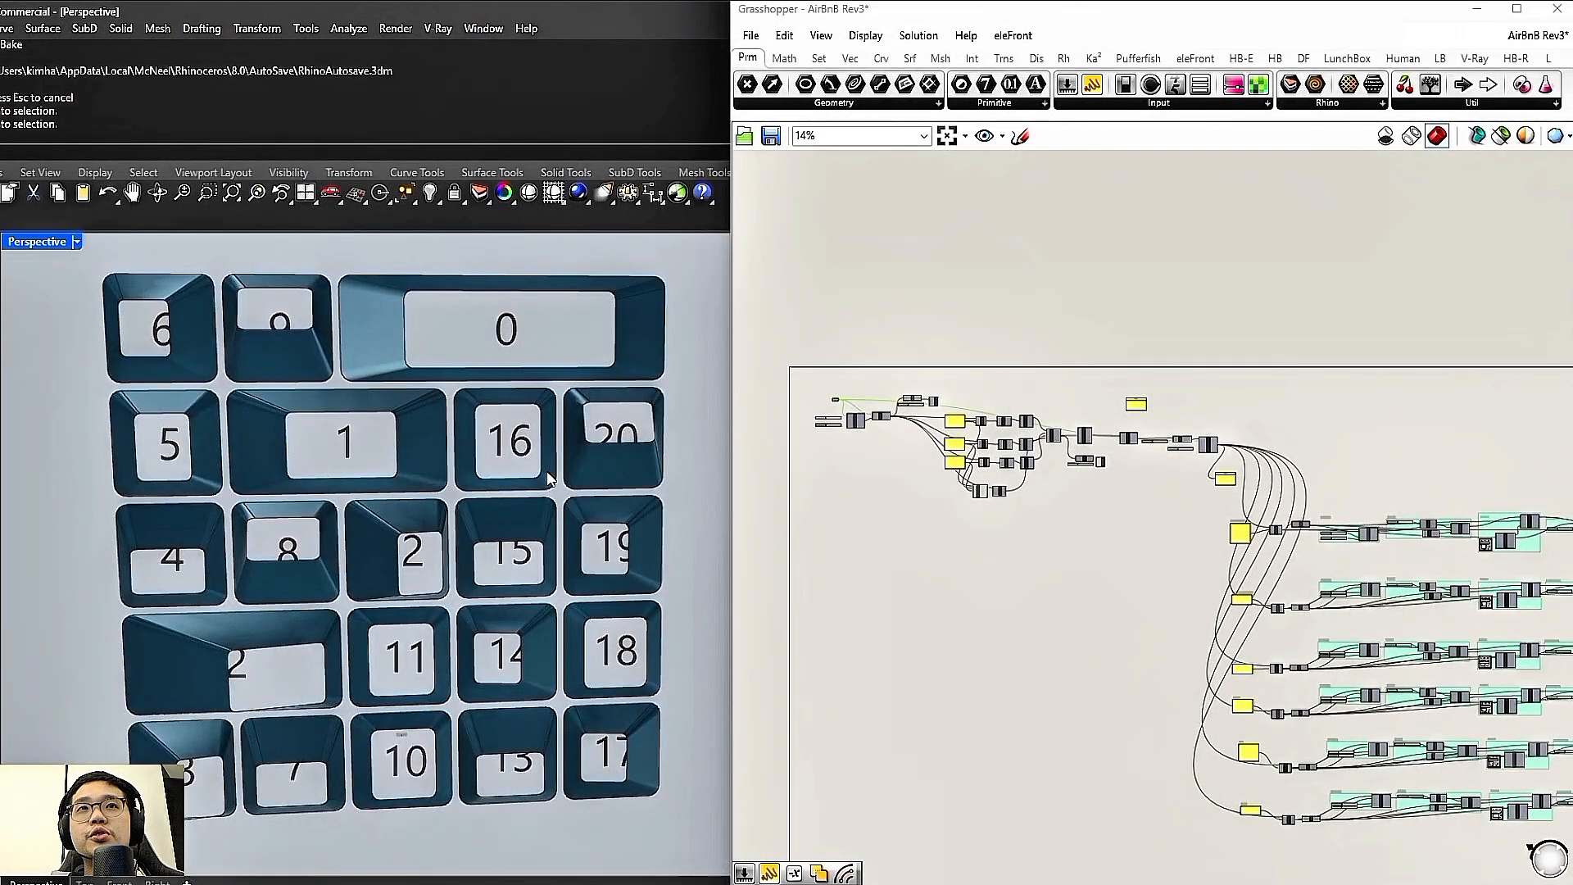
Examine the finished numbered panel wall from several angles and distances, alongside its full Grasshopper definition
scroll(407, 463, down, 4)
right_drag(407, 464, 424, 424)
scroll(416, 419, up, 2)
shift+right_drag(409, 524, 490, 534)
scroll(429, 553, up, 2)
scroll(617, 495, up, 2)
shift+right_drag(609, 496, 624, 457)
scroll(611, 455, down, 2)
scroll(513, 428, up, 2)
scroll(533, 477, down, 4)
right_drag(584, 555, 531, 549)
scroll(646, 541, up, 2)
scroll(616, 688, up, 2)
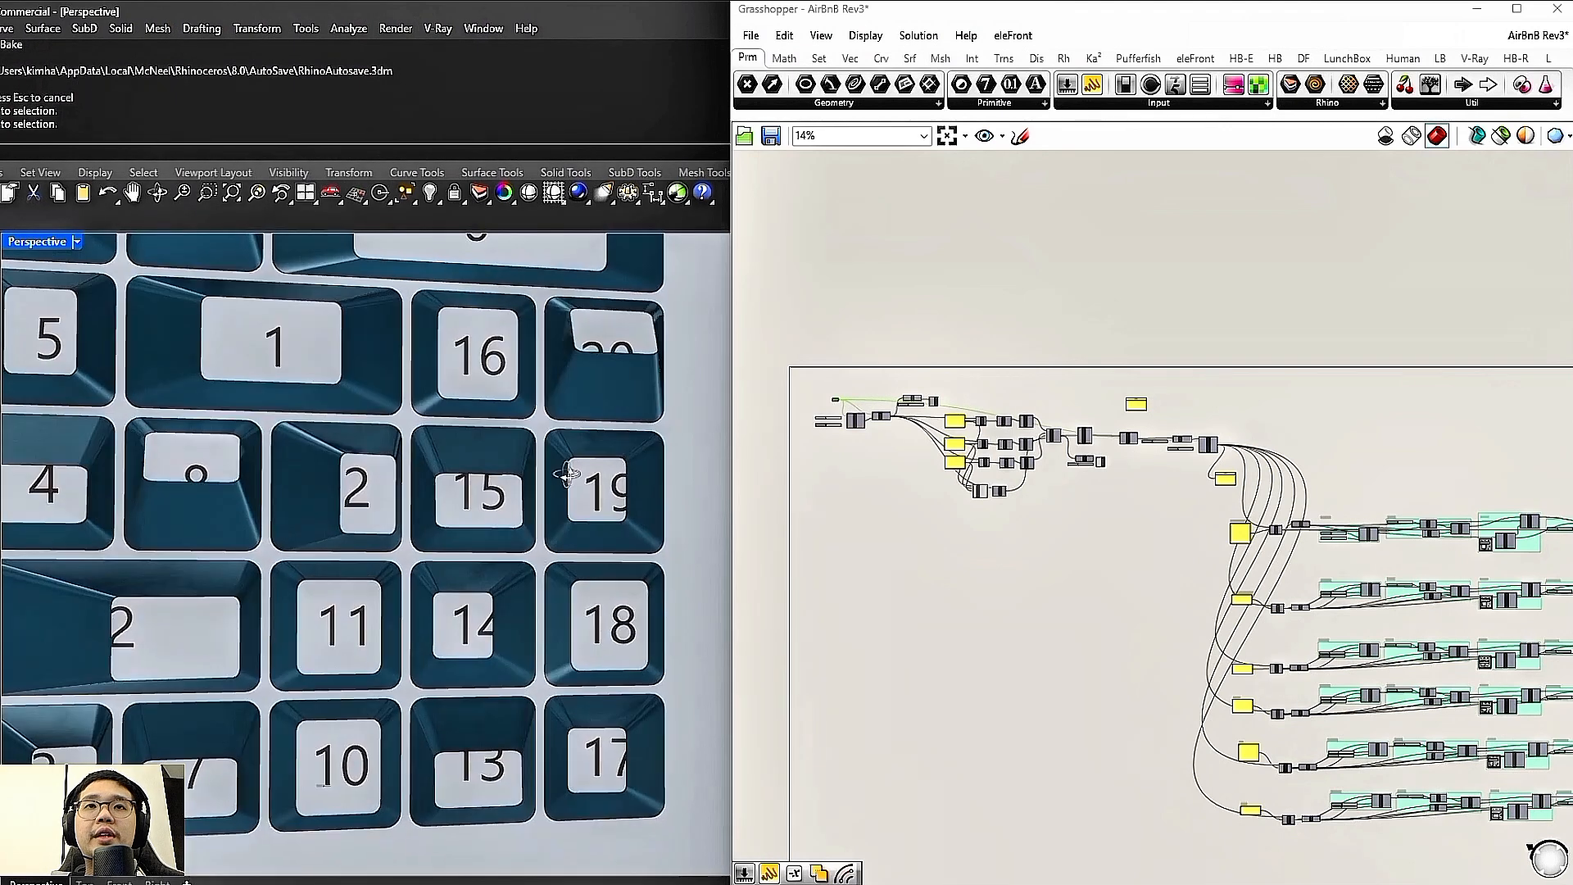
right_drag(565, 475, 467, 588)
right_drag(511, 506, 514, 461)
scroll(455, 485, down, 4)
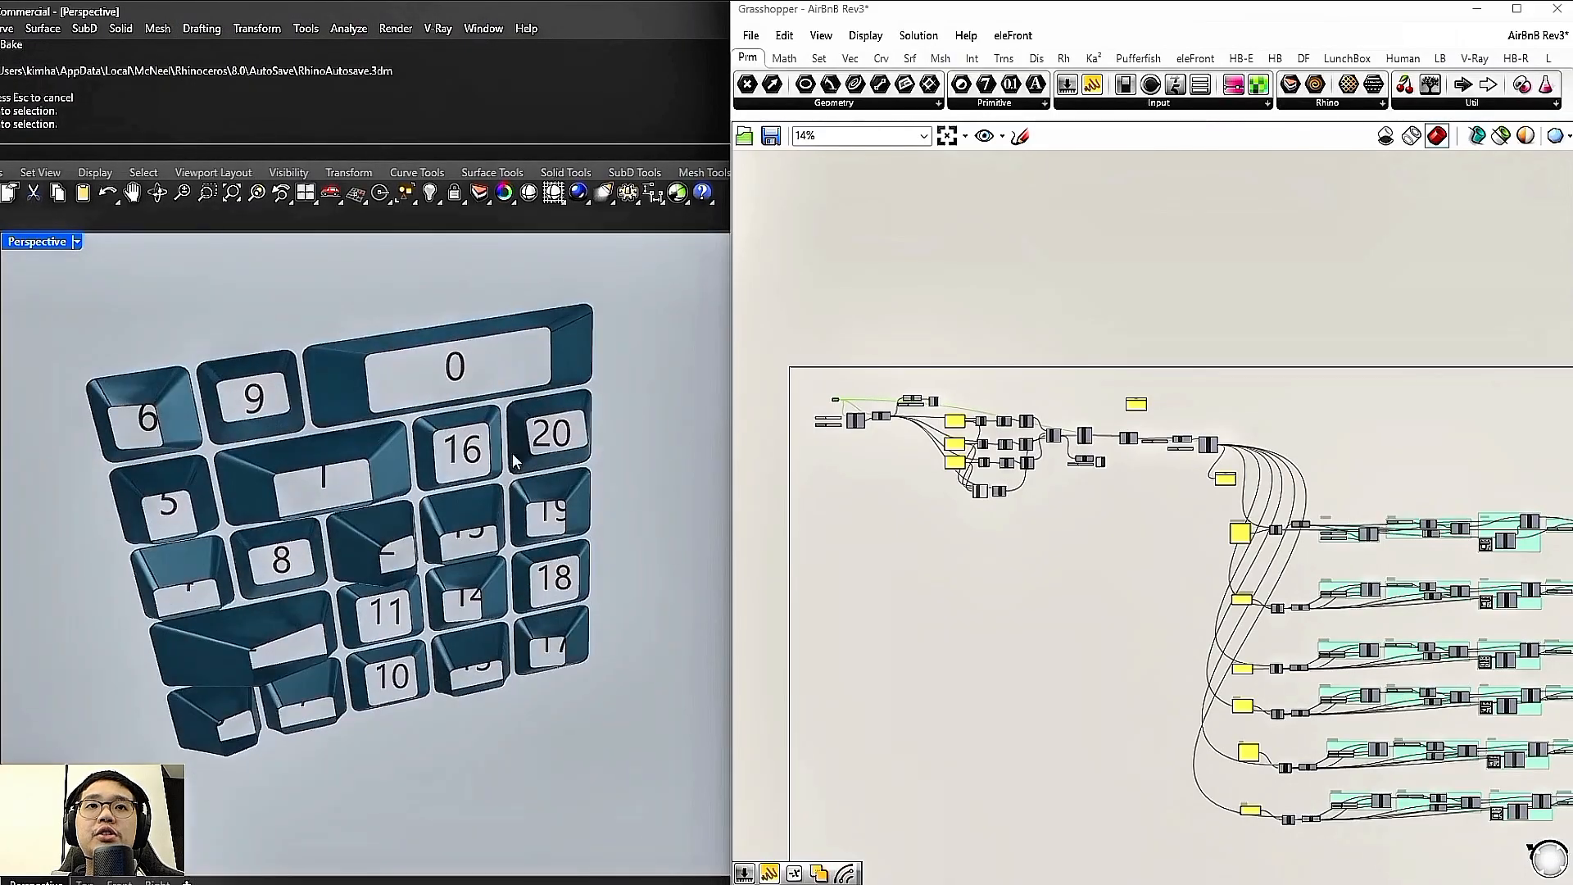
right_drag(1419, 545, 1233, 473)
right_drag(946, 560, 1091, 565)
right_drag(582, 575, 471, 524)
scroll(450, 577, up, 2)
scroll(470, 504, down, 2)
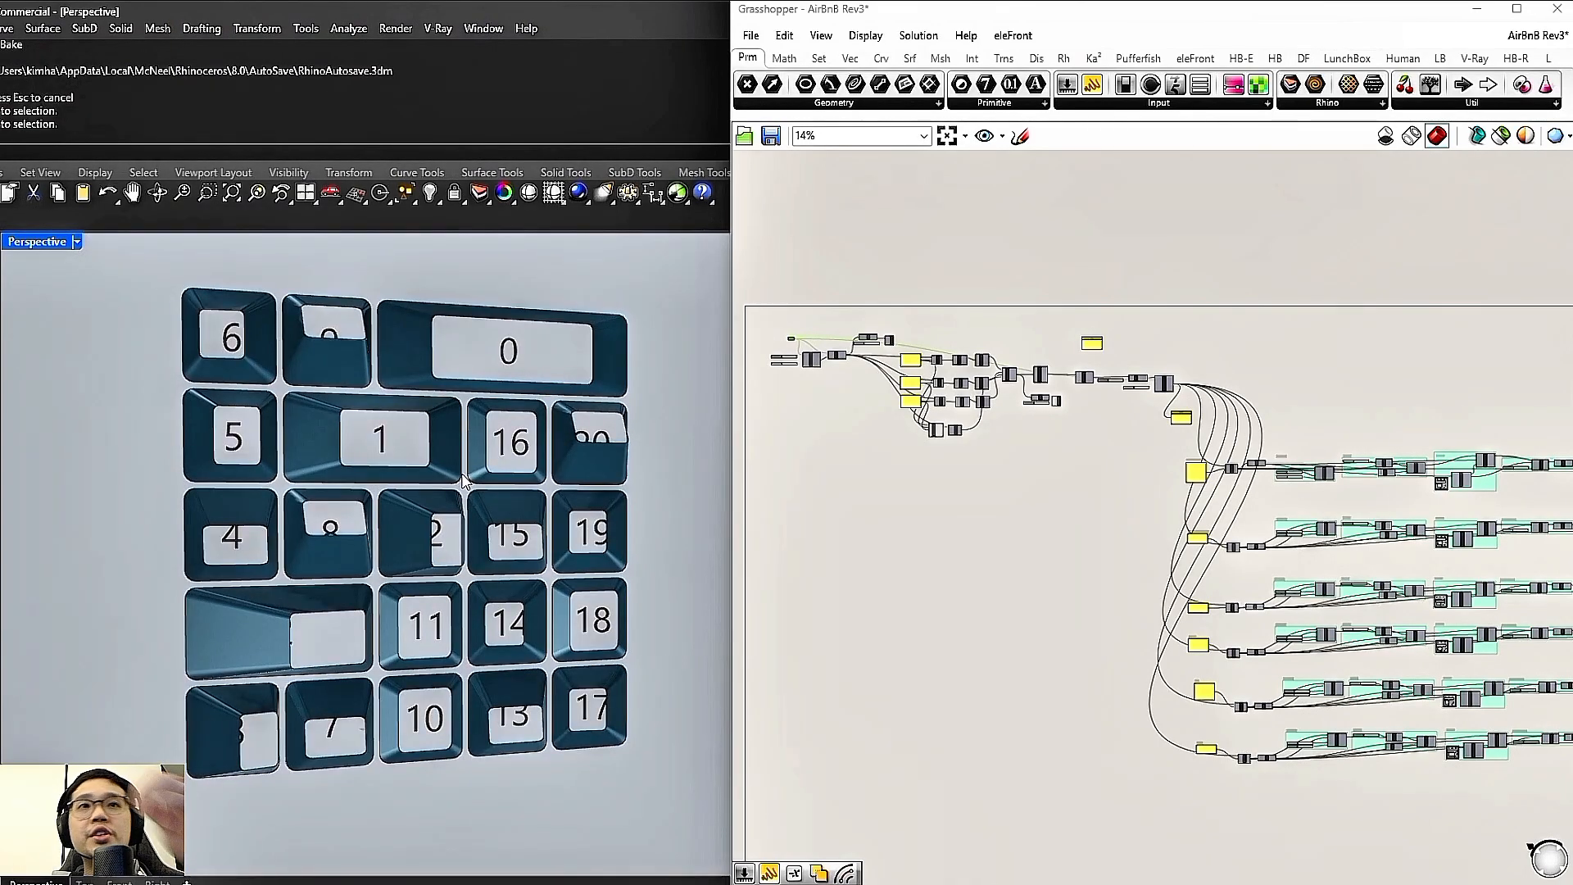
right_drag(477, 470, 508, 511)
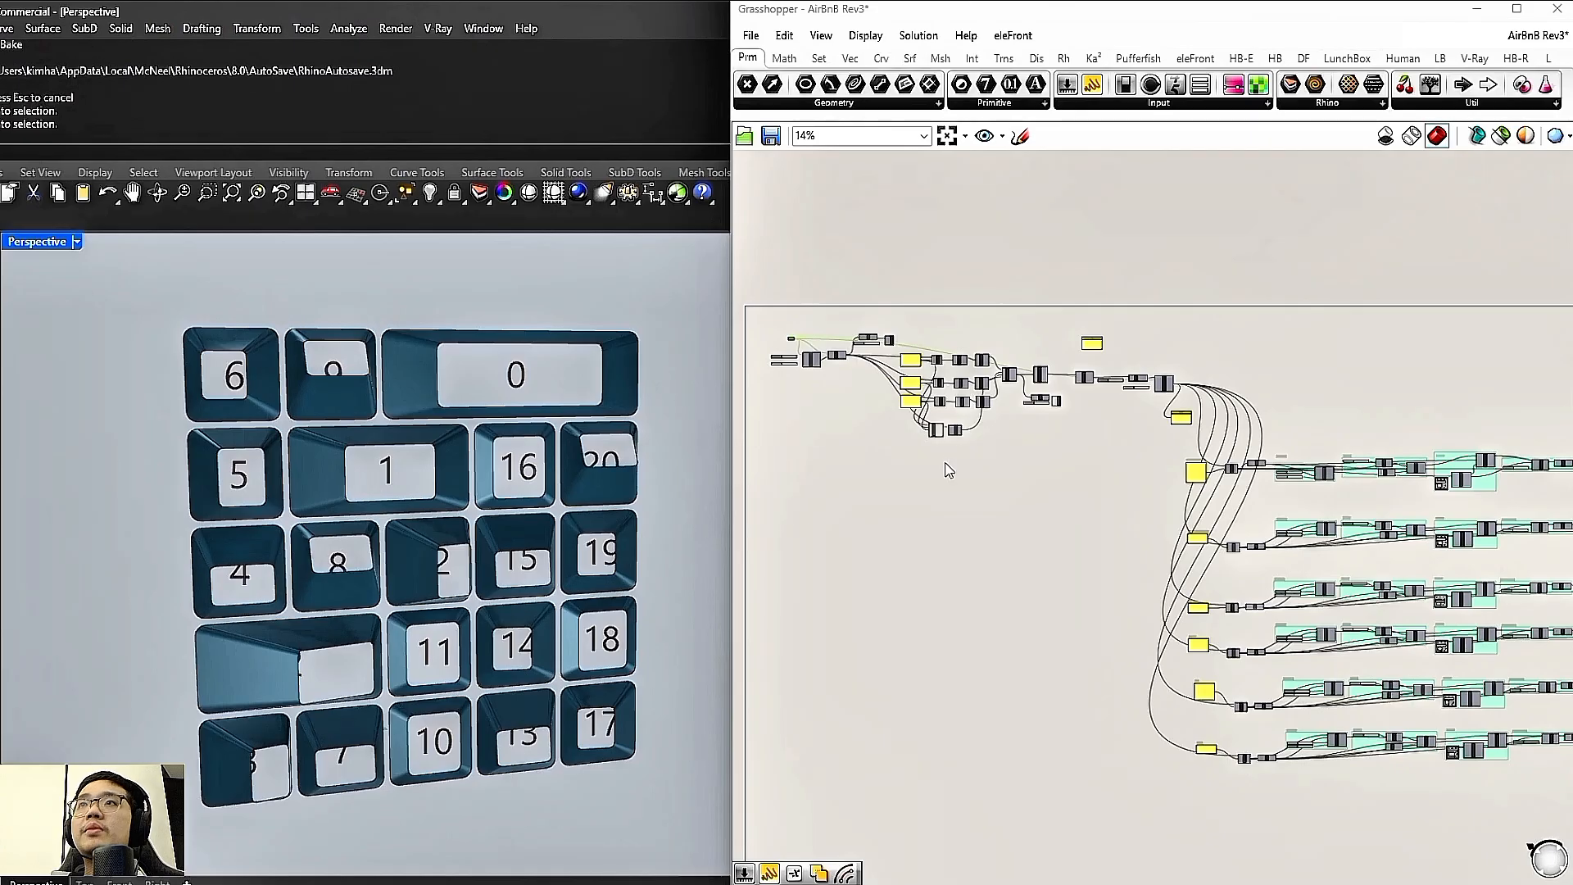
Start a new Grasshopper document and unhide the square base surface in the Rhino model
click(752, 36)
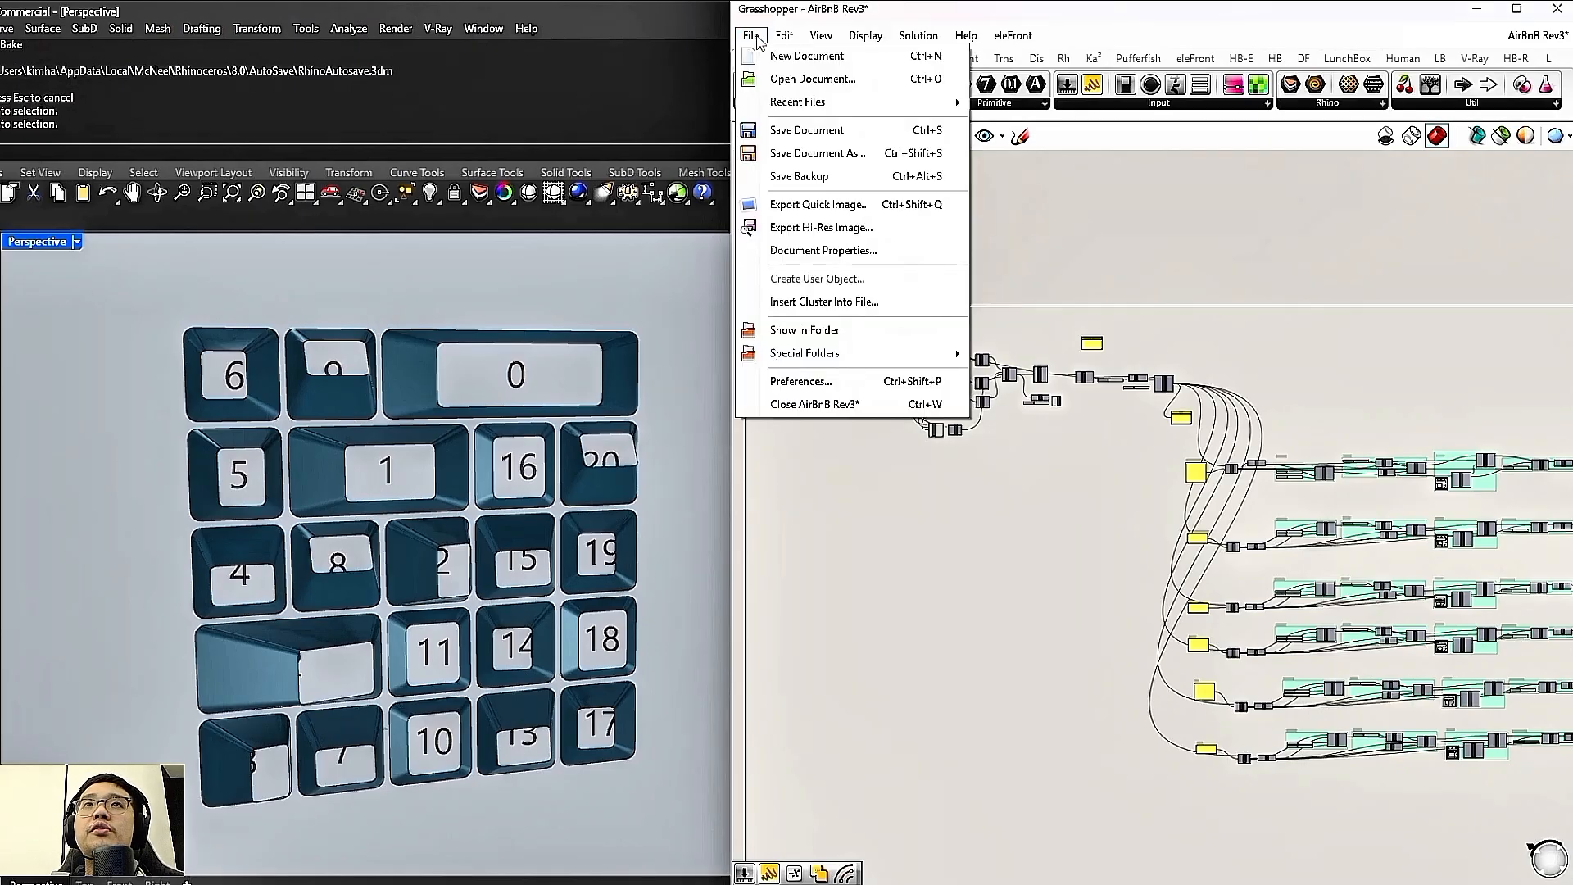
click(793, 58)
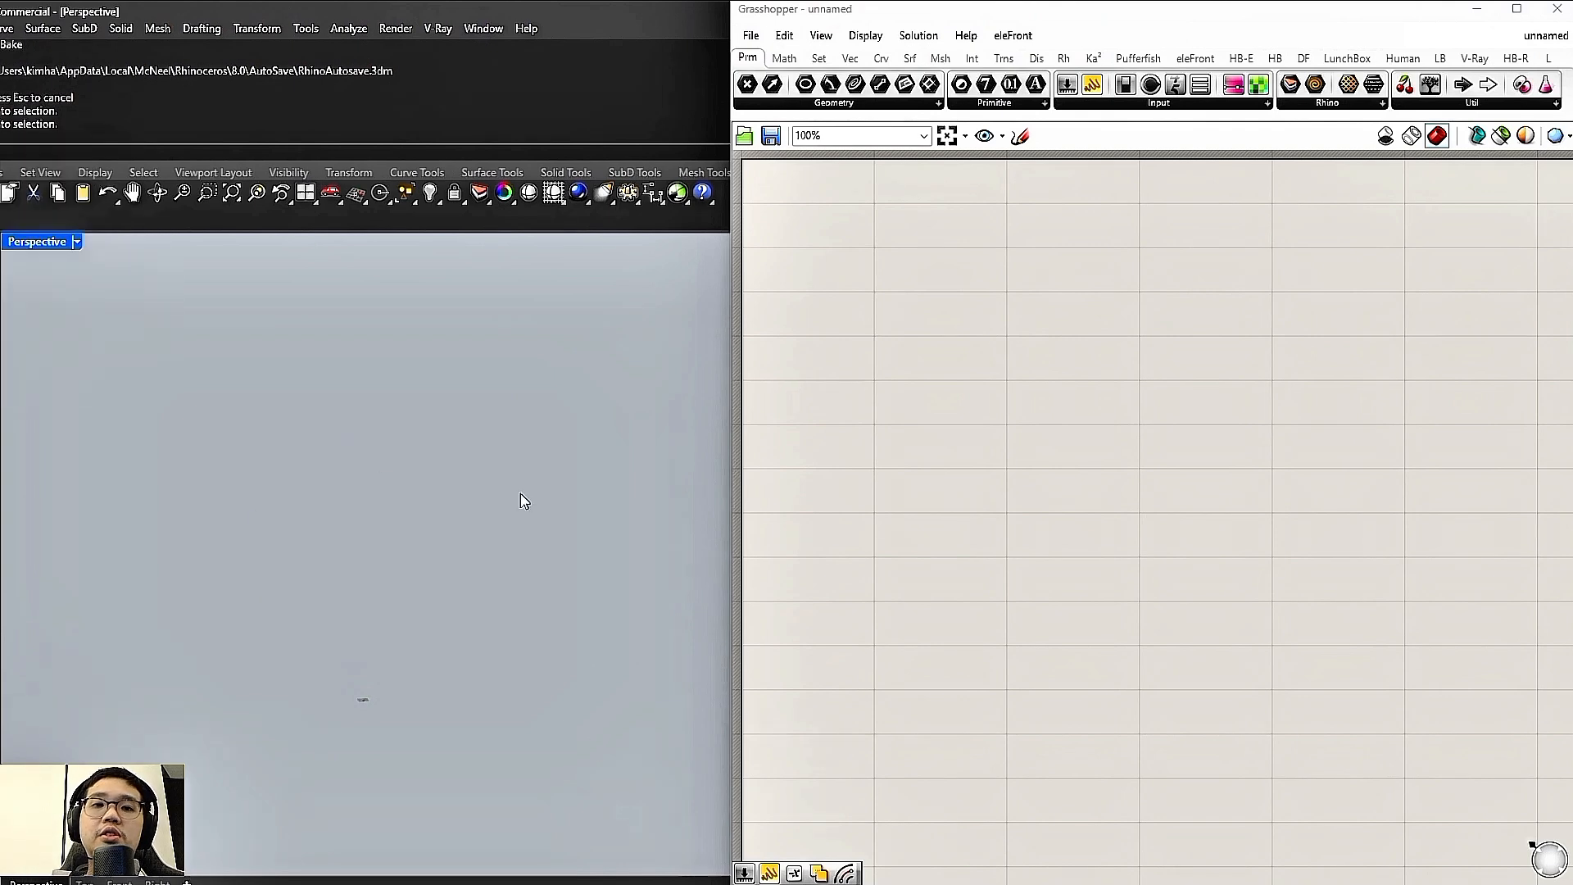
key(ctrl+alt+h)
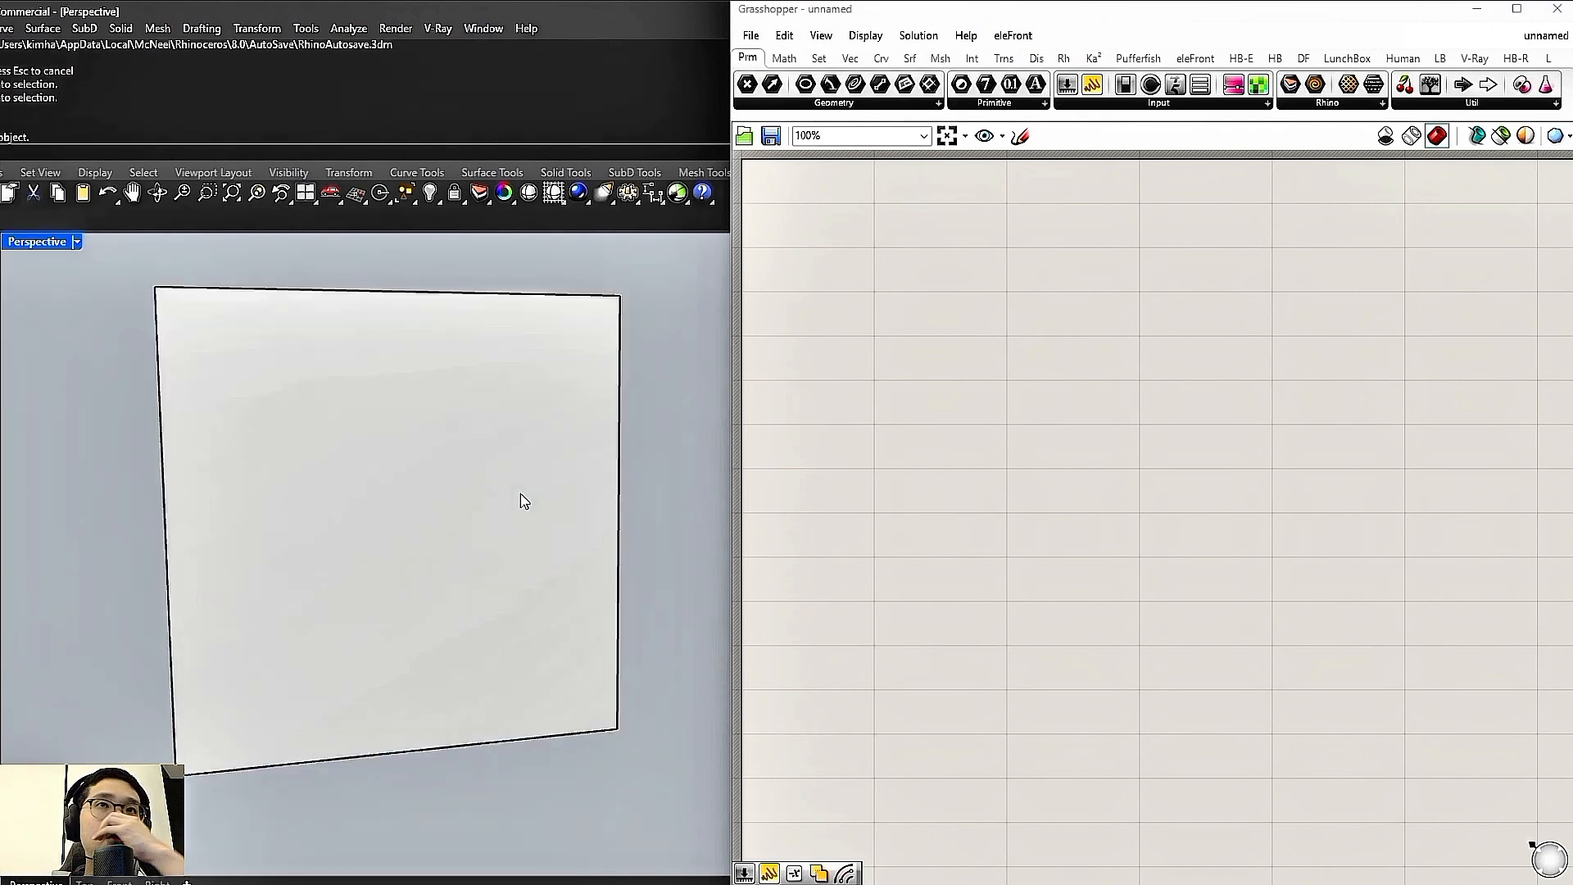
click(521, 494)
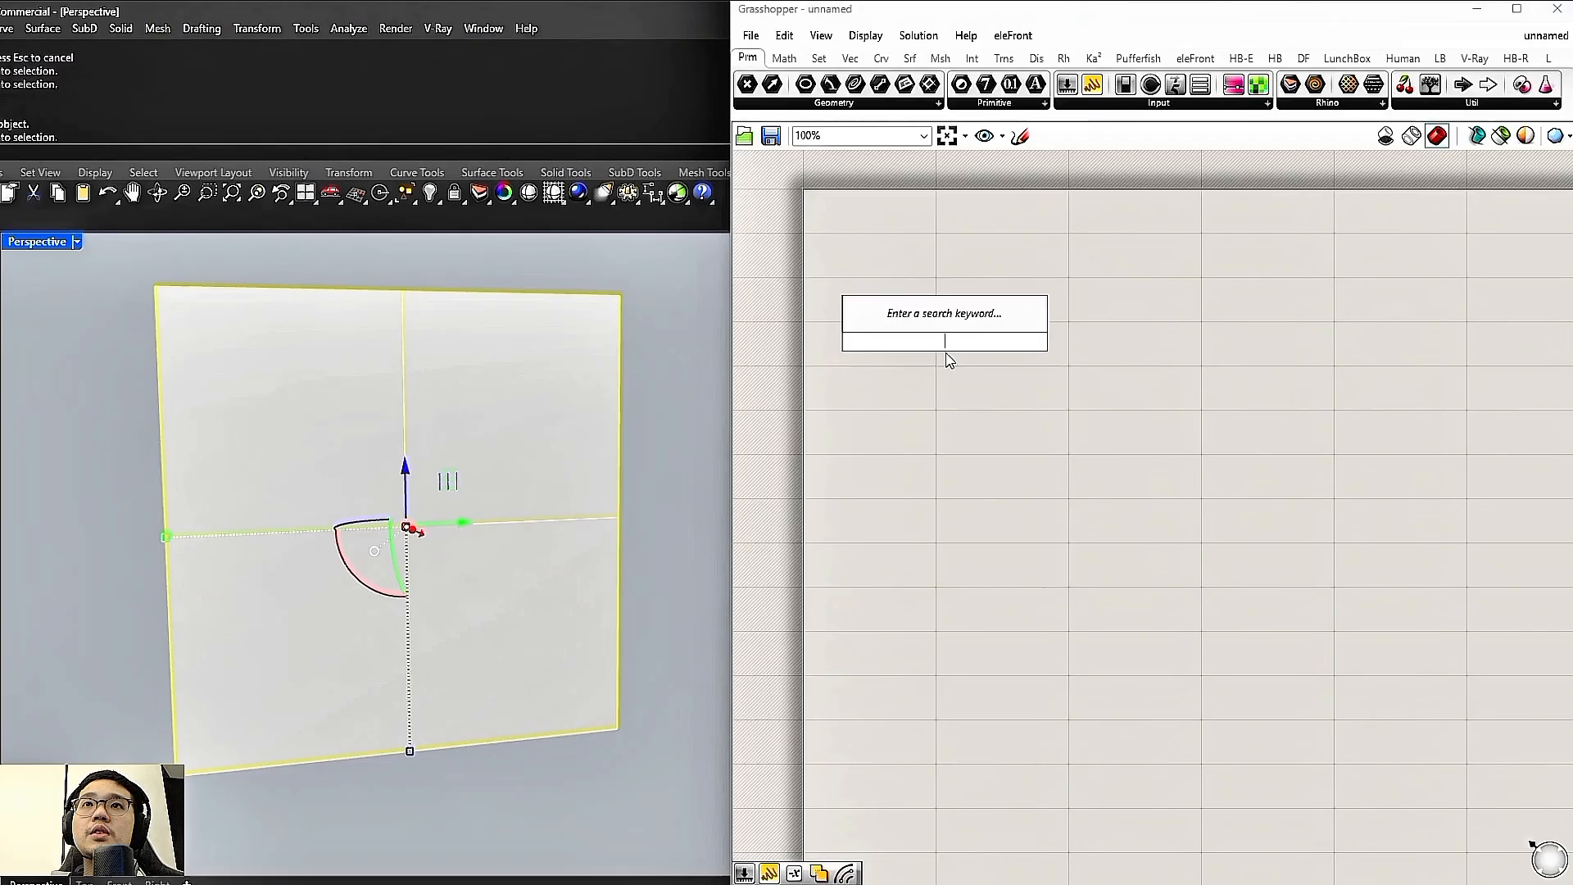
click(966, 367)
click(699, 417)
shift+right_drag(651, 389, 643, 398)
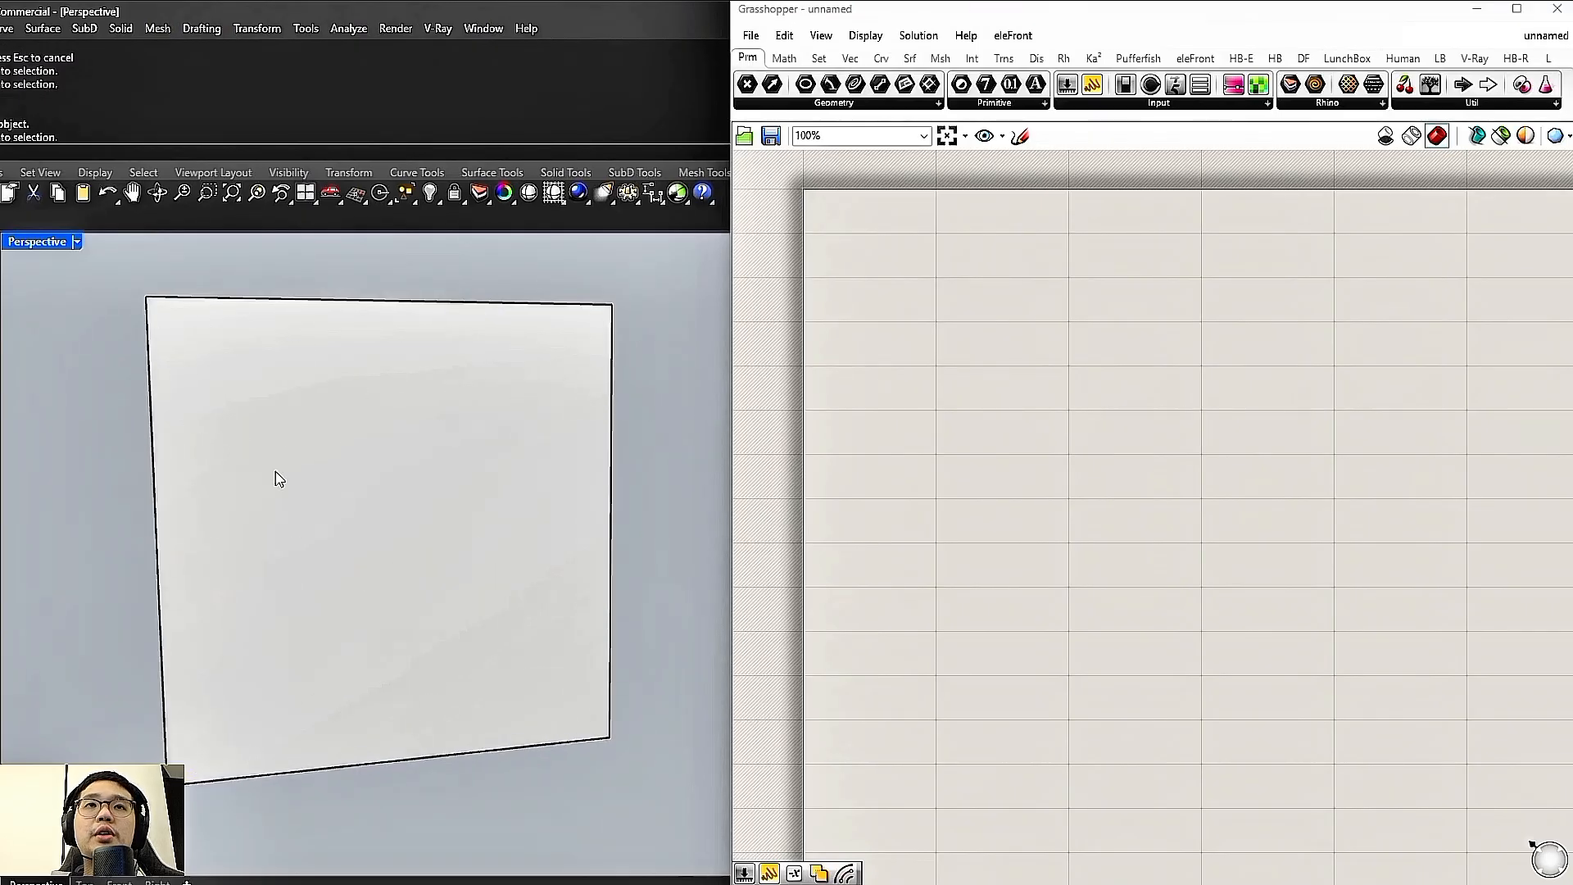
Add a Construct Domain component to the canvas and place it with room for inputs beside it
double_click(975, 366)
text(construct domain)
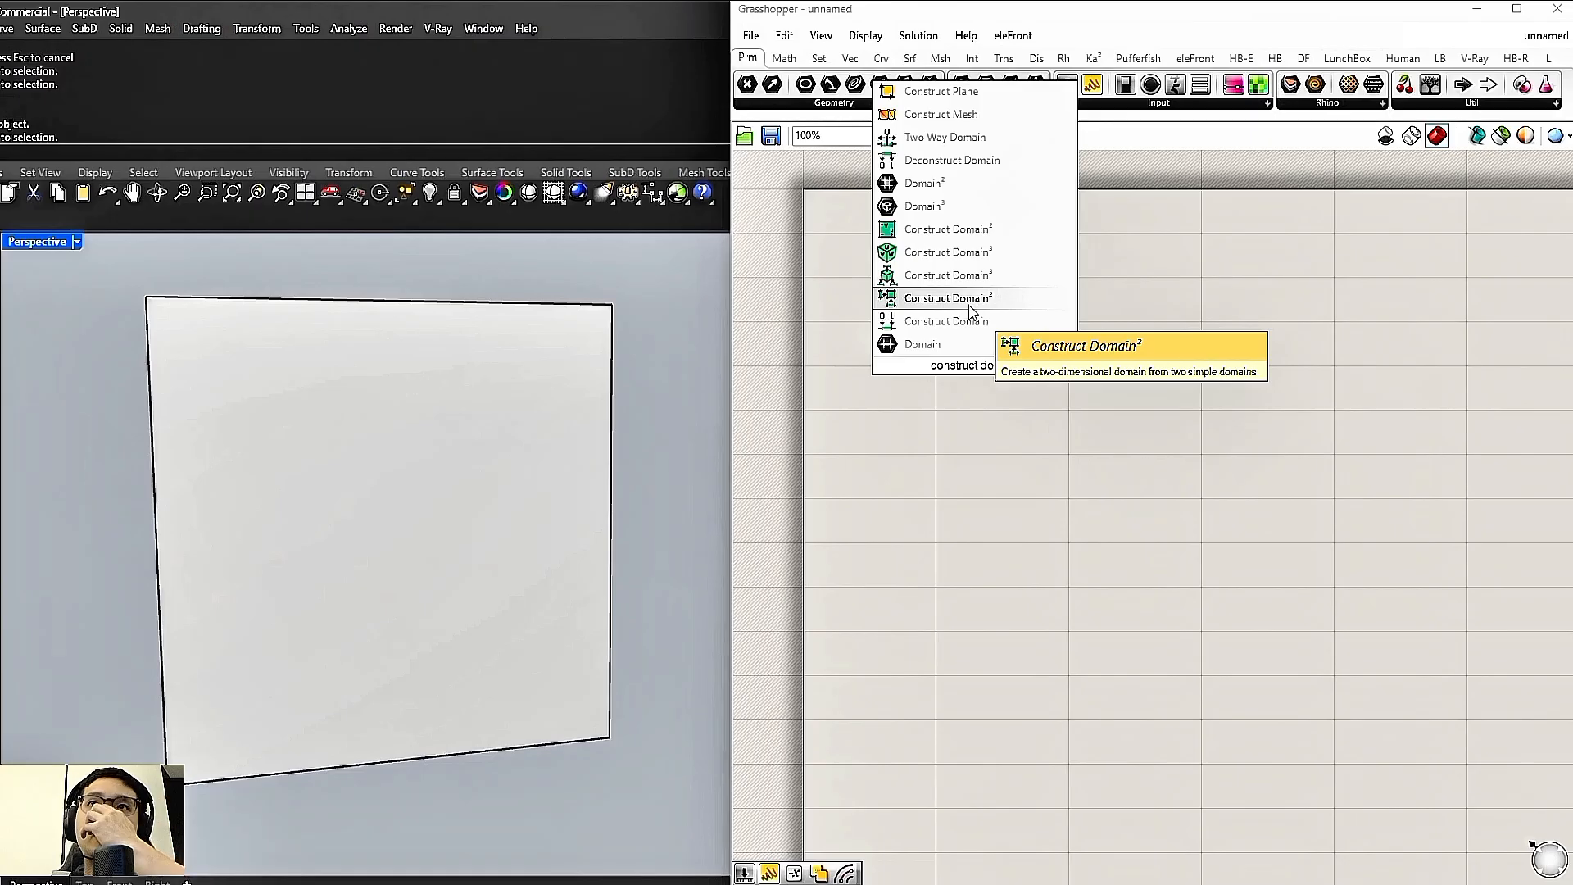
click(979, 321)
drag(983, 371, 1205, 449)
Create two number sliders with the value 5 and stack them beside the Construct Domain inputs
double_click(983, 409)
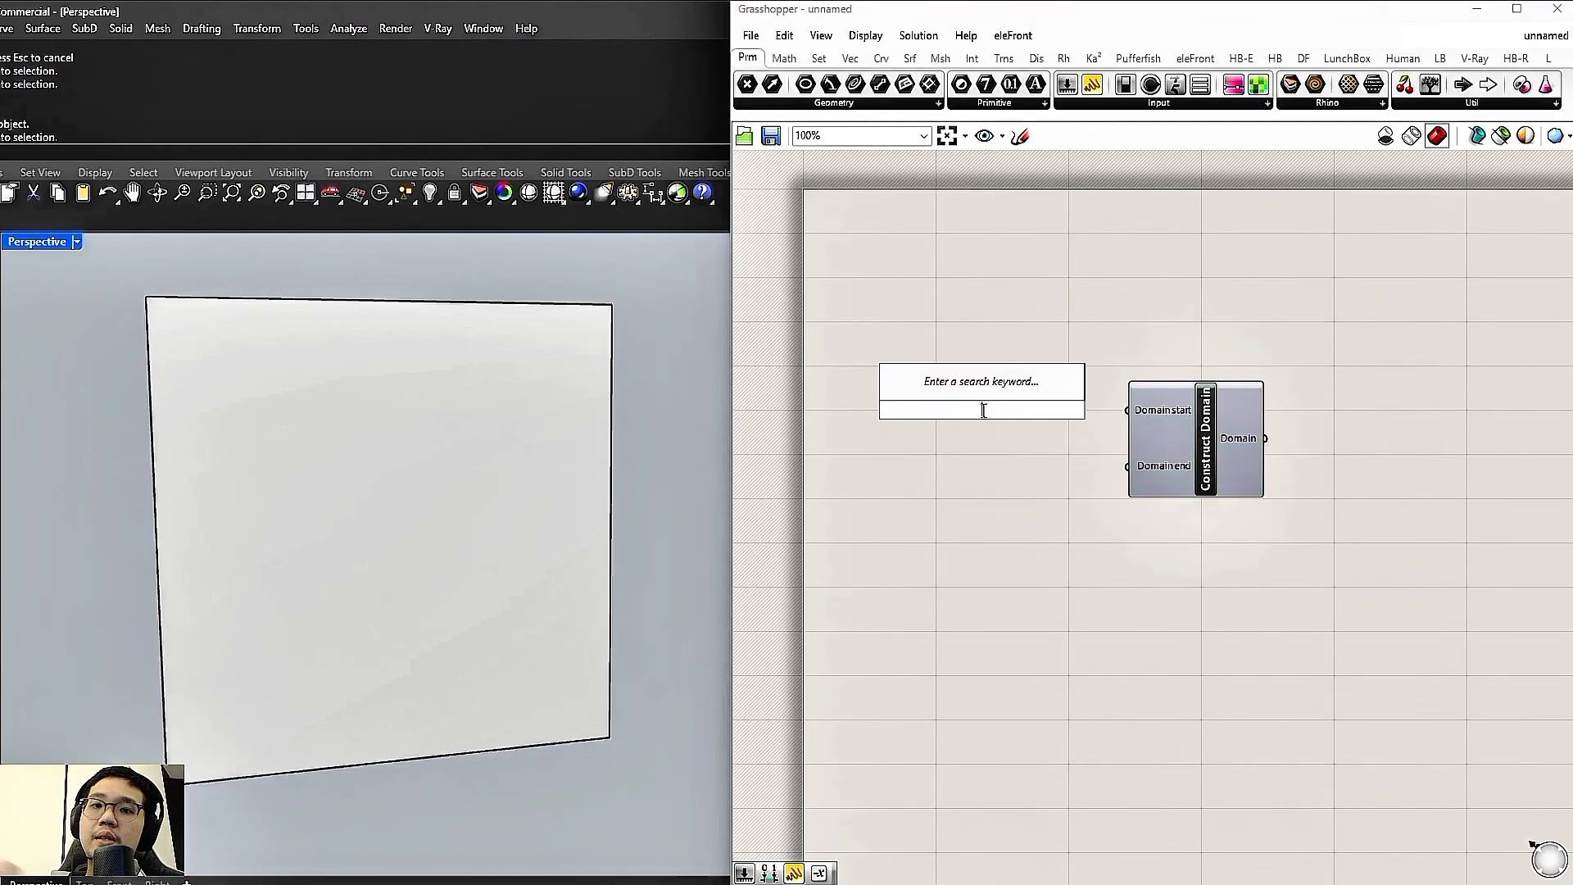
text(5)
key(Return)
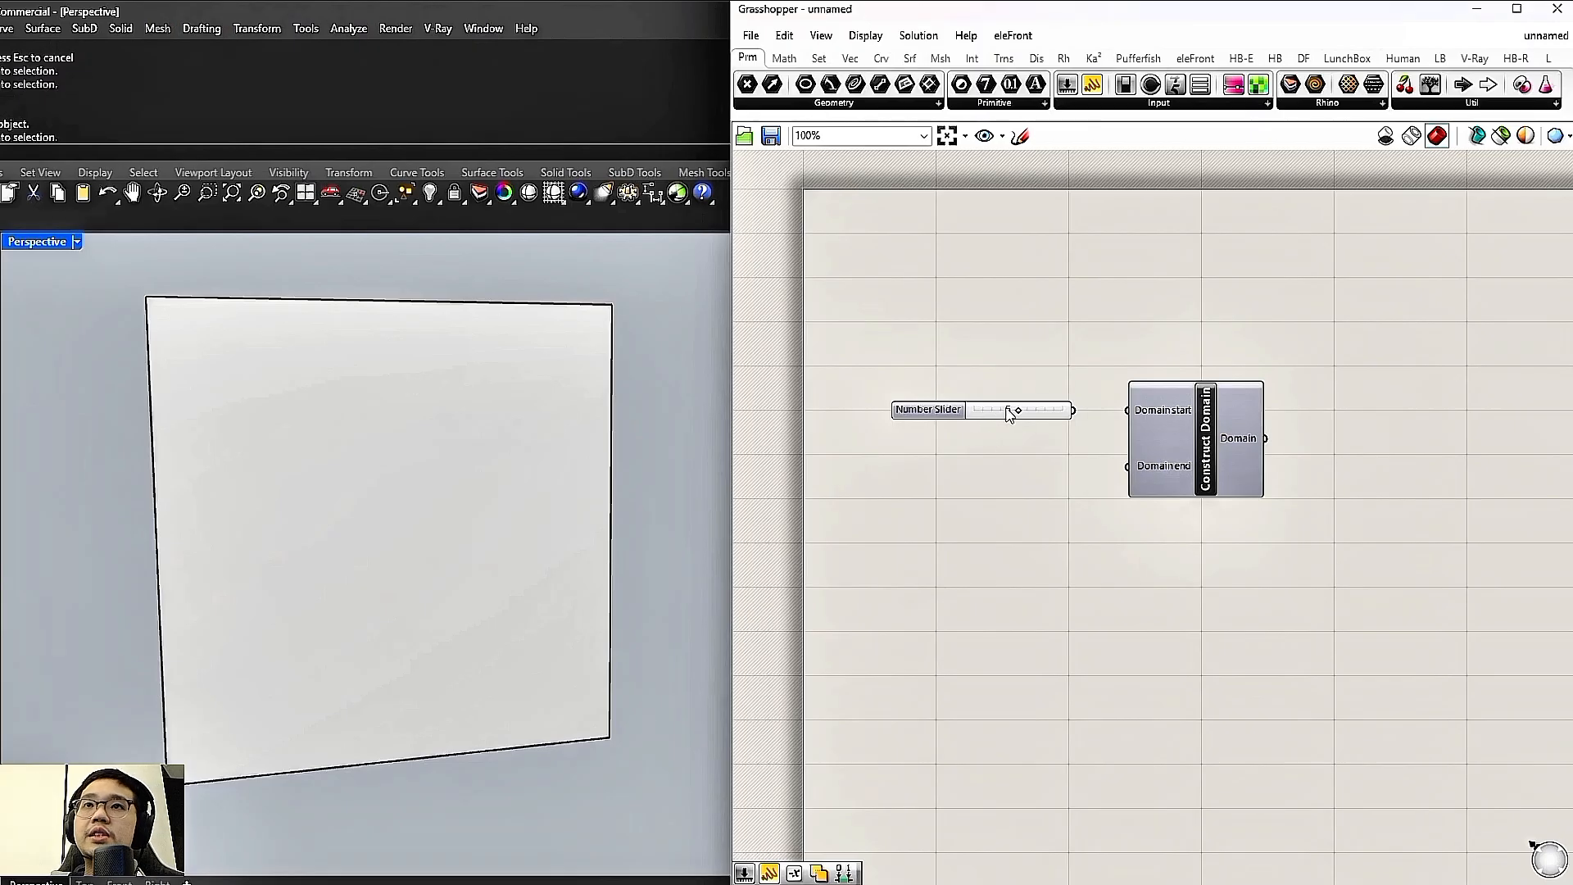
double_click(985, 435)
text(5)
key(Return)
drag(1009, 444, 1064, 422)
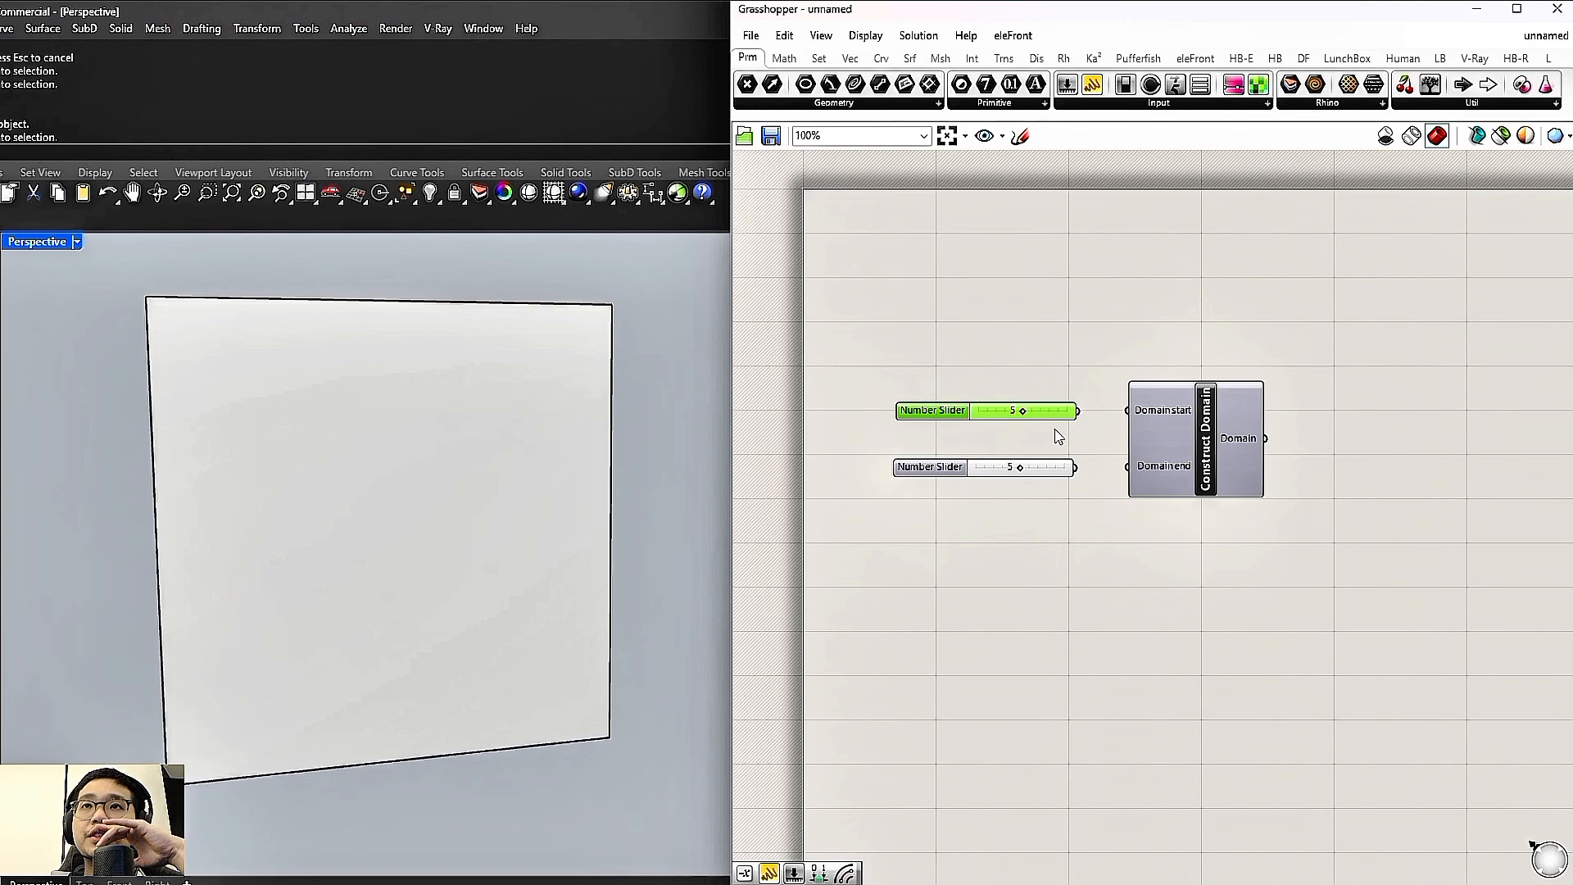
Add a Brep parameter and reference the square Rhino surface in it
double_click(1053, 289)
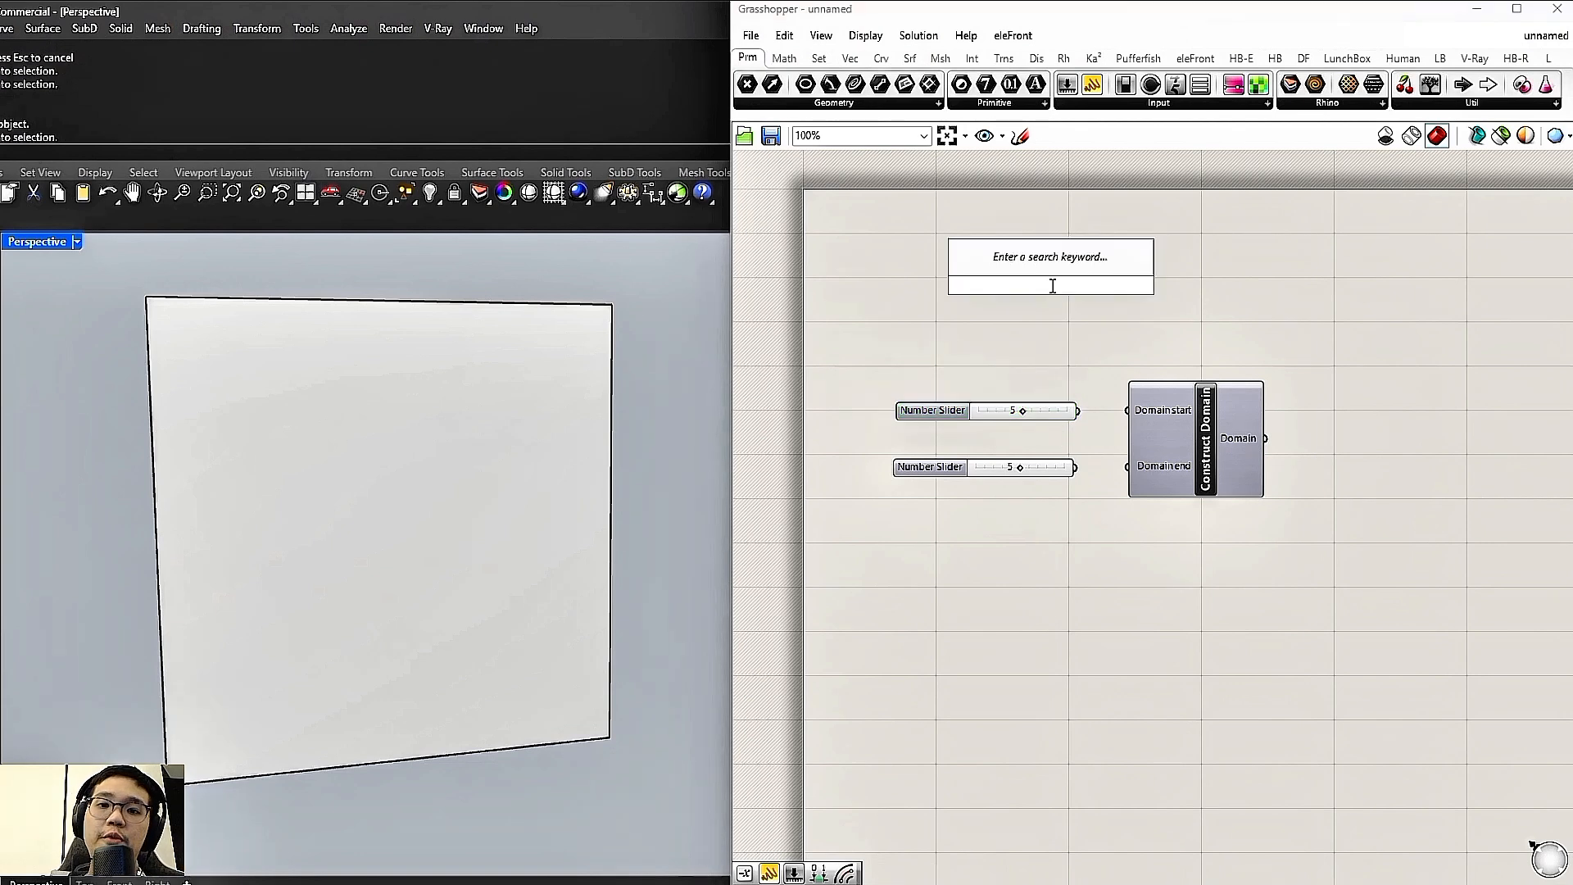
text(brep)
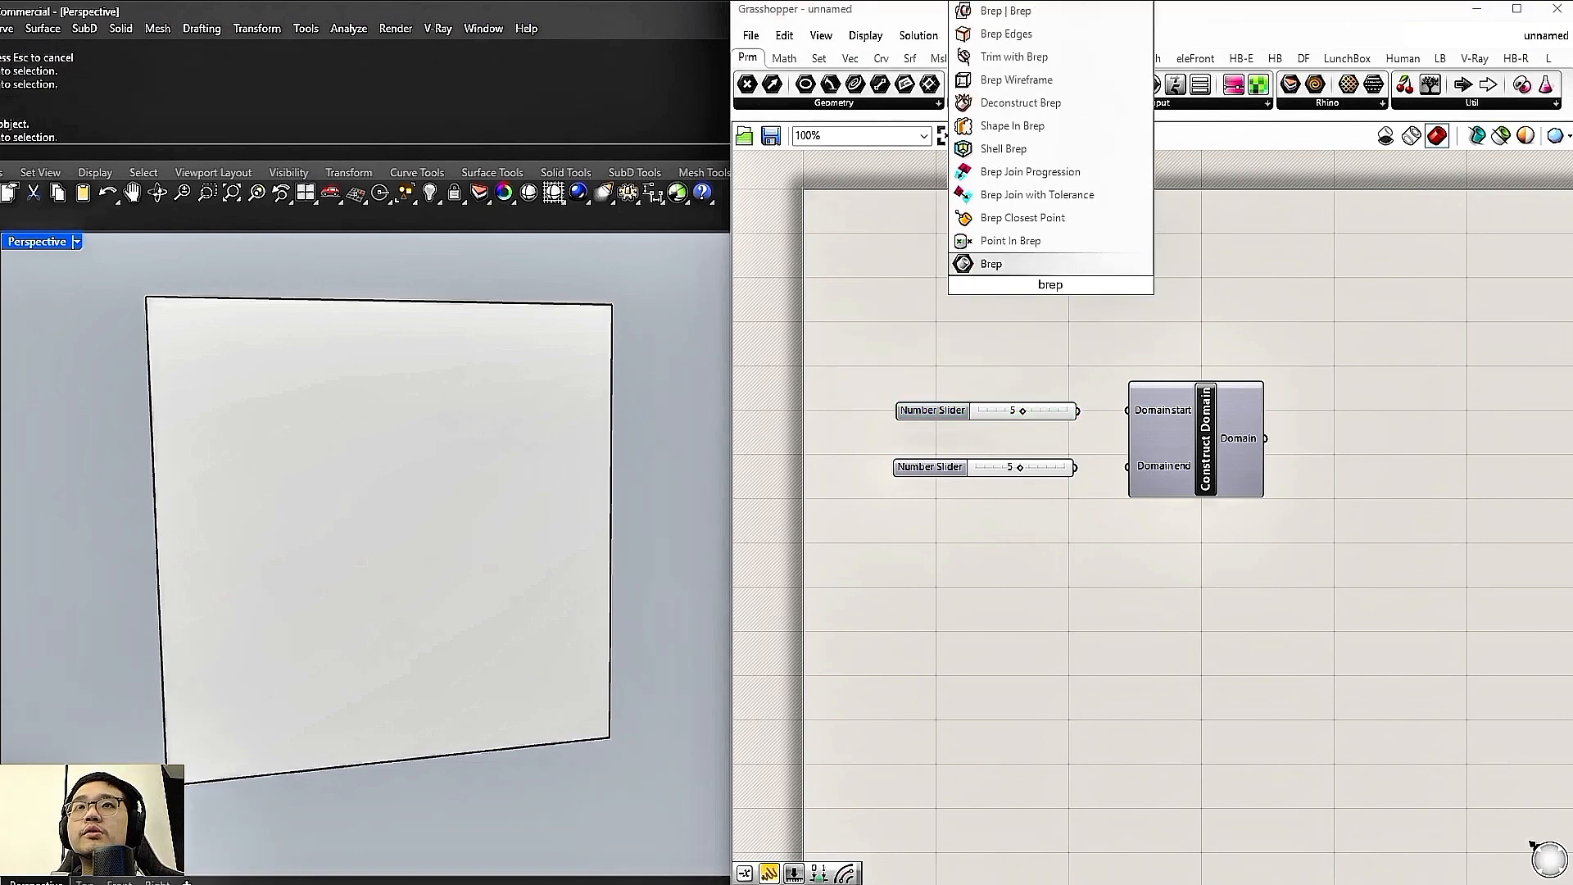
key(Return)
click(525, 443)
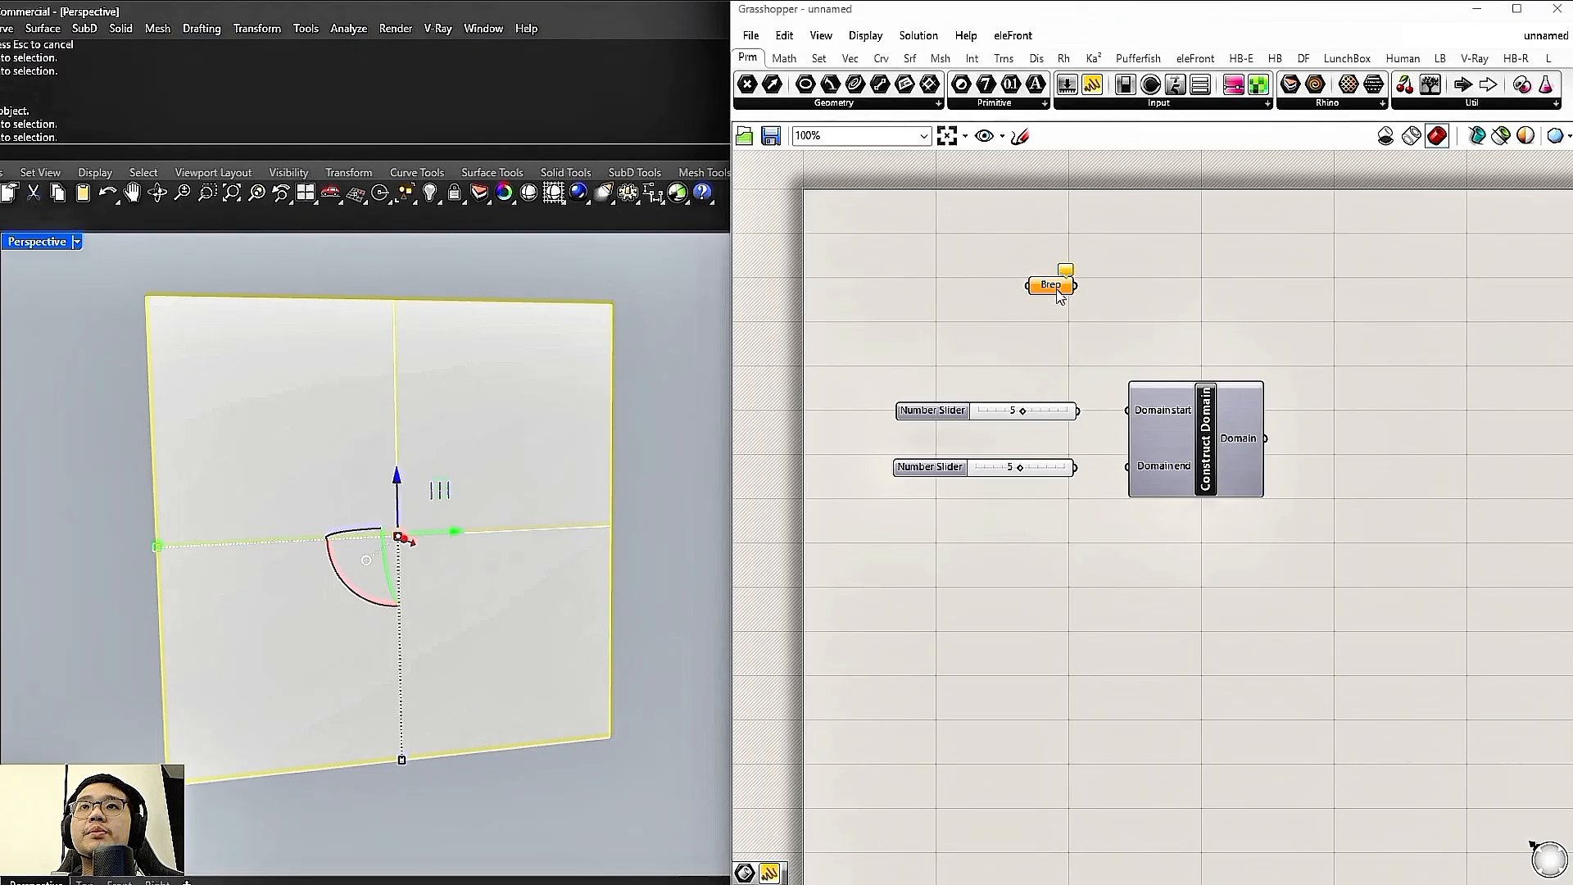
right_click(1059, 295)
click(1098, 516)
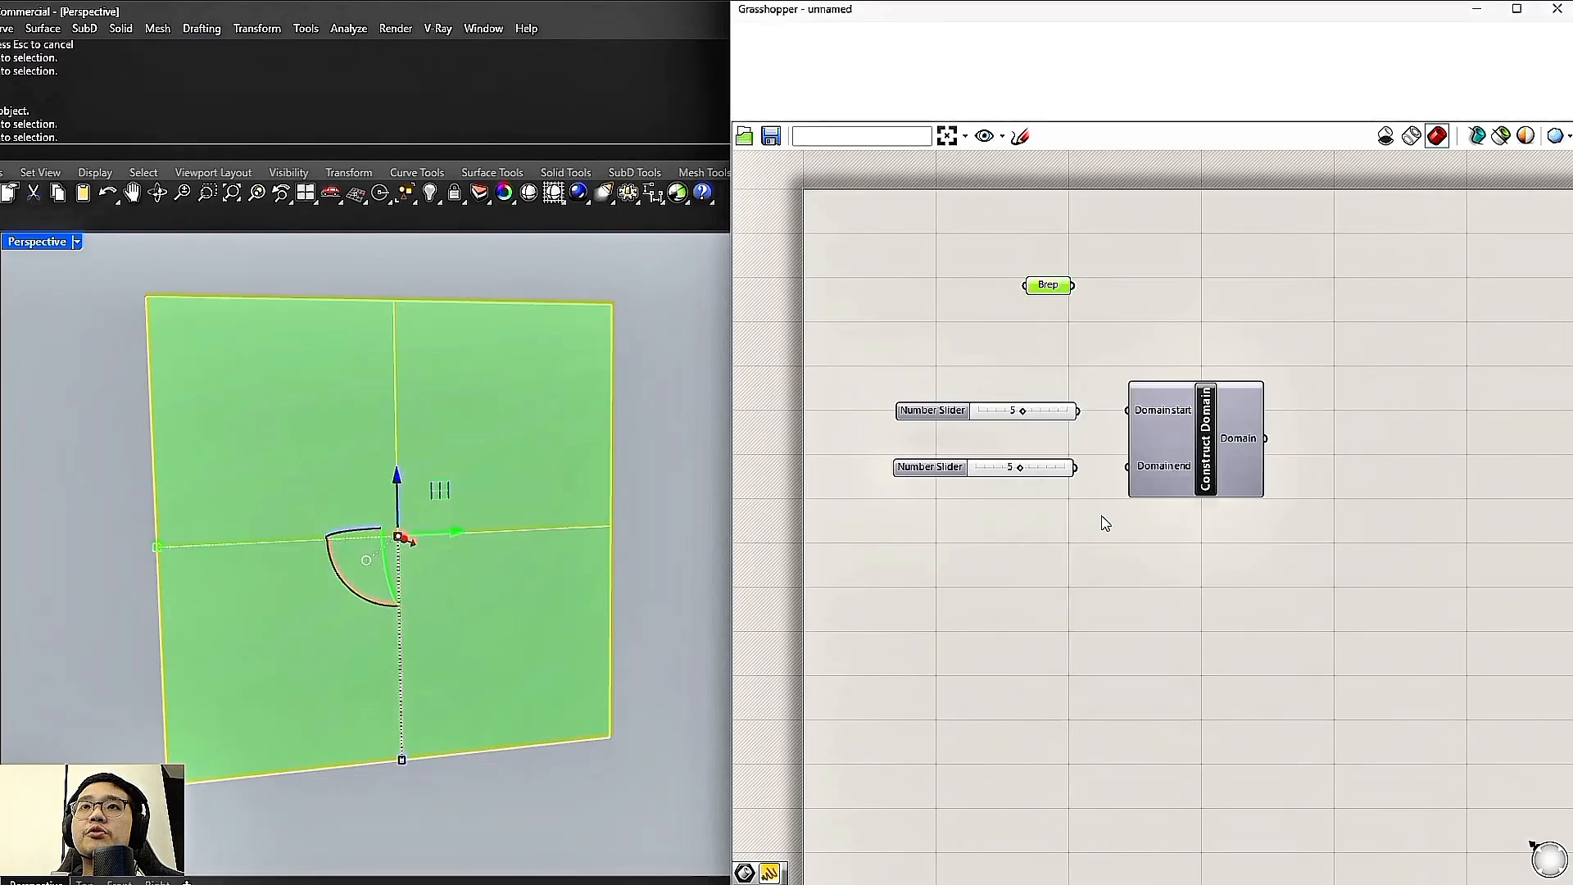
click(1082, 315)
click(660, 368)
right_drag(1095, 323, 1024, 338)
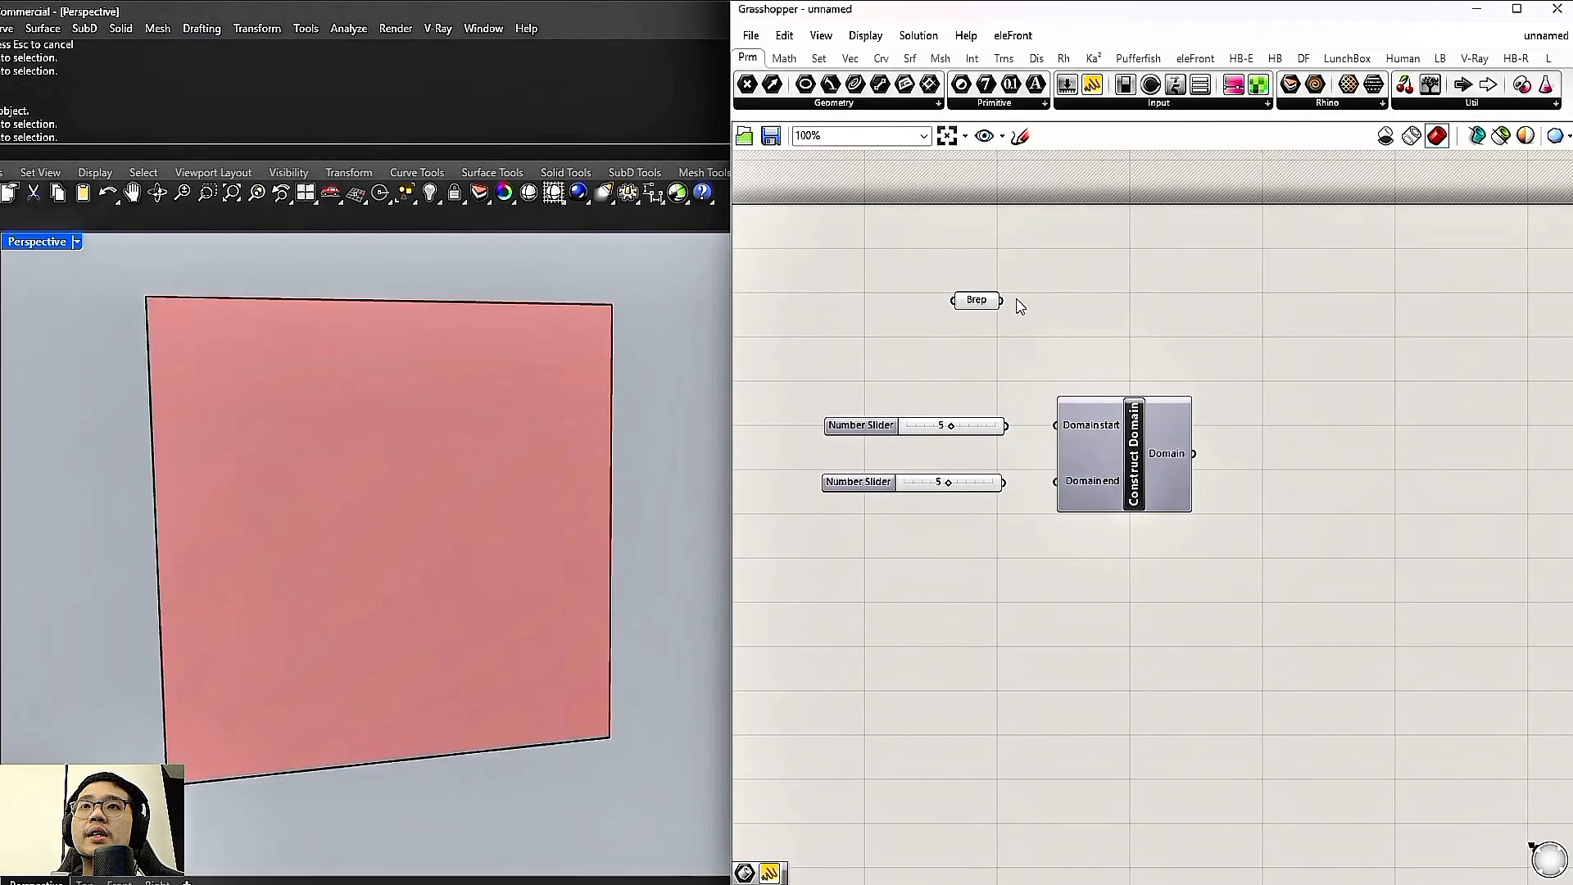
Add an Isotrim component and connect the Brep parameter to its Surface input
double_click(1204, 305)
text(isotrim)
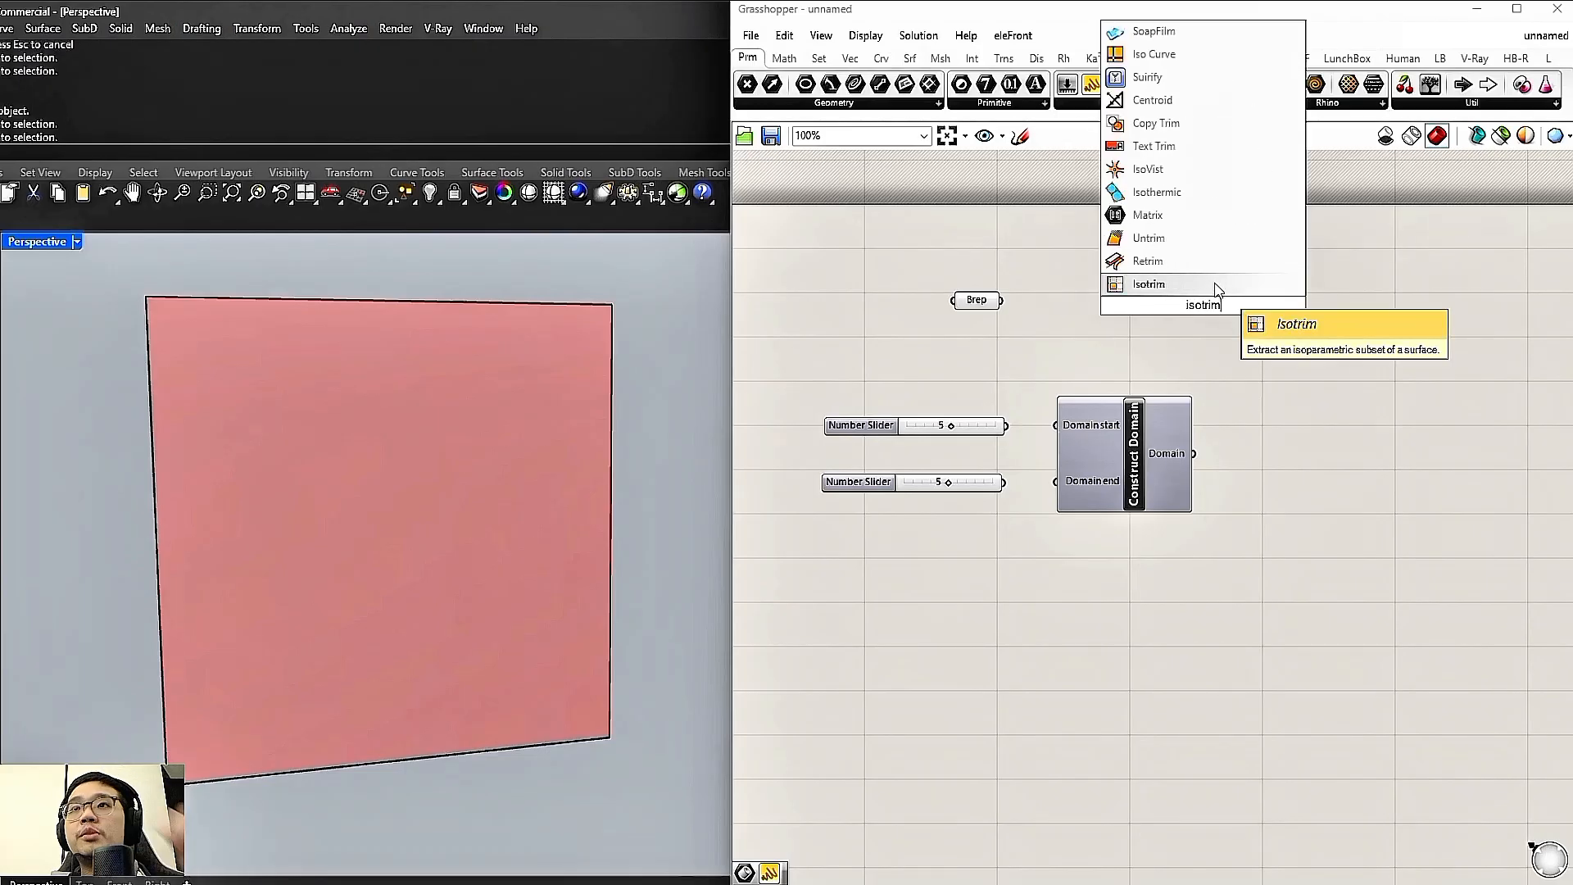
click(1216, 288)
drag(1201, 310, 1309, 353)
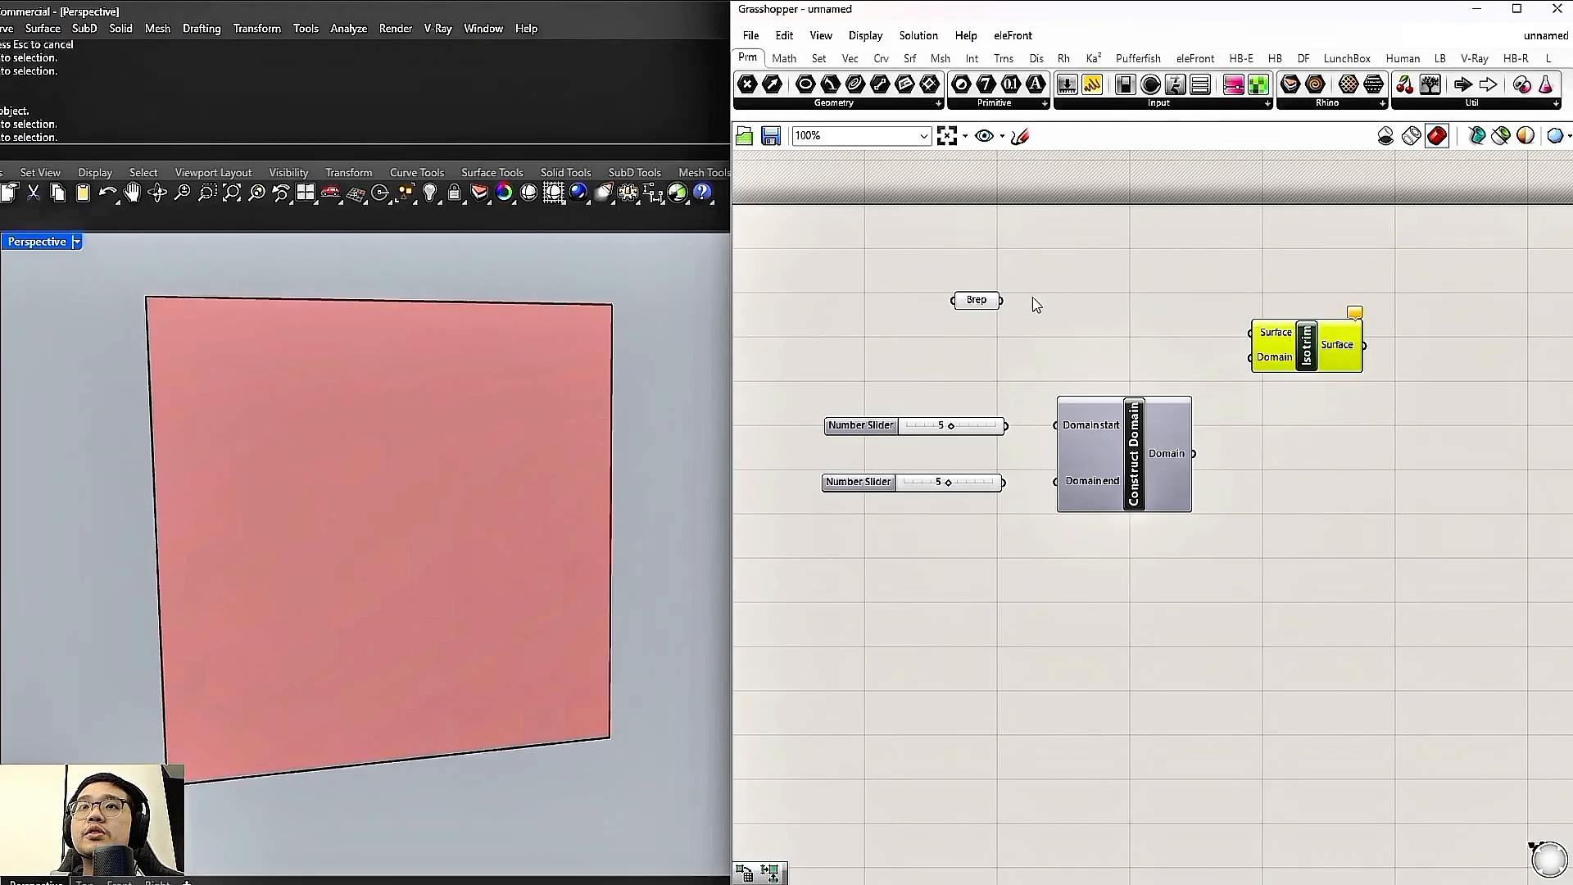
drag(1001, 300, 1327, 339)
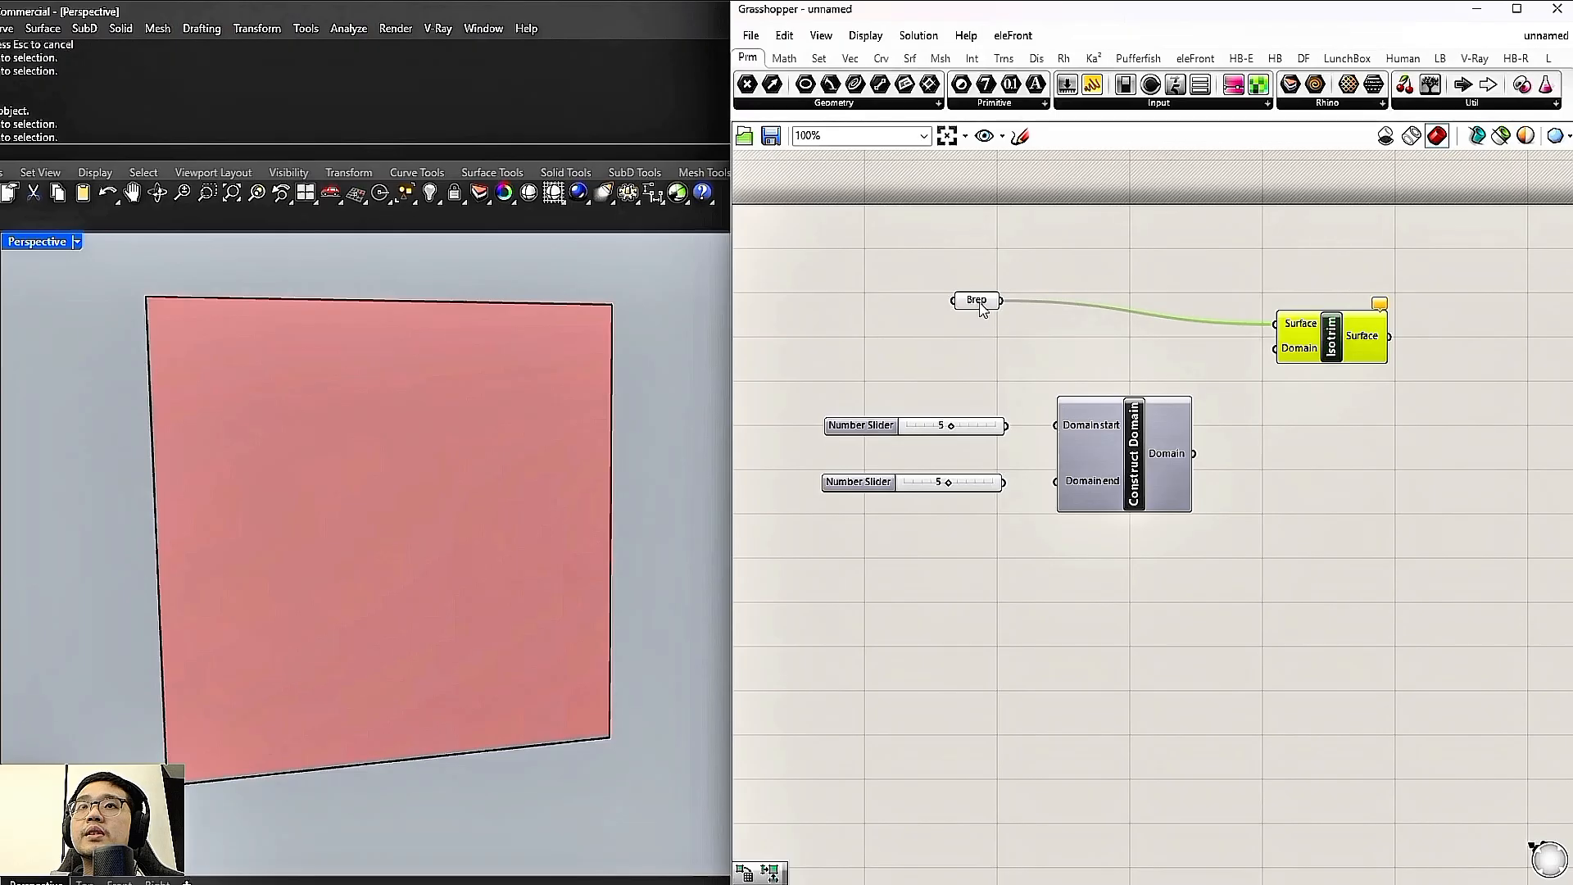
Connect the two number sliders to the Domain start and Domain end inputs of Construct Domain
drag(980, 302, 950, 298)
drag(1130, 561, 986, 407)
drag(1127, 425, 1110, 441)
click(1273, 427)
drag(989, 442, 1039, 442)
scroll(971, 452, up, 1)
drag(991, 505, 1052, 505)
mouse_move(1194, 479)
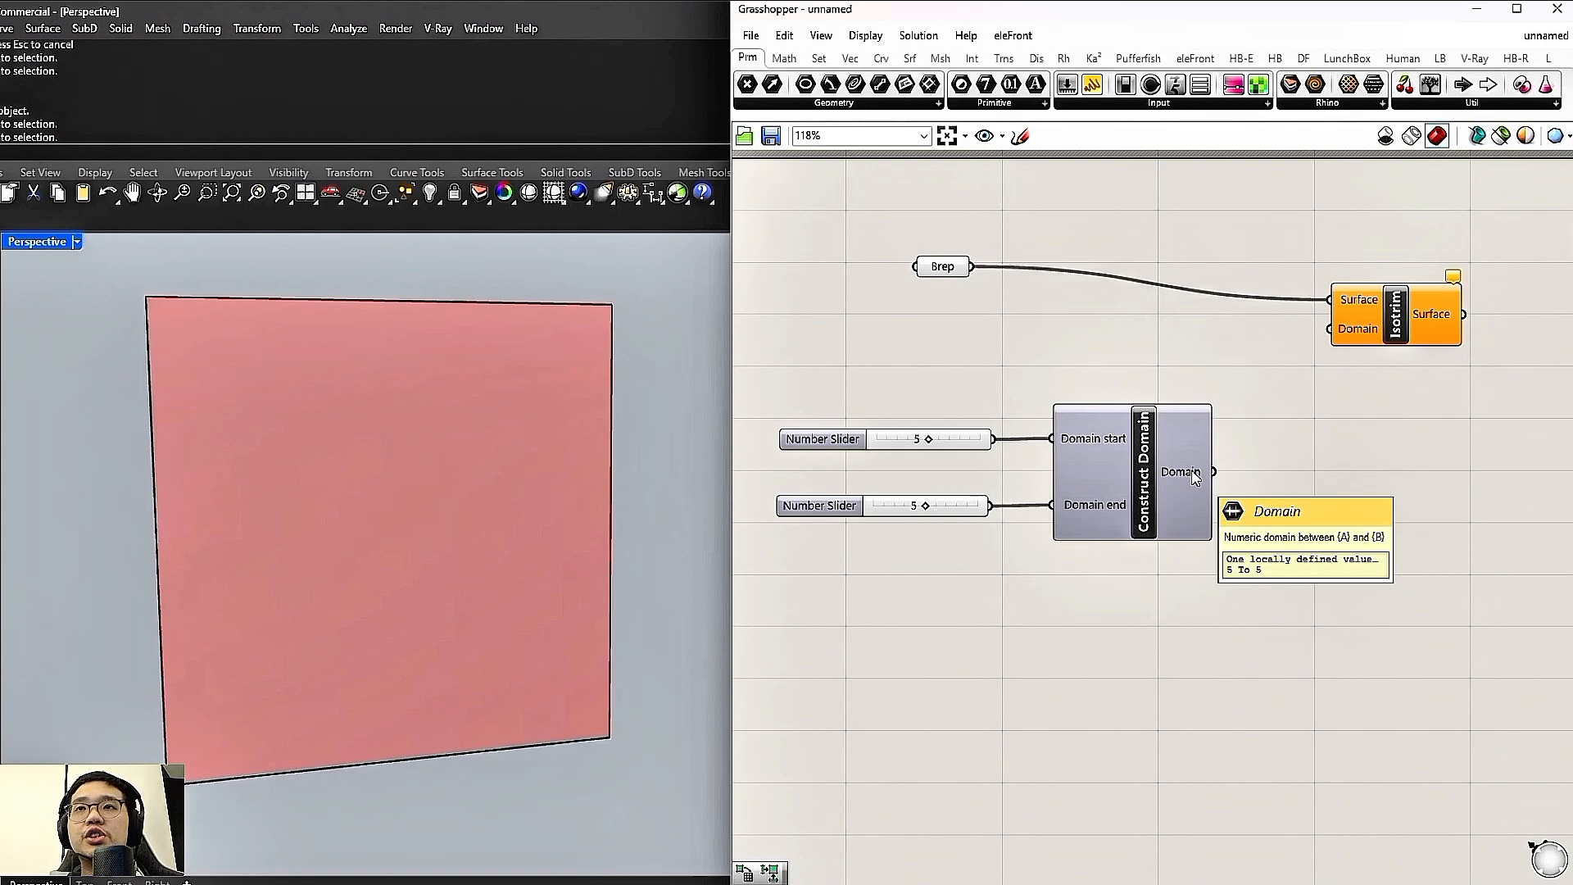
Try the Construct Domain output as Isotrim's Domain input, and disconnect that wire again
drag(1213, 472, 1332, 330)
right_drag(1344, 388, 1268, 413)
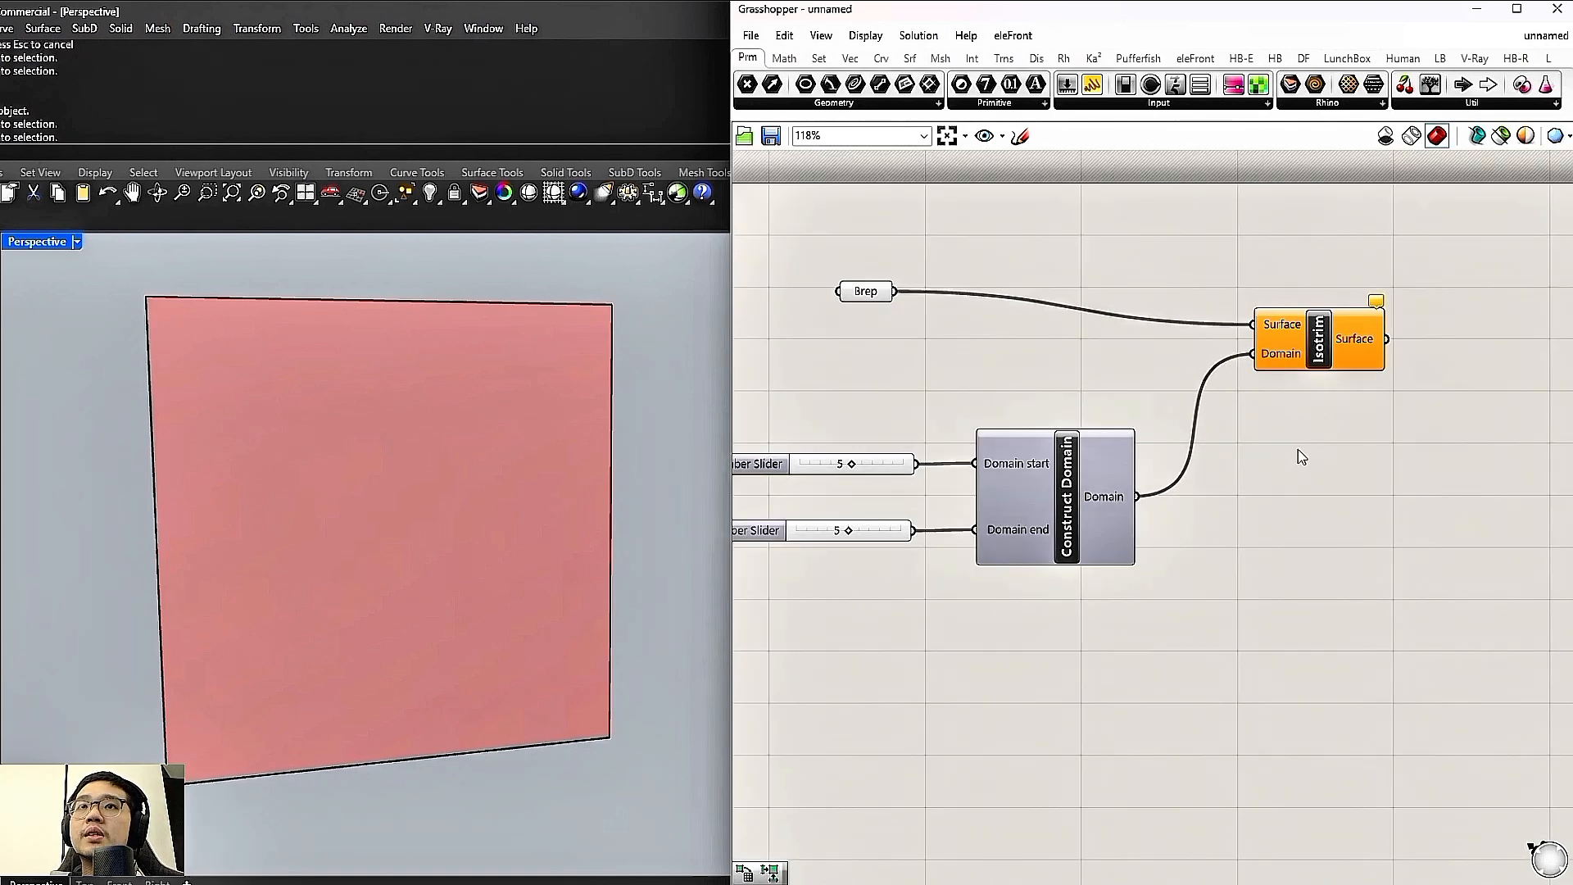
drag(1142, 498, 1270, 348)
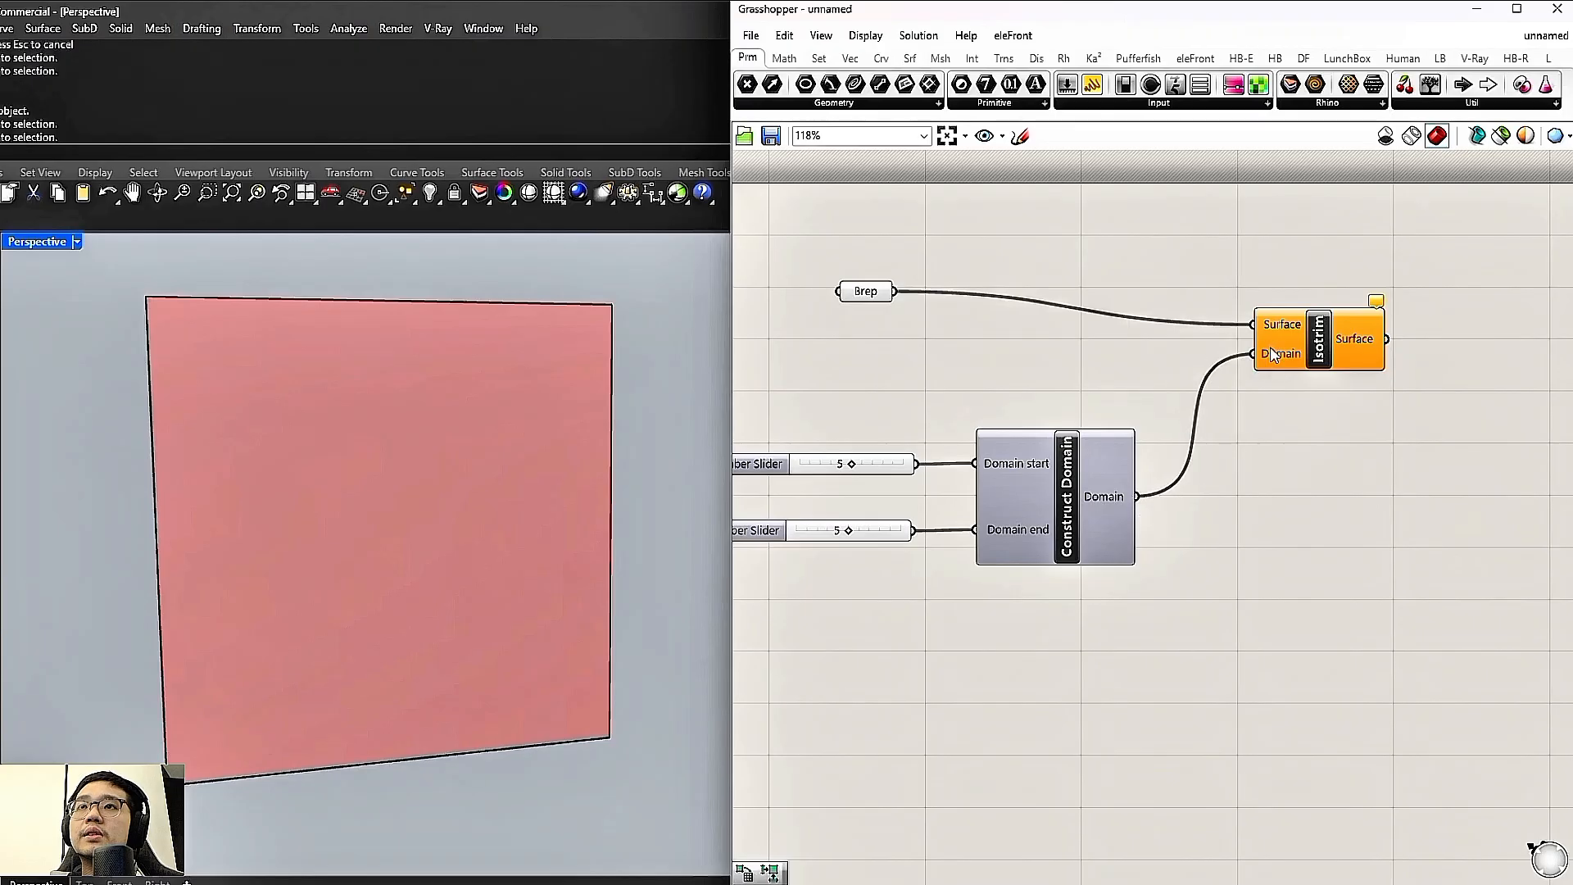
drag(1135, 497, 1263, 342)
ctrl+drag(1135, 496, 1262, 357)
Add a Divide Domain² component above Construct Domain and connect the Brep to its Domain input
double_click(1227, 475)
text(divide)
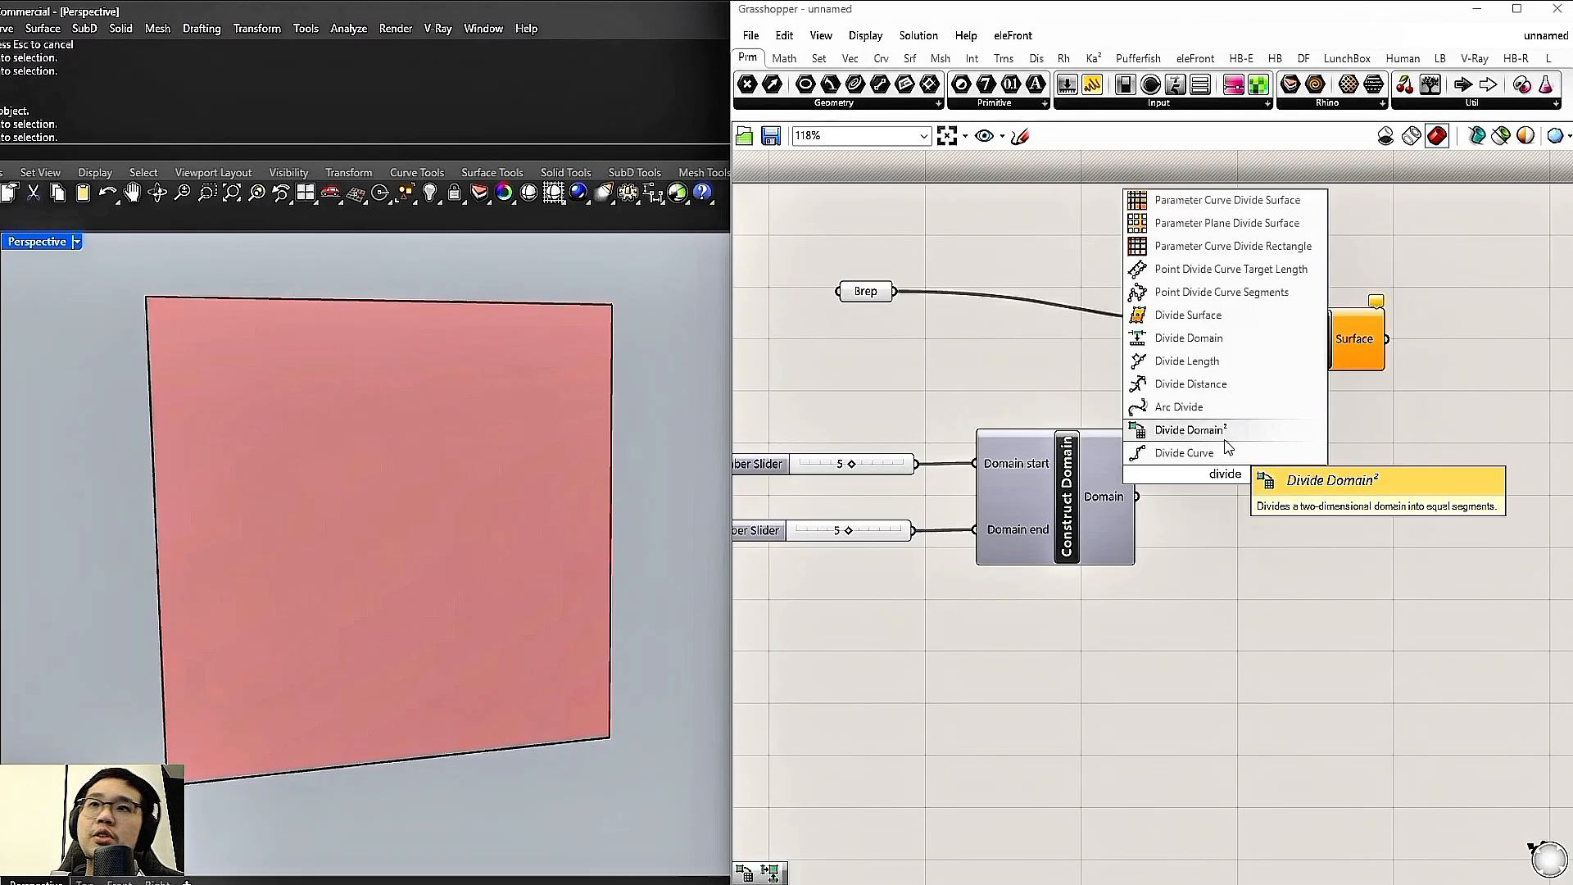
click(1190, 429)
drag(1080, 534, 1083, 624)
drag(1253, 508, 1129, 469)
drag(895, 291, 1058, 410)
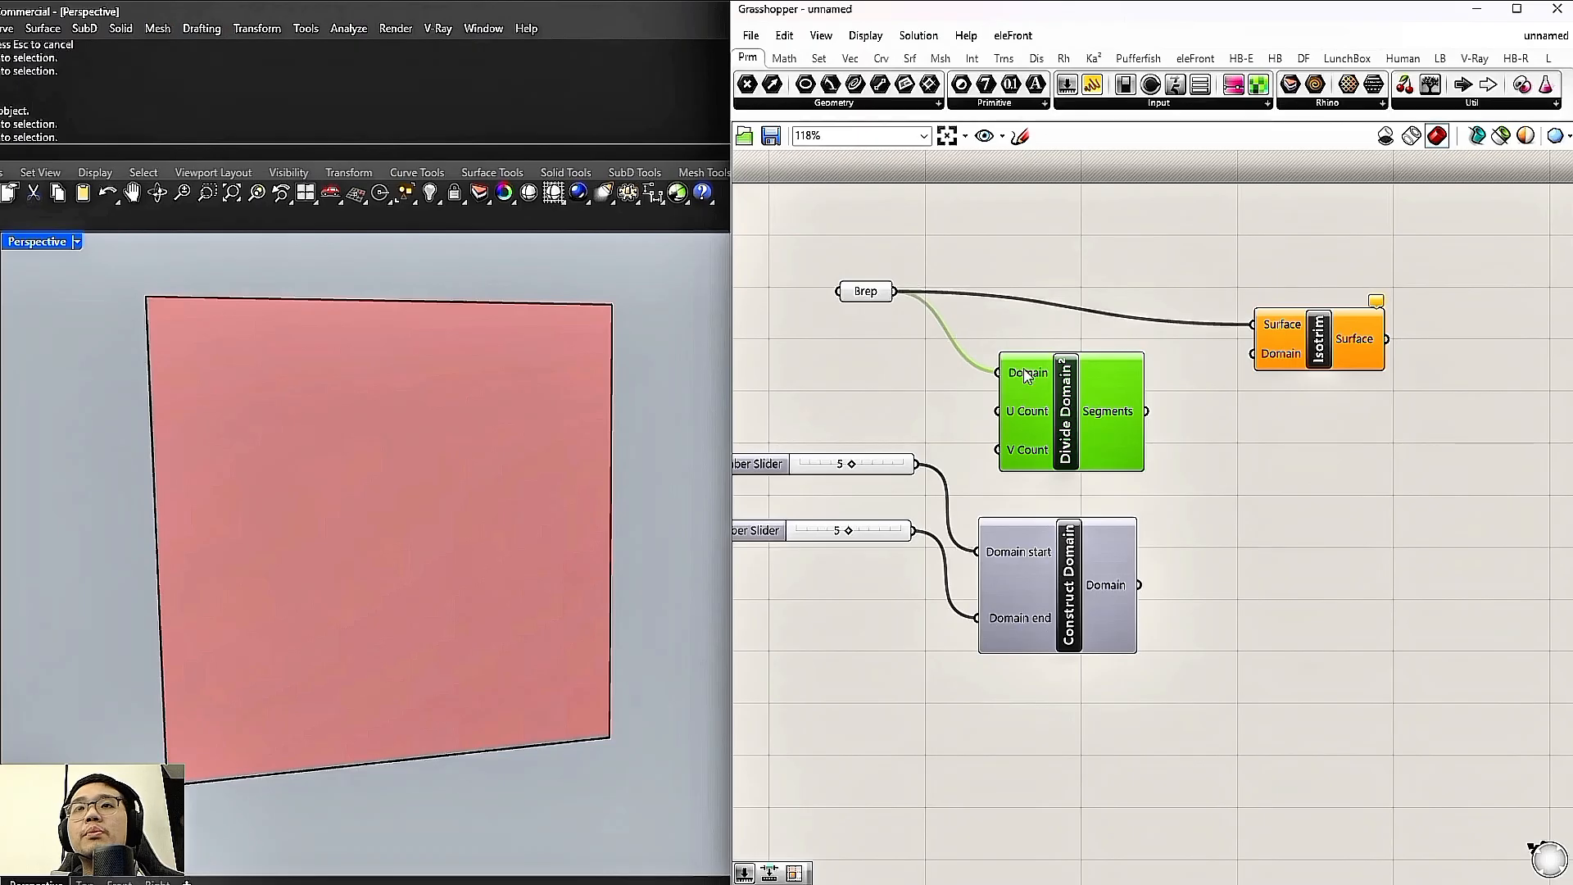
mouse_move(1026, 375)
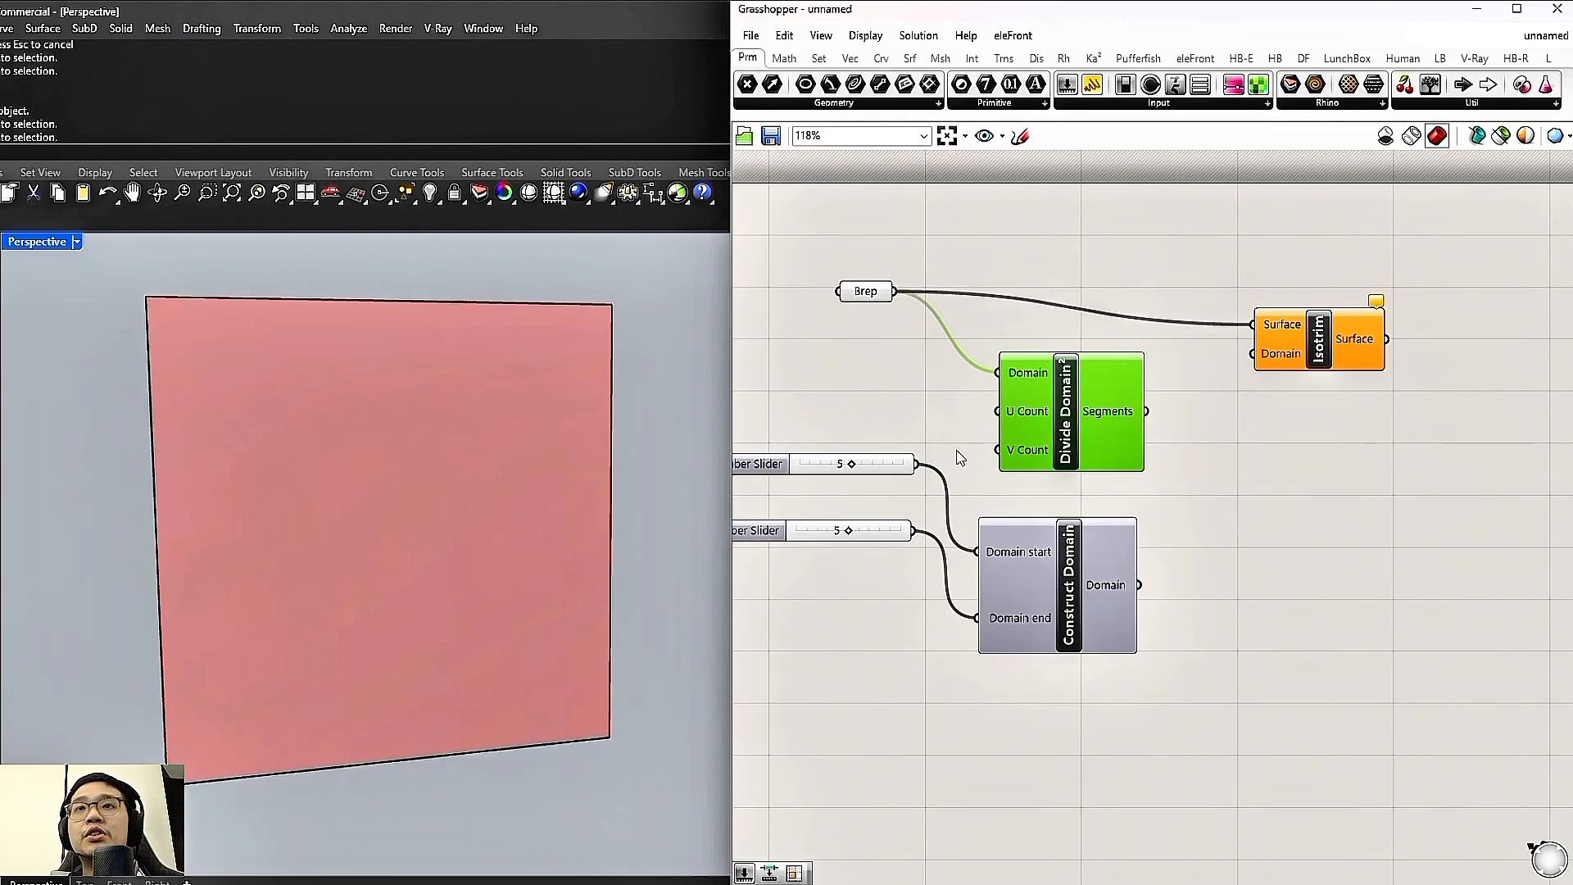
Connect the sliders to Divide Domain²'s U Count and V Count, and delete the Construct Domain component
drag(916, 463, 998, 411)
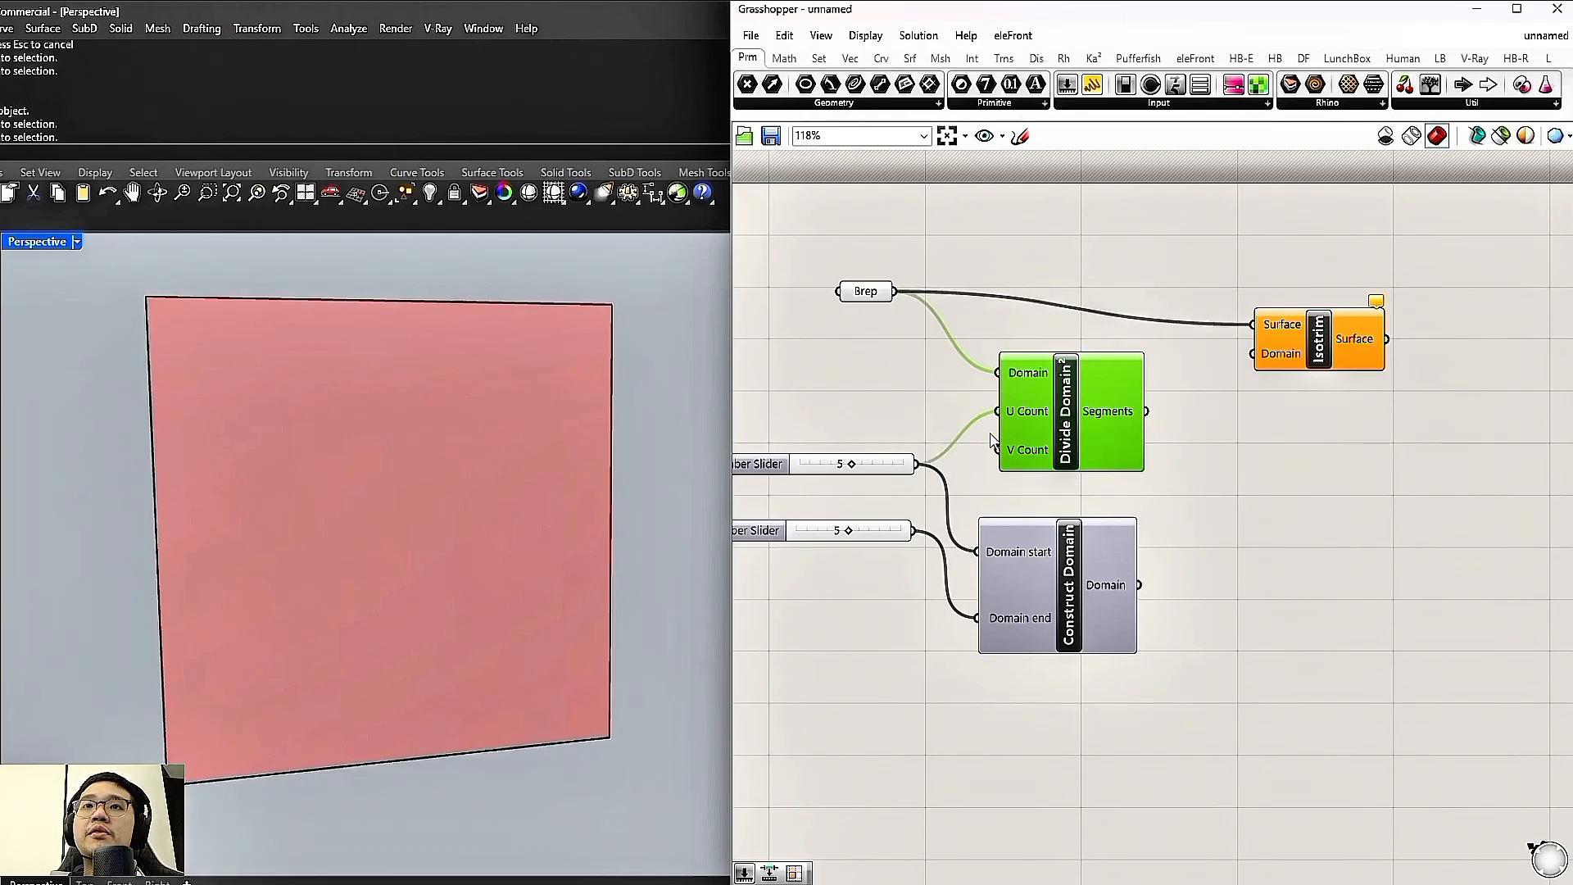
drag(913, 530, 997, 450)
click(1076, 611)
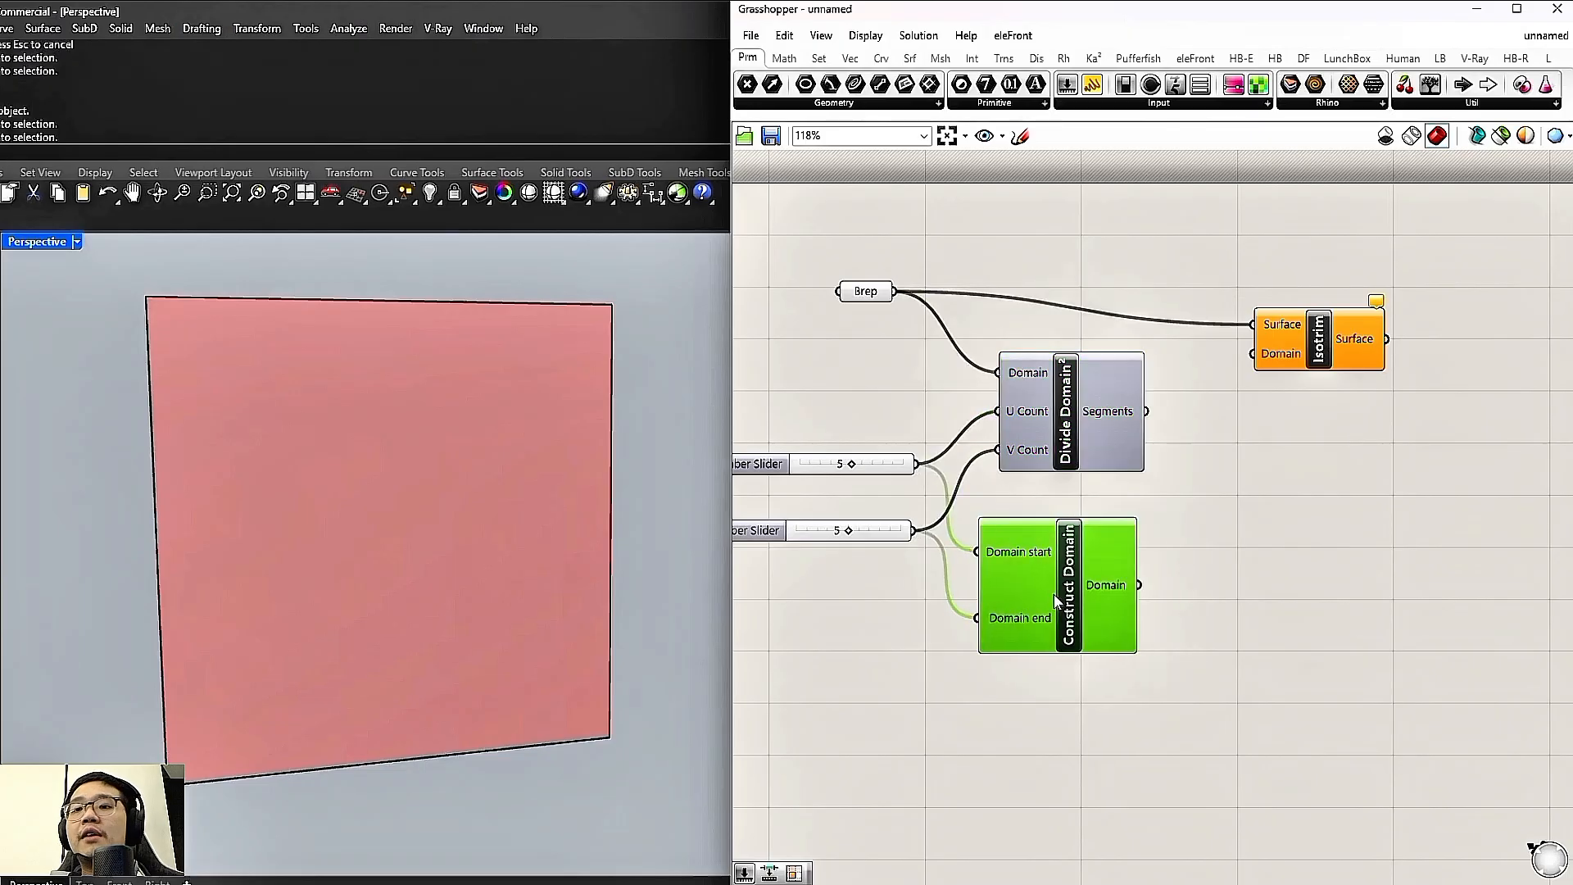
key(Delete)
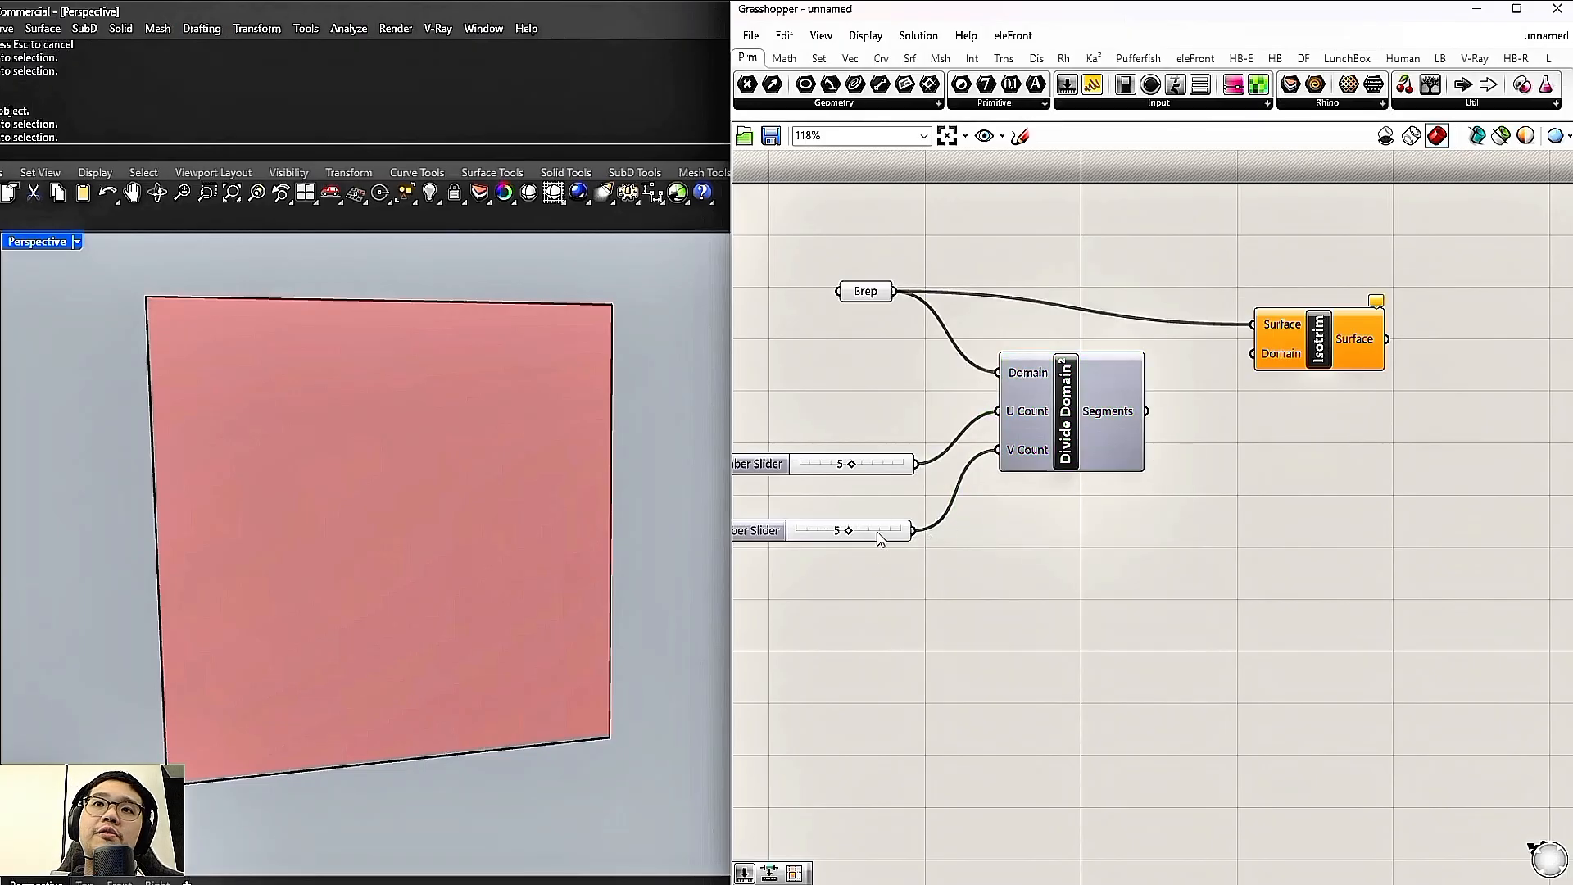
Align the sliders with Divide Domain² and connect its Segments output to Isotrim's Domain input
drag(919, 591, 865, 441)
drag(879, 463, 906, 410)
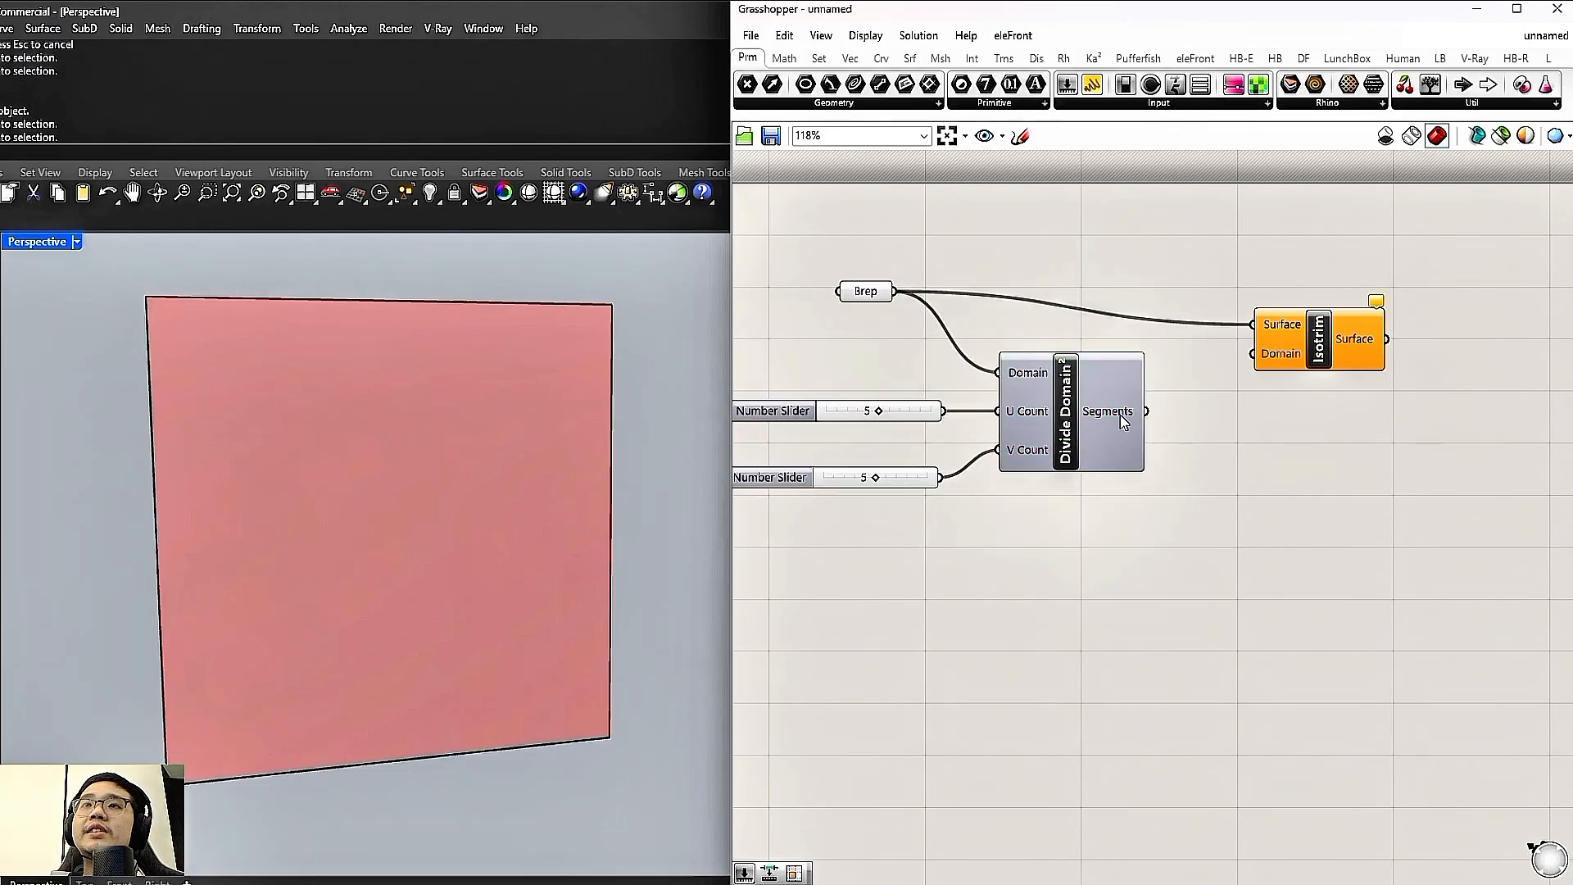
drag(1146, 411, 1284, 336)
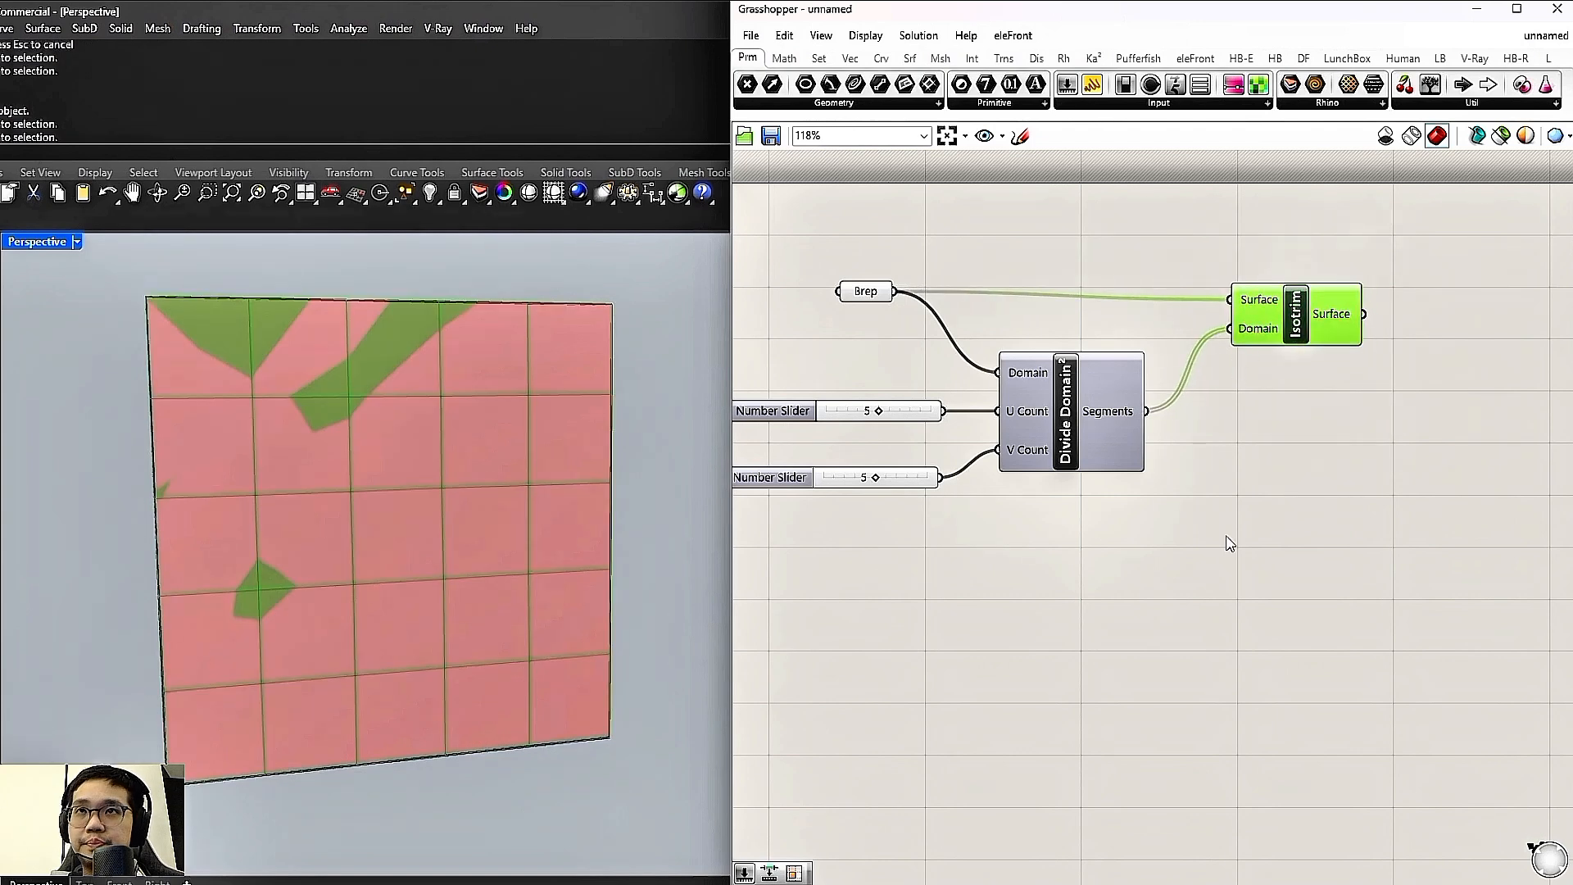
click(1229, 544)
Turn off the Brep parameter's preview and hide the original surface in Rhino
drag(895, 341, 832, 269)
right_click(921, 237)
click(1013, 262)
click(595, 443)
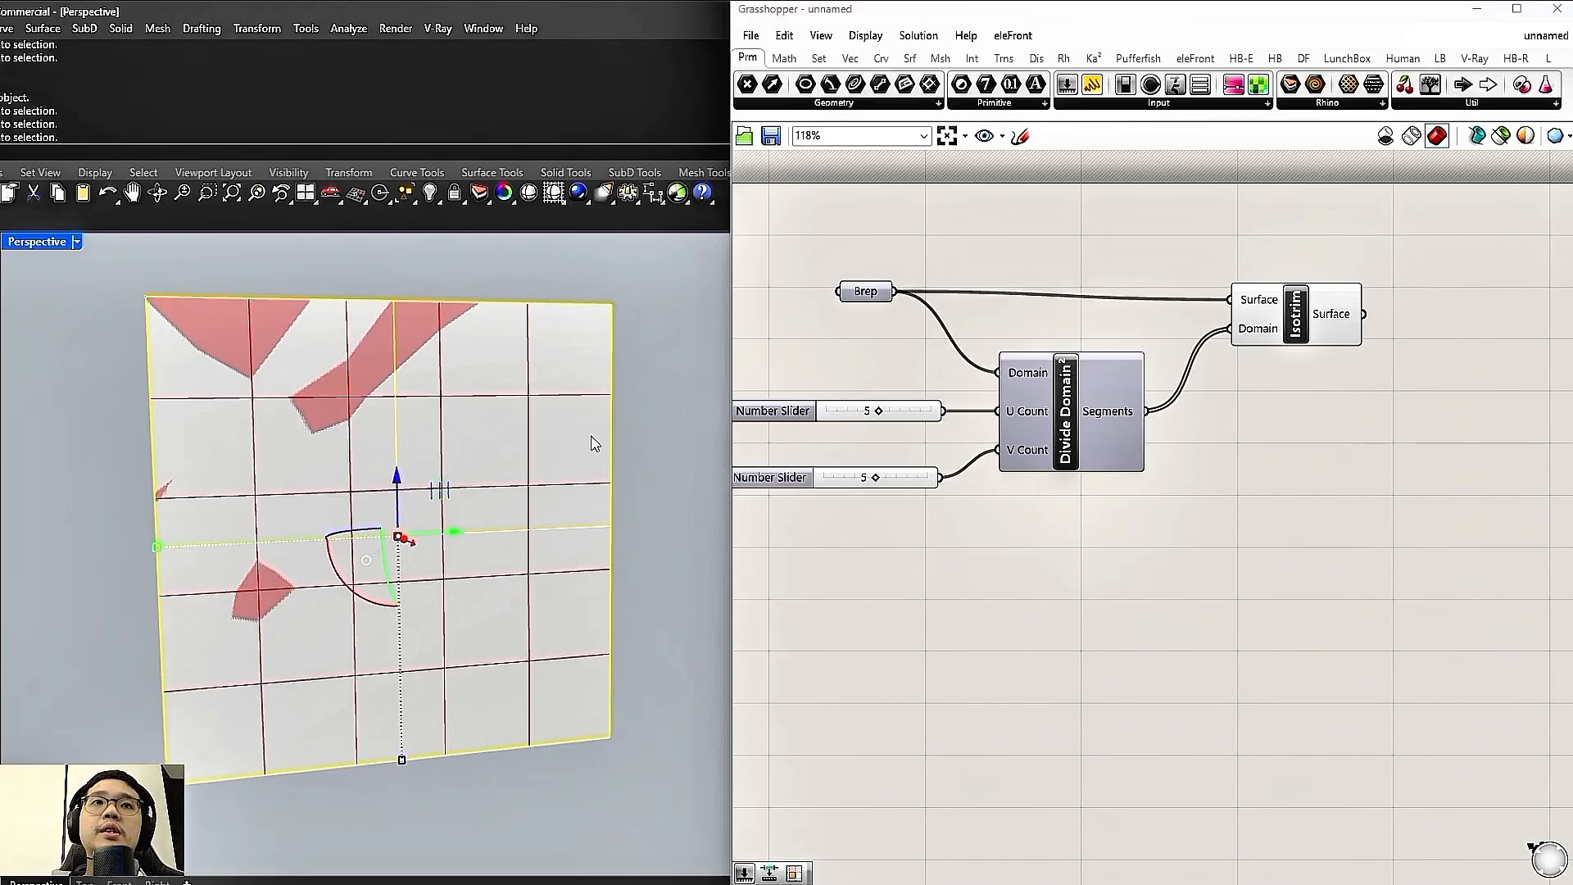
key(ctrl+h)
Tidy the definition by moving Isotrim closer to Divide Domain² and lining up the two count sliders
drag(1348, 315, 1253, 318)
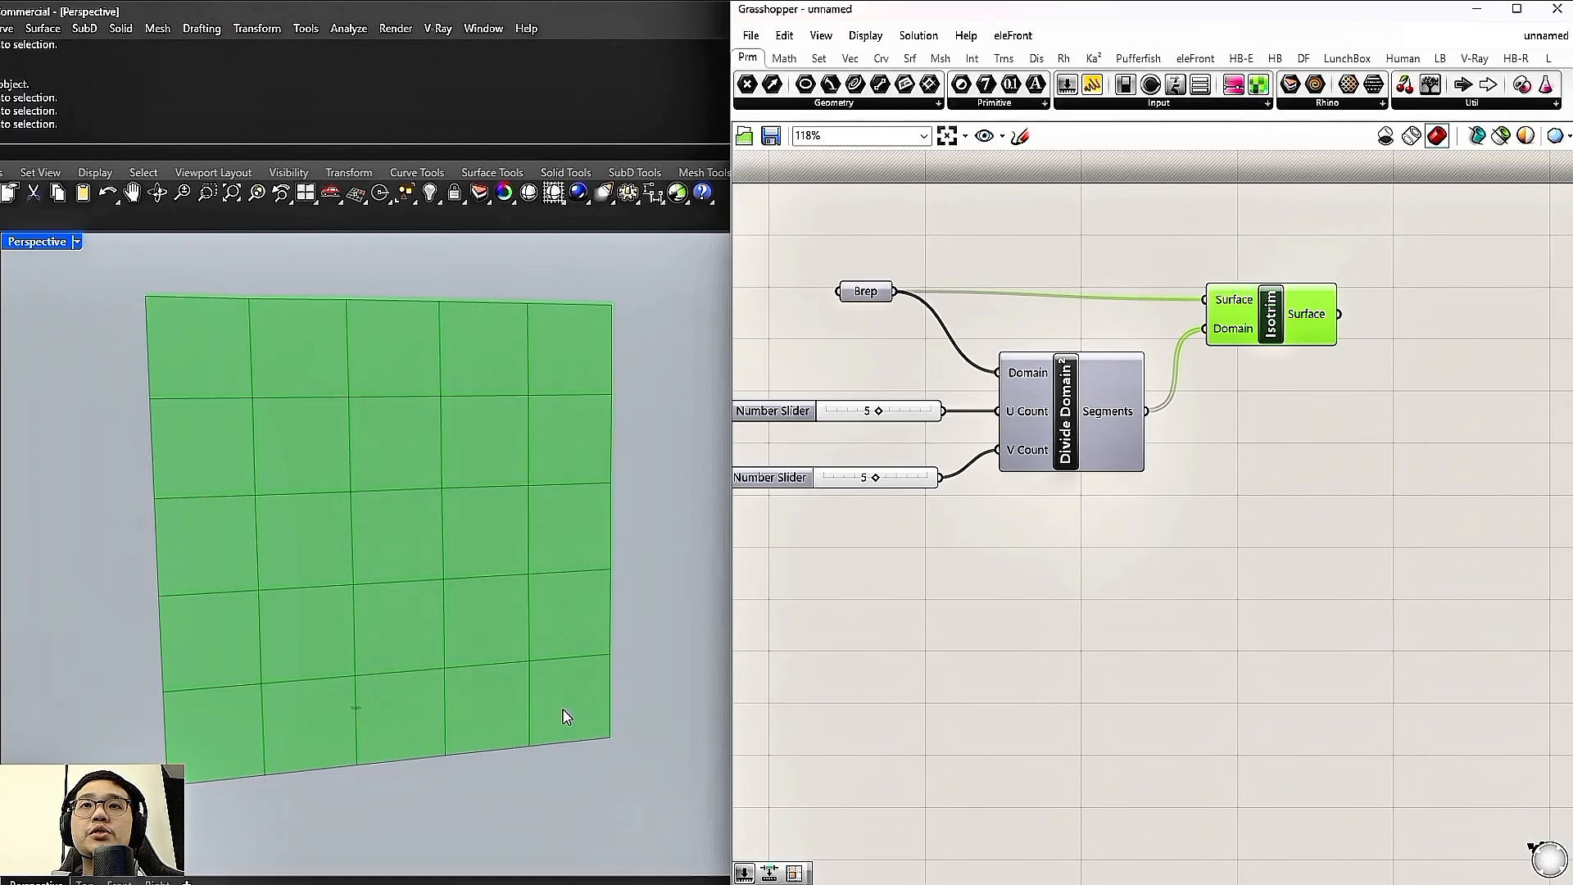
scroll(871, 434, up, 3)
mouse_move(893, 419)
mouse_down()
mouse_move(866, 424)
mouse_move(892, 426)
mouse_up()
mouse_move(954, 508)
mouse_down()
mouse_move(955, 469)
mouse_move(954, 489)
mouse_up()
scroll(1193, 495, down, 3)
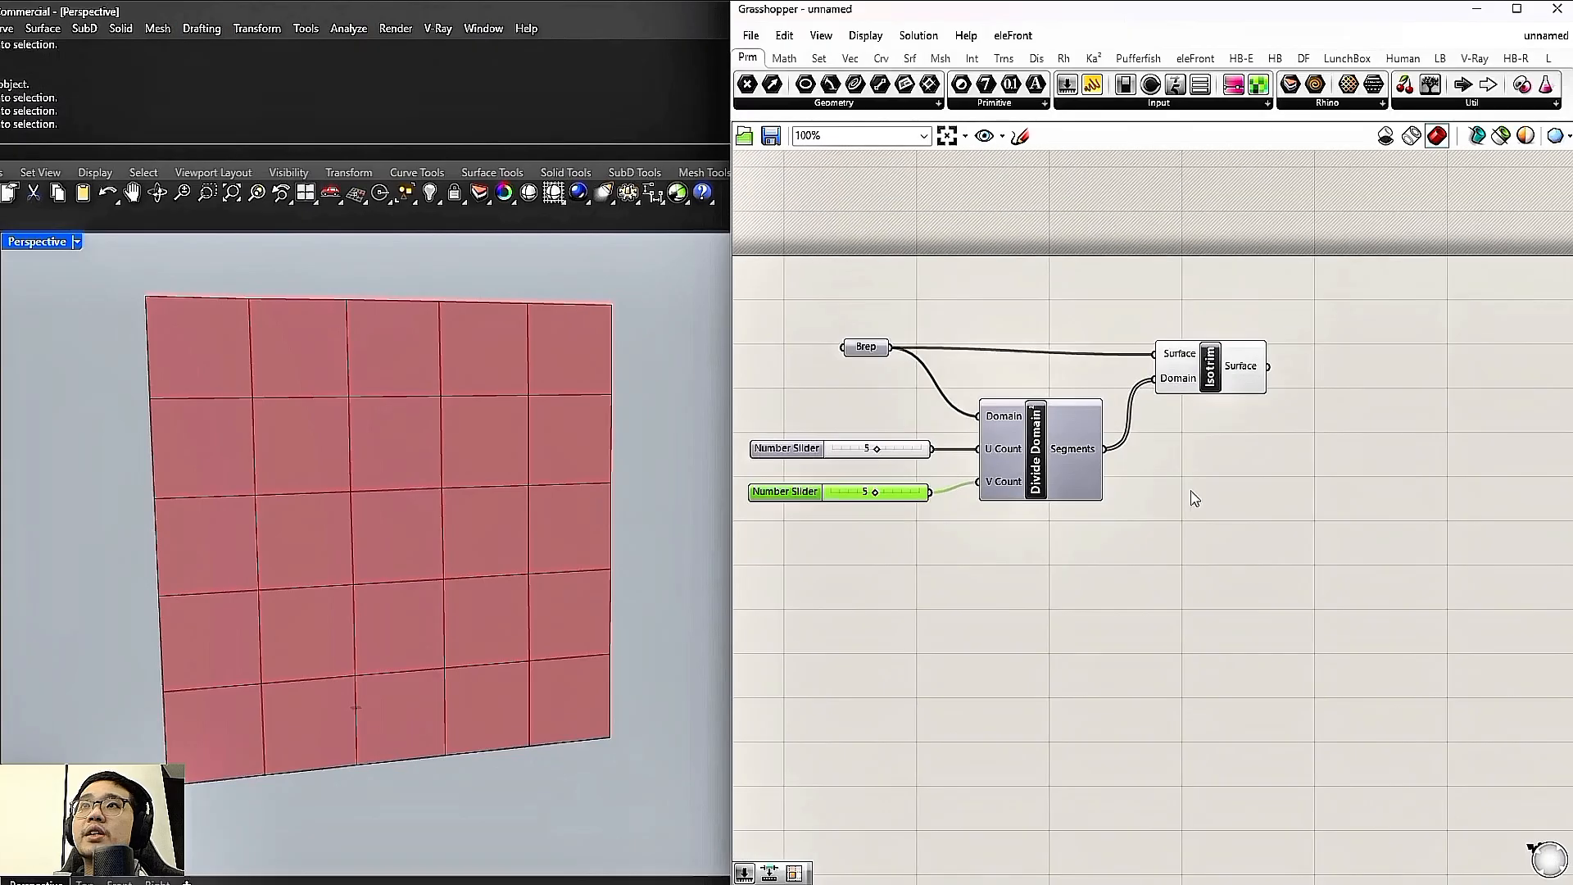
Switch to the AirBnB Rev3 definition to examine the finished numbered panel wall, and return to the unnamed definition
click(1546, 35)
click(1516, 223)
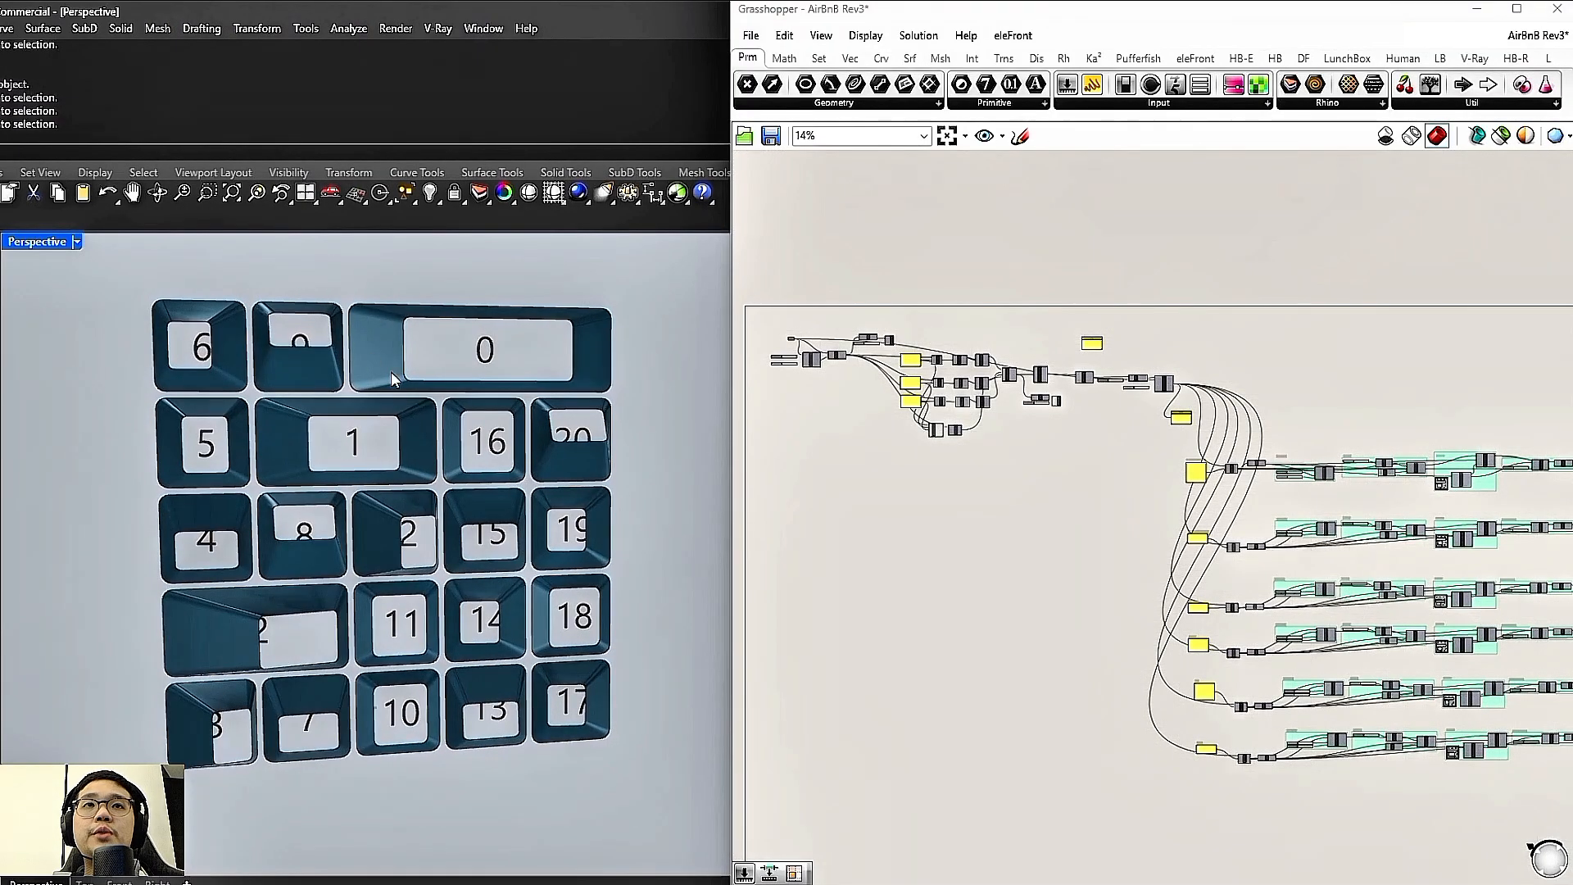
scroll(447, 331, up, 2)
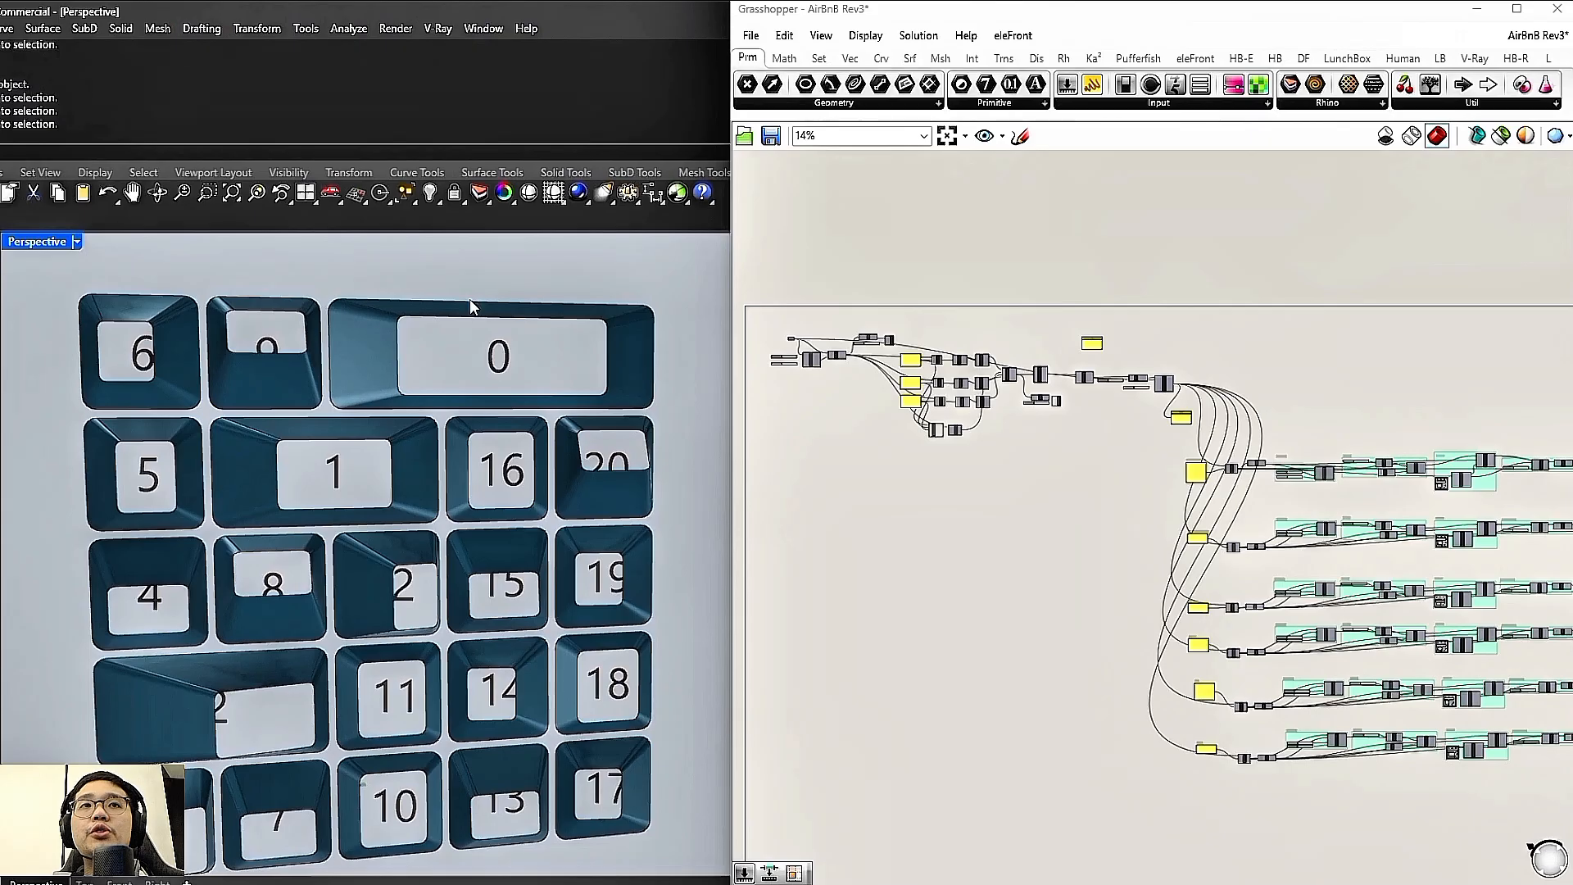
scroll(490, 410, down, 2)
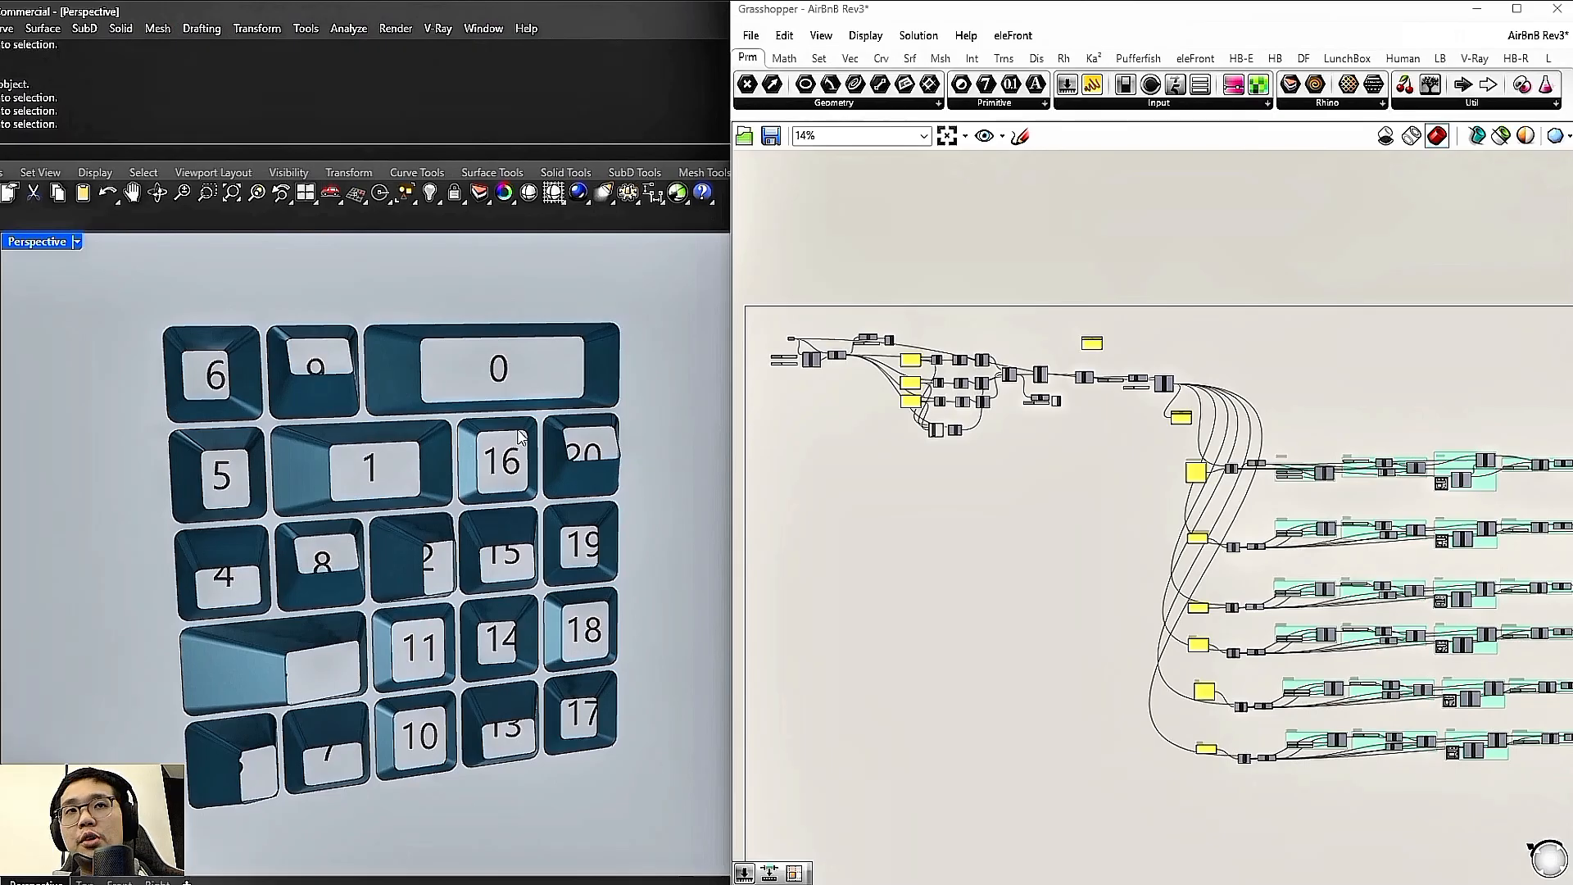
click(1537, 35)
click(1474, 215)
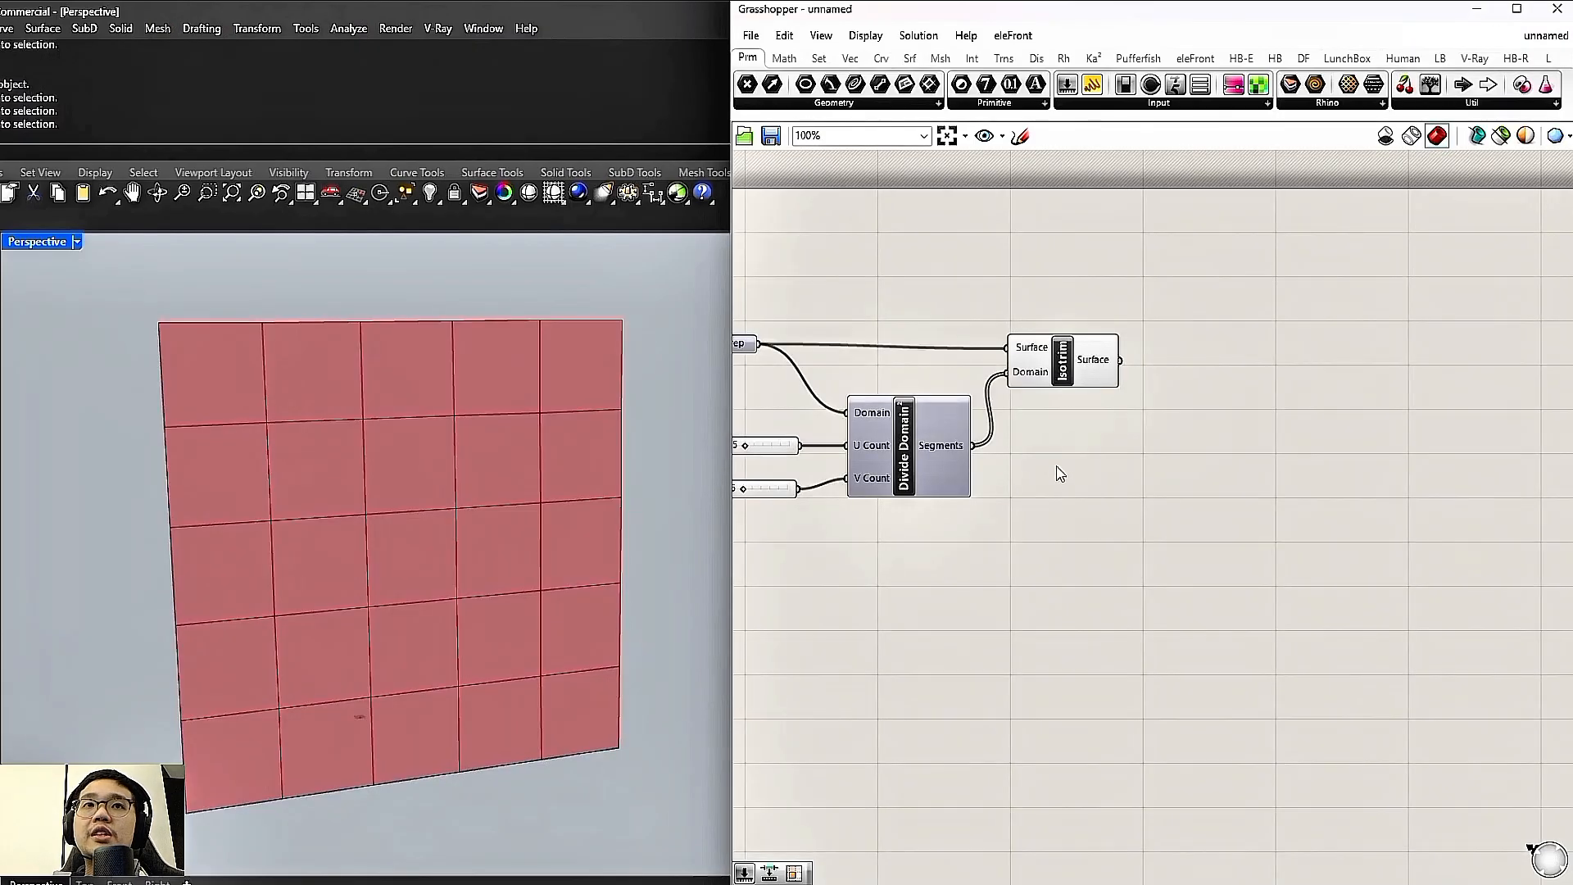
Add Point List and Area components, feeding Isotrim's Surface output into Area's Geometry and Area's Centroid output into Point List's Points
double_click(1202, 400)
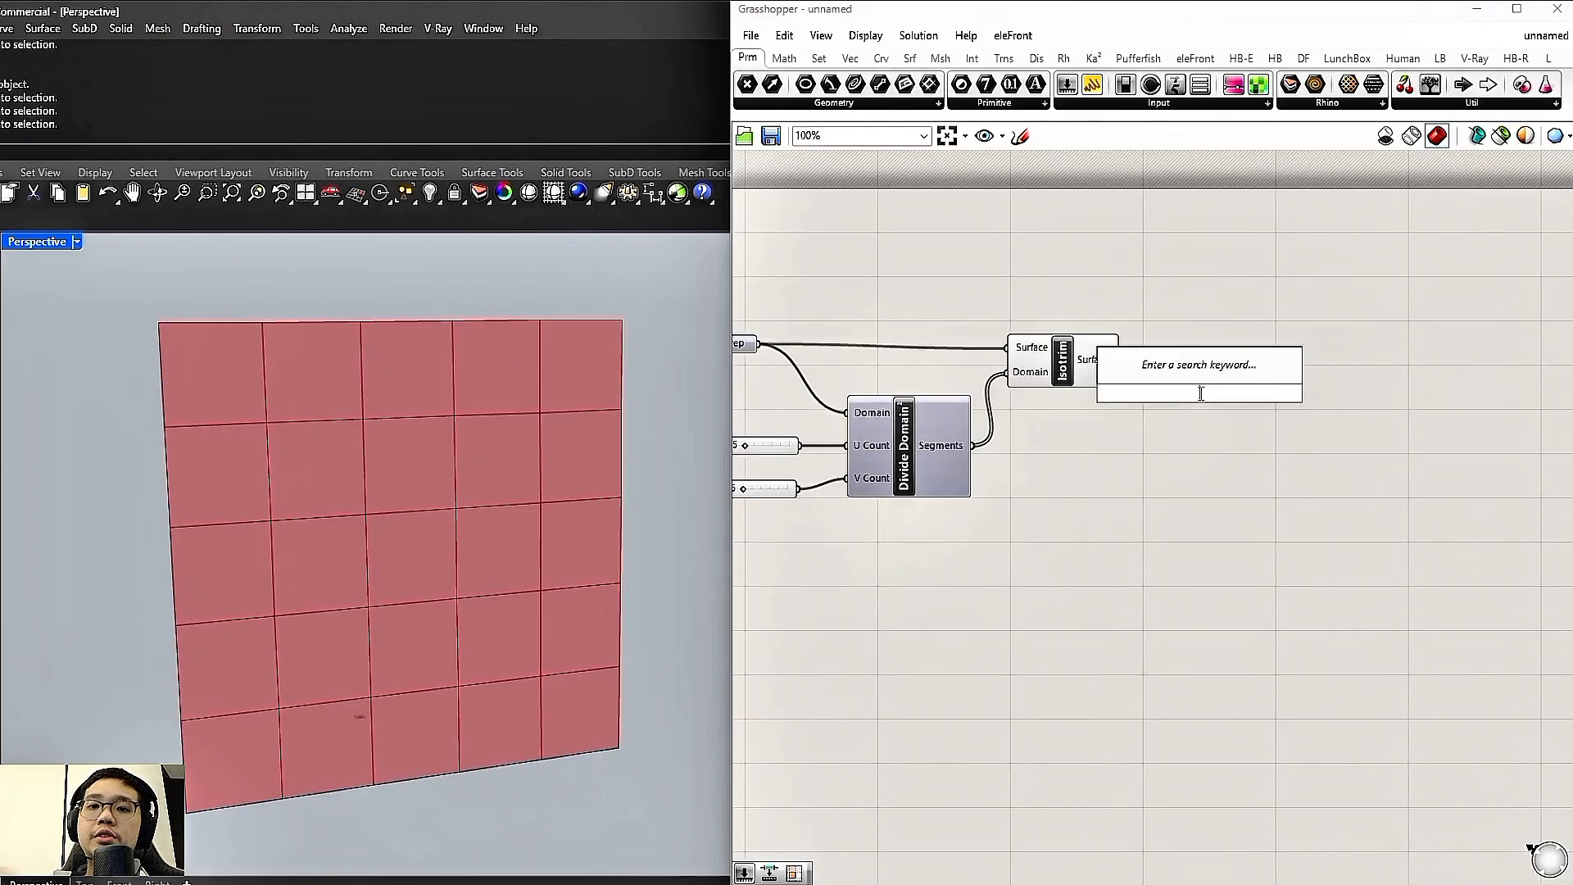
text(point list)
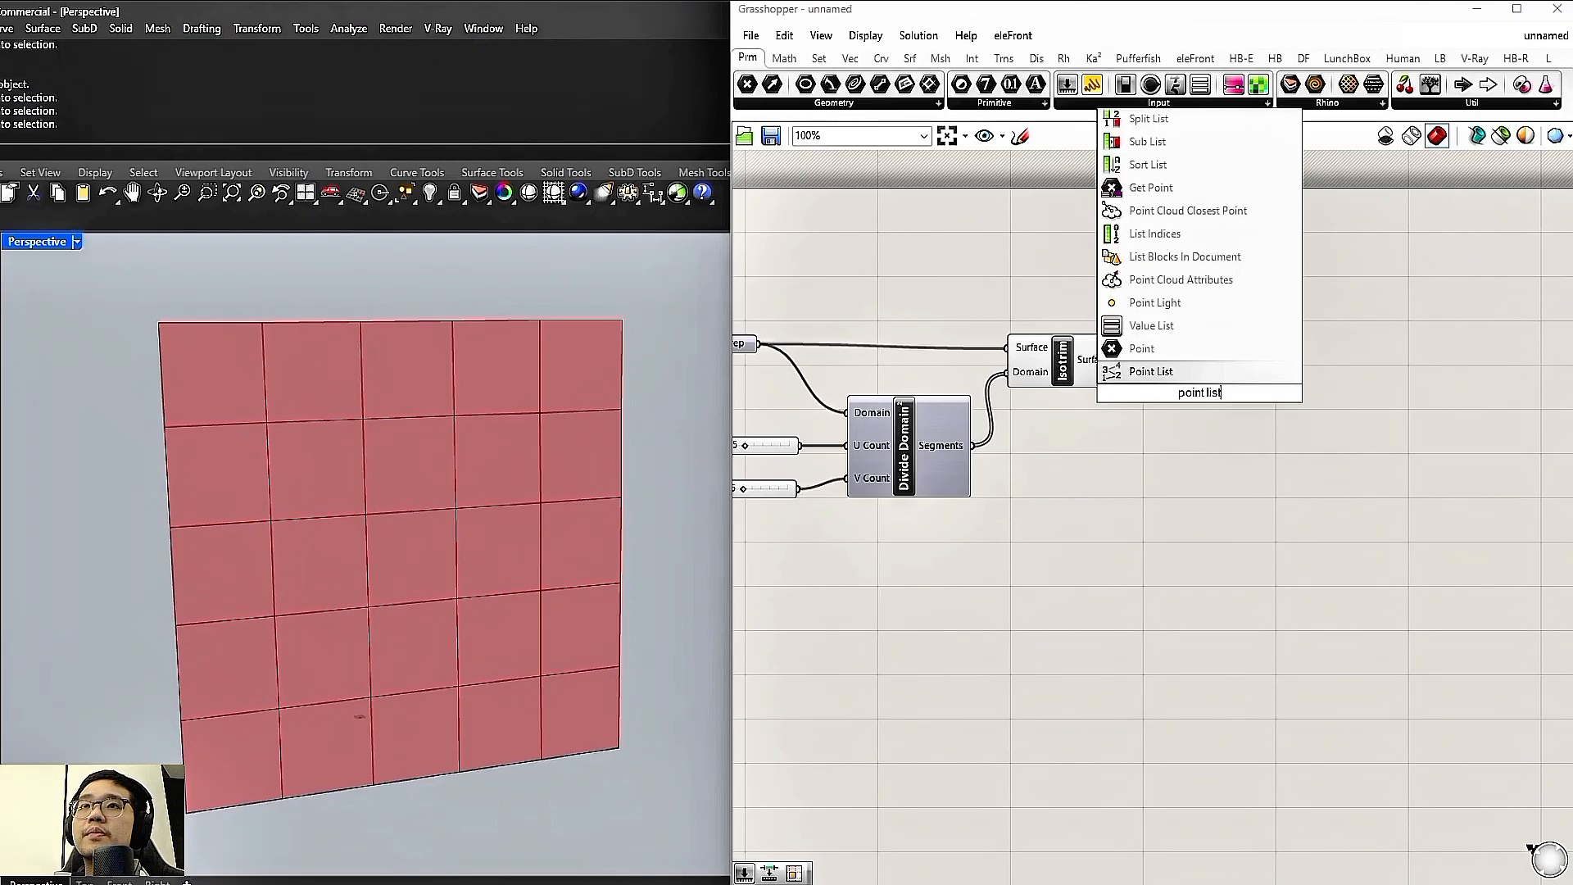
key(Return)
double_click(1172, 445)
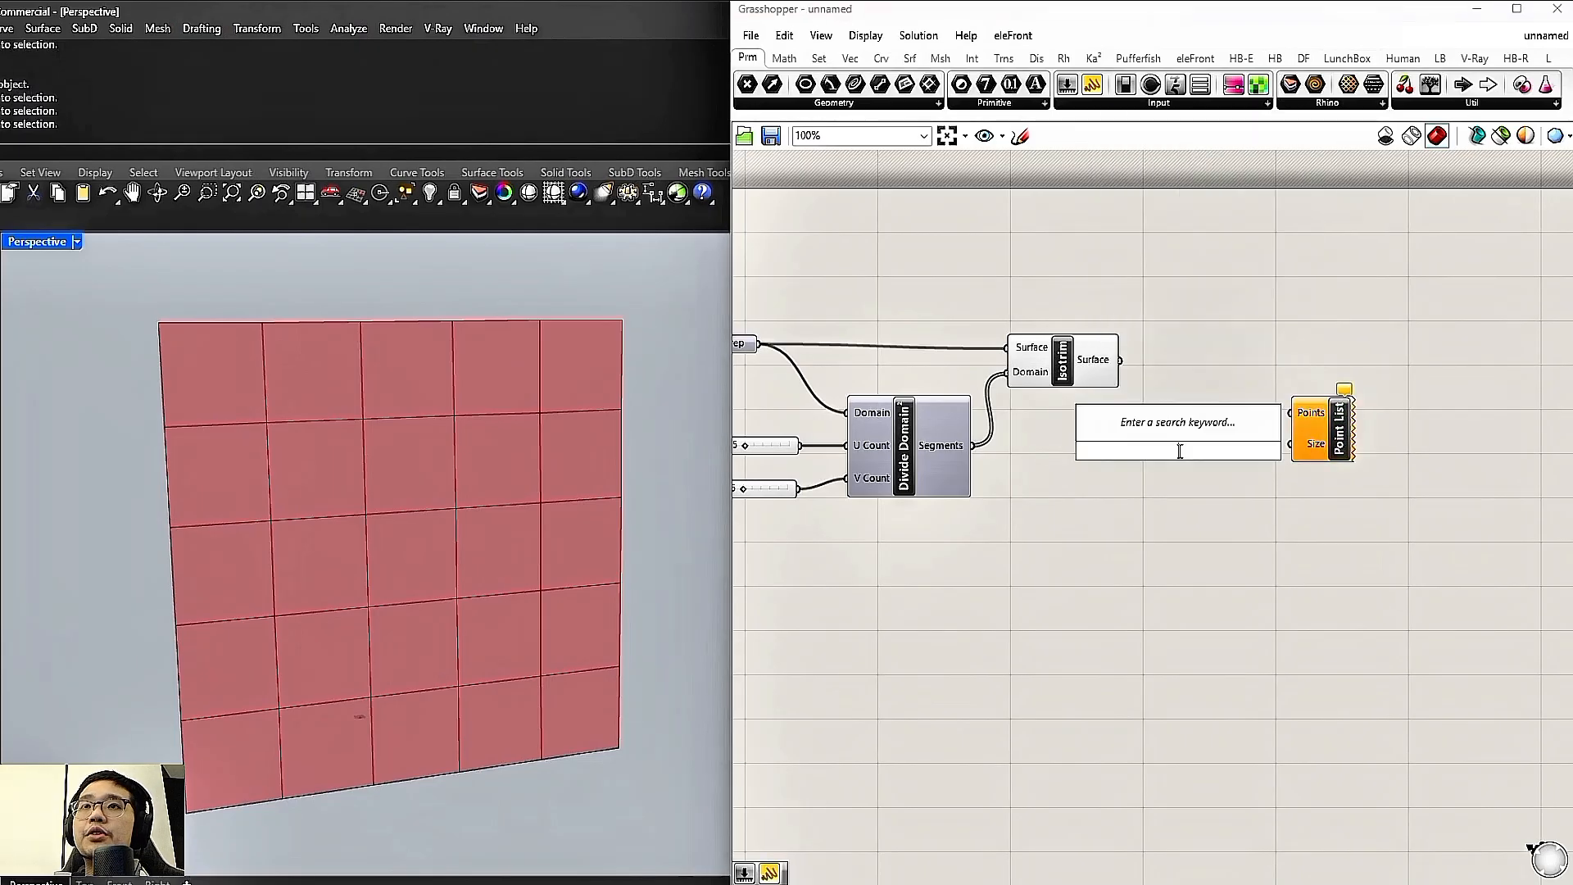
text(area)
key(Return)
drag(1167, 442, 1222, 334)
drag(1120, 360, 1170, 340)
Add a number slider created from the value 500, connect it to Point List's Size input and set it to 310
double_click(1238, 433)
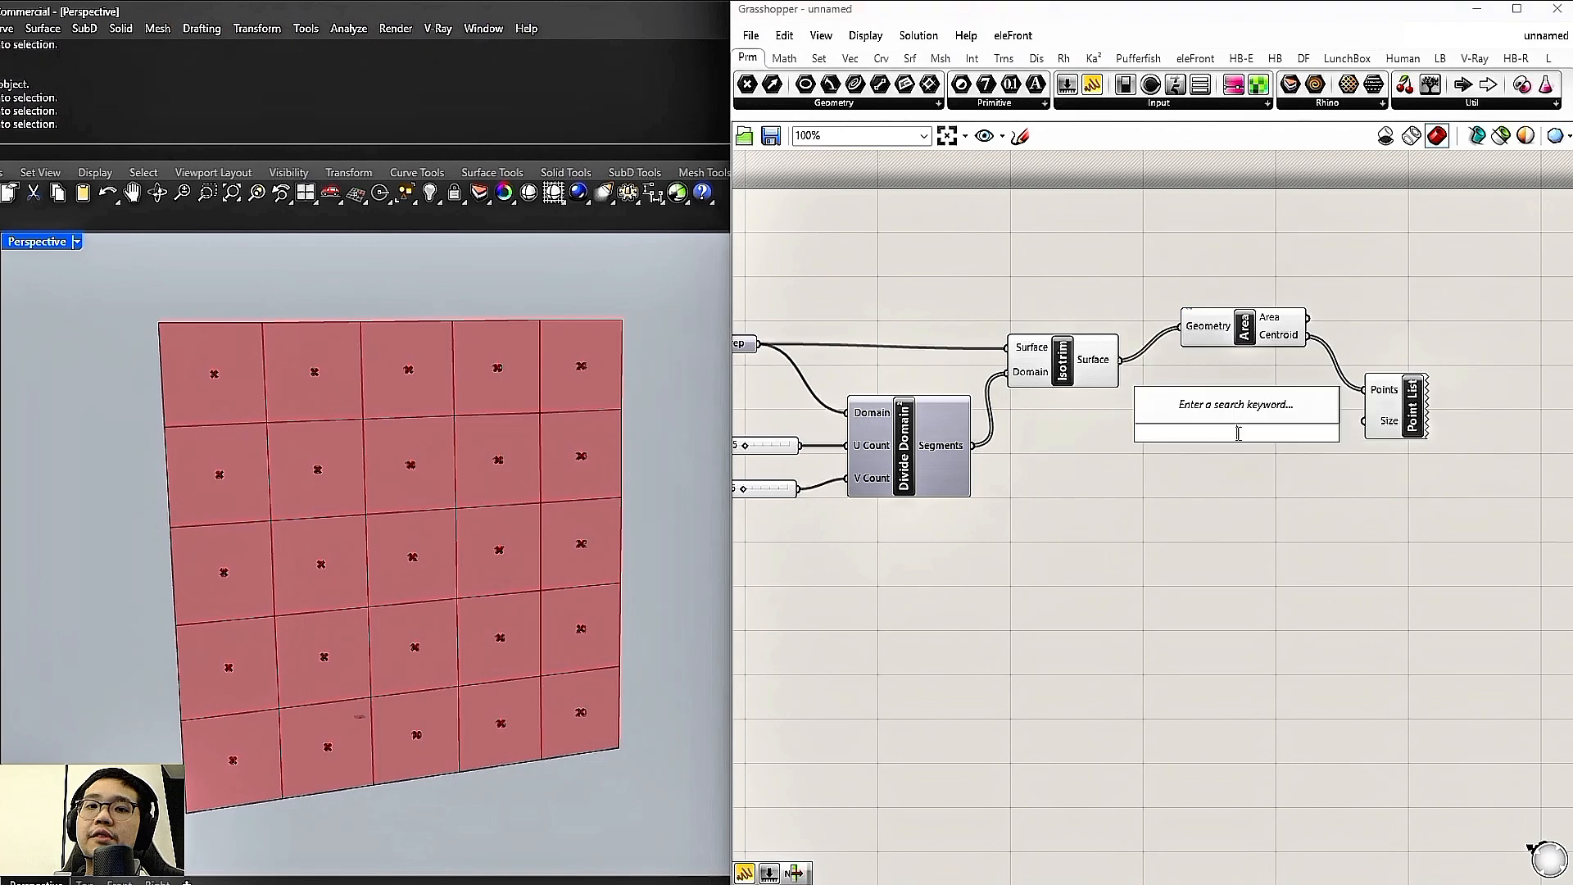
text(number slider)
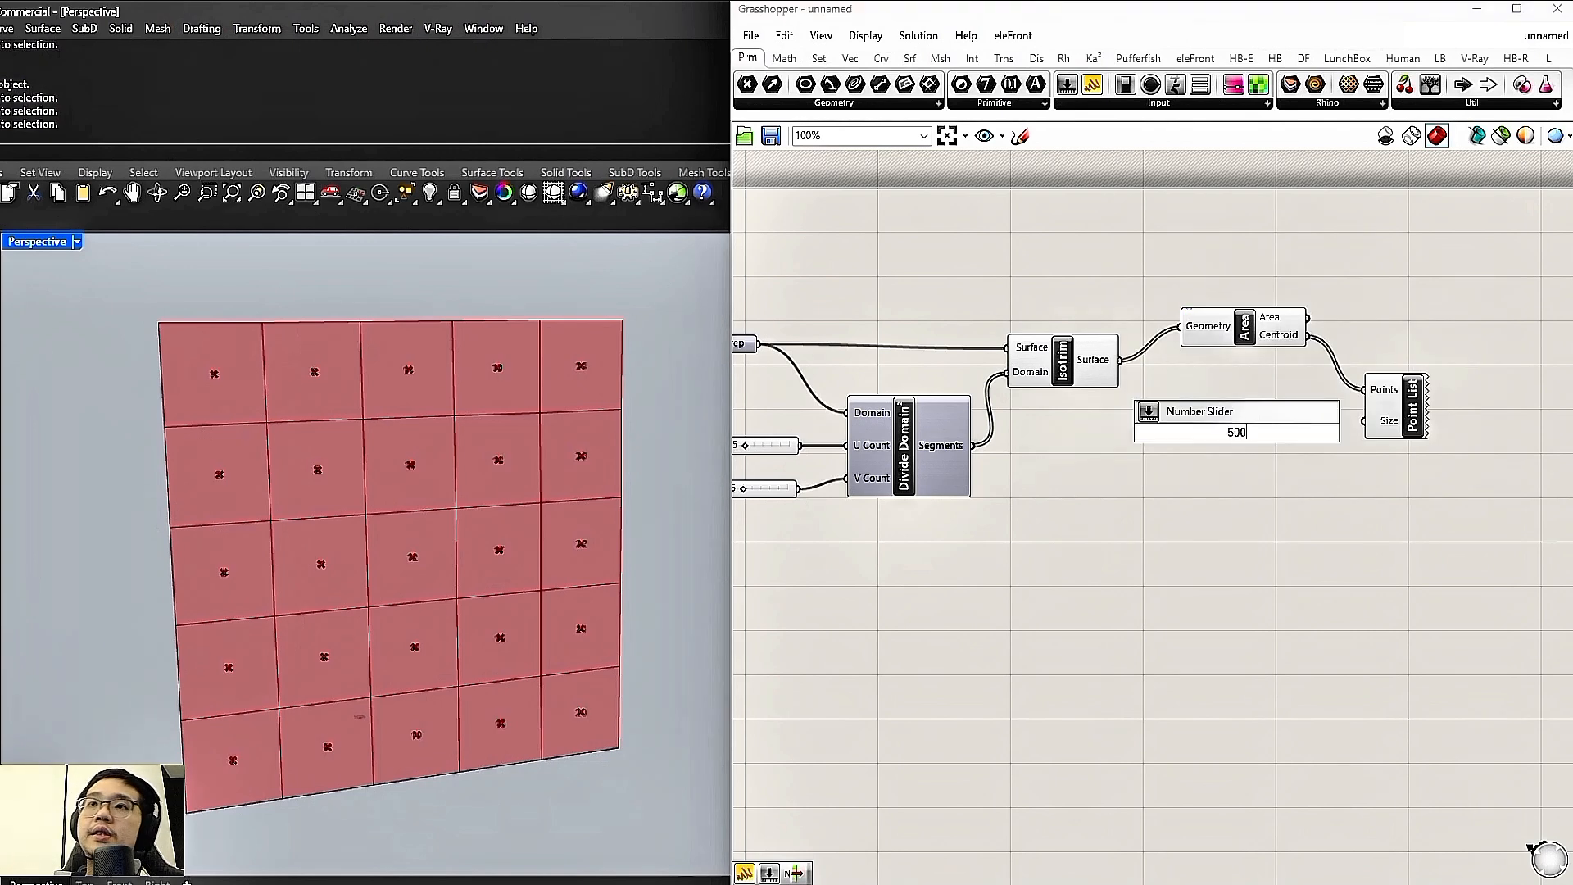
key(Return)
drag(1317, 432, 1364, 421)
drag(1267, 441, 1249, 442)
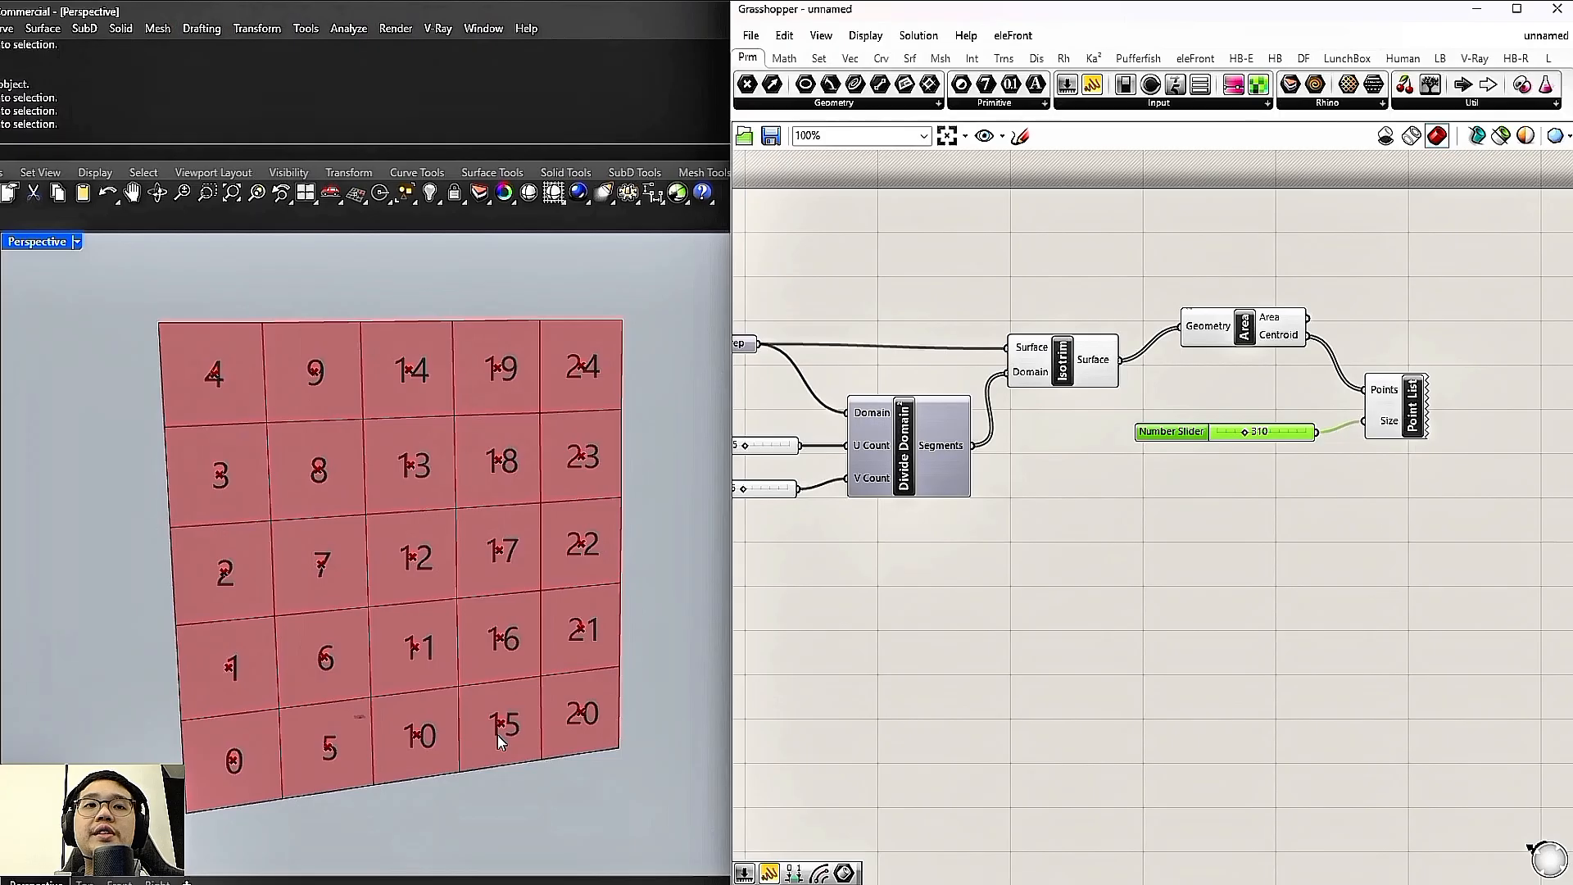
Tidy the numbering group by lining up the Area component and size slider beside Point List, level with Isotrim
drag(1431, 496, 1244, 379)
drag(1381, 403, 1394, 346)
click(1403, 407)
drag(1310, 382, 1387, 369)
drag(1278, 337, 1289, 330)
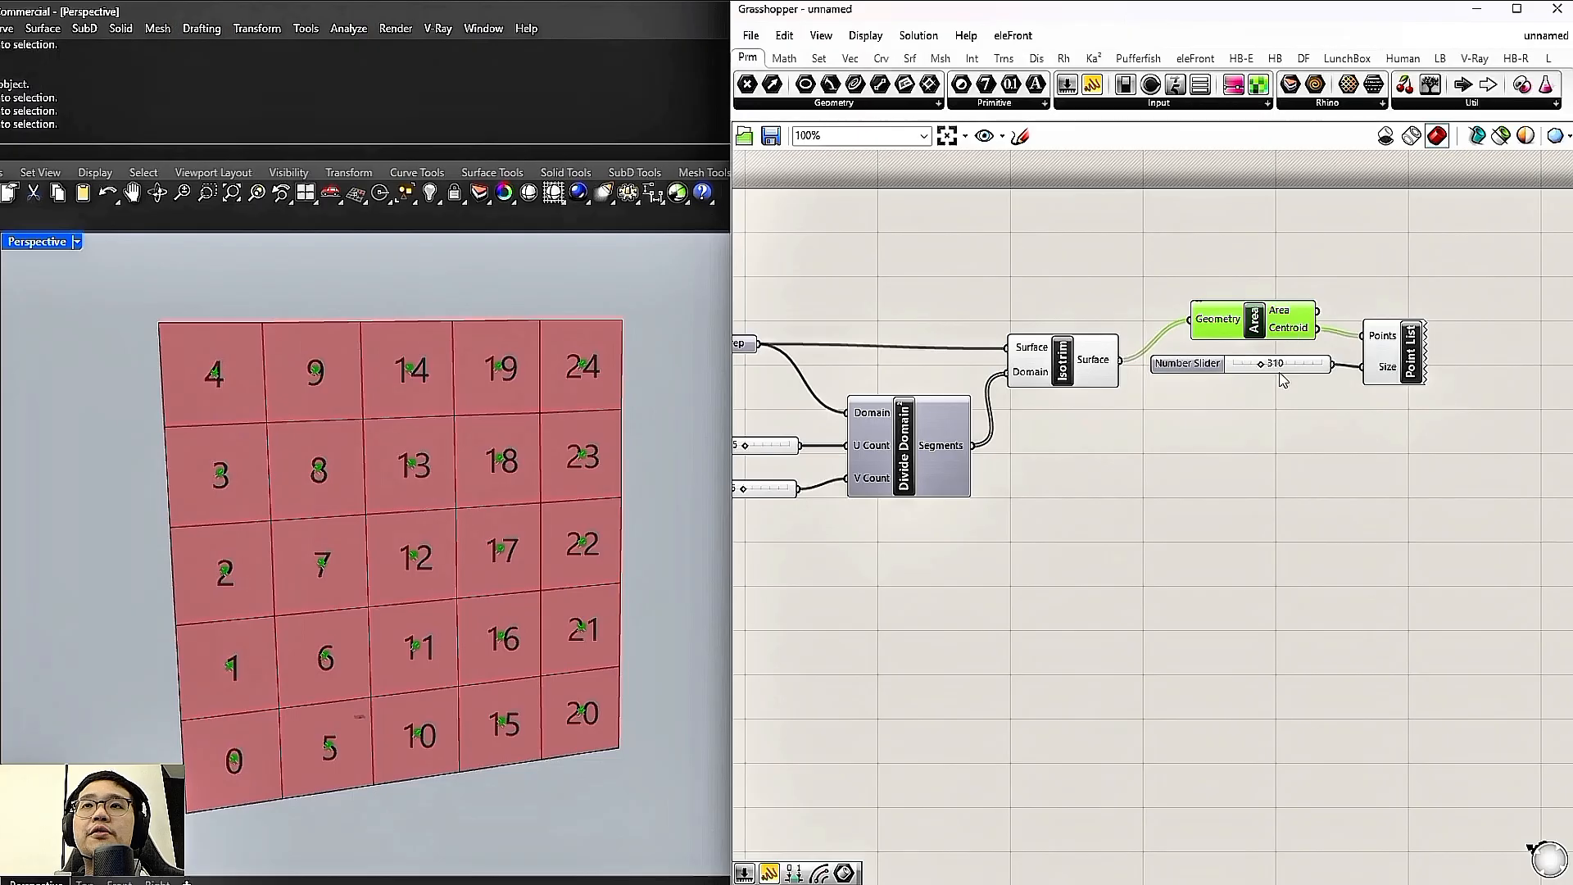
click(1235, 631)
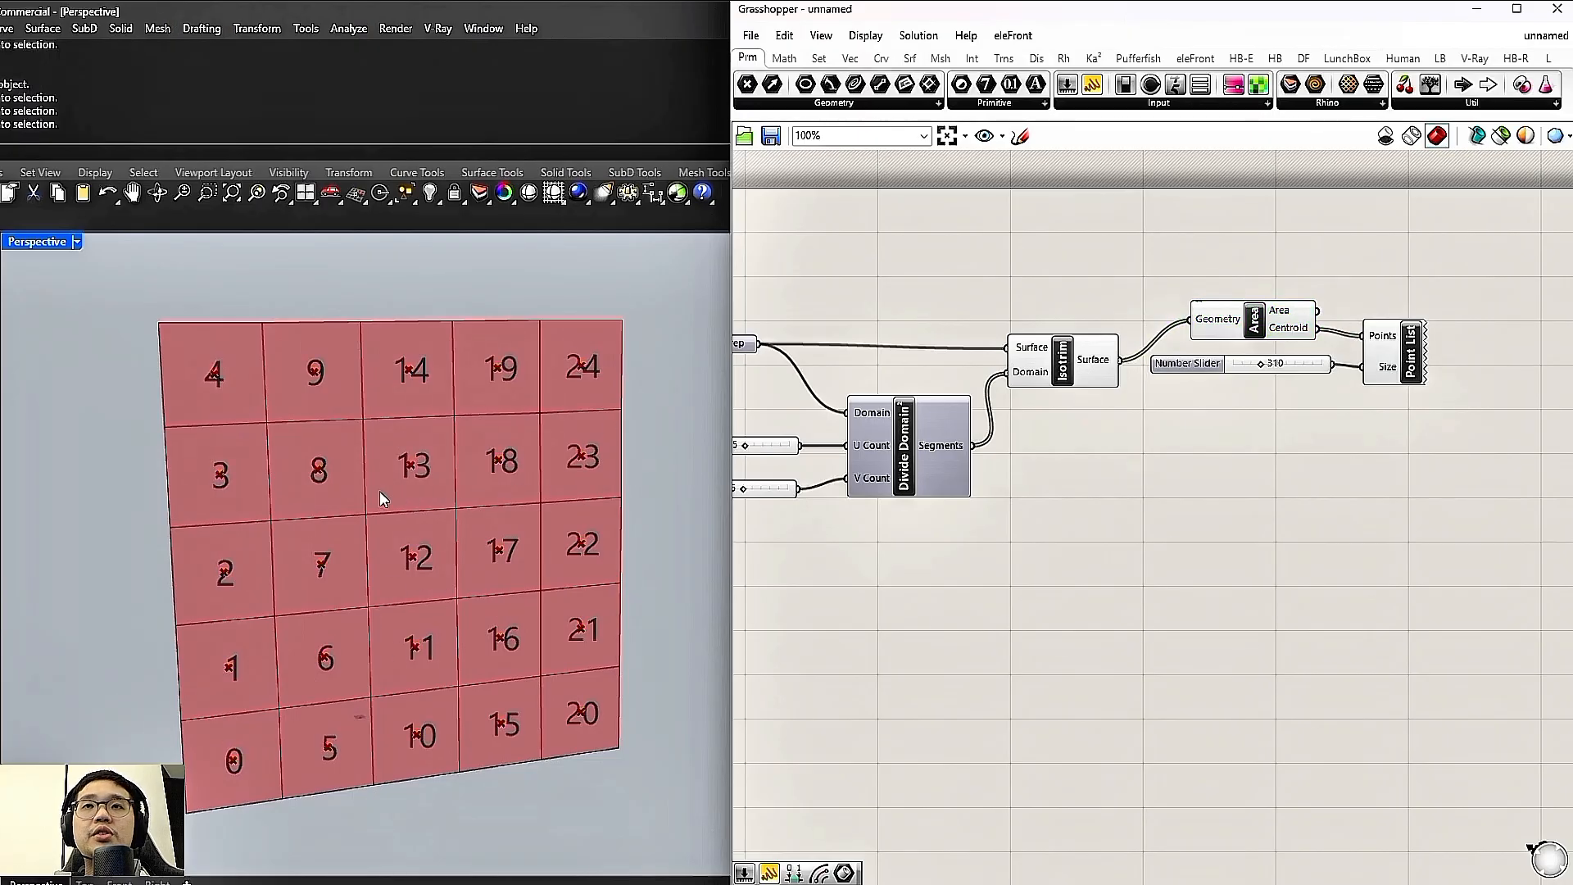
Add a Brep Join component in the empty area below Point List
right_drag(1116, 538, 1048, 516)
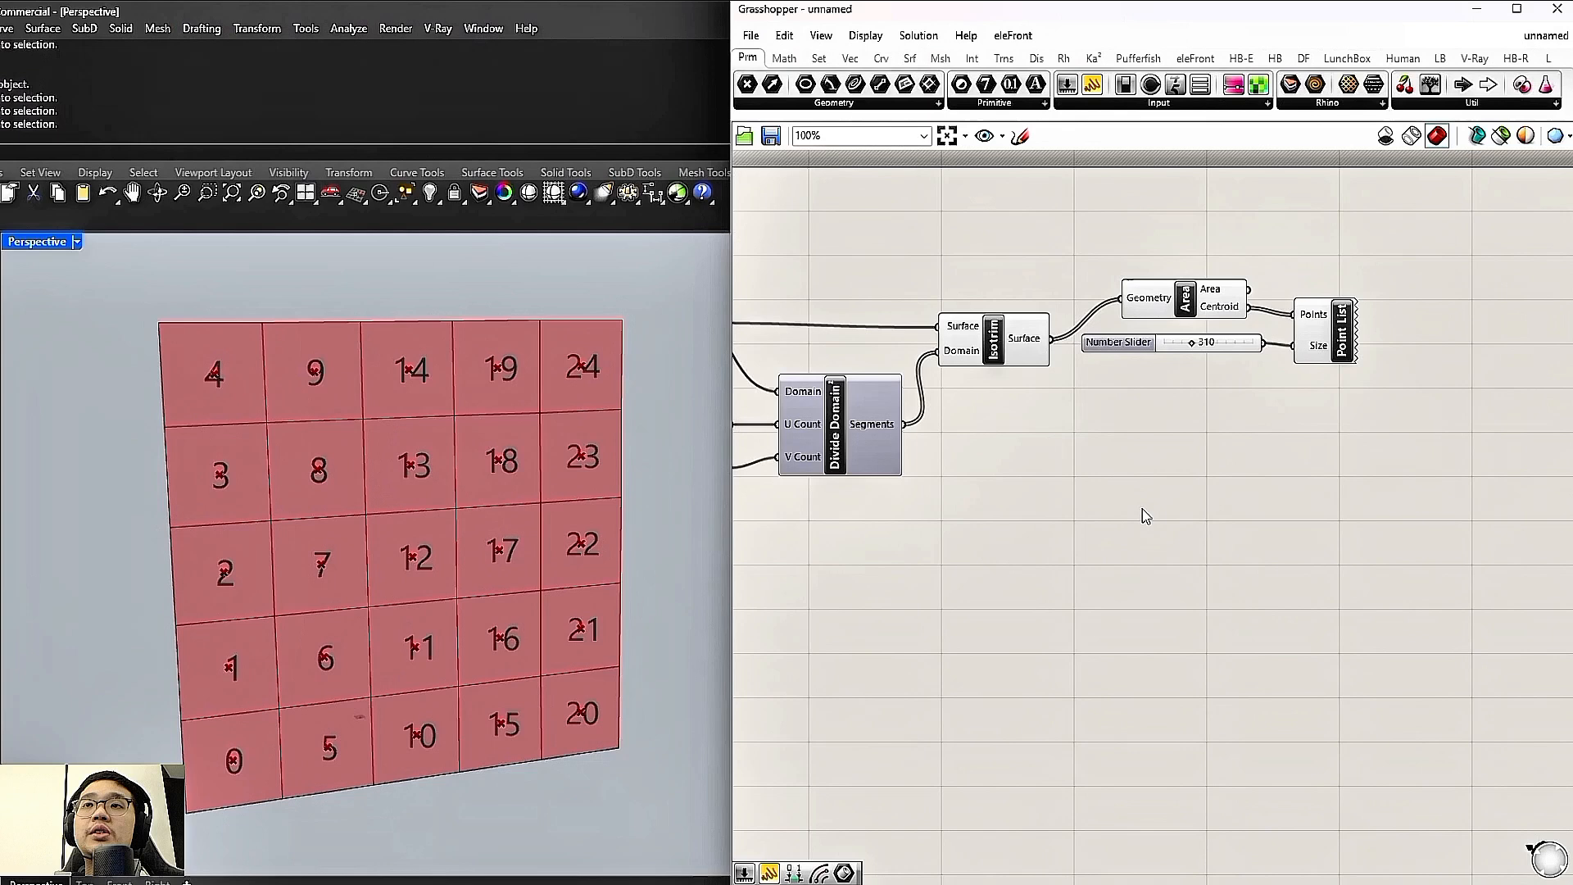
double_click(1180, 481)
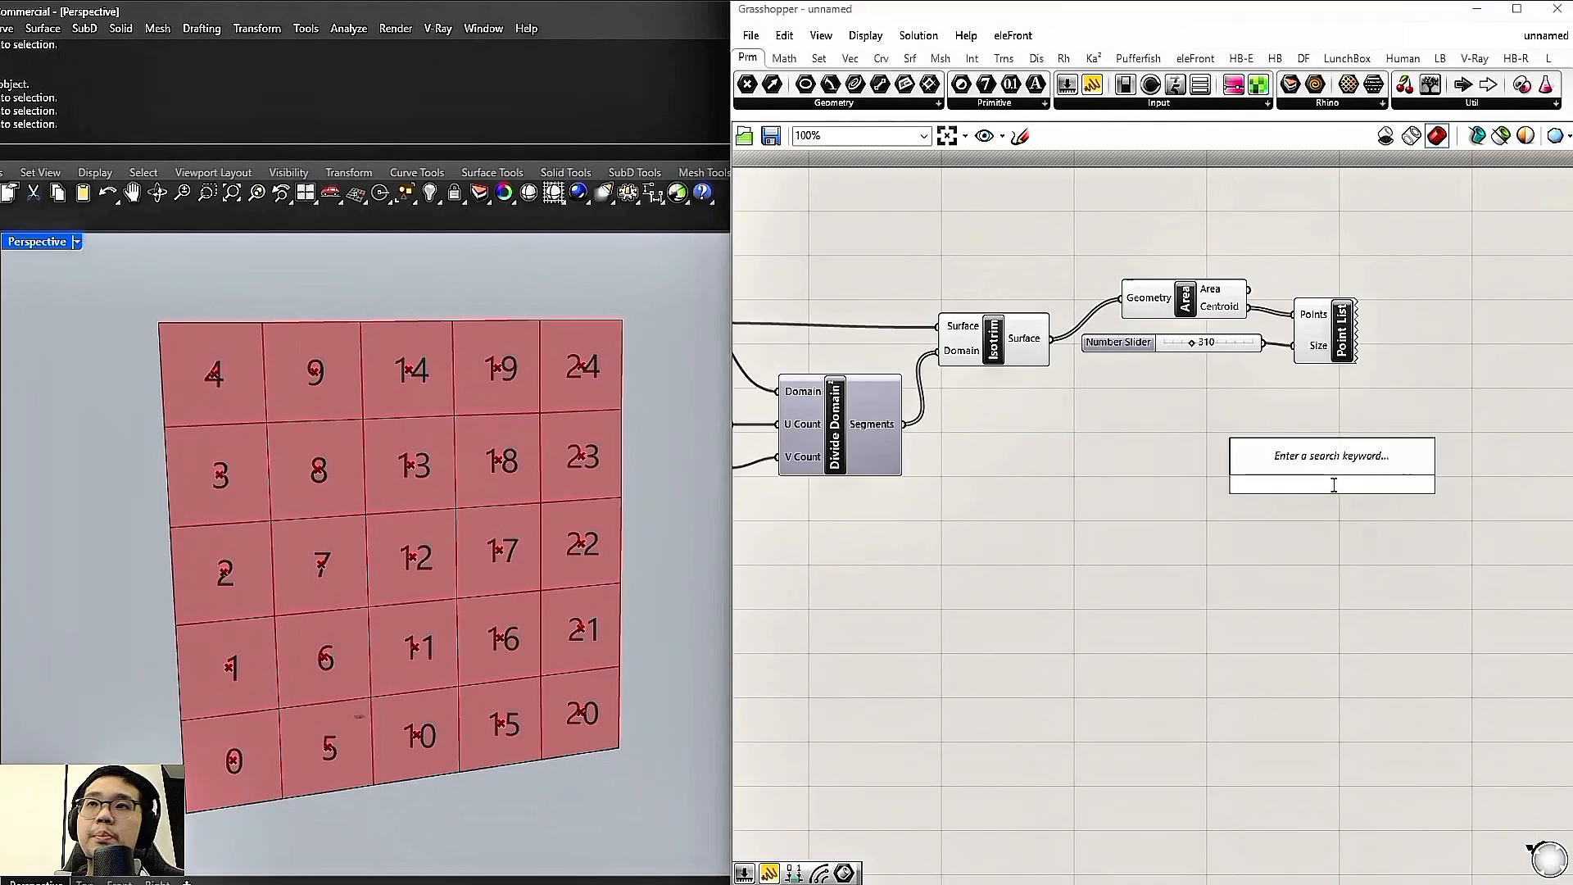
text(brep join)
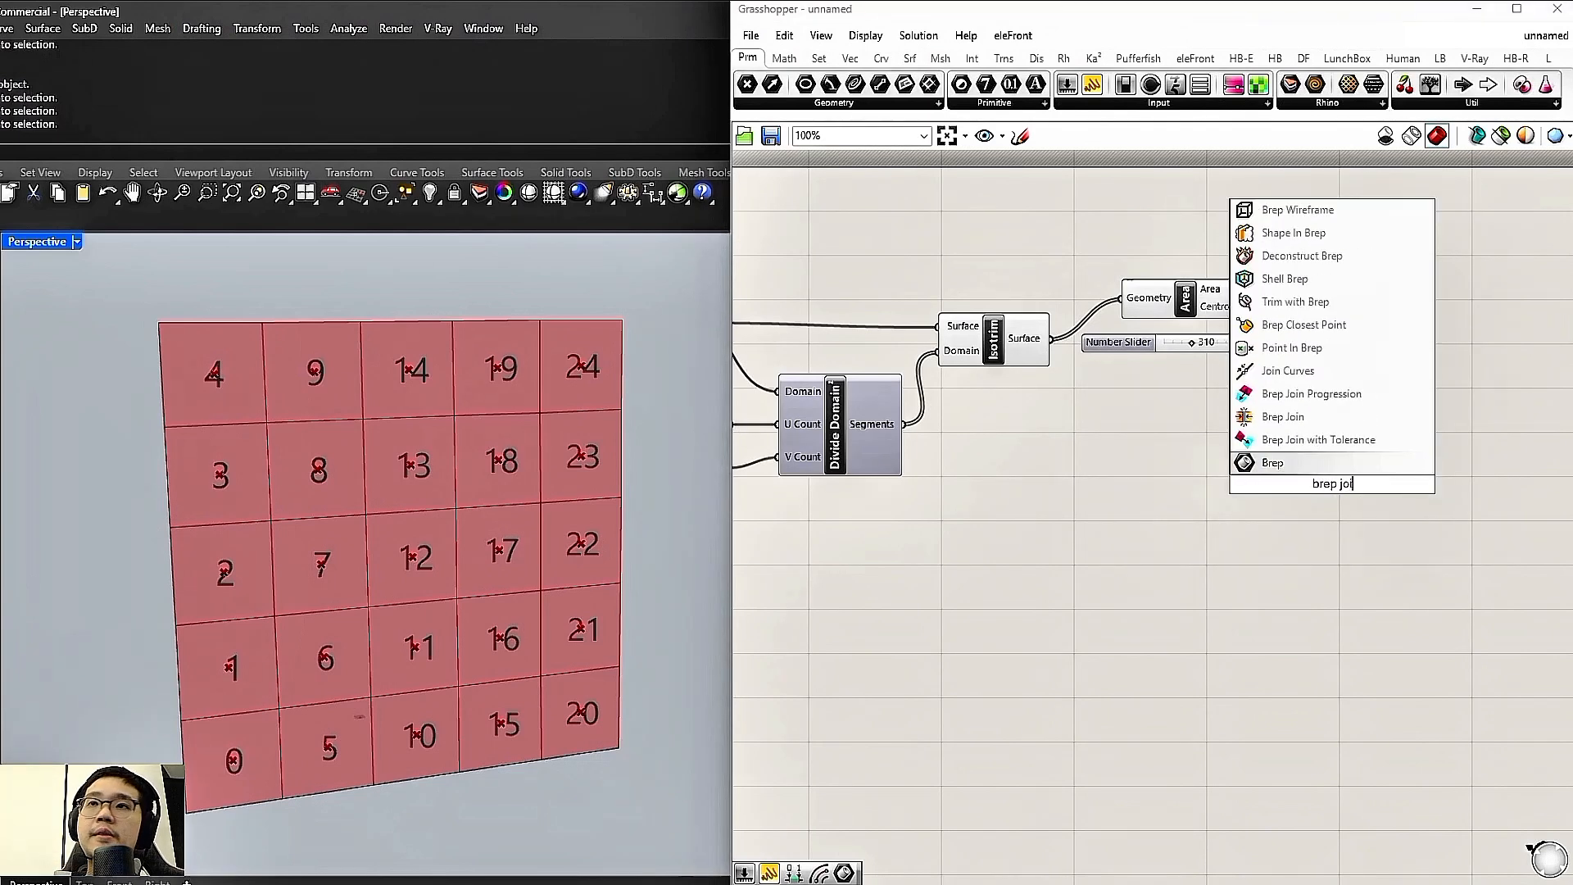
click(1326, 462)
drag(1330, 482, 1332, 506)
right_drag(1361, 512, 1232, 498)
drag(1232, 498, 1308, 513)
Add a panel beside Brep Join and fill it with the cell indices 13, 18 and 23 on separate lines
double_click(997, 494)
text(pa)
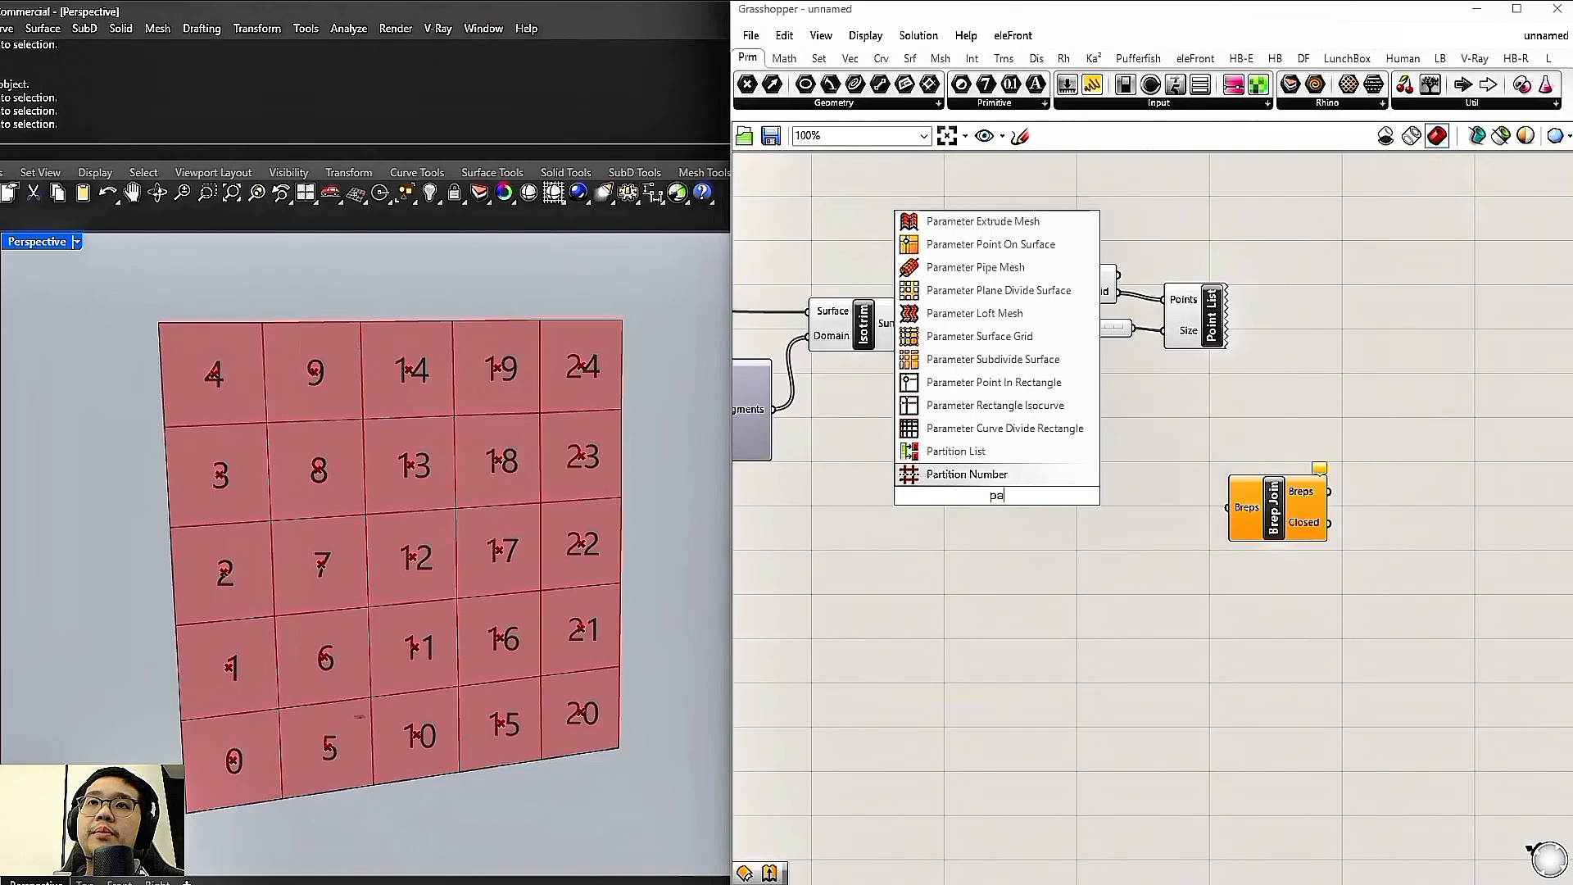
text(nel)
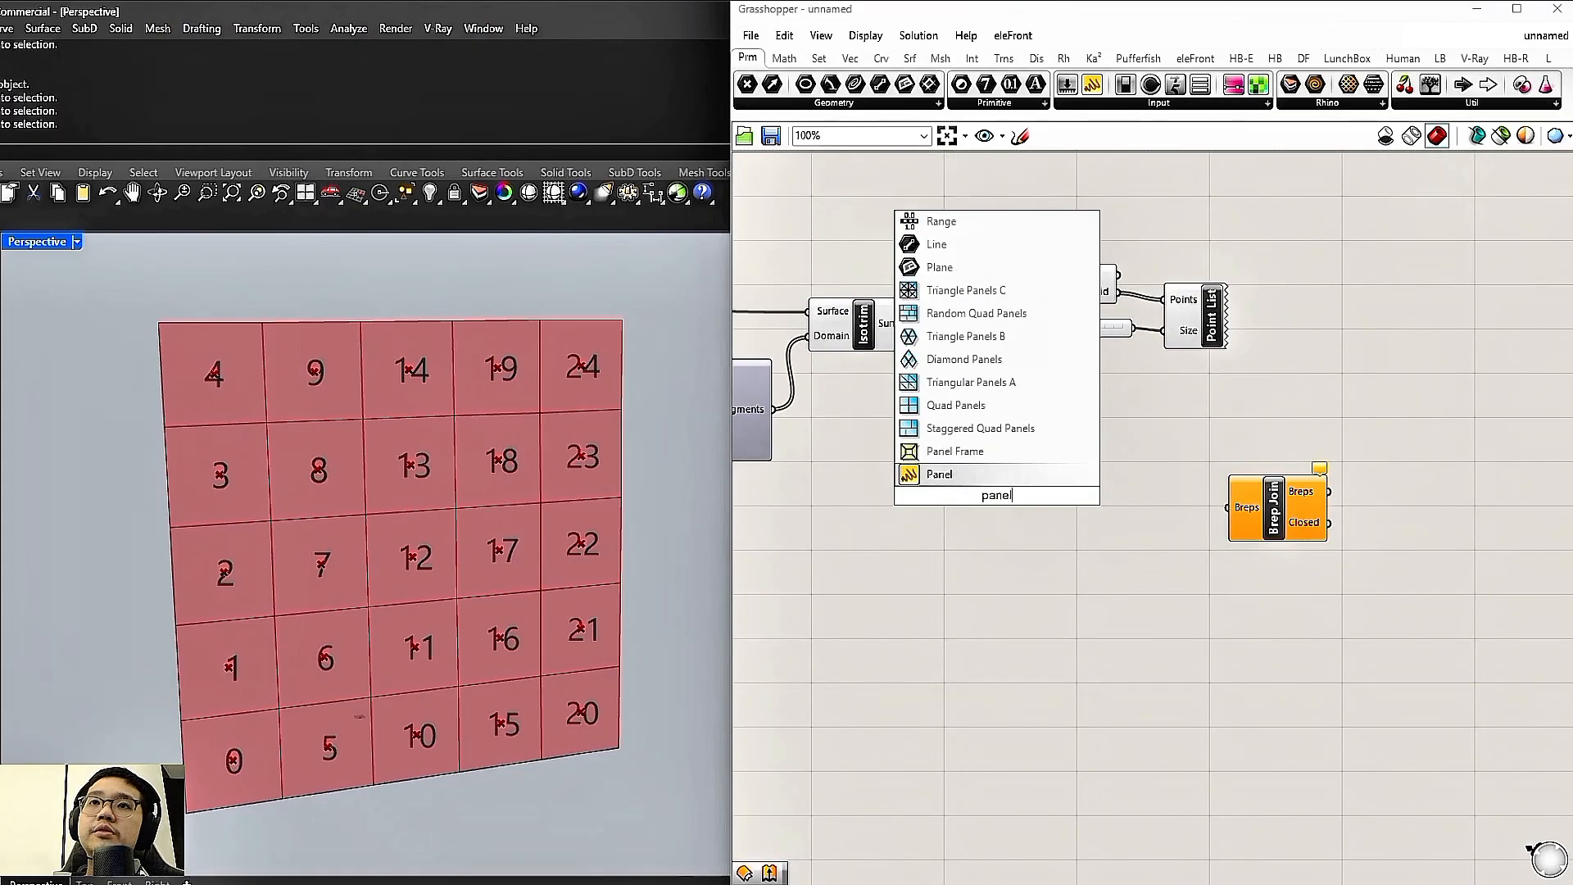
key(Return)
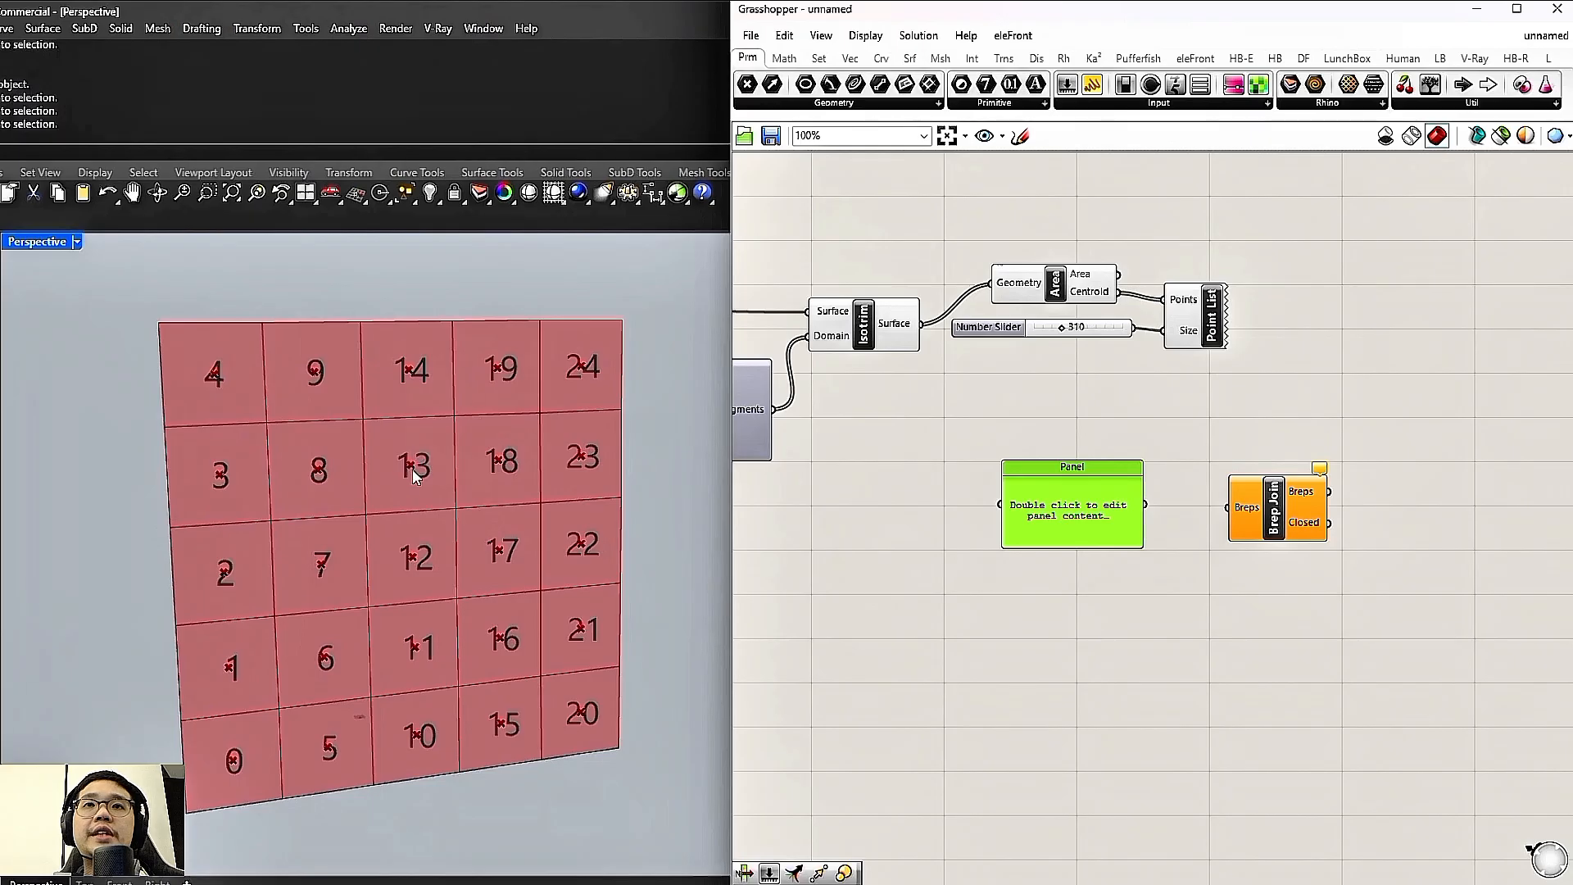
double_click(1056, 509)
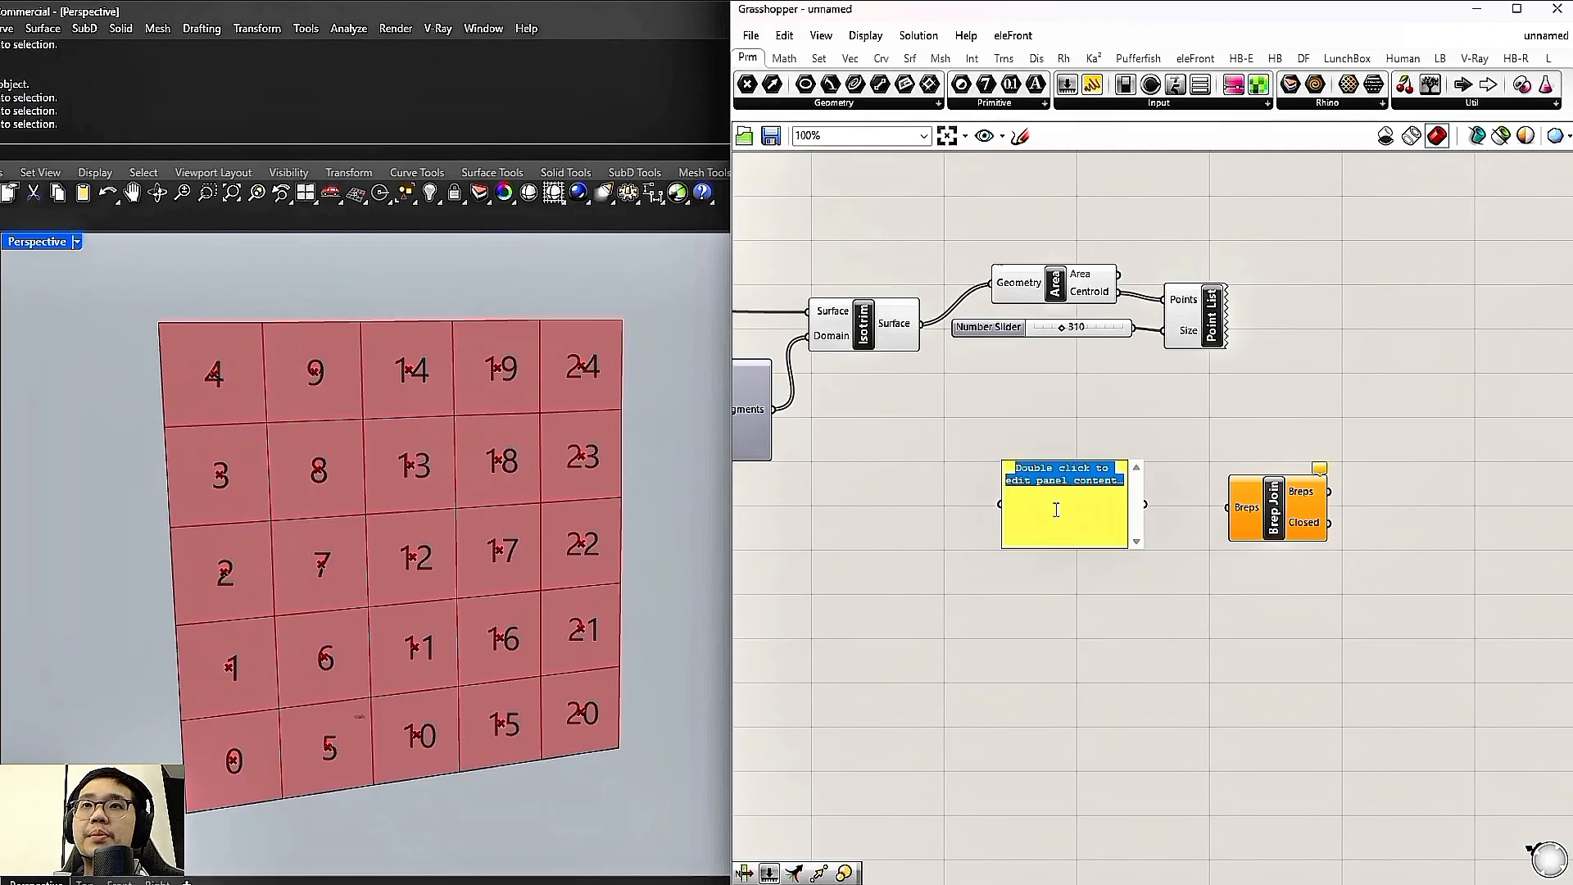
key(Escape)
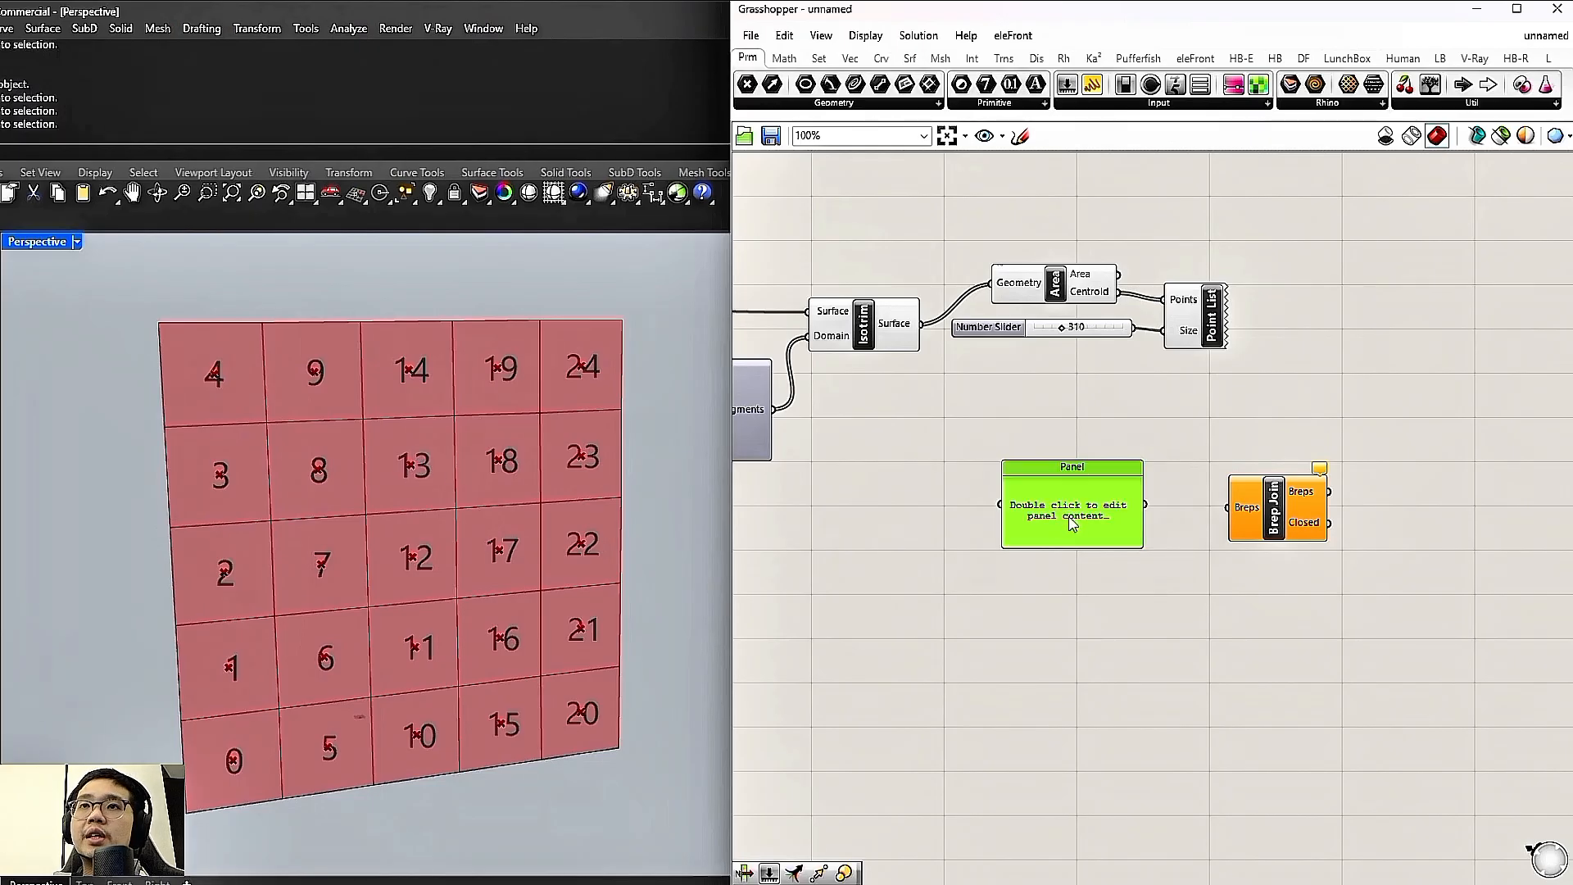
double_click(1076, 517)
text(18)
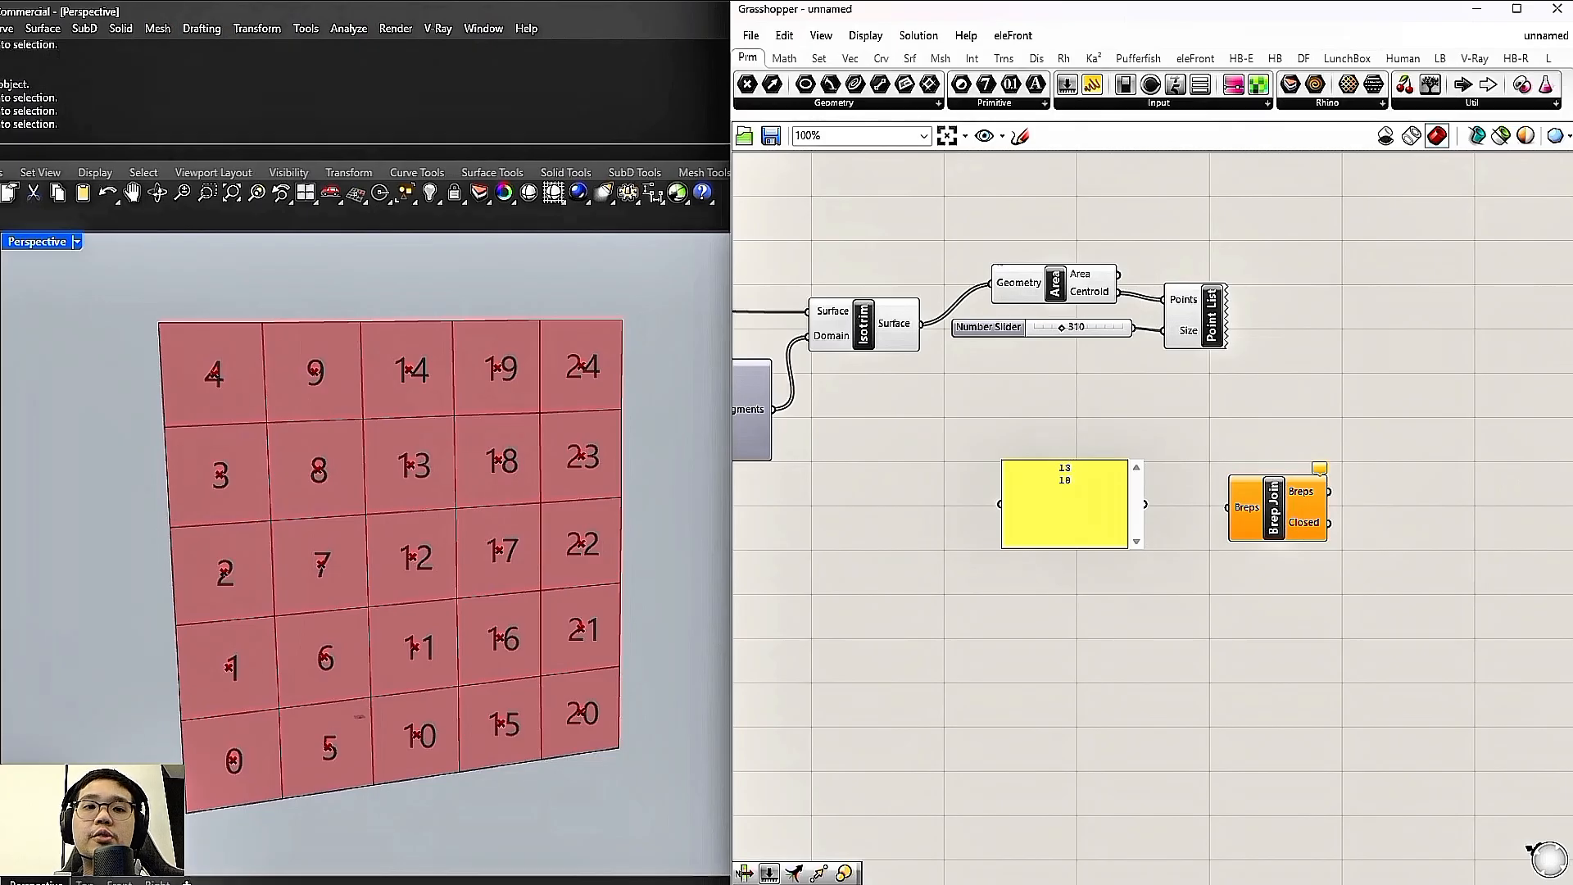
text(3 18 23)
click(1082, 564)
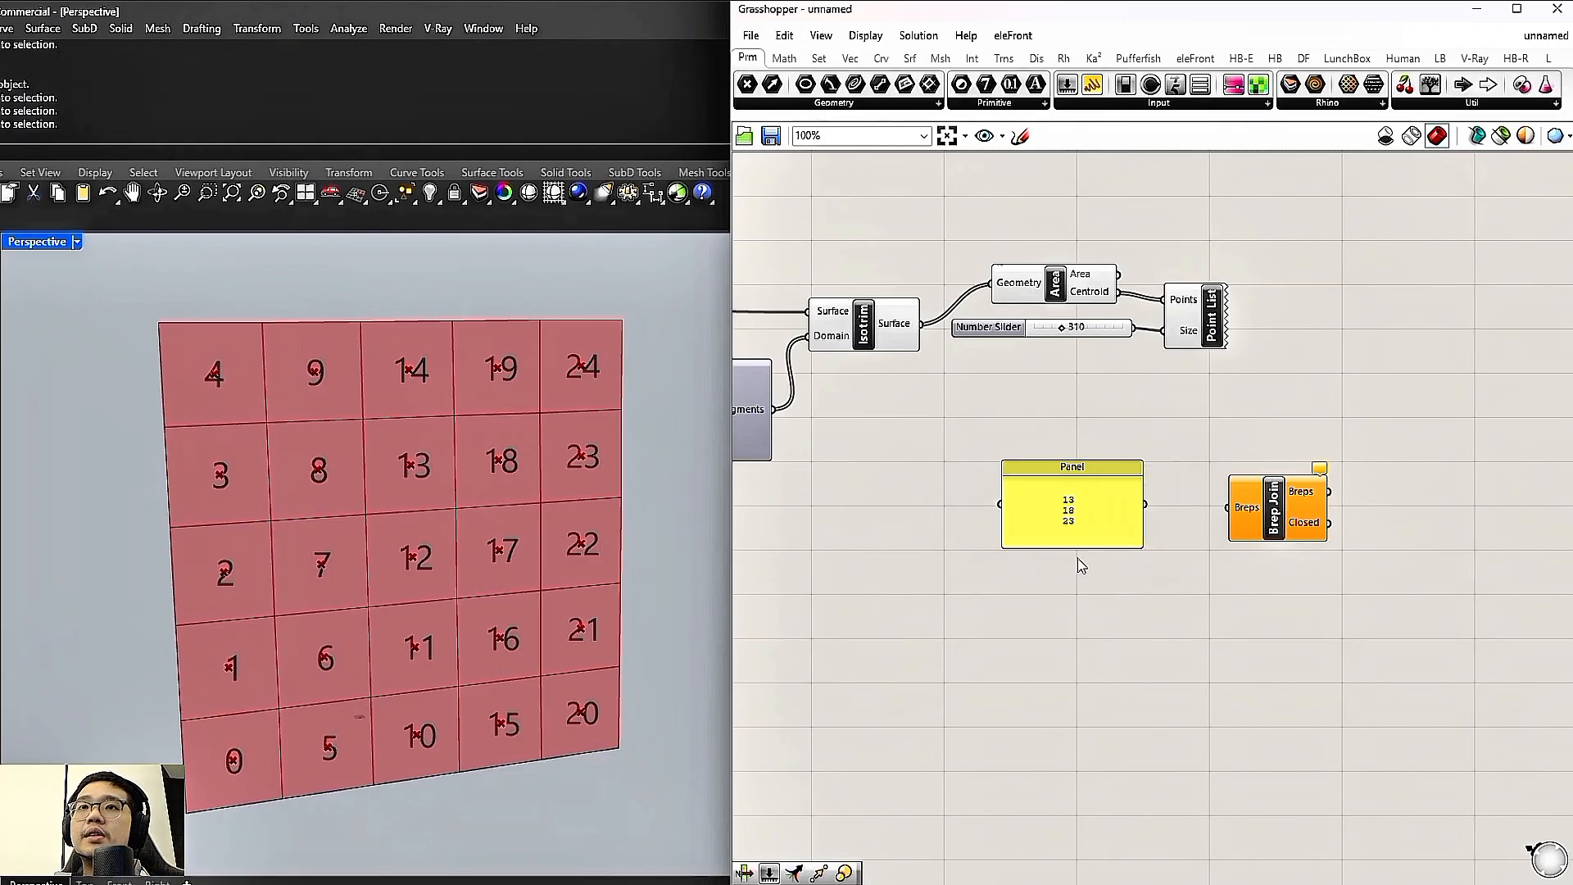
Shrink the index panel and turn off its Multiline Data option so each line is a separate item
click(1134, 544)
drag(1135, 543, 1068, 501)
scroll(1078, 487, up, 3)
right_click(1068, 501)
key(Escape)
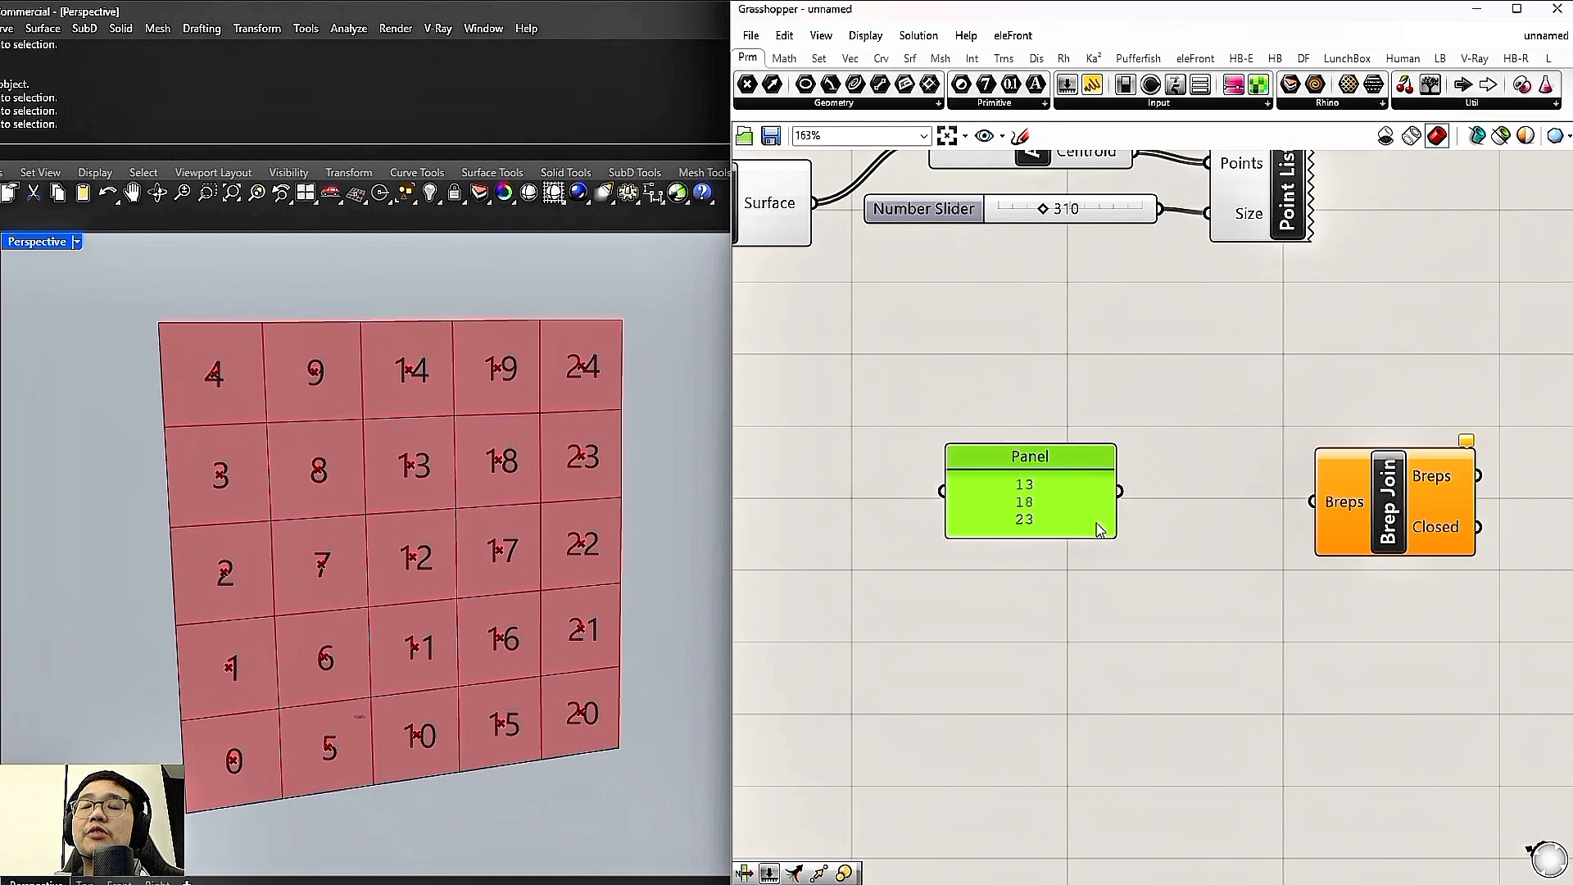
right_click(1052, 502)
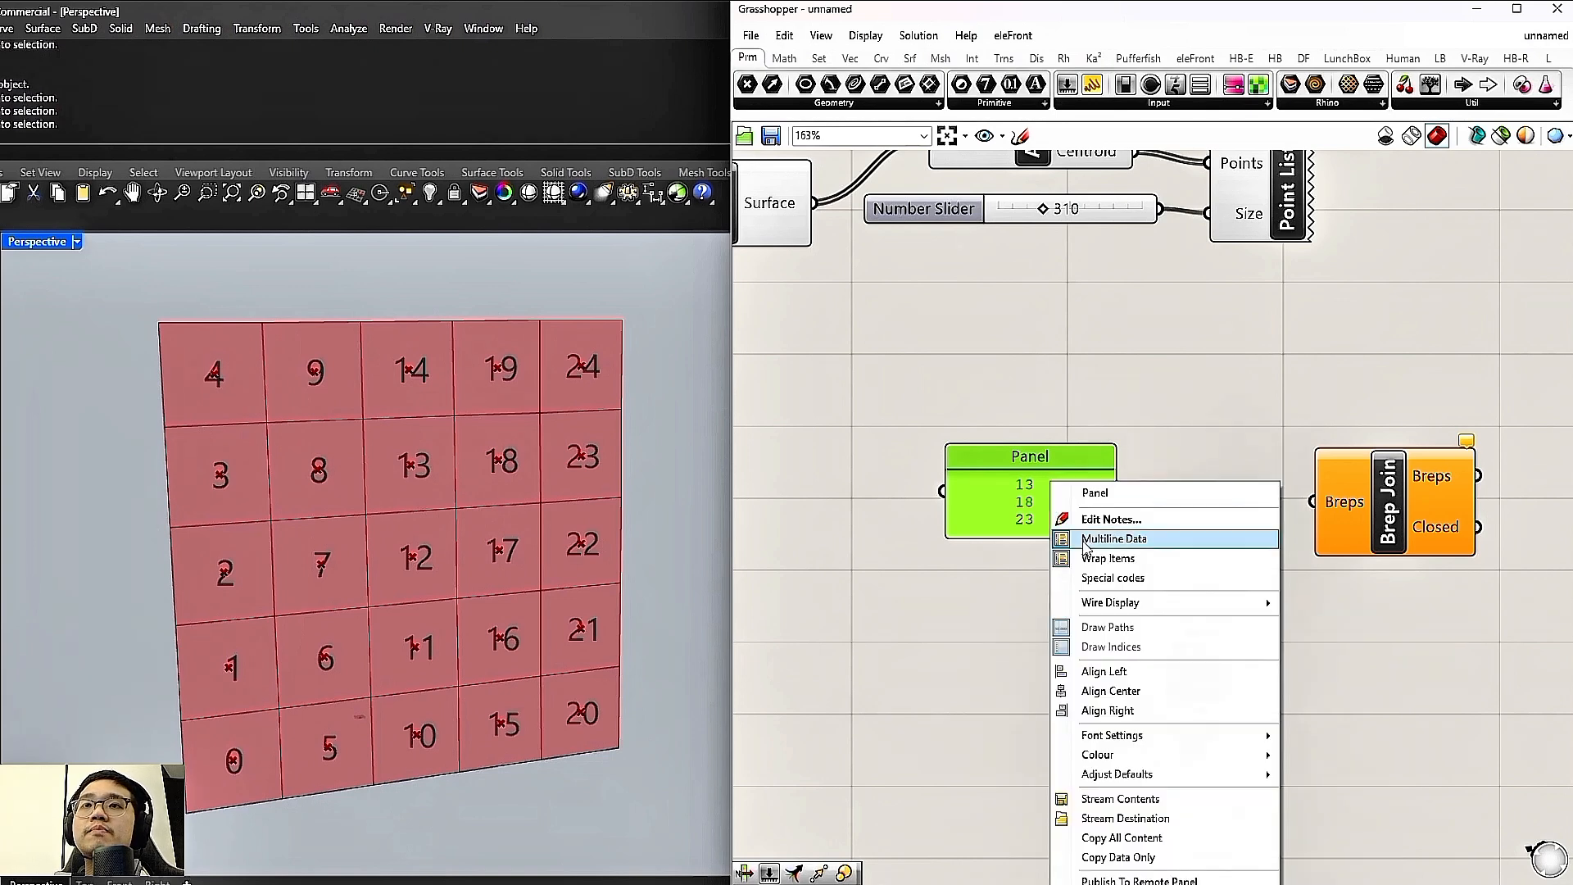
click(1086, 541)
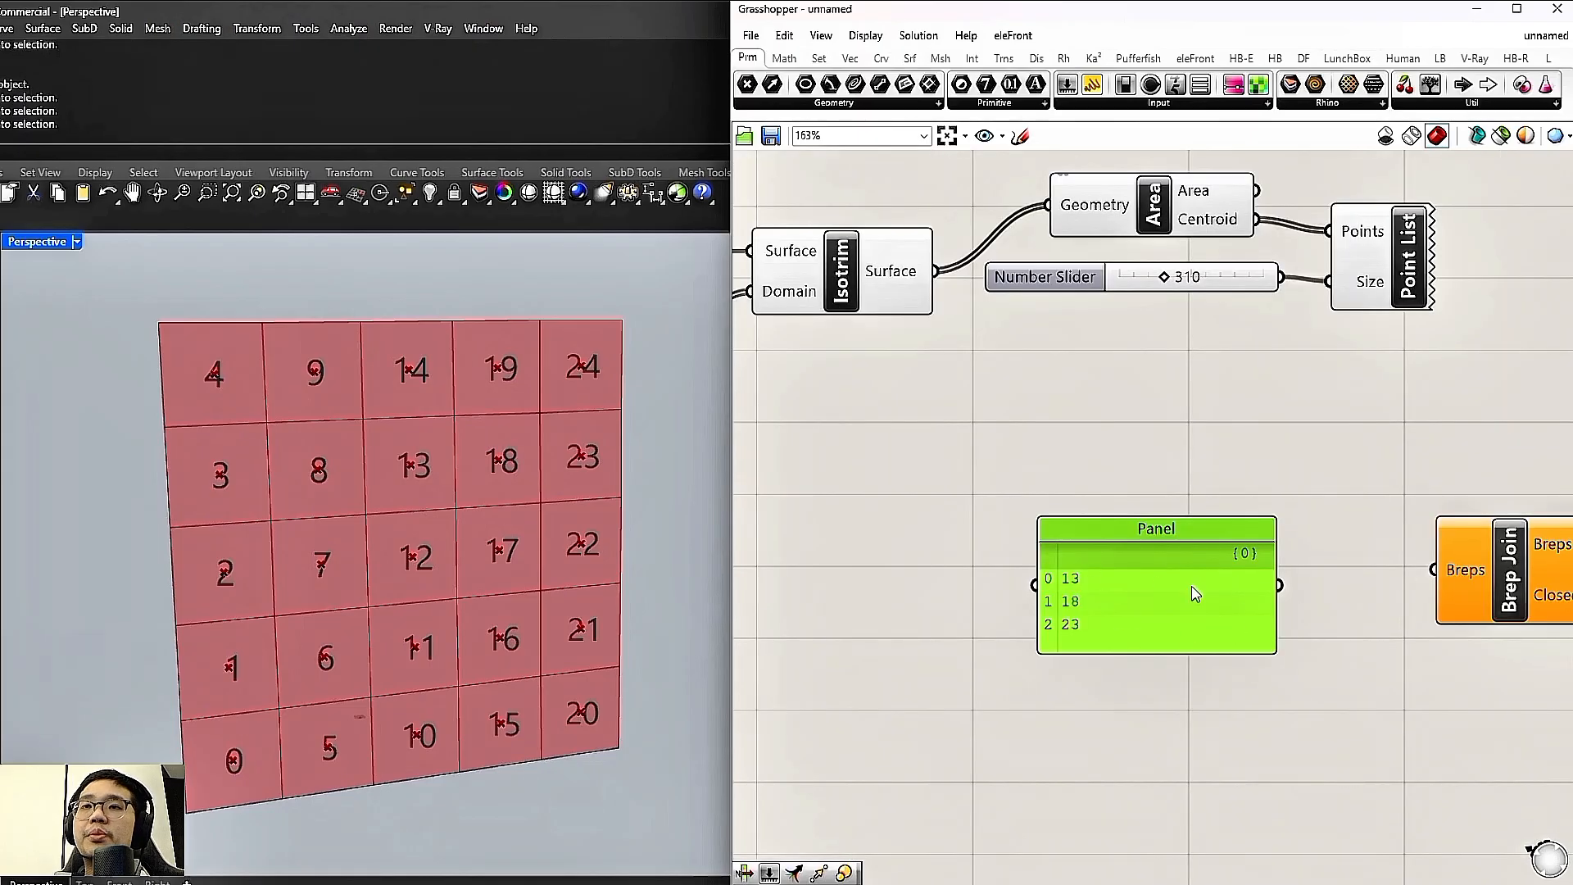
right_drag(1222, 604, 1158, 598)
right_click(1135, 584)
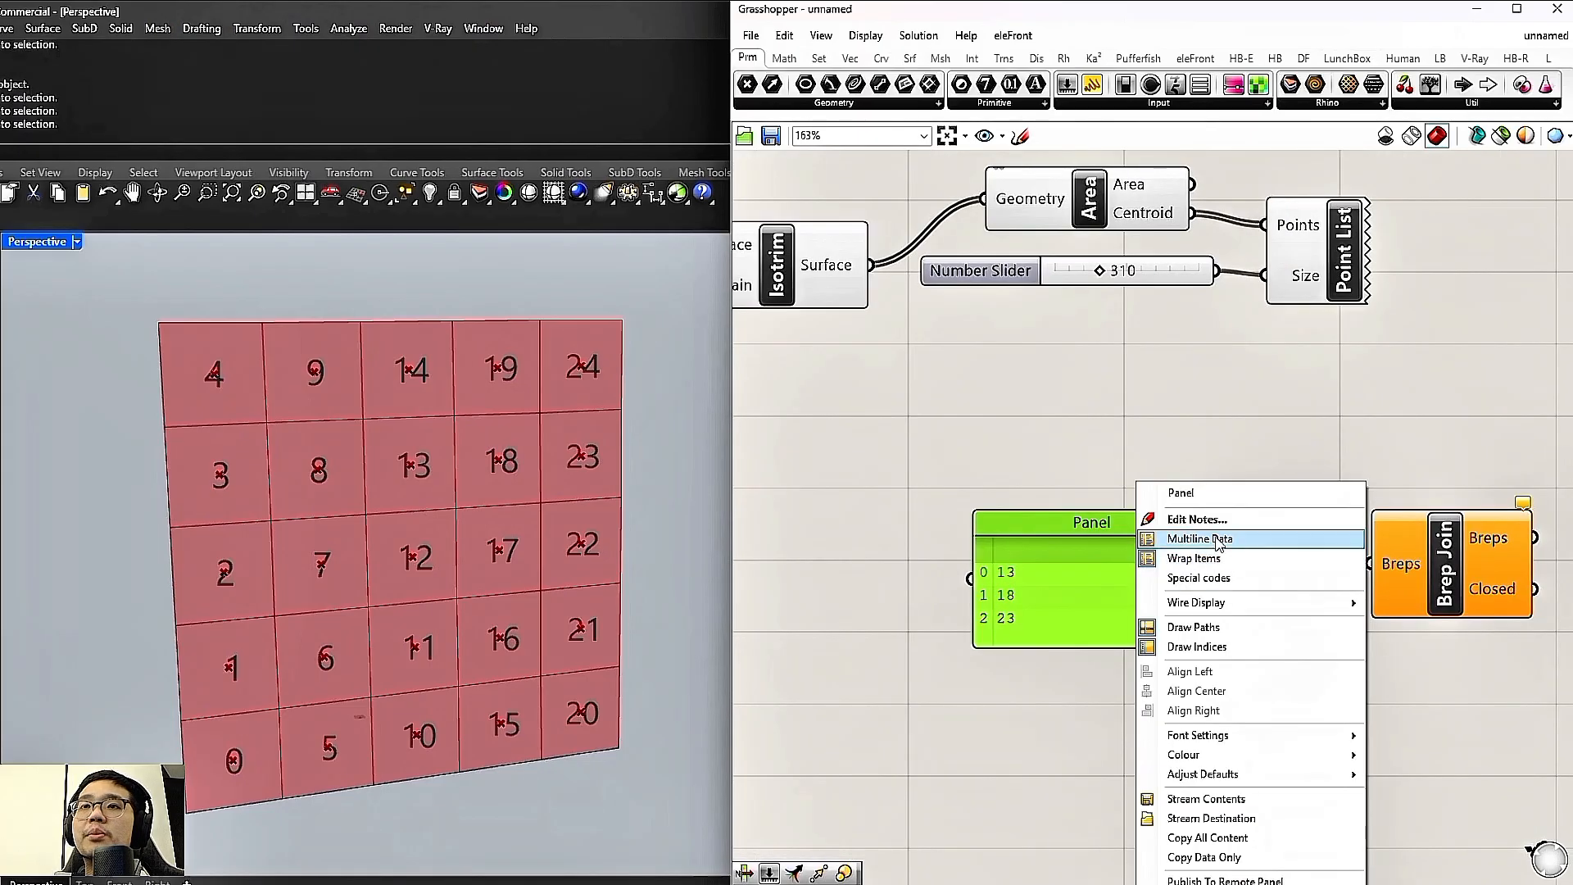
click(1180, 540)
scroll(1200, 578, down, 2)
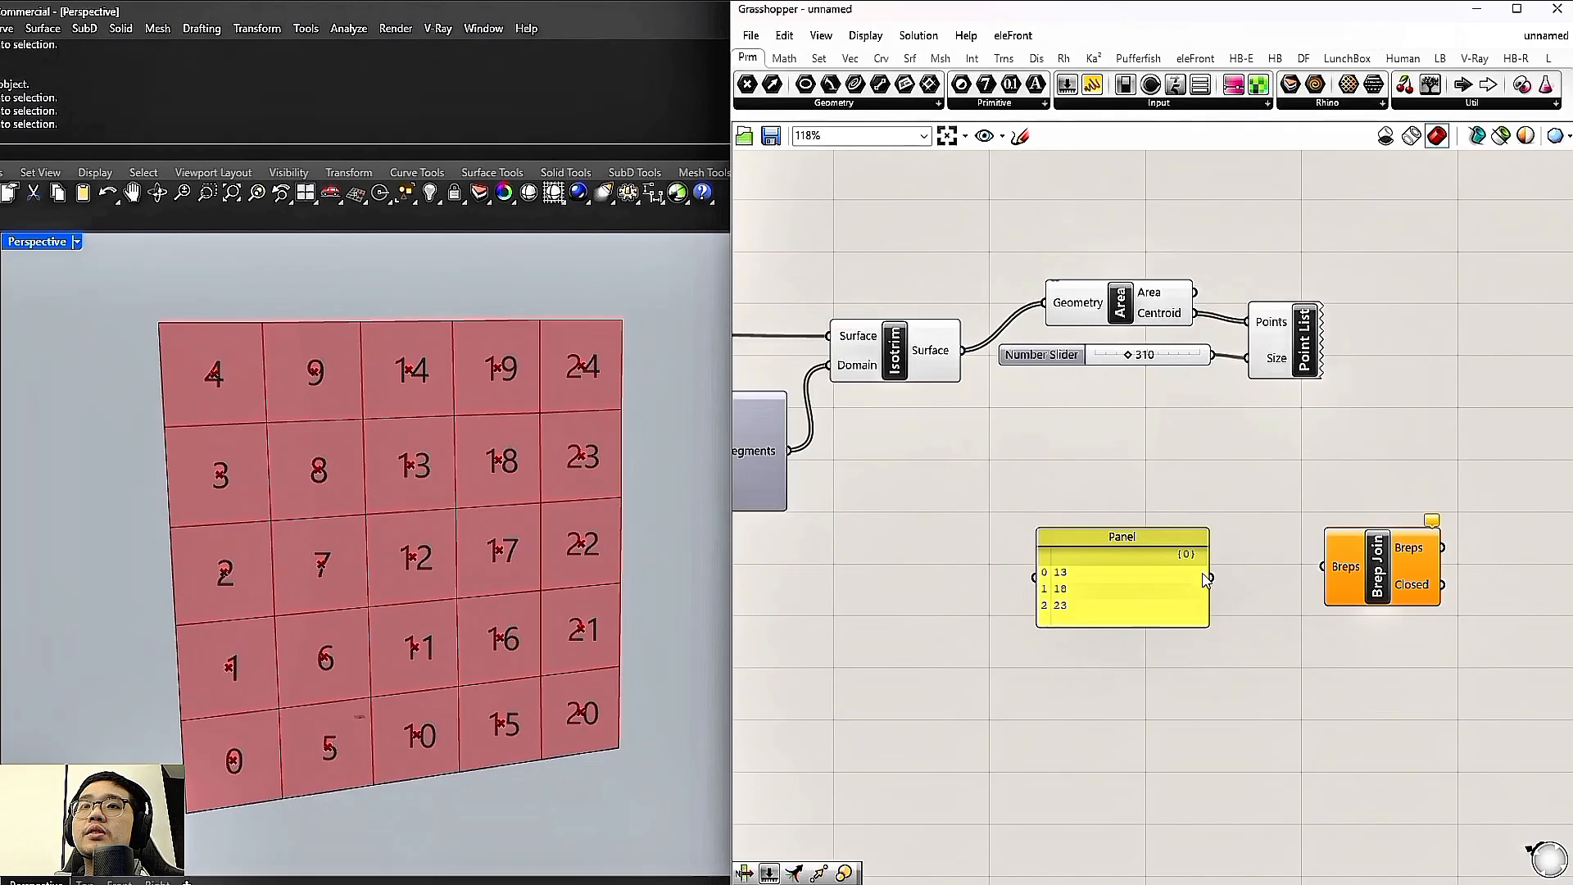
Make room beside the index panel and add a List Item component between it and Brep Join
drag(1348, 573, 1409, 566)
double_click(1239, 537)
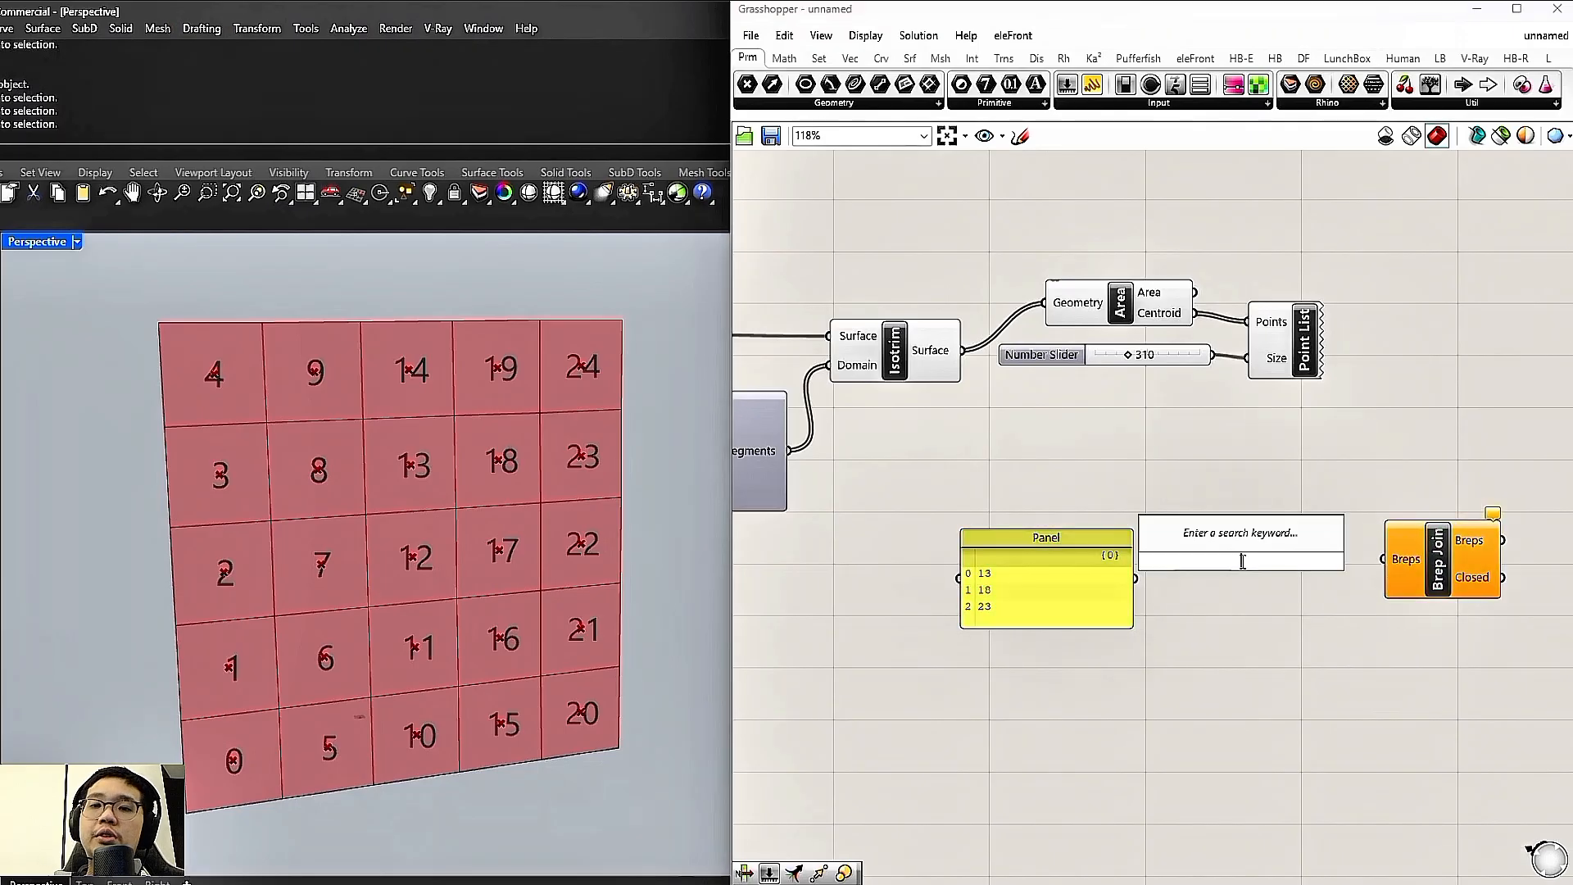
text(list item)
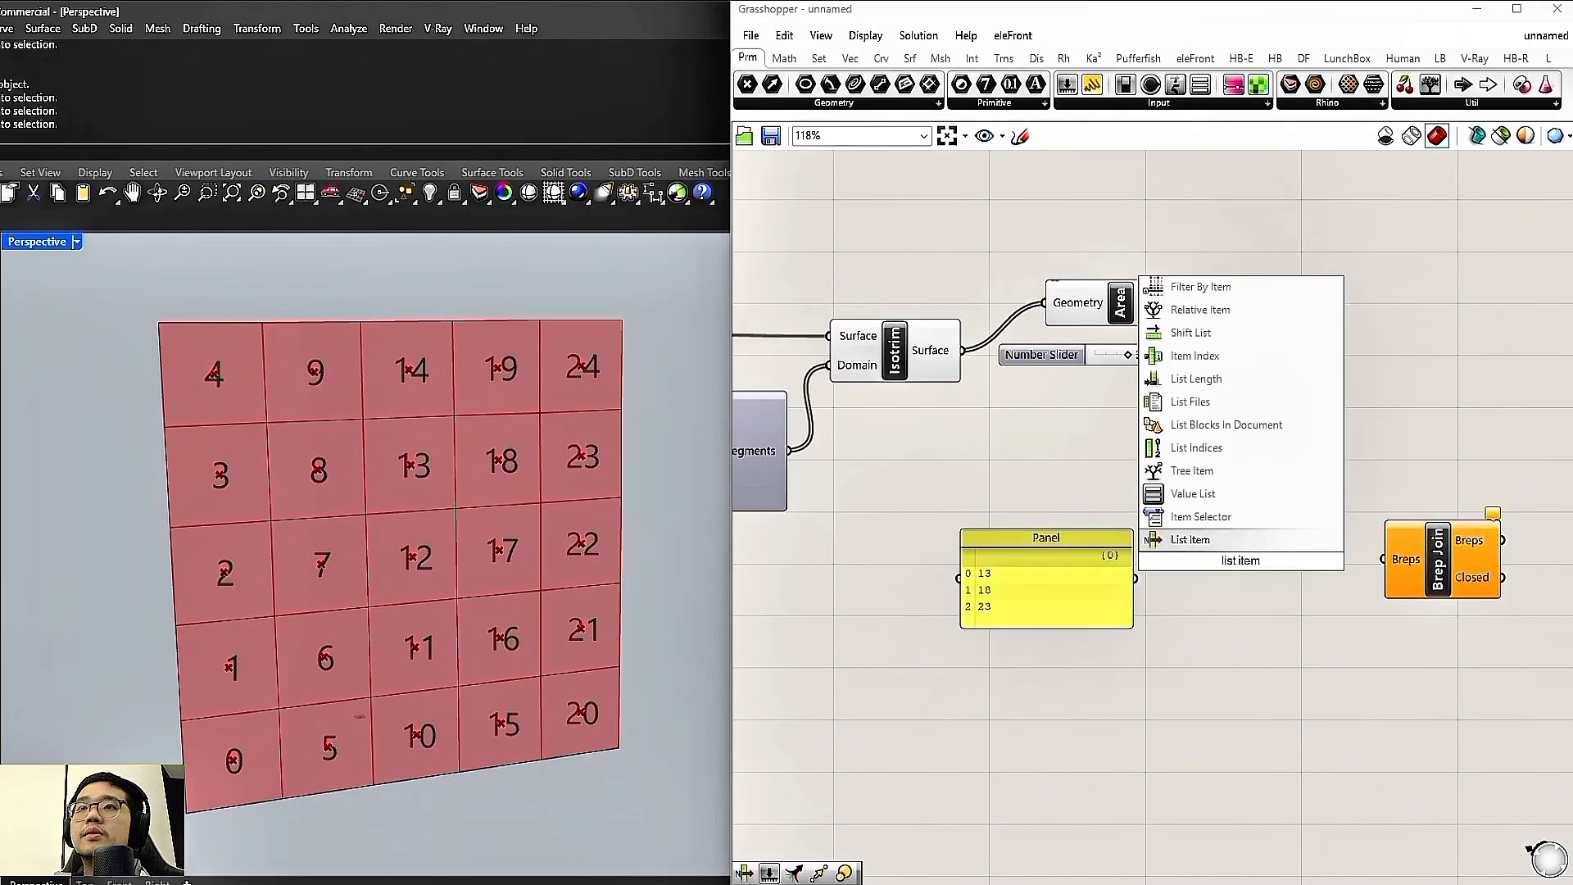
key(Return)
drag(1237, 553, 1220, 504)
Move the Area, size slider and Point List group higher to clear space above List Item
drag(1342, 391, 1087, 306)
drag(1089, 304, 1098, 254)
click(997, 295)
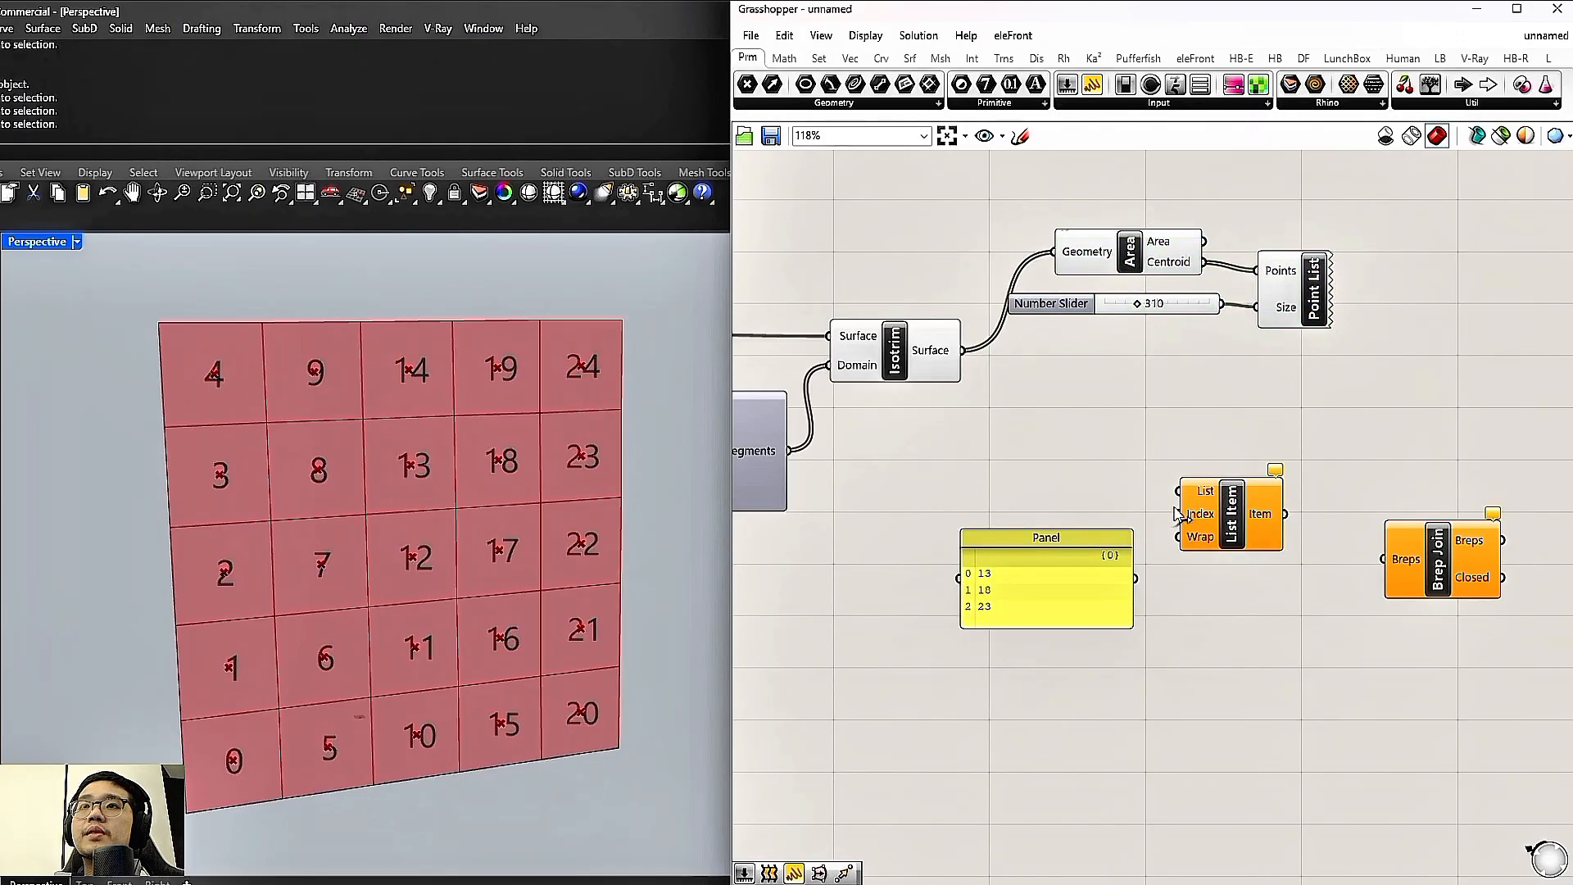
Connect Isotrim's Surface output to List Item's List input and the index panel to its Index input
drag(1215, 509, 1199, 519)
drag(954, 353, 1231, 528)
drag(1046, 538, 998, 523)
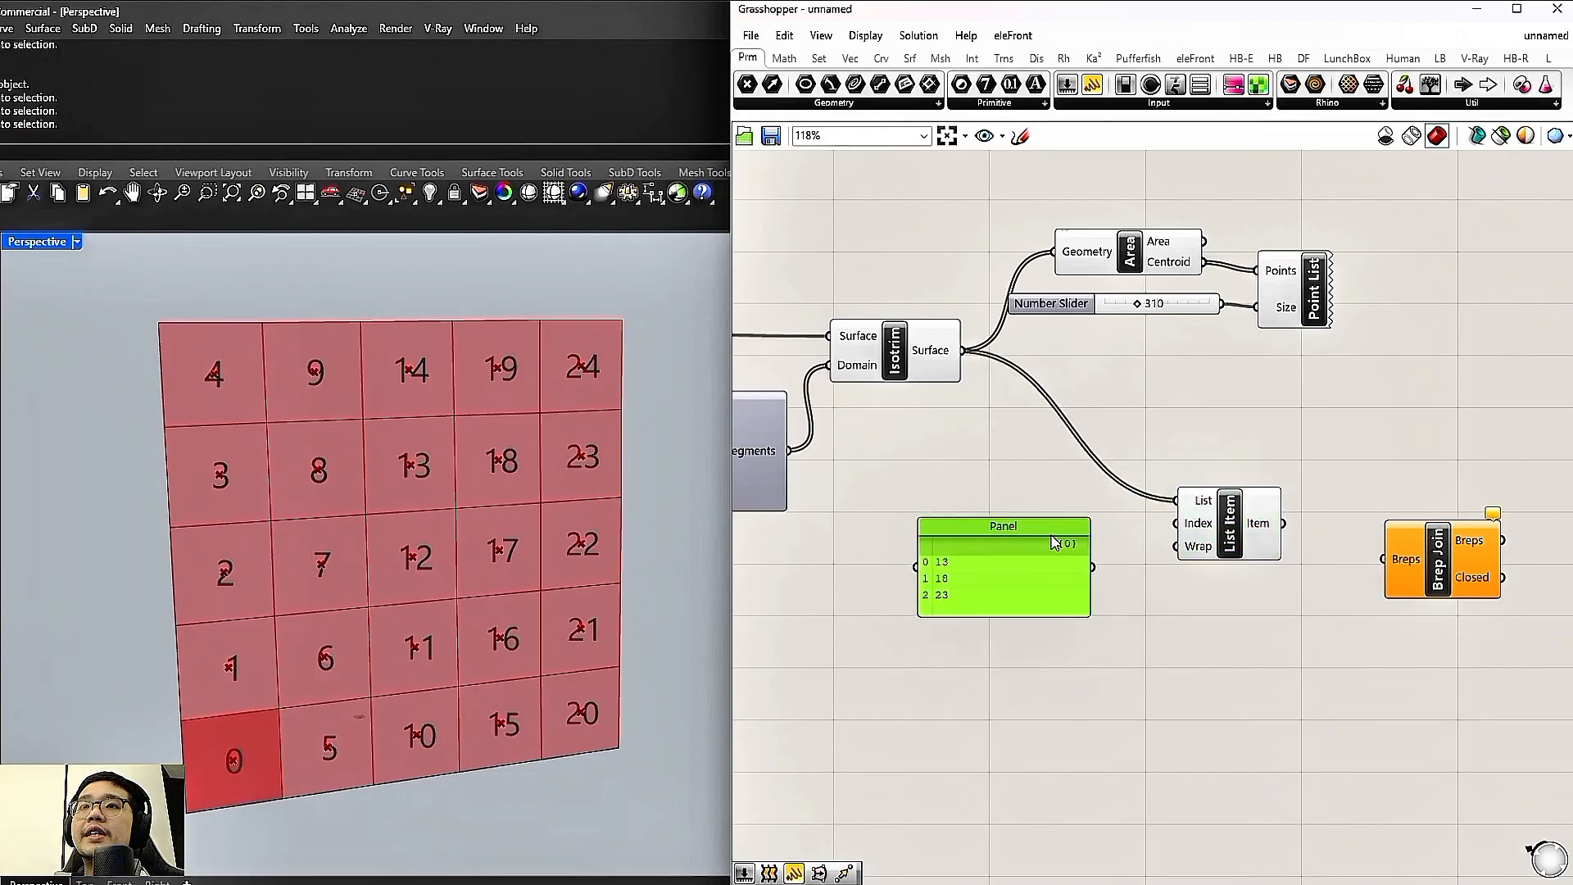
drag(1083, 564, 1177, 523)
drag(1035, 580, 1092, 539)
click(1231, 541)
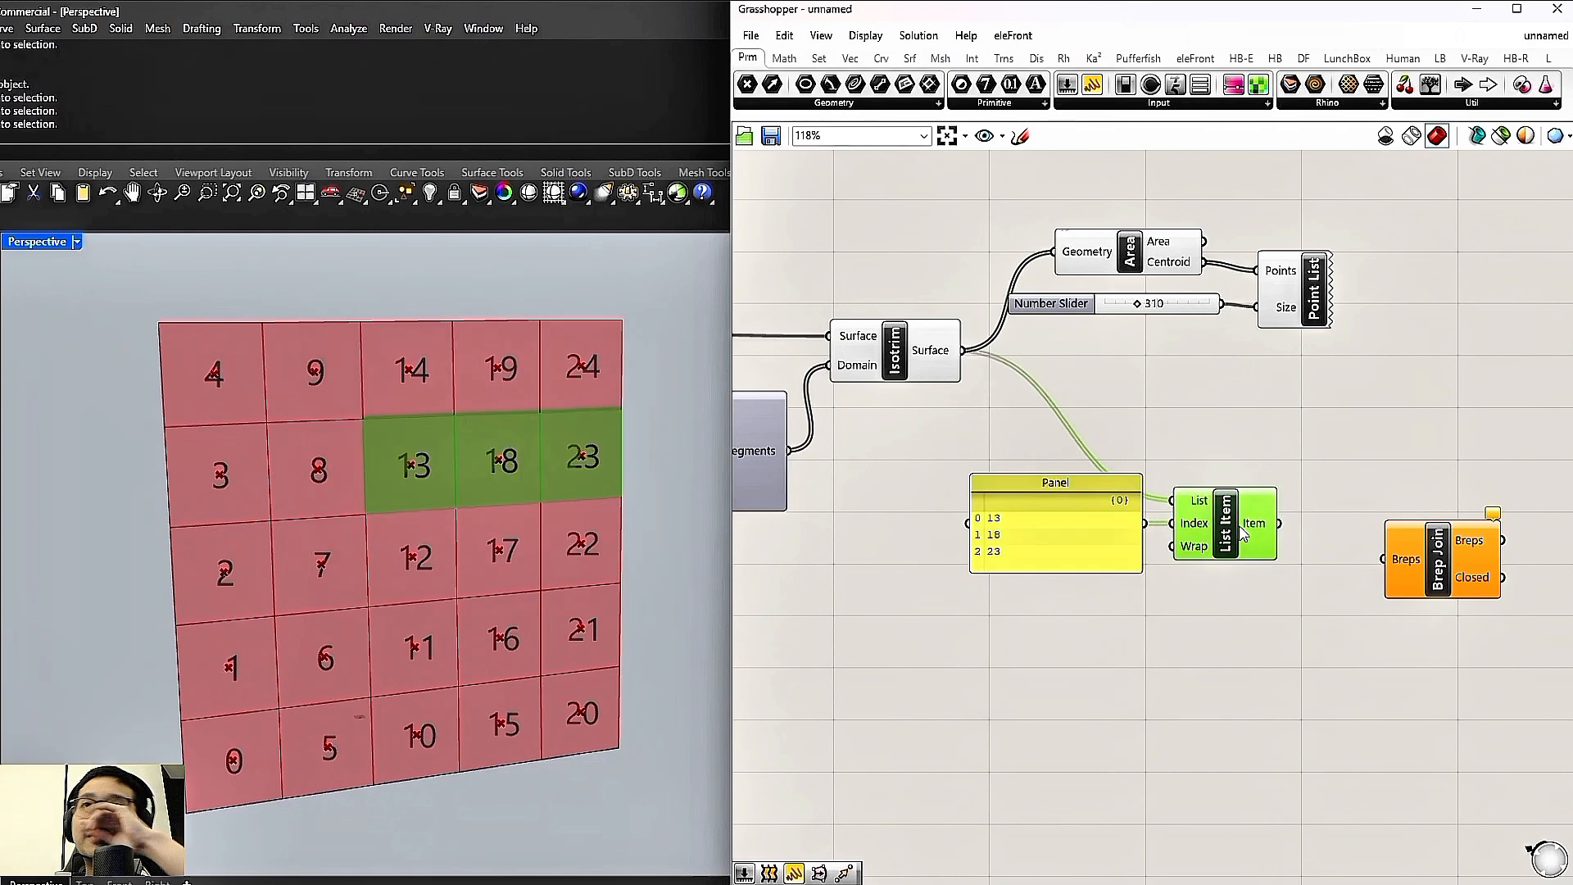
Space the index panel farther from List Item and nudge List Item into place so the wires read clearly
drag(1061, 519, 1044, 518)
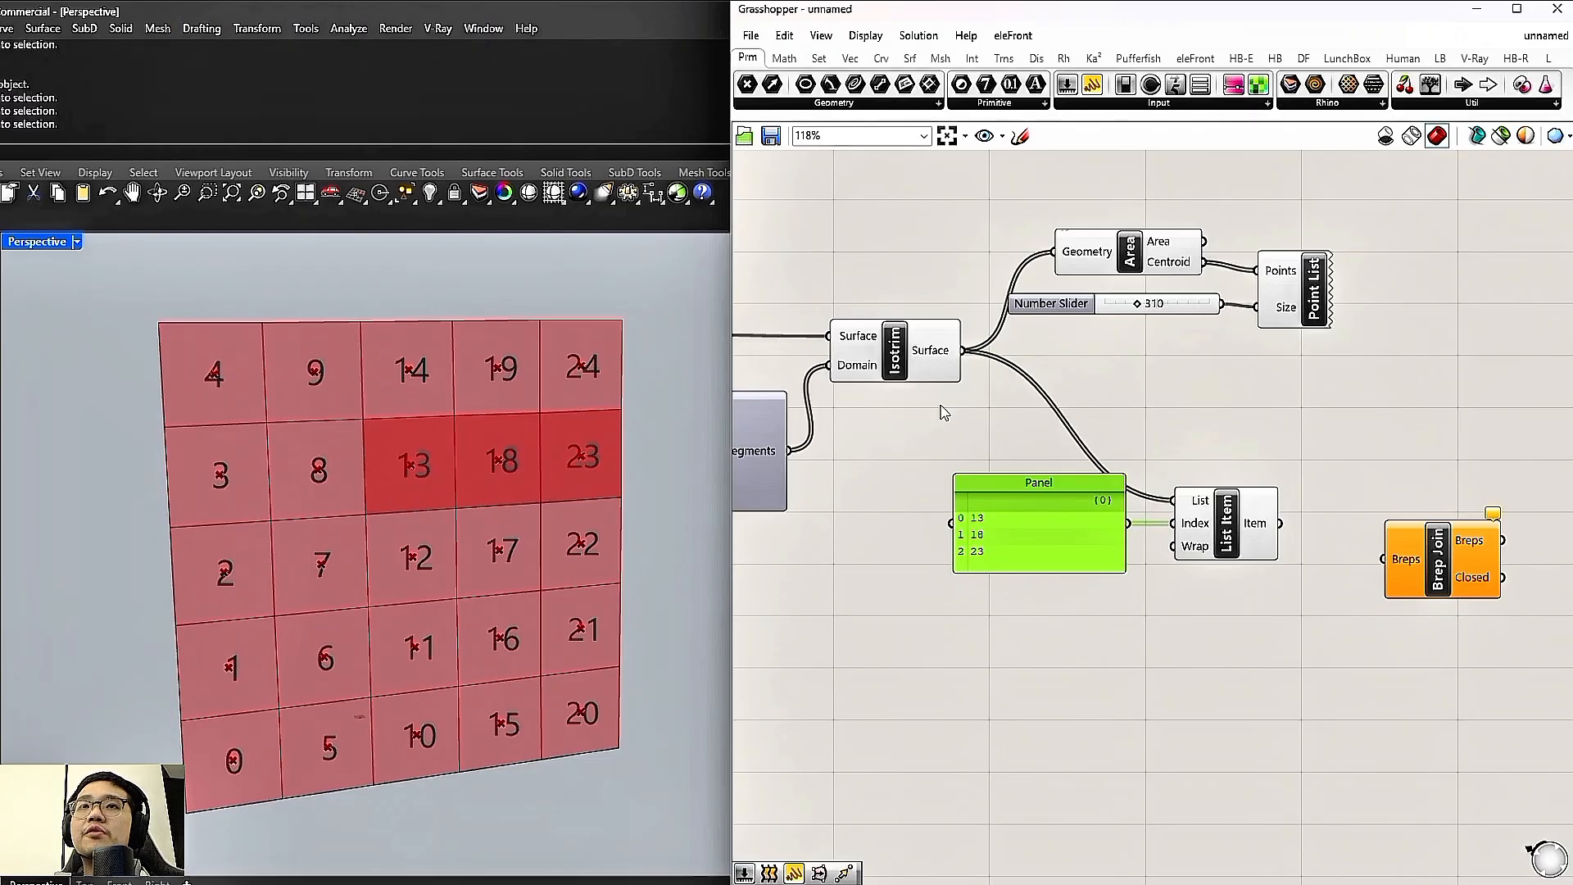
drag(1057, 484, 1033, 483)
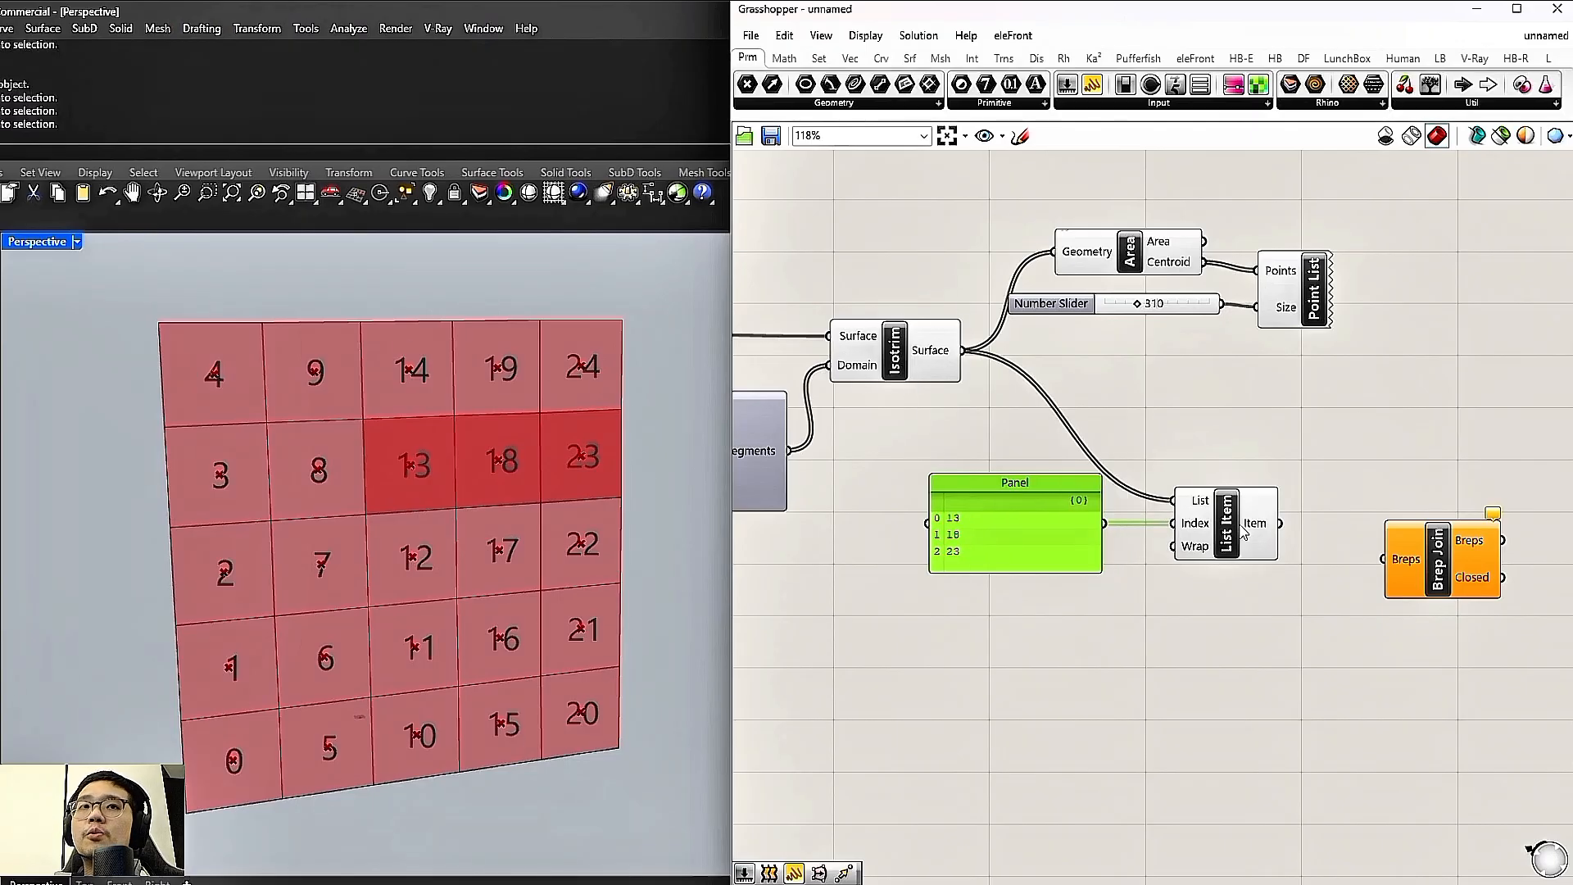
drag(1241, 524, 1234, 524)
right_drag(1314, 523, 1236, 519)
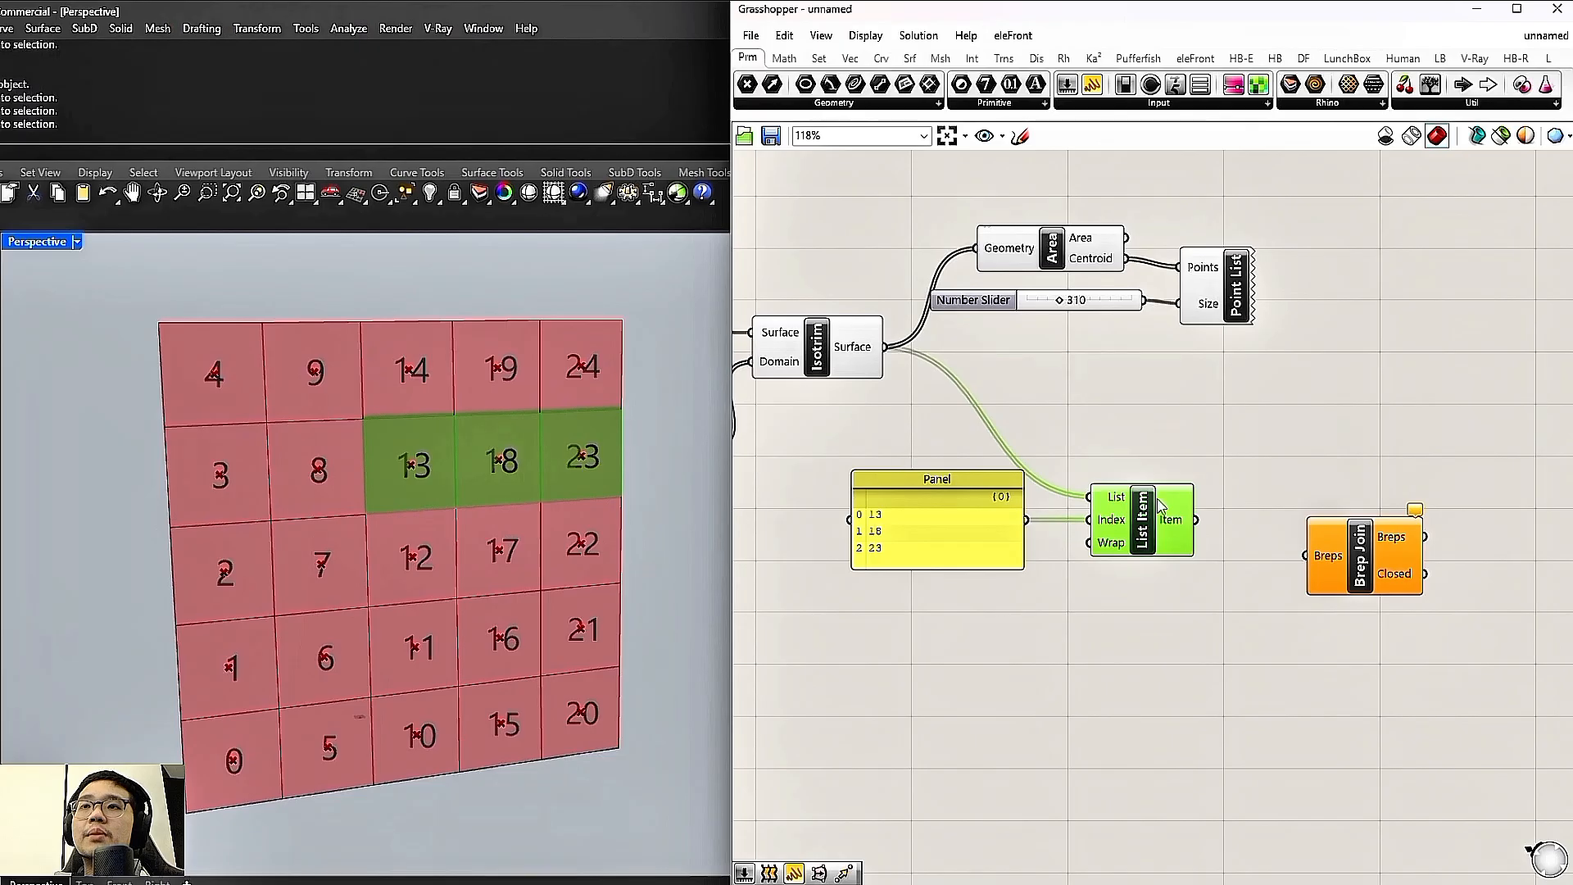
Connect List Item's Item output to Brep Join's Breps input and view the joined cells on the grid
drag(1196, 519, 1279, 531)
scroll(487, 429, up, 2)
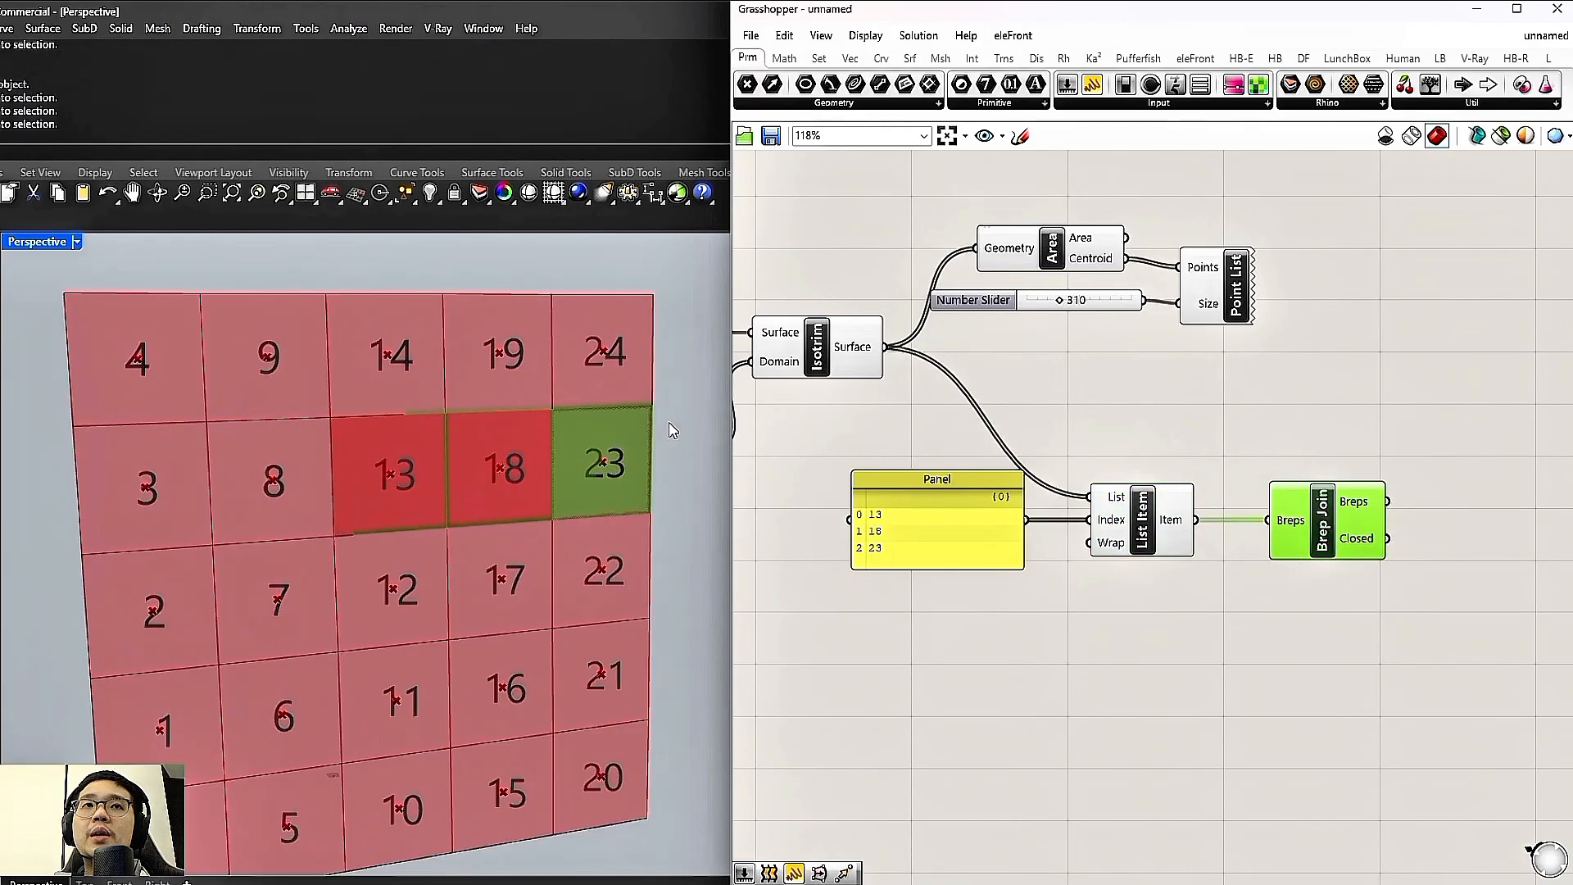
scroll(1207, 590, down, 3)
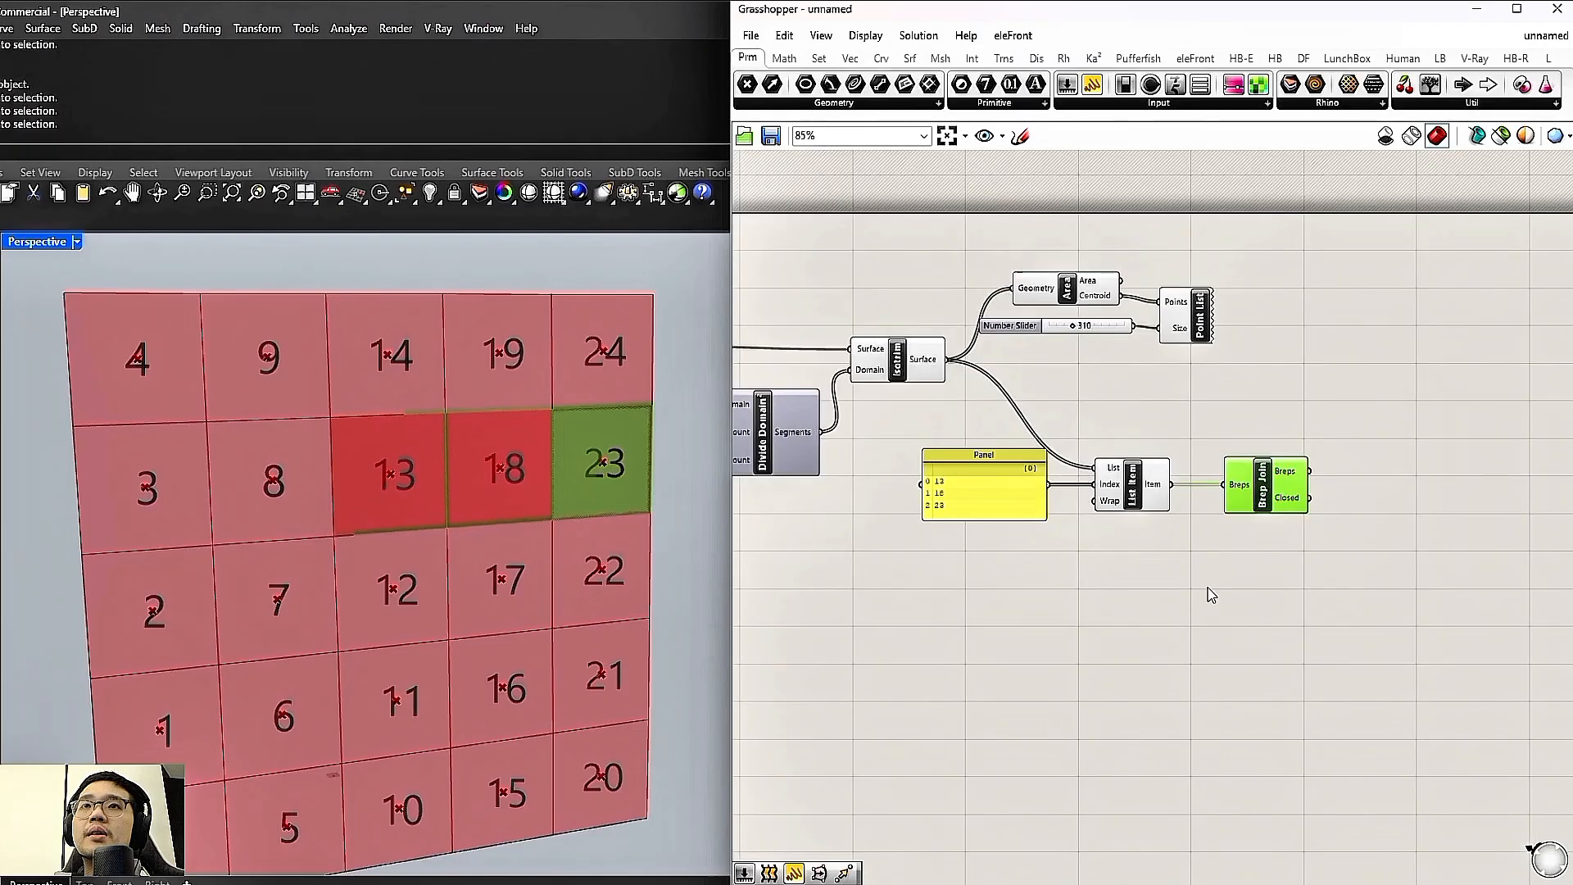
Hide the previews of all components before Brep Join and highlight the joined cells in the viewport
drag(1219, 602, 815, 244)
right_click(882, 277)
click(930, 299)
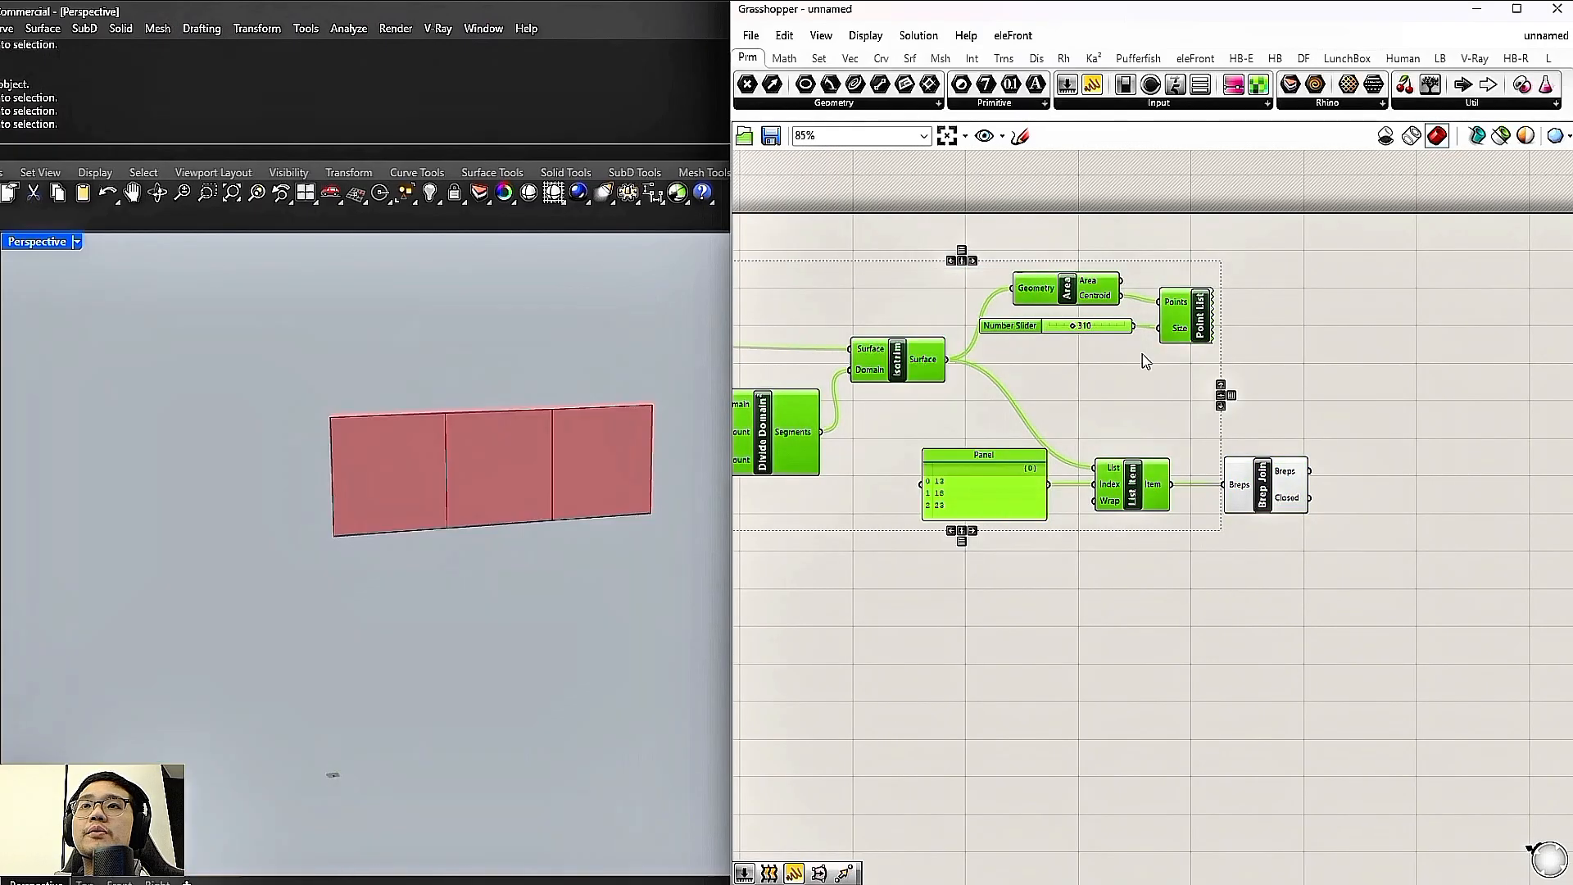
click(1147, 362)
scroll(1283, 485, up, 2)
click(1268, 494)
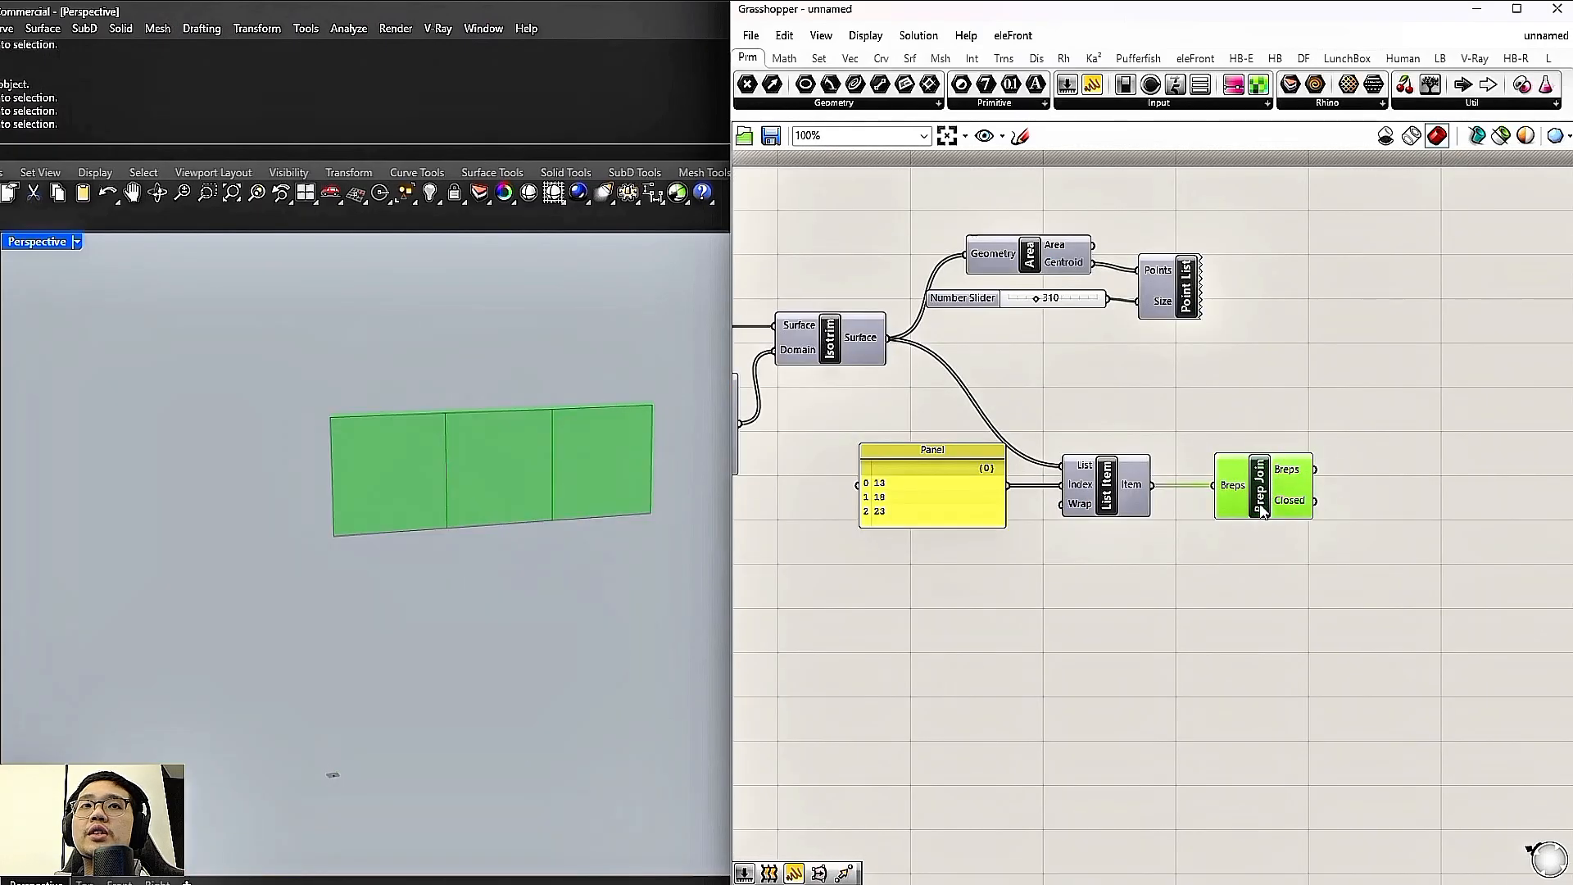
scroll(563, 497, up, 3)
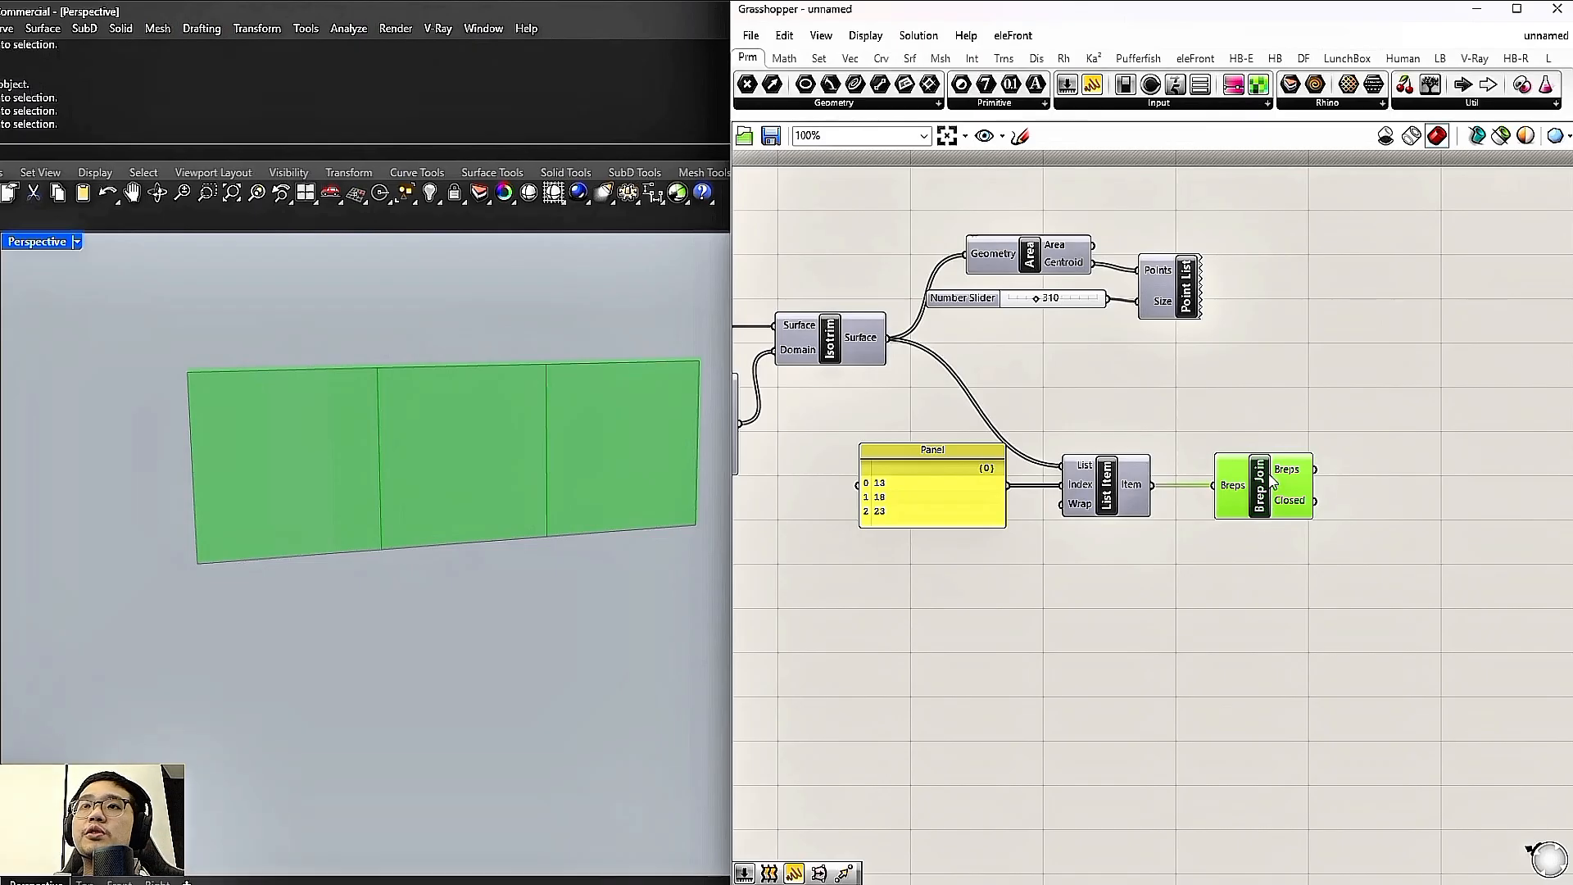
Add a Merge Faces component beside Brep Join and feed its Brep input from Brep Join's Breps output
drag(1272, 482, 1259, 482)
double_click(1369, 482)
text(merge)
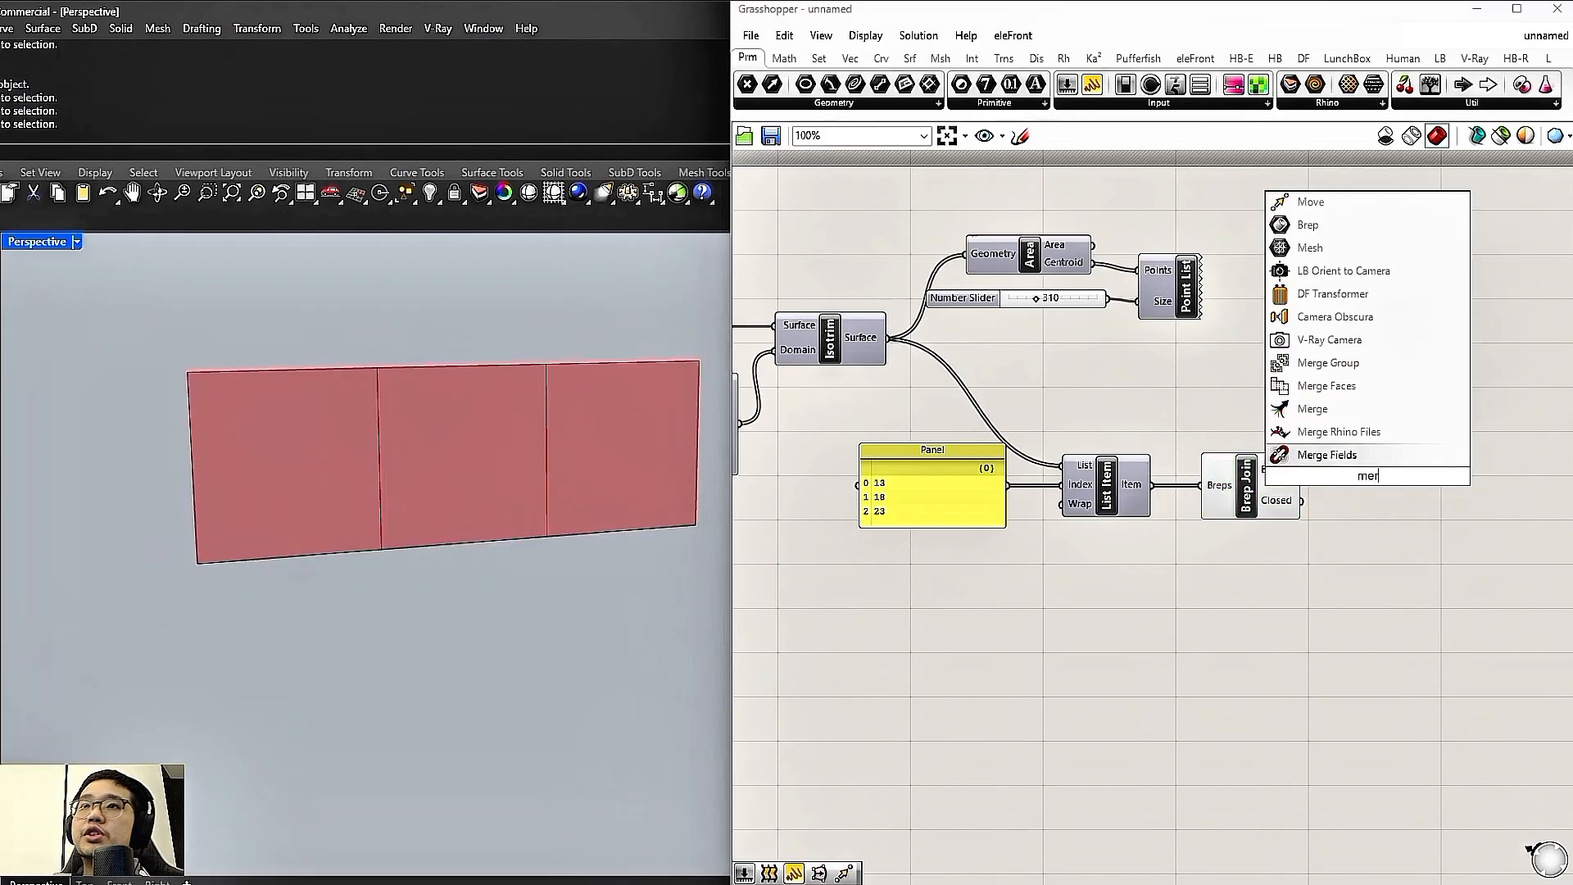
click(1357, 389)
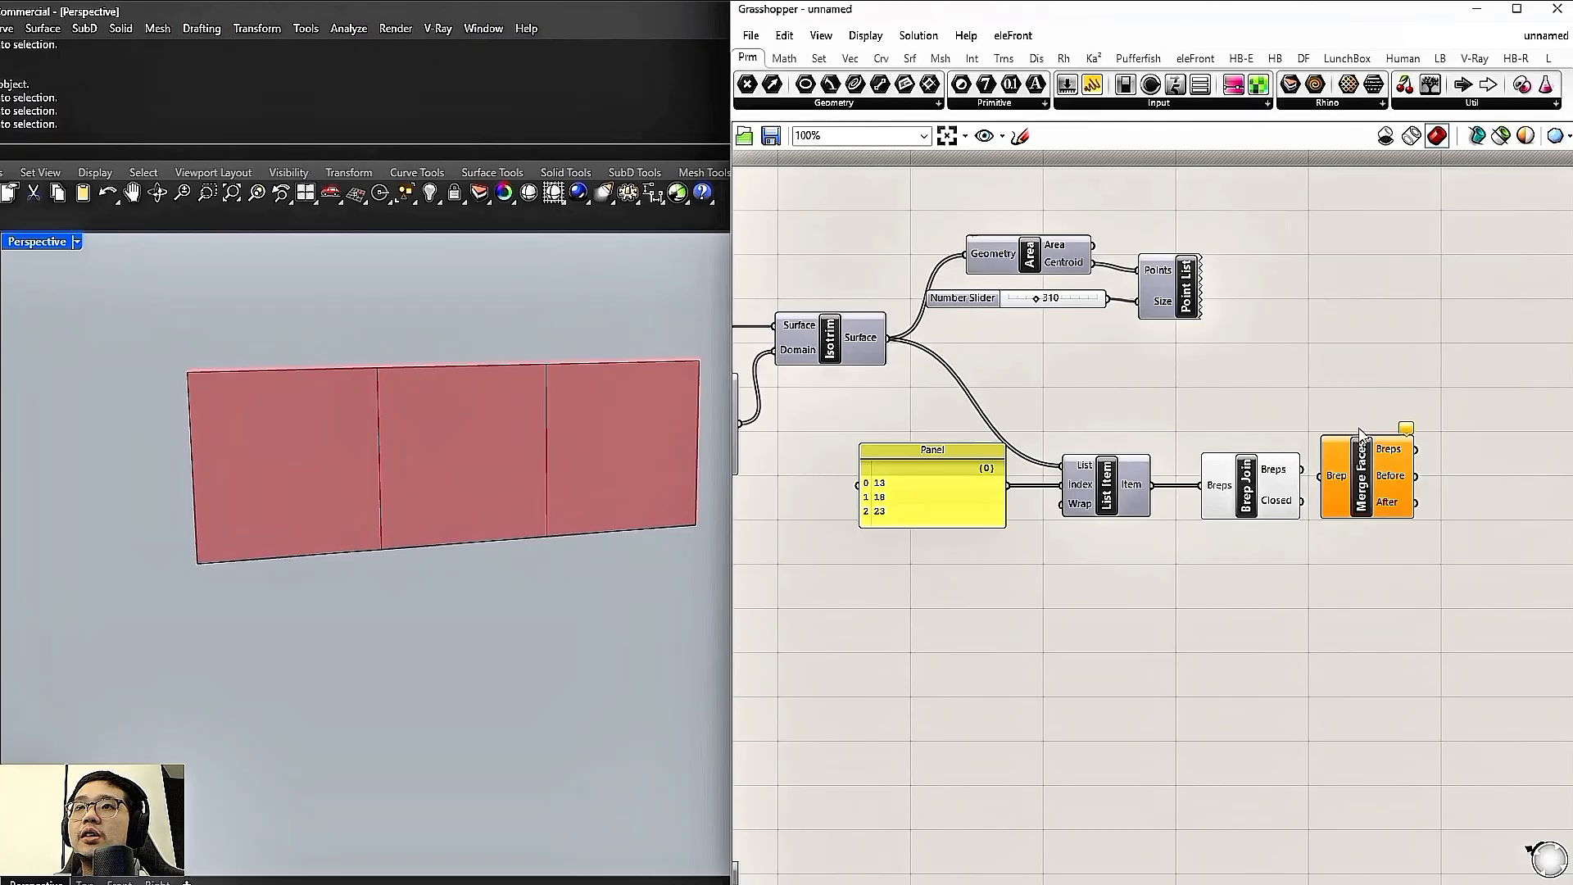
drag(1303, 468, 1343, 465)
drag(1302, 470, 1358, 464)
Hide Brep Join's preview and inspect the merged face in the perspective view
click(1277, 495)
right_click(1262, 401)
click(1274, 426)
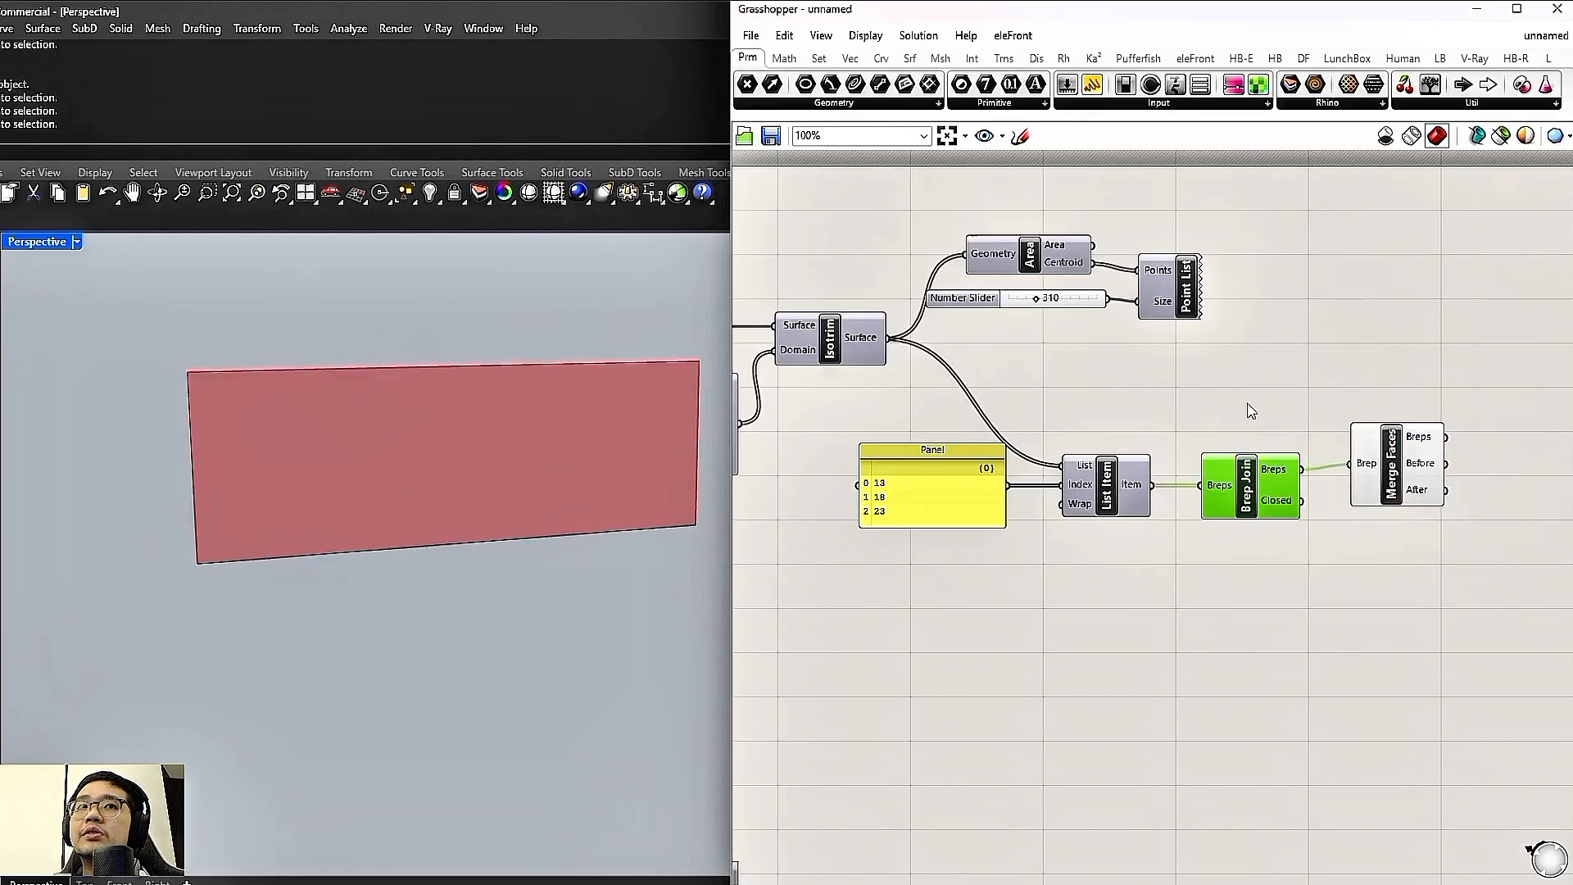
right_drag(554, 400, 271, 400)
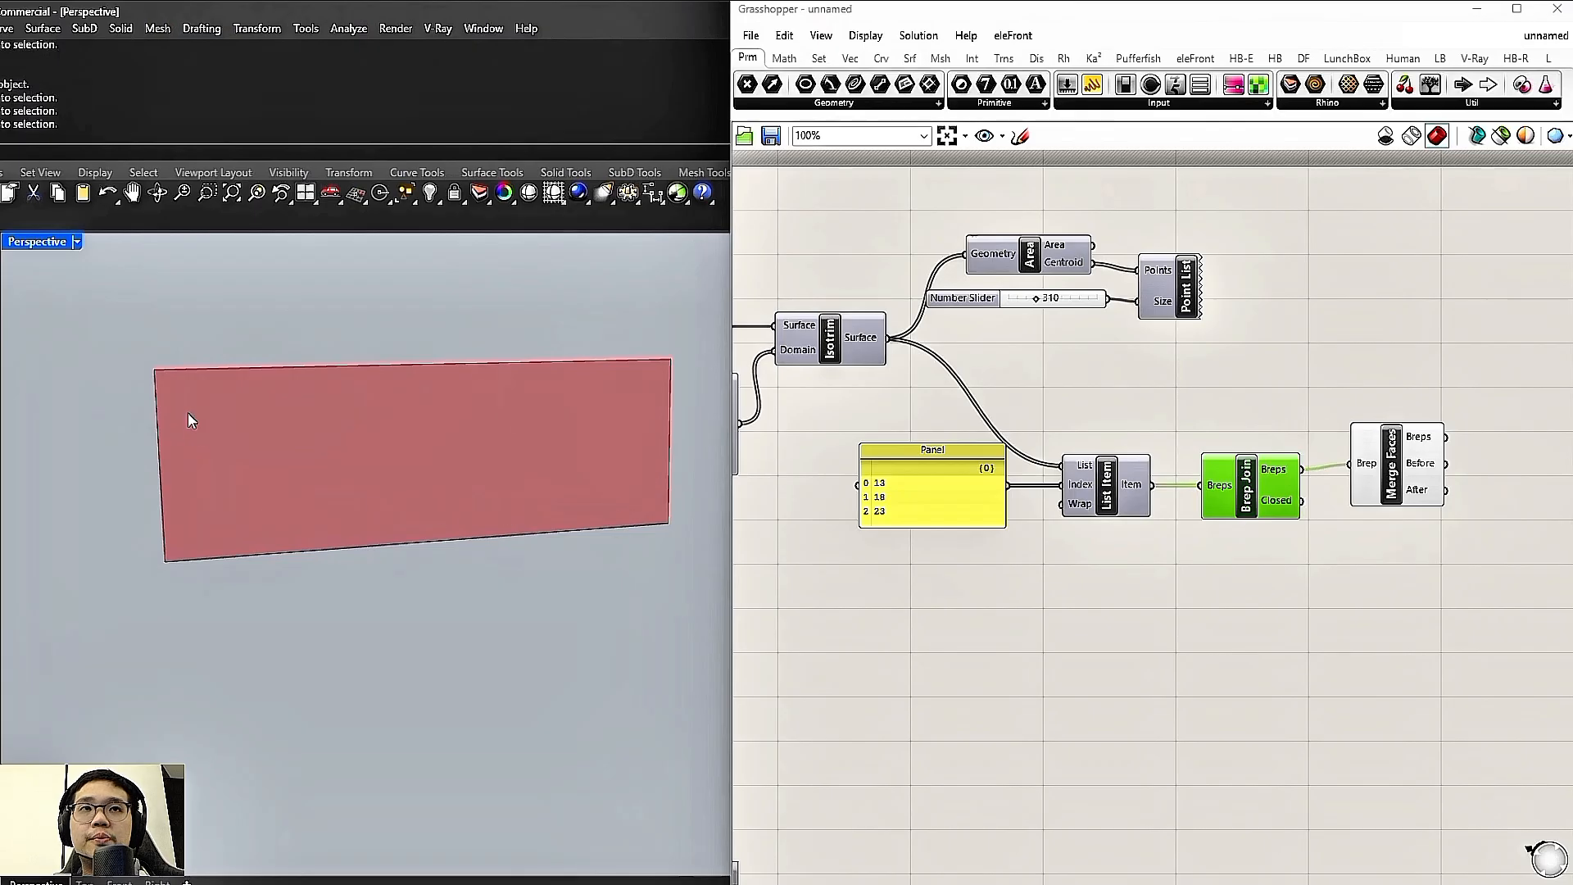
Turn the previews of the Isotrim surface grid and the Point List cell numbers back on
right_drag(770, 490, 873, 511)
click(942, 360)
right_click(942, 302)
click(960, 315)
scroll(499, 395, down, 5)
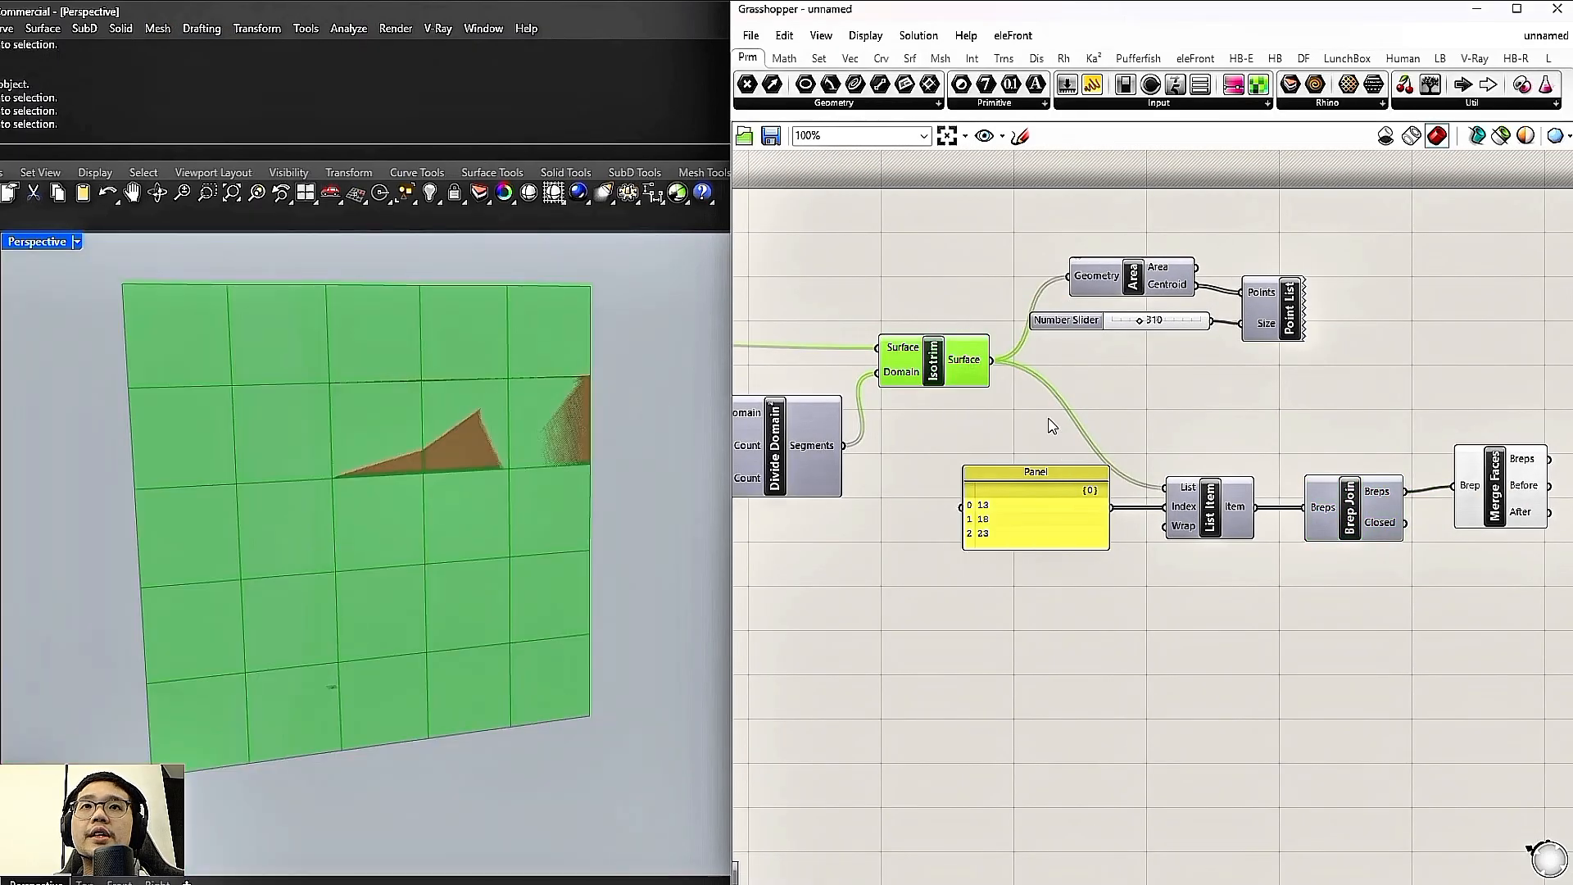
click(1015, 407)
scroll(1014, 407, down, 2)
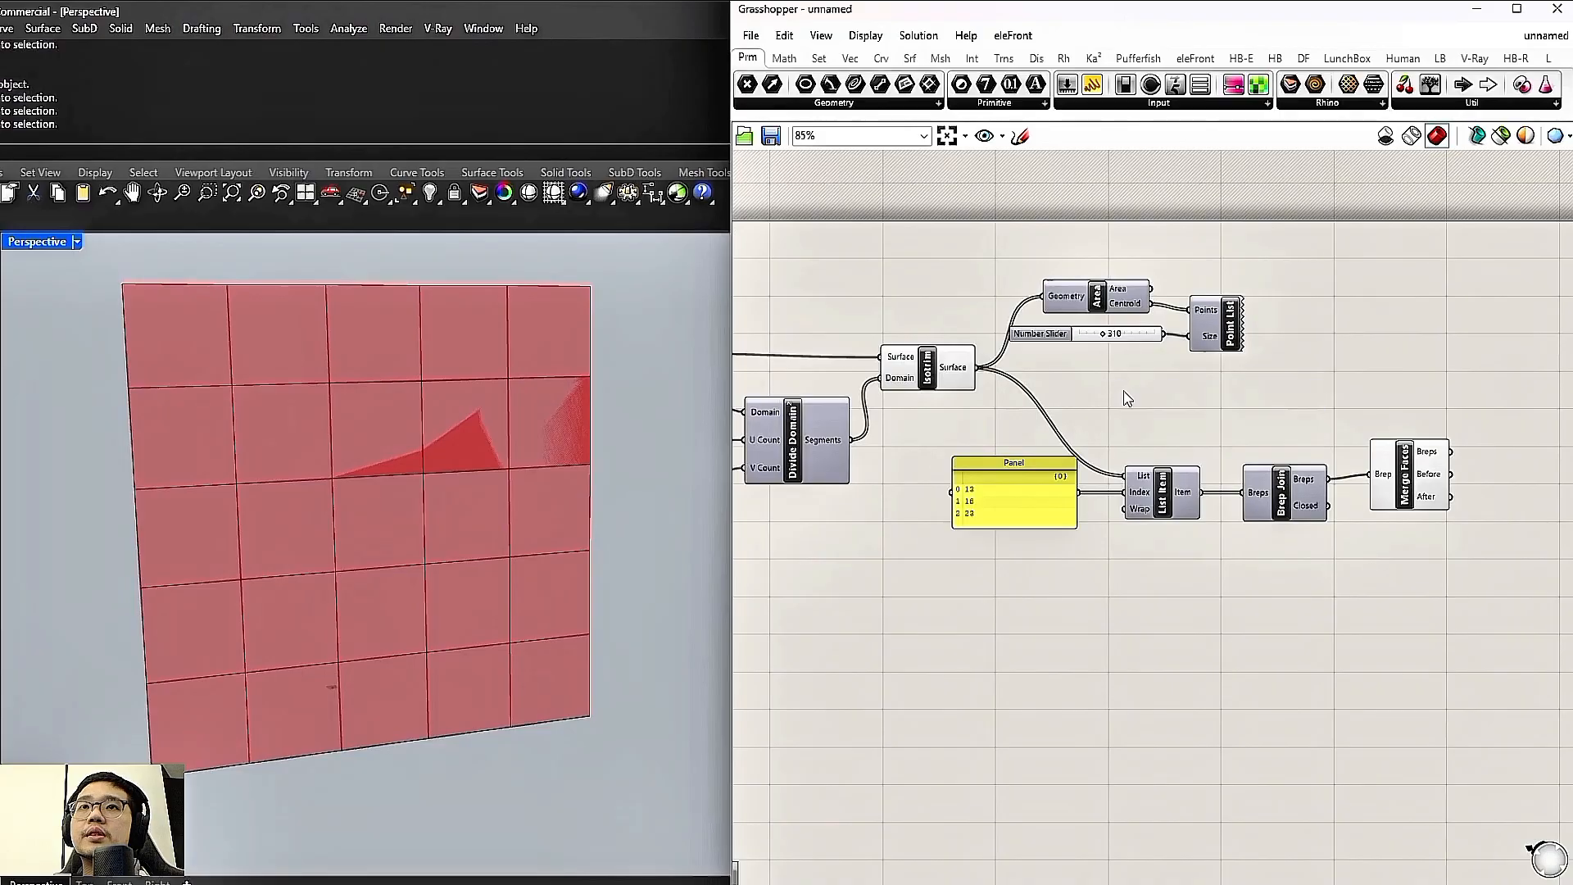
scroll(1290, 509, up, 1)
drag(1417, 538, 939, 429)
alt+drag(1122, 473, 1123, 610)
click(1056, 711)
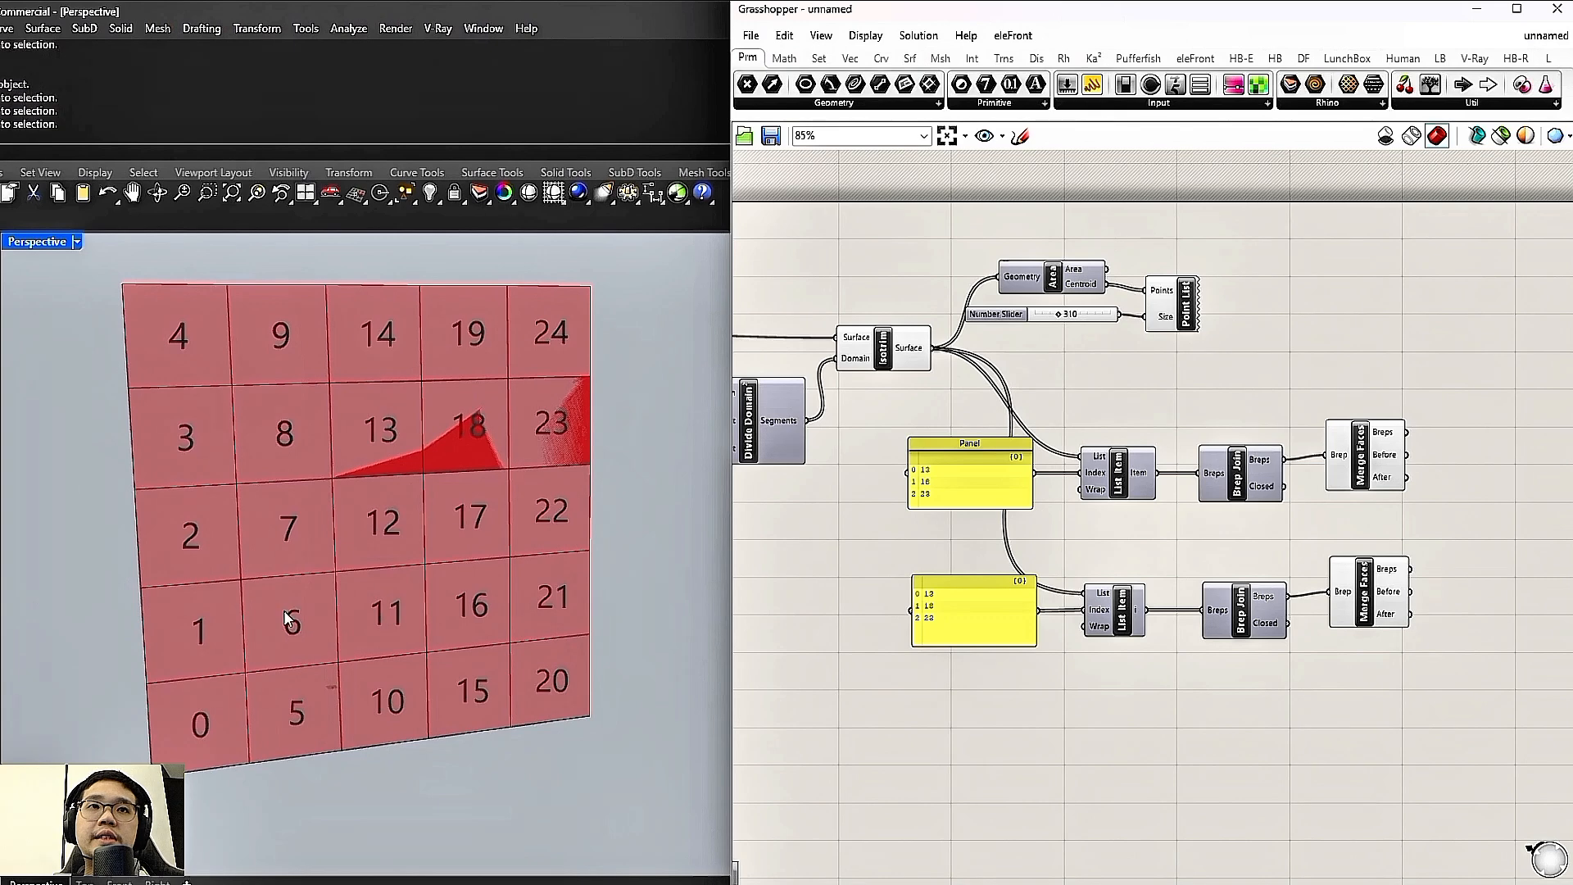
double_click(972, 605)
key(Escape)
drag(1430, 673, 930, 589)
key(Delete)
Duplicate the index panel, List Item, Brep Join and Merge Faces chain and place the copy below the original
drag(1451, 576, 975, 463)
key(ctrl+c)
key(ctrl+v)
drag(1127, 492, 1130, 601)
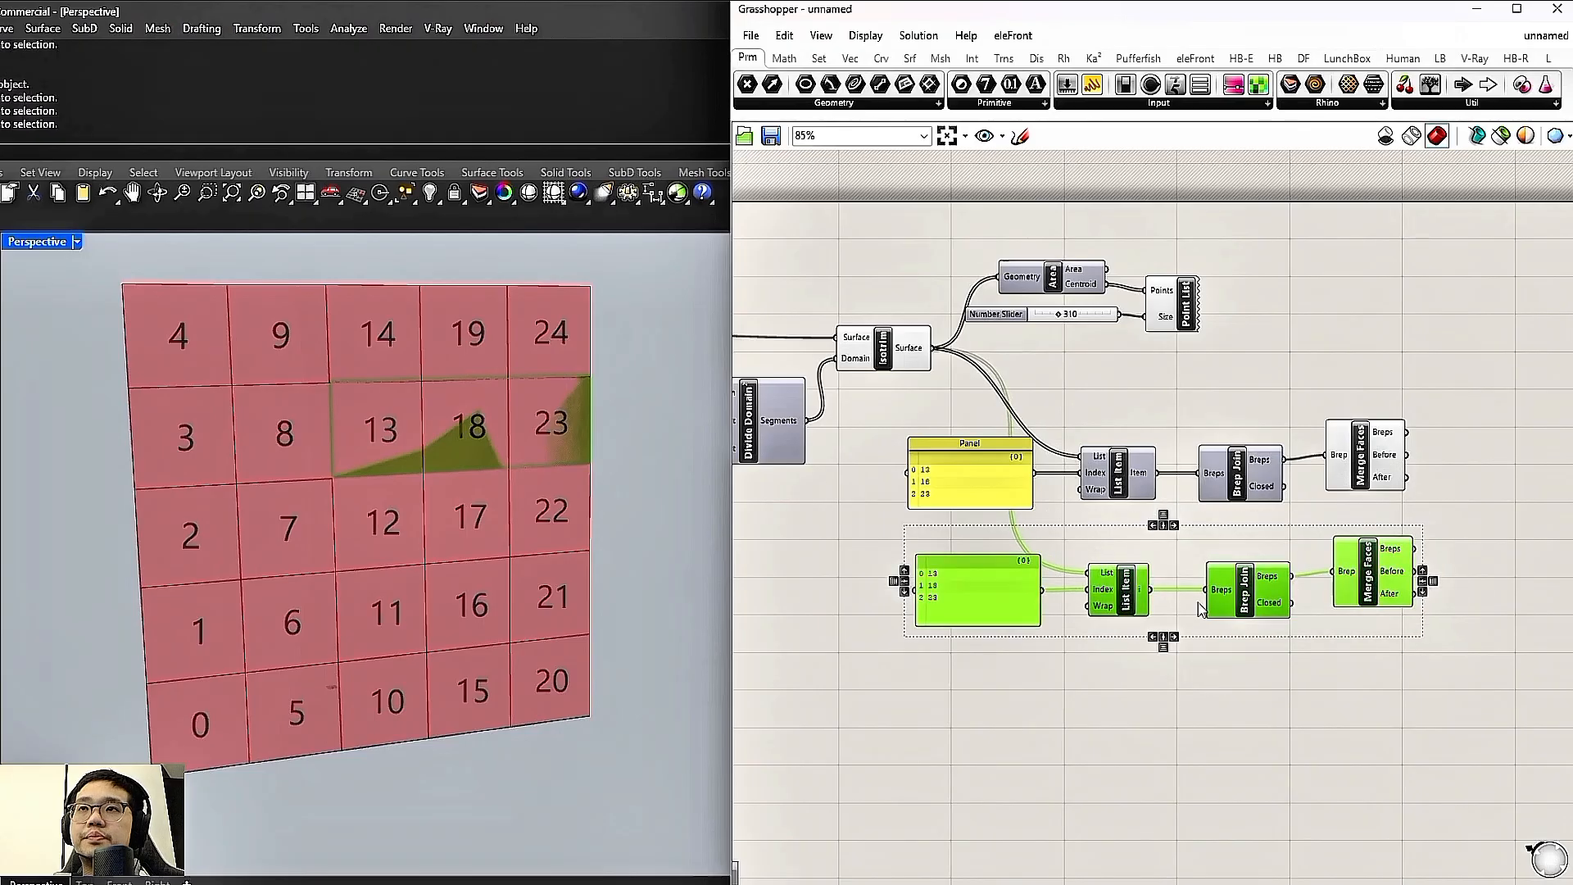
click(1396, 591)
Replace the copied panel's indices with 6 and 11 on separate lines
scroll(988, 580, up, 3)
double_click(993, 571)
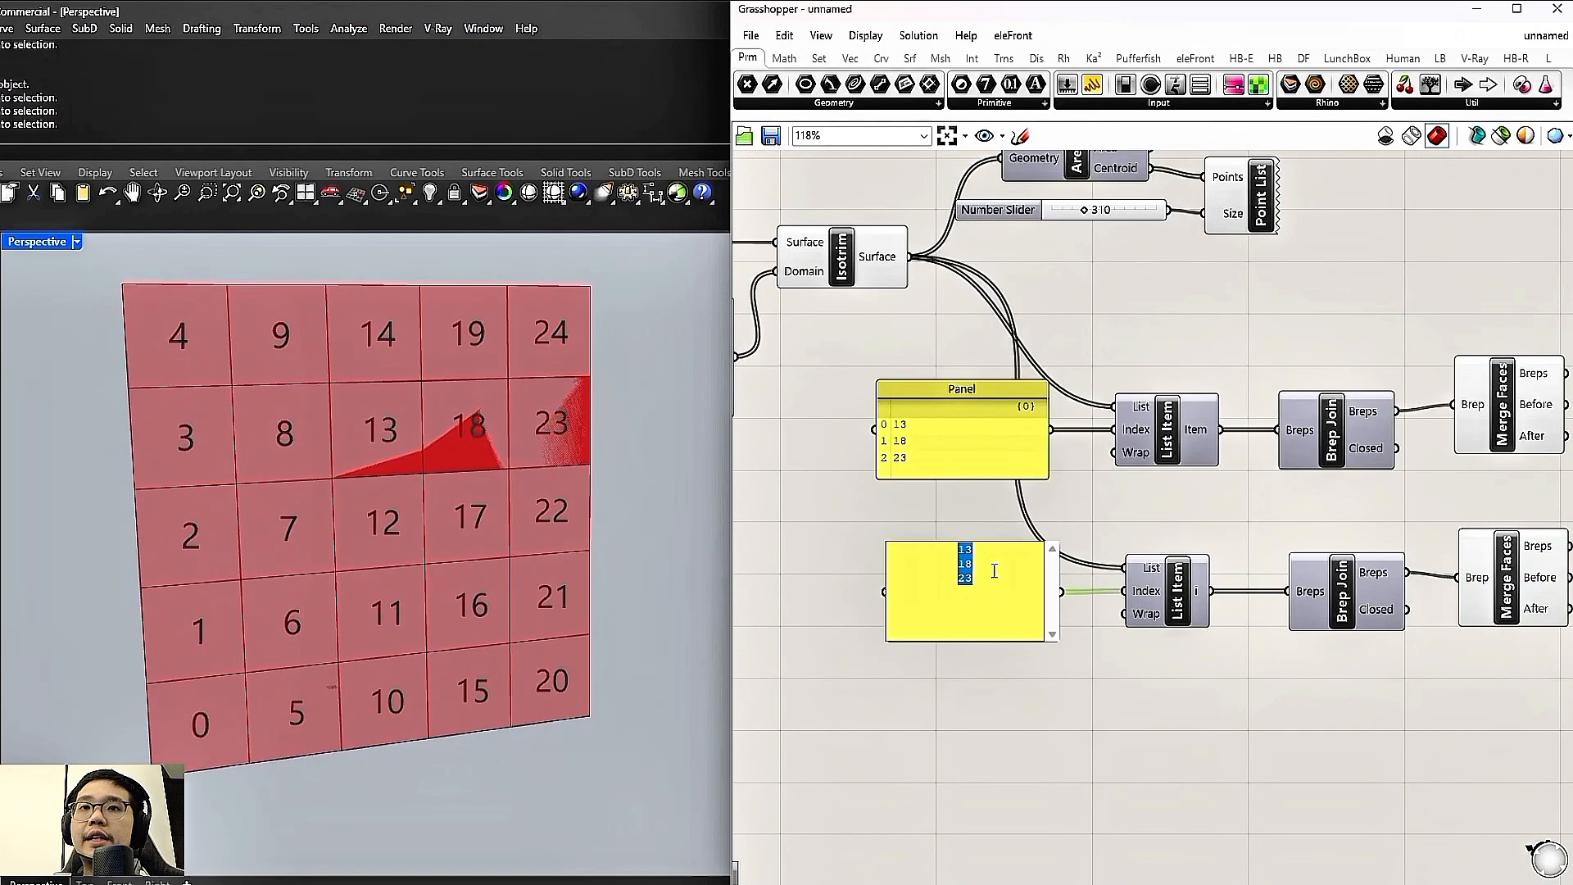
text(6)
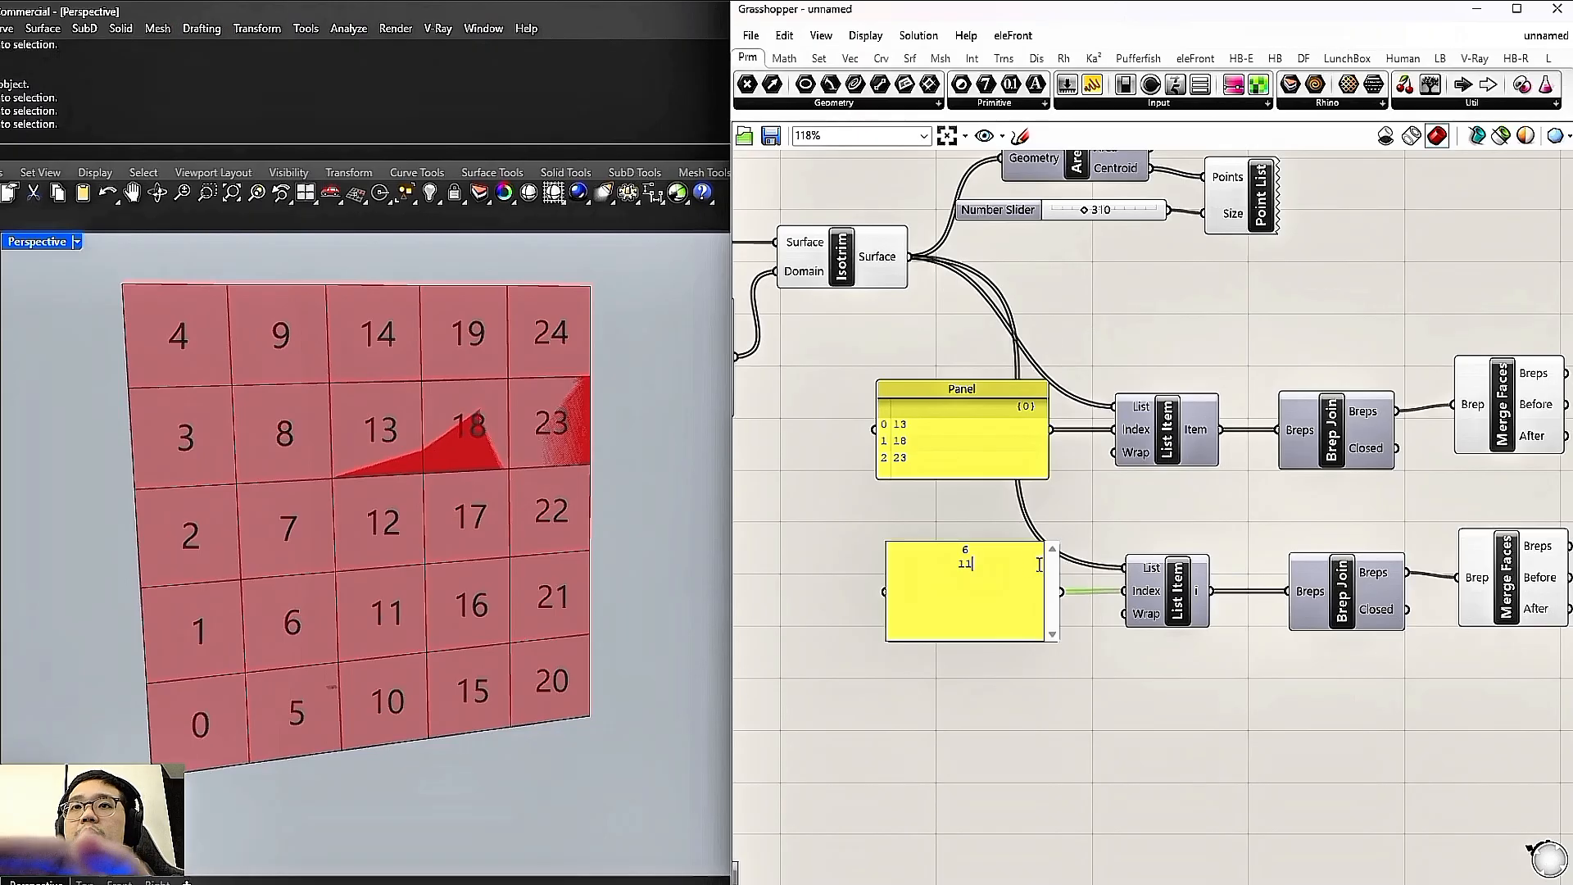
click(1095, 521)
scroll(1146, 514, down, 1)
right_drag(1155, 516, 1065, 532)
scroll(1073, 534, up, 1)
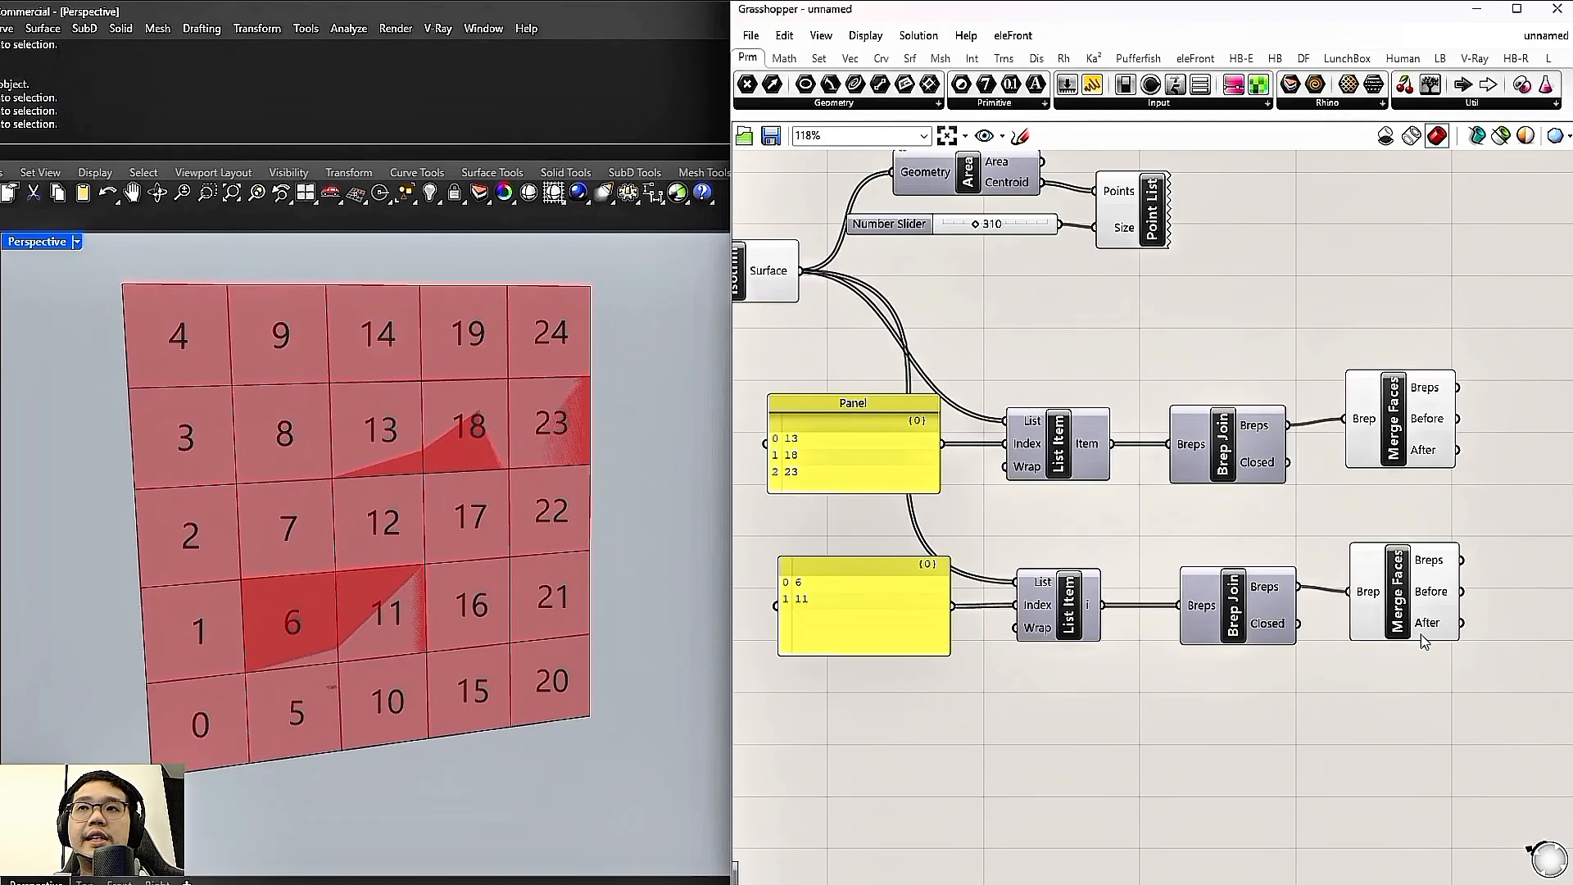
Move the second panel-to-Merge Faces chain slightly lower to separate it from the first one
scroll(1423, 641, down, 2)
click(1319, 578)
right_drag(1383, 621, 1275, 604)
drag(1363, 604, 954, 499)
drag(950, 498, 946, 517)
click(1344, 481)
right_drag(1407, 504, 1314, 507)
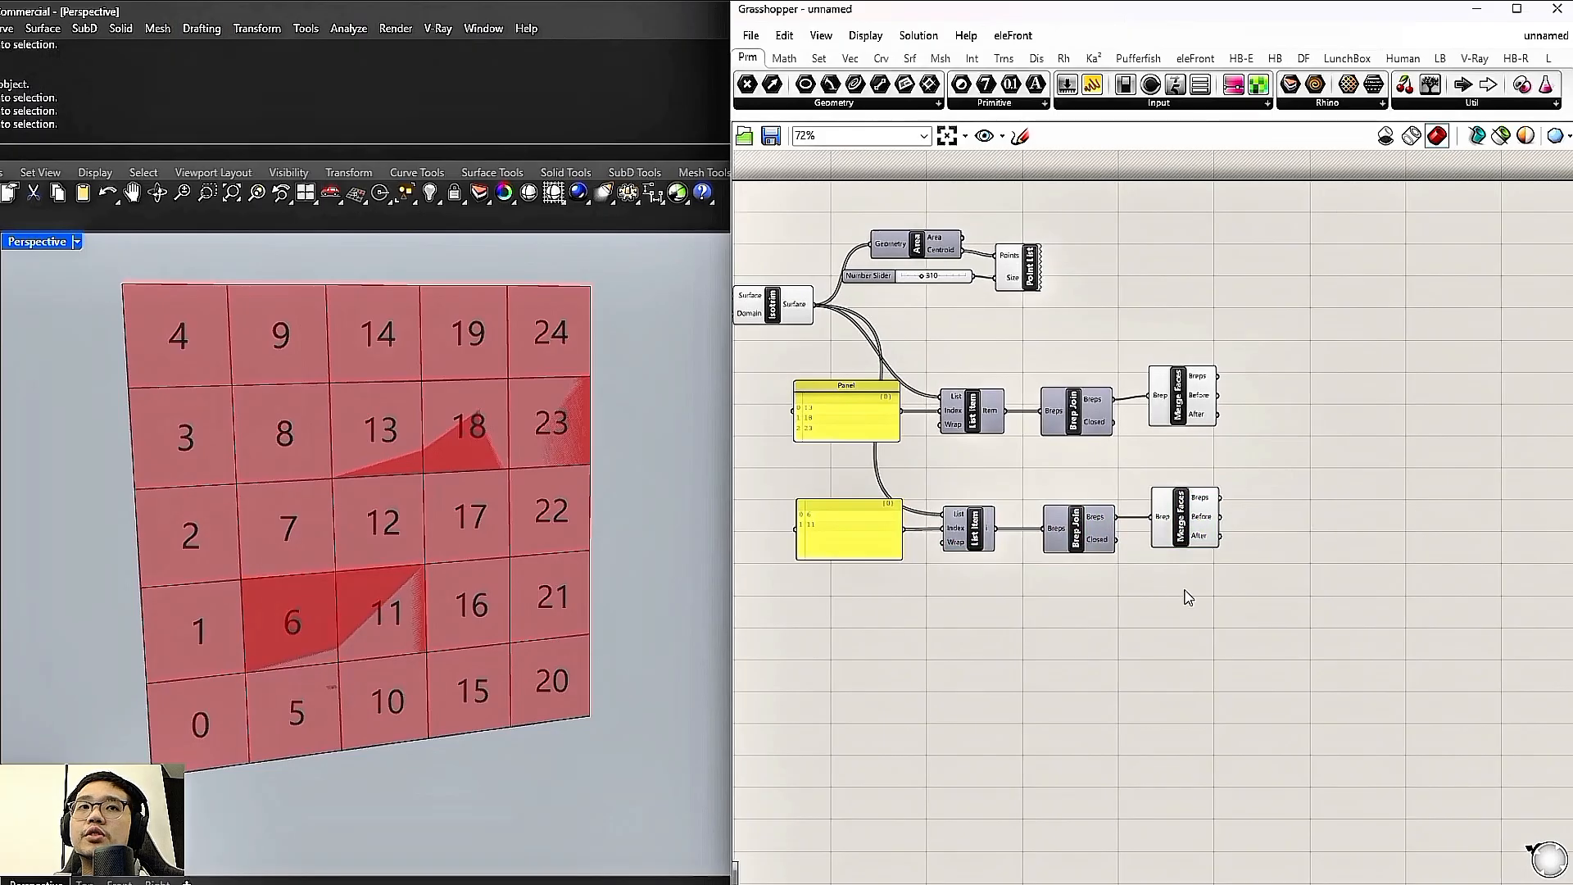
right_drag(1188, 597, 1264, 611)
drag(1161, 355, 977, 253)
click(1233, 298)
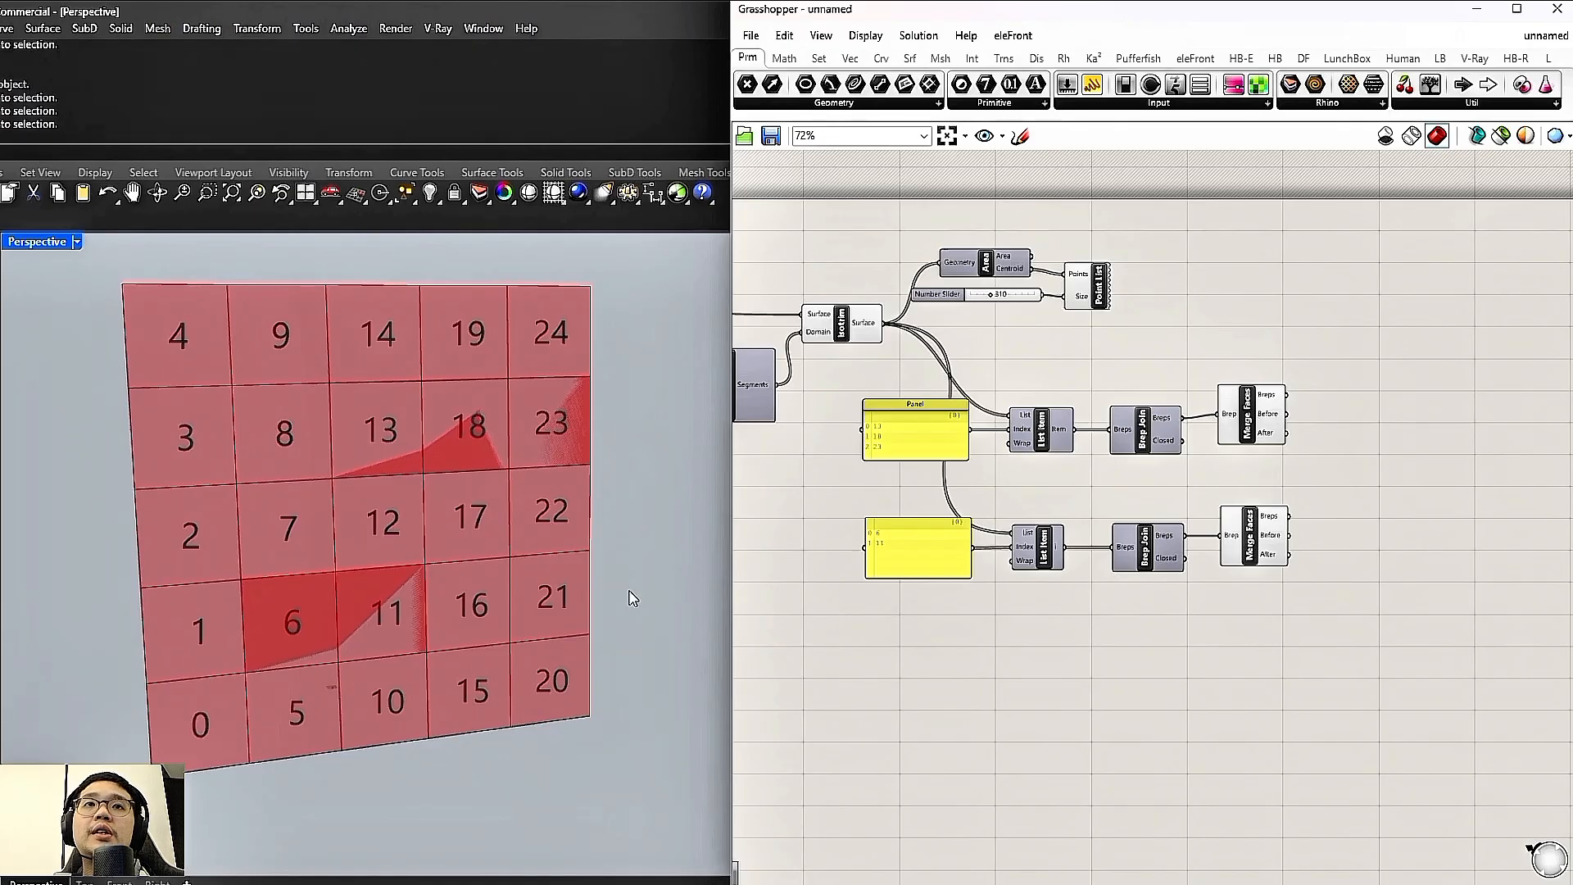
Add a Cull Index component below the second List Item
scroll(746, 370, up, 1)
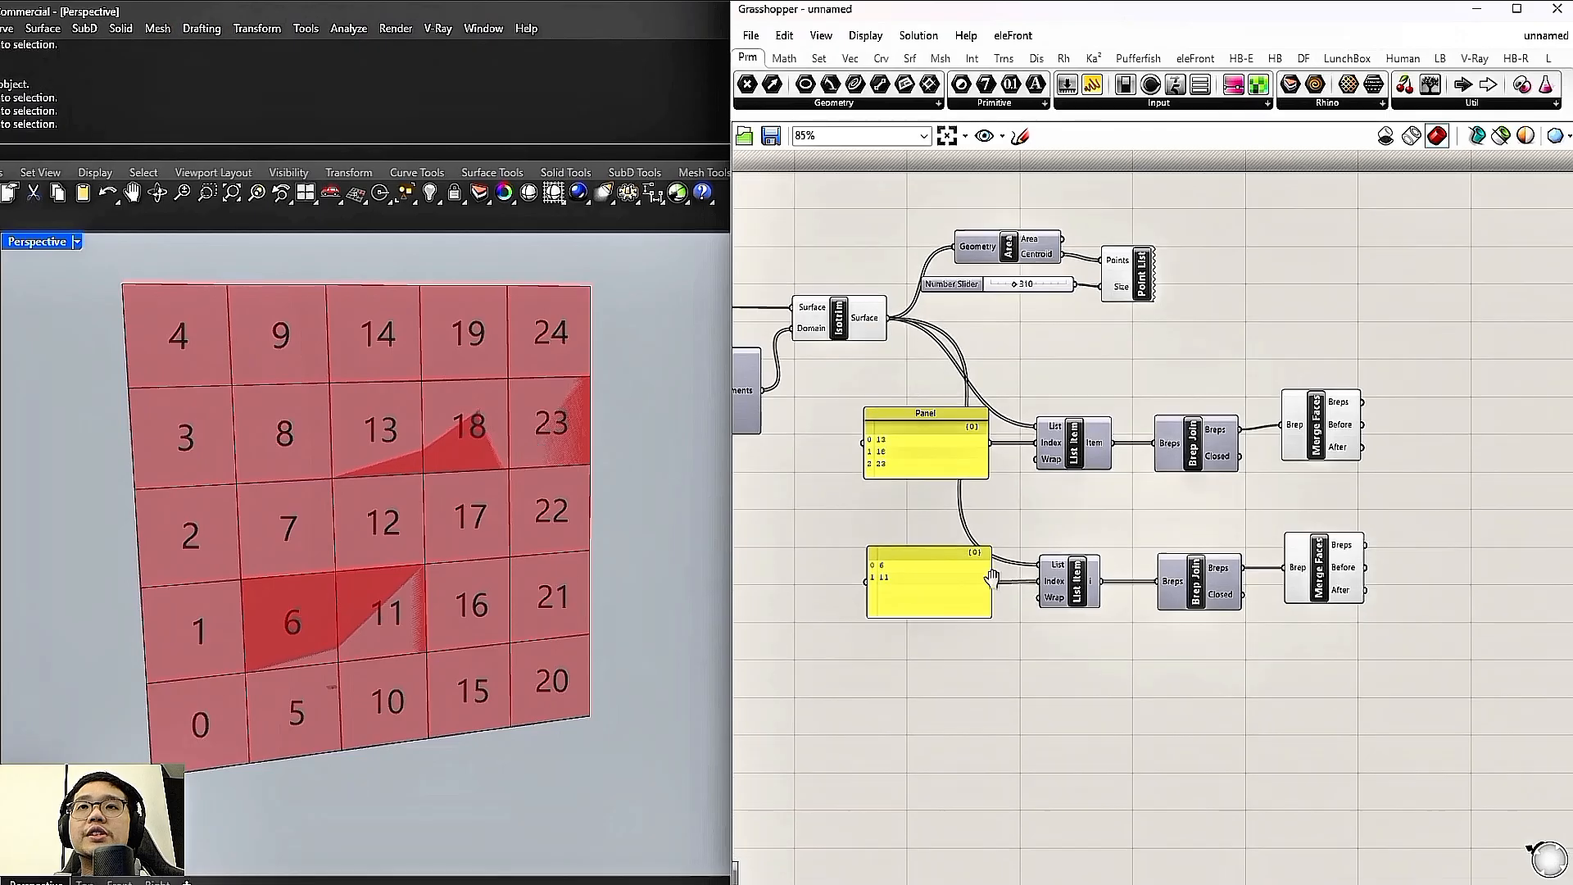
right_drag(1083, 713, 1088, 625)
double_click(1092, 618)
text(cull)
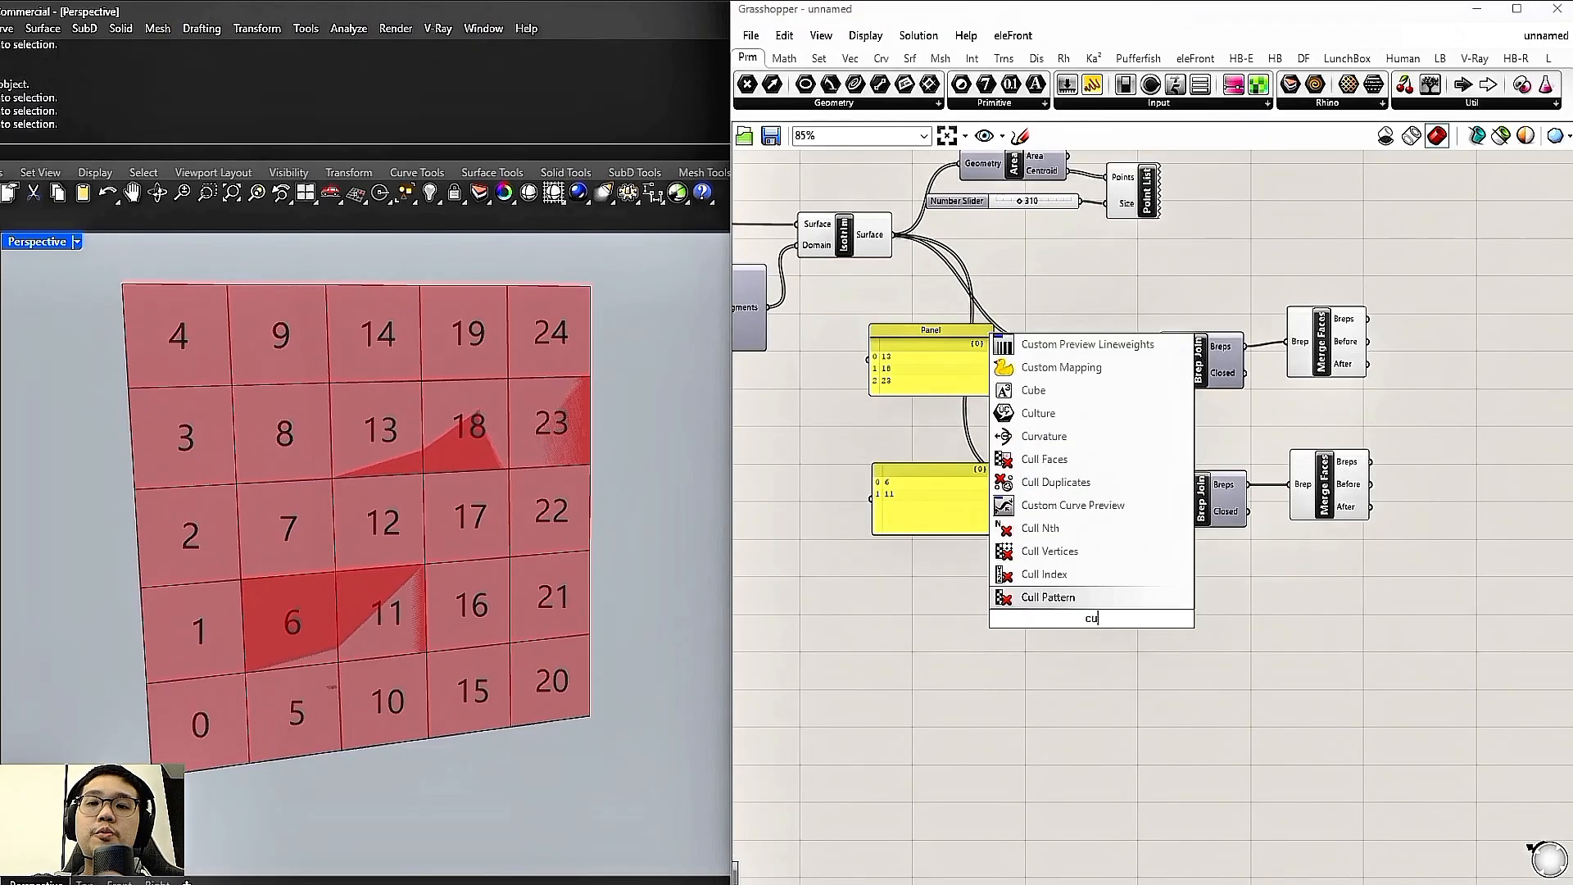
click(1114, 581)
mouse_move(1088, 612)
mouse_down()
mouse_move(1118, 619)
mouse_move(1075, 620)
mouse_up()
click(1174, 583)
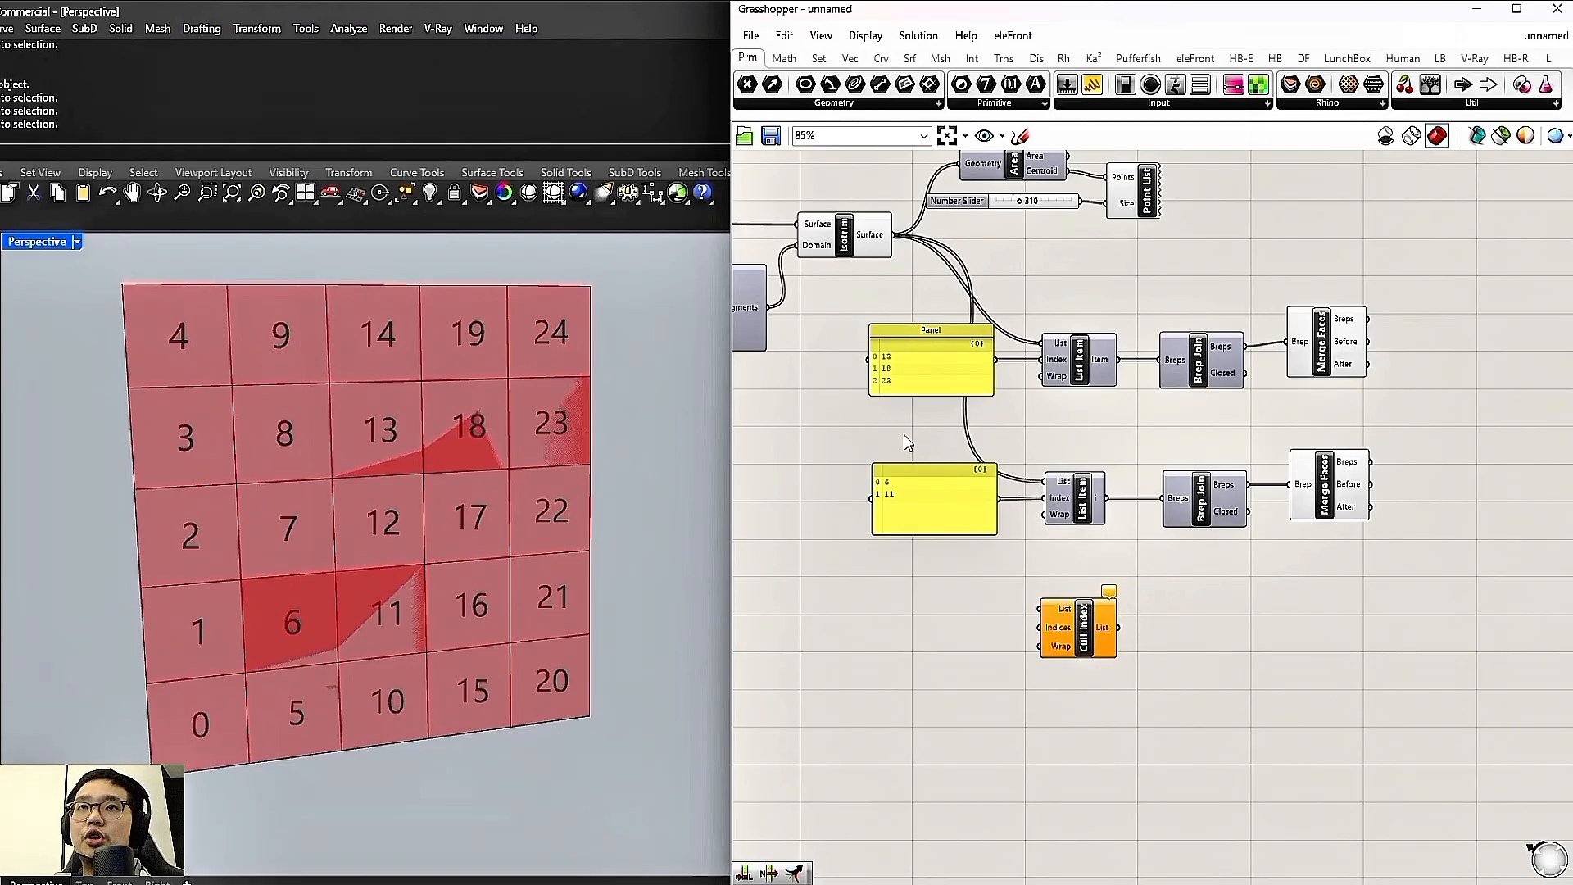
Connect Isotrim's Surface output to Cull Index's List input and shift Cull Index farther from the panels
drag(894, 235, 1096, 623)
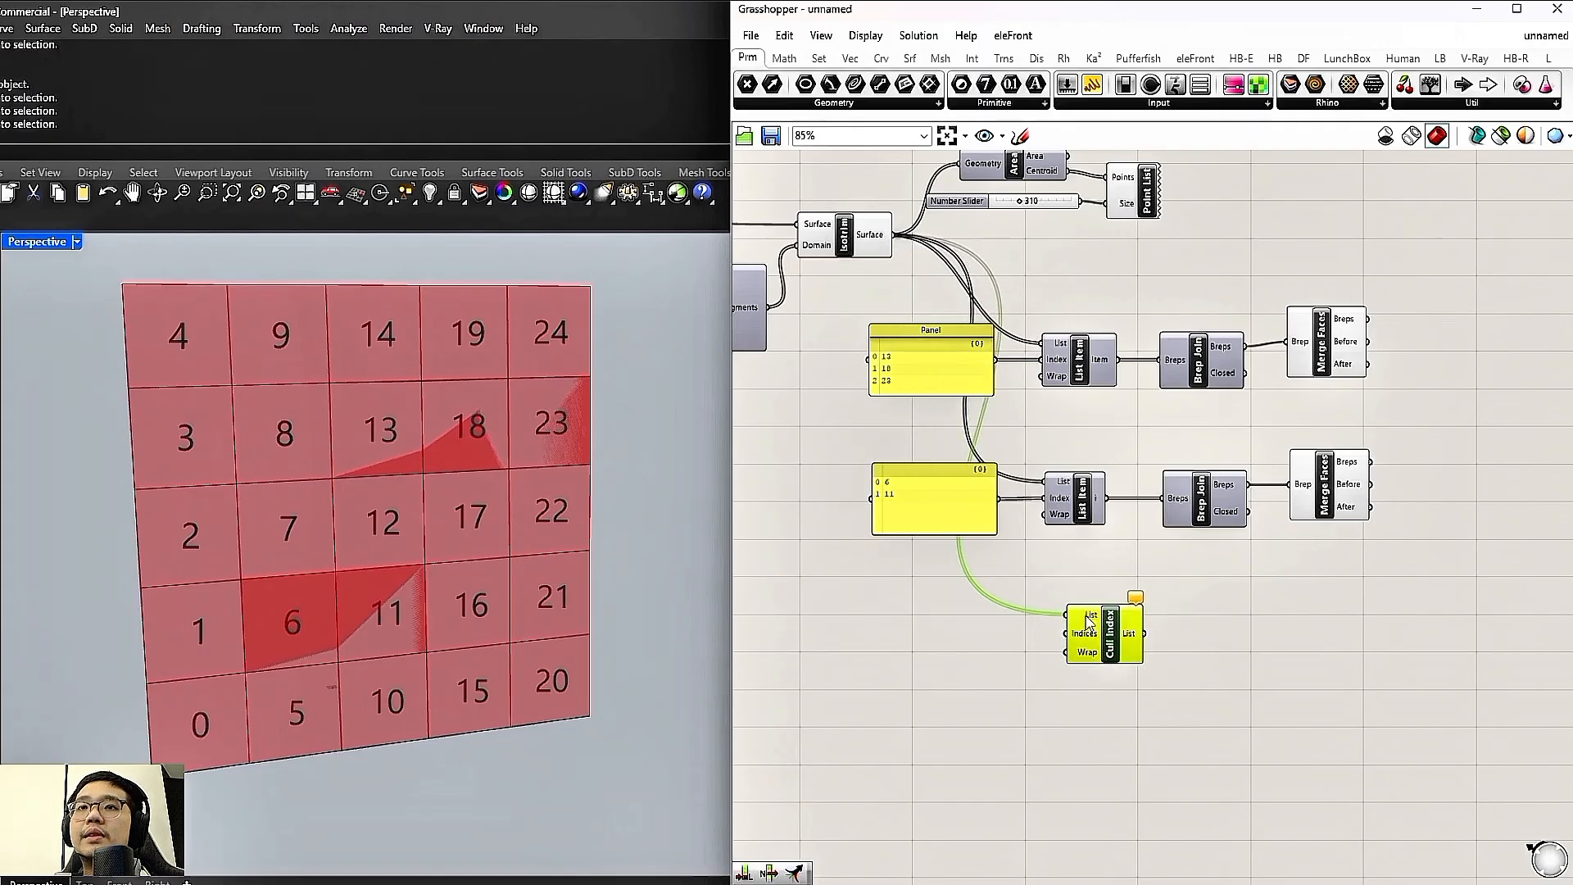
mouse_move(1089, 622)
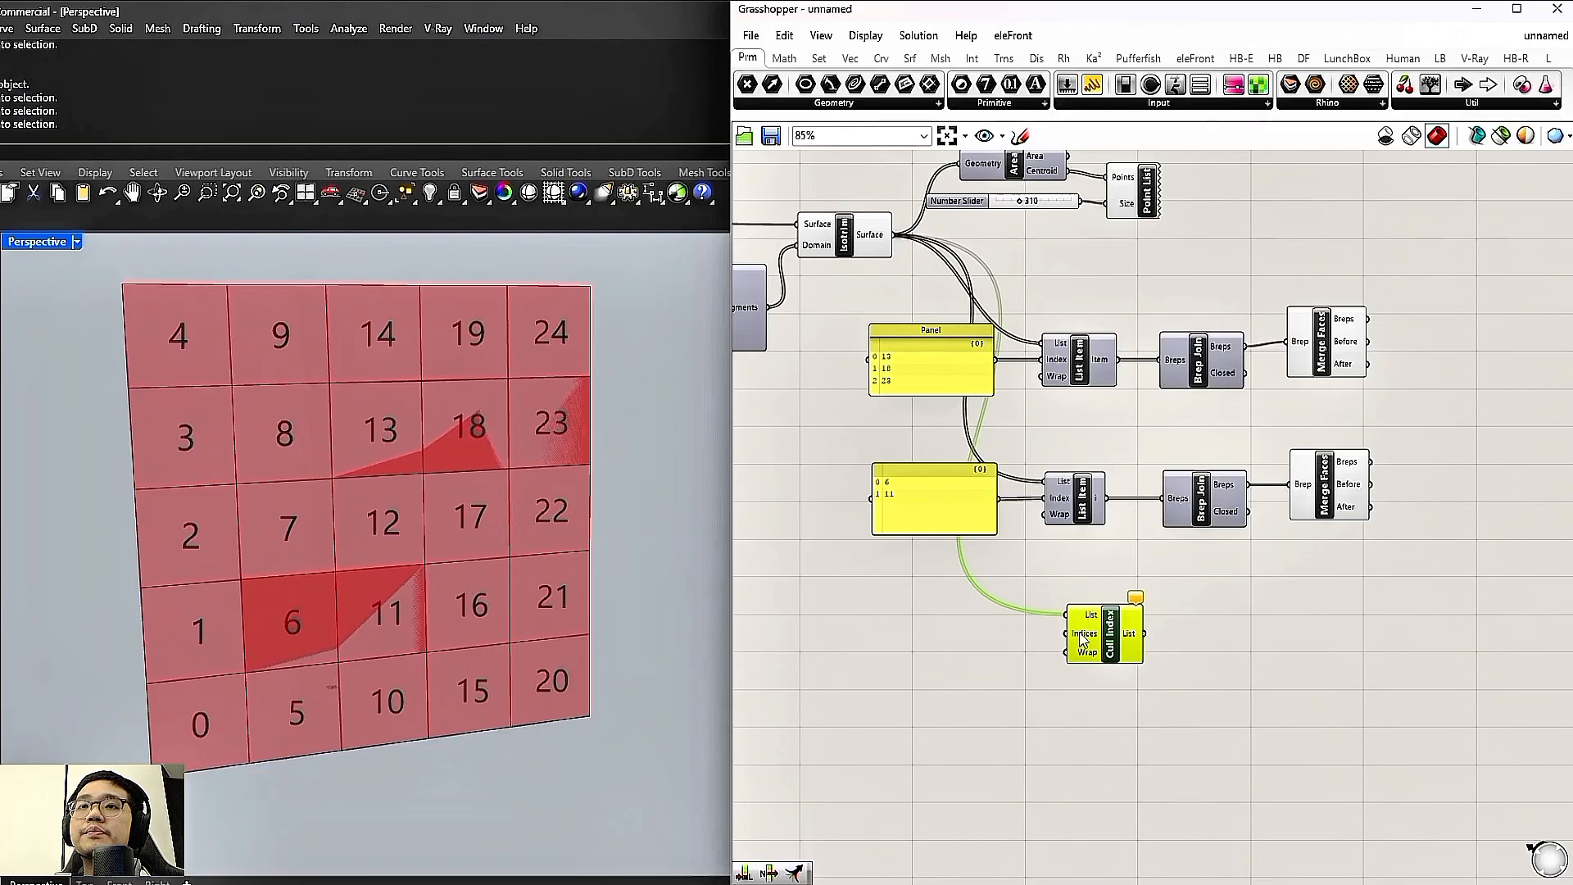
drag(1087, 645, 1136, 643)
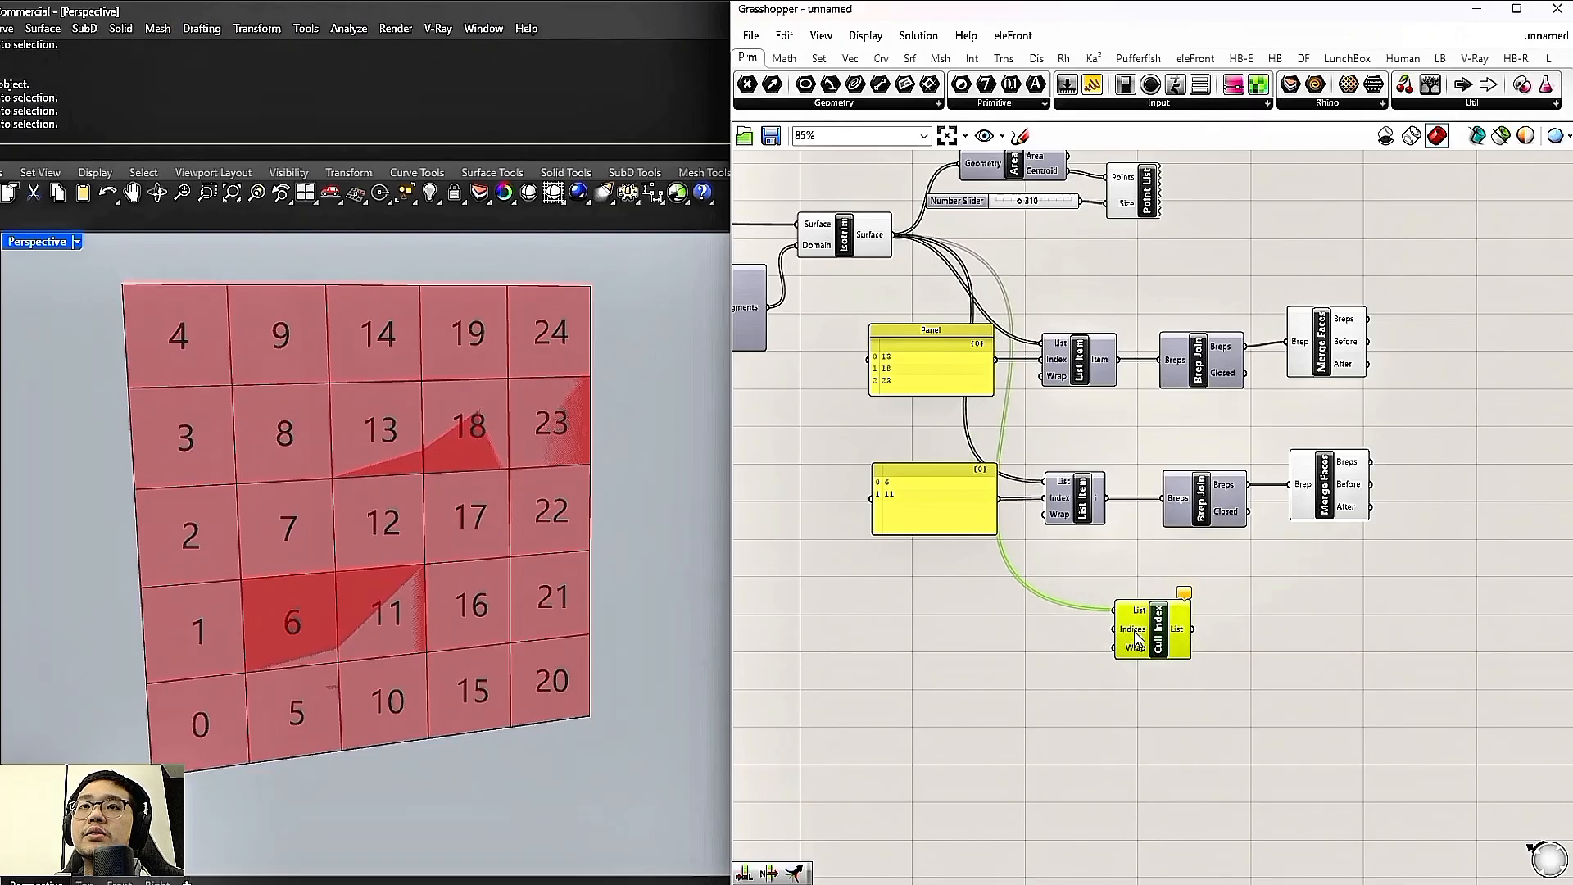
scroll(881, 362, up, 3)
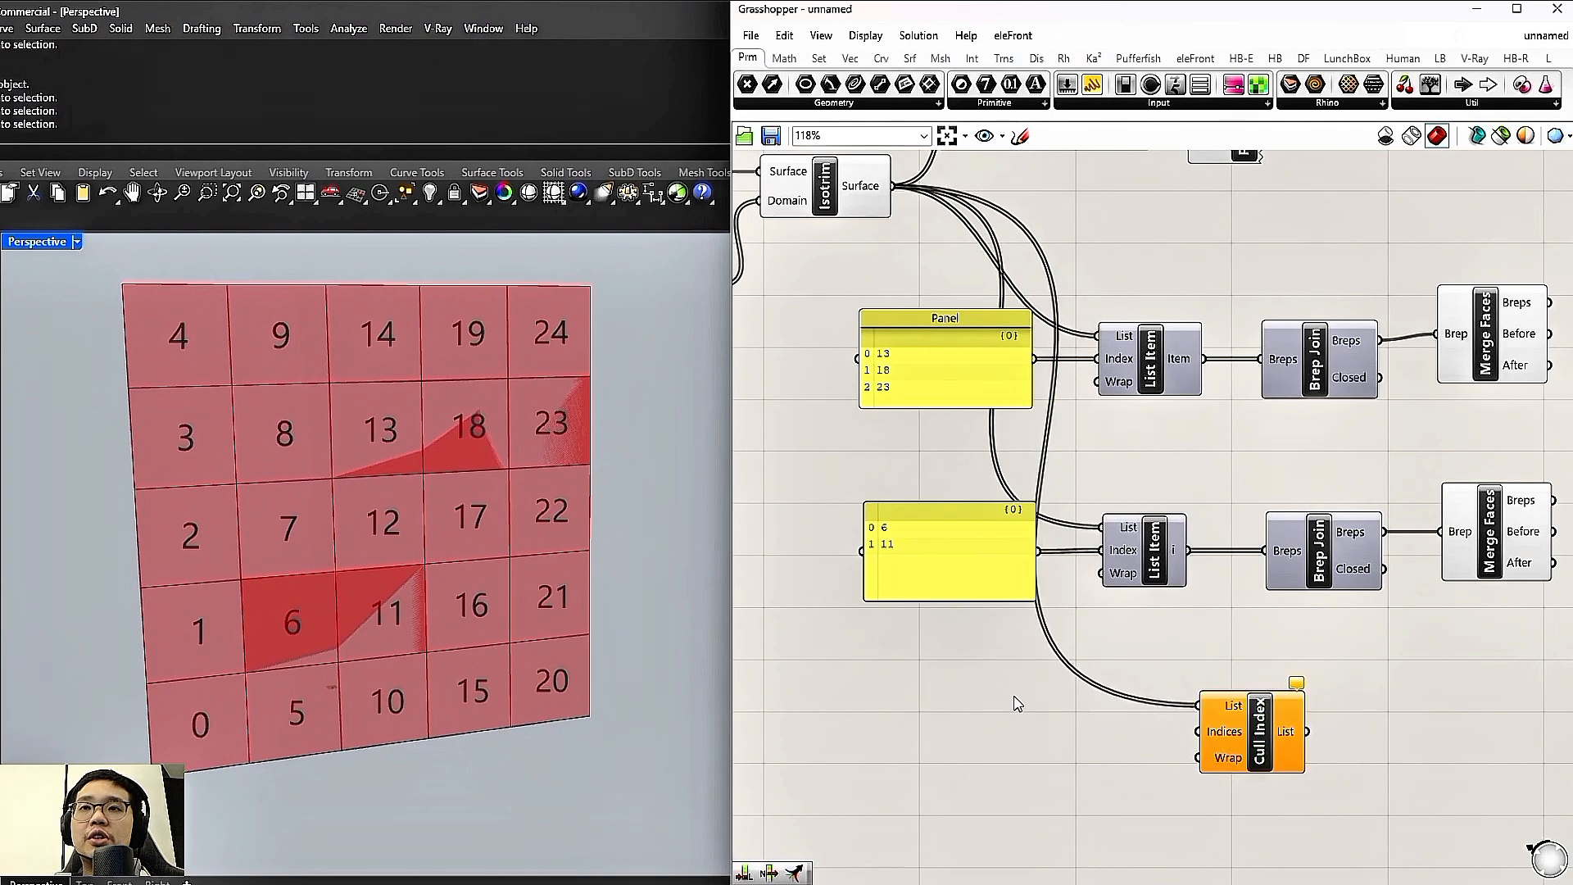
Add a Merge component below the second panel and move Cull Index aside so Merge sits in front of it
double_click(1017, 690)
text(mer)
click(987, 629)
drag(1024, 675, 1146, 715)
click(1292, 746)
drag(1278, 731, 1381, 745)
drag(1148, 730, 1152, 707)
Connect the two index panels to Merge's D1 and D2 inputs and its Result to Cull Index's Indices input
drag(1035, 359, 1084, 696)
drag(1038, 550, 1080, 727)
drag(1193, 728, 1301, 733)
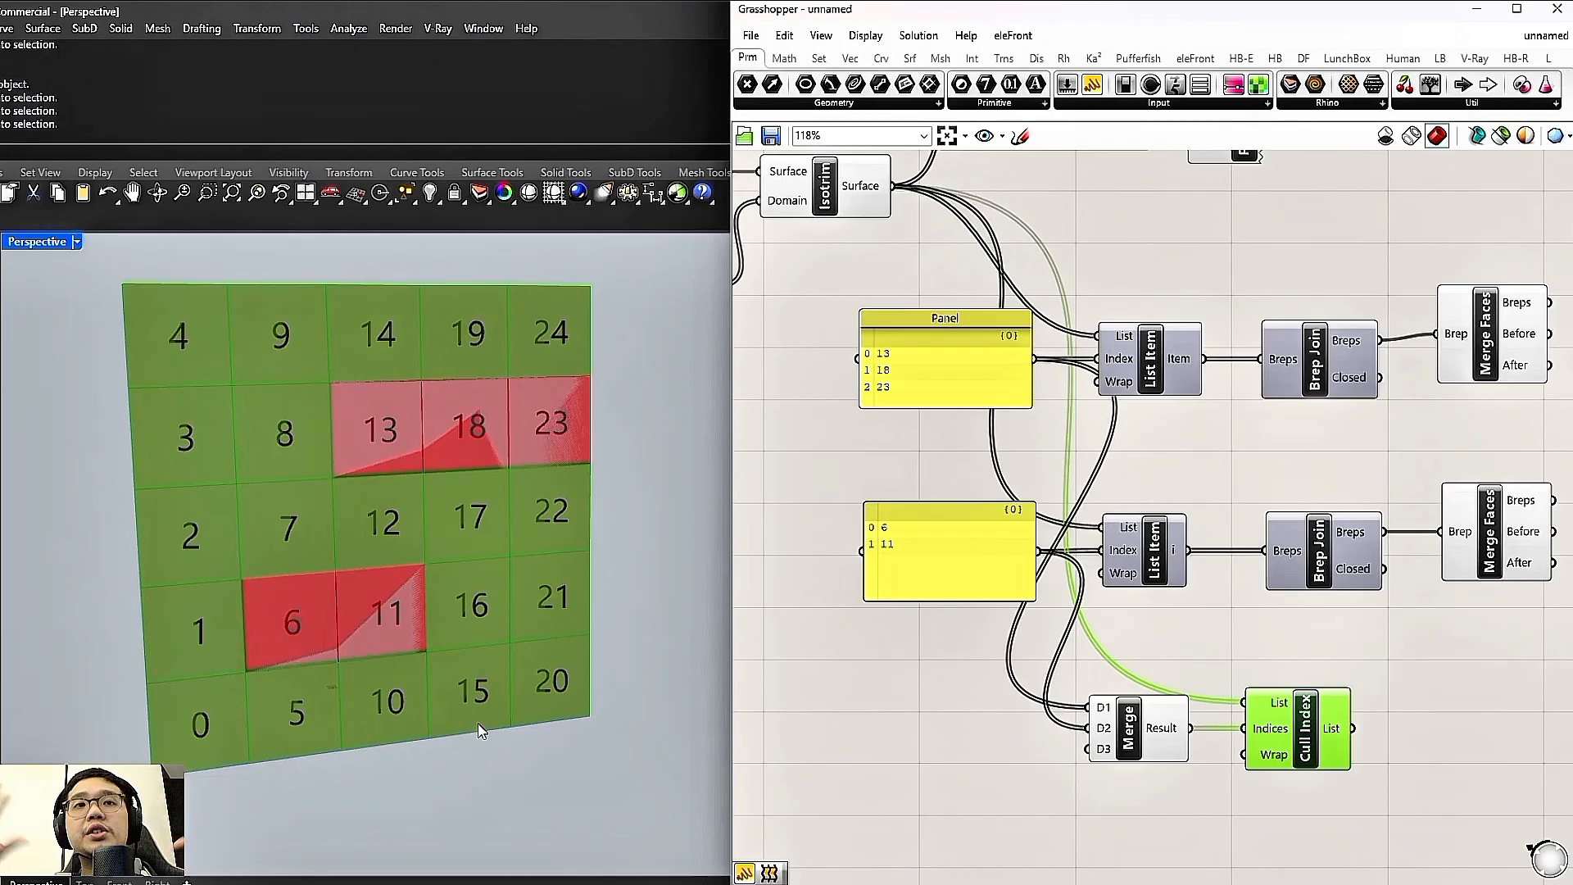
Move Merge and Cull Index farther from the panels, and highlight the remaining cells and both merged panels in the viewport
scroll(1017, 644, down, 3)
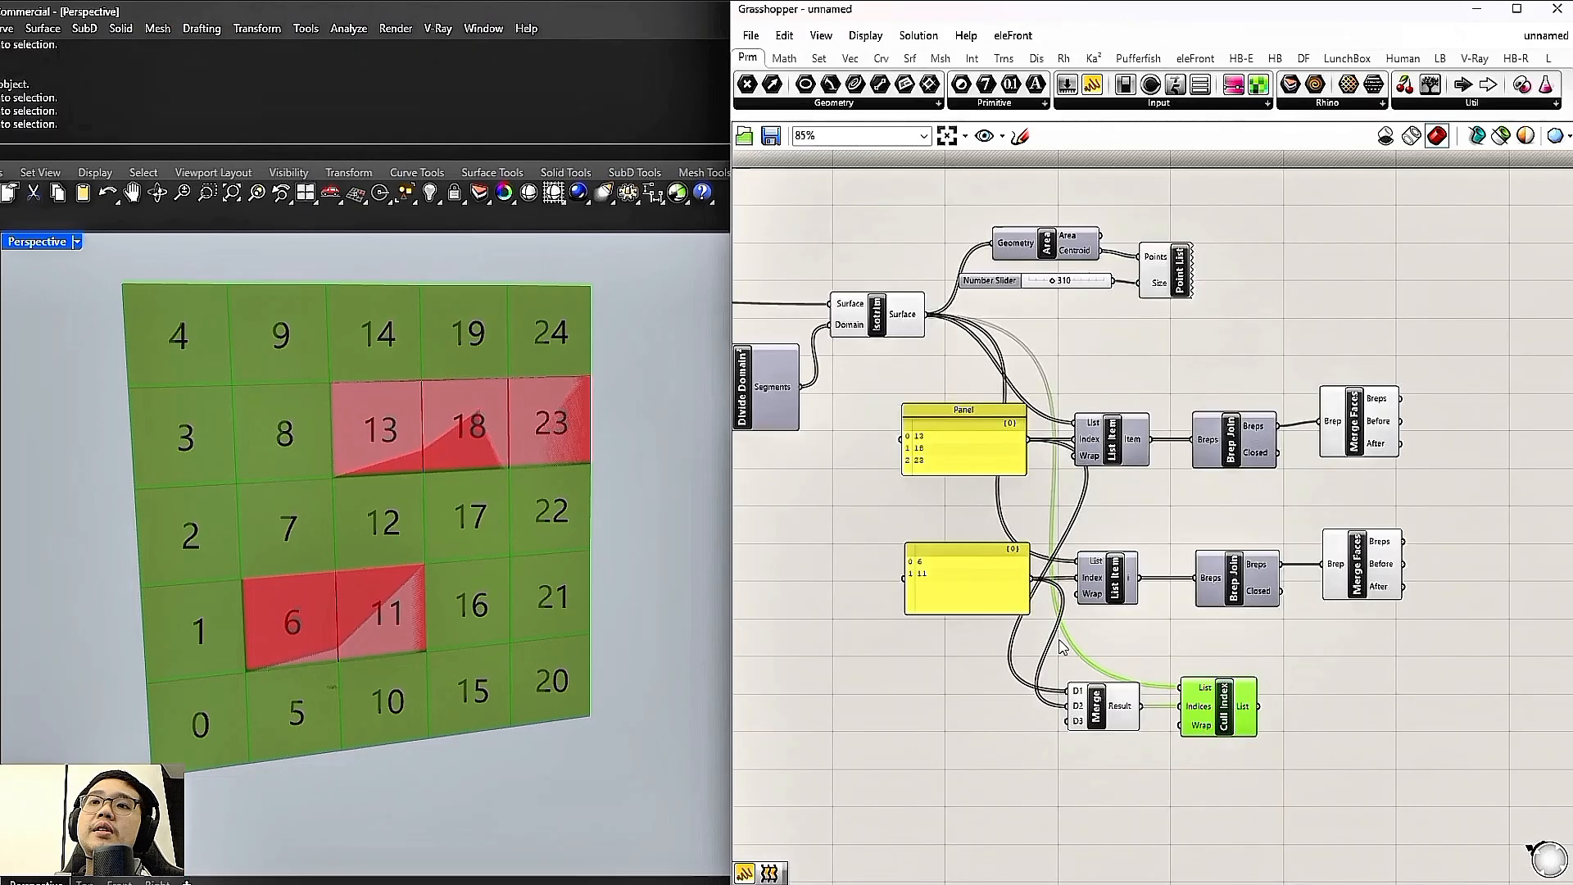
right_drag(1060, 644, 965, 610)
drag(1160, 702, 1123, 678)
click(1257, 656)
click(1214, 667)
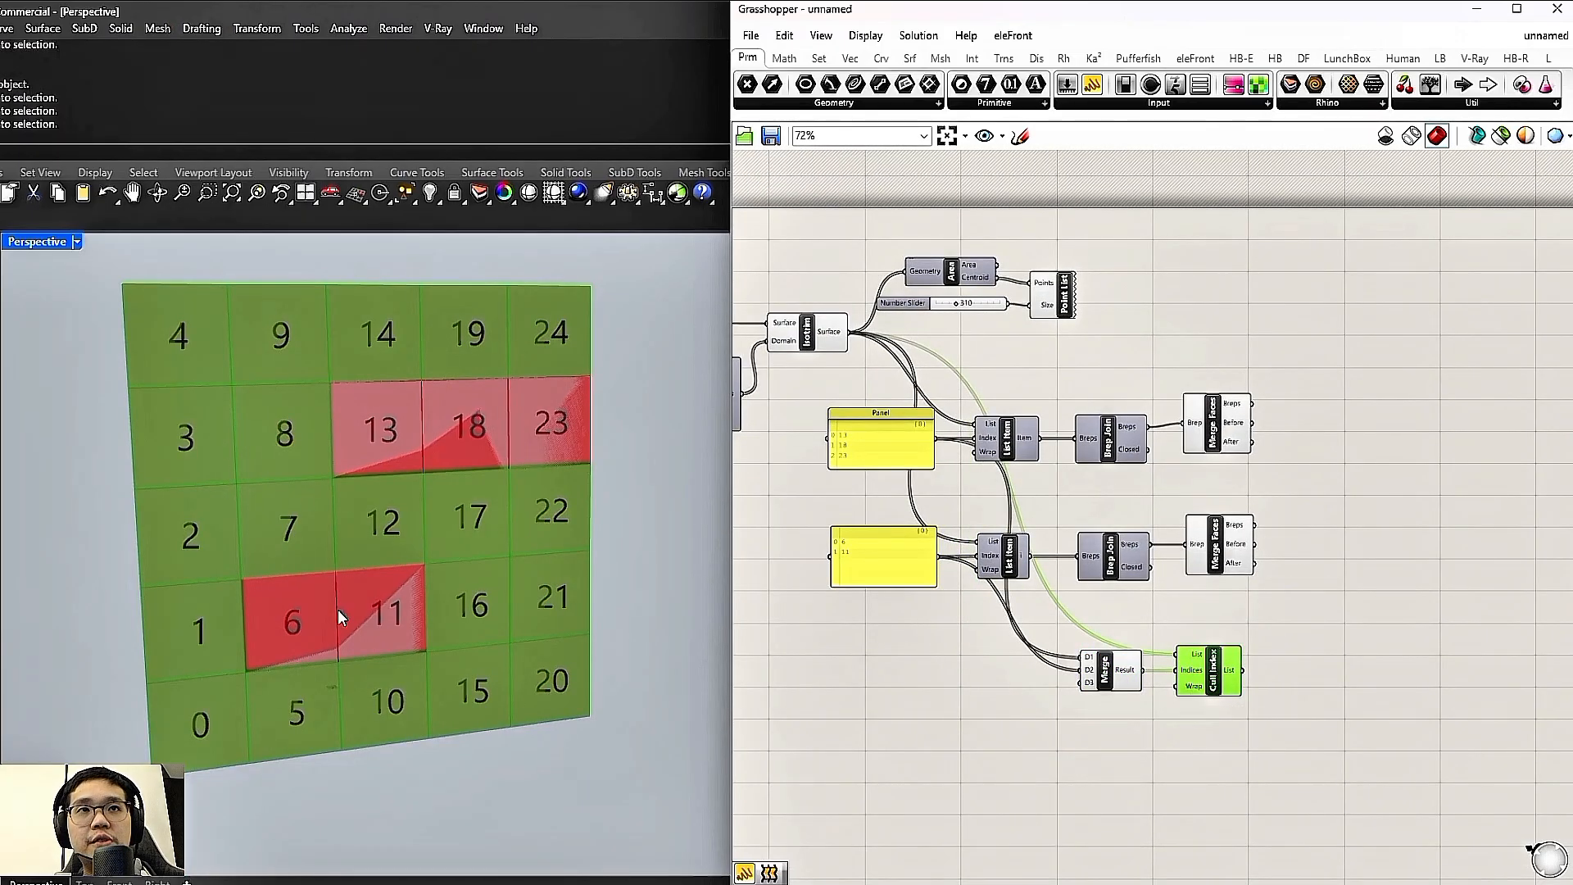
click(1359, 621)
drag(1321, 597, 1177, 397)
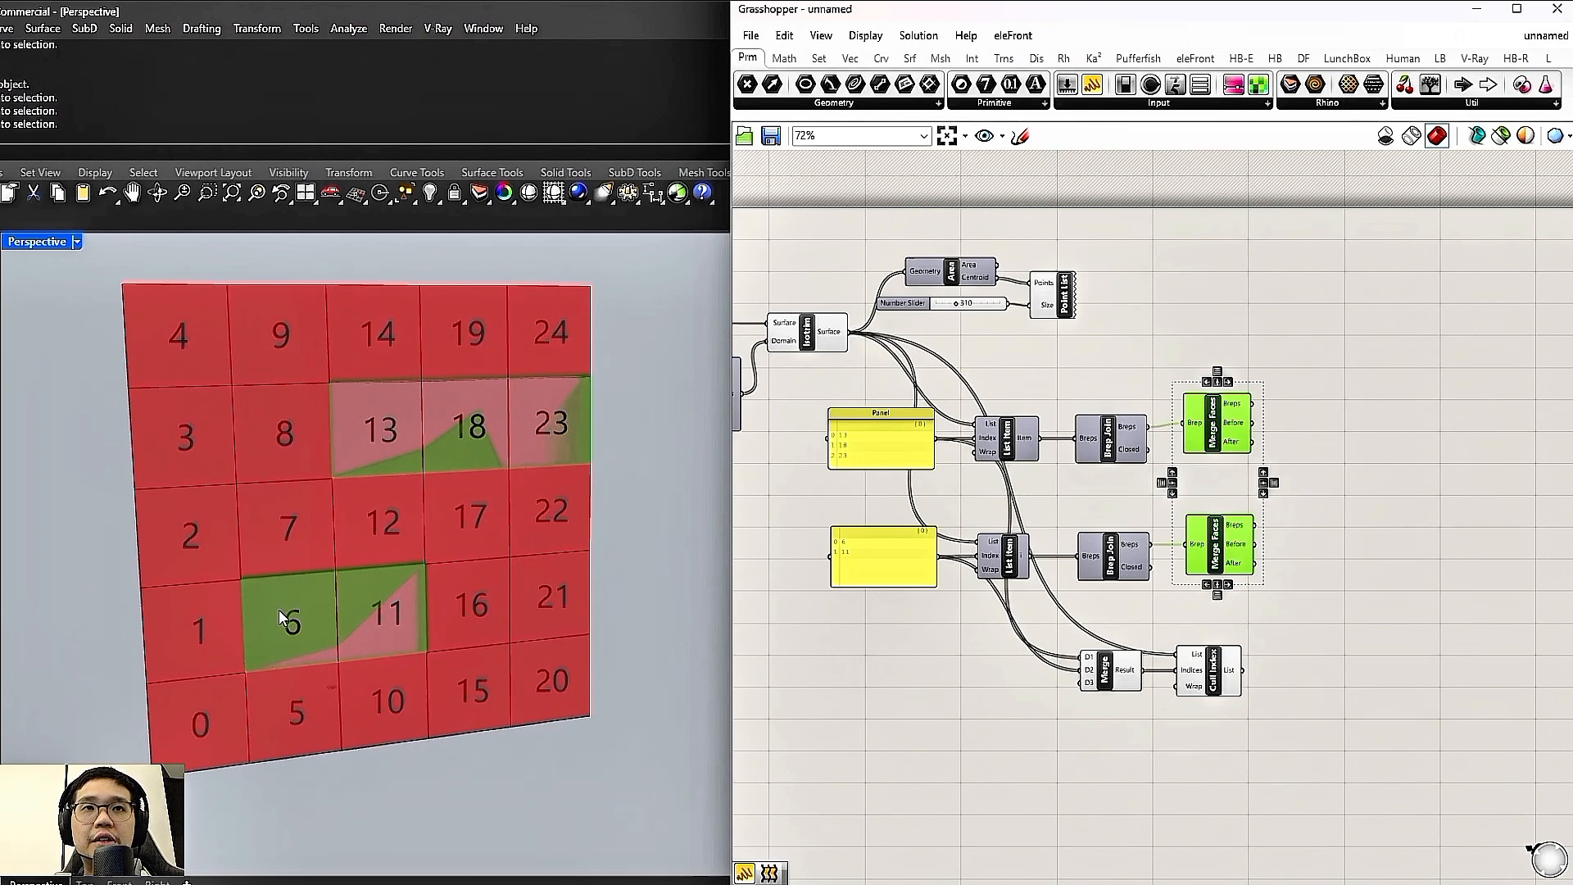
Add a final Merge component and connect both Merge Faces' Breps outputs and Cull Index's List output to D1, D2 and D3
double_click(1234, 497)
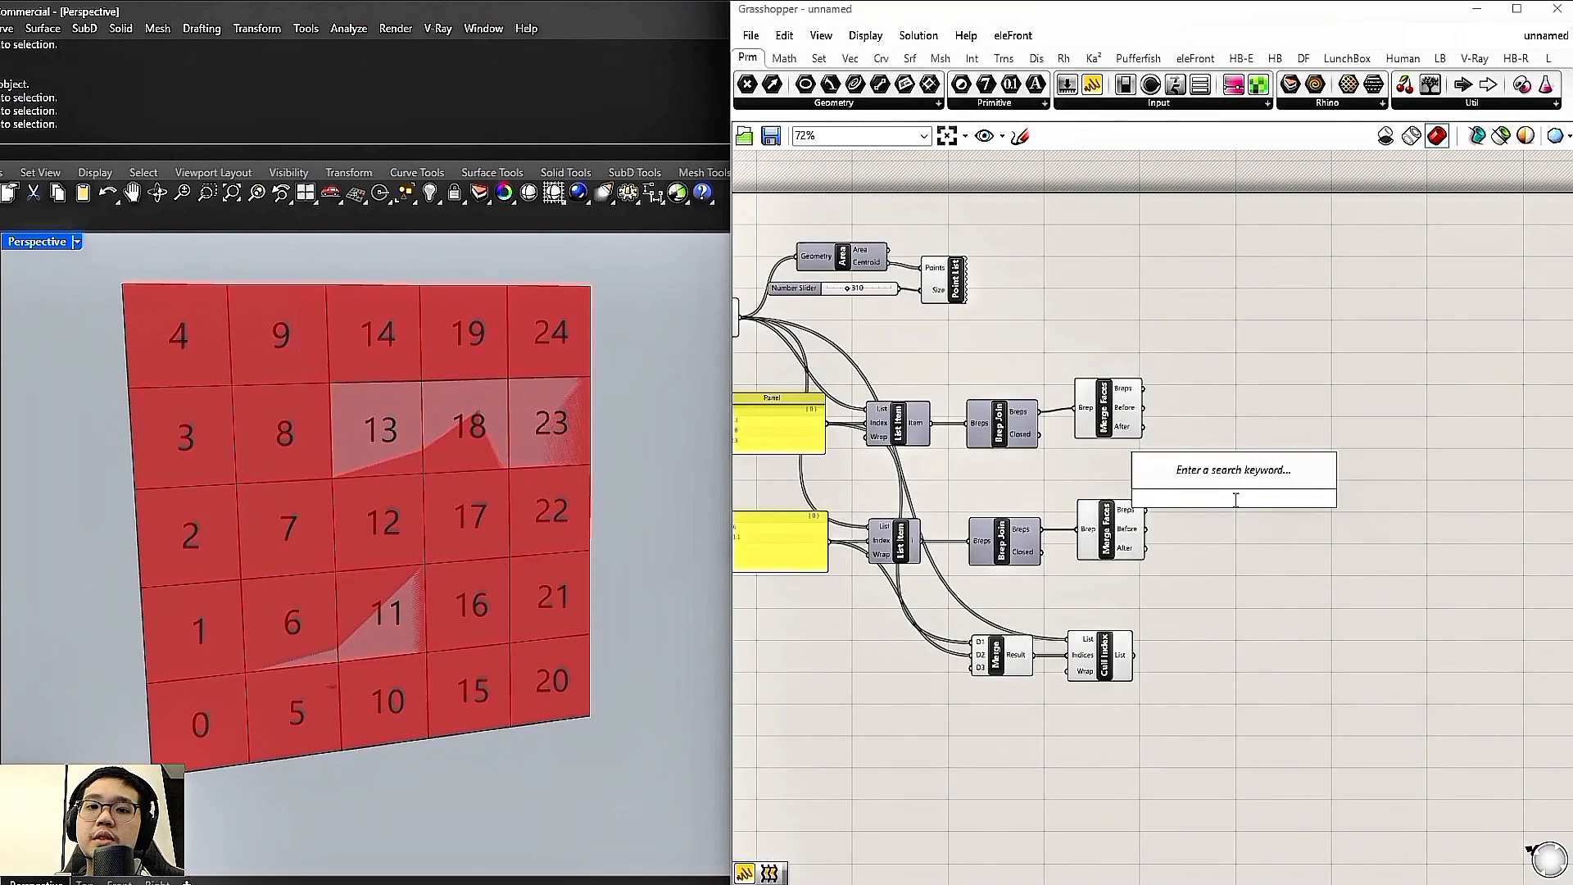
text(mer)
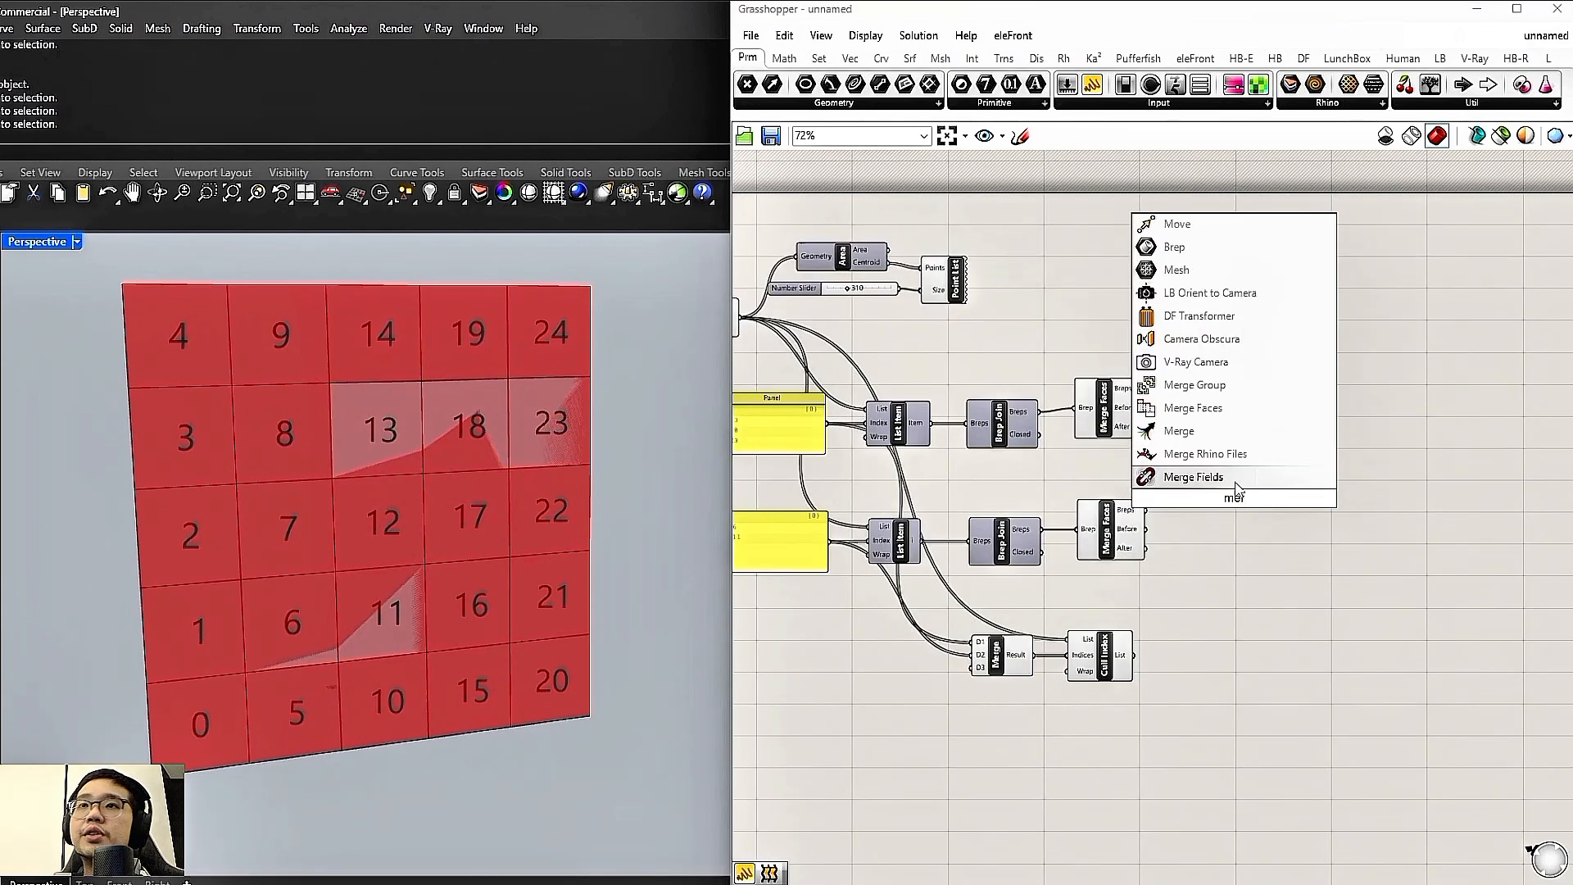
click(1179, 430)
scroll(1225, 476, up, 2)
drag(1118, 358, 1204, 470)
drag(1125, 521, 1204, 502)
drag(1100, 725, 1221, 499)
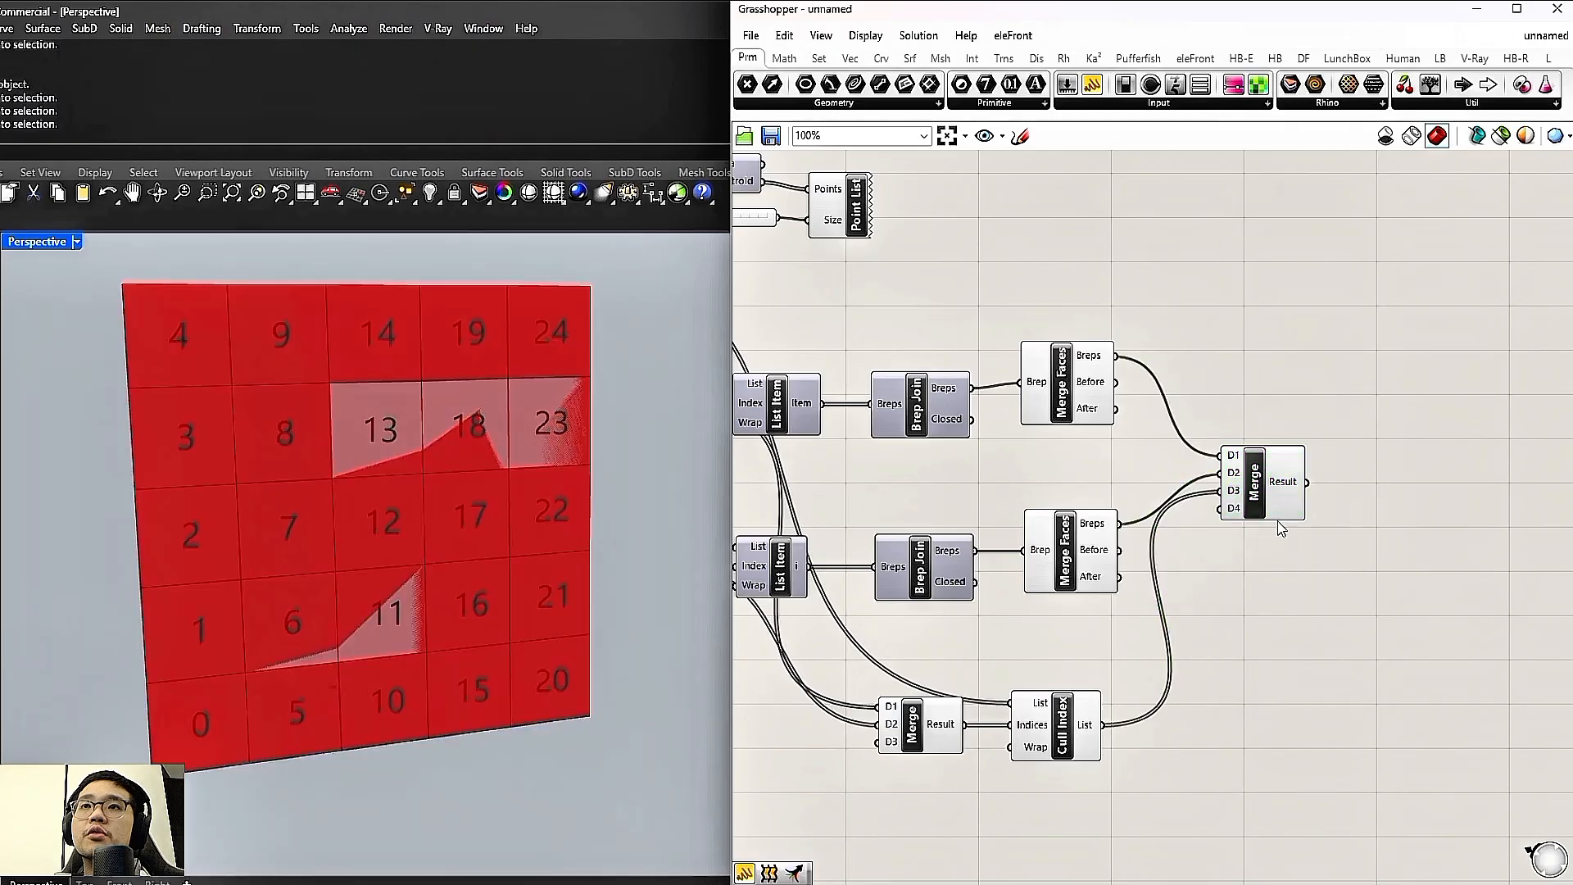
mouse_move(1297, 489)
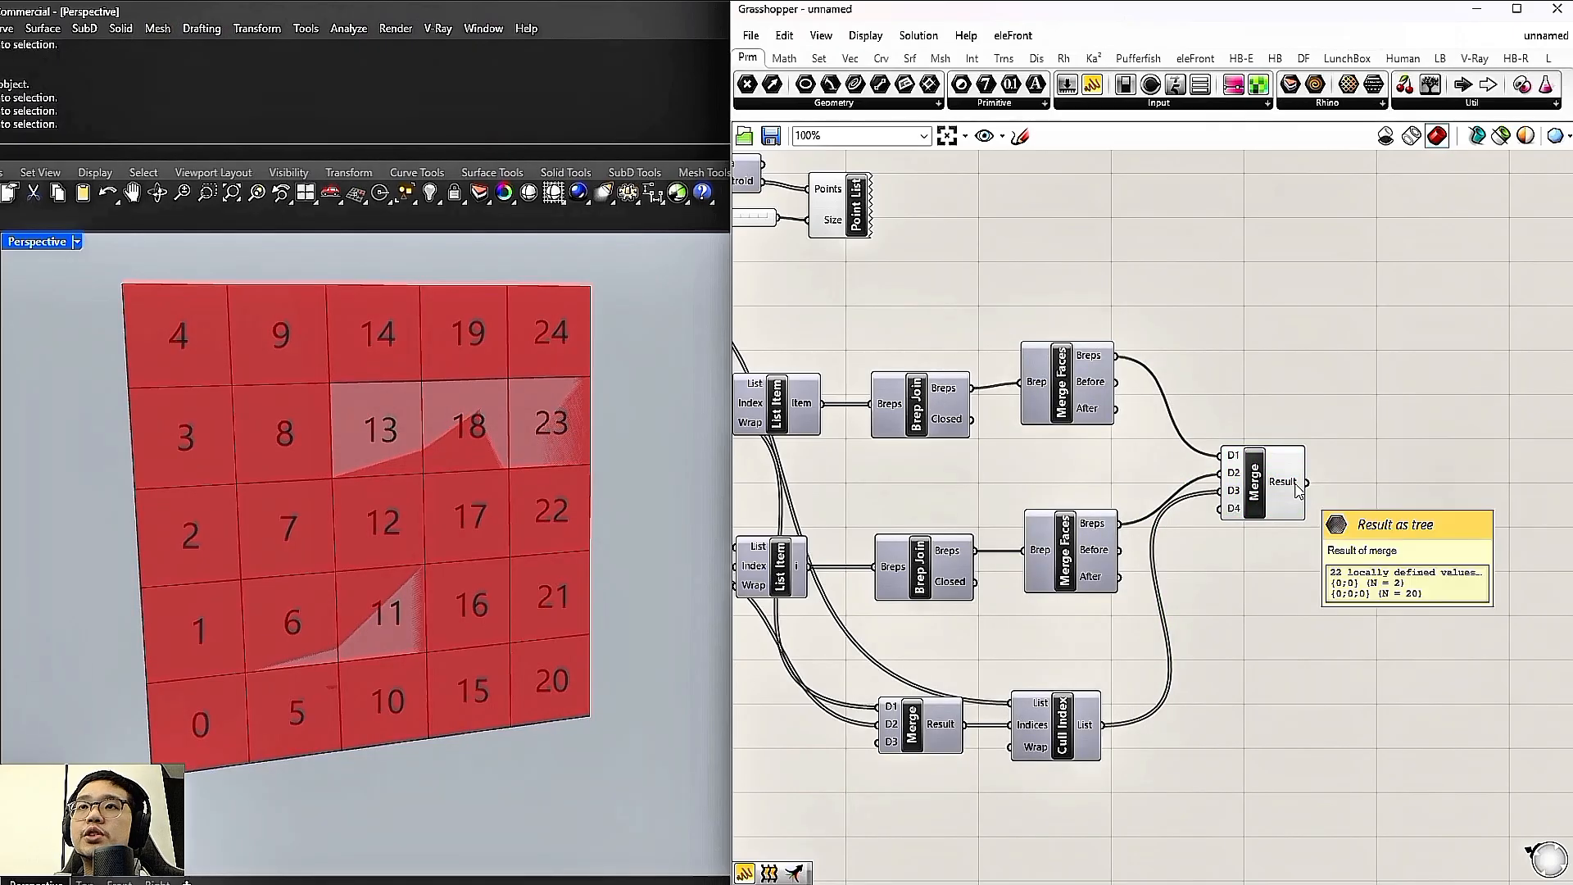
Hide the previews of Isotrim and the other source components, leaving the final Merge geometry and the cell numbers shown
scroll(1296, 489, down, 3)
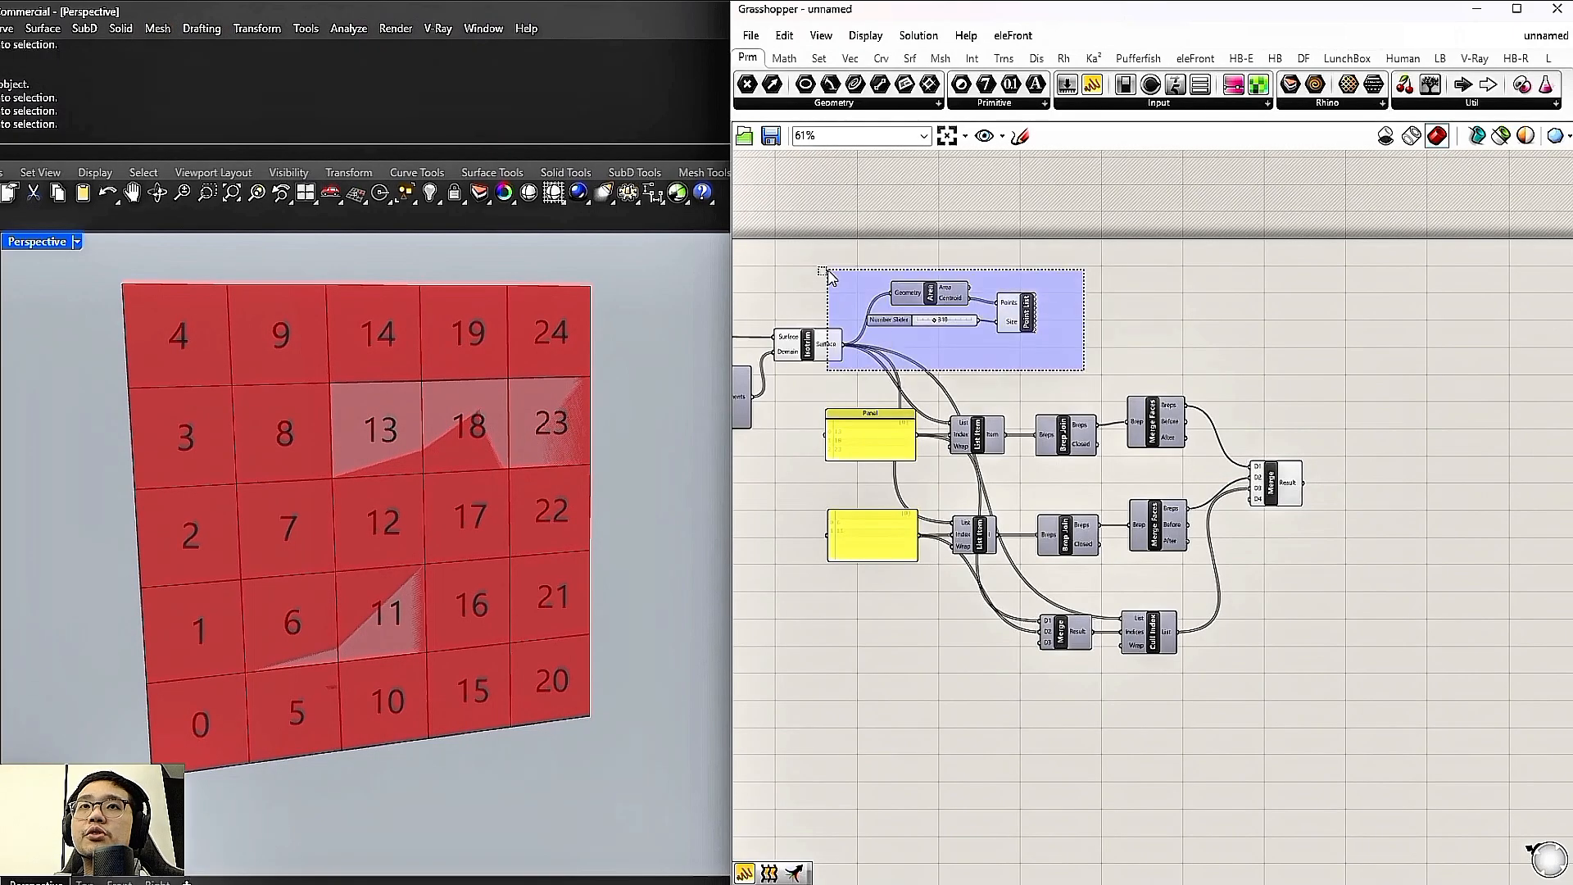
click(794, 351)
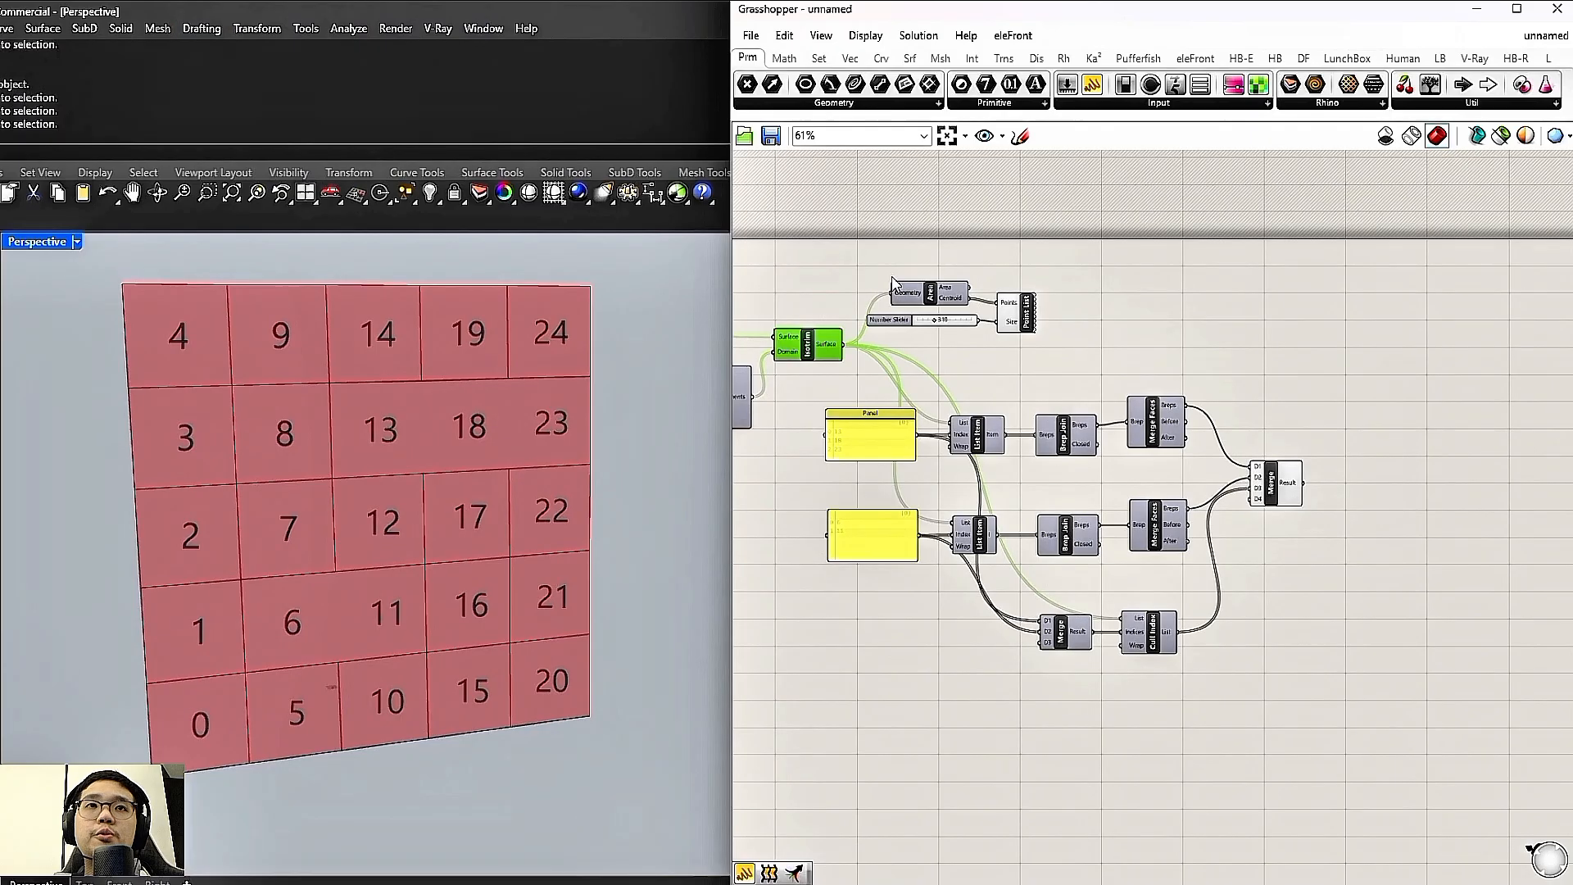
Move the index Merge and Cull Index down, and duplicate the second Panel, List Item, Brep Join and Merge Faces row below itself
scroll(1280, 489, up, 1)
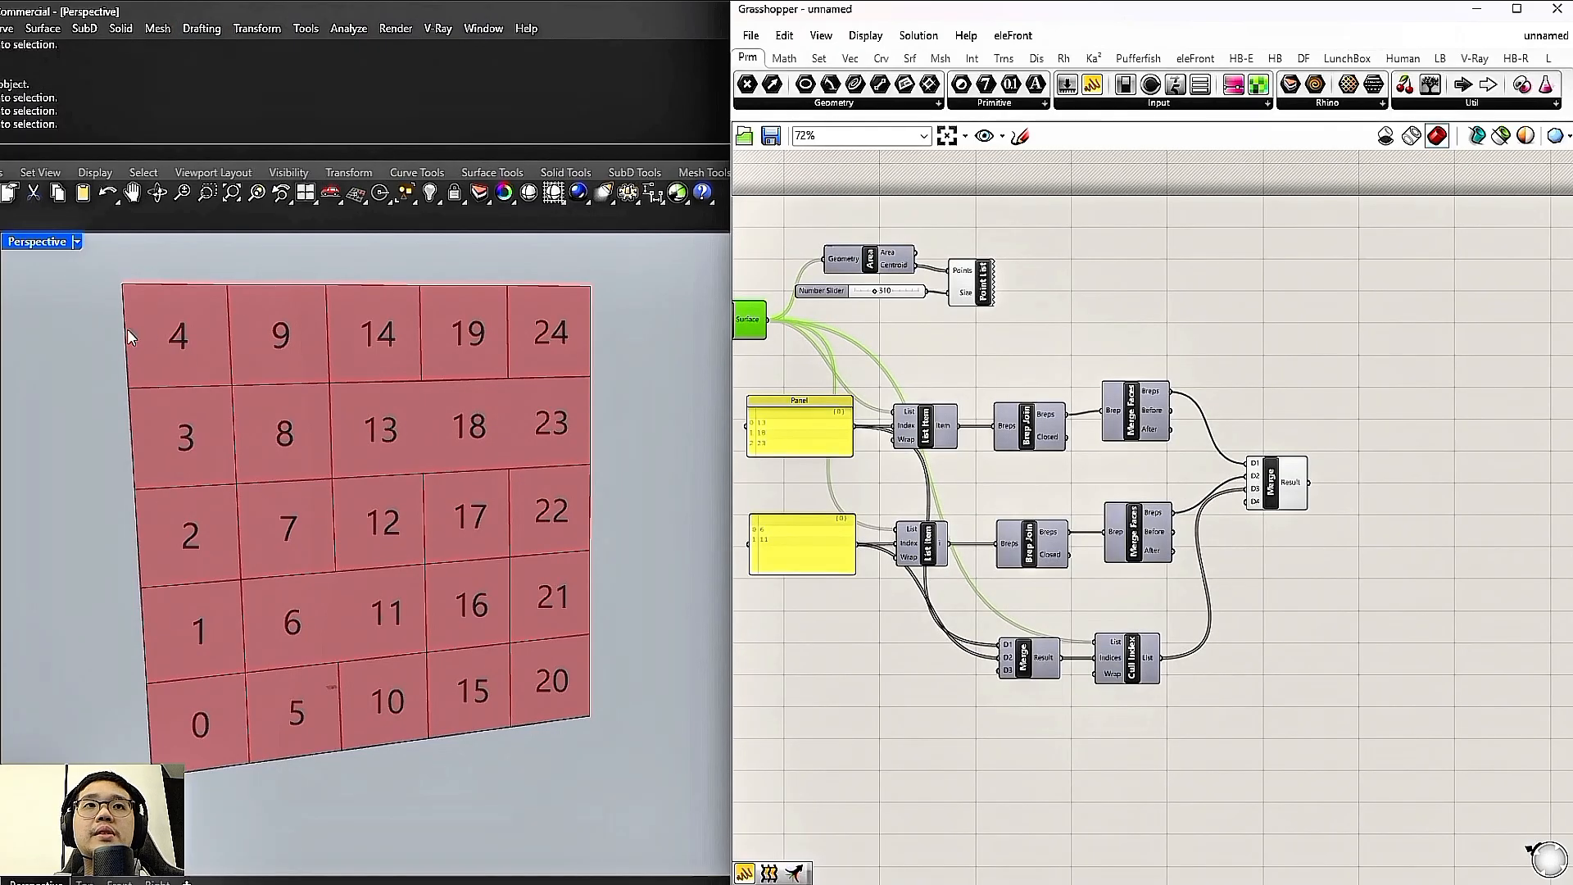
right_drag(274, 614, 431, 549)
right_drag(1228, 591, 1322, 544)
drag(1301, 676, 1128, 709)
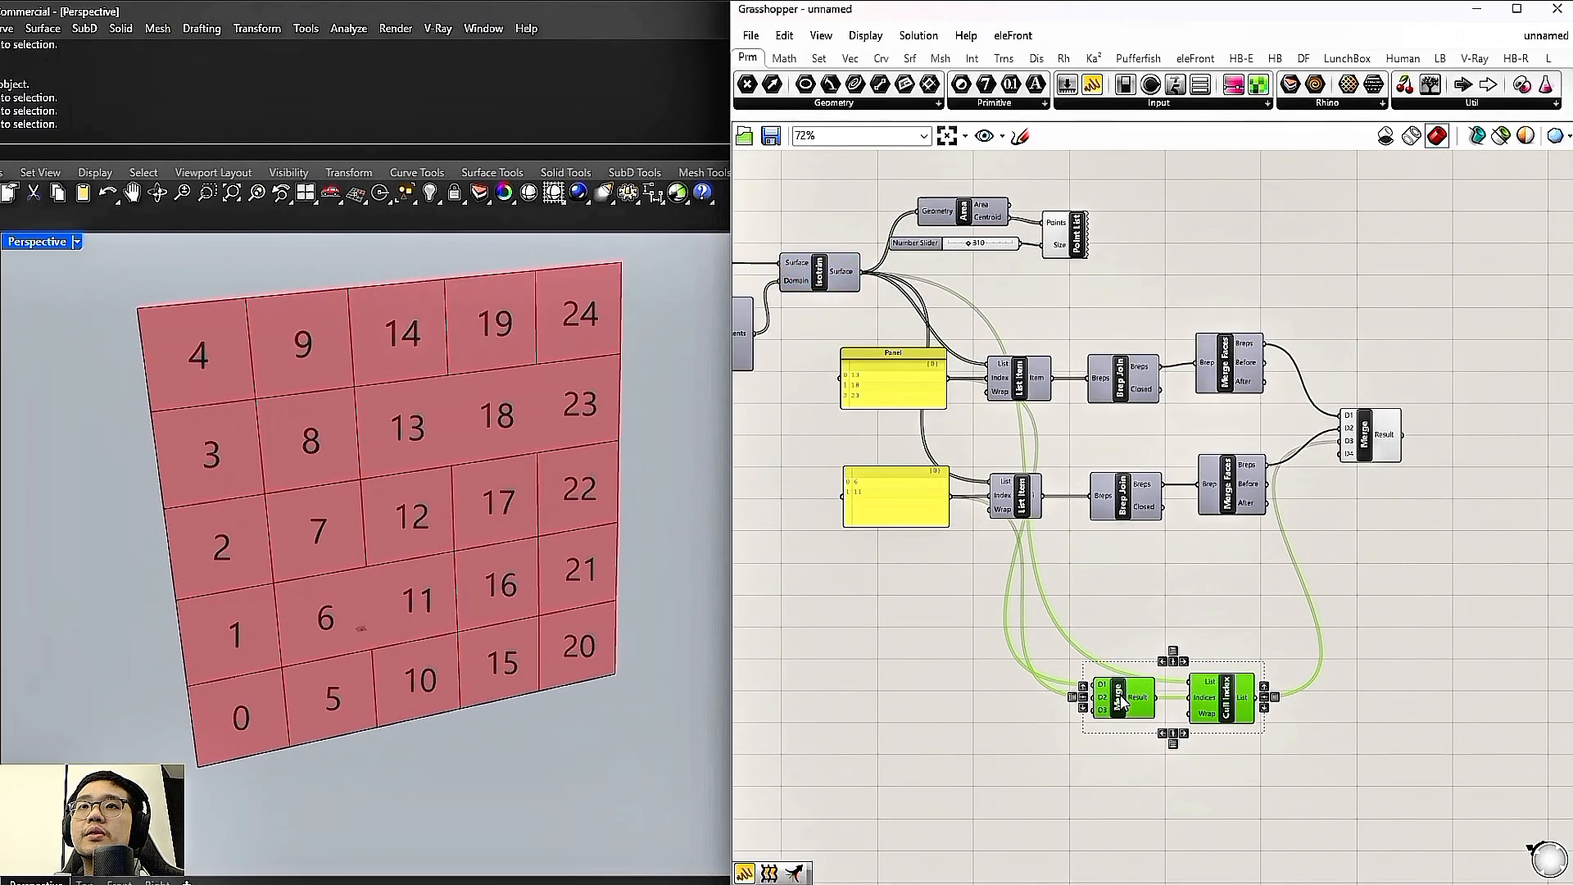
click(1270, 634)
drag(1269, 629, 856, 480)
alt+drag(1211, 497, 1219, 595)
click(1171, 645)
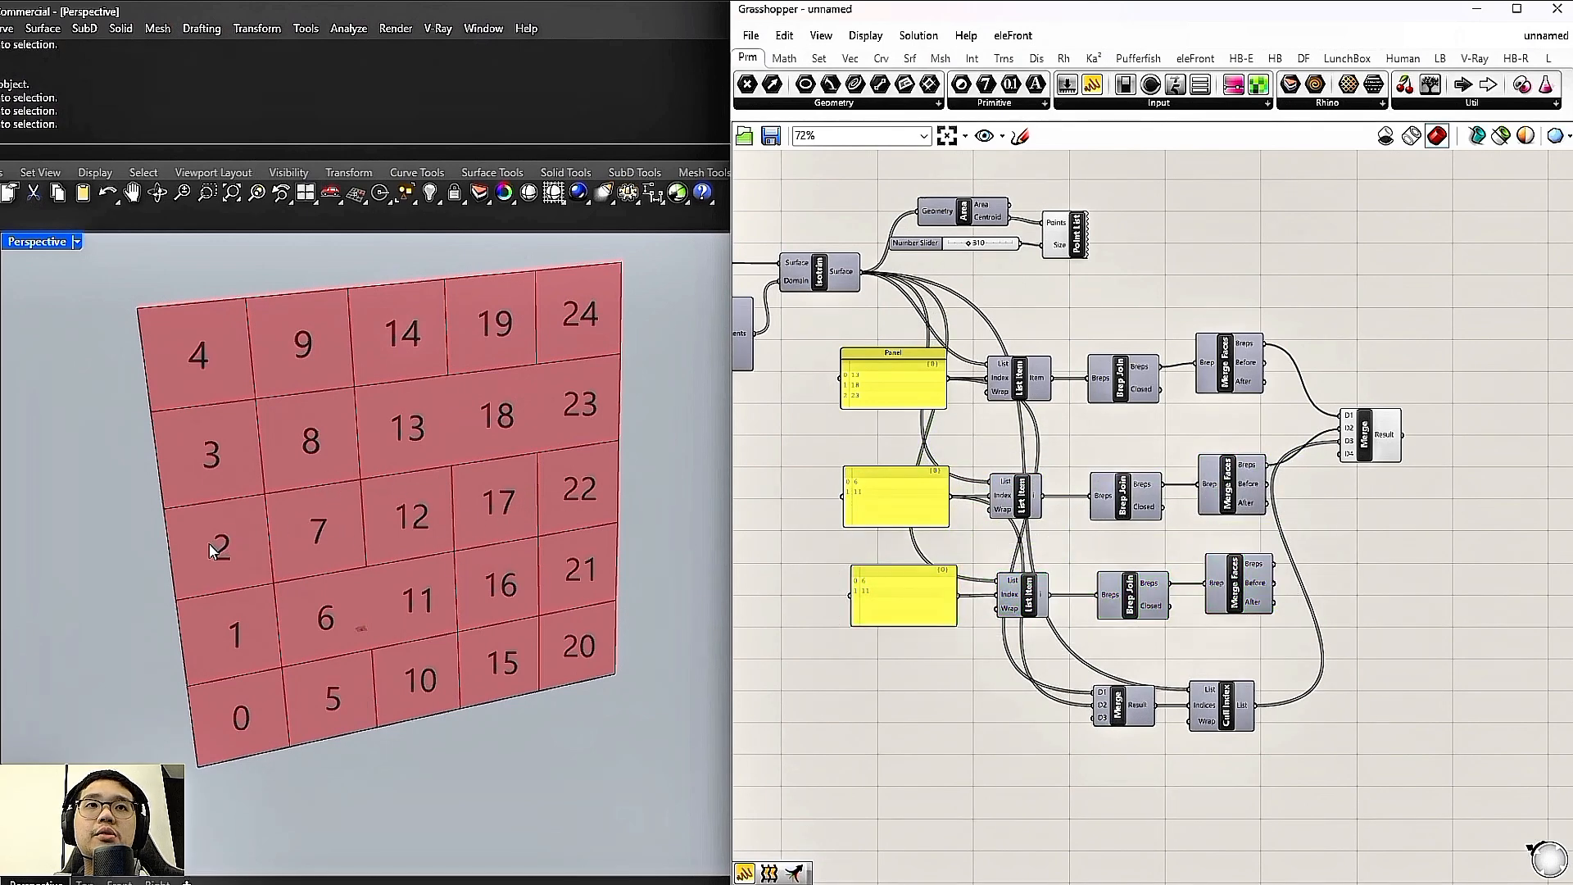
Set the duplicated index panel's contents to 2 and 7 on separate lines
double_click(896, 581)
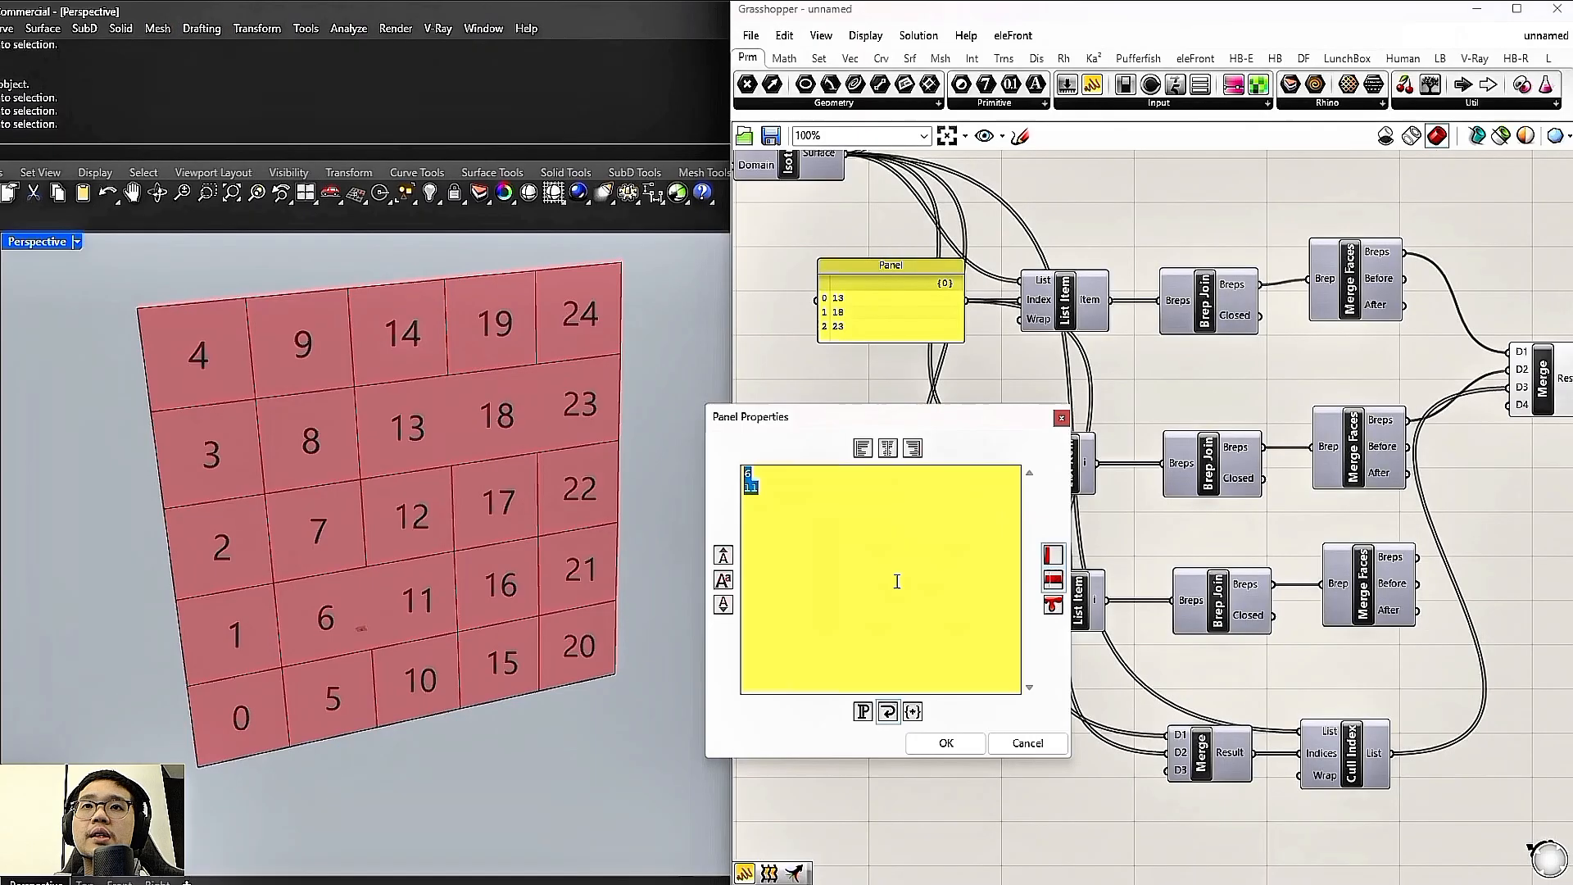
text(77)
click(977, 743)
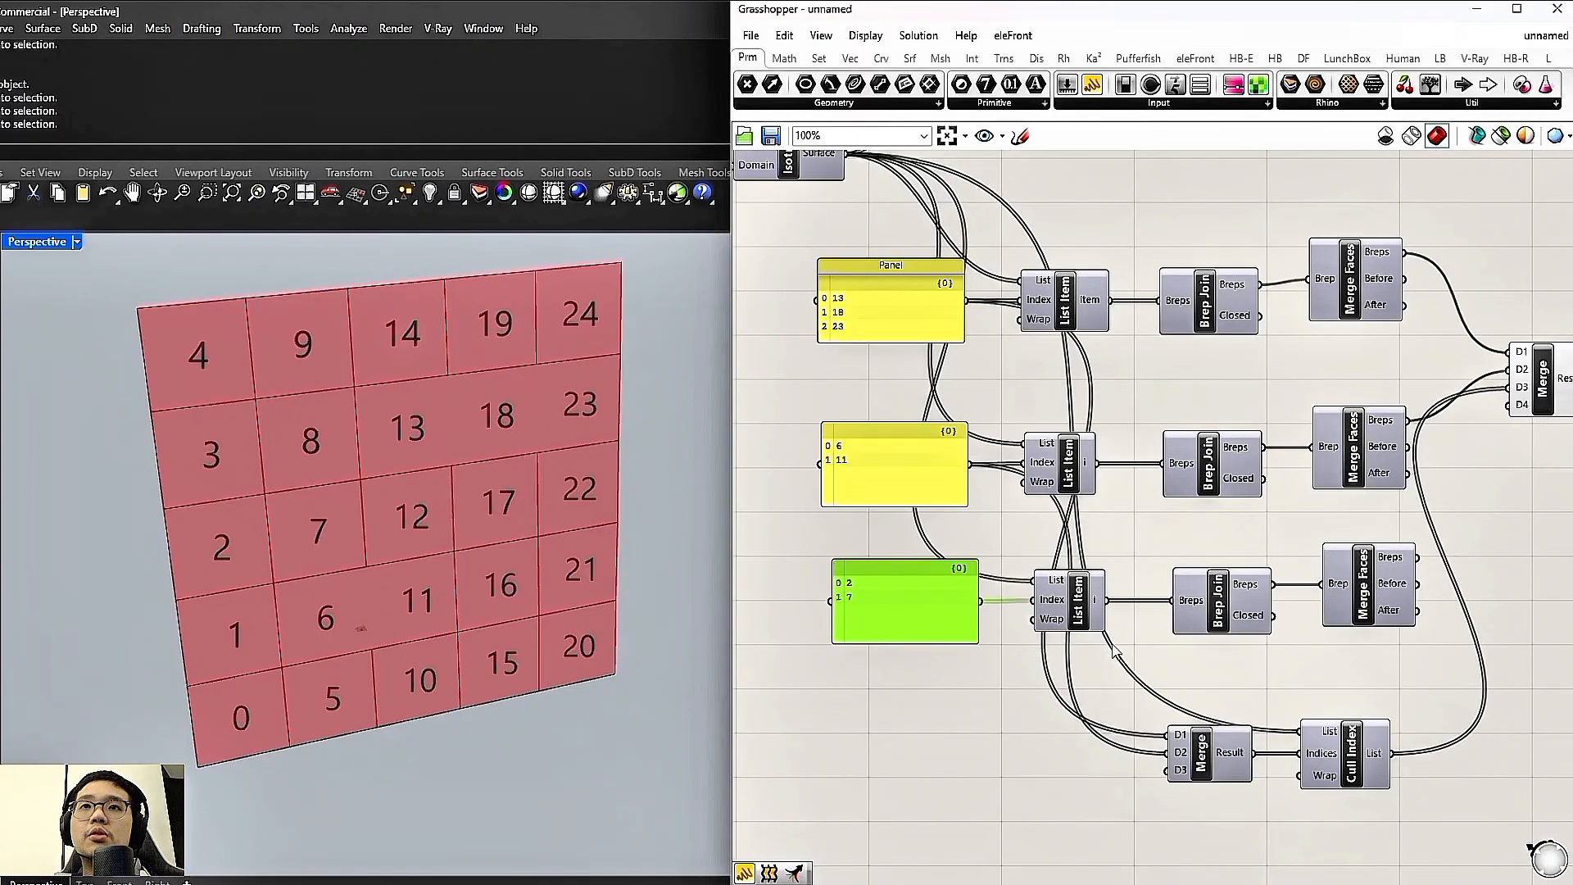
Move the final Merge slightly away, and connect the third index panel to the D3 input of the Merge feeding Cull Index
right_drag(1205, 609, 1093, 620)
drag(1435, 402, 1468, 438)
right_drag(1194, 615, 1231, 565)
click(854, 584)
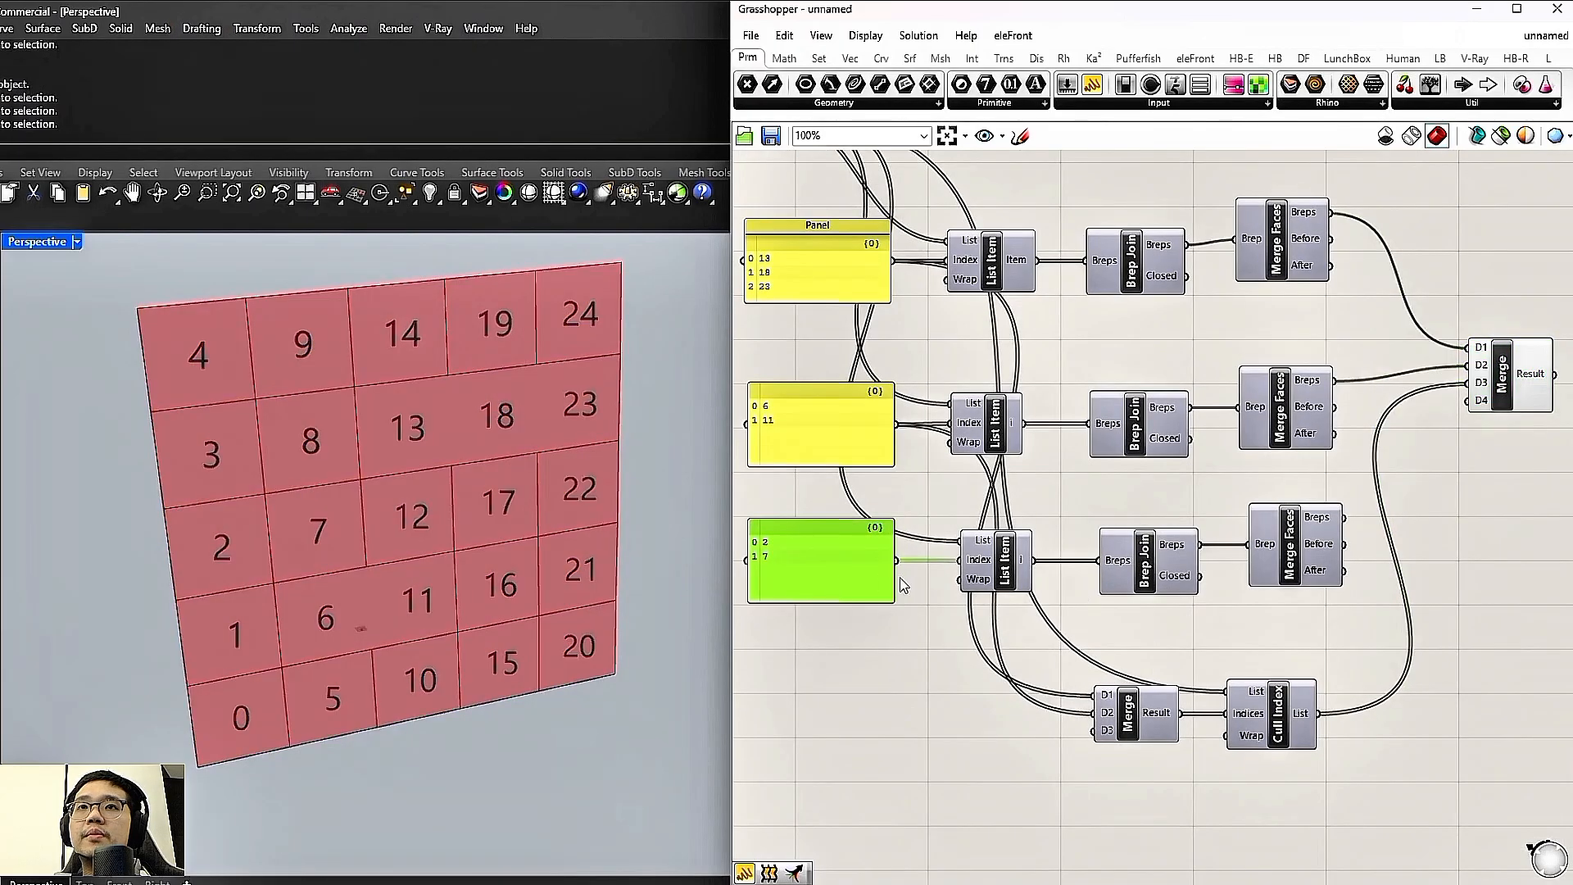
drag(897, 560, 1096, 730)
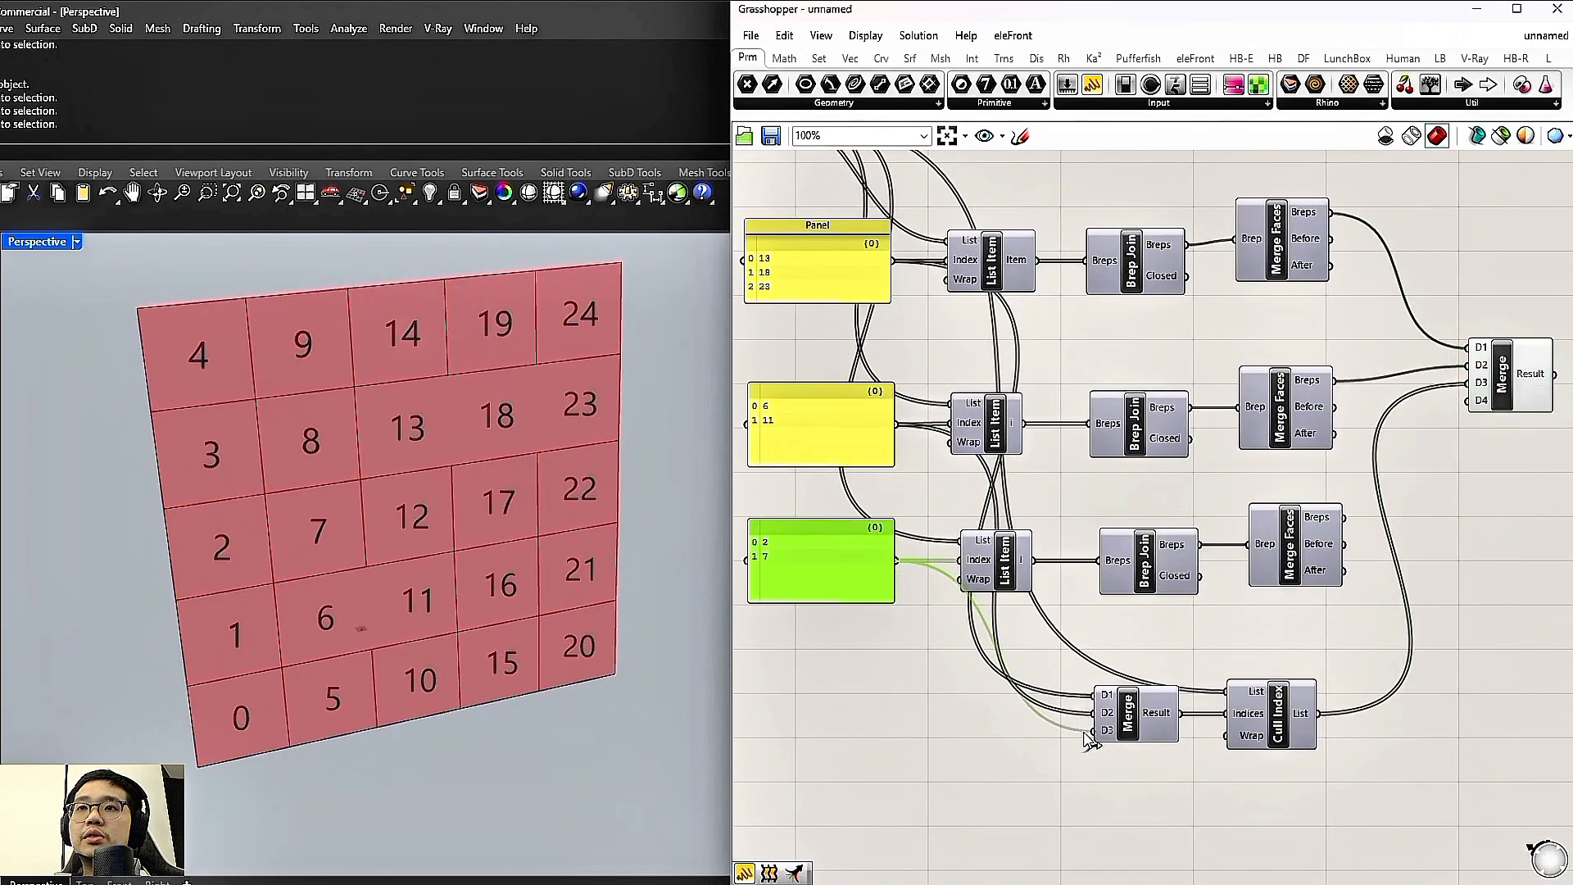
click(1135, 720)
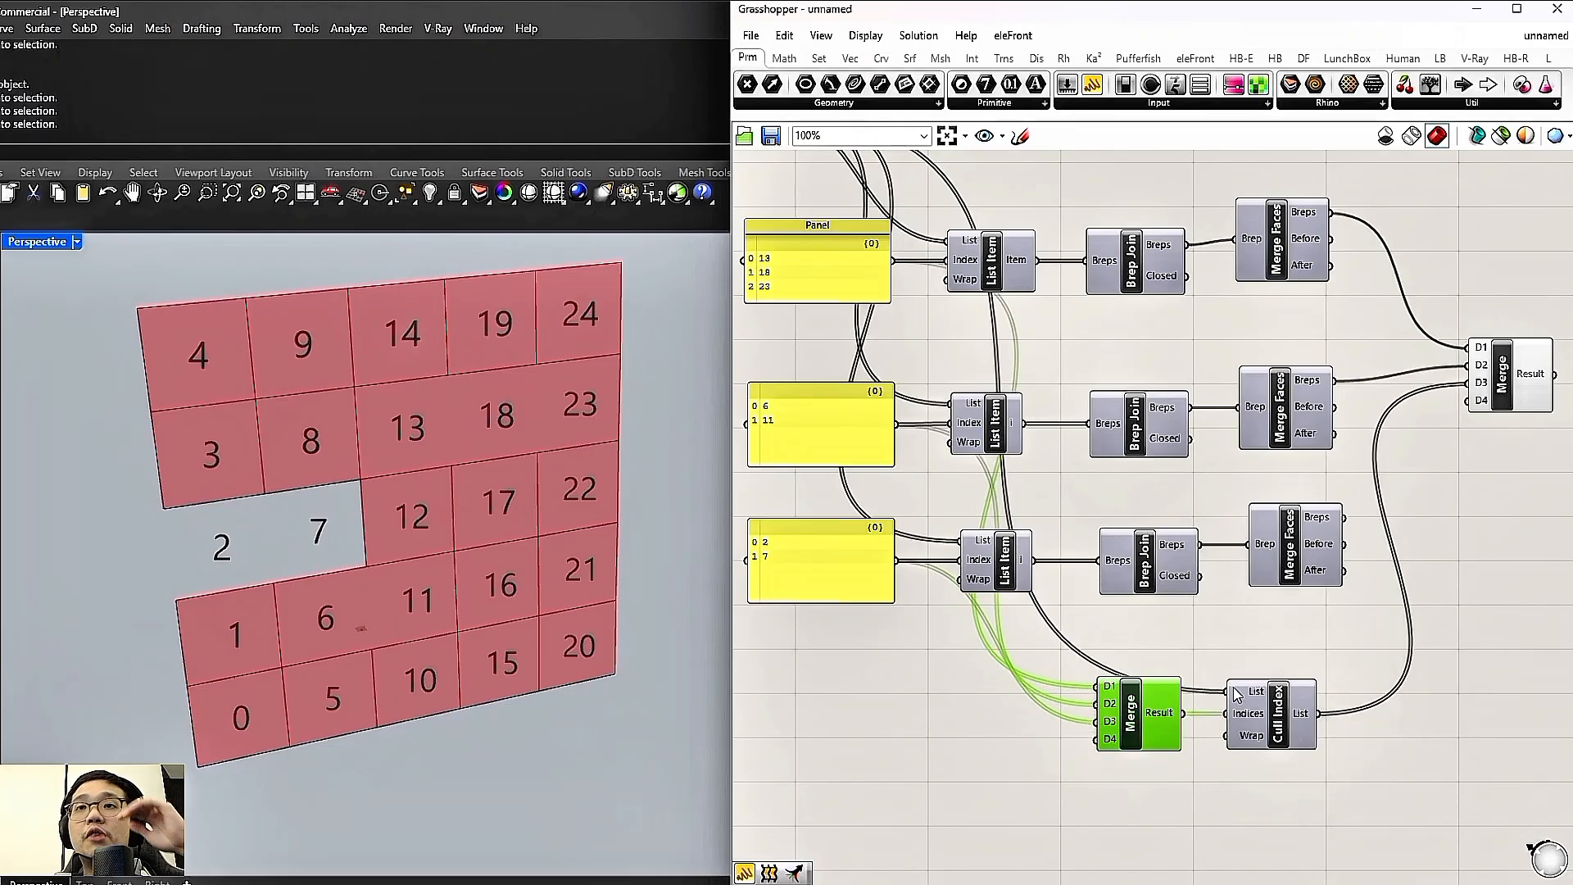
Connect the third Merge Faces' Breps output to the final Merge's D4 input
right_drag(1266, 654, 1227, 652)
drag(1303, 516, 1430, 399)
click(1490, 385)
click(1484, 612)
scroll(1188, 557, down, 1)
mouse_move(333, 532)
right_down()
mouse_move(401, 501)
mouse_move(378, 547)
mouse_move(344, 536)
right_up()
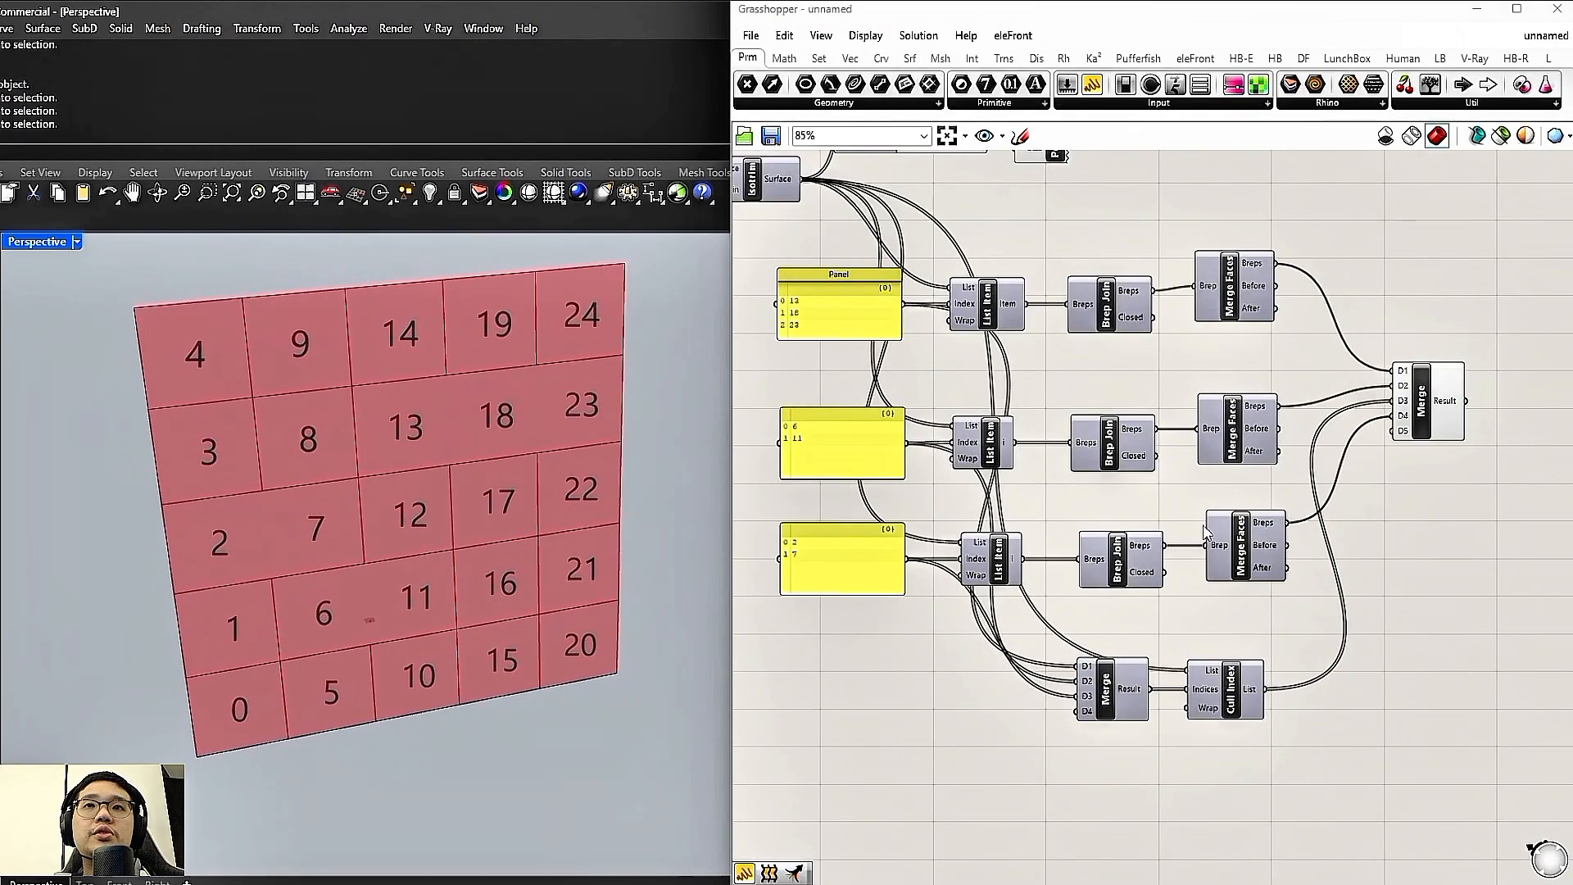
Place a copy of the Area, Number Slider and Point List group beyond the final Merge
scroll(1225, 526, down, 2)
scroll(1304, 524, up, 1)
drag(1269, 721, 1081, 662)
drag(1108, 668, 1122, 647)
click(1380, 588)
right_drag(1388, 587, 1225, 581)
click(1216, 419)
scroll(1179, 505, down, 3)
scroll(1166, 639, down, 3)
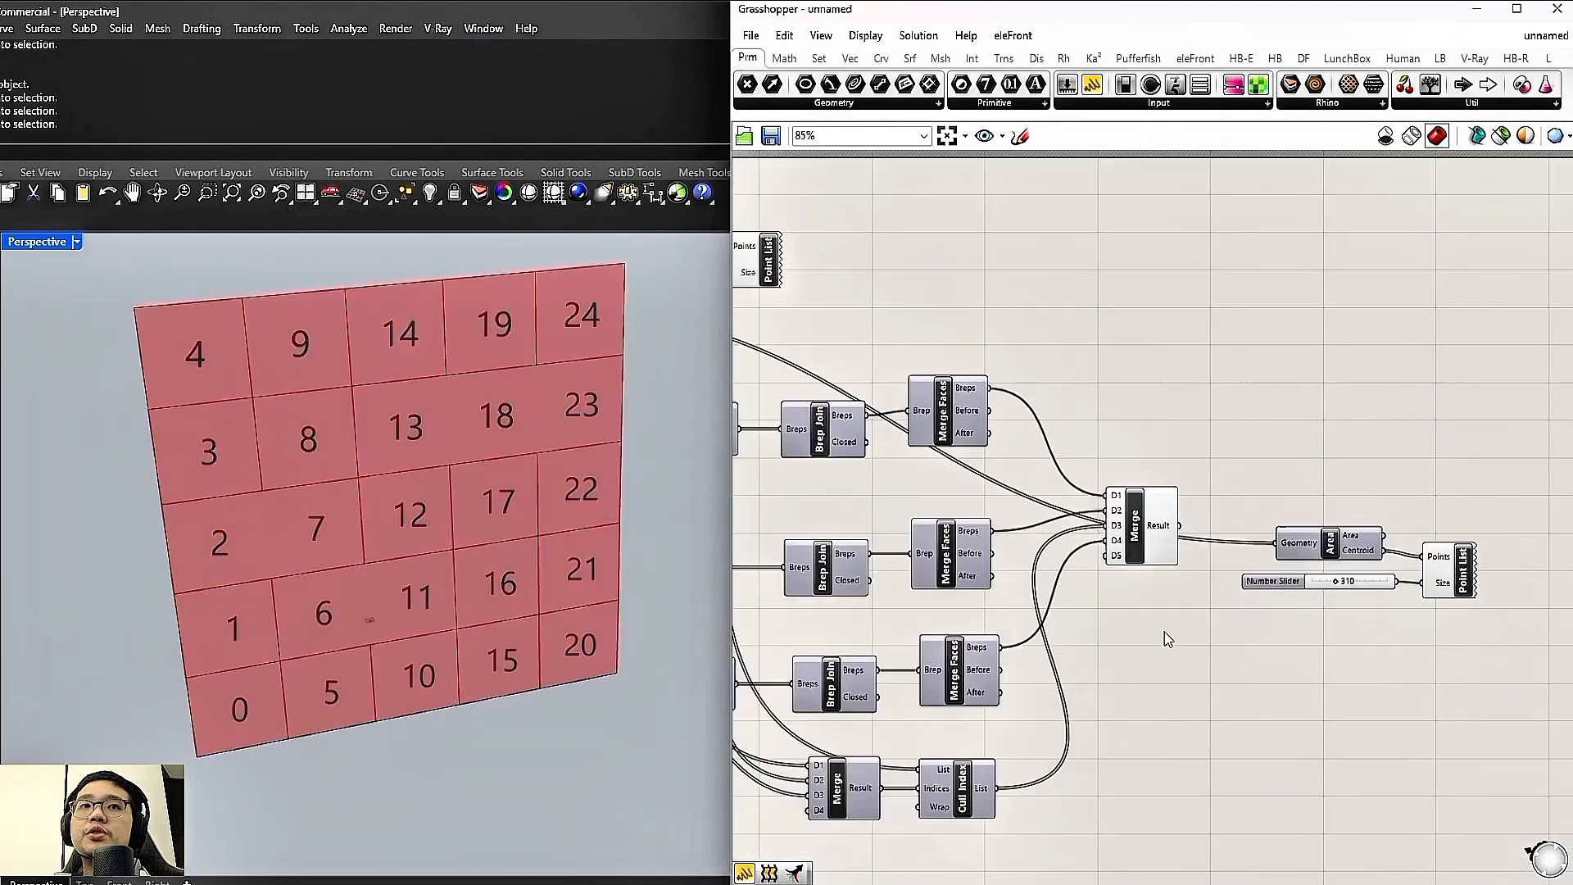
right_drag(1166, 639, 1355, 649)
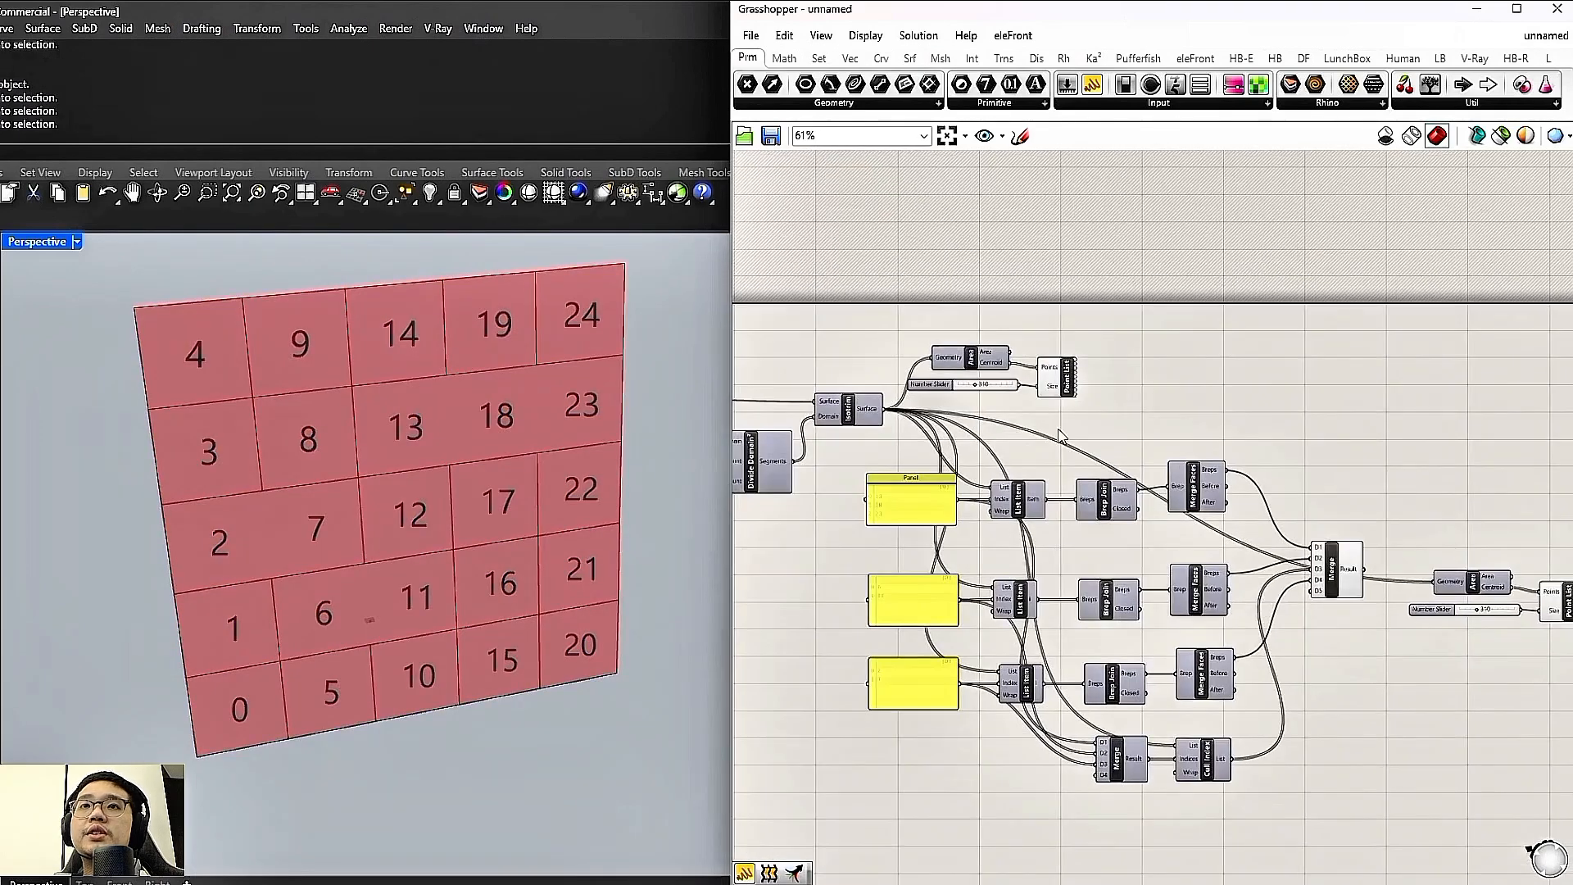
Turn off the preview of the original Point List attached to Isotrim's cells
scroll(1059, 436, up, 3)
click(1063, 365)
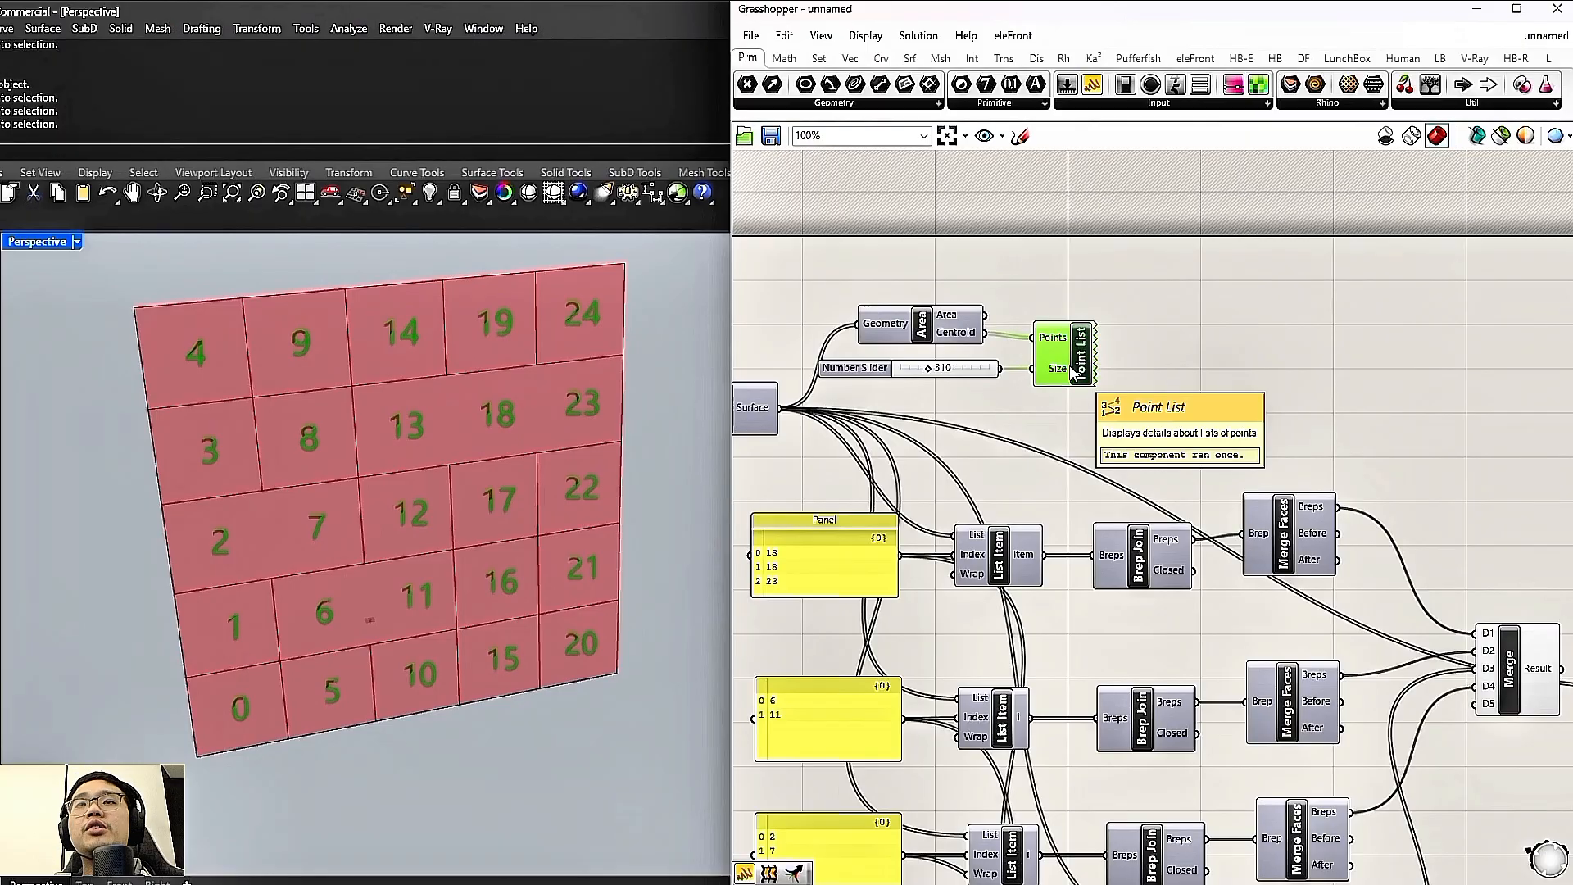
drag(1156, 418, 951, 311)
right_drag(1151, 304, 1156, 304)
right_click(1176, 319)
click(1236, 351)
right_drag(1360, 379, 1273, 327)
scroll(1266, 346, down, 1)
click(1267, 366)
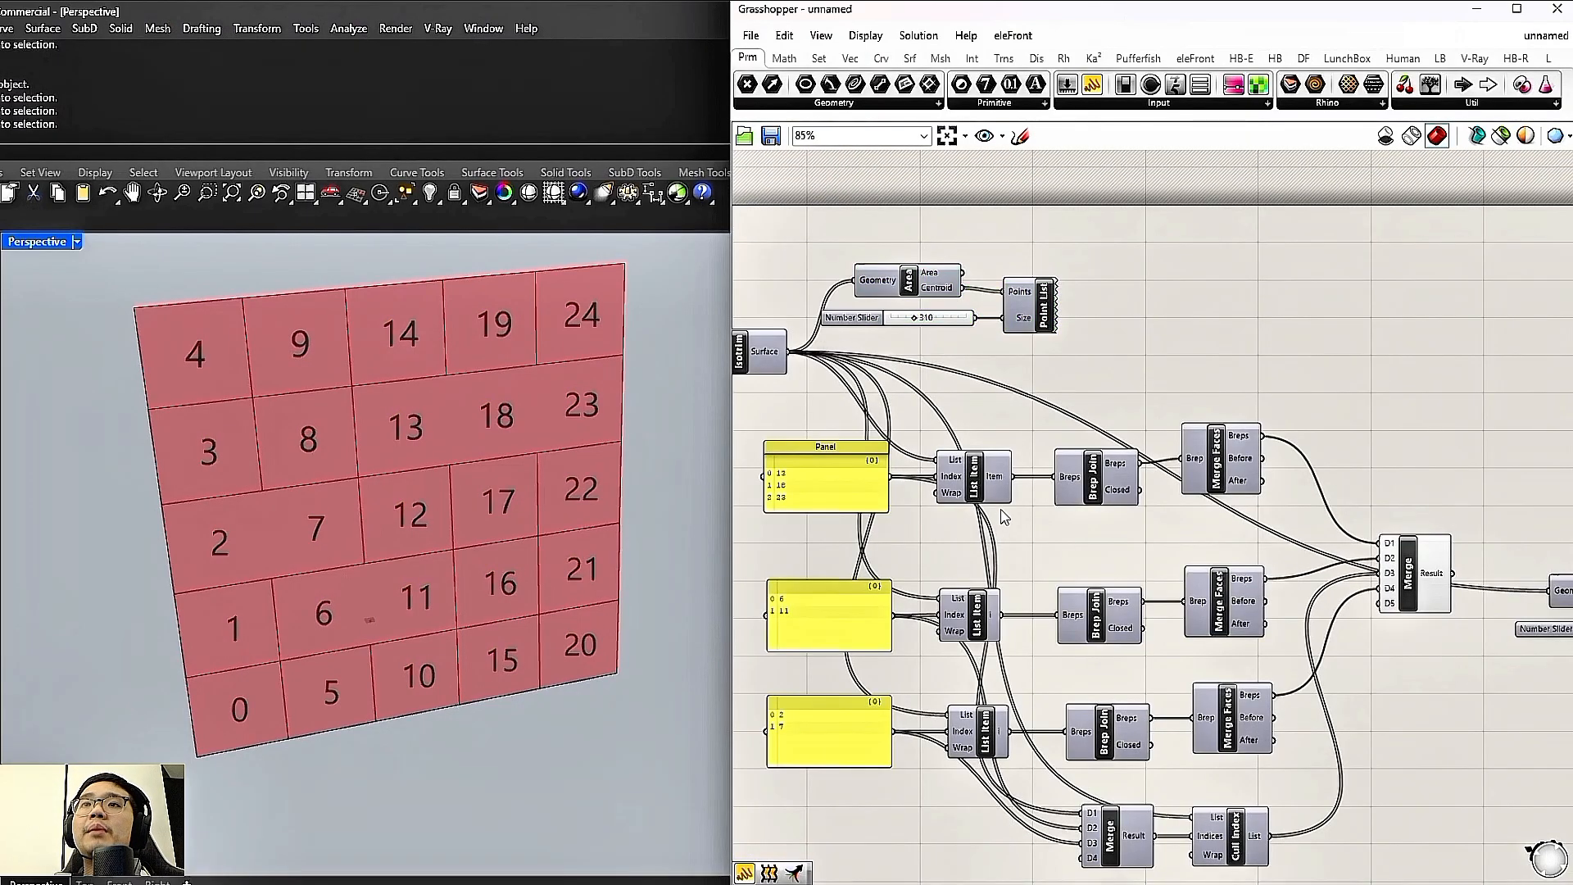
Connect the final Merge's Result to the copied Area's Geometry input, replacing the Isotrim wire, and move the numbering components closer
right_drag(1062, 524, 1065, 429)
right_drag(1313, 634, 965, 608)
scroll(1101, 476, up, 2)
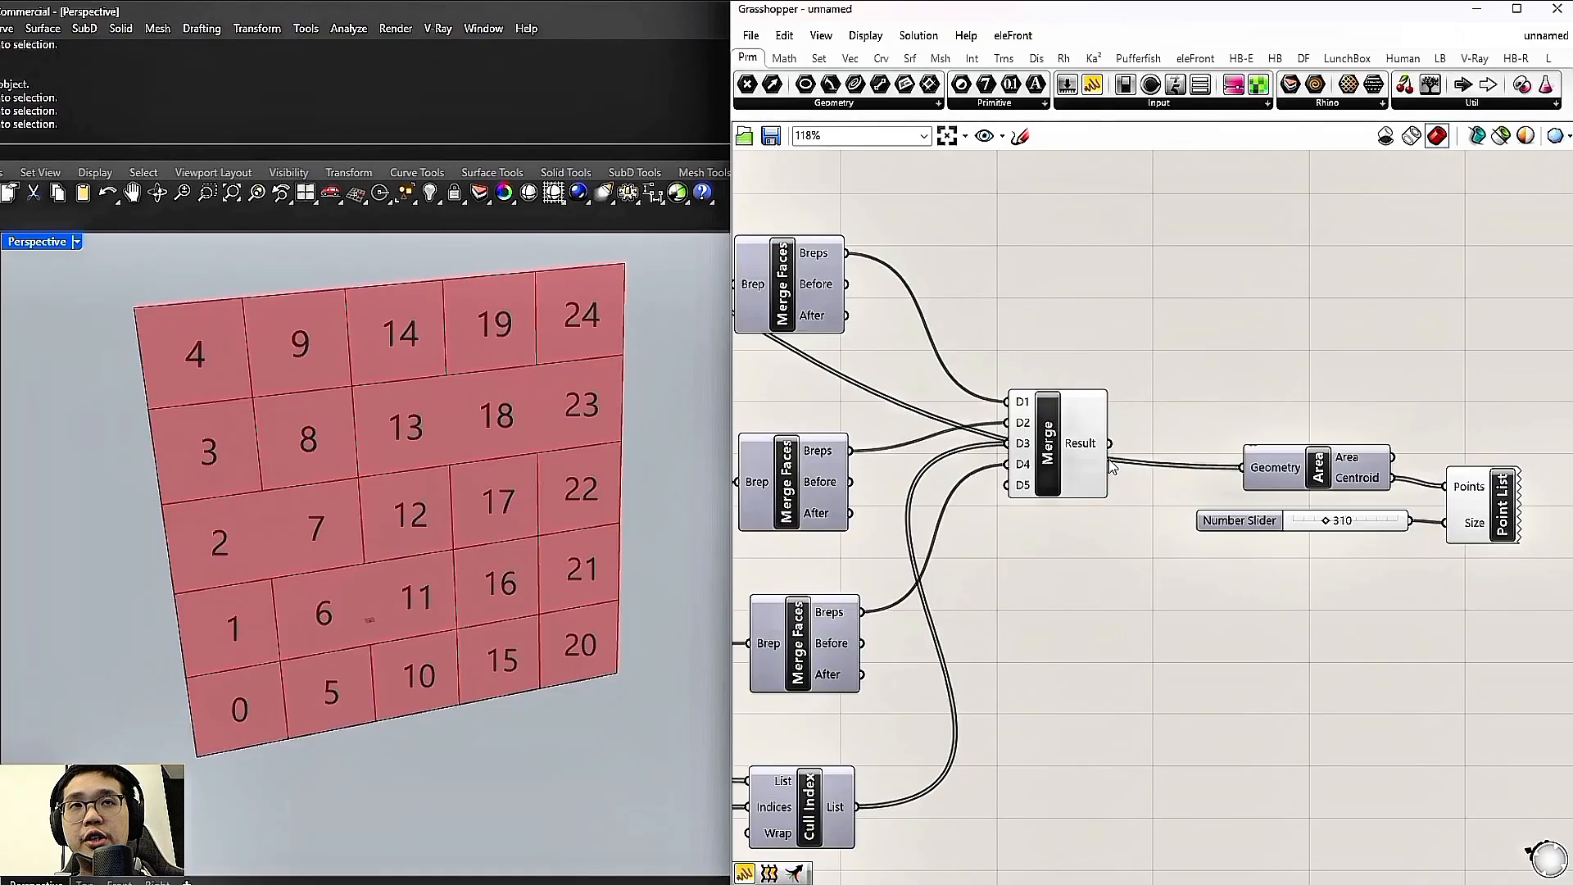
drag(1112, 467, 1078, 472)
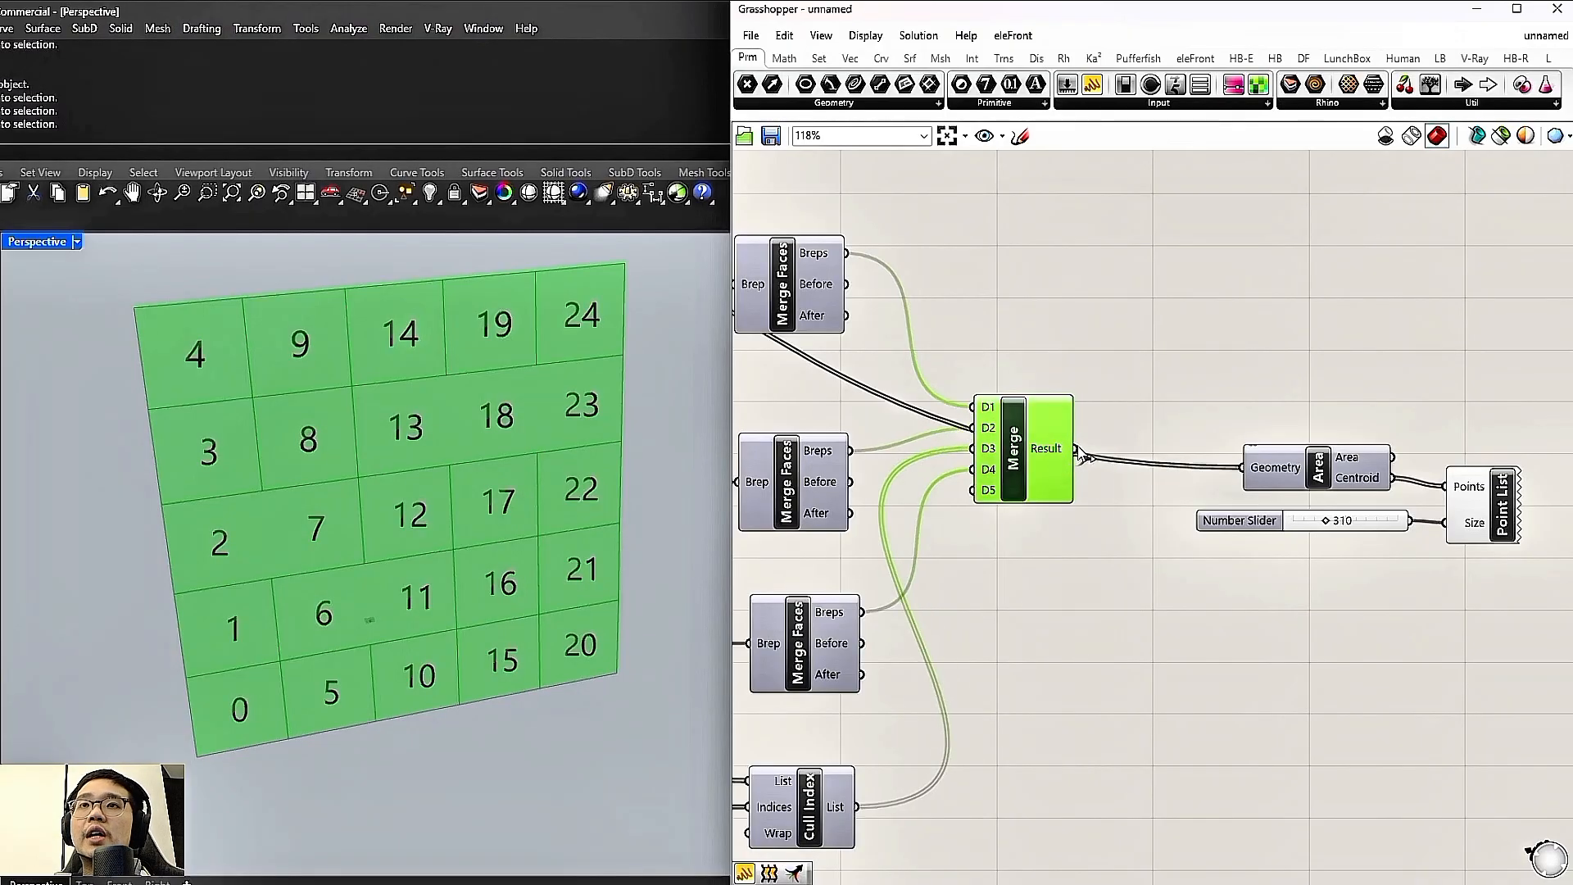
drag(1276, 448, 1259, 434)
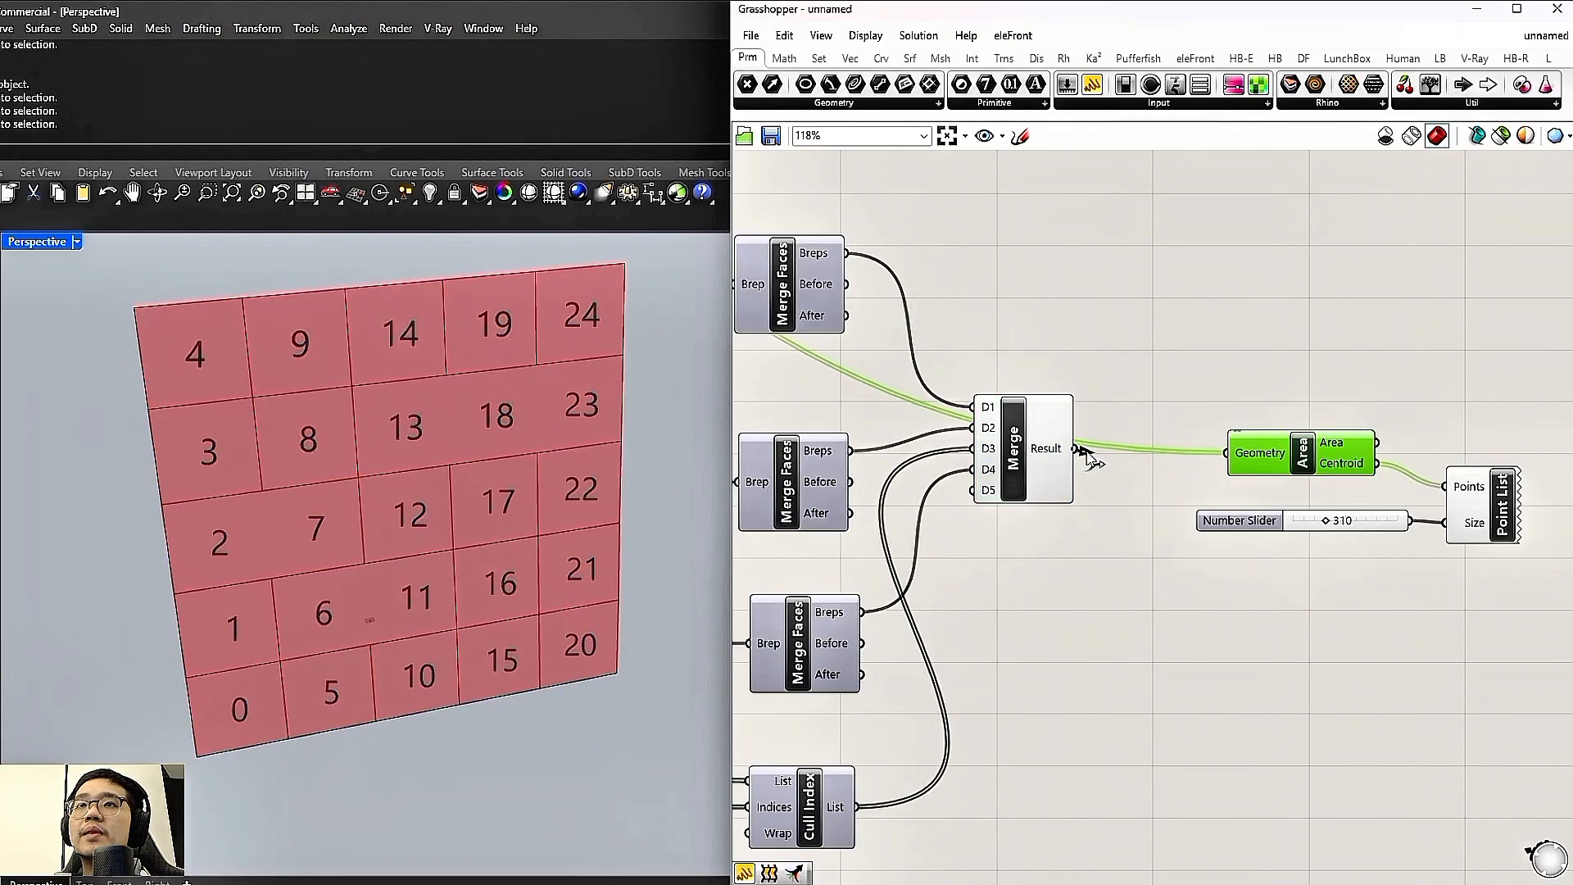
drag(1503, 590, 1304, 459)
drag(1302, 457, 1235, 460)
click(1241, 390)
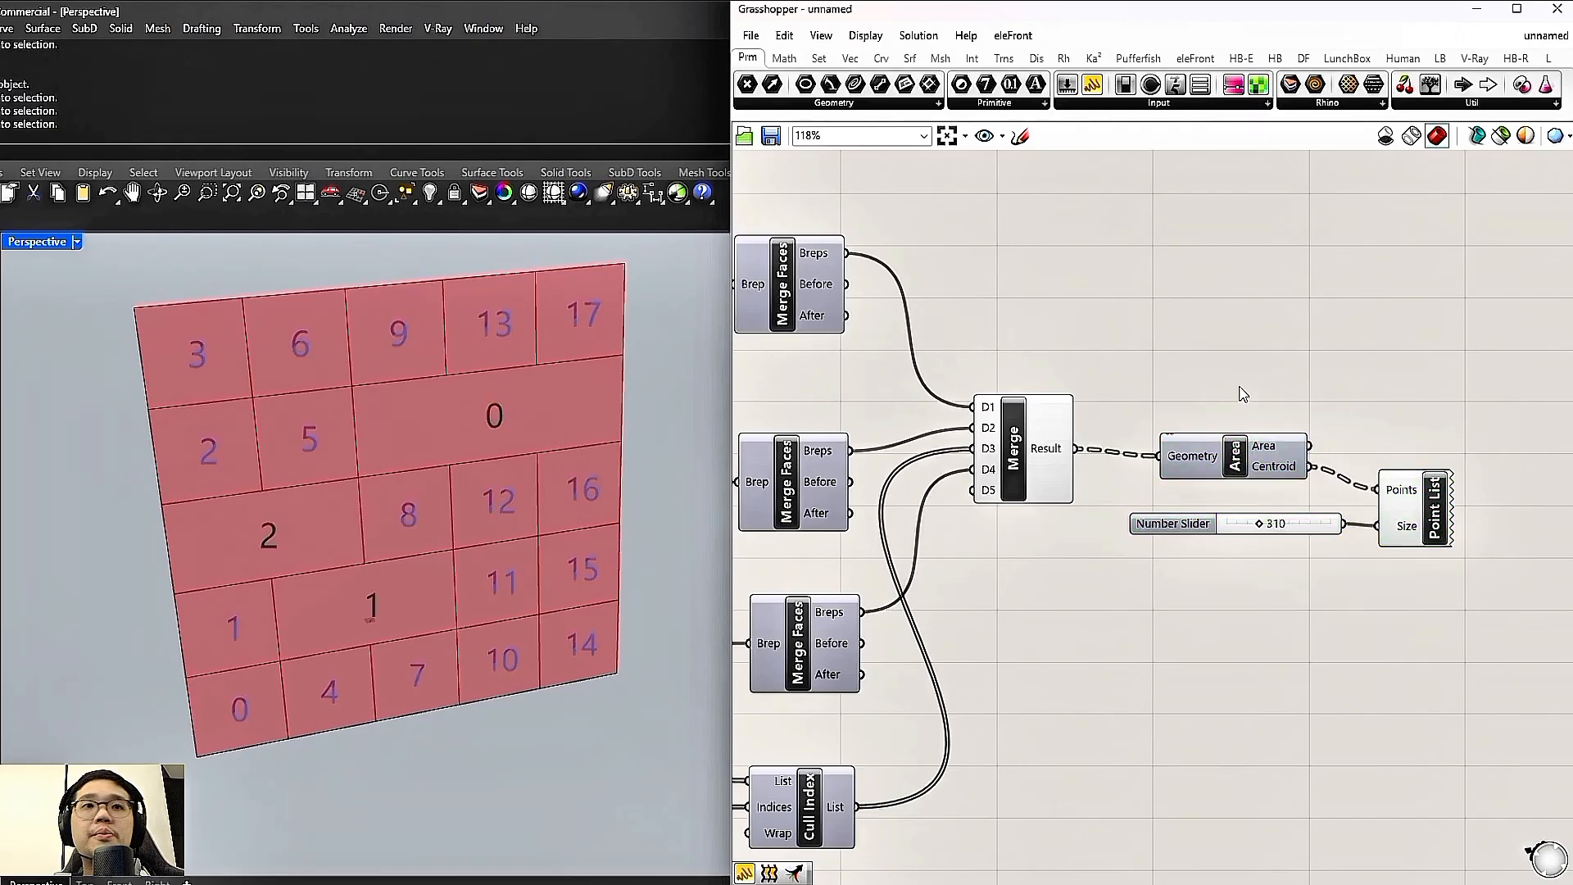
Attach a panel to the final Merge's Result output to examine its data structure and the panel numbering
click(1256, 531)
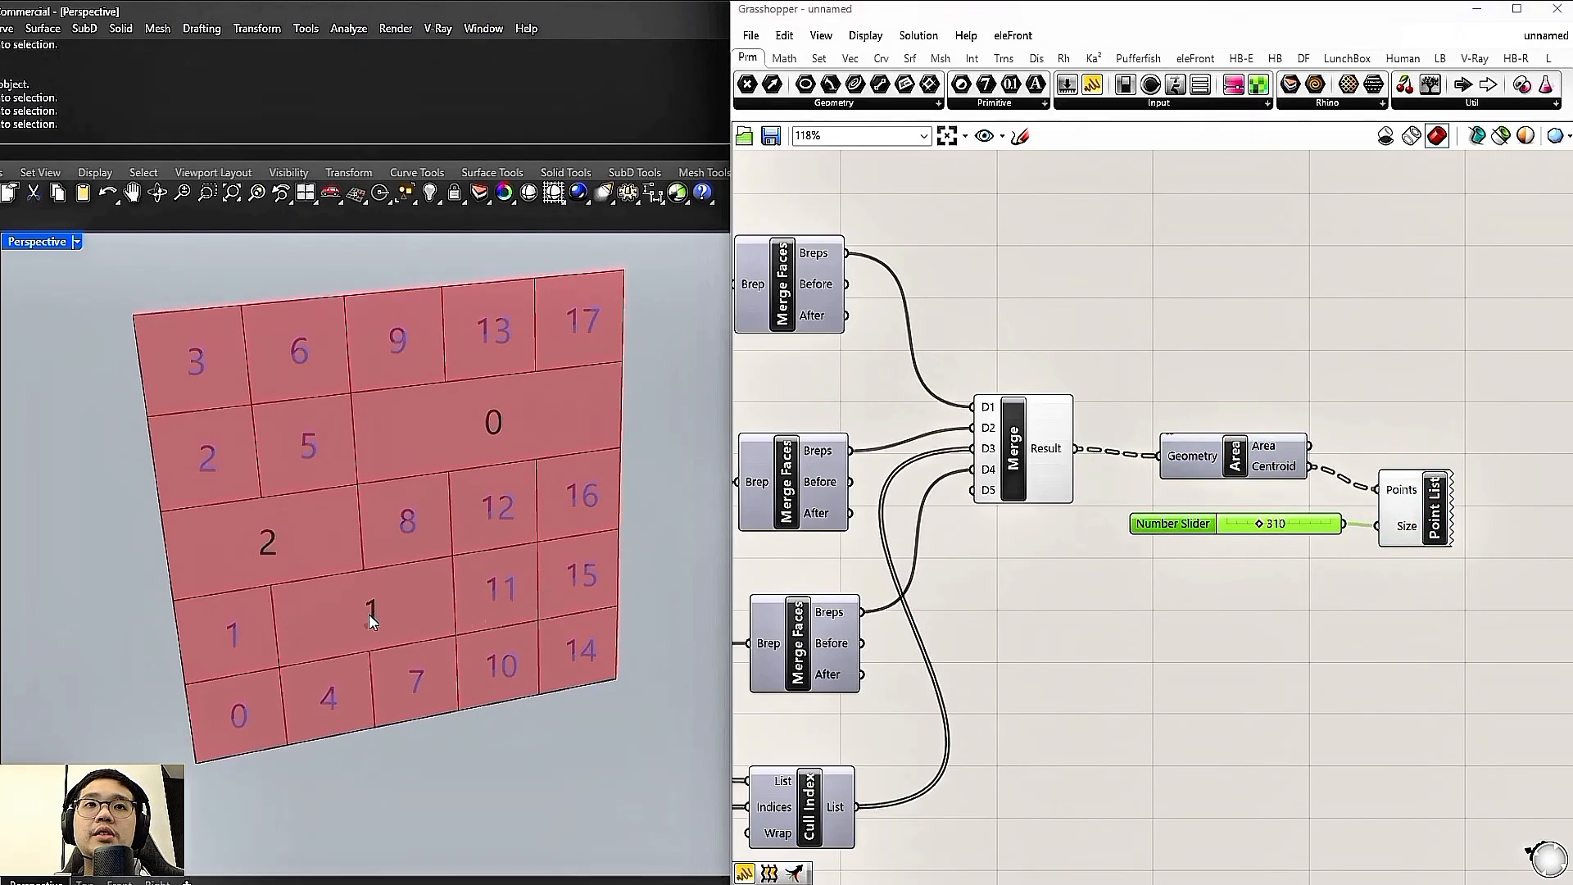
right_drag(257, 480, 249, 446)
scroll(244, 439, up, 2)
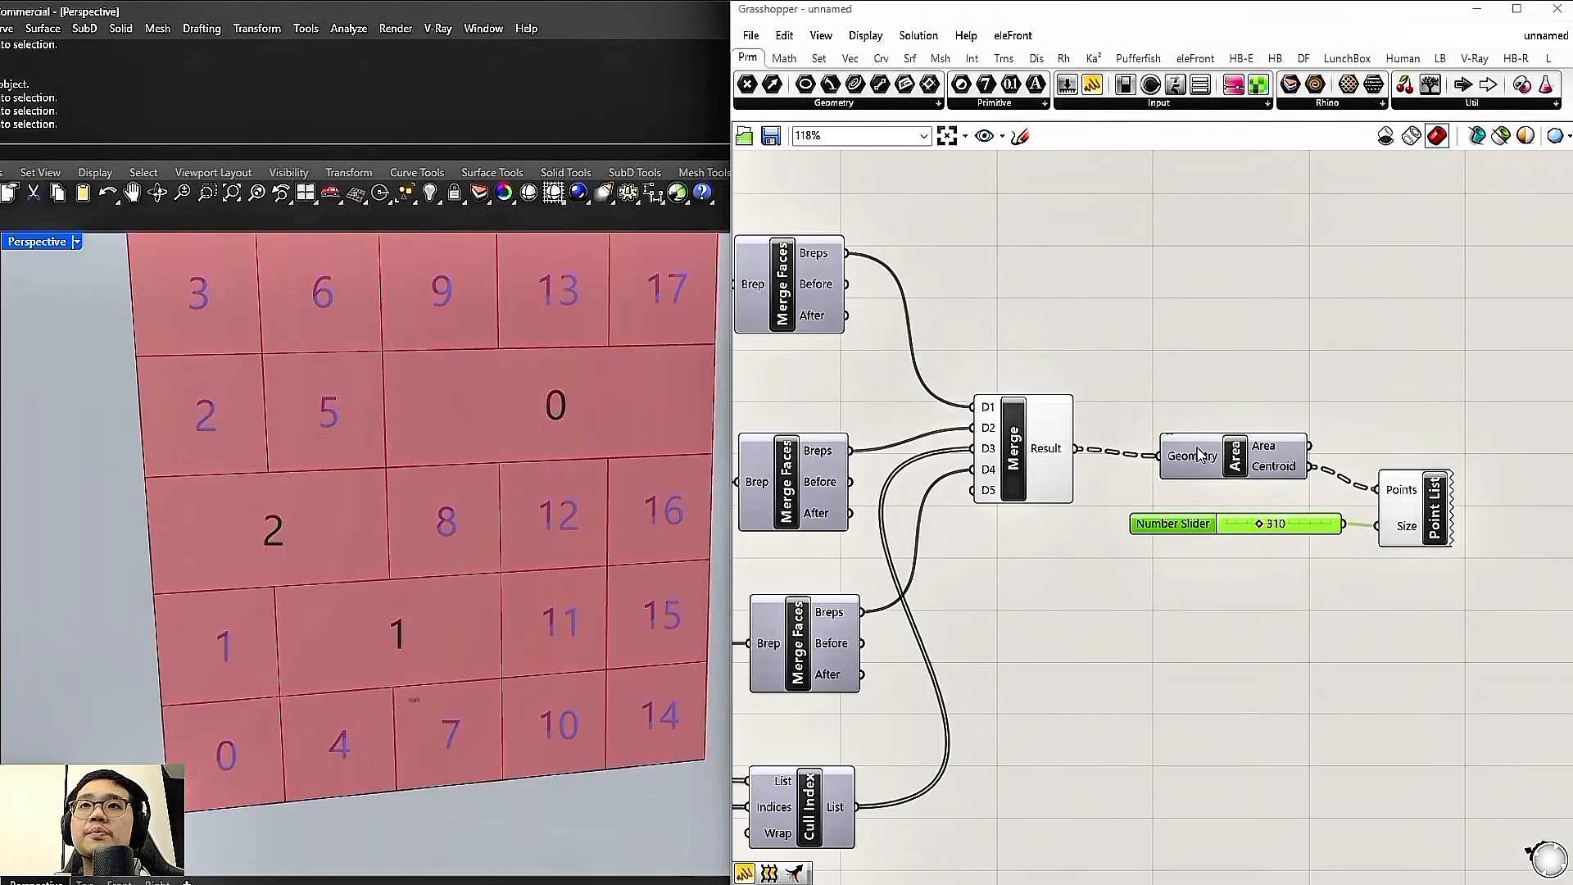
drag(1078, 448, 1218, 811)
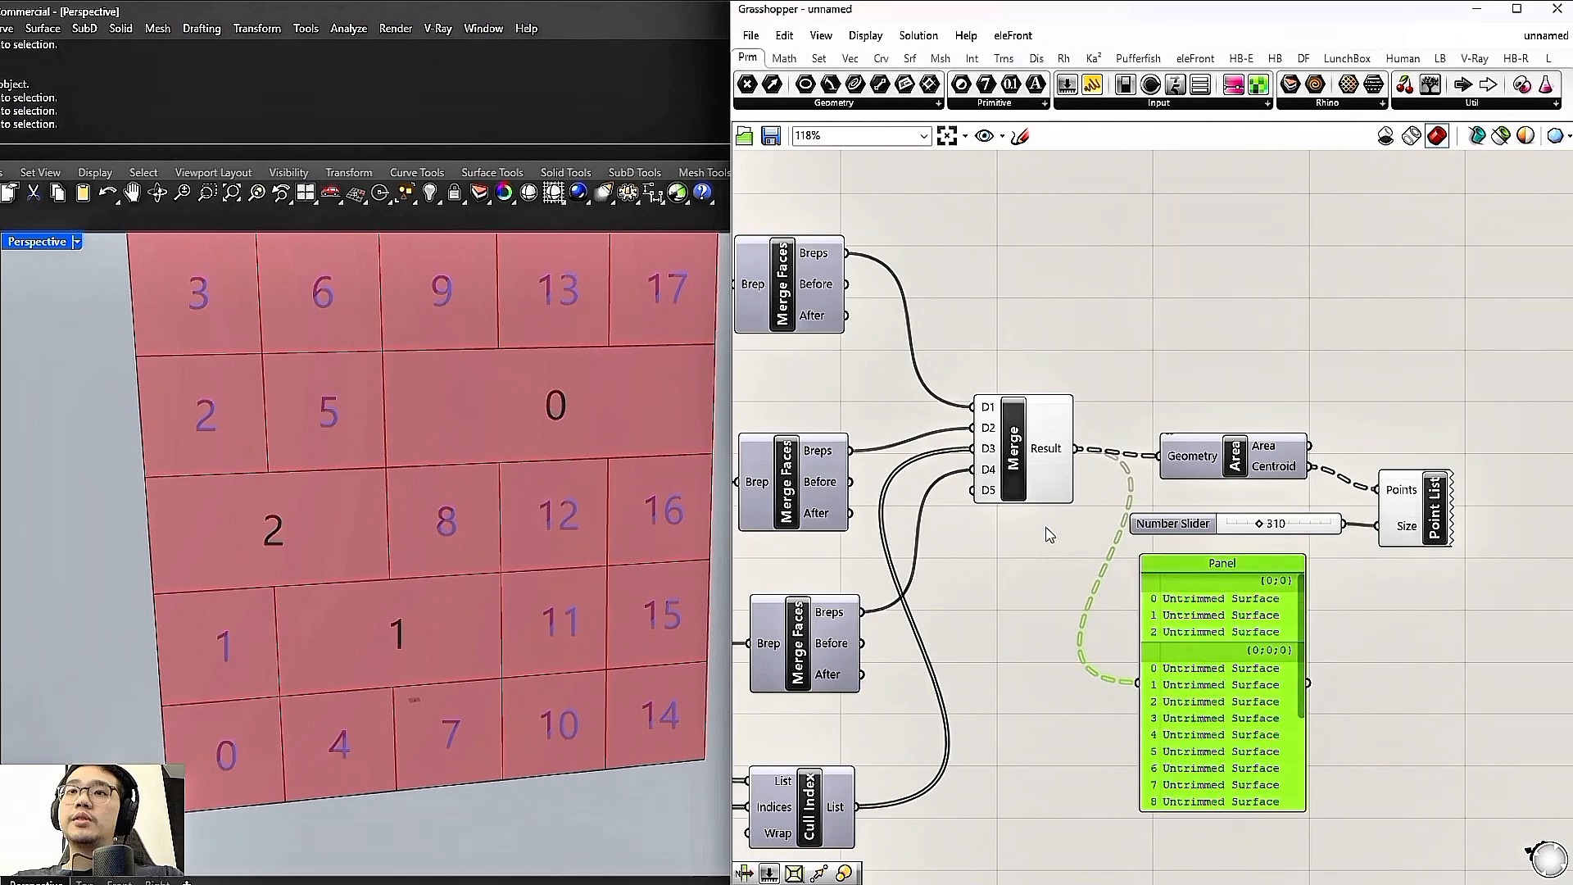
Flatten the final Merge's Result output and delete the attached panel
right_click(1062, 446)
click(1102, 547)
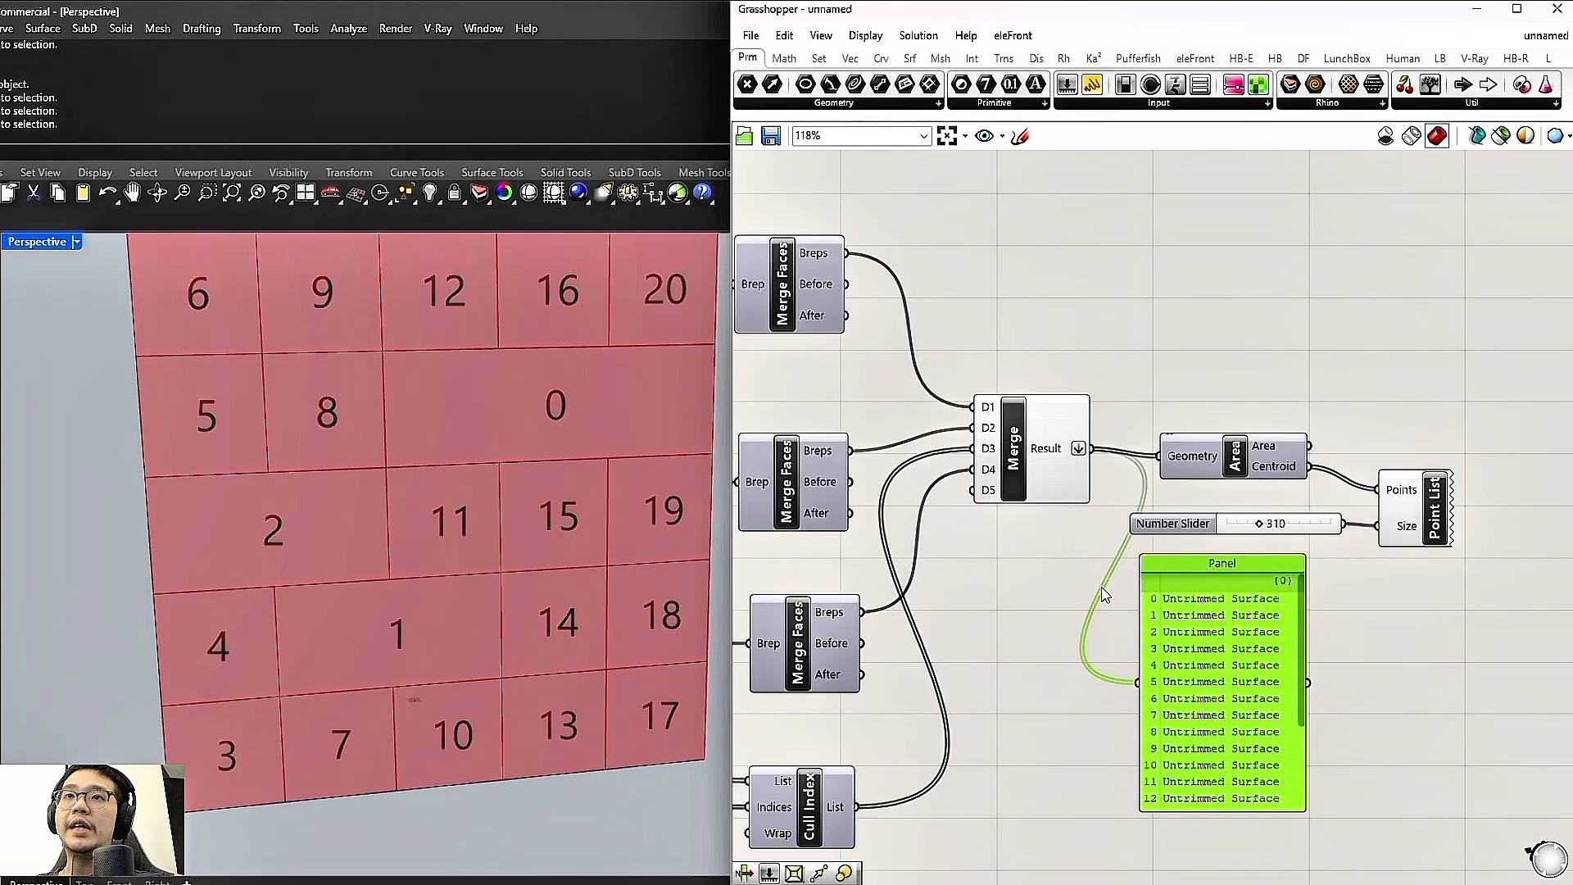
scroll(456, 489, down, 2)
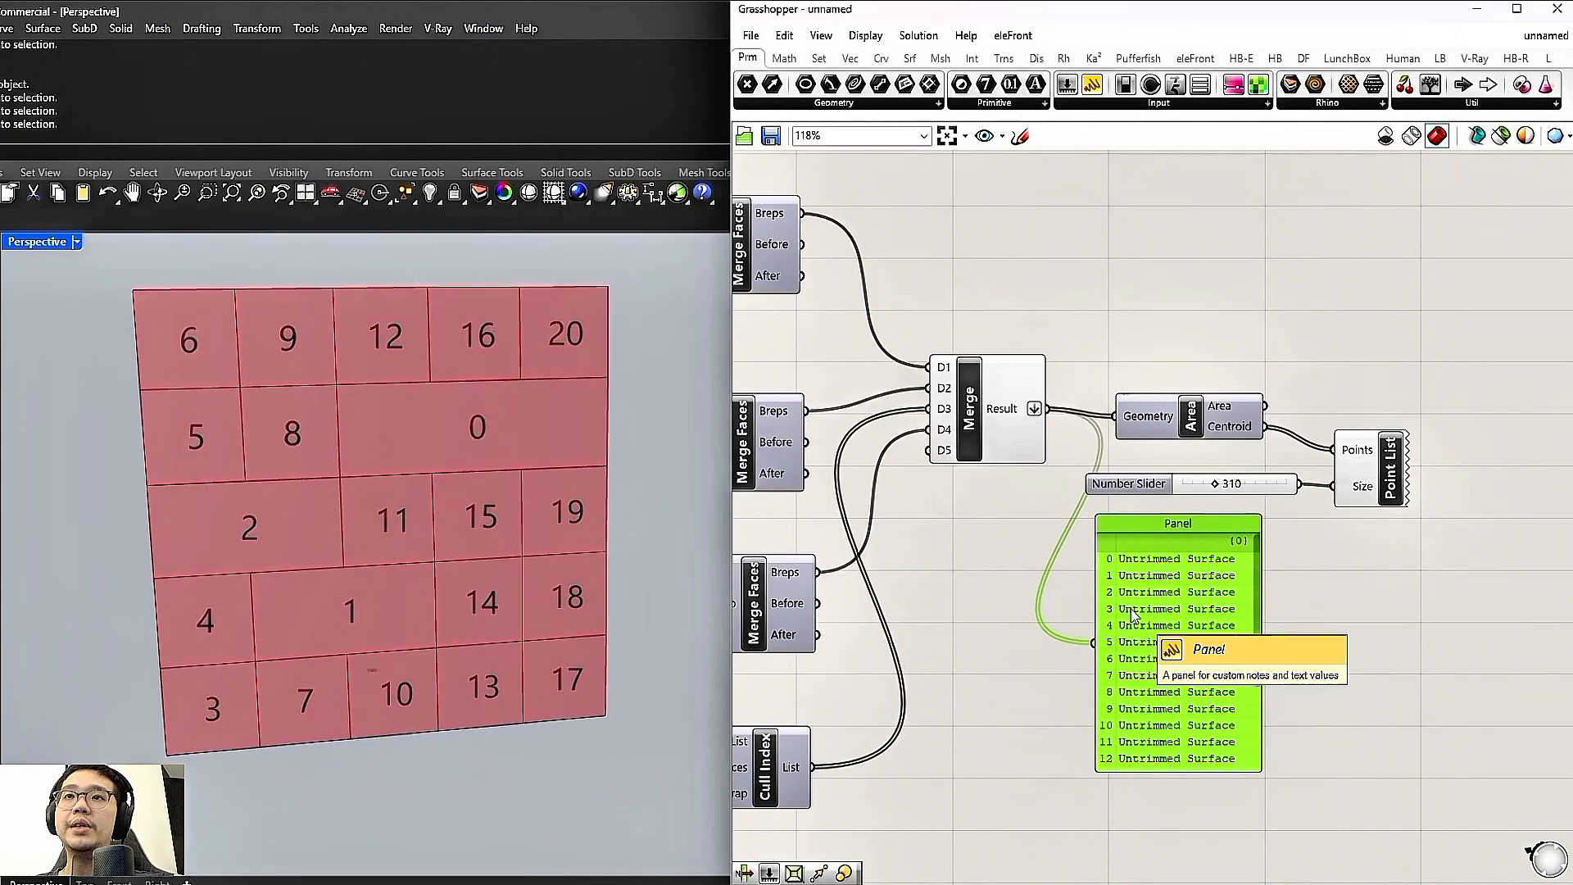
key(Delete)
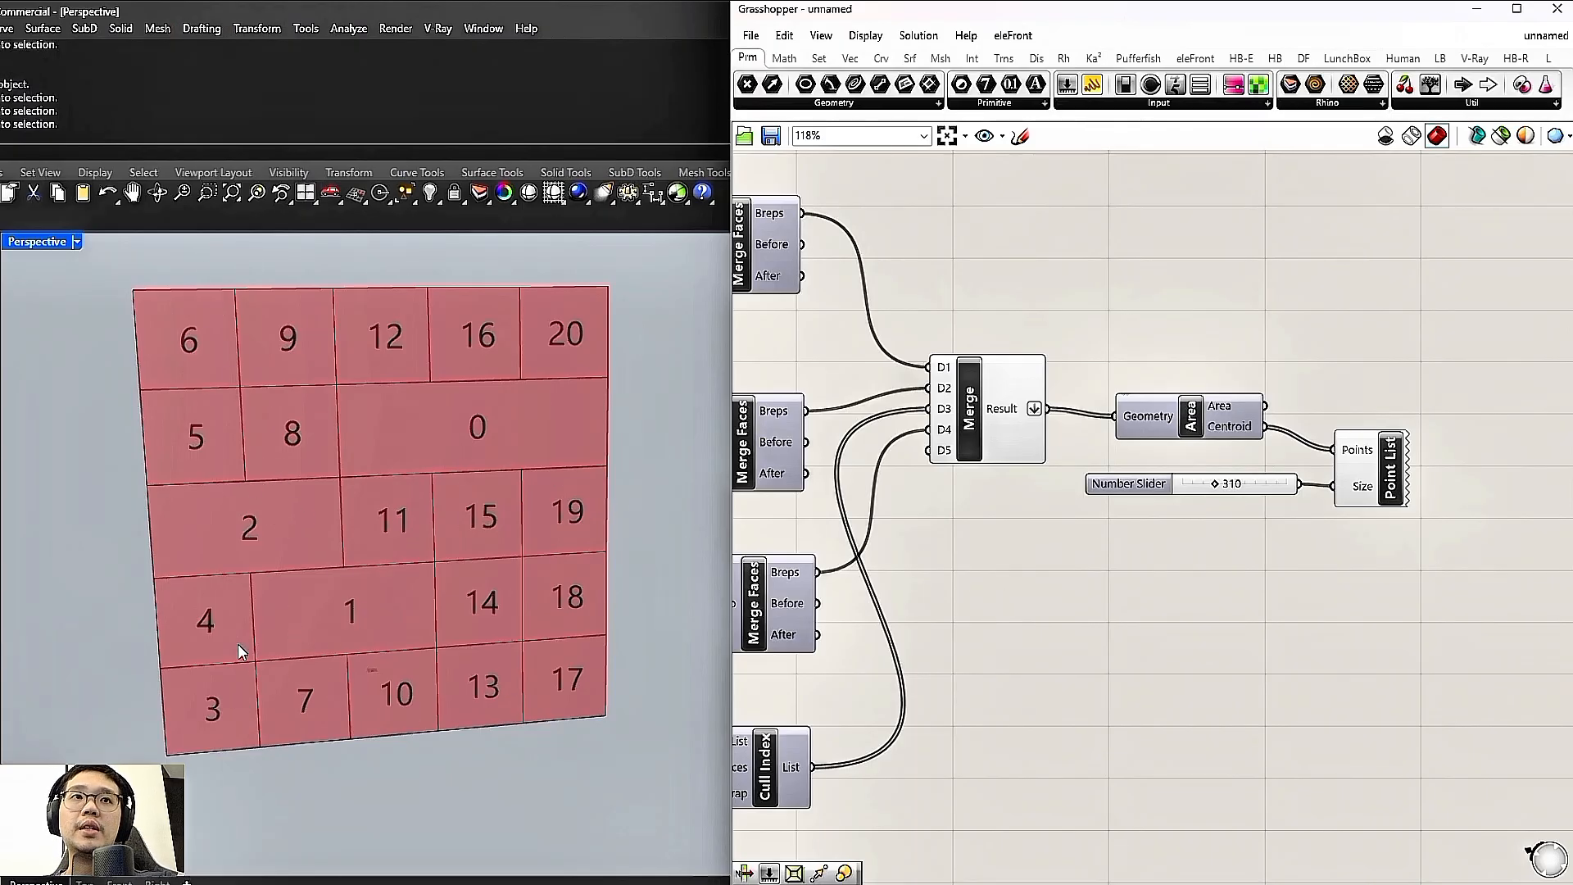
Arrange the copied Area, Number Slider and Point List compactly just below the final Merge's output
drag(1391, 525, 1180, 428)
drag(1180, 424, 1156, 468)
click(1276, 373)
drag(1342, 489, 1333, 467)
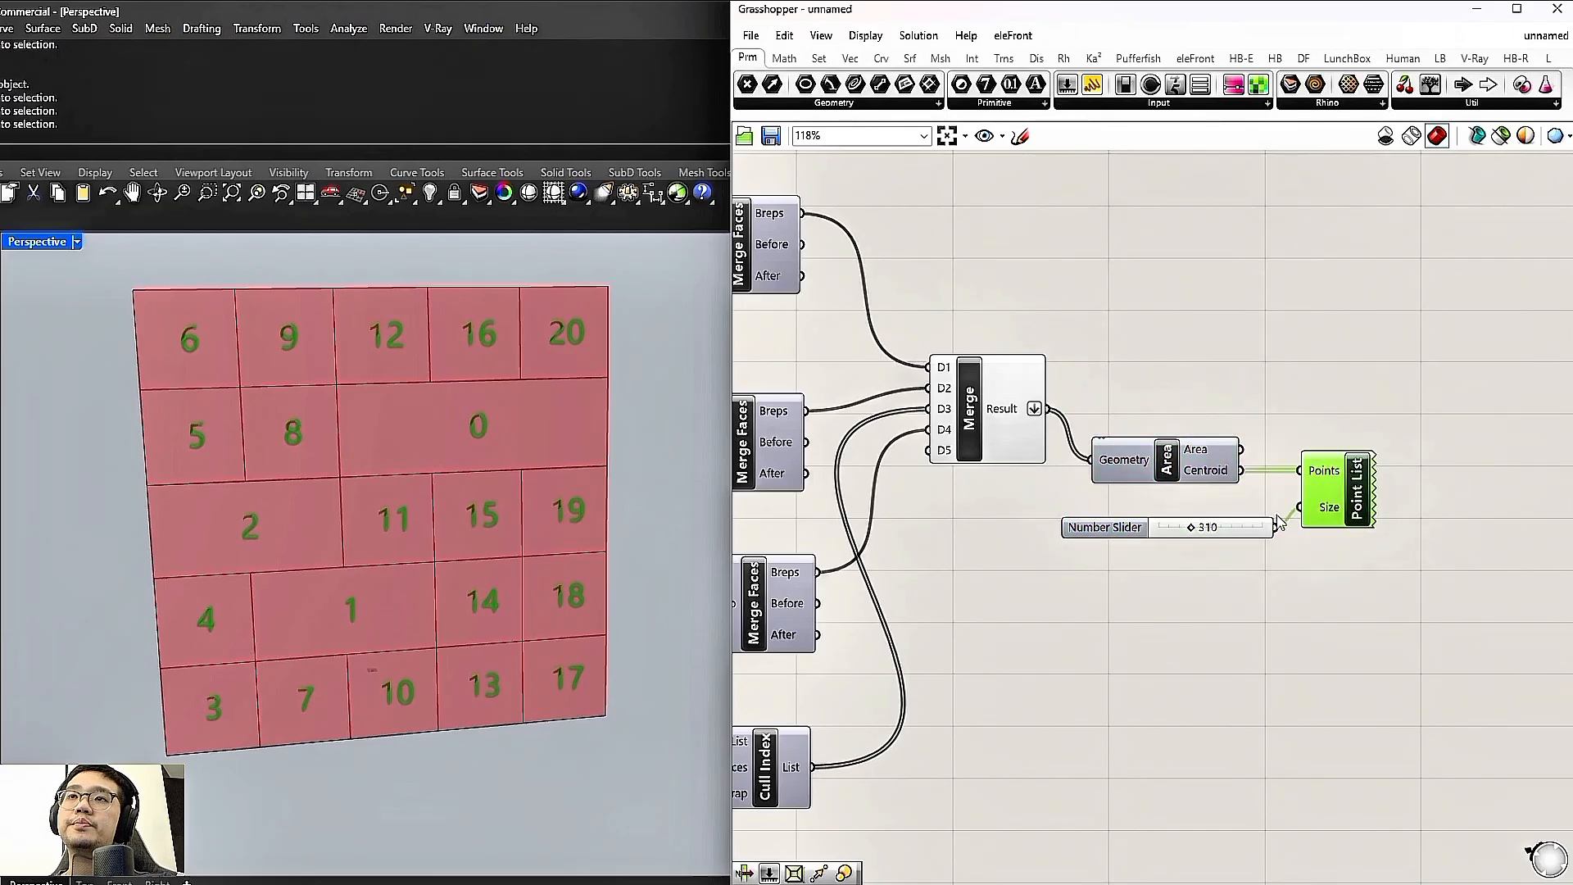
drag(1239, 535, 1222, 519)
click(1326, 515)
right_drag(1297, 530, 1173, 547)
click(1195, 562)
scroll(1176, 554, down, 2)
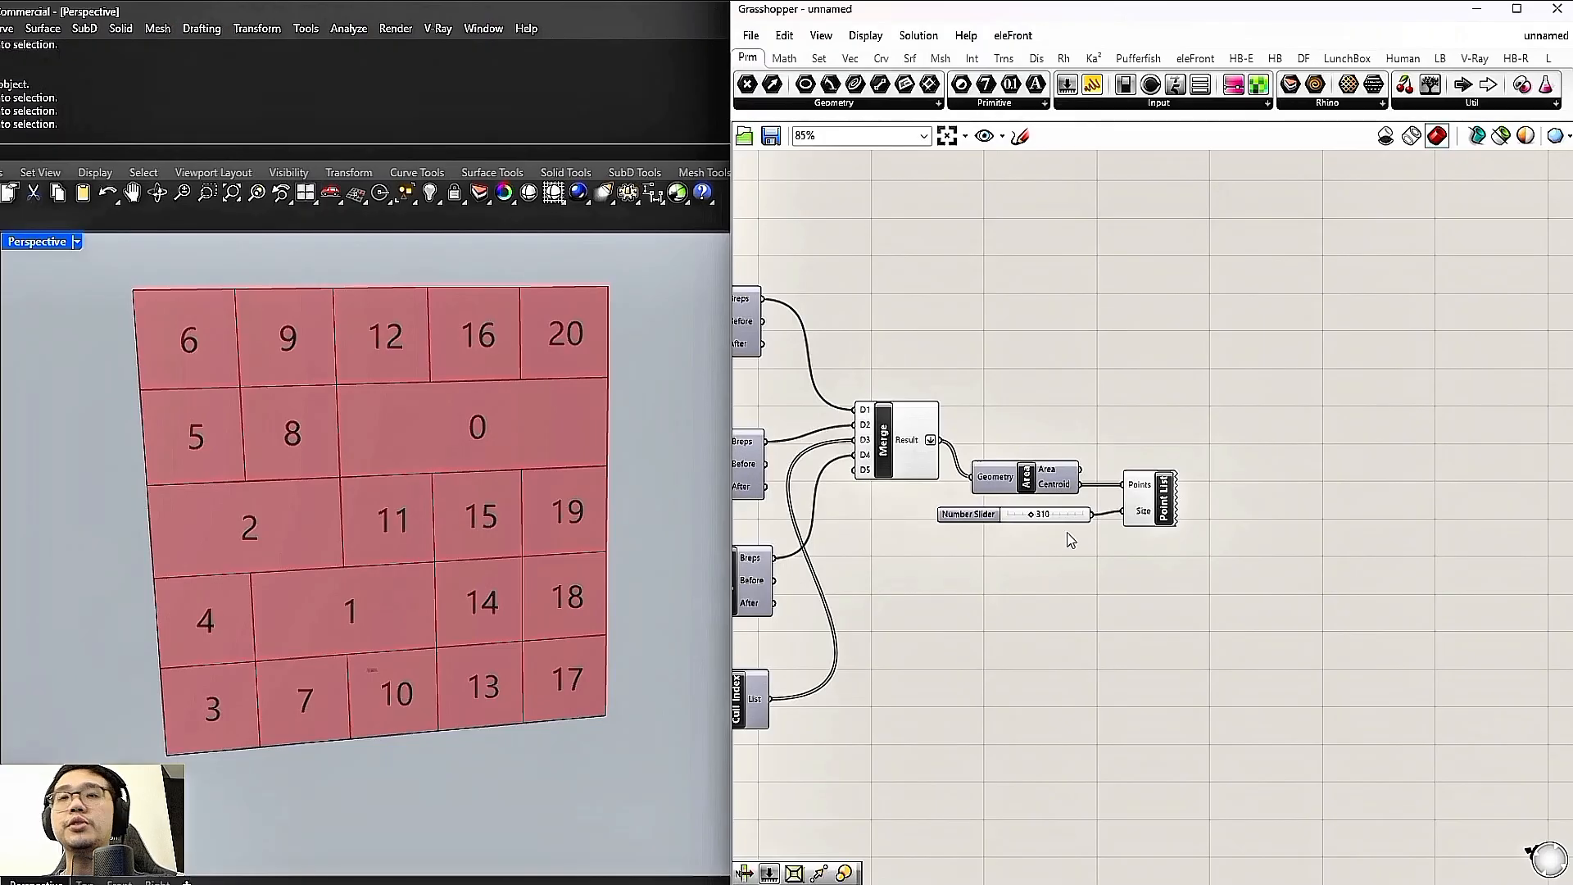
Add a Deconstruct Brep component and connect the final Merge's Result to its Brep input
double_click(1206, 372)
text(deco)
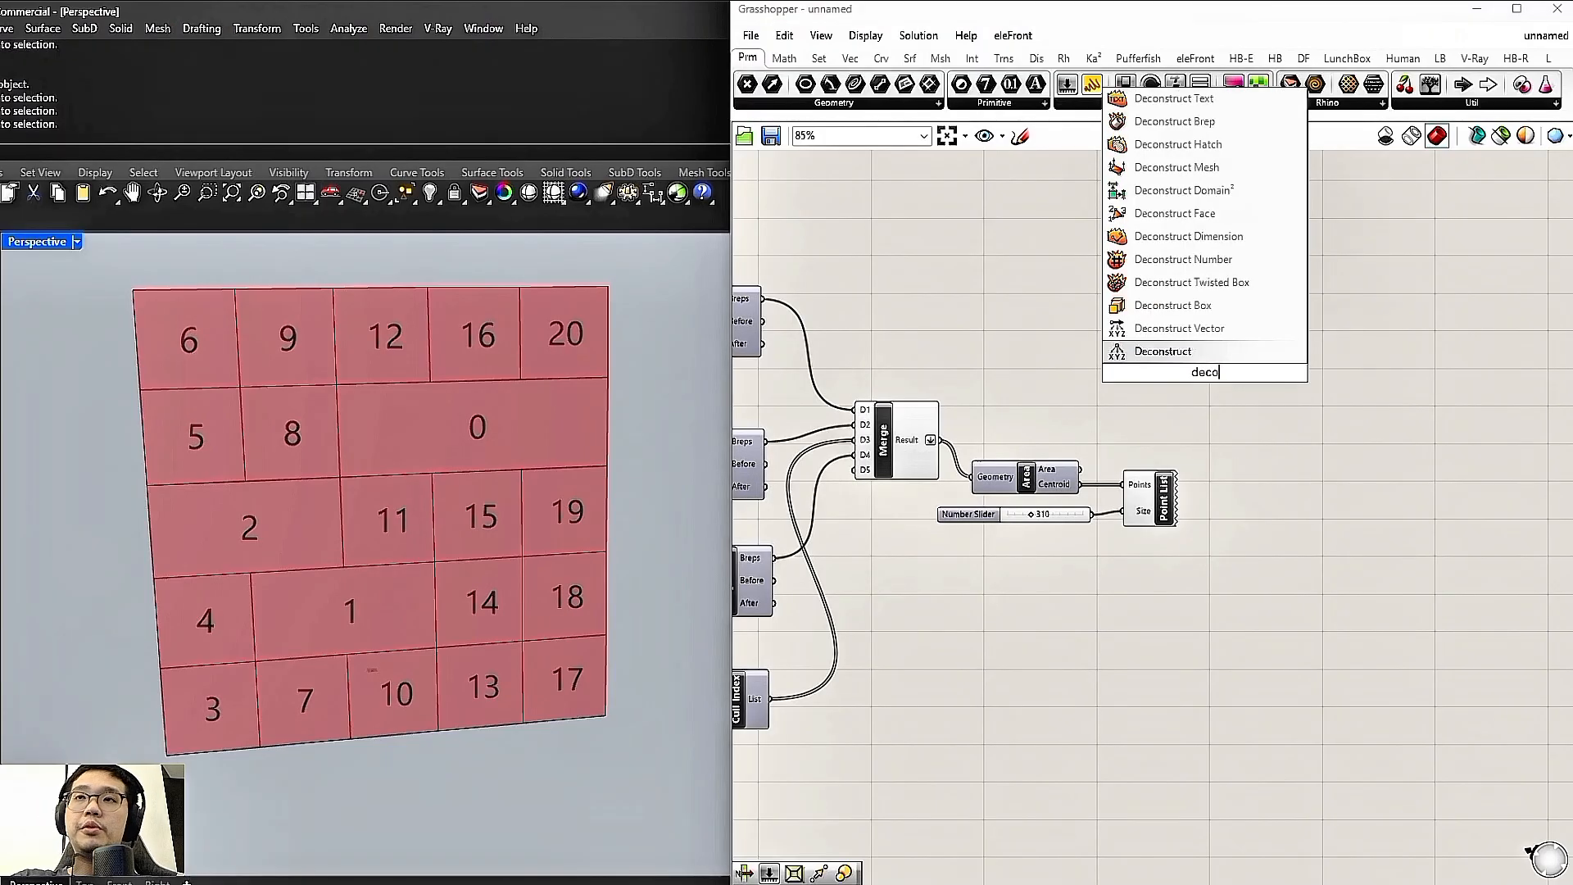
text(nstruct brep)
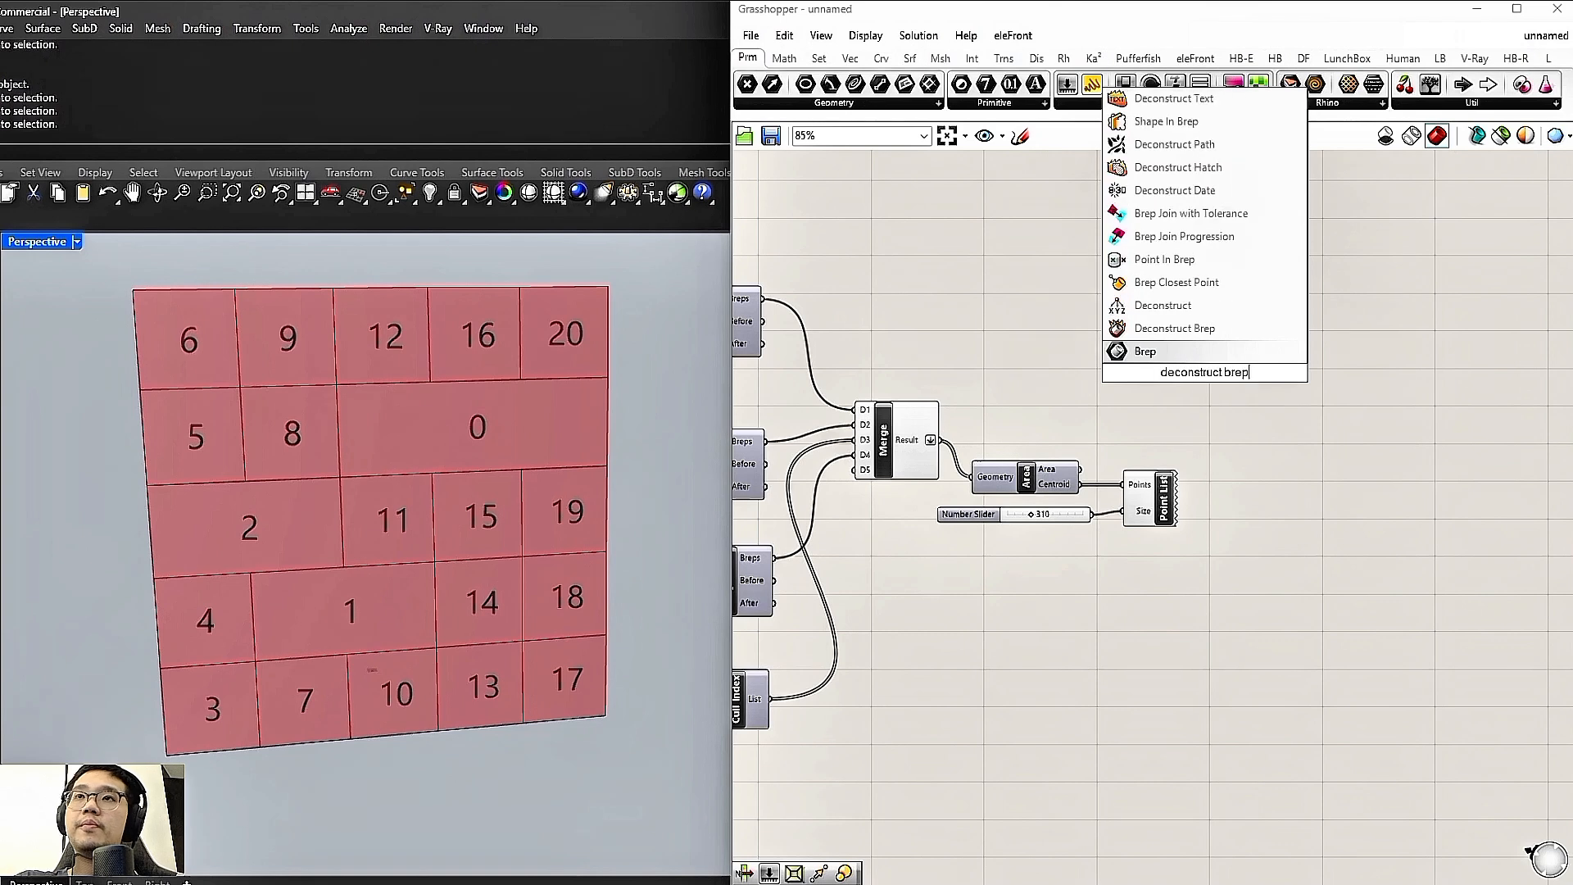
click(1184, 328)
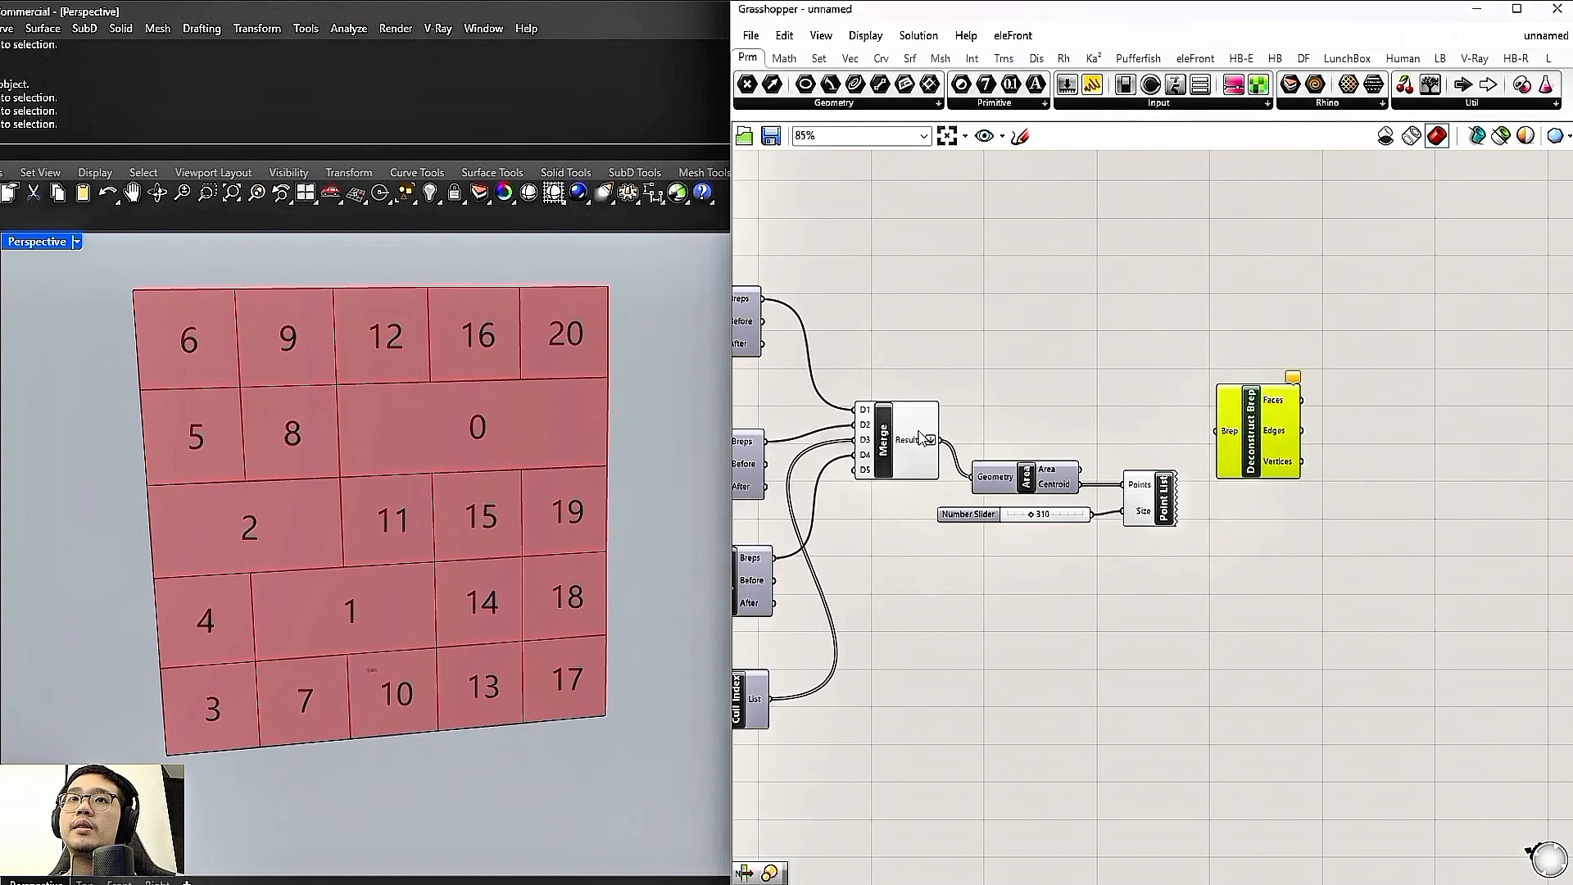
drag(901, 442, 1255, 401)
click(1272, 428)
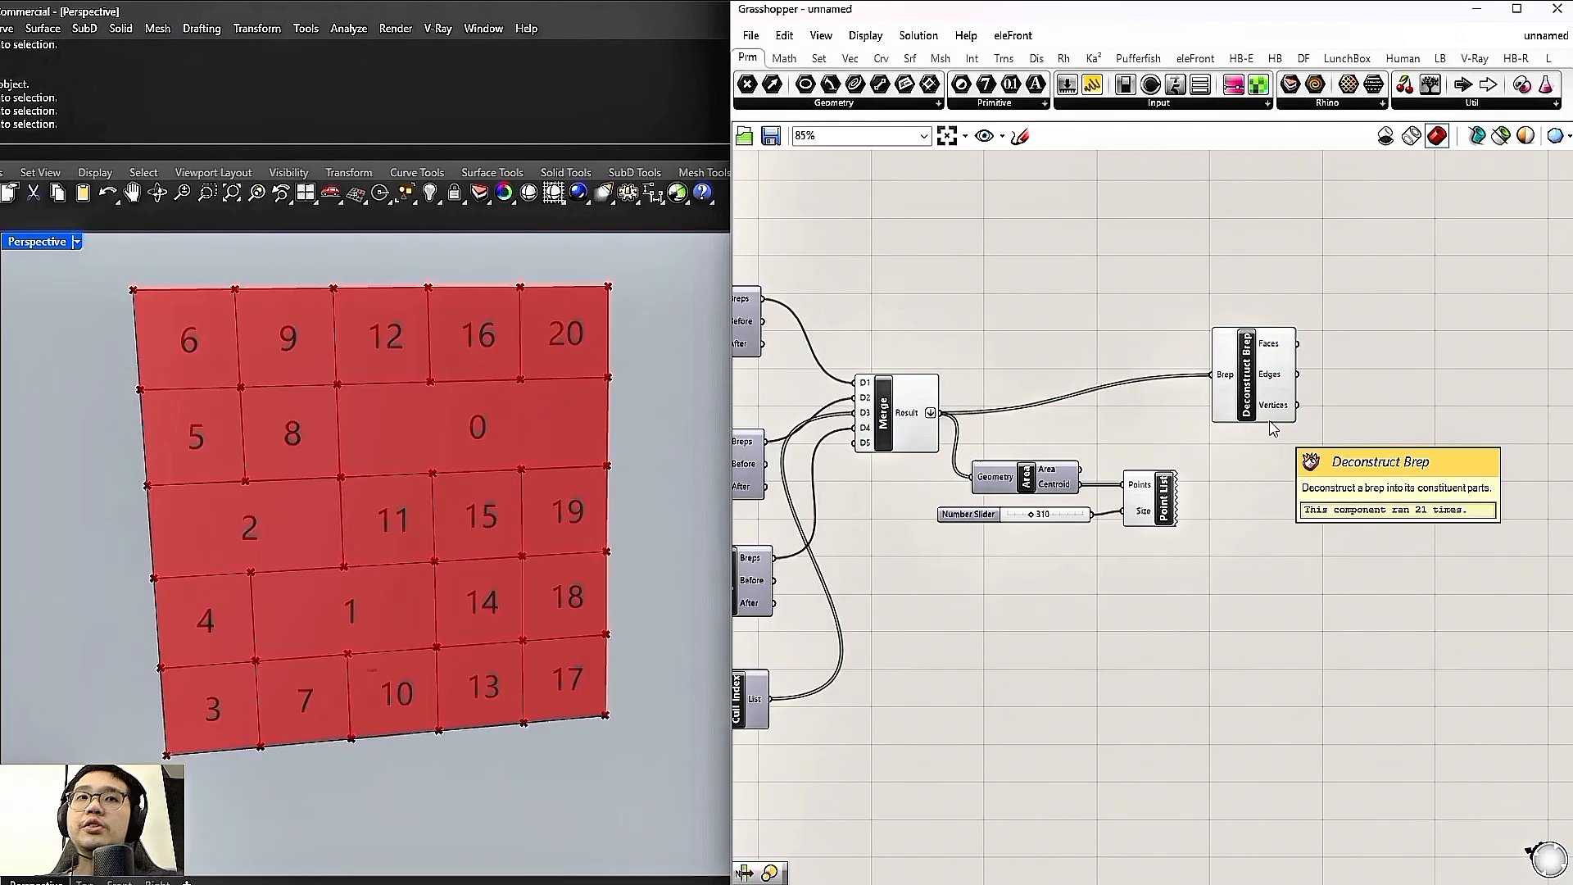
Turn off the final Merge's preview and align Deconstruct Brep with its Result output
click(1274, 386)
click(1314, 422)
click(901, 426)
right_click(914, 318)
click(943, 328)
right_drag(1372, 361, 1240, 353)
drag(1131, 371, 1134, 408)
right_drag(1250, 384, 1167, 383)
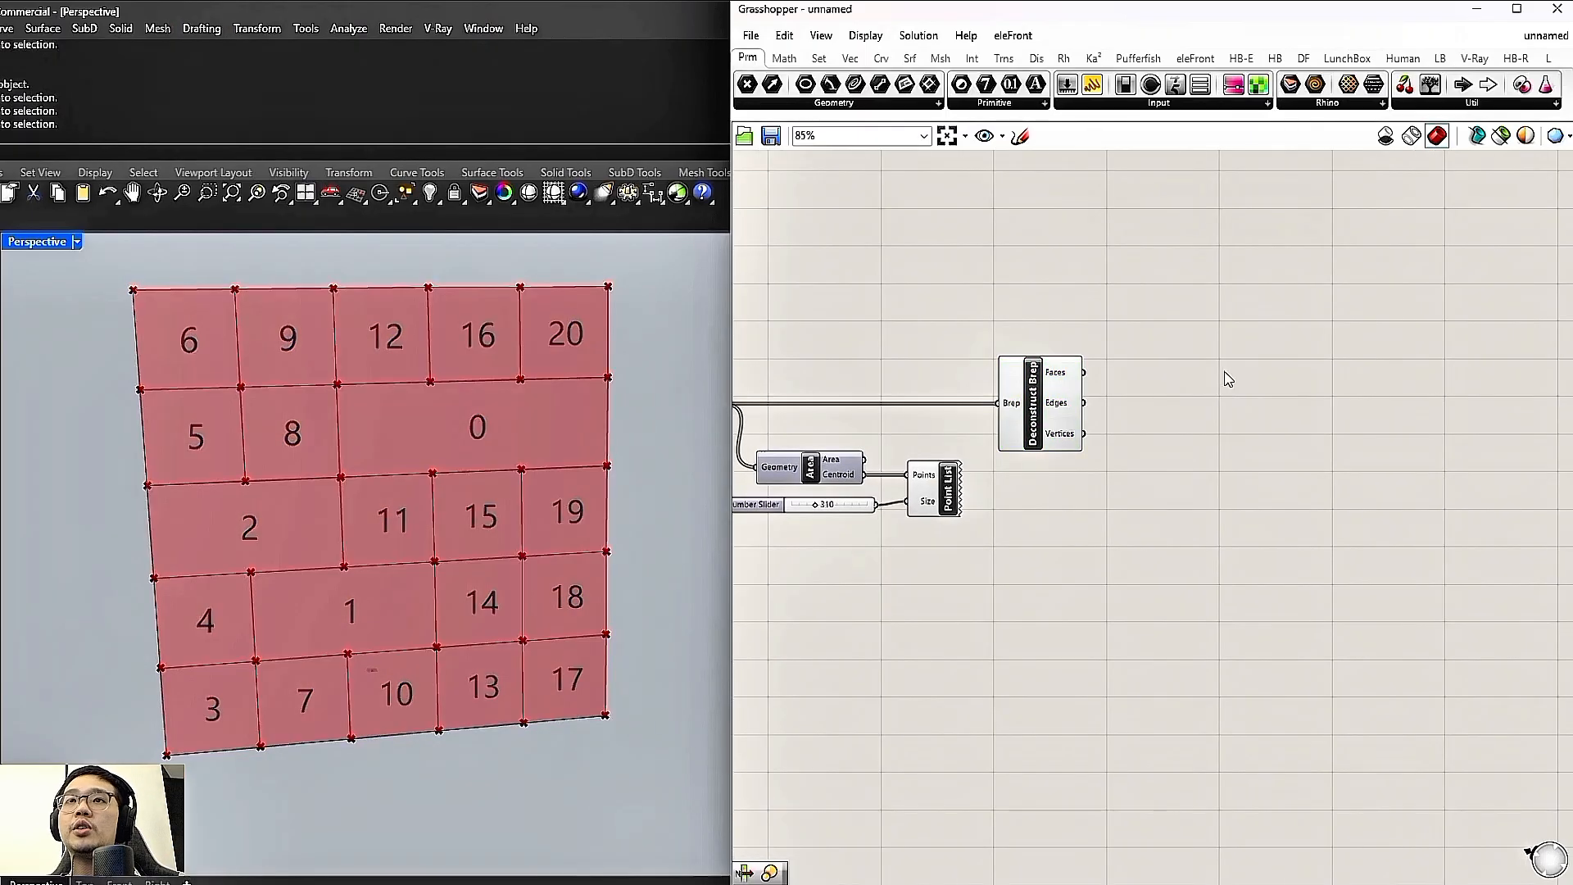
double_click(1225, 374)
key(Escape)
scroll(1139, 388, up, 2)
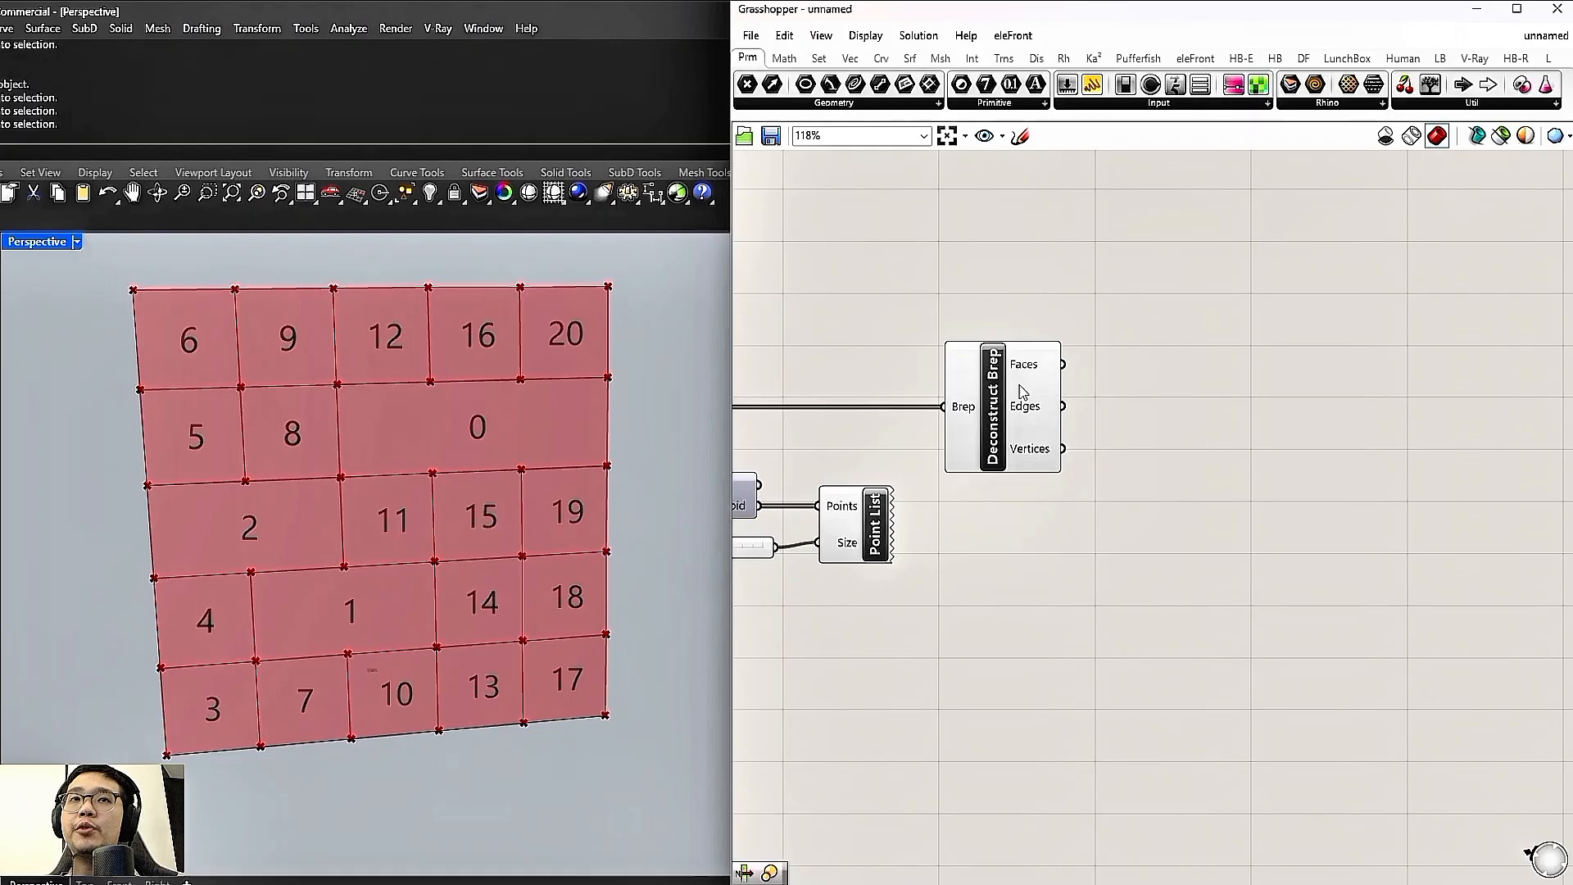
right_drag(861, 384, 1177, 397)
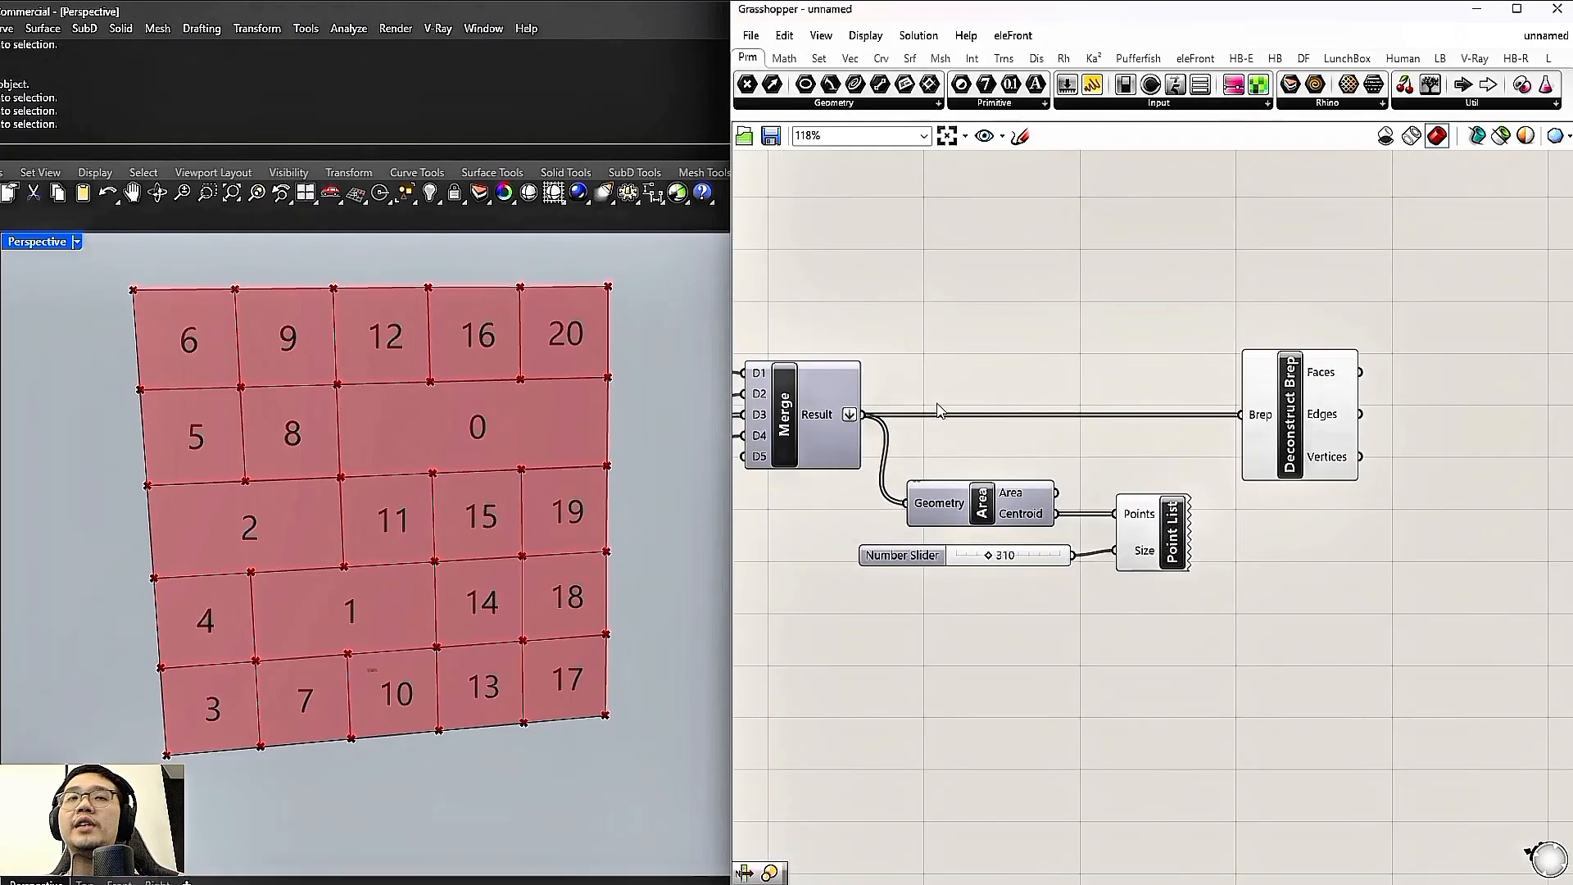
right_drag(940, 410, 879, 423)
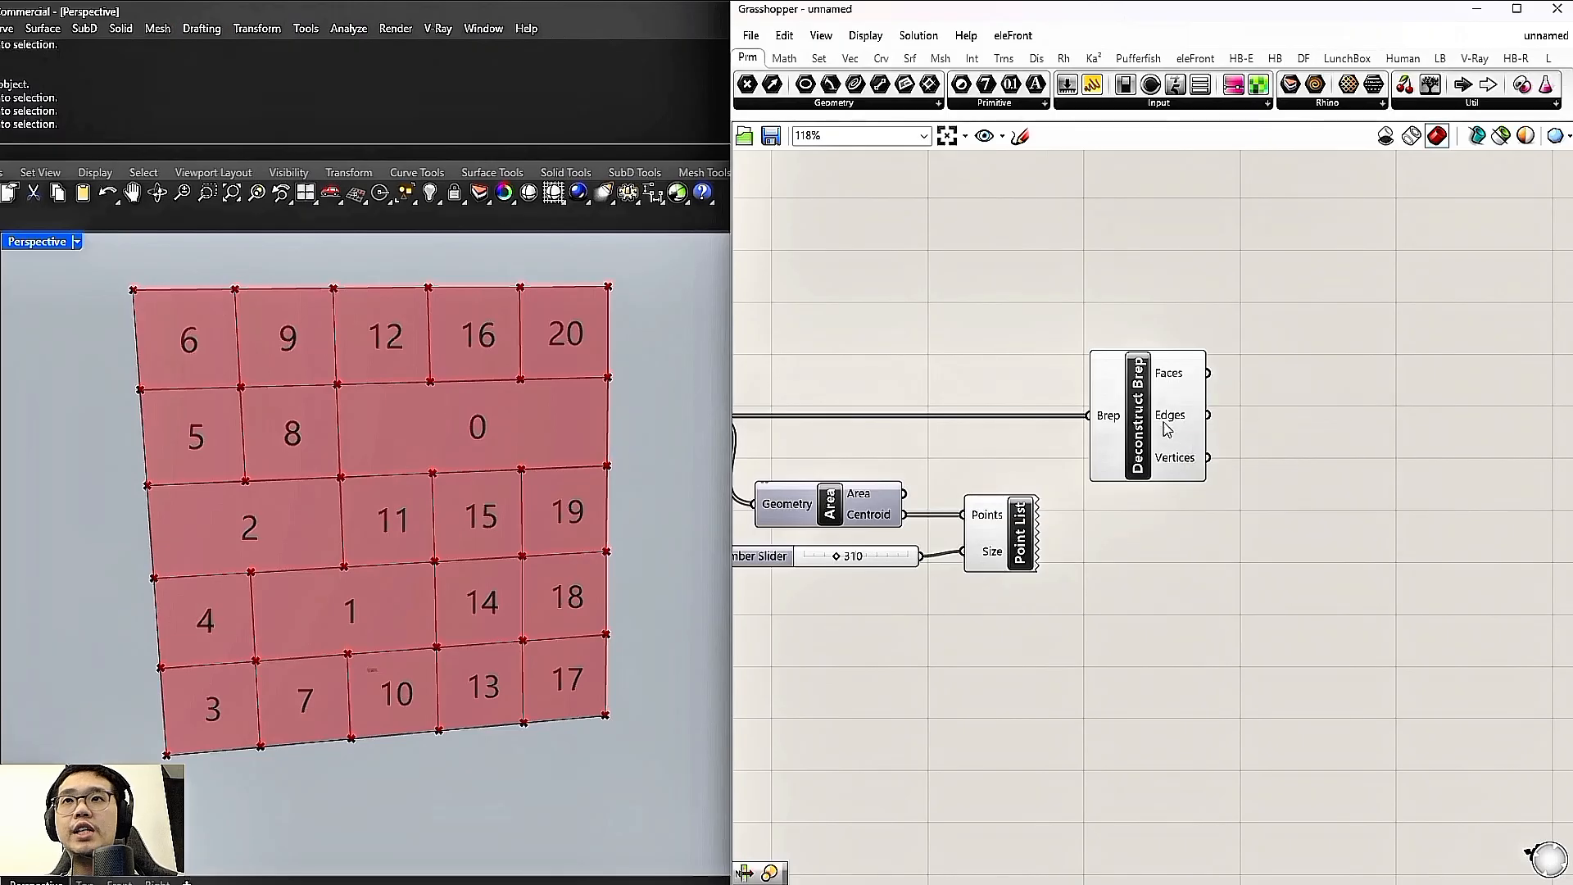
right_drag(1256, 457, 1130, 455)
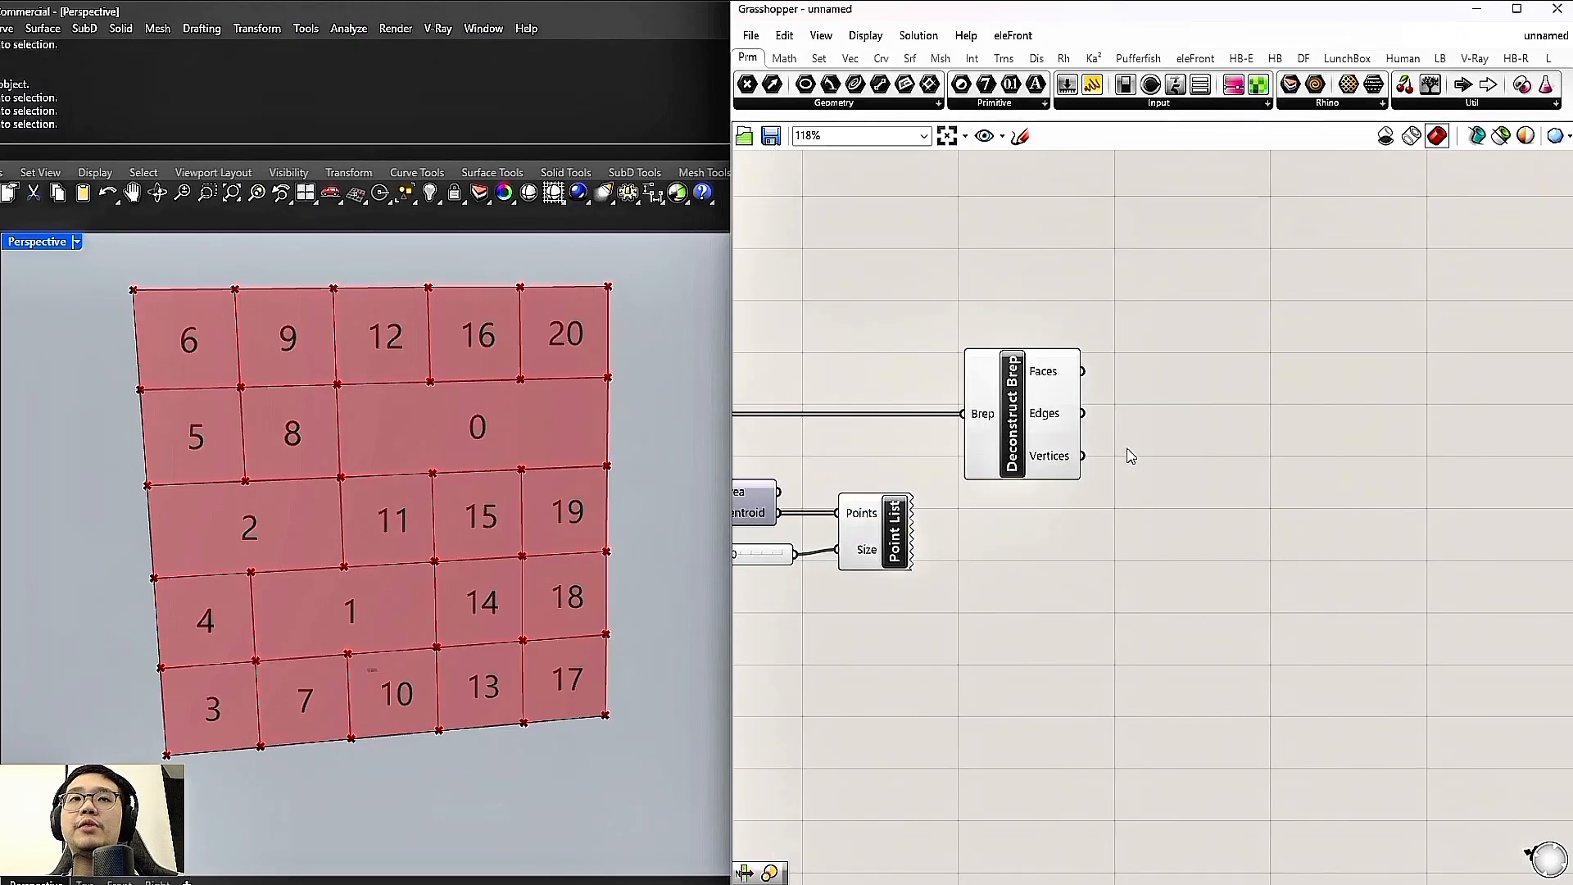
Add a Join Curves component beside Deconstruct Brep
double_click(1277, 359)
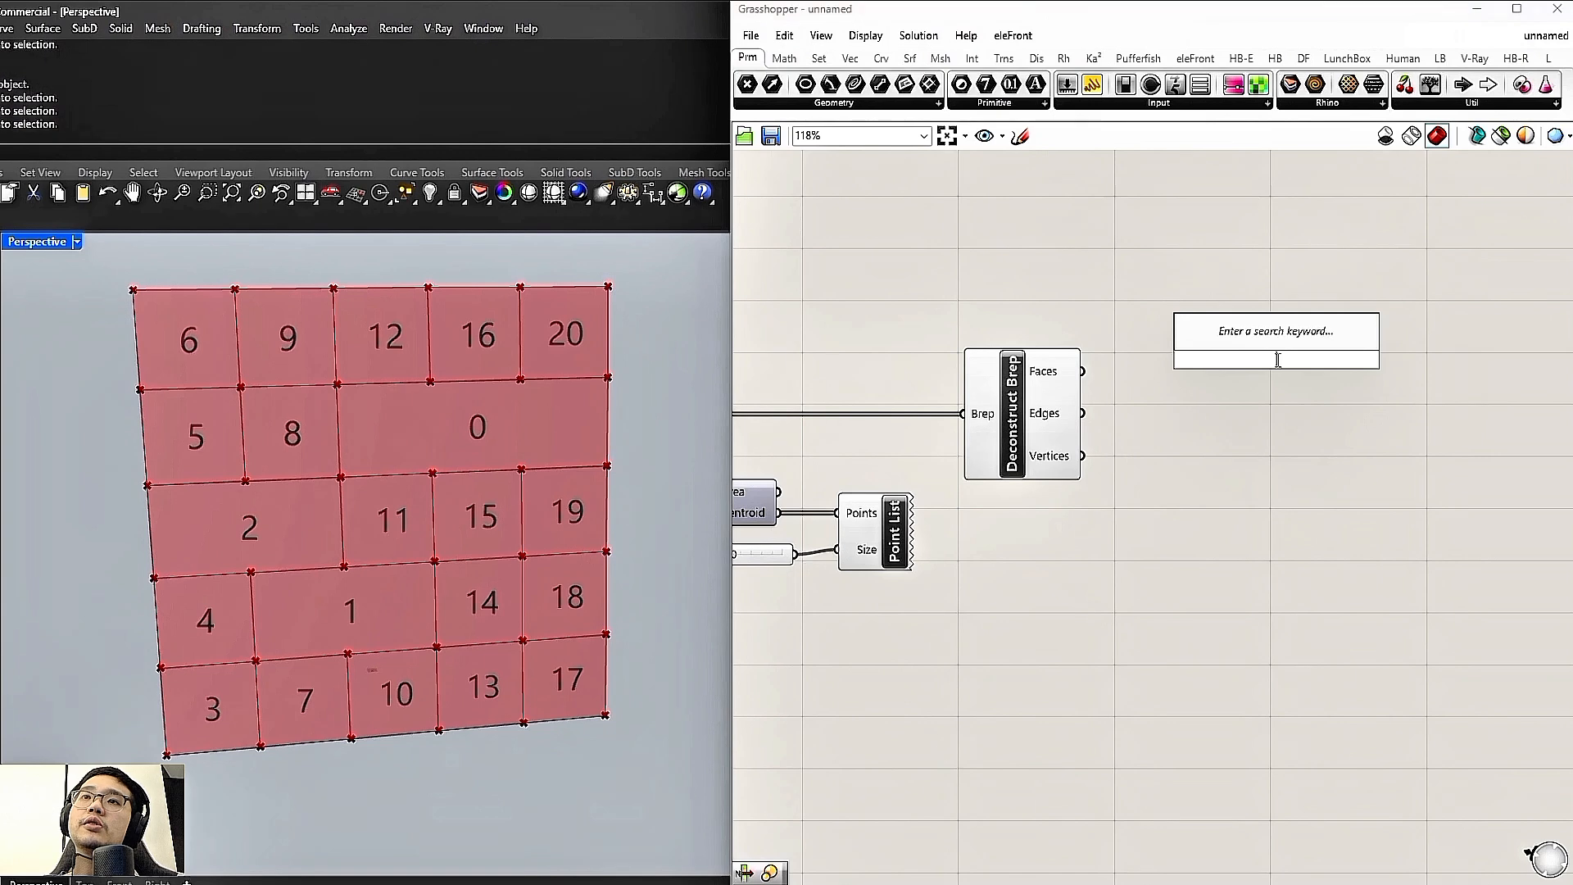
text(join)
key(Return)
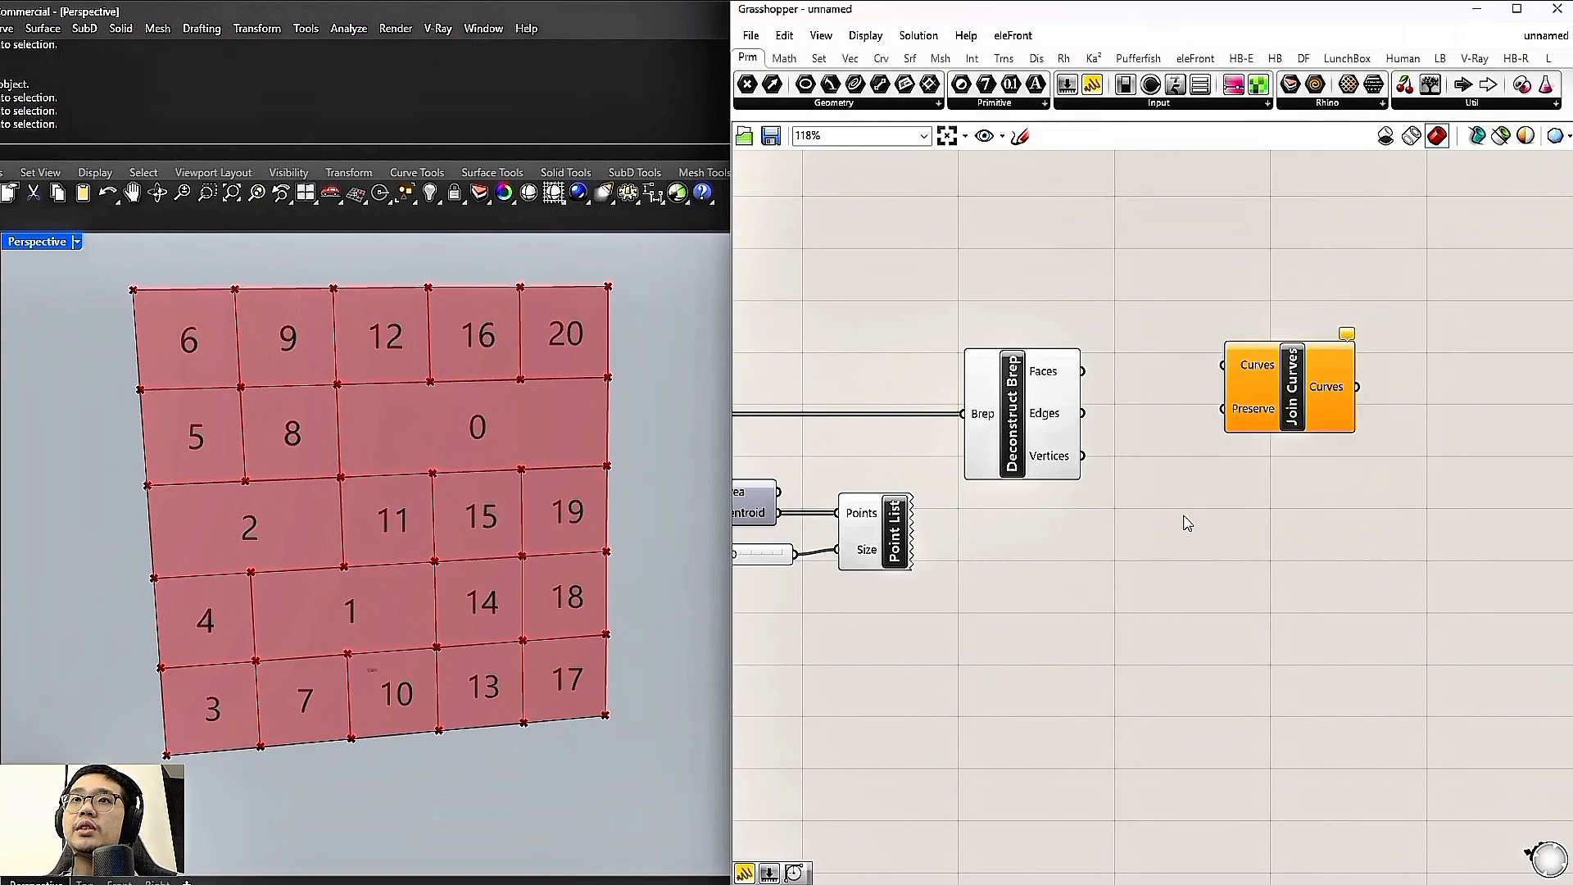
Add a panel connected to Deconstruct Brep's Edges output, enlarge it and place it below Join Curves
double_click(1185, 515)
text(panel)
key(Return)
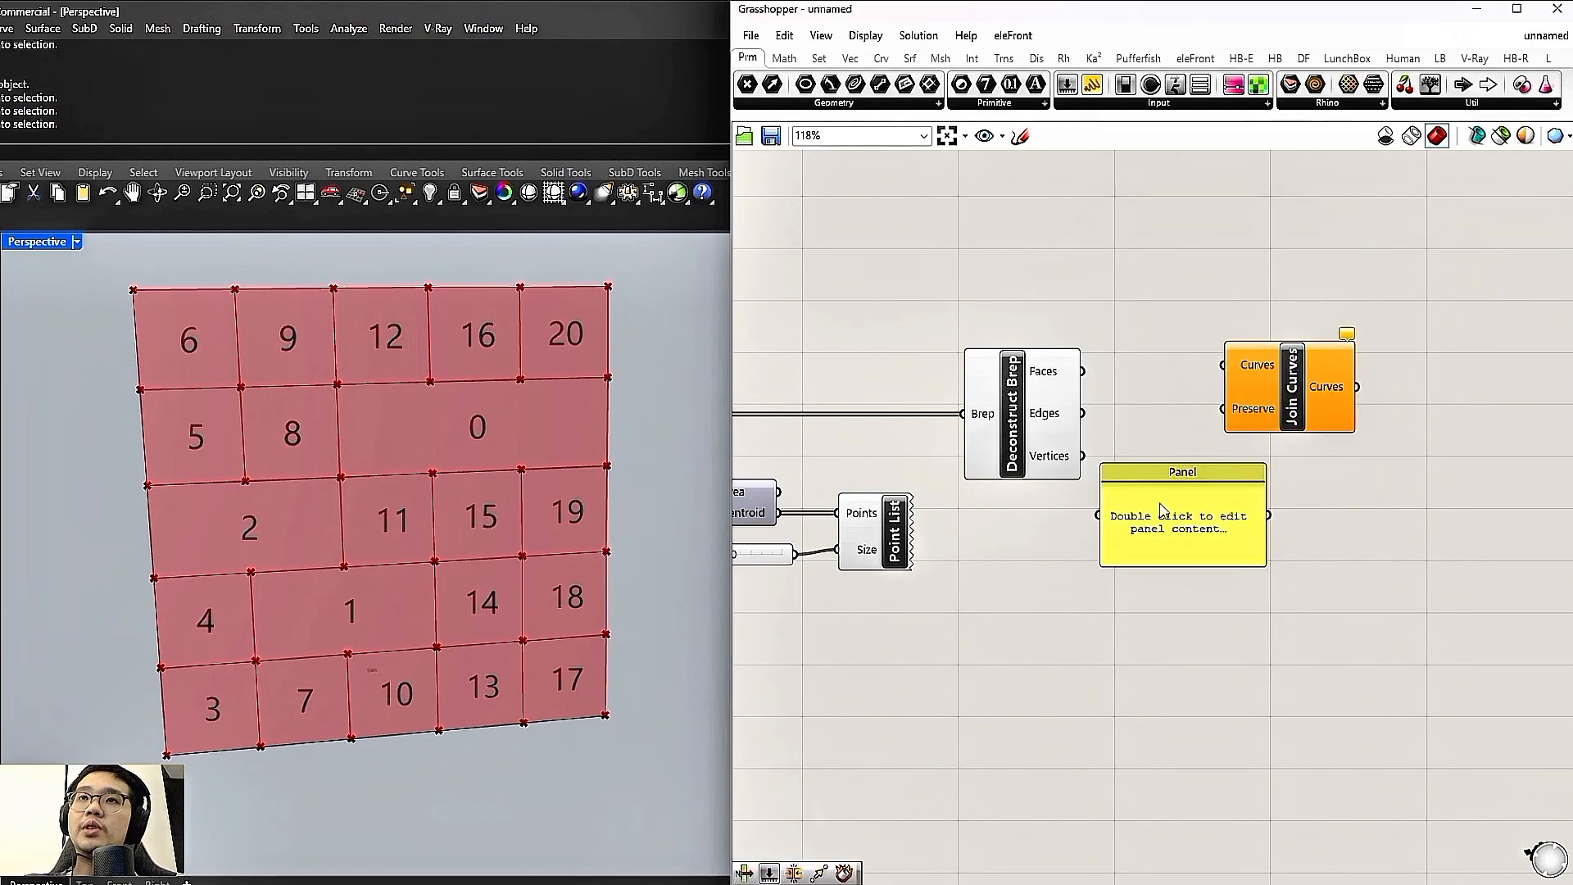
drag(1083, 413, 1099, 515)
drag(1168, 565, 1148, 754)
drag(1175, 522, 1222, 554)
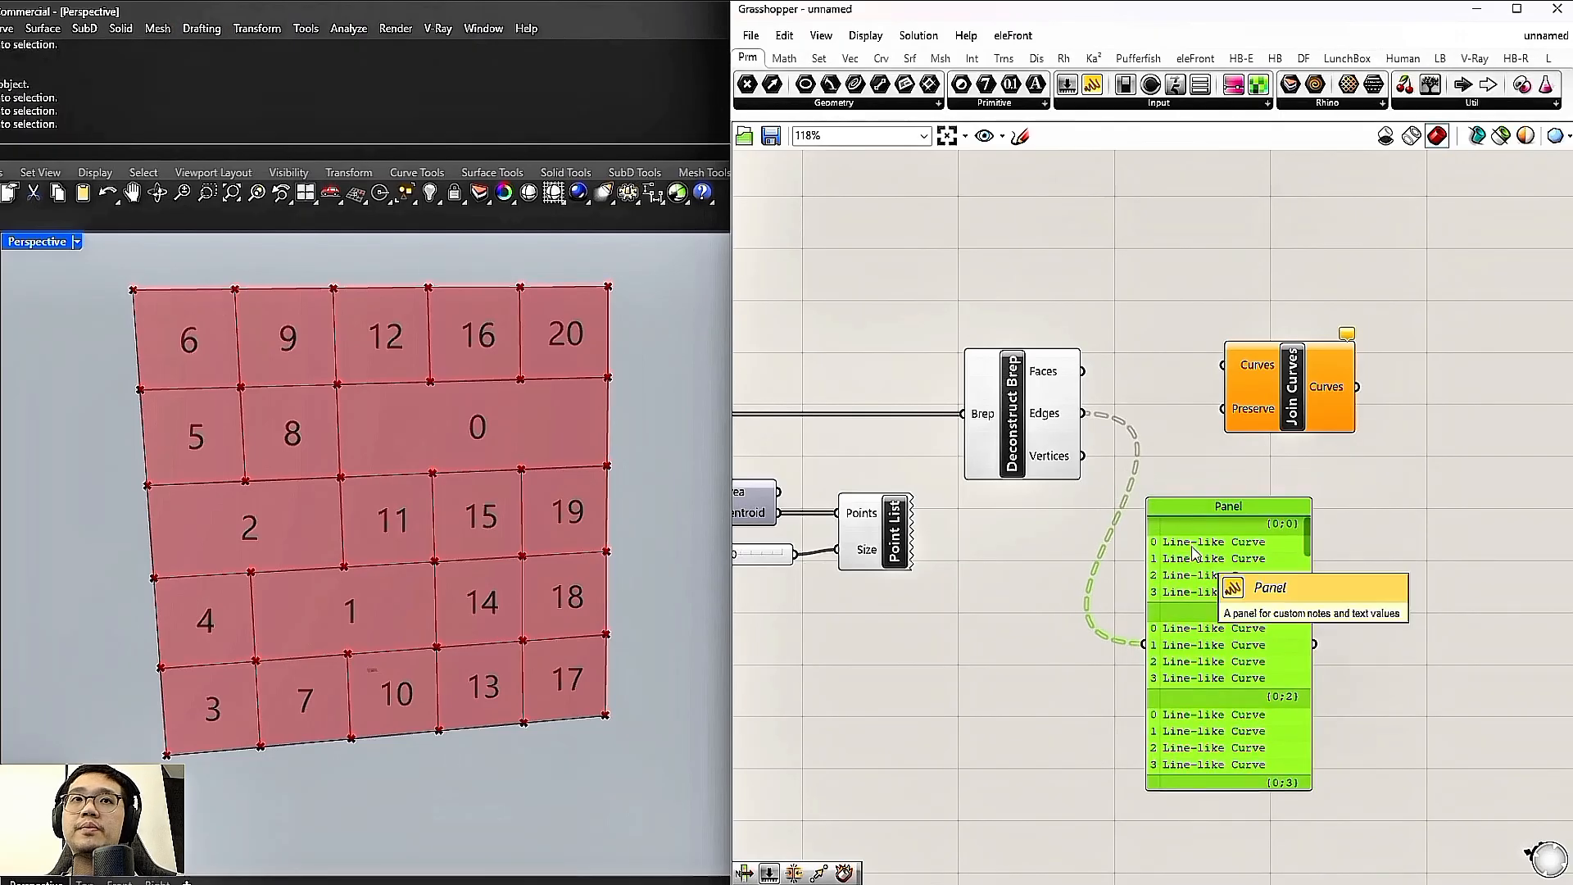
drag(1196, 549, 1228, 548)
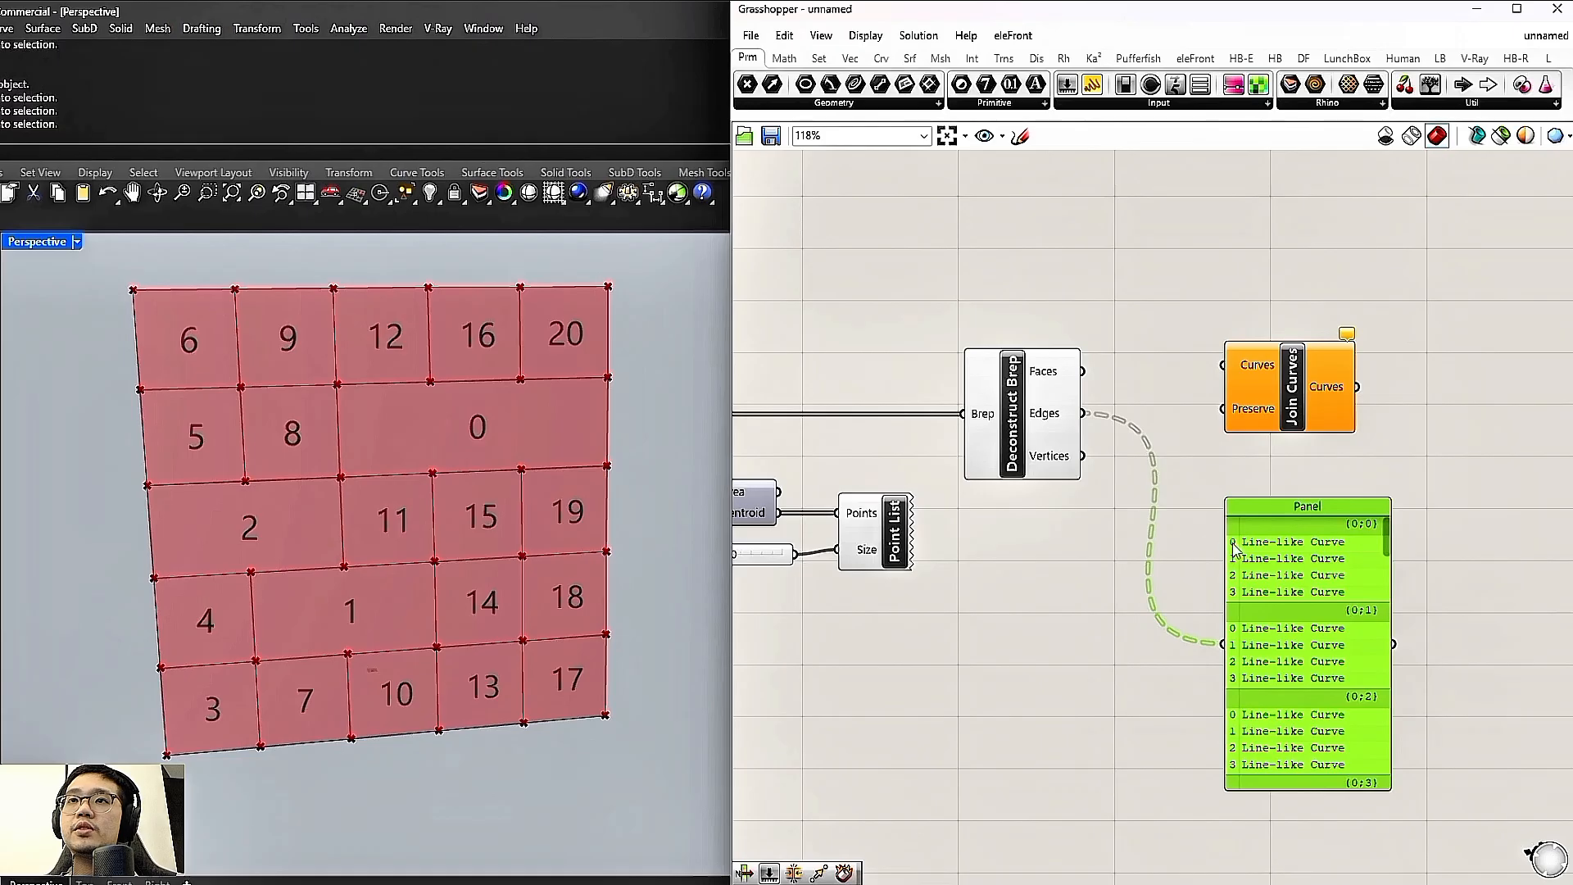
scroll(1241, 550, up, 1)
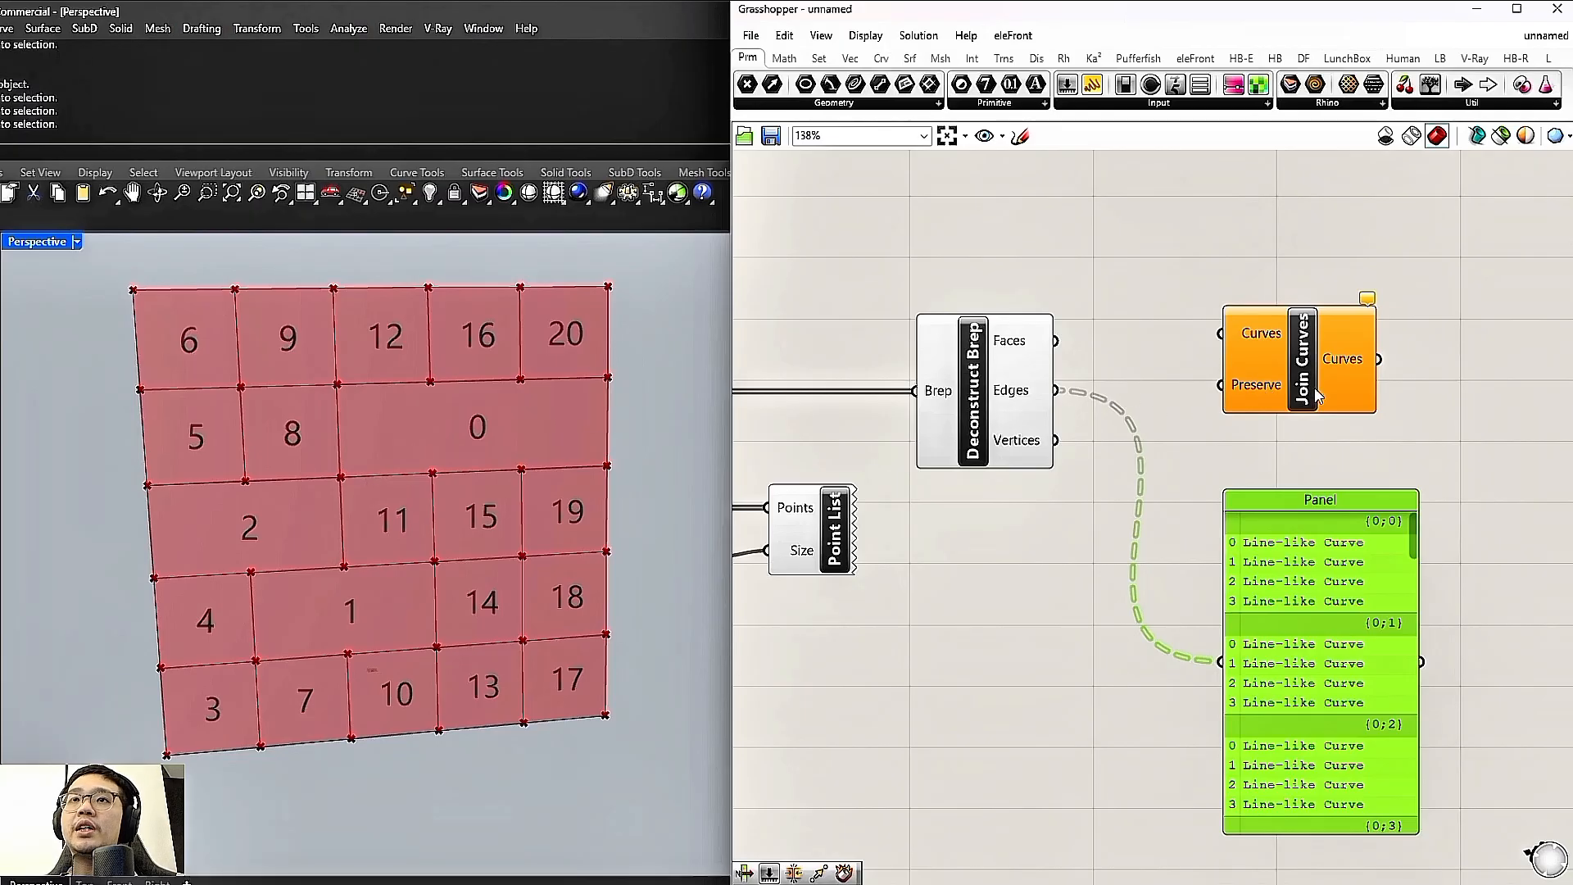
Connect Deconstruct Brep's Edges output to Join Curves' Curves input and align the panel beneath it
drag(1058, 390, 1205, 394)
right_drag(1294, 388, 1092, 377)
drag(1079, 530, 1004, 552)
Add the Fillet component for curve corners, feed it the Join Curves output and align the two components
double_click(1274, 381)
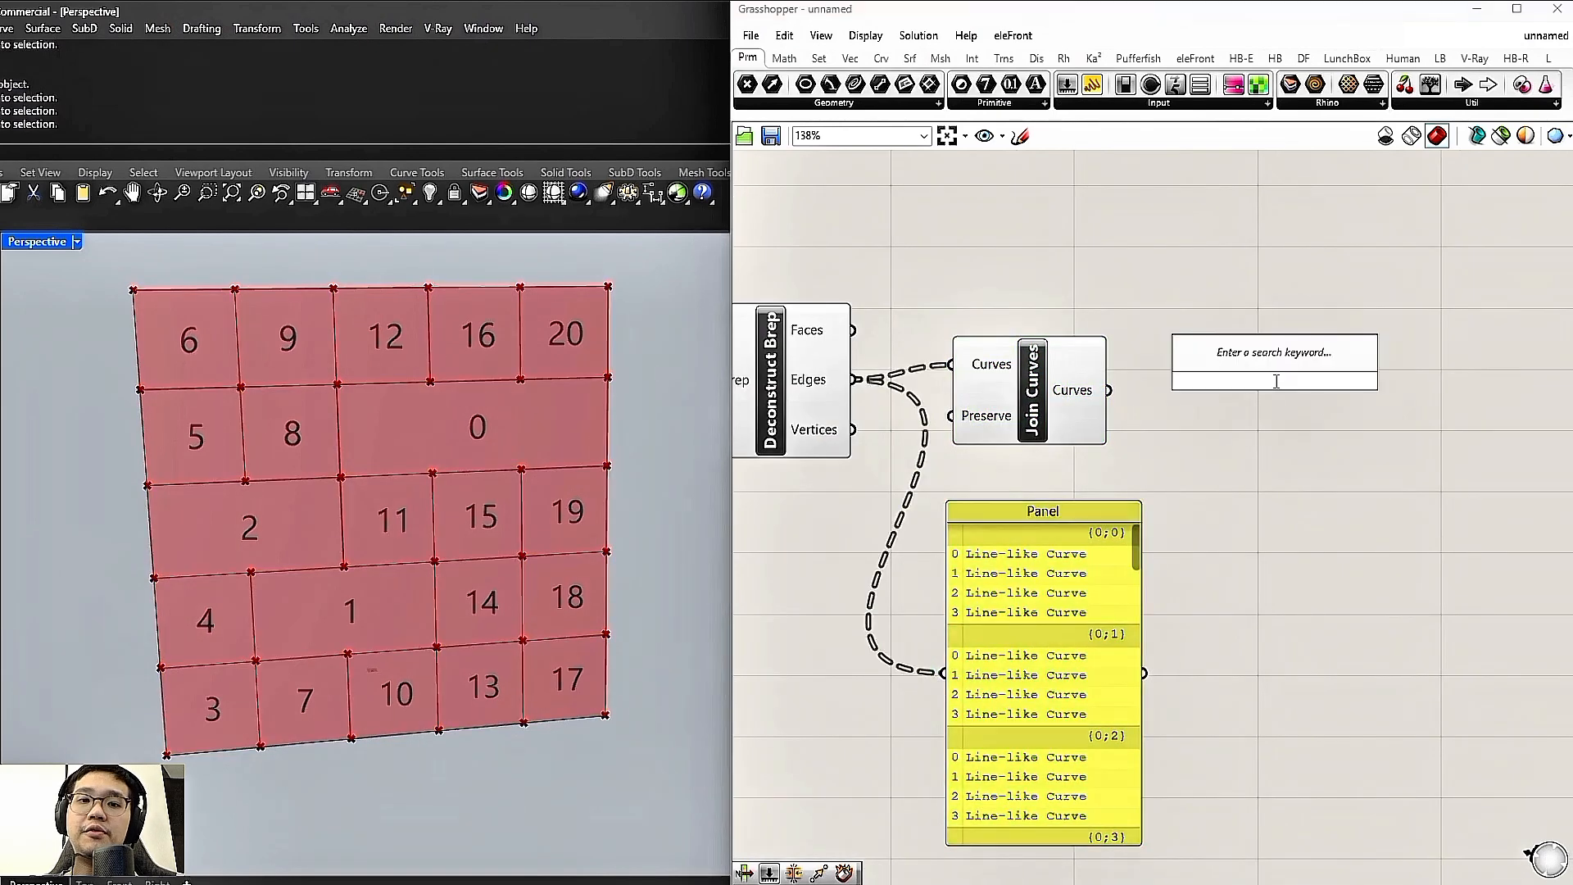
text(fillet)
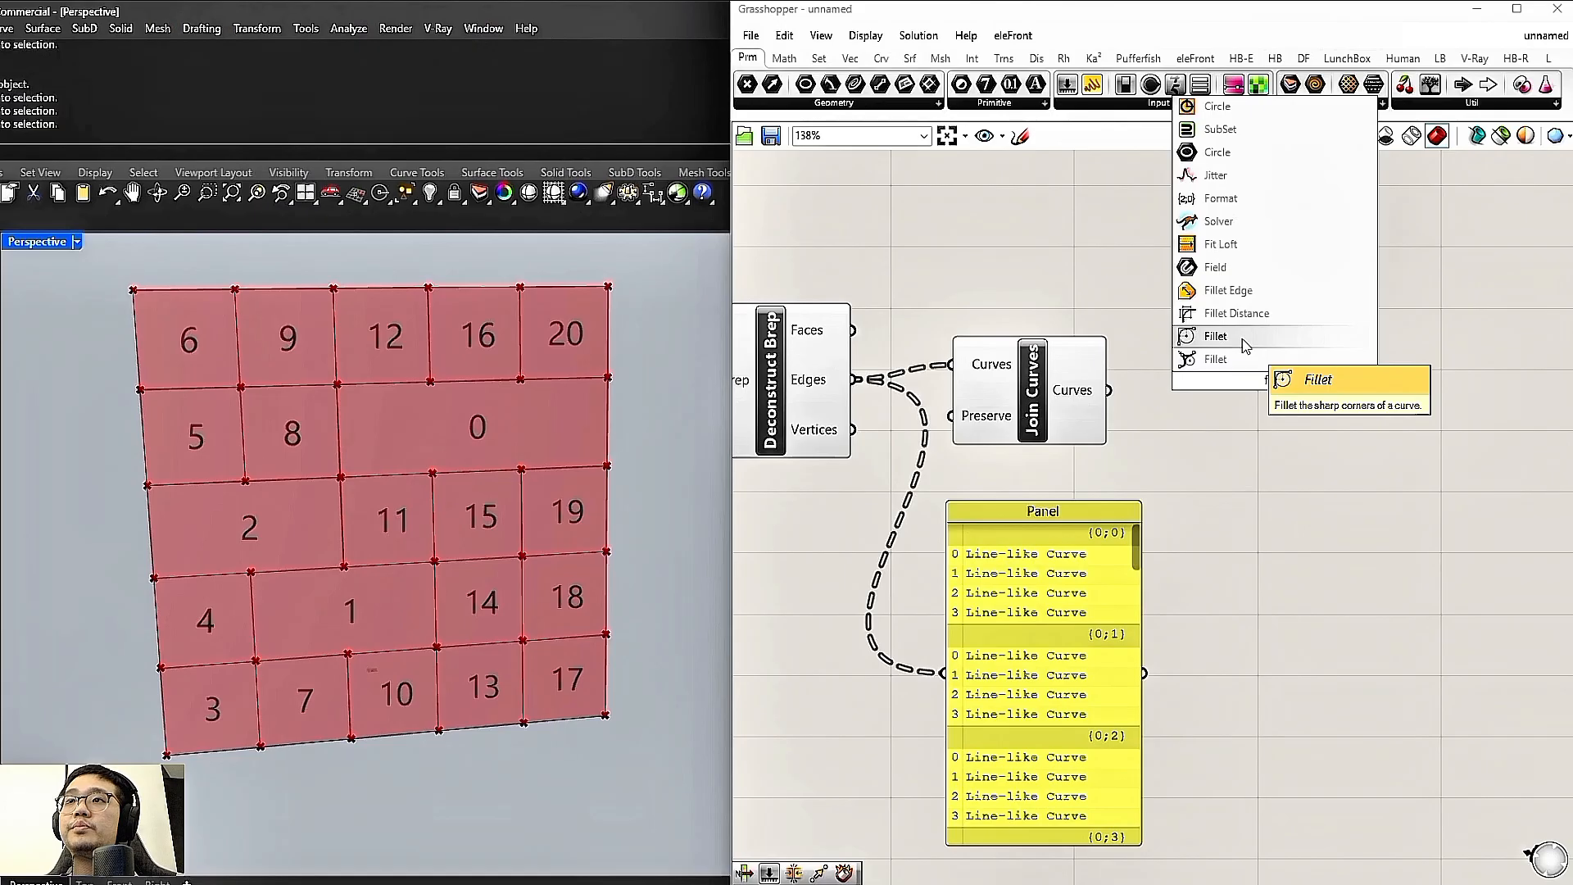
click(1242, 337)
drag(1278, 381, 1304, 354)
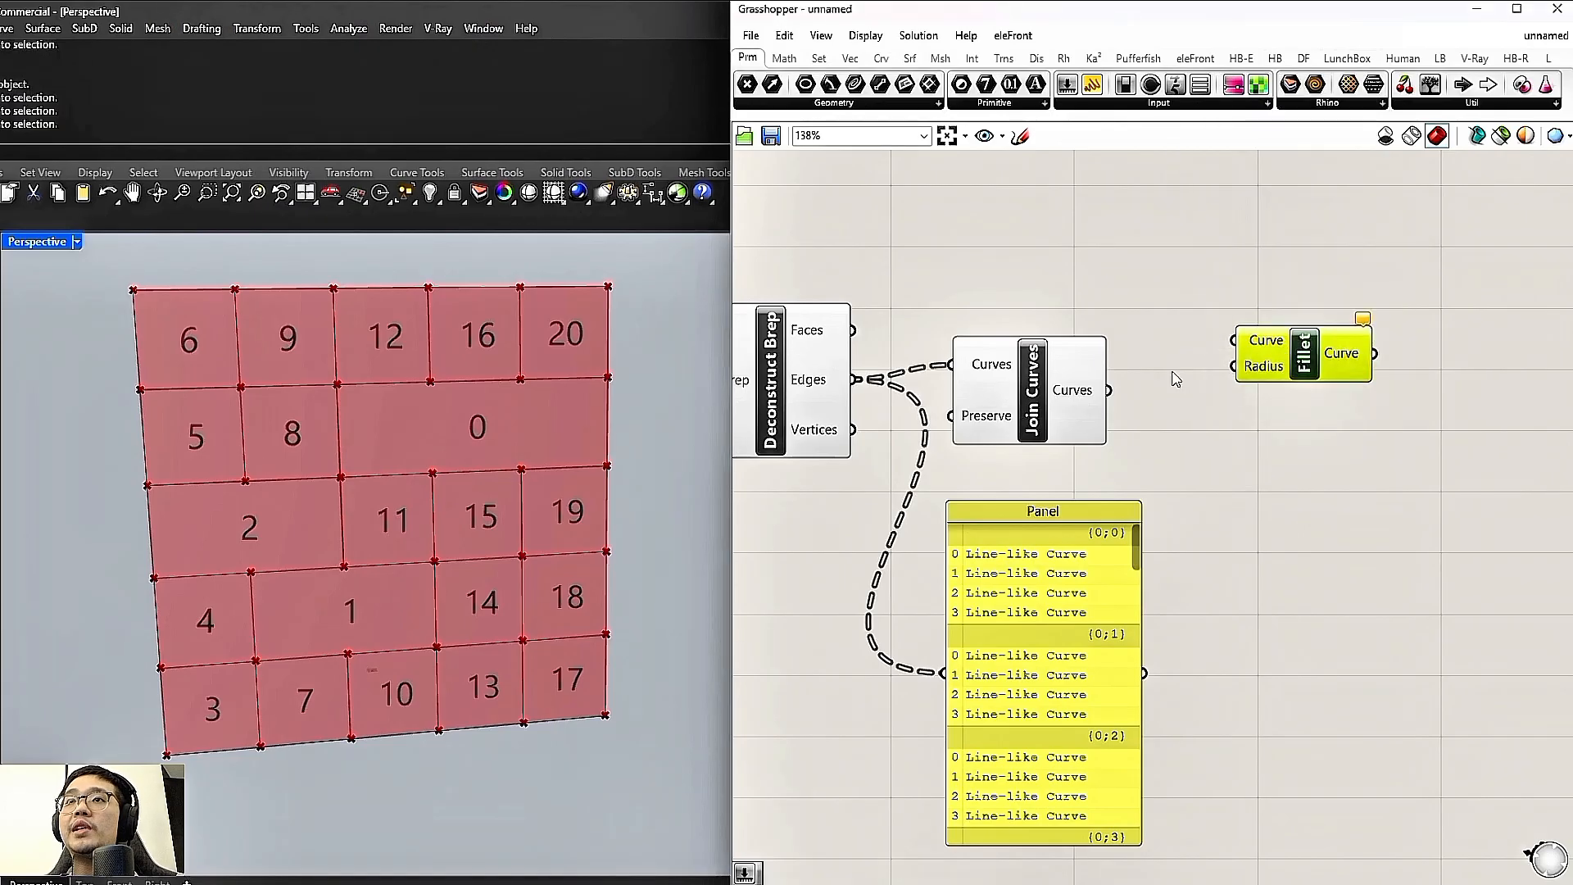
drag(1107, 390, 1282, 415)
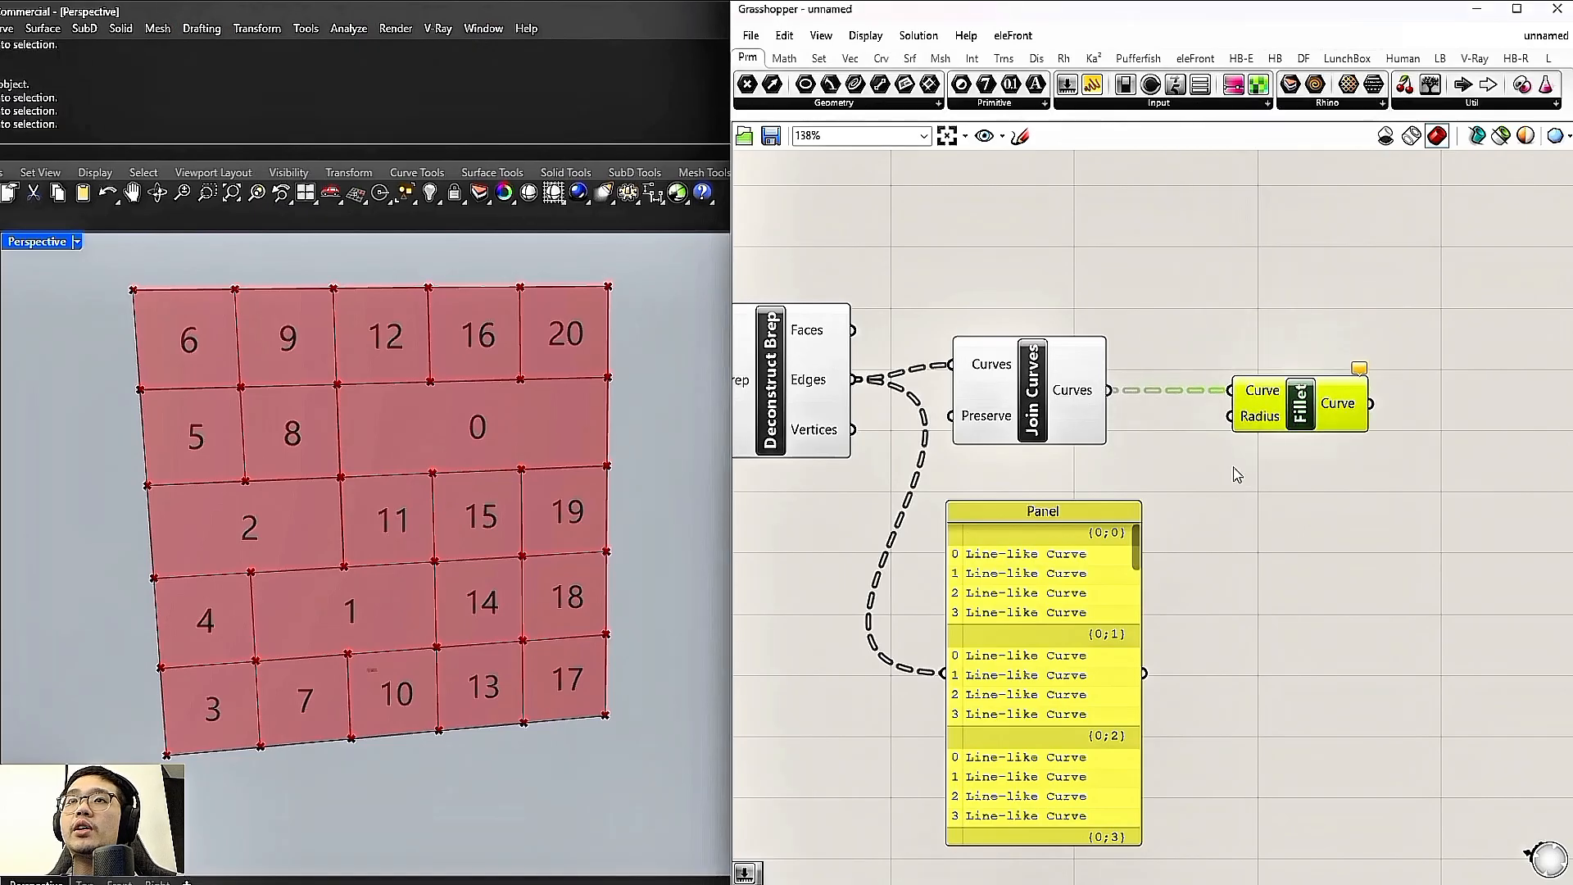
drag(1107, 568, 1077, 647)
drag(1274, 428, 1298, 428)
Add a Number Slider with maximum and value 200 and connect it to Fillet's Radius input
double_click(1077, 508)
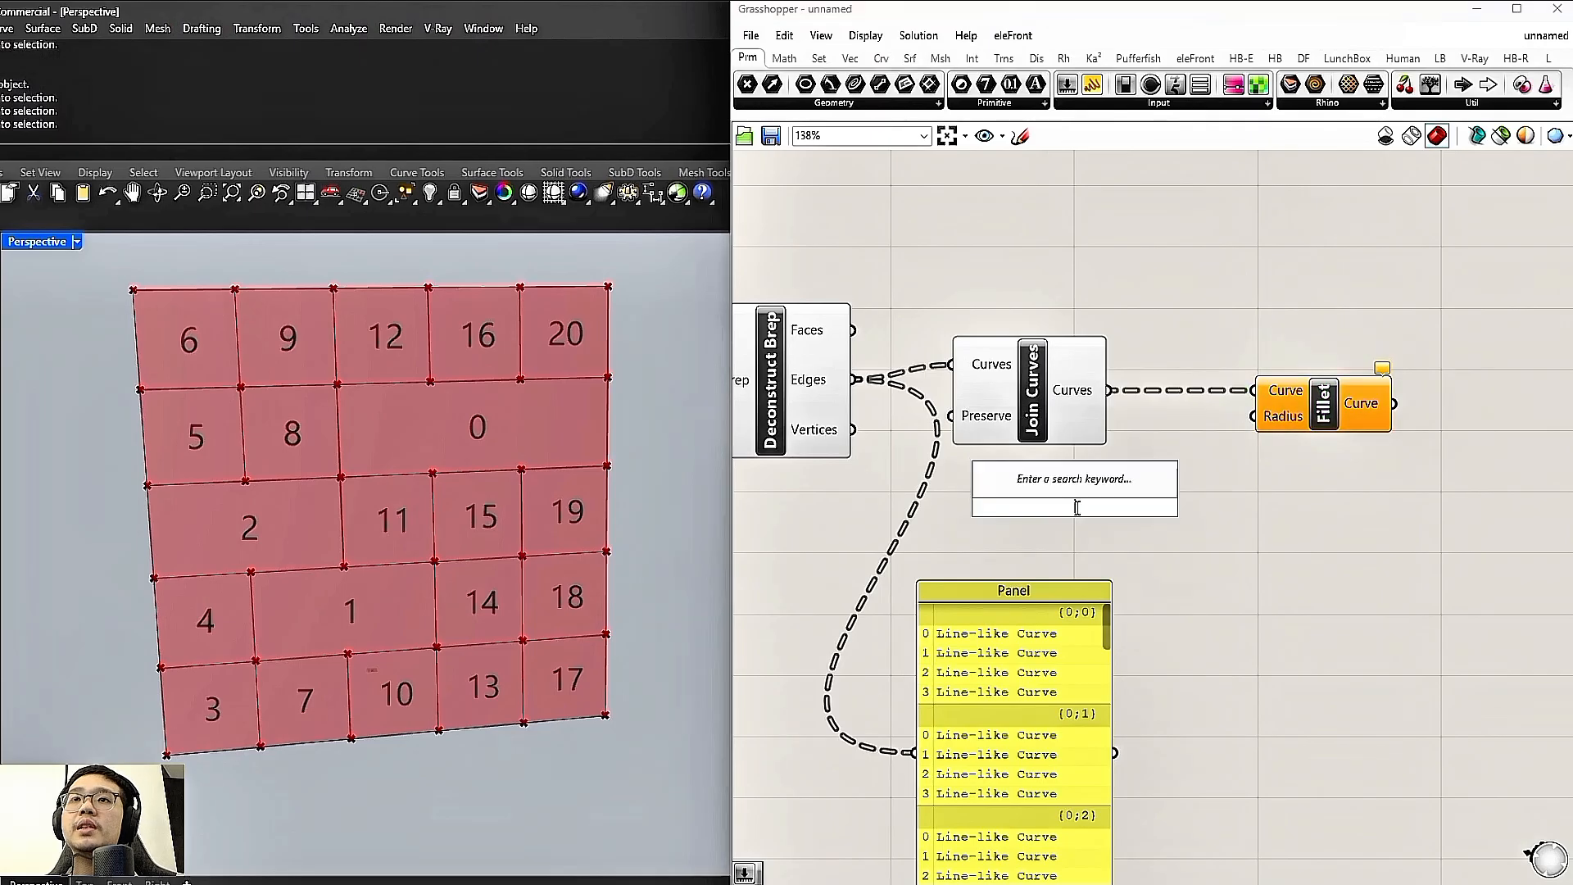
text(0)
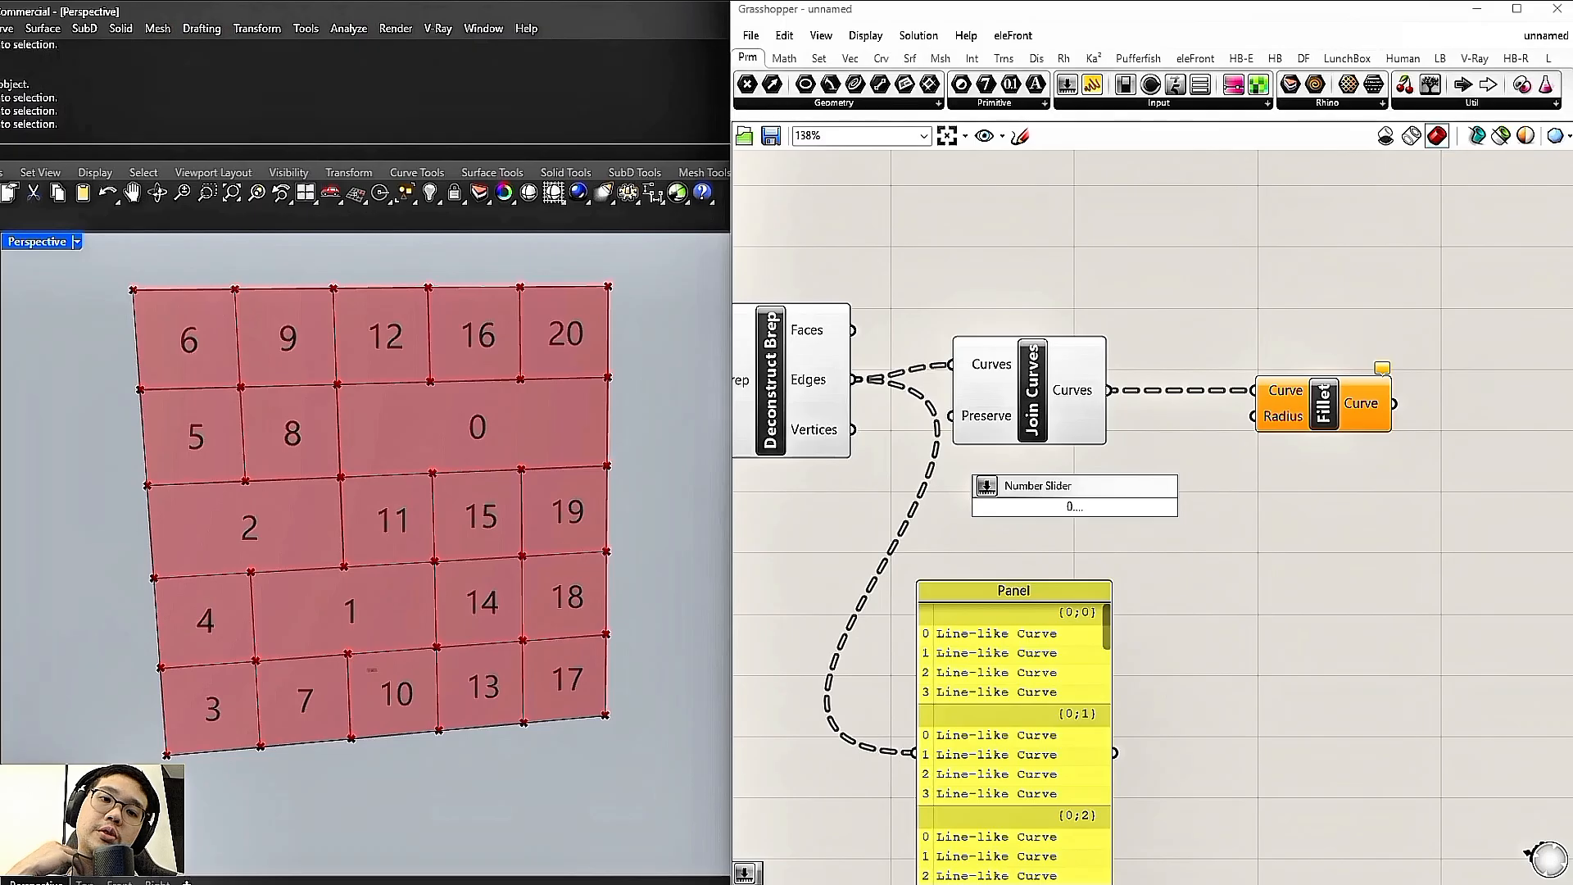
text(...200)
key(Return)
drag(1201, 505, 1253, 416)
drag(1073, 510, 1198, 513)
scroll(504, 555, up, 3)
Raise the radius slider's maximum to 500 and set its value to 326
click(1010, 508)
double_click(1010, 508)
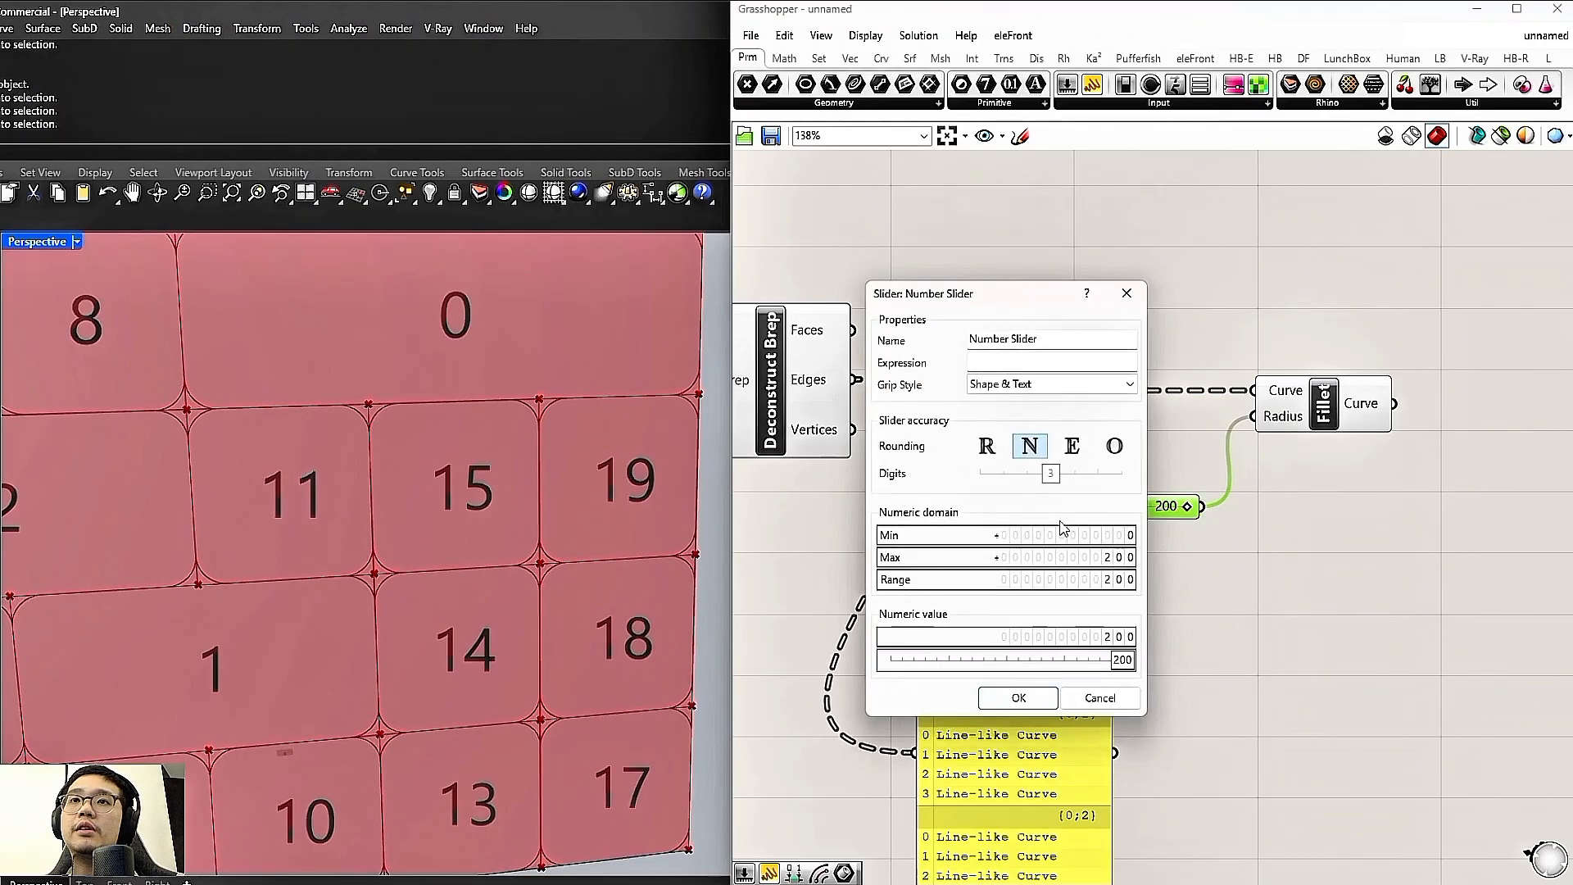
double_click(1065, 557)
text(500)
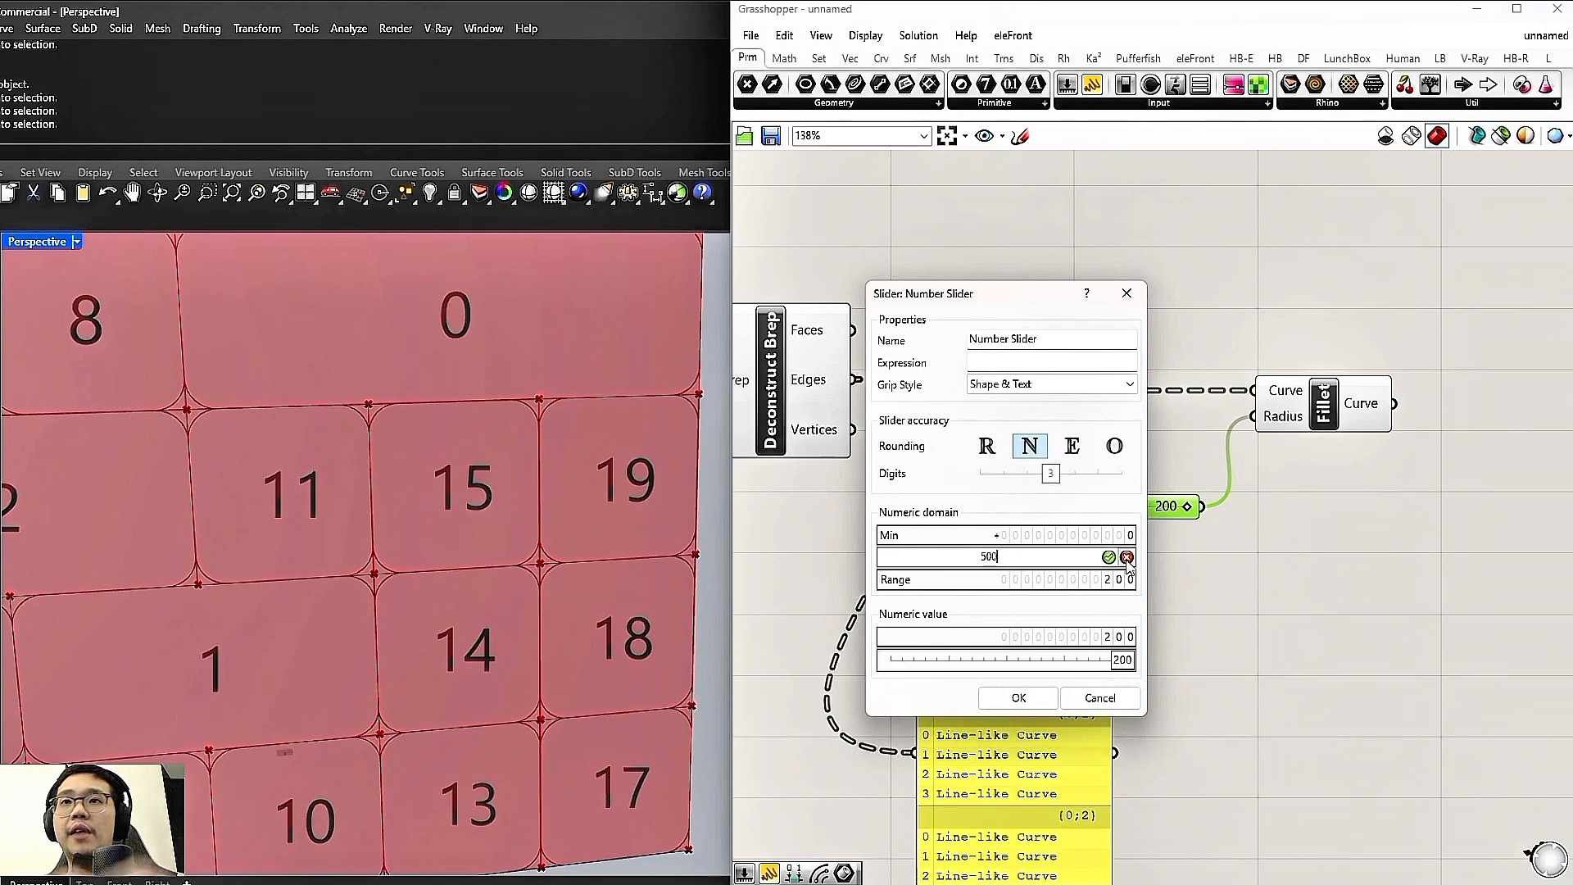
click(1108, 557)
click(1019, 697)
drag(1112, 506, 1144, 506)
scroll(533, 524, down, 5)
scroll(440, 474, up, 2)
shift+right_drag(440, 473, 460, 494)
Turn off the preview of Deconstruct Brep and Join Curves so only the filleted outlines are drawn
scroll(1182, 450, down, 4)
drag(1195, 451, 933, 313)
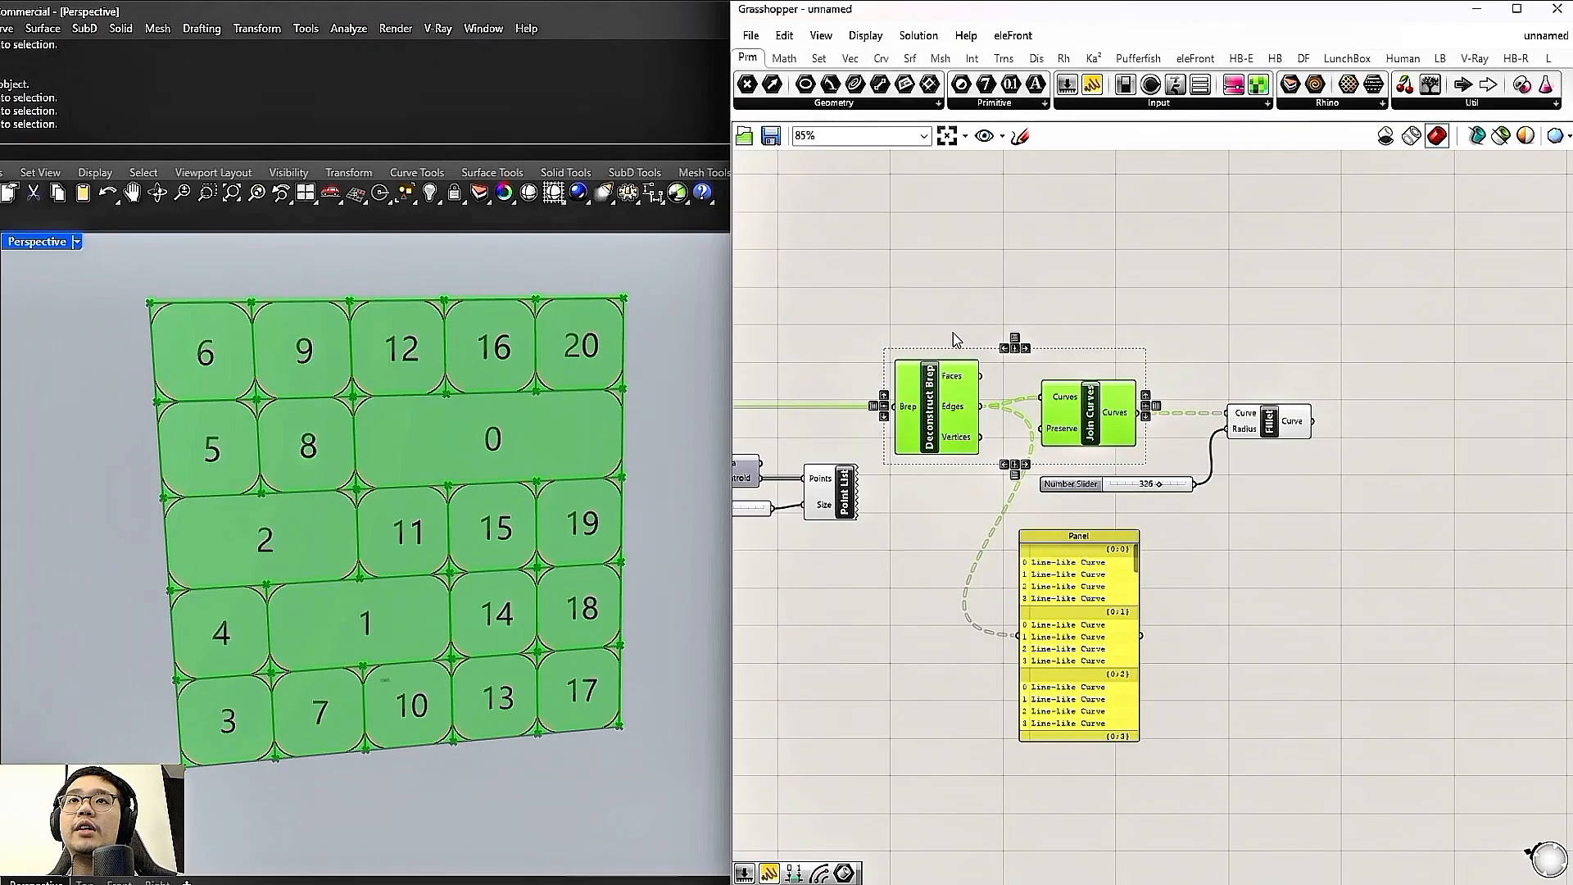
right_click(957, 318)
click(1020, 341)
click(843, 470)
right_drag(906, 459, 1010, 452)
right_click(1024, 496)
click(1006, 501)
scroll(1009, 497, down, 3)
click(1015, 496)
right_drag(600, 494, 634, 512)
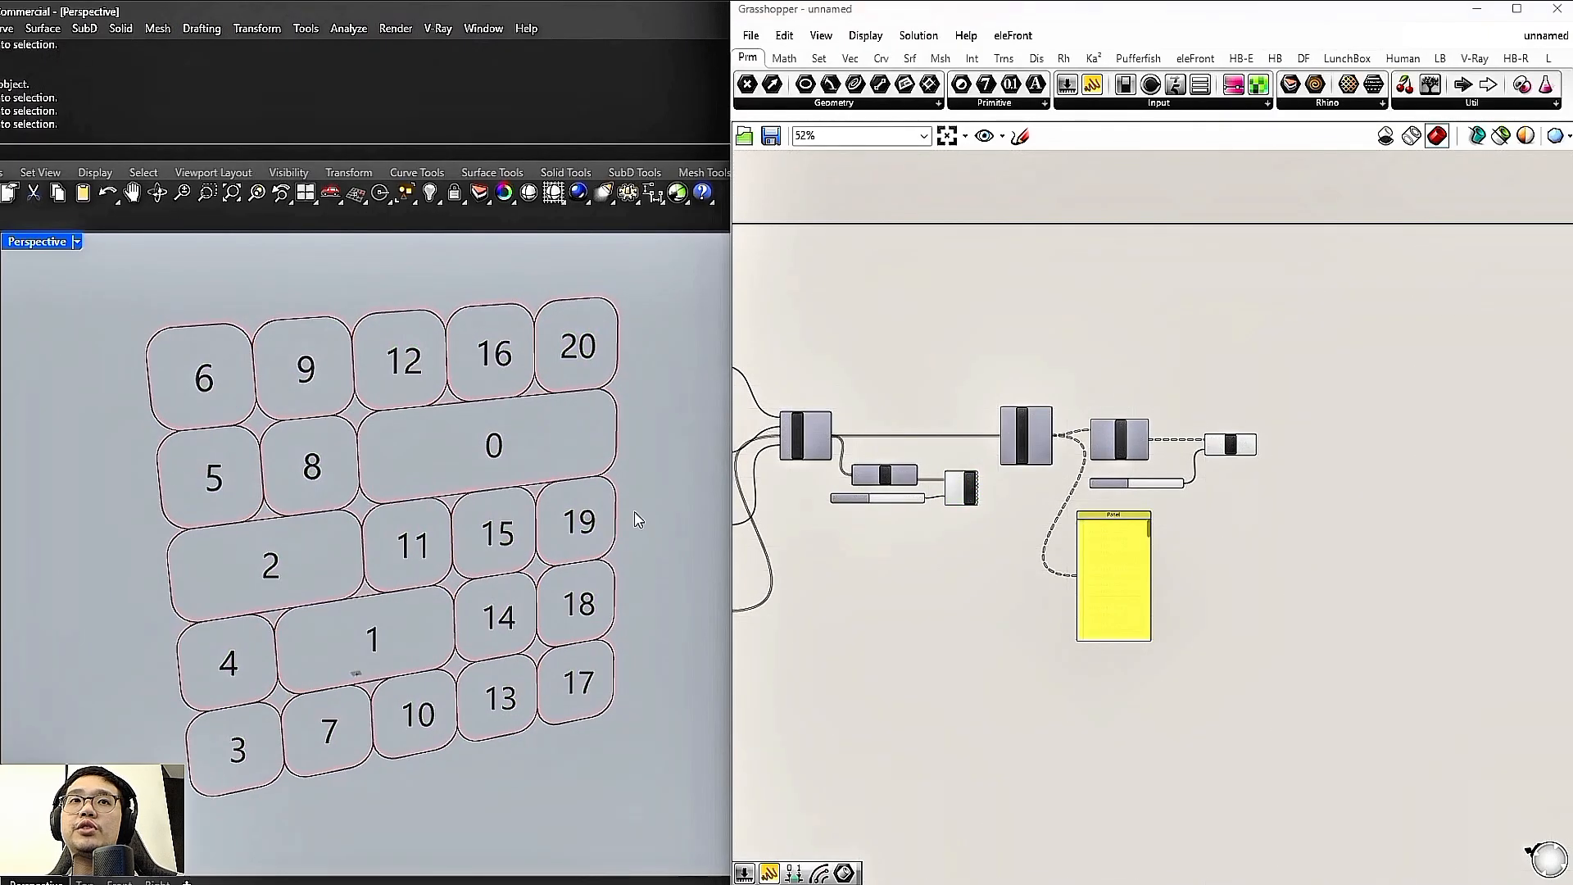
Delete the panel attached to Deconstruct Brep's Edges output
scroll(1177, 508, up, 2)
click(1243, 427)
click(1104, 566)
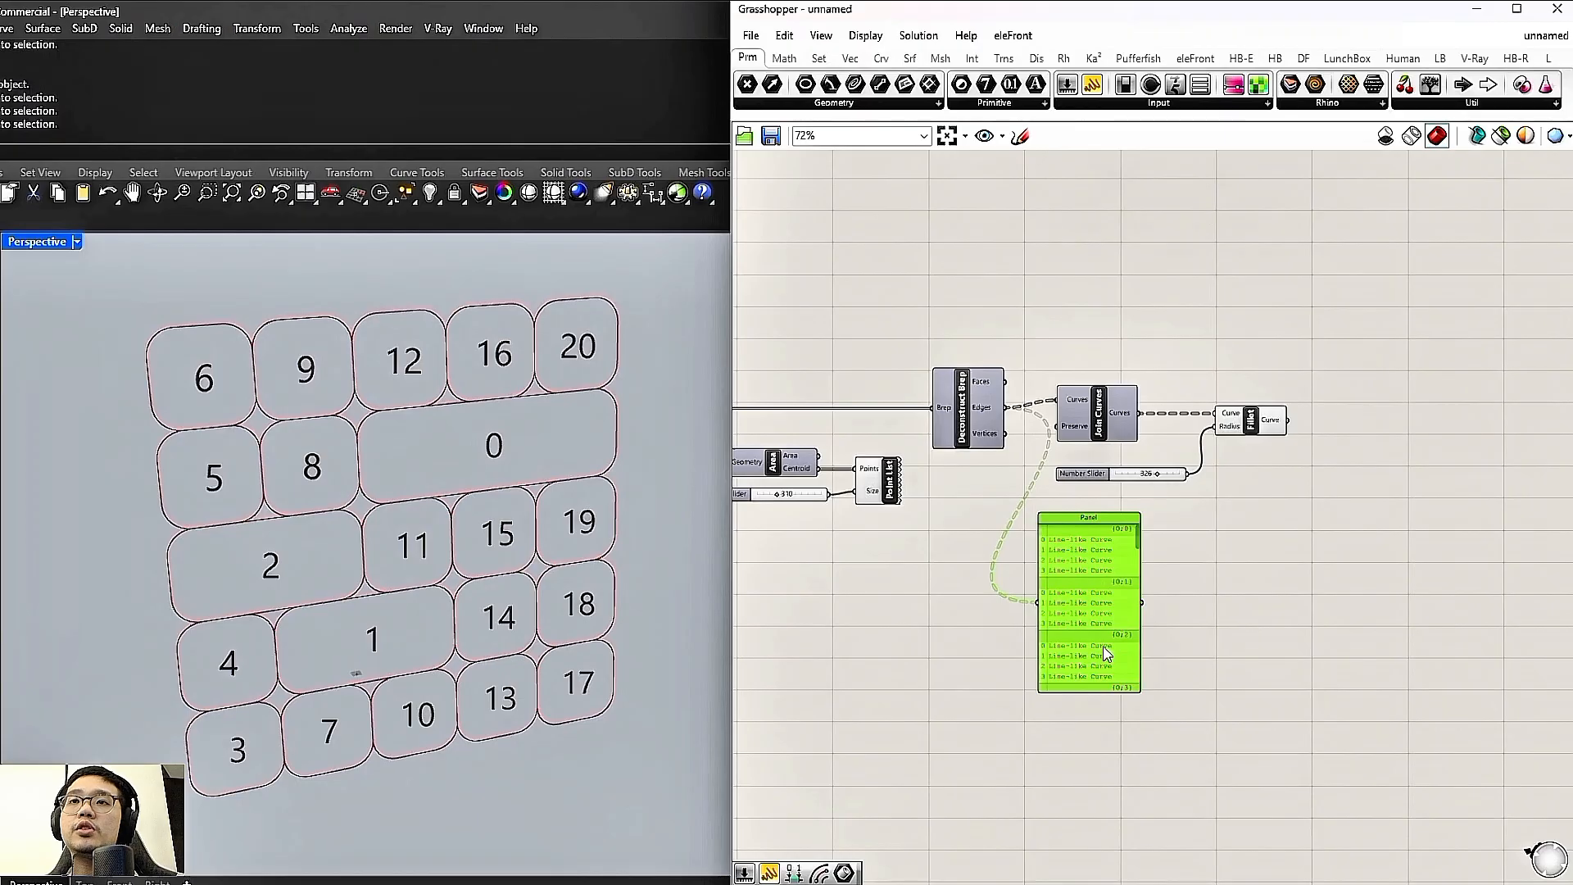
key(Delete)
scroll(1187, 604, up, 3)
scroll(1155, 450, down, 5)
double_click(1106, 380)
scroll(1098, 393, up, 2)
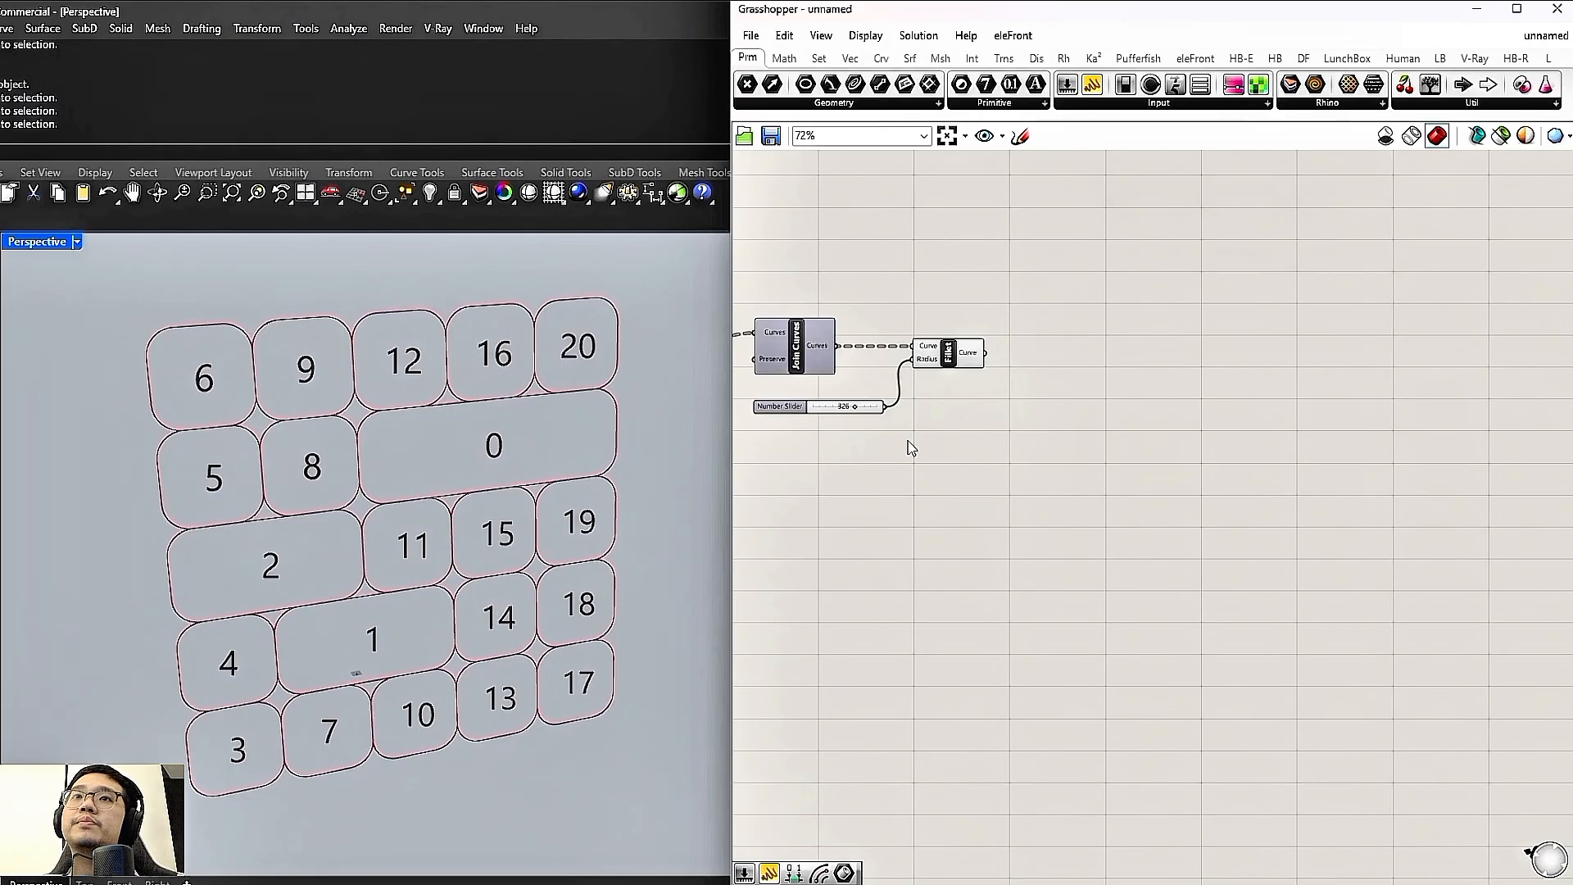
Add a Scribble label reading "Left" below and to the right of the Fillet component
double_click(1058, 432)
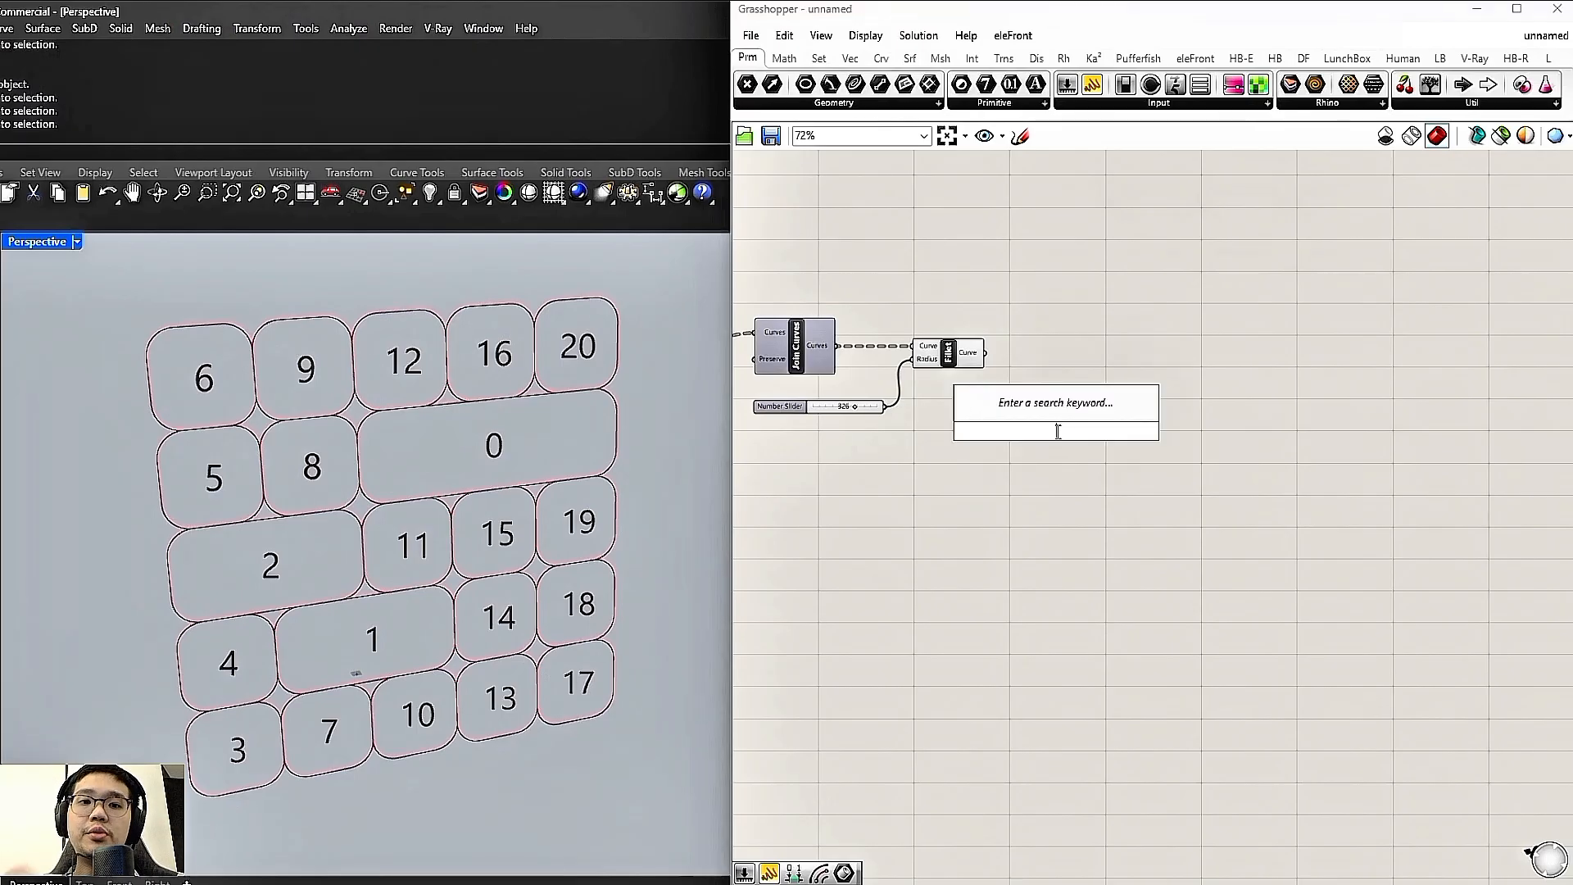
text(scri)
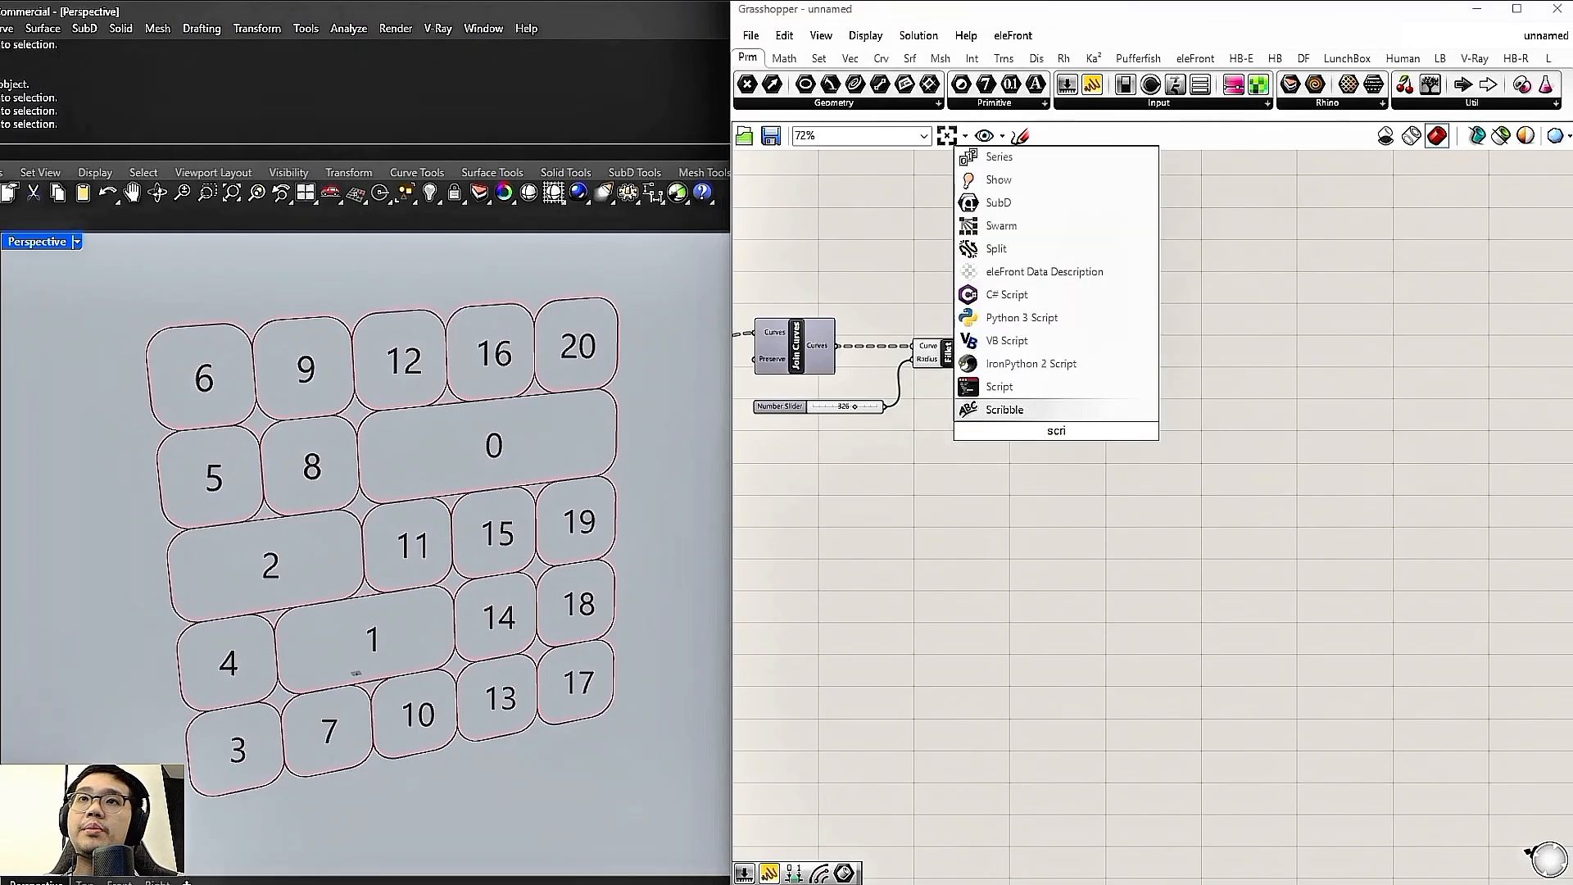
key(Return)
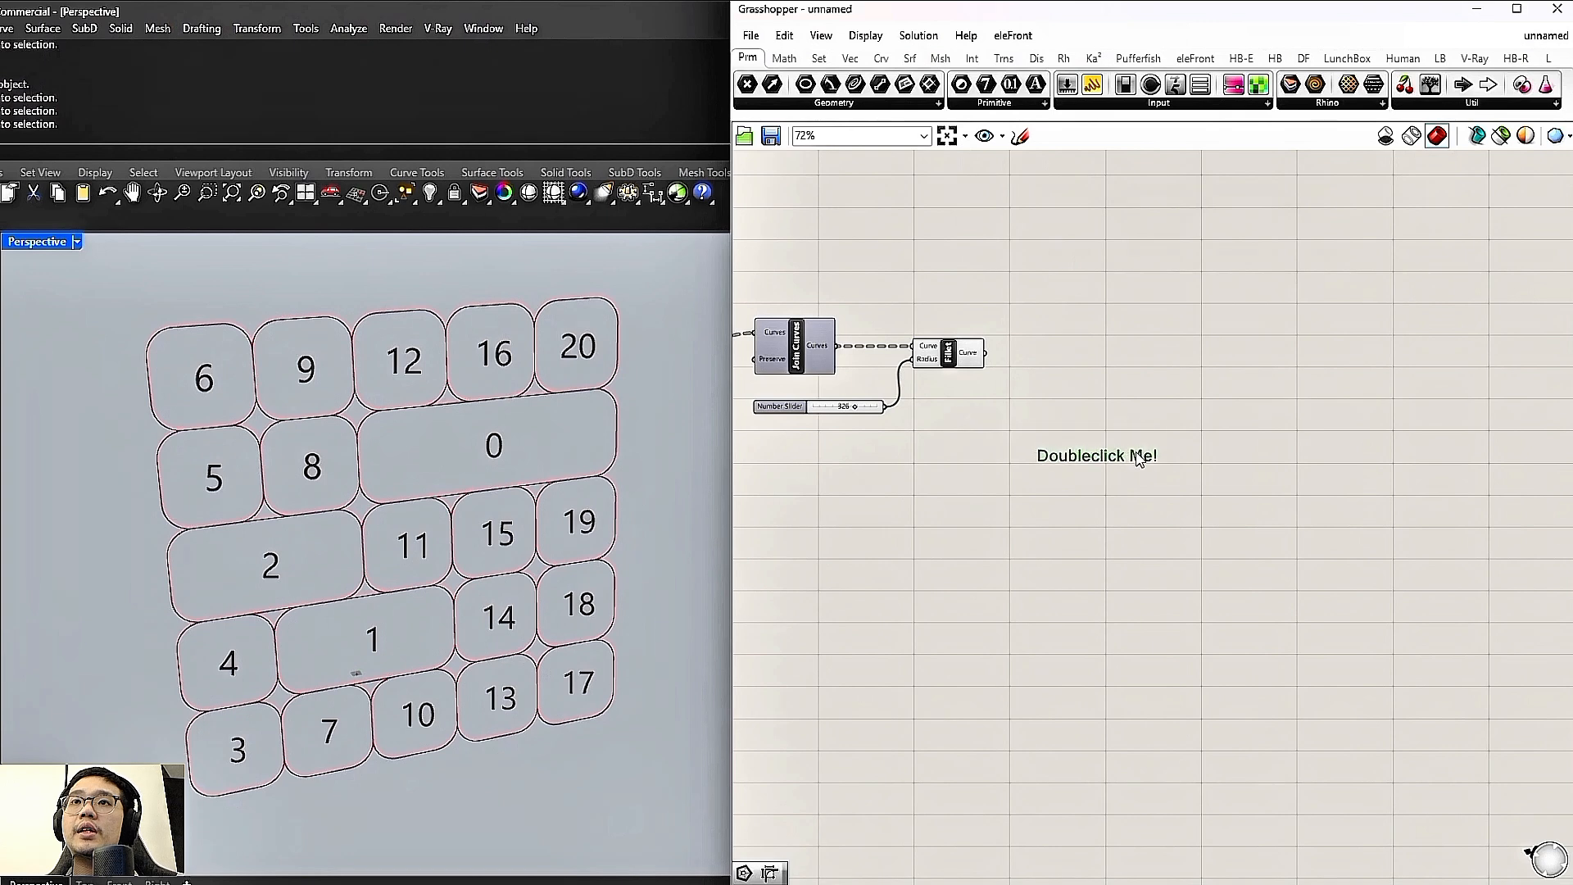
double_click(1140, 457)
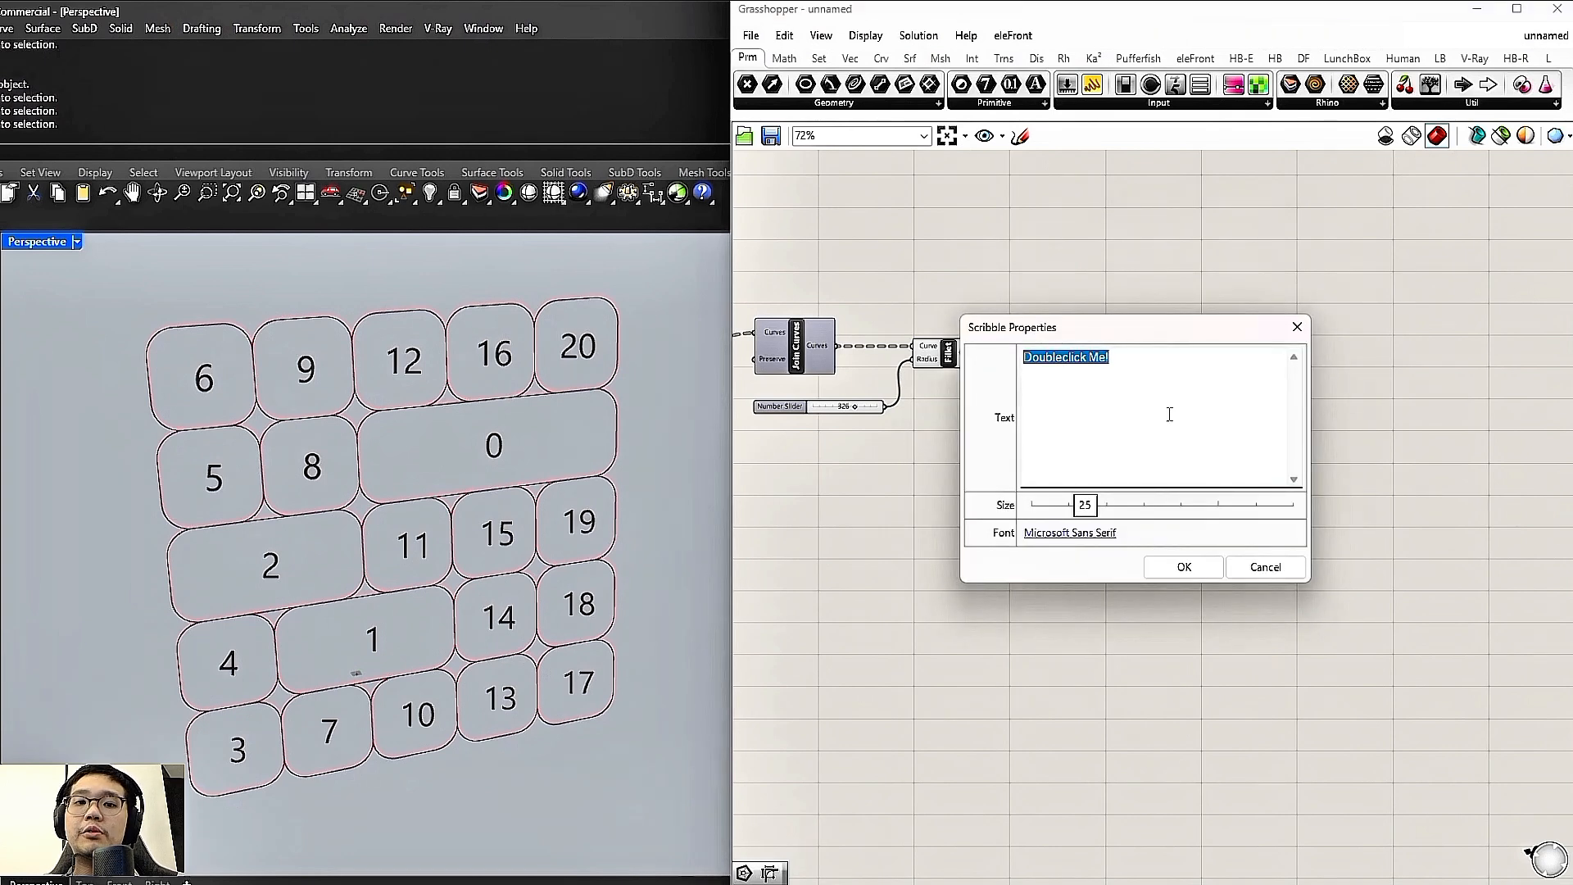
text(Left)
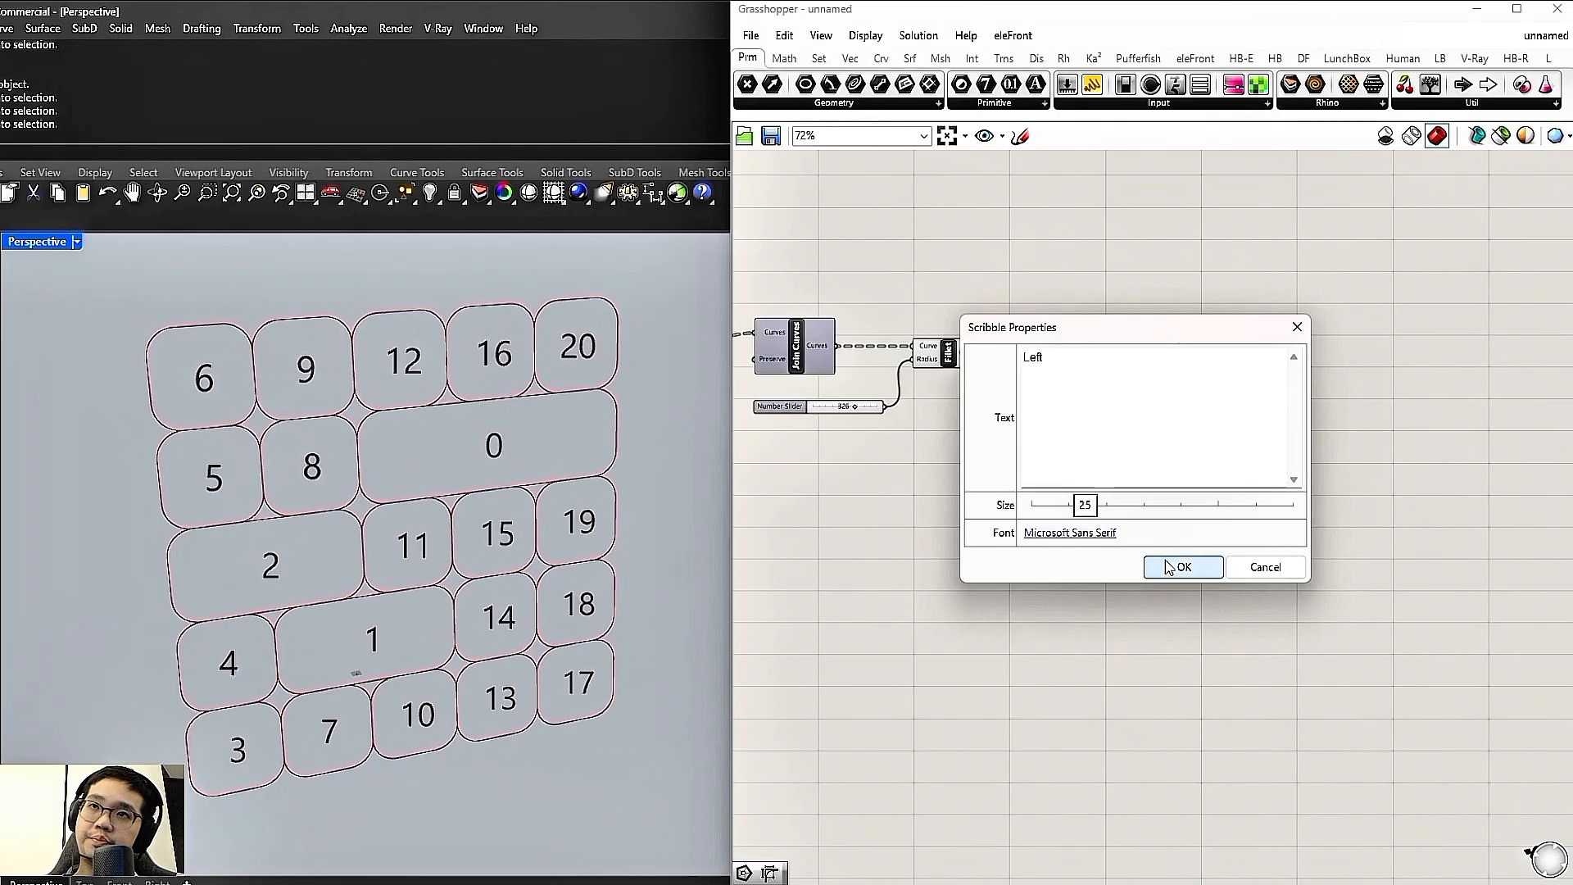
click(1179, 566)
drag(1091, 492, 1096, 490)
scroll(1096, 501, up, 2)
right_drag(1096, 501, 1102, 443)
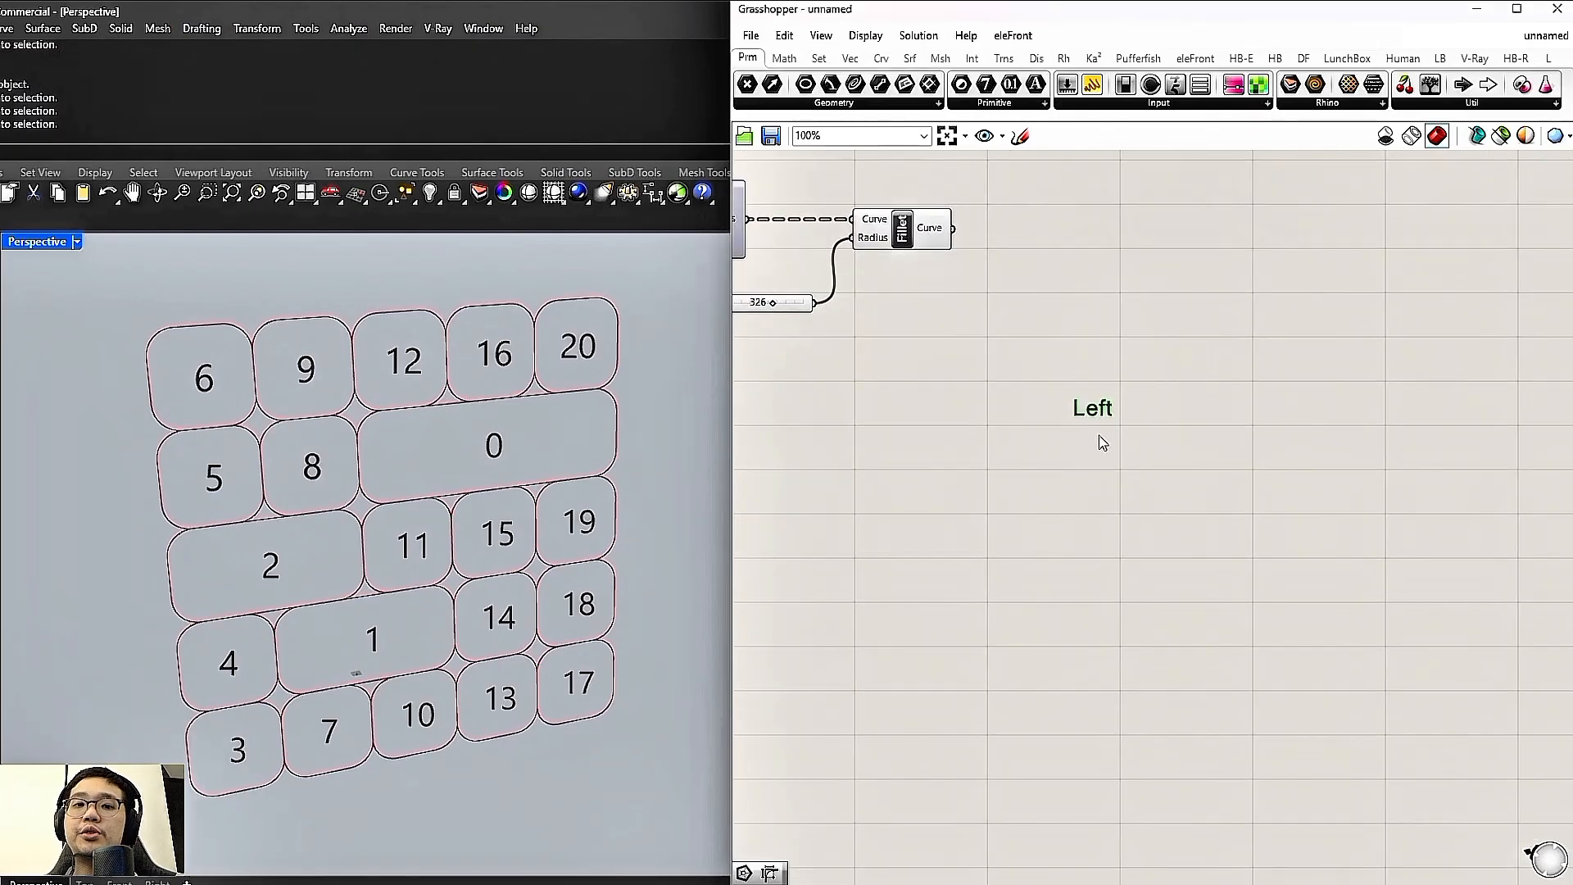
Add a panel beneath the "Left" label and enter 14, 16 and 8 on separate lines
double_click(1100, 453)
text(panel)
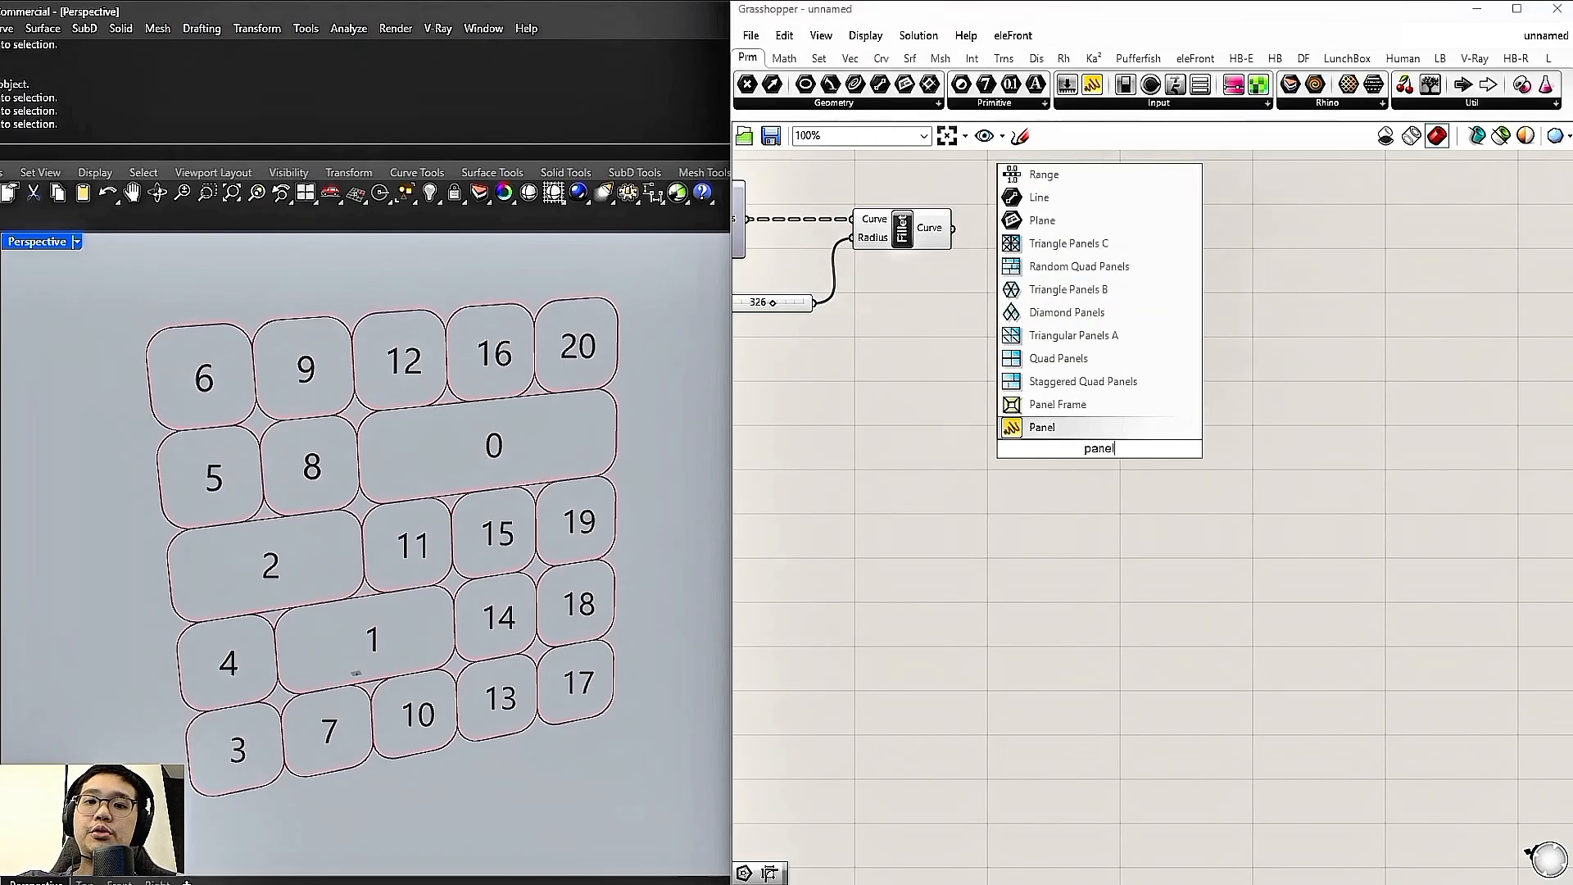
key(Return)
drag(1104, 456, 1146, 486)
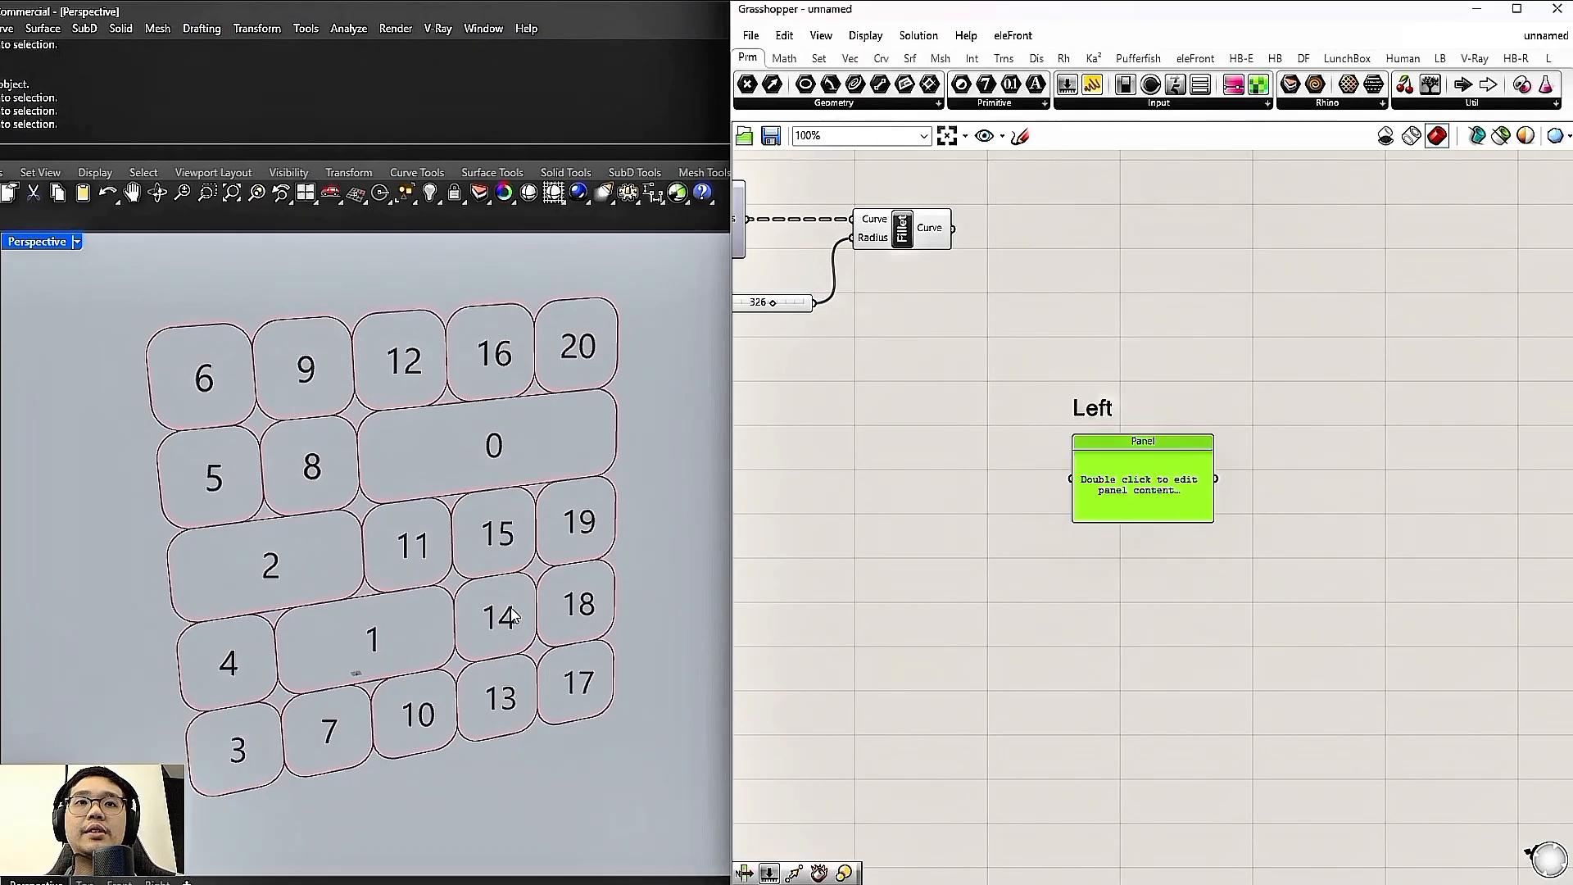
double_click(1168, 490)
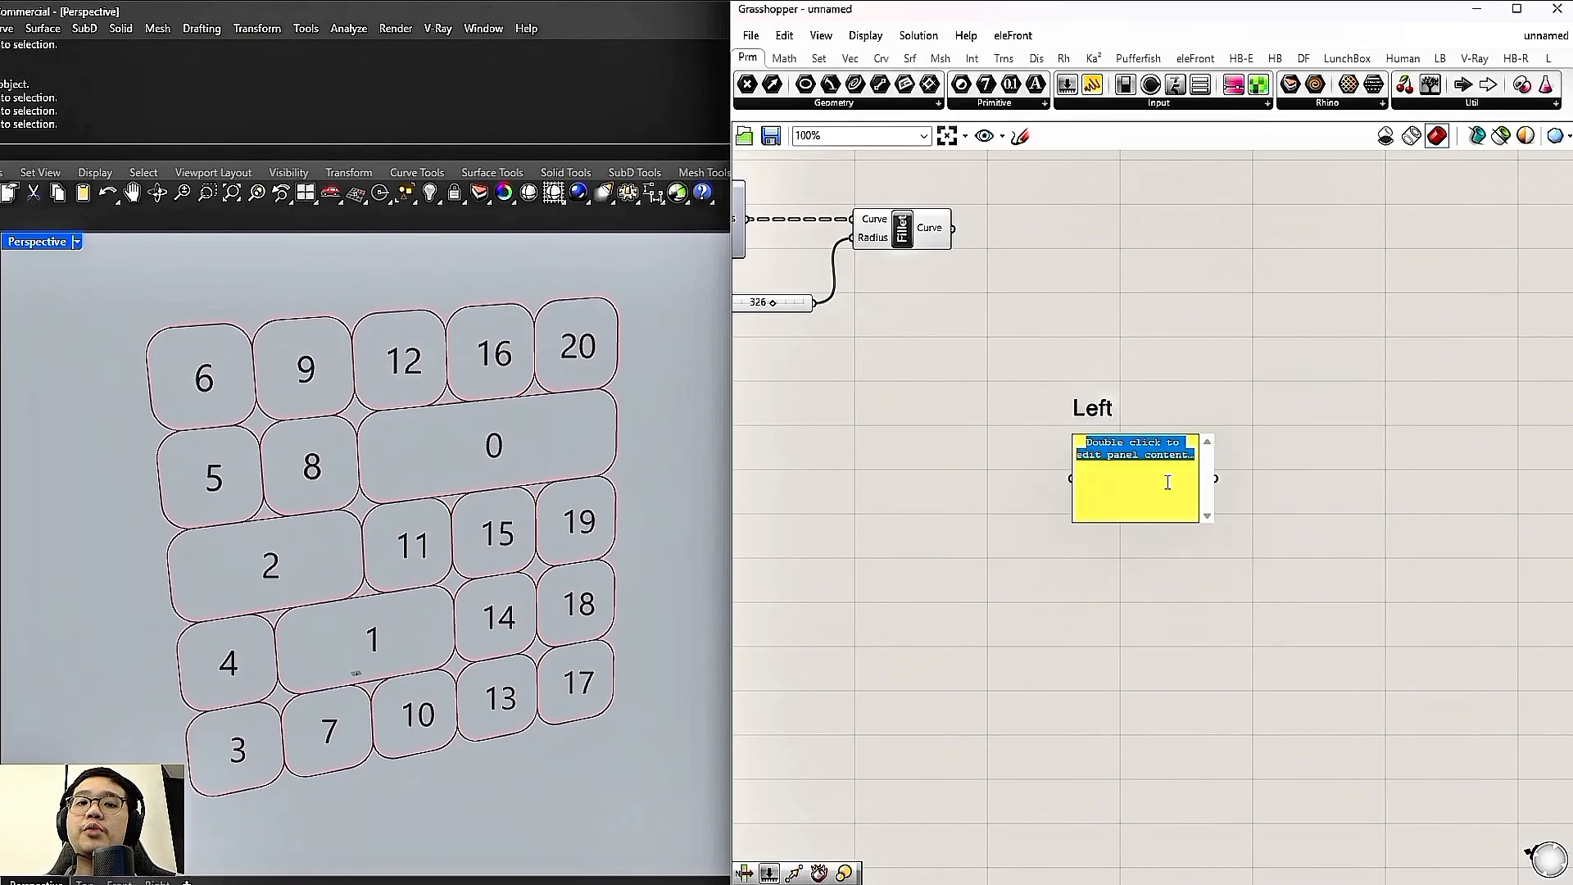
text(14)
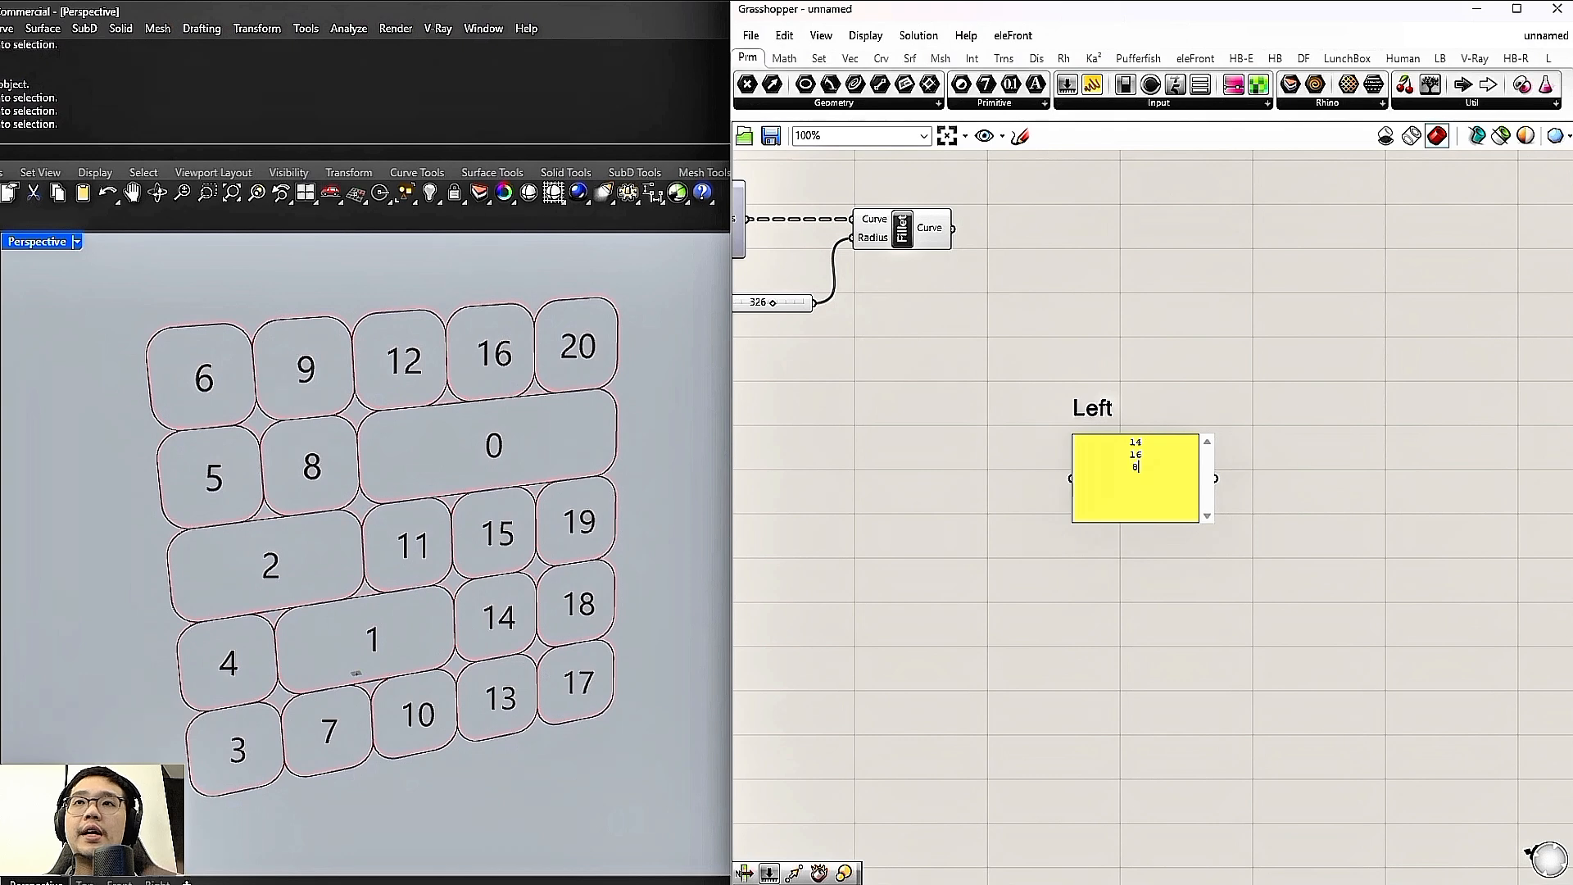
click(1206, 558)
Turn off Multiline Data for the panel of cell numbers and align it under the "Left" label
right_click(1186, 480)
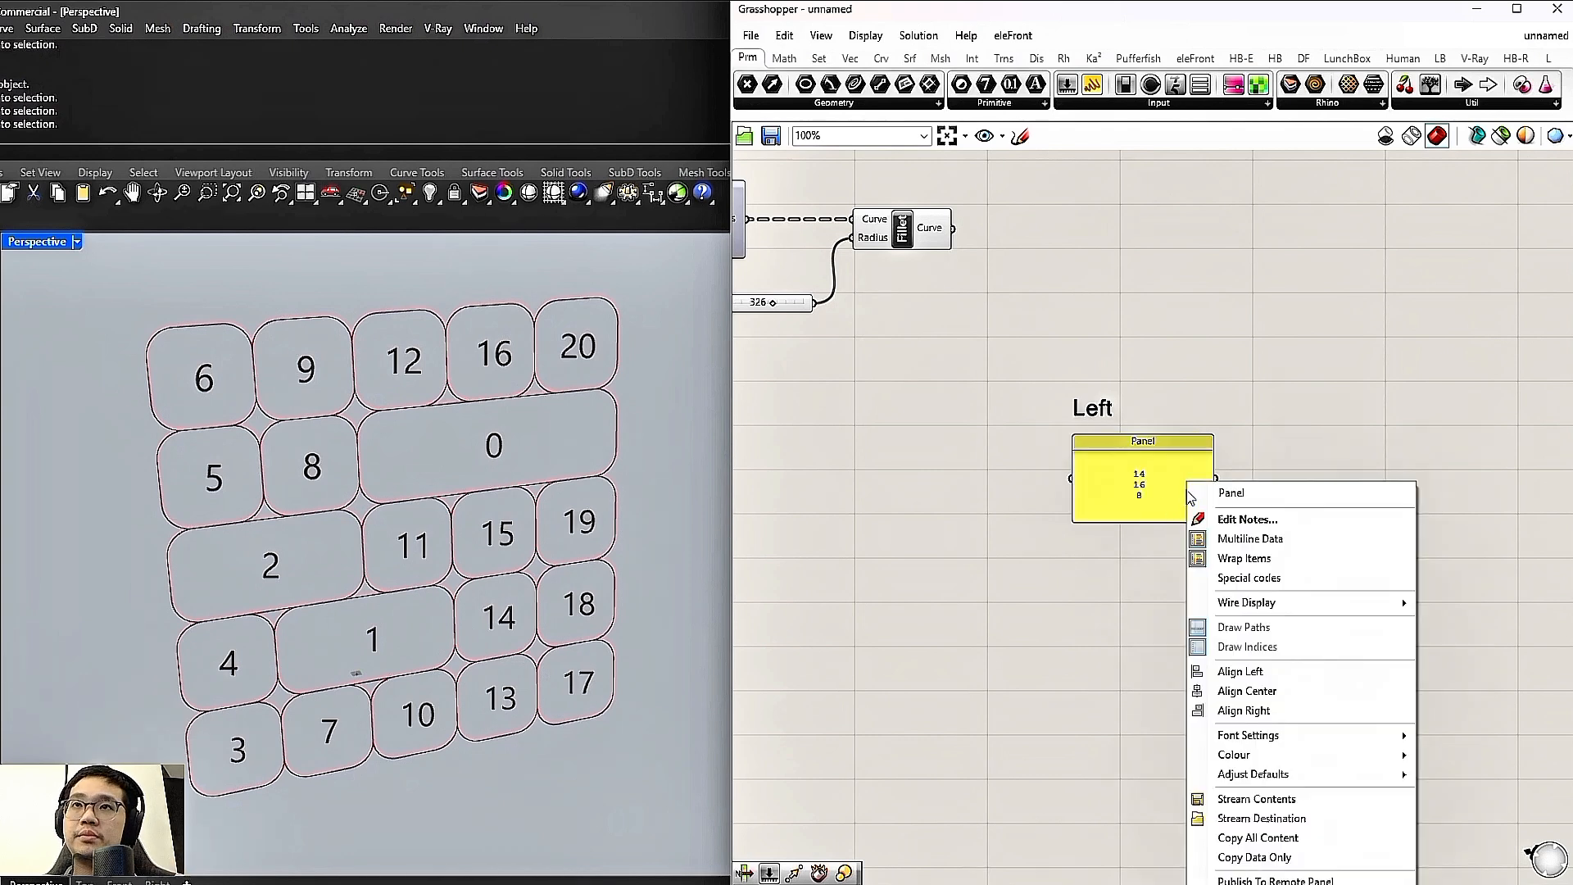
click(1165, 472)
right_click(1165, 471)
click(1228, 528)
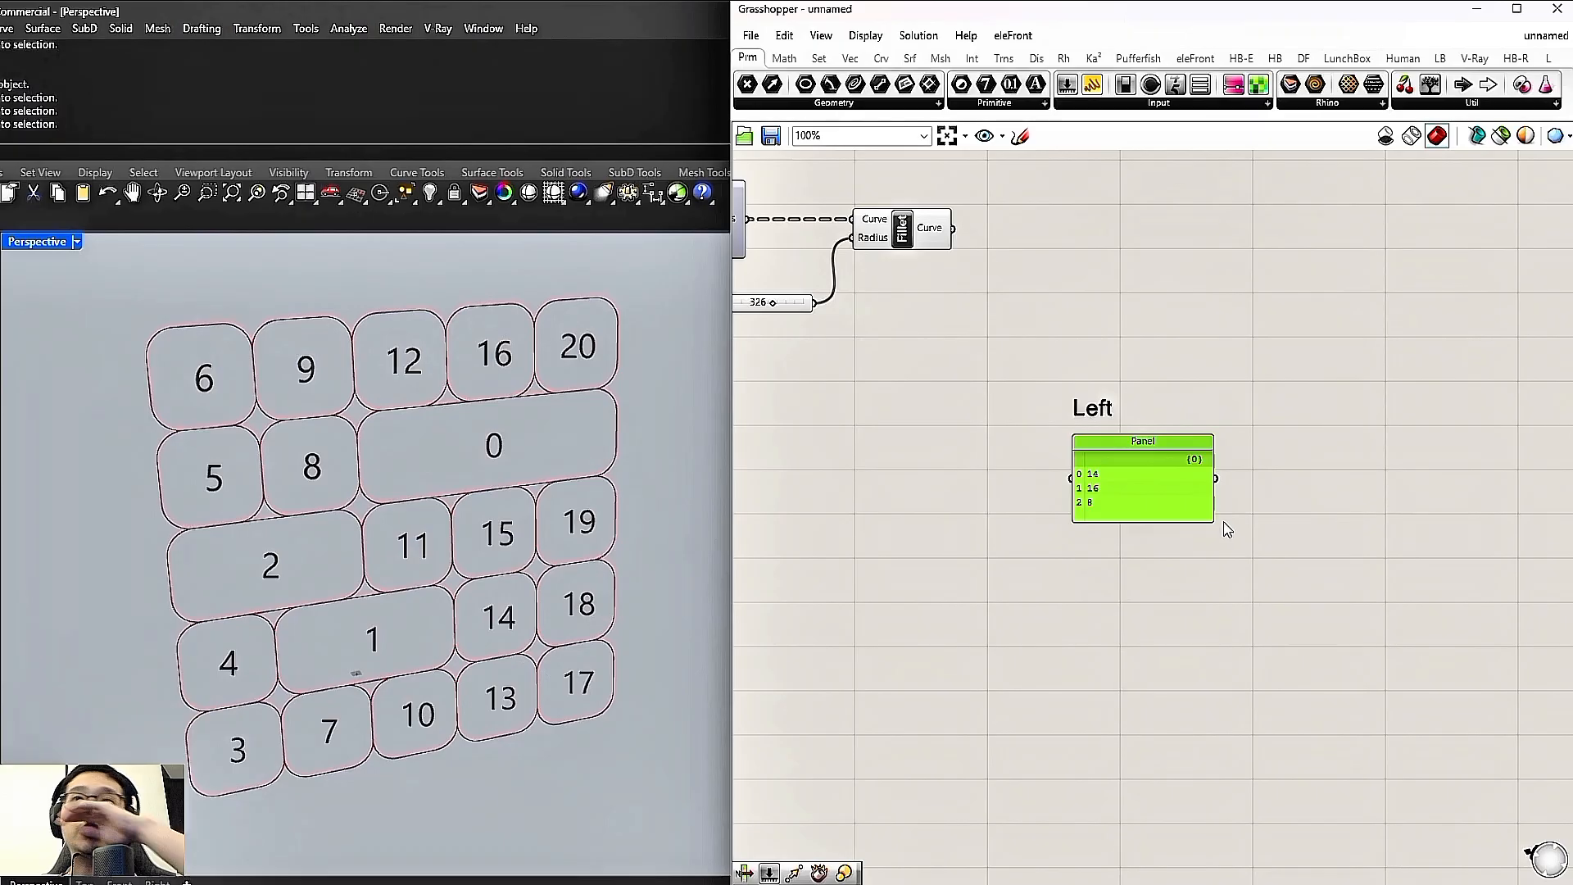
drag(1146, 490, 1130, 490)
Add a List Item component to the right of the "Left" panel
right_drag(1271, 433, 1189, 450)
double_click(1217, 410)
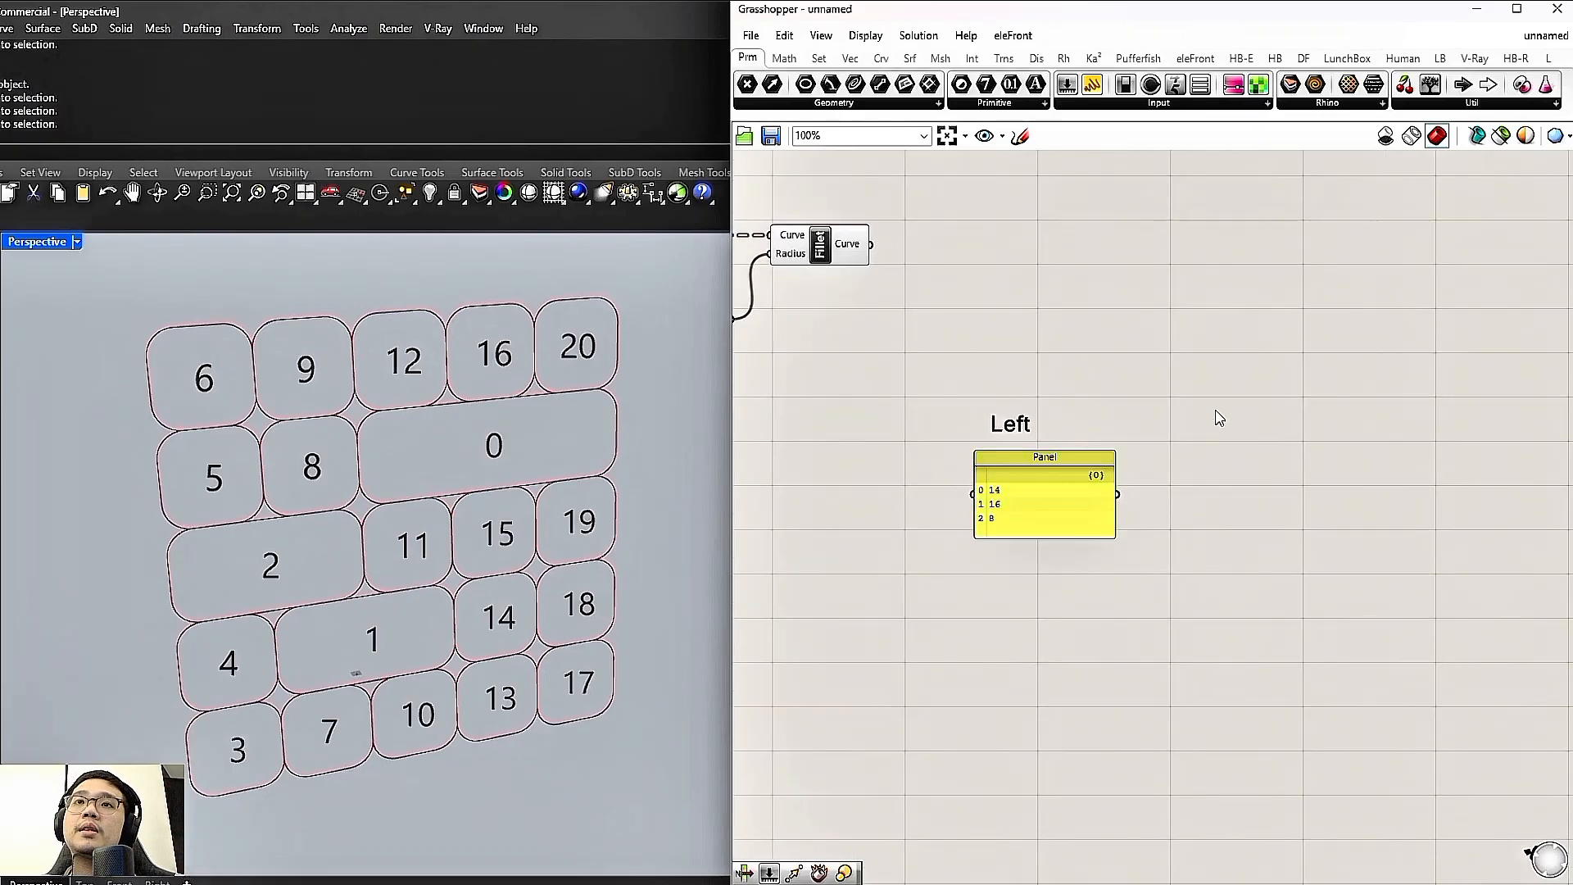
text(list item)
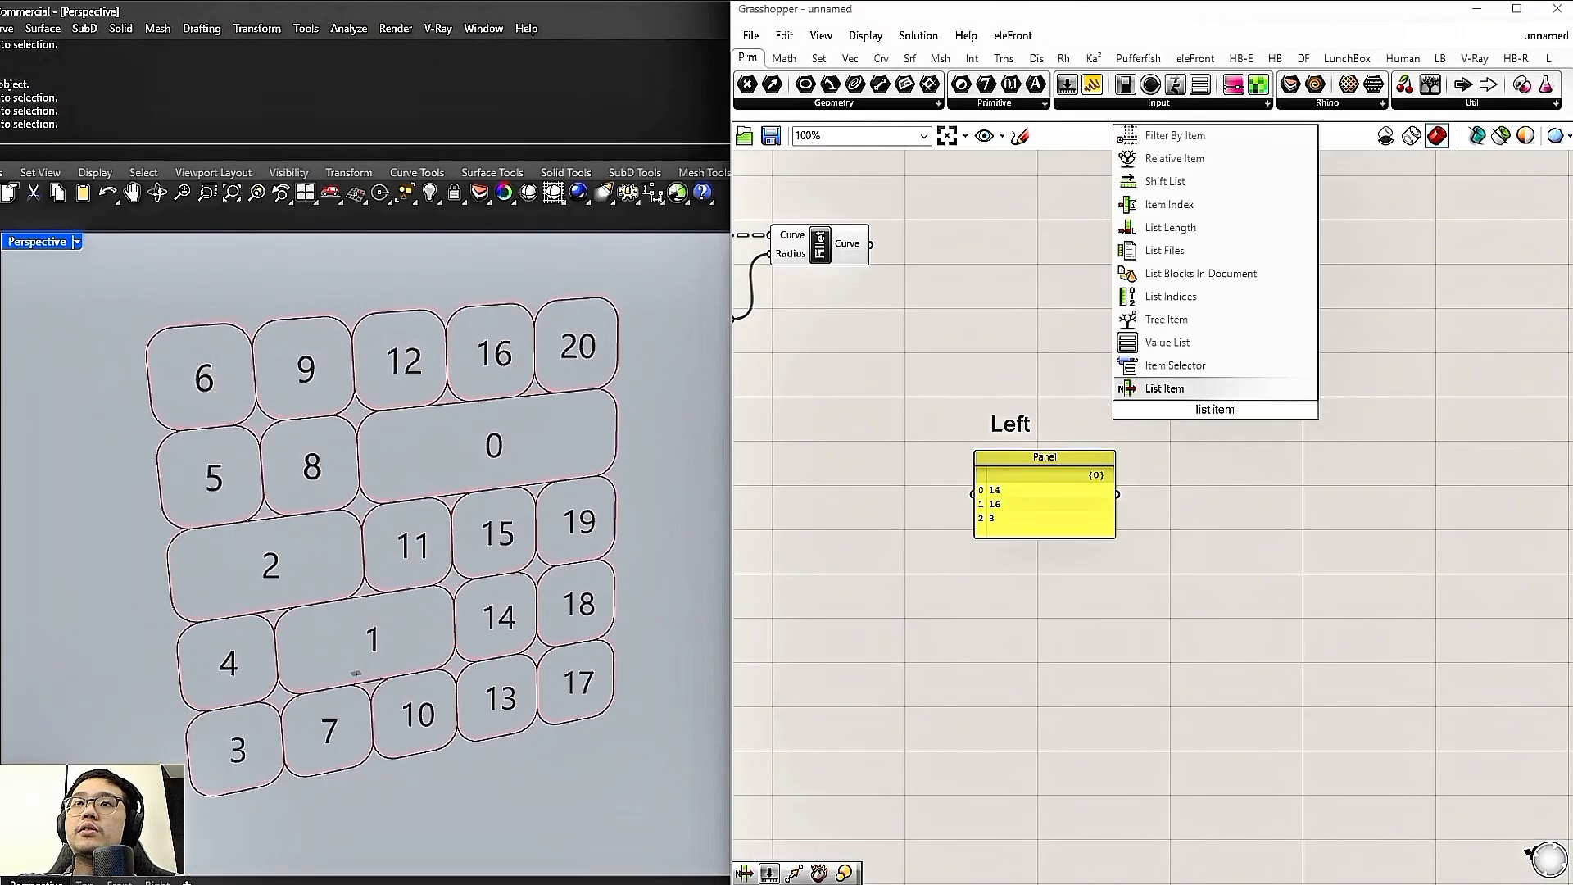
click(1200, 394)
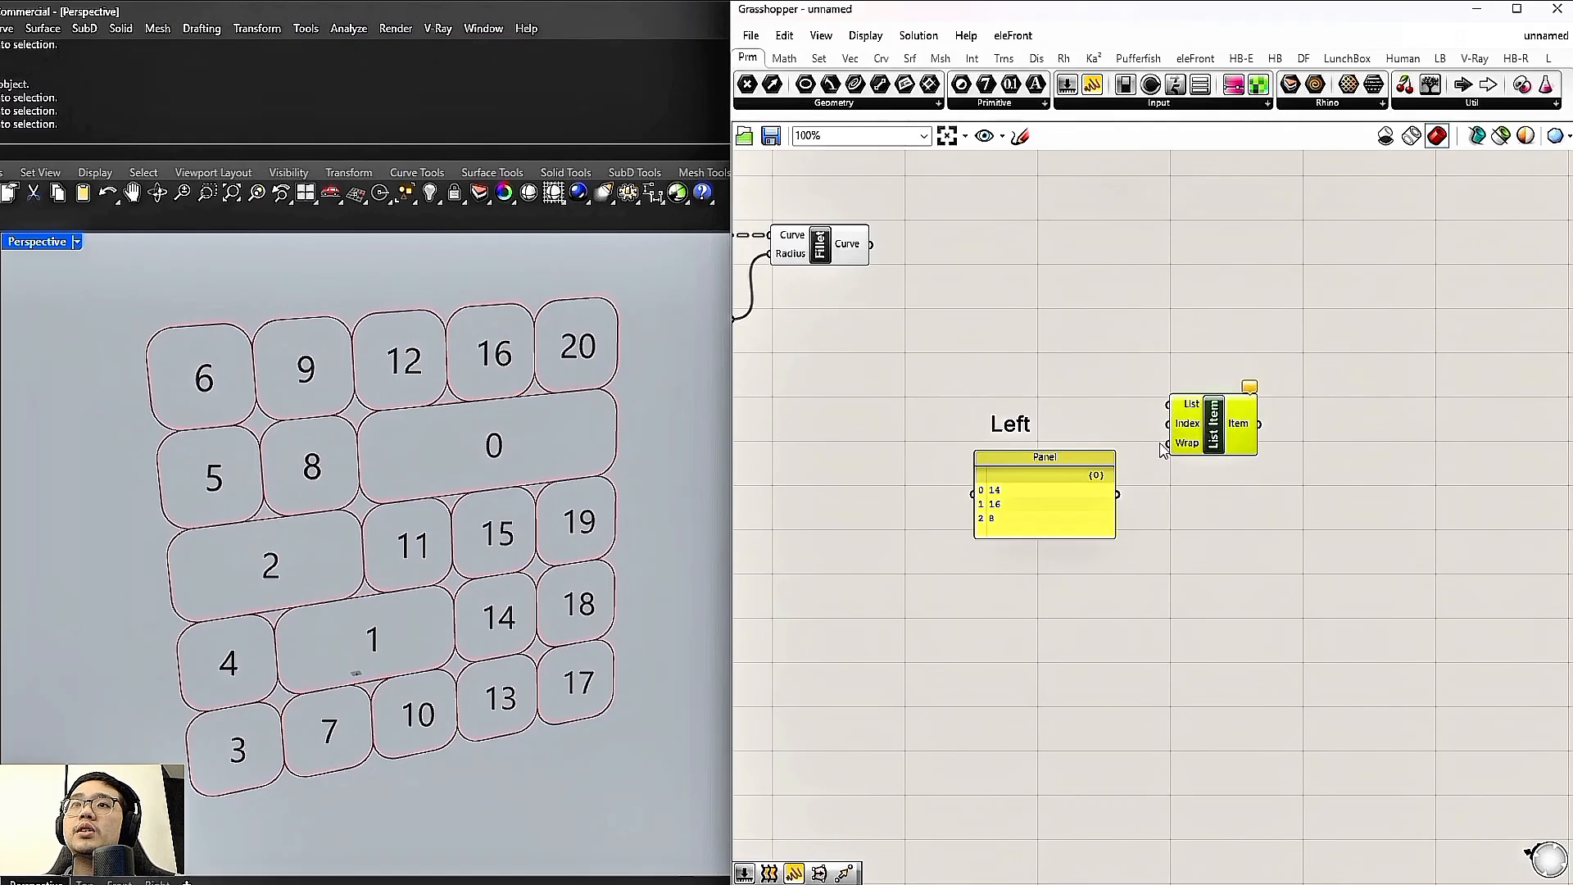
Connect the "Left" panel to List Item's Index input and arrange the two compactly
drag(1119, 488, 1157, 431)
key(ctrl+z)
drag(1120, 492, 1169, 423)
right_drag(1176, 427, 1210, 466)
drag(1234, 453, 1230, 466)
drag(1122, 528, 1098, 522)
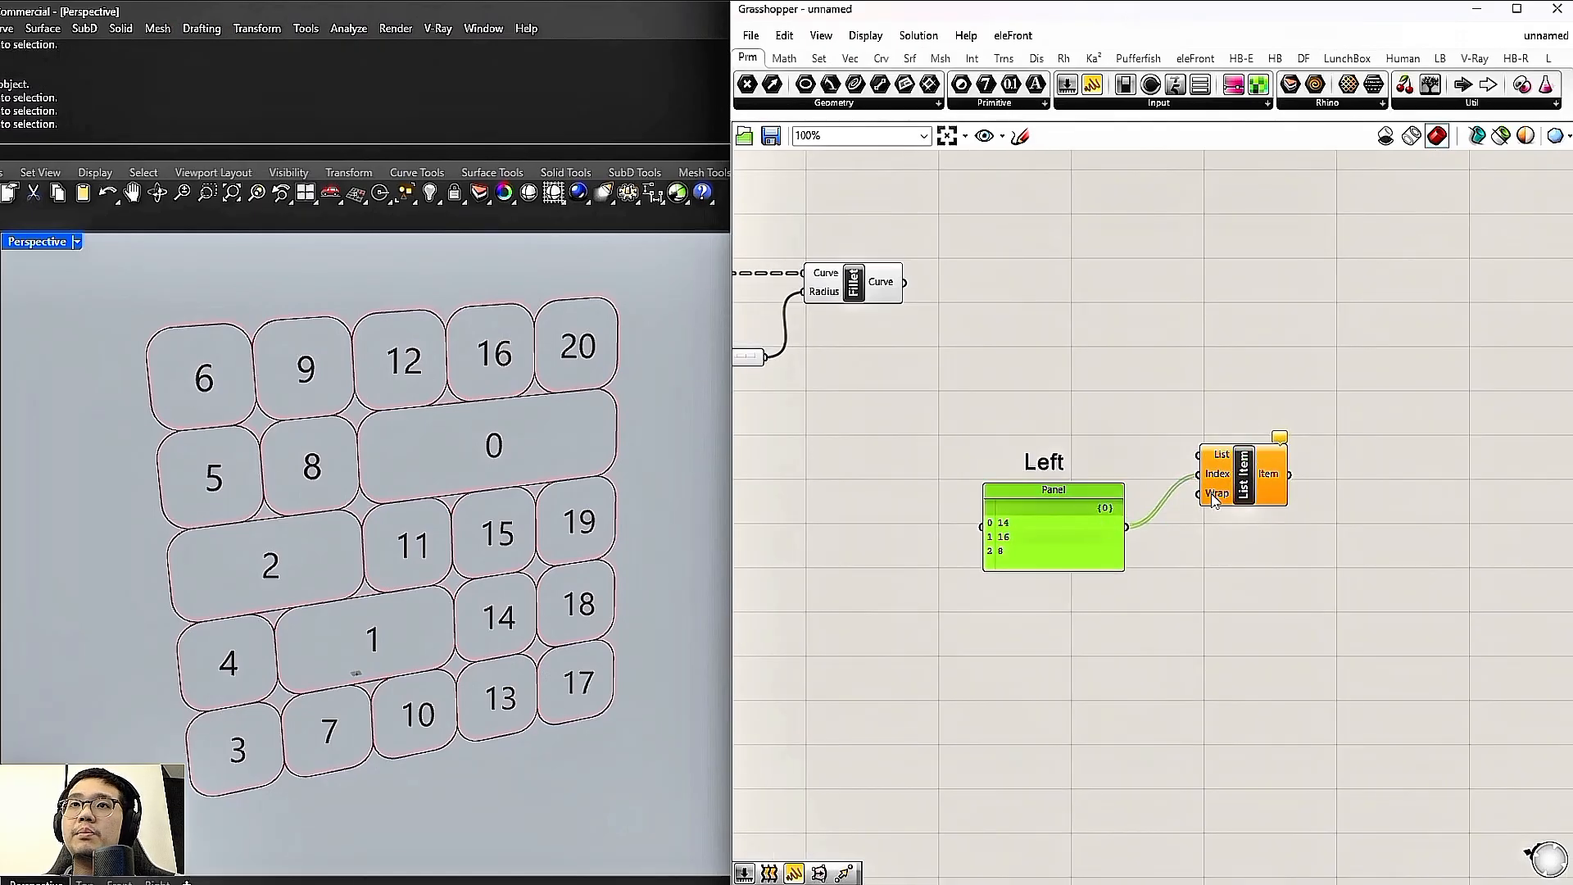
drag(1210, 496, 1205, 514)
right_drag(954, 492, 1150, 506)
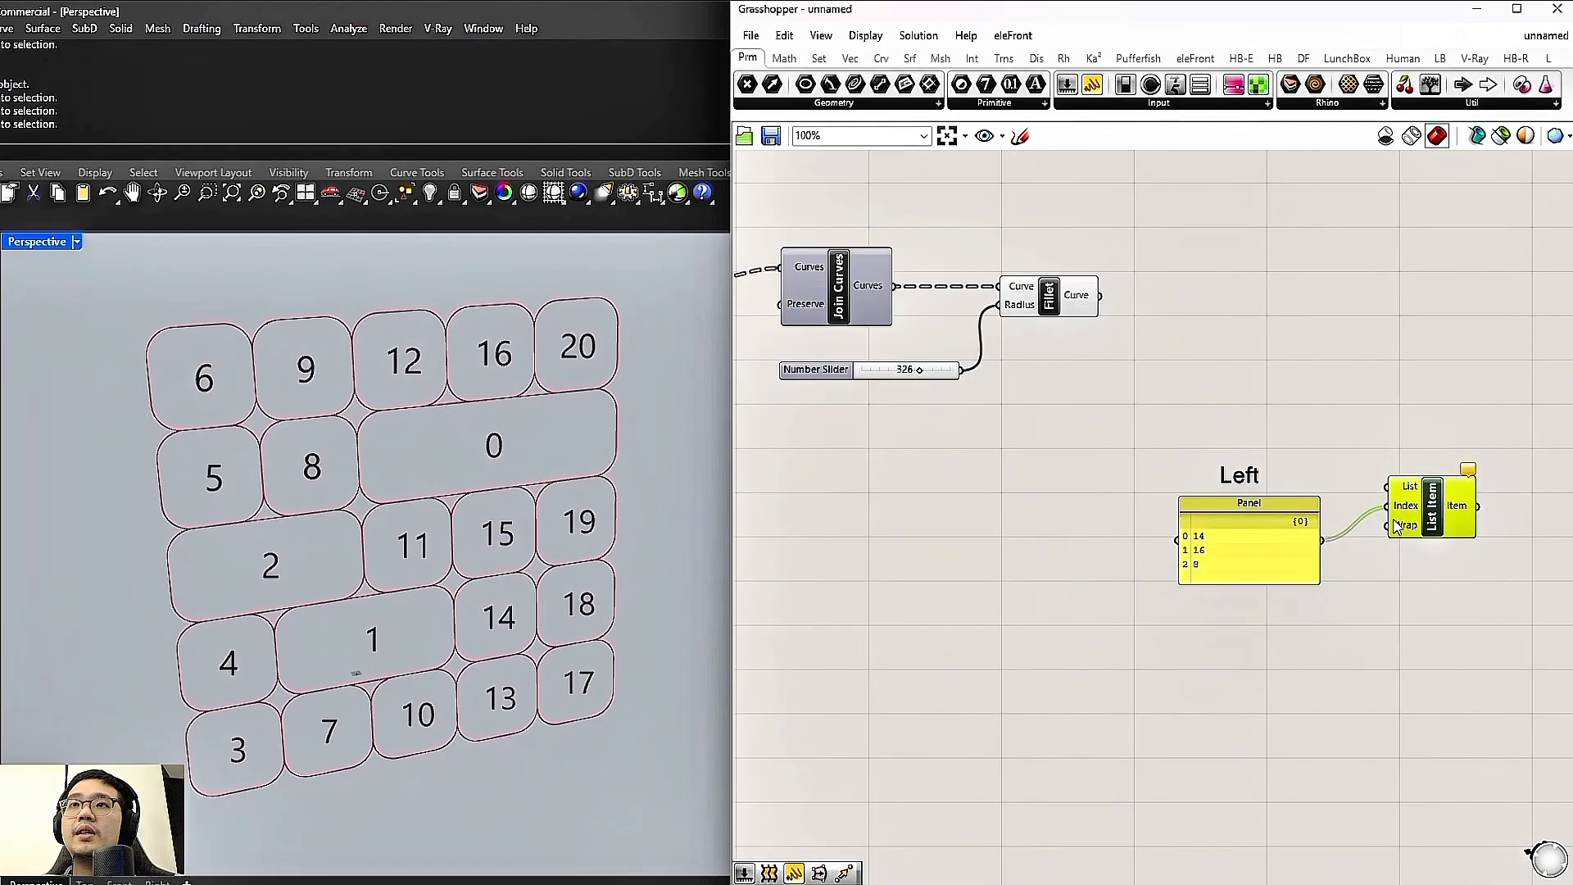
Connect Fillet's Curve output to List Item's List input
click(1069, 307)
click(1143, 311)
drag(1099, 295, 1430, 483)
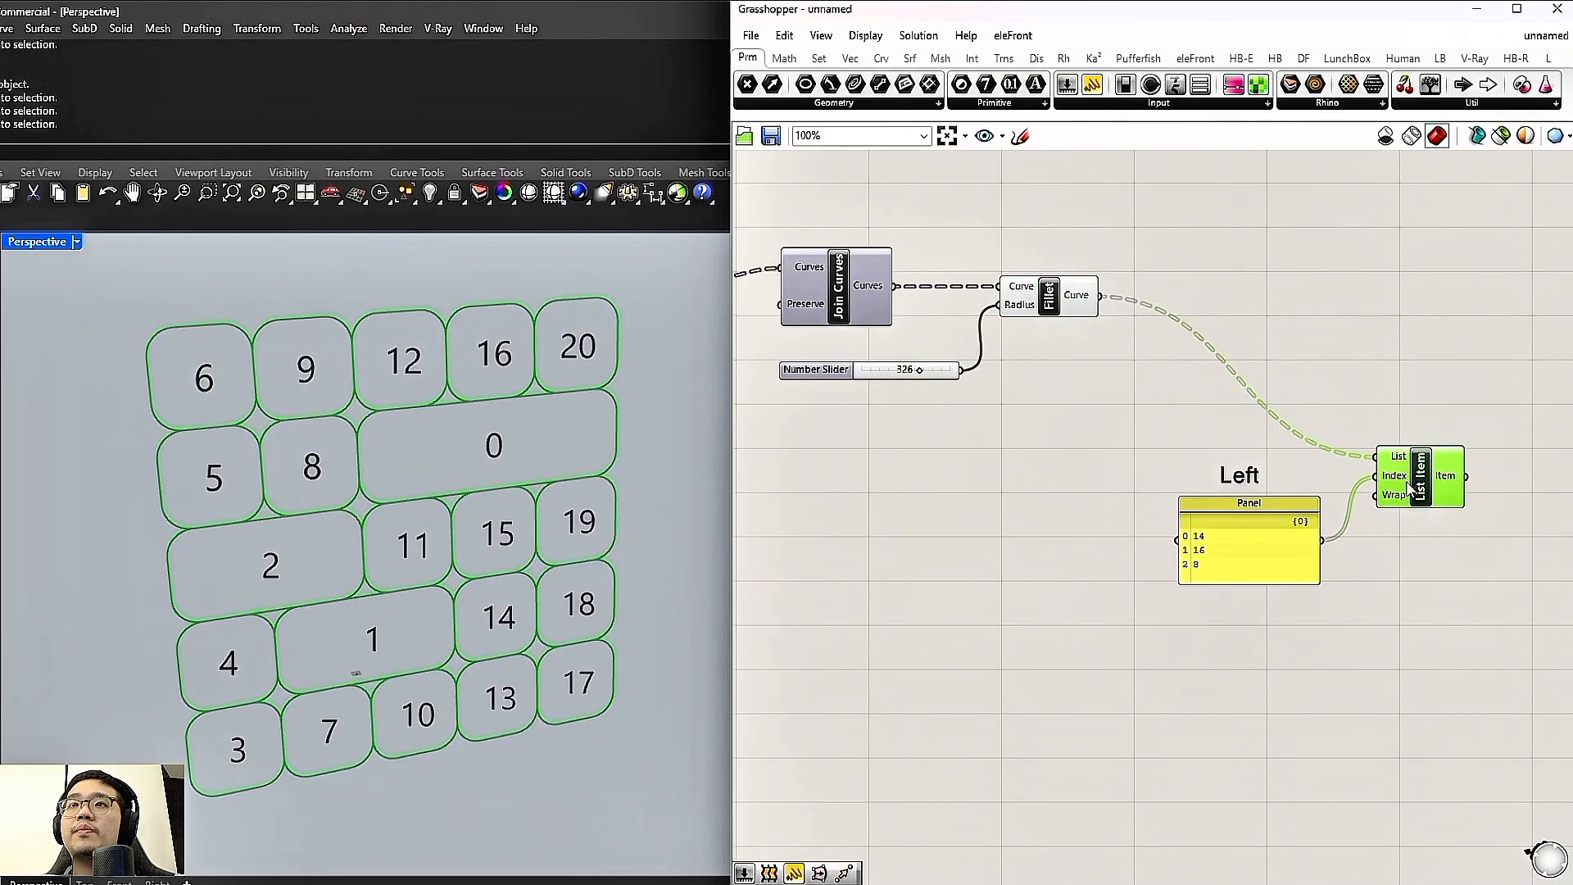
Add a panel above the "Left" group and connect Fillet's Curve output to it to inspect the data structure
right_drag(1145, 406, 1010, 385)
click(940, 276)
click(1077, 229)
click(1291, 427)
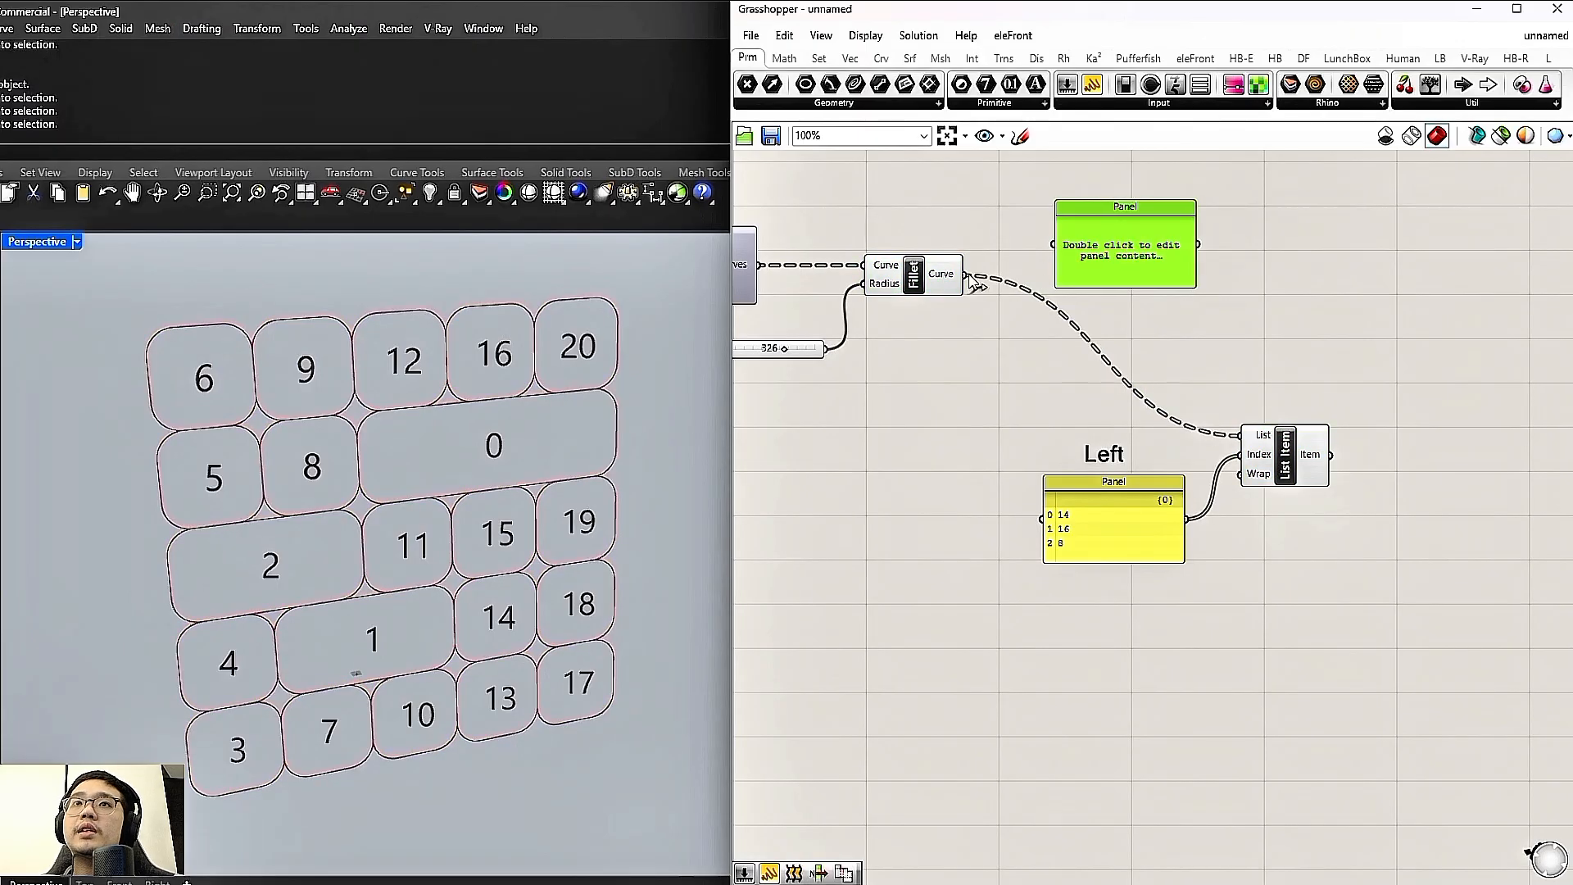
drag(970, 280, 1053, 244)
right_drag(1054, 244, 1179, 266)
drag(1249, 310, 1250, 326)
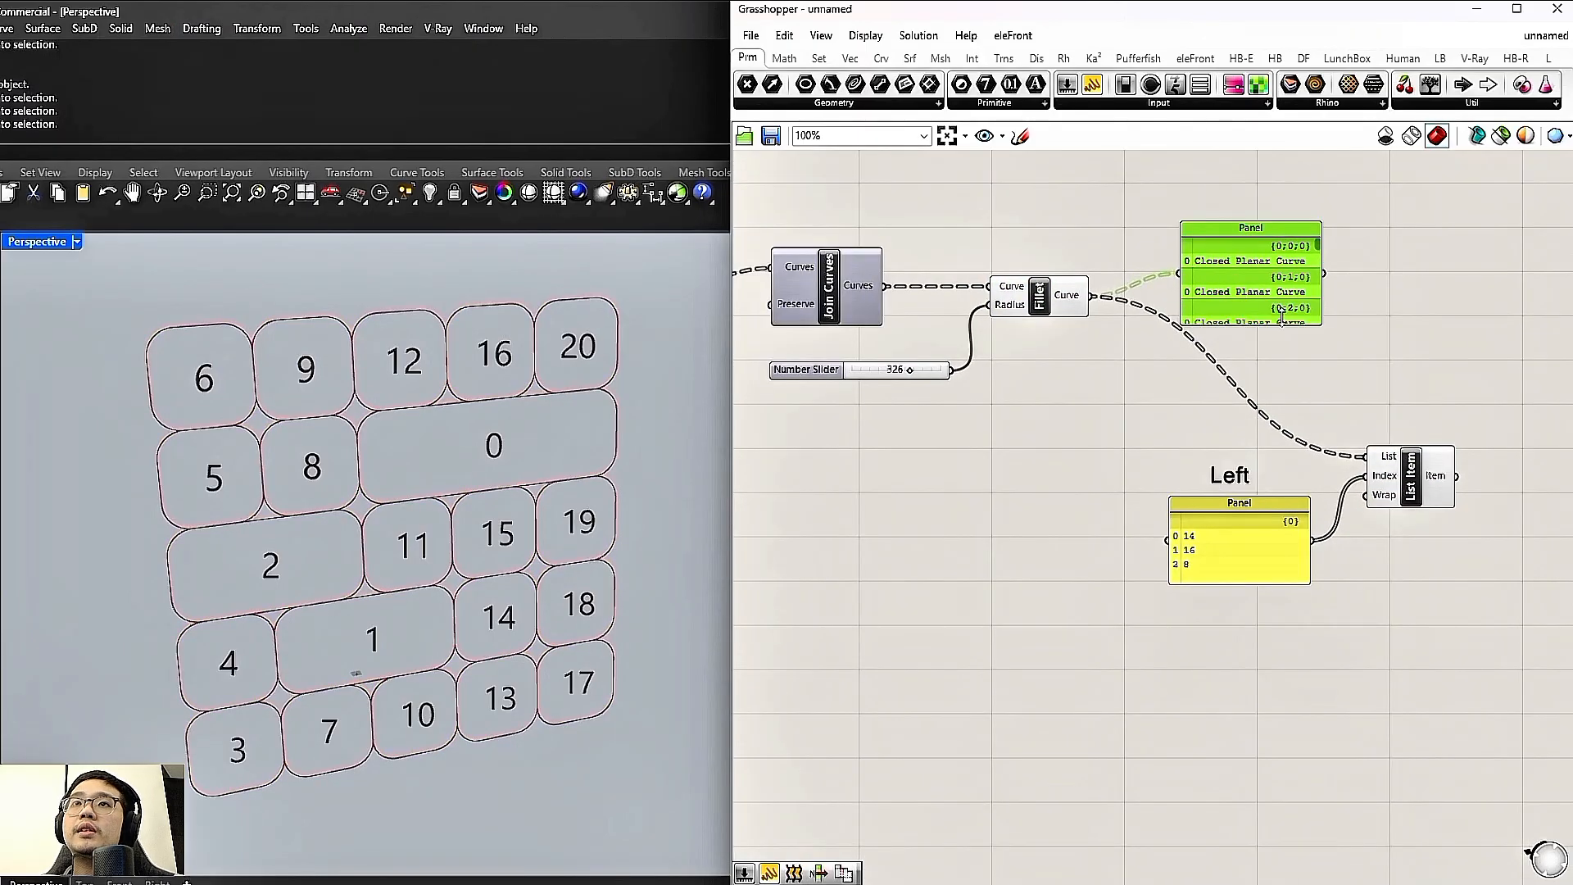
Feed Join Curves' Curves output into the inspection panel to check its branches
click(1384, 481)
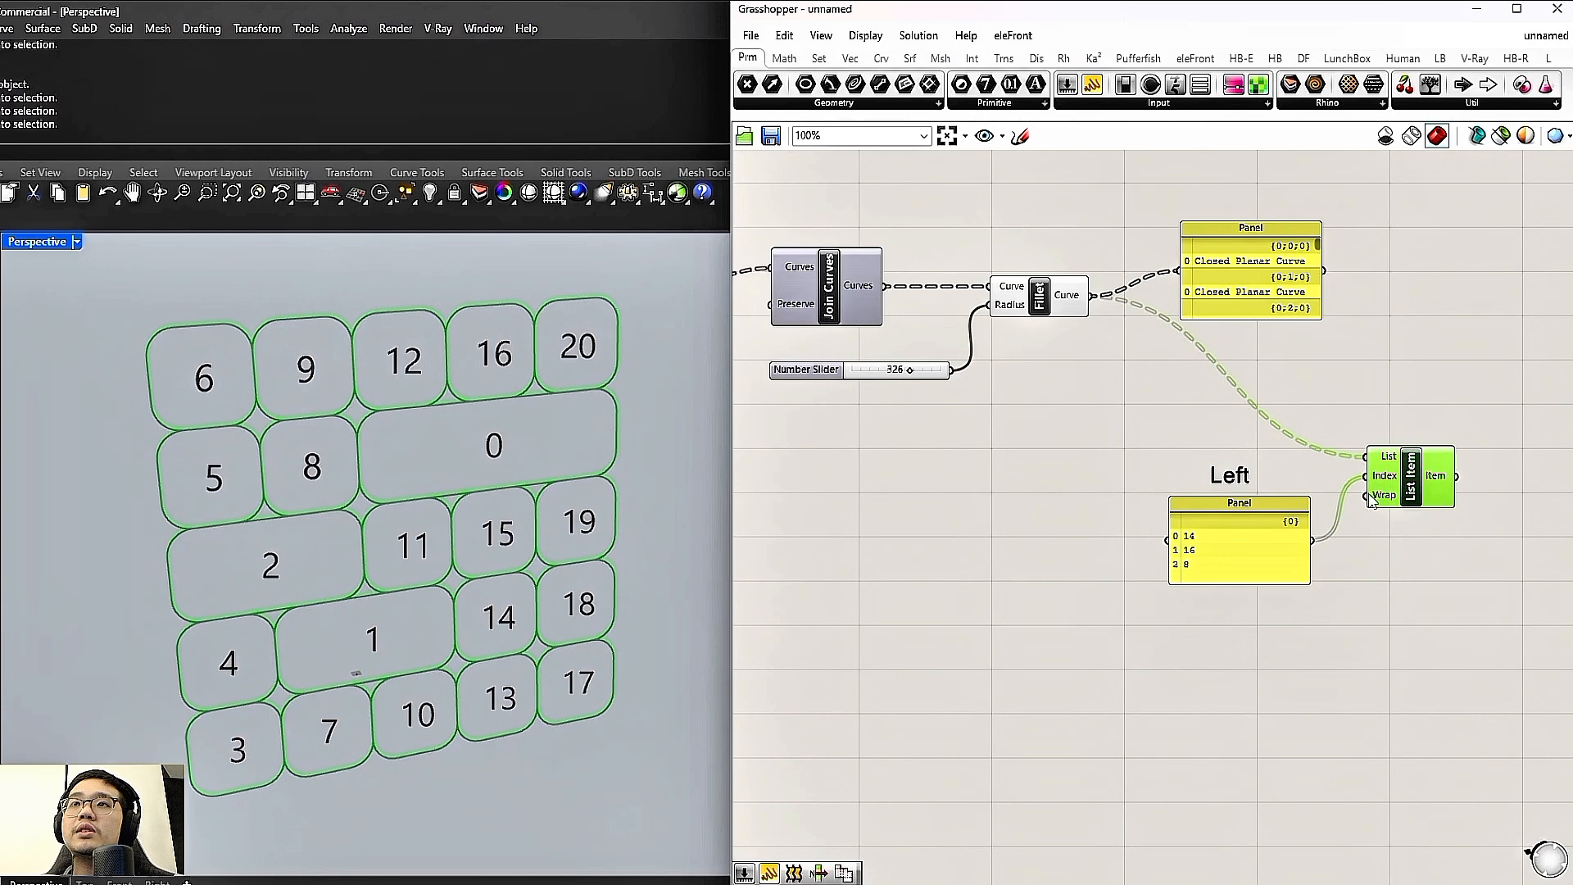
scroll(1315, 406, down, 3)
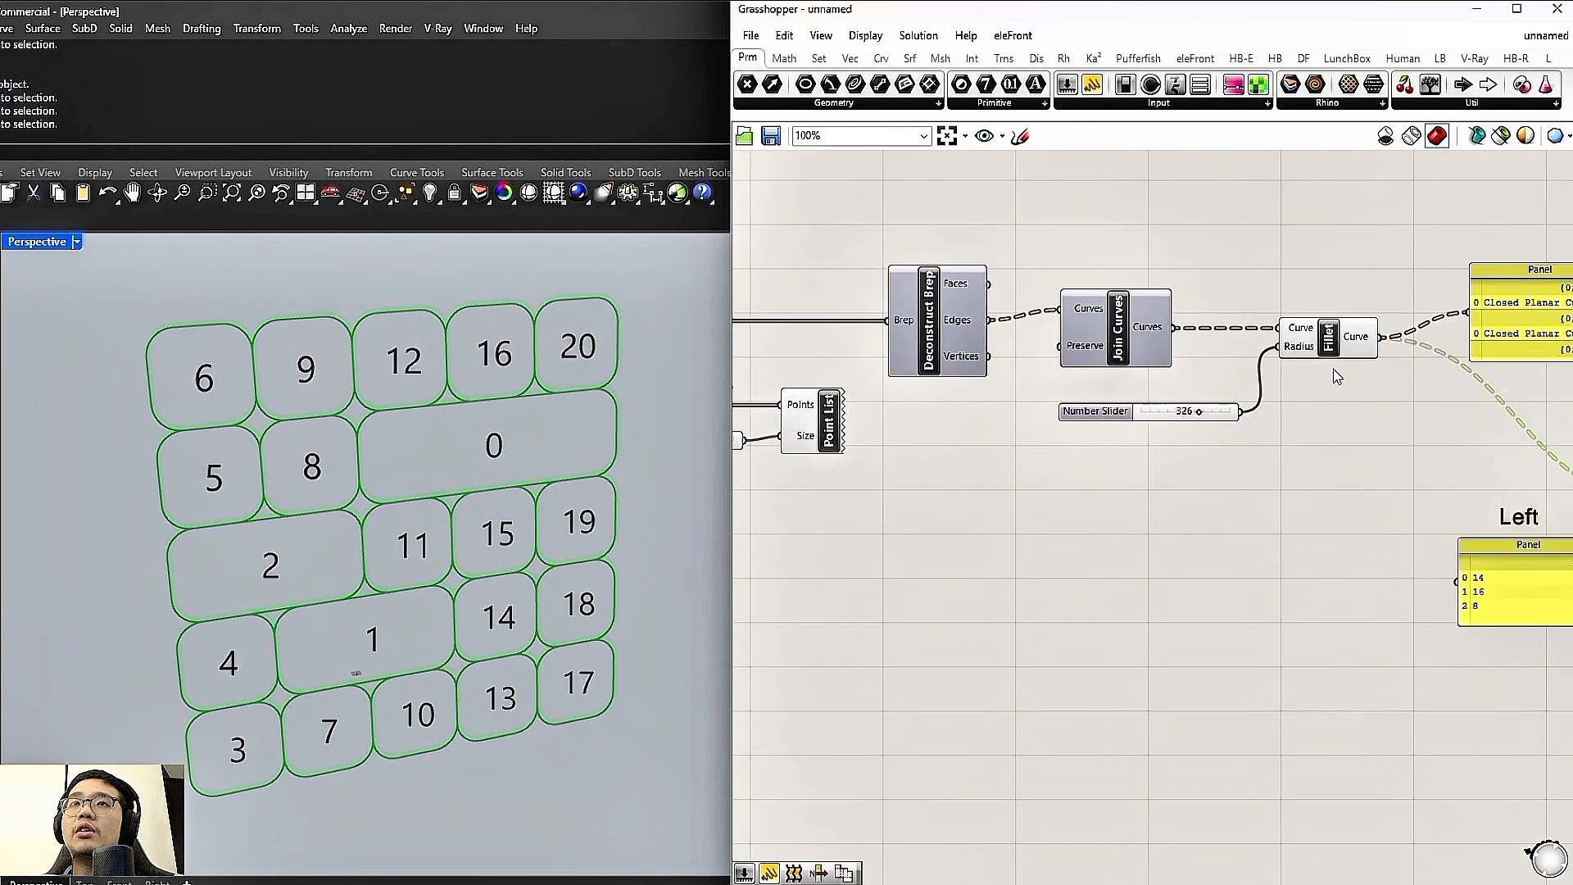
scroll(1318, 388, up, 1)
right_drag(1029, 409, 1353, 417)
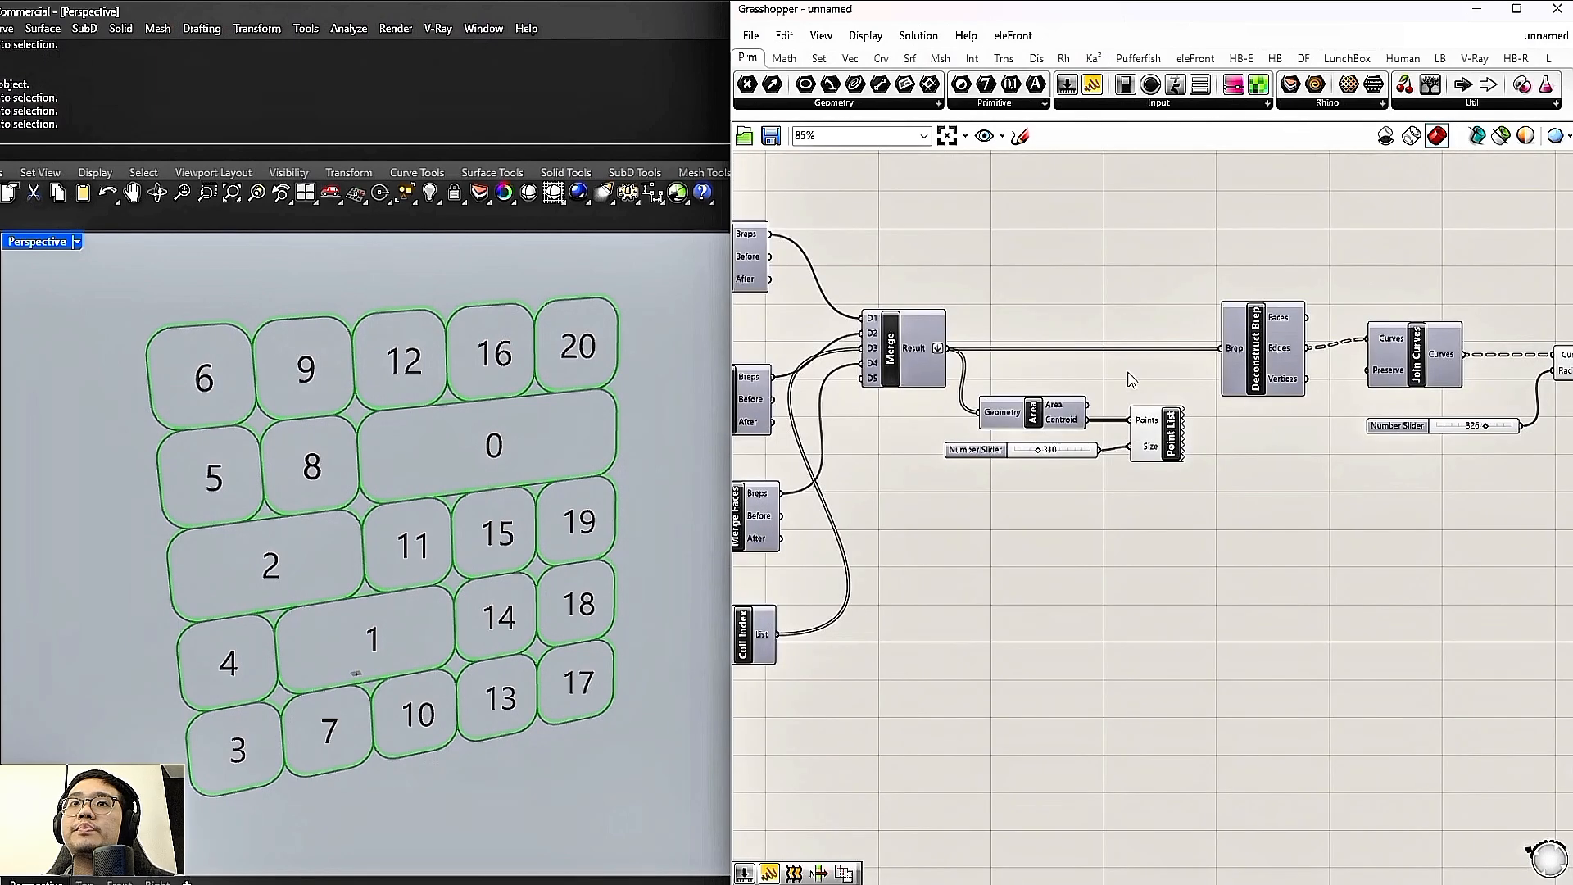
scroll(1466, 352, up, 1)
right_drag(1467, 352, 1040, 321)
drag(1039, 322, 1327, 307)
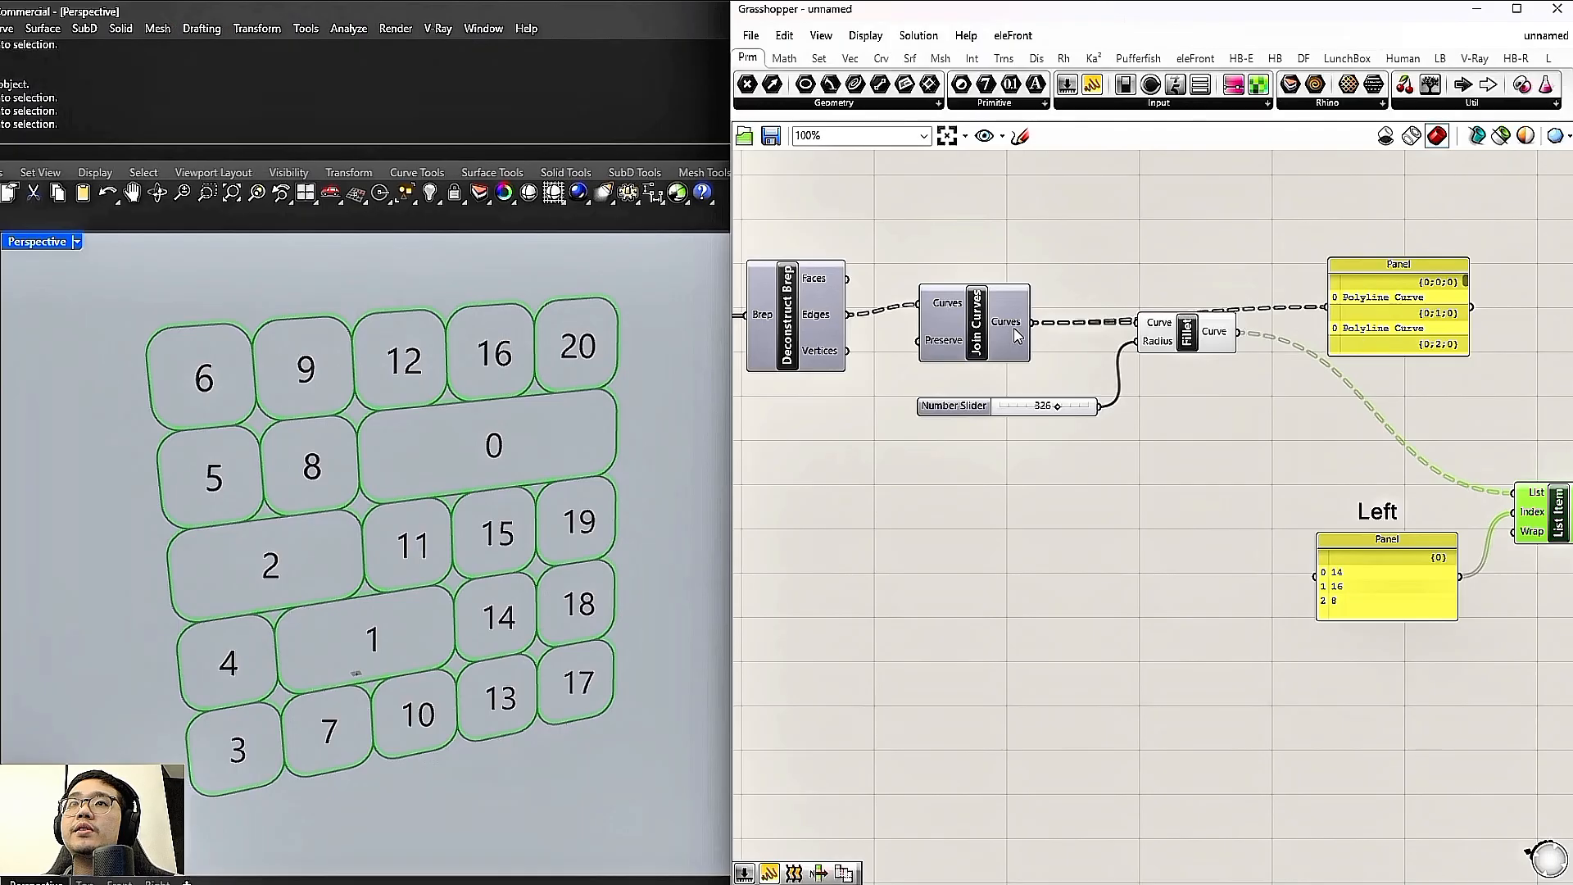
Flatten Fillet's Curve output and connect it to the inspection panel again
right_click(1227, 331)
click(1258, 426)
drag(1250, 331, 1326, 308)
right_drag(1393, 328, 1189, 304)
drag(1190, 303, 1220, 254)
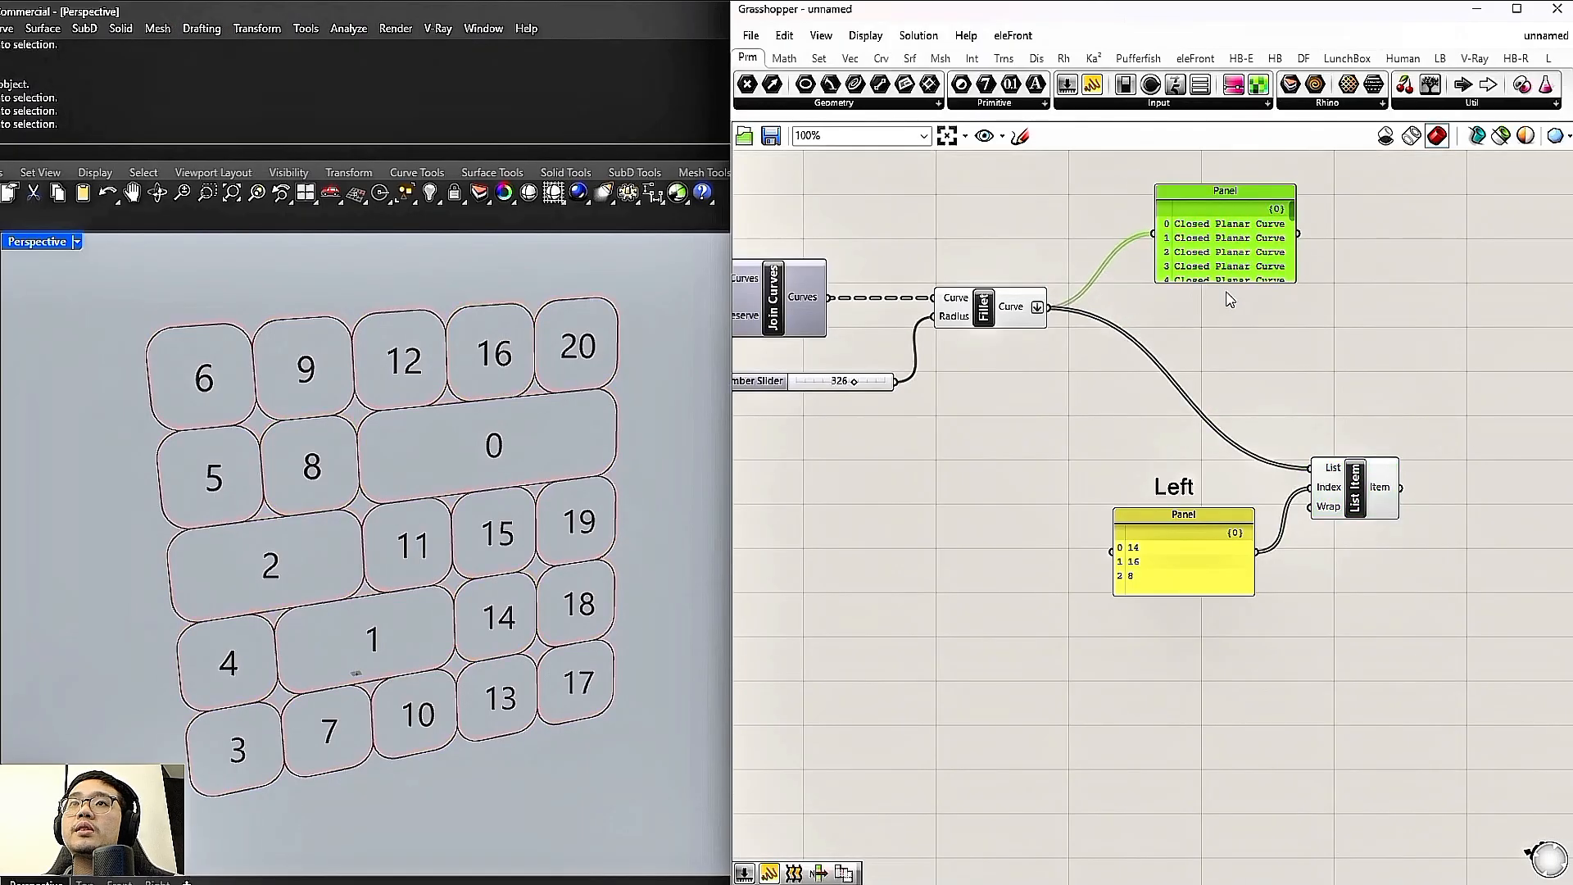
Check the flattened list in the inspection panel, delete that panel, and tidy List Item beside the "Left" panel
click(1352, 489)
click(1210, 260)
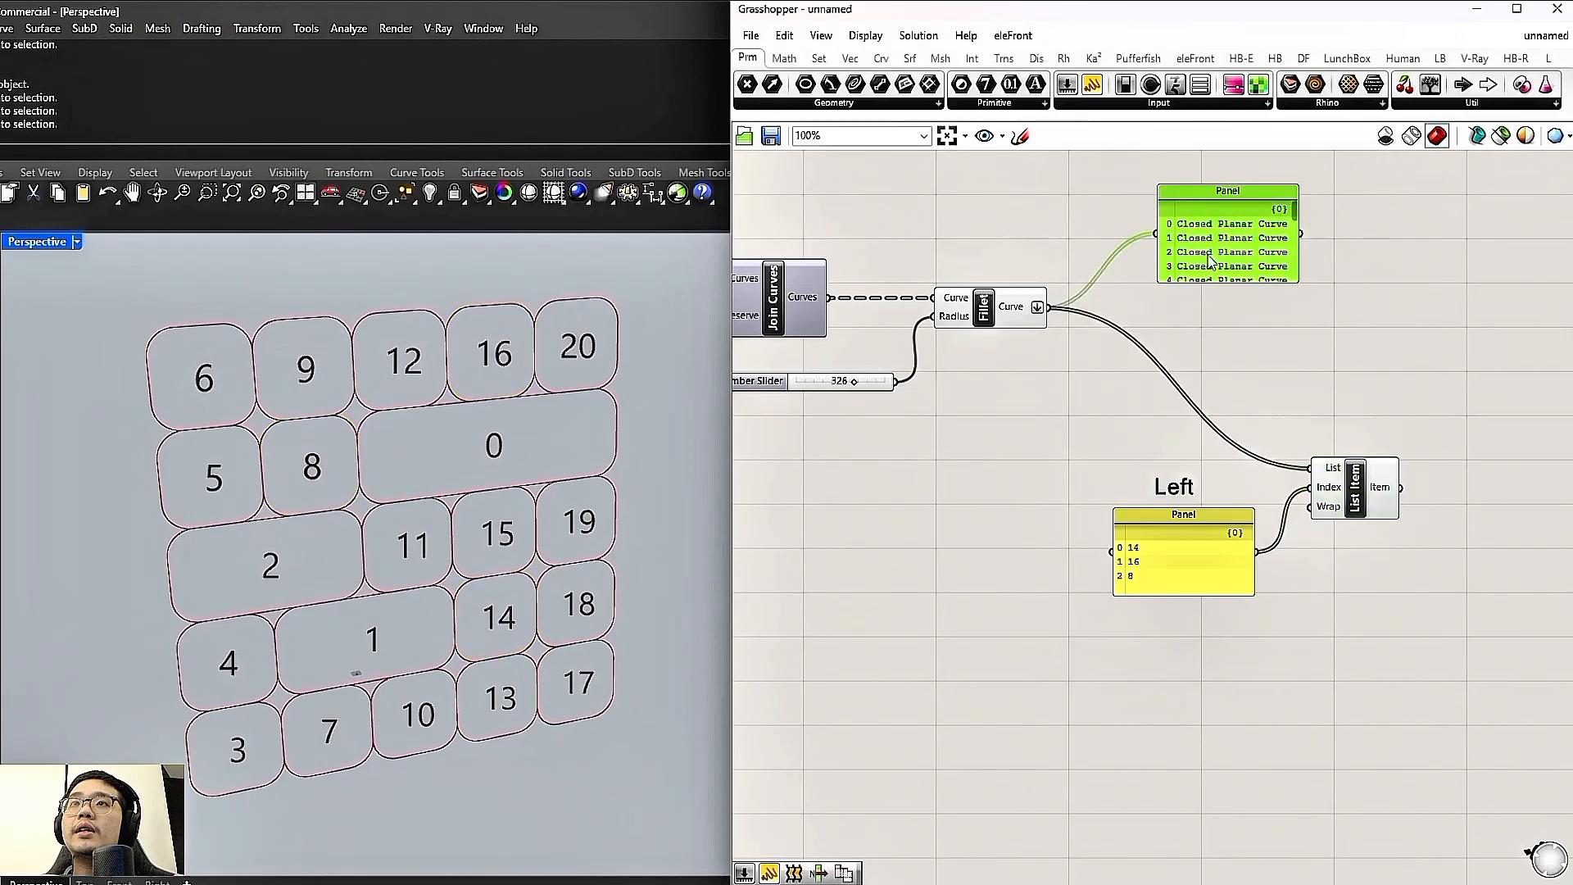
drag(1219, 284, 1210, 302)
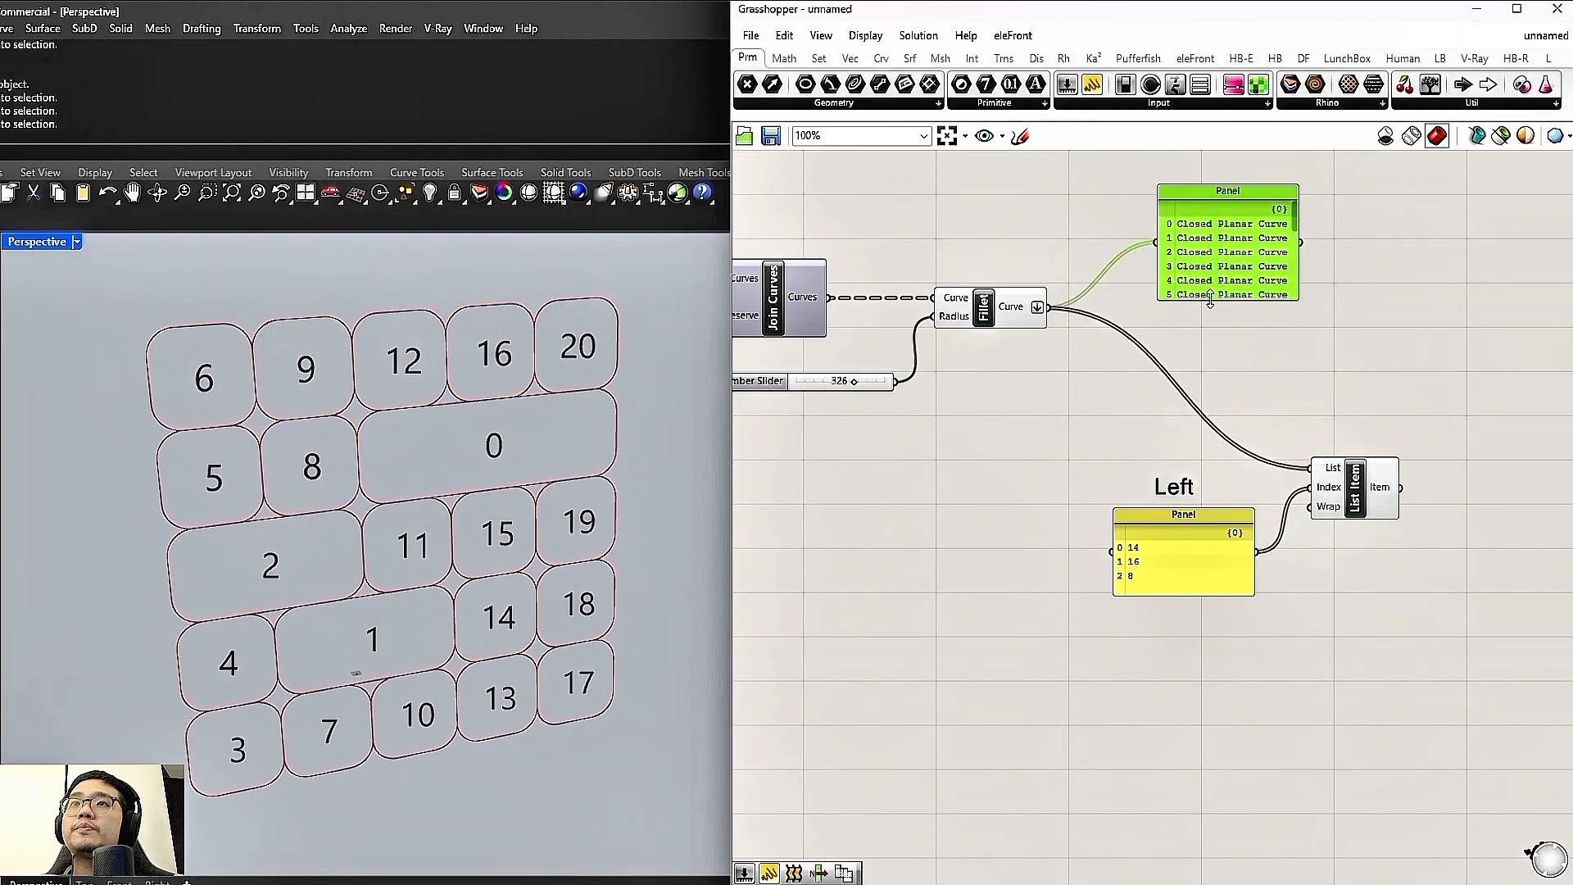
key(Delete)
click(1343, 484)
right_drag(1332, 533, 1165, 533)
drag(1188, 497, 1170, 500)
drag(1067, 541, 1164, 519)
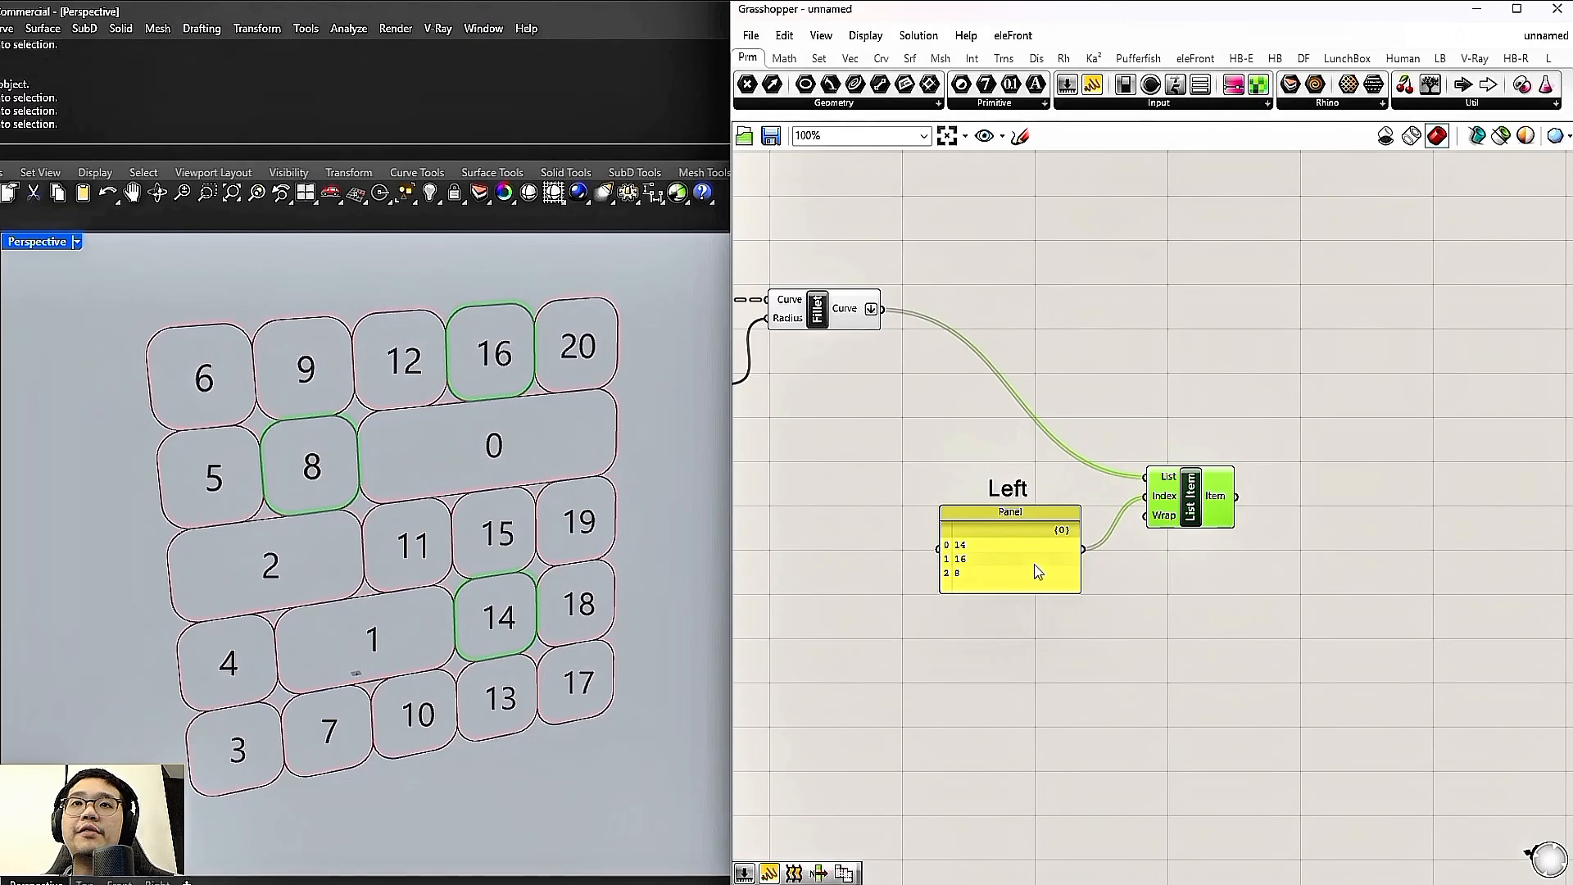
Add an Evaluate Surface component to the right of List Item
right_drag(1233, 508, 1088, 455)
double_click(1300, 361)
text(s)
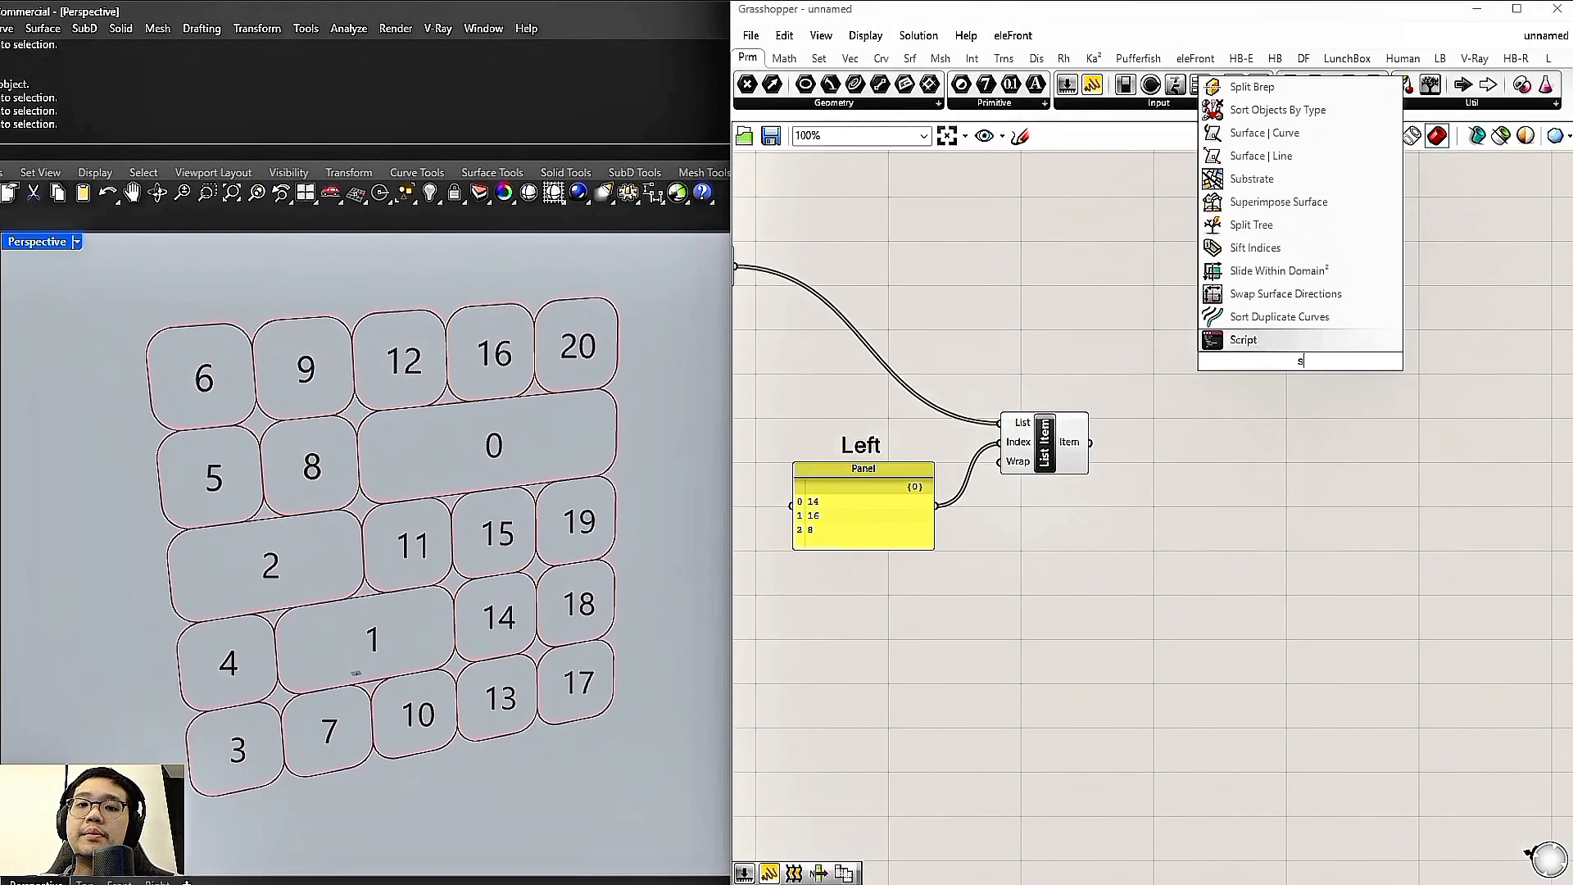
key(BackSpace)
text(v)
key(BackSpace)
text(e)
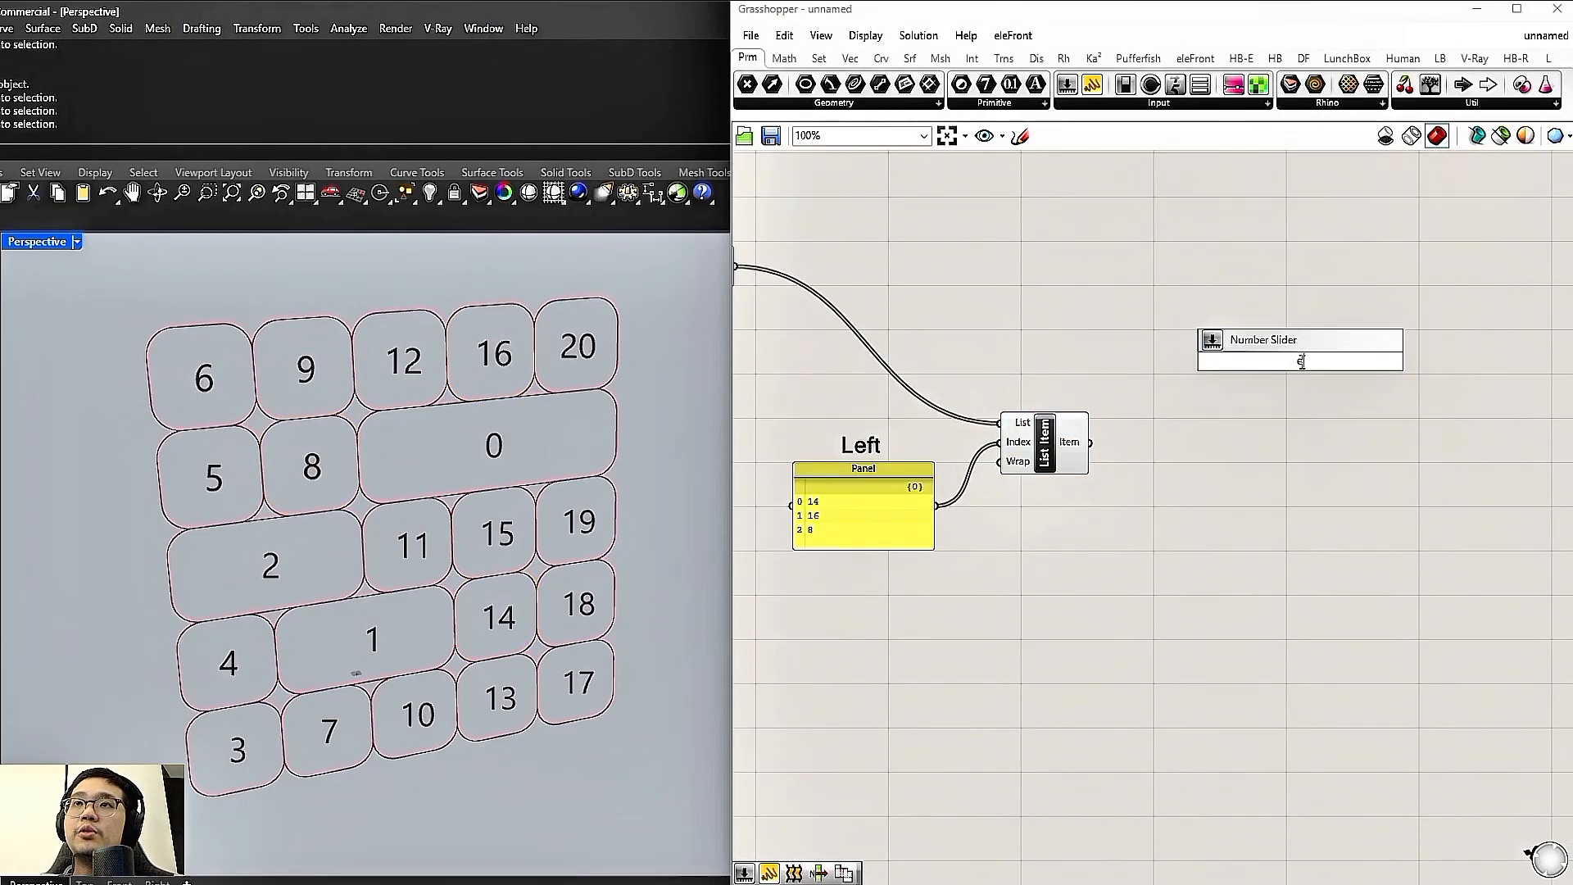
text(valua)
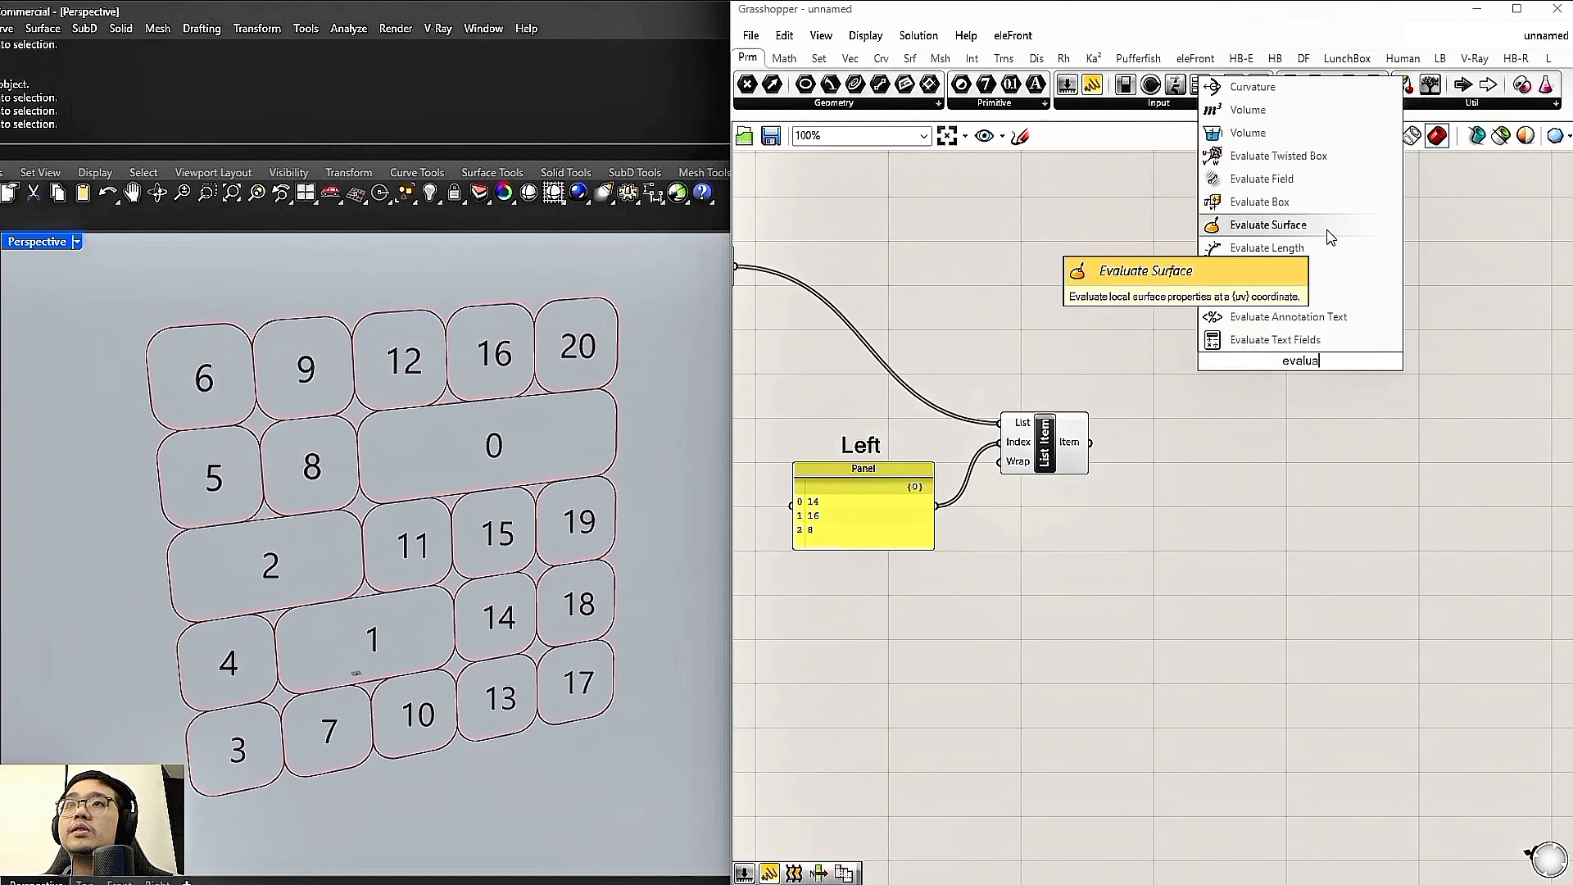
click(1268, 224)
drag(1326, 395, 1275, 479)
Move the "Left" label and its panel slightly up to line up with List Item
drag(938, 573, 837, 434)
drag(864, 501, 856, 485)
click(1099, 373)
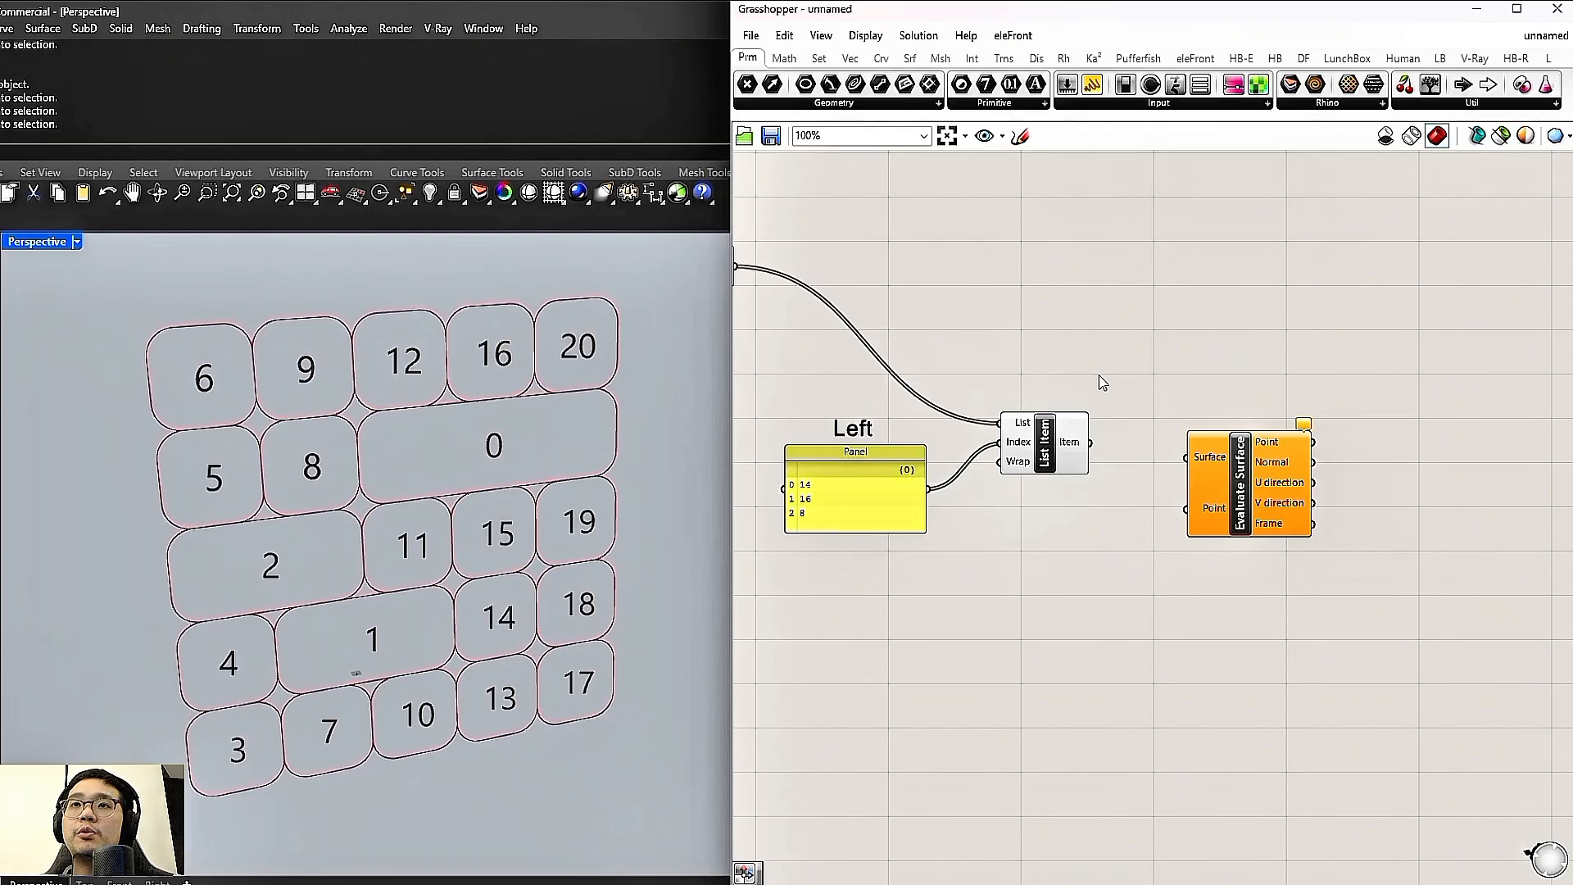
Try to connect List Item's Item output directly to Evaluate Surface's Surface input
mouse_move(1080, 461)
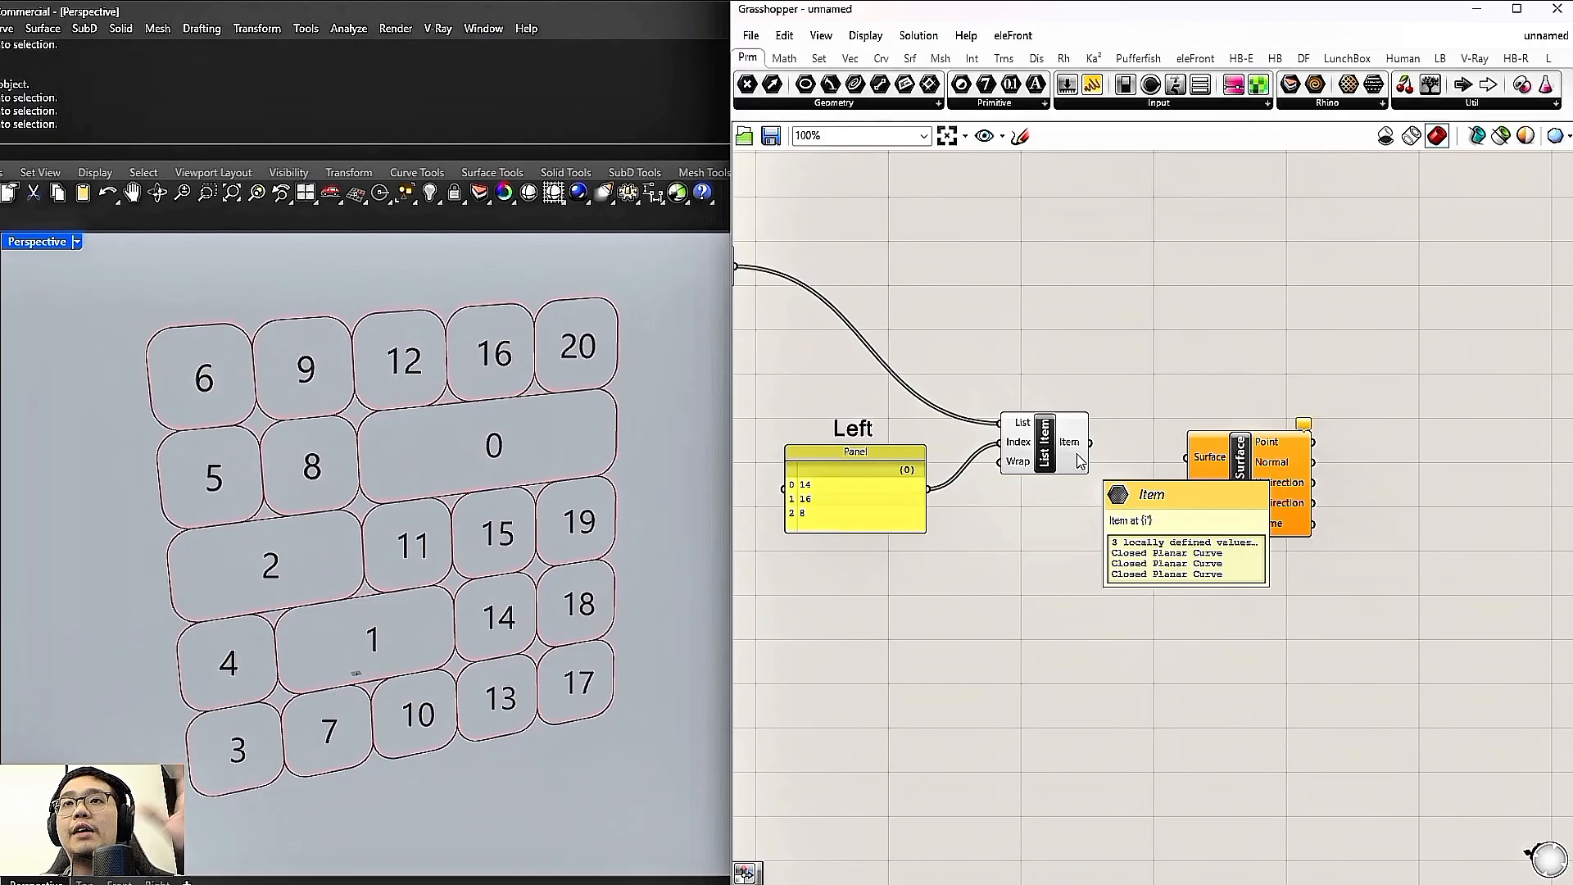
drag(1090, 442, 1262, 471)
key(ctrl+z)
key(ctrl+z)
Move Evaluate Surface farther from List Item to leave room for another component between them
right_drag(1180, 373, 1289, 377)
scroll(1289, 377, down, 2)
scroll(1266, 383, up, 1)
right_drag(957, 374, 1024, 364)
scroll(1033, 363, down, 1)
scroll(1212, 408, up, 1)
drag(1379, 456, 1397, 444)
right_drag(1220, 436, 1151, 427)
drag(1304, 430, 1337, 433)
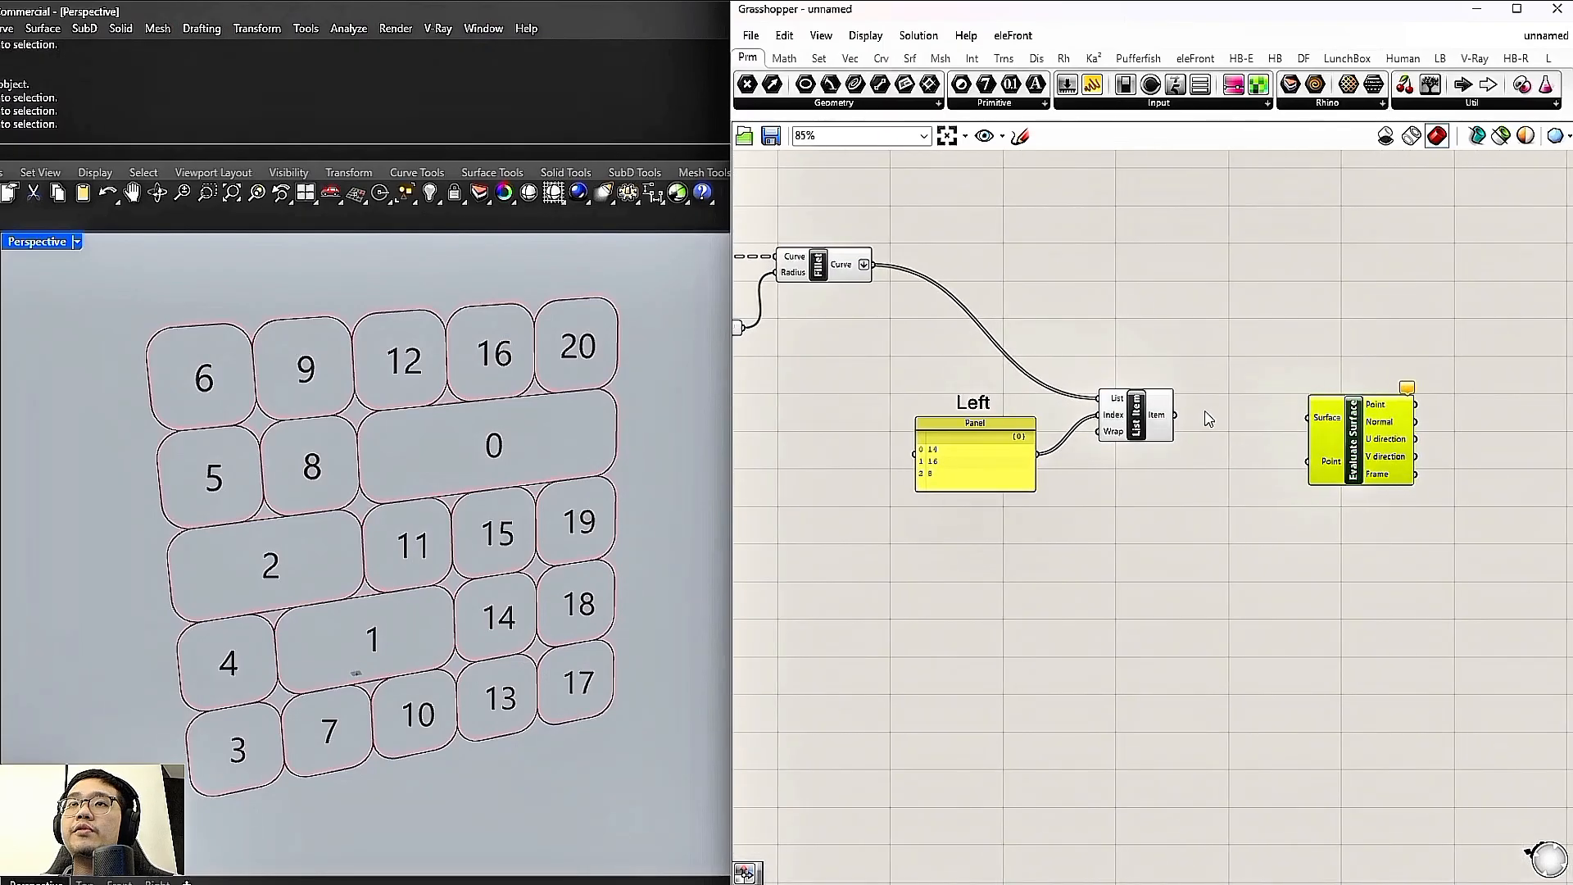
double_click(1236, 392)
text(b)
key(Escape)
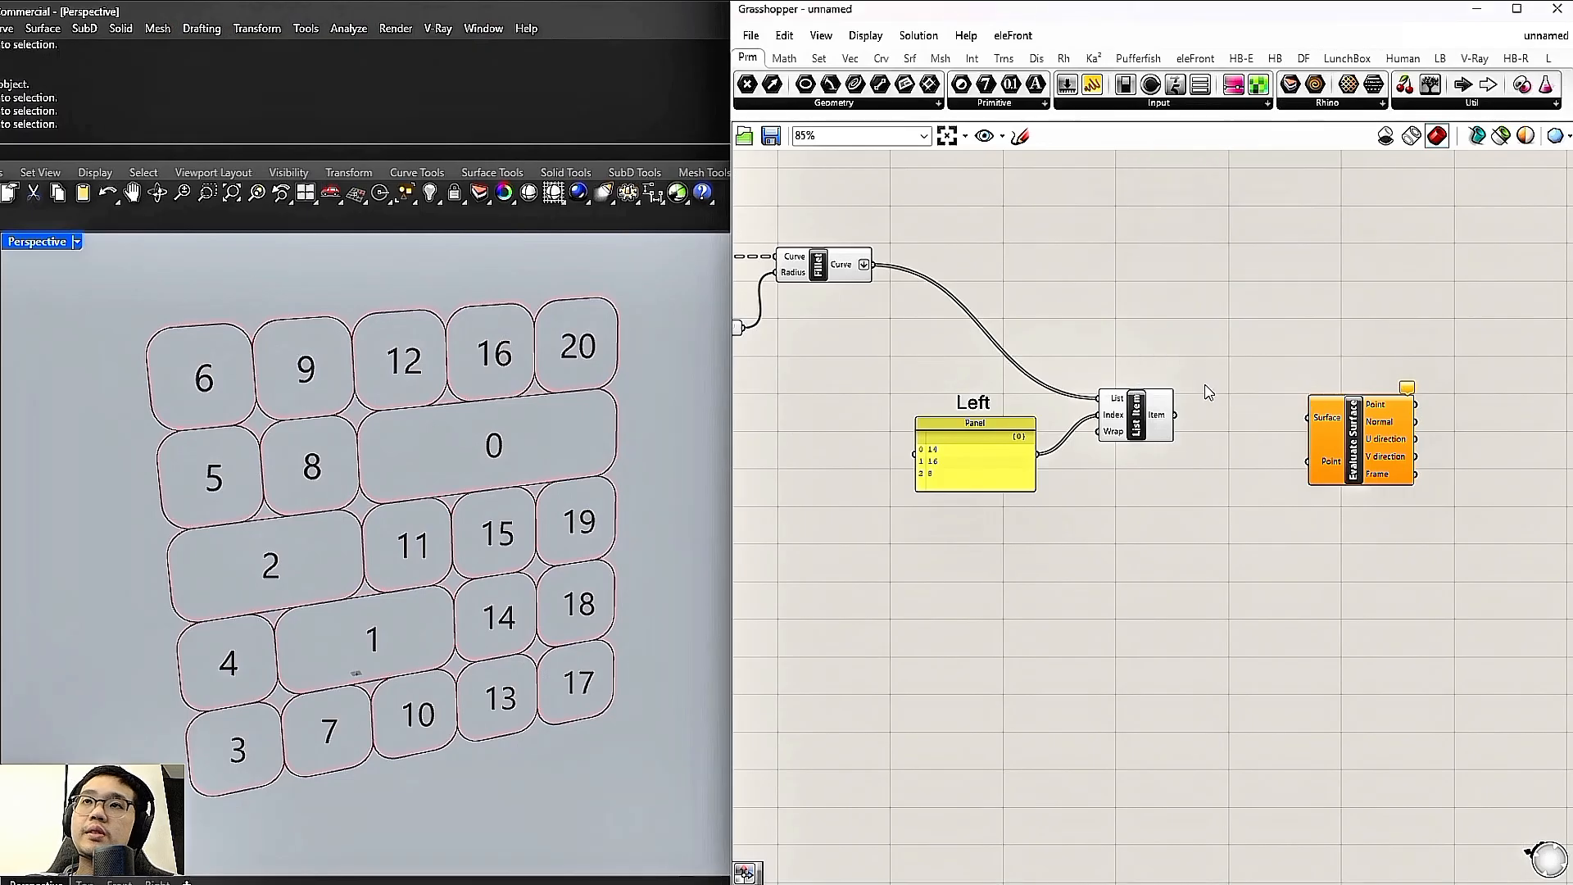
Add a Brep parameter between List Item and Evaluate Surface
right_drag(1055, 344, 1176, 363)
right_drag(1354, 367, 1254, 357)
double_click(1253, 358)
text(n)
key(BackSpace)
text(brep)
key(Return)
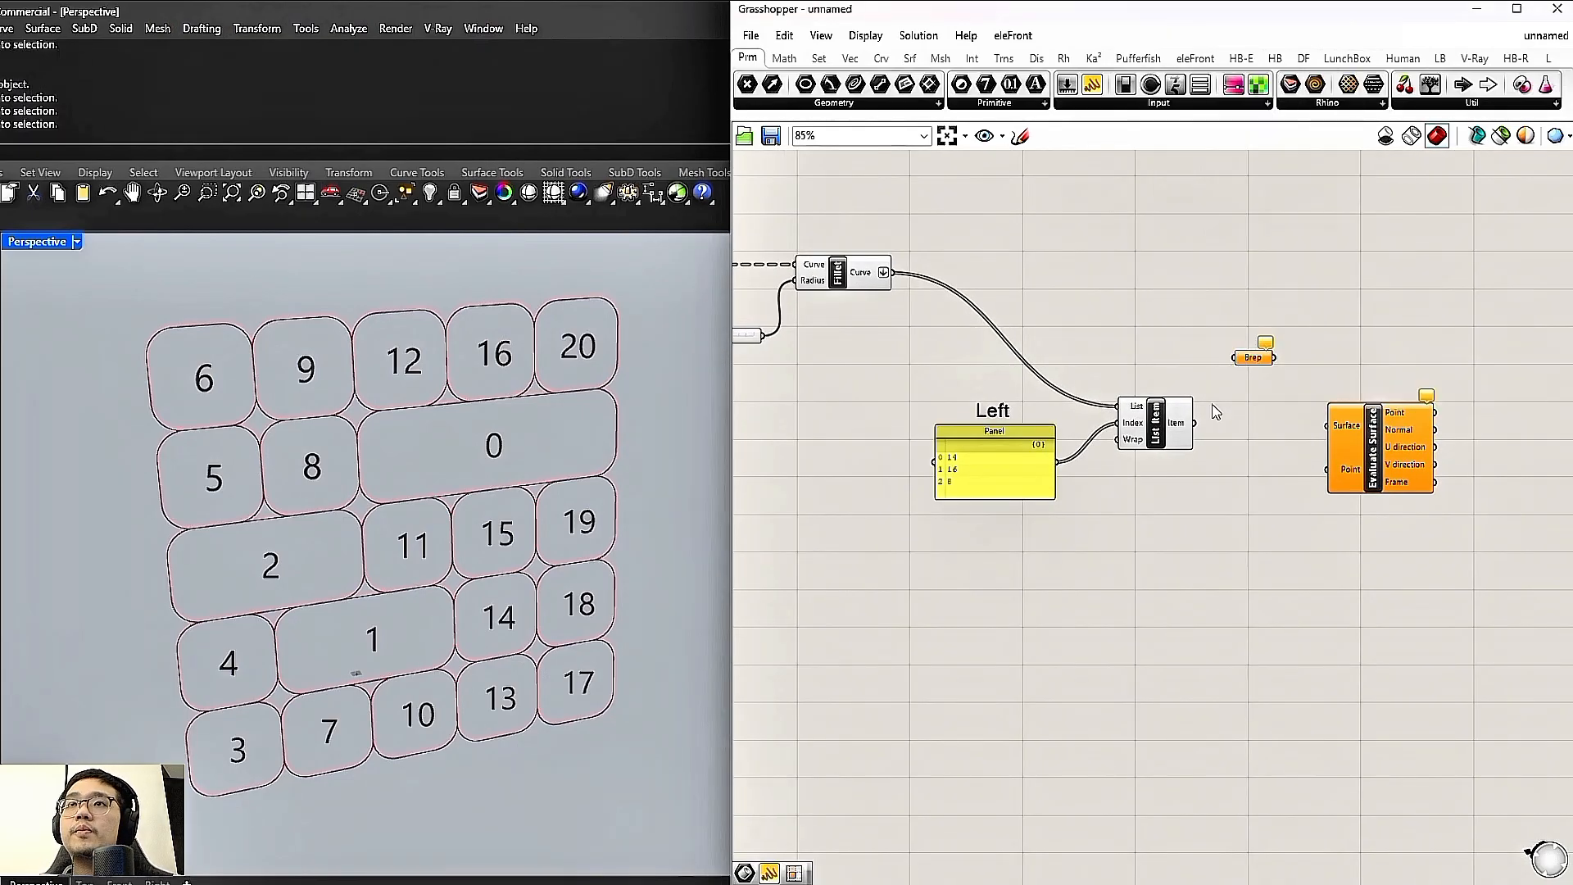
Route List Item's Item output through the Brep parameter into Evaluate Surface's Surface input and reparameterize that input
drag(1194, 424, 1327, 425)
drag(1256, 366, 1233, 429)
drag(1385, 431, 1365, 429)
scroll(1260, 432, up, 2)
click(1238, 423)
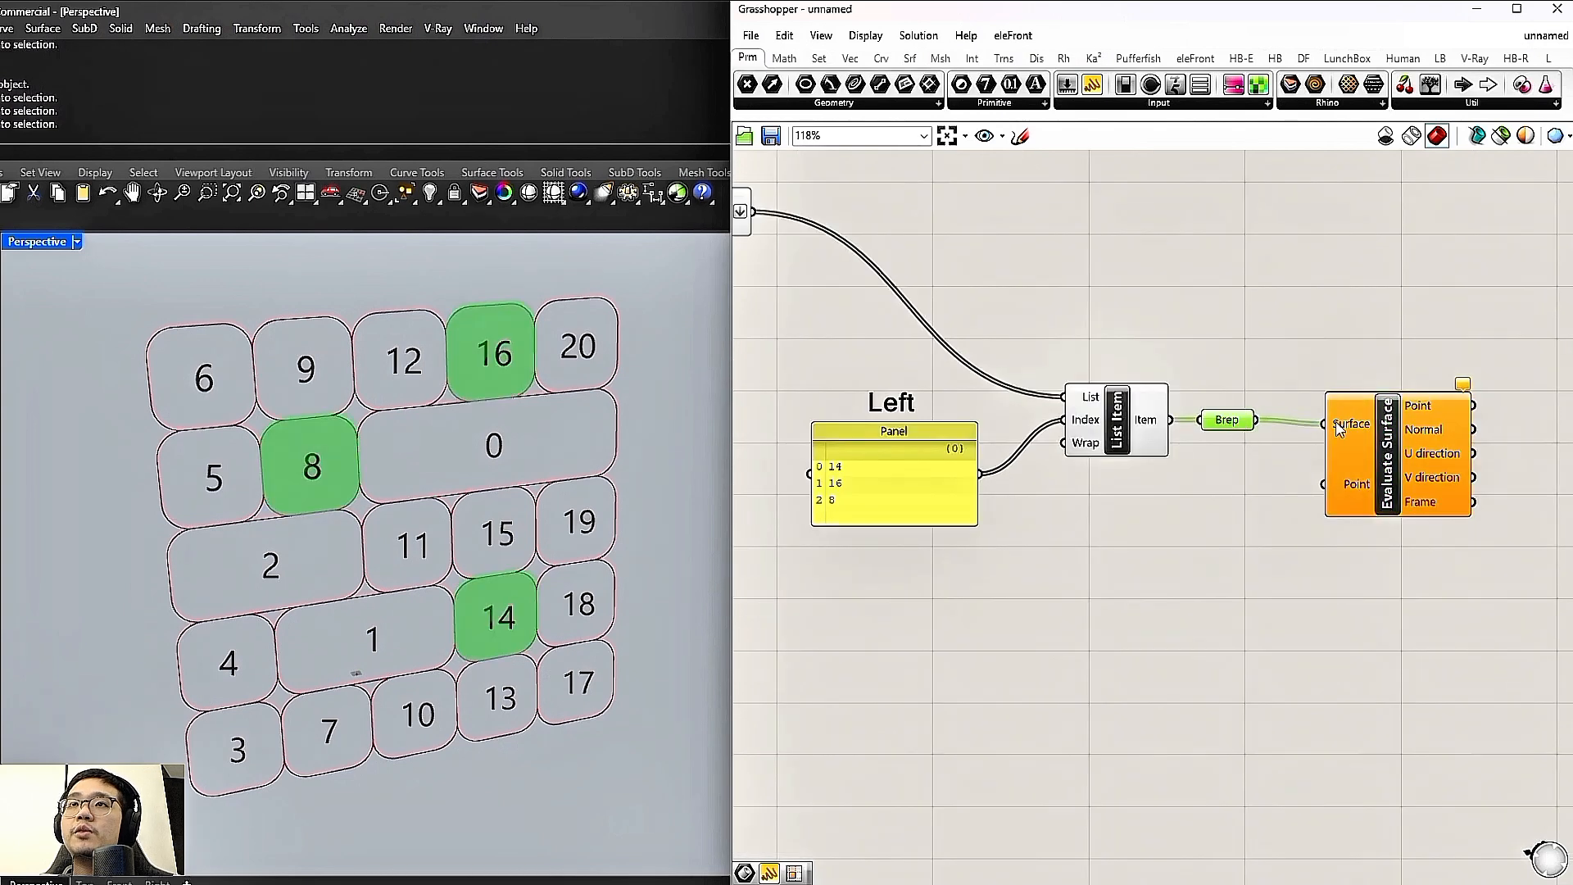
right_click(1335, 423)
click(1393, 617)
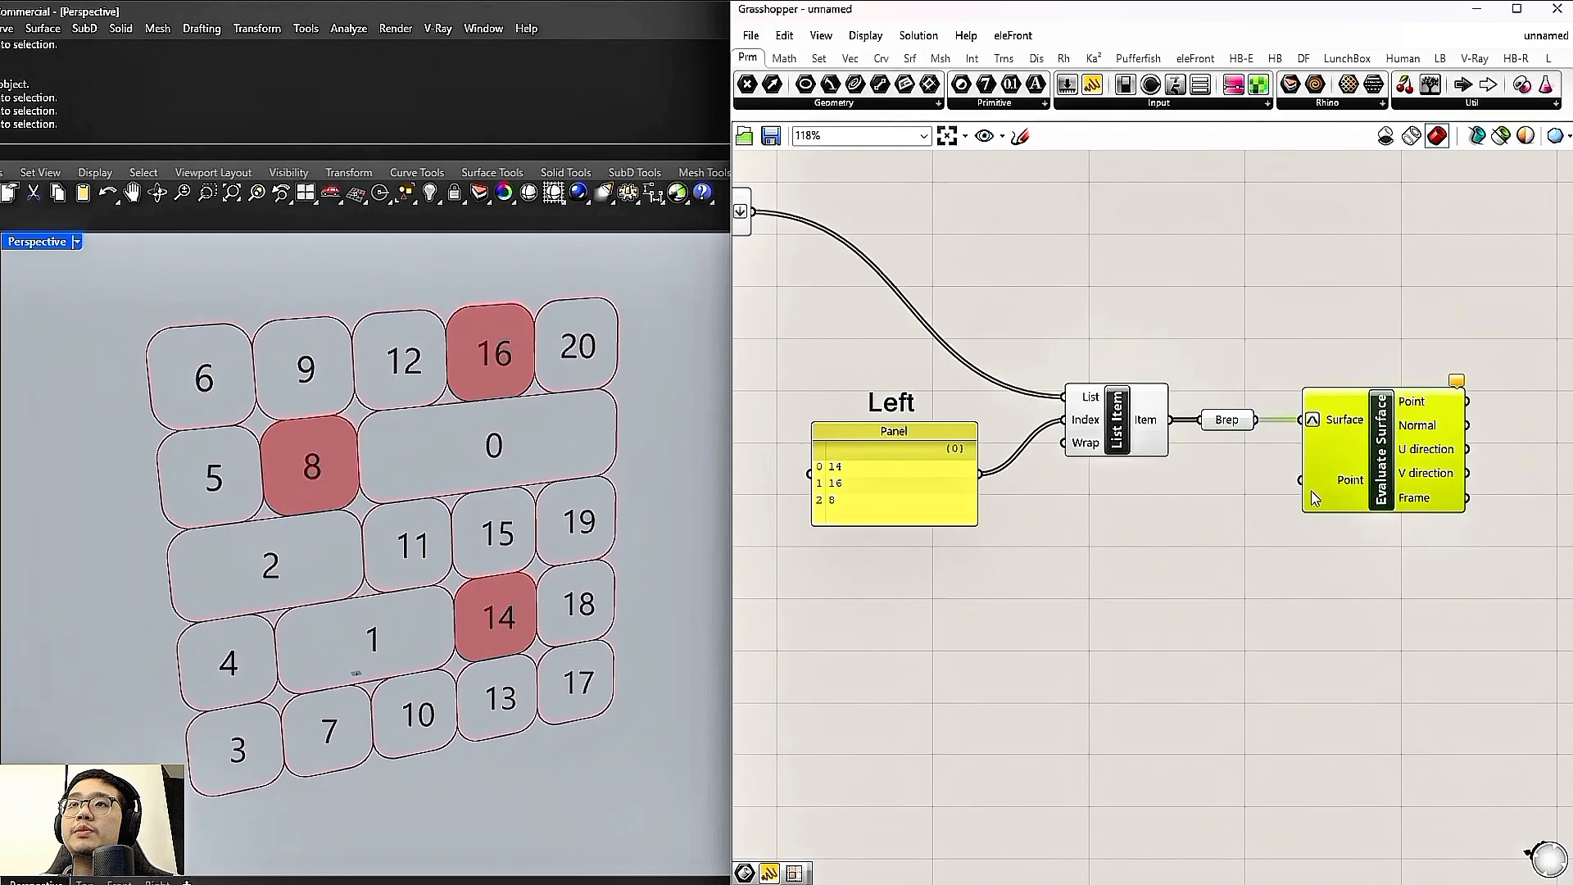
Add an MD Slider below List Item and connect it to Evaluate Surface's Point input
double_click(1102, 525)
text(md slider)
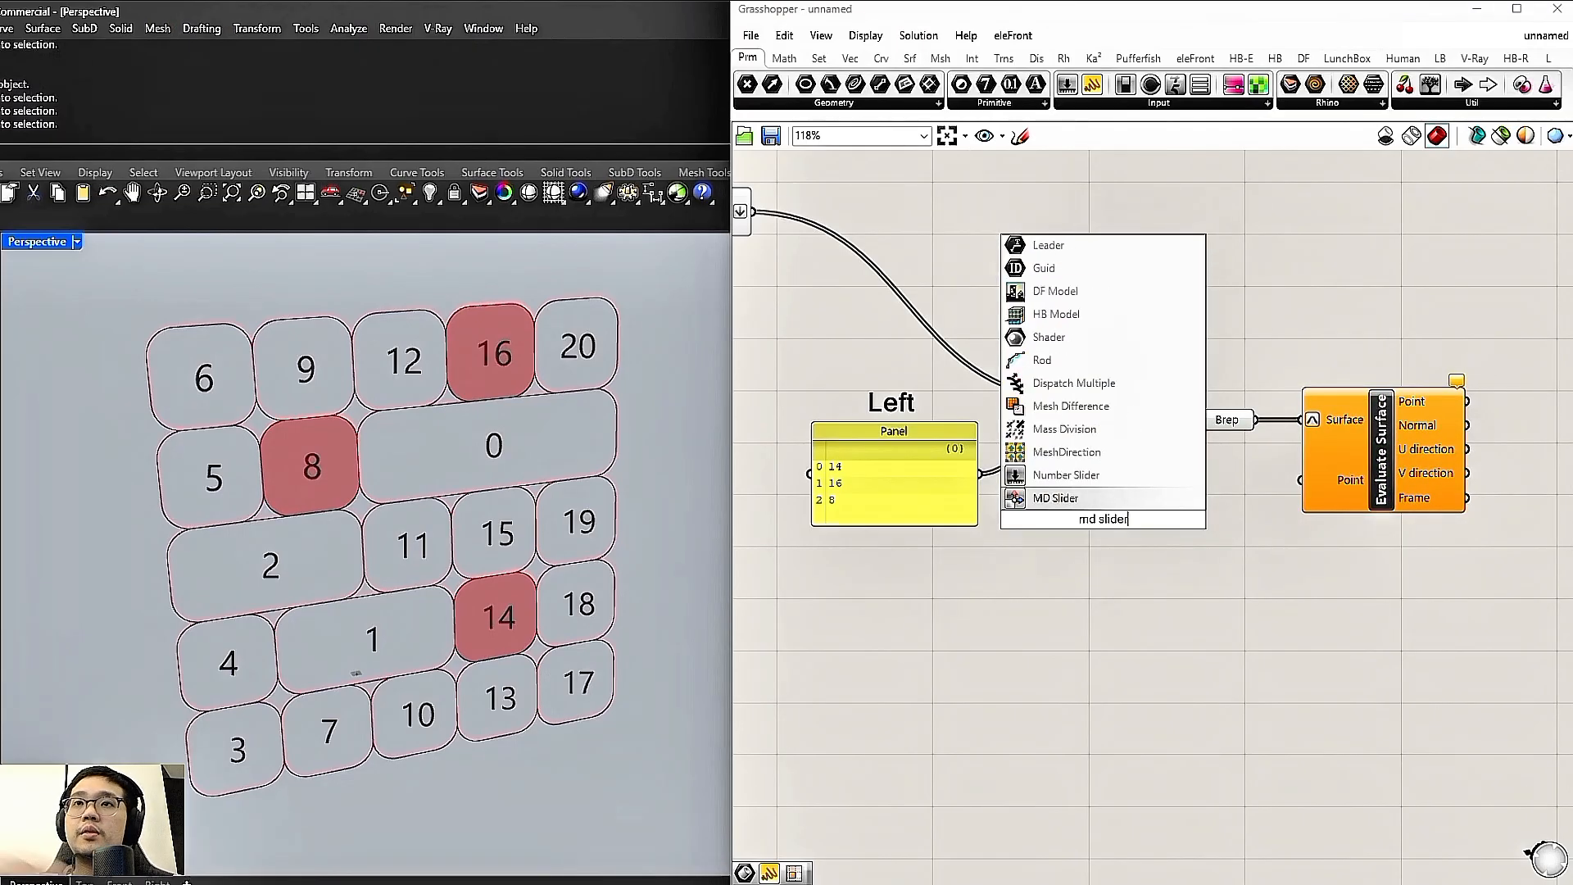
key(Return)
drag(1223, 620, 1351, 486)
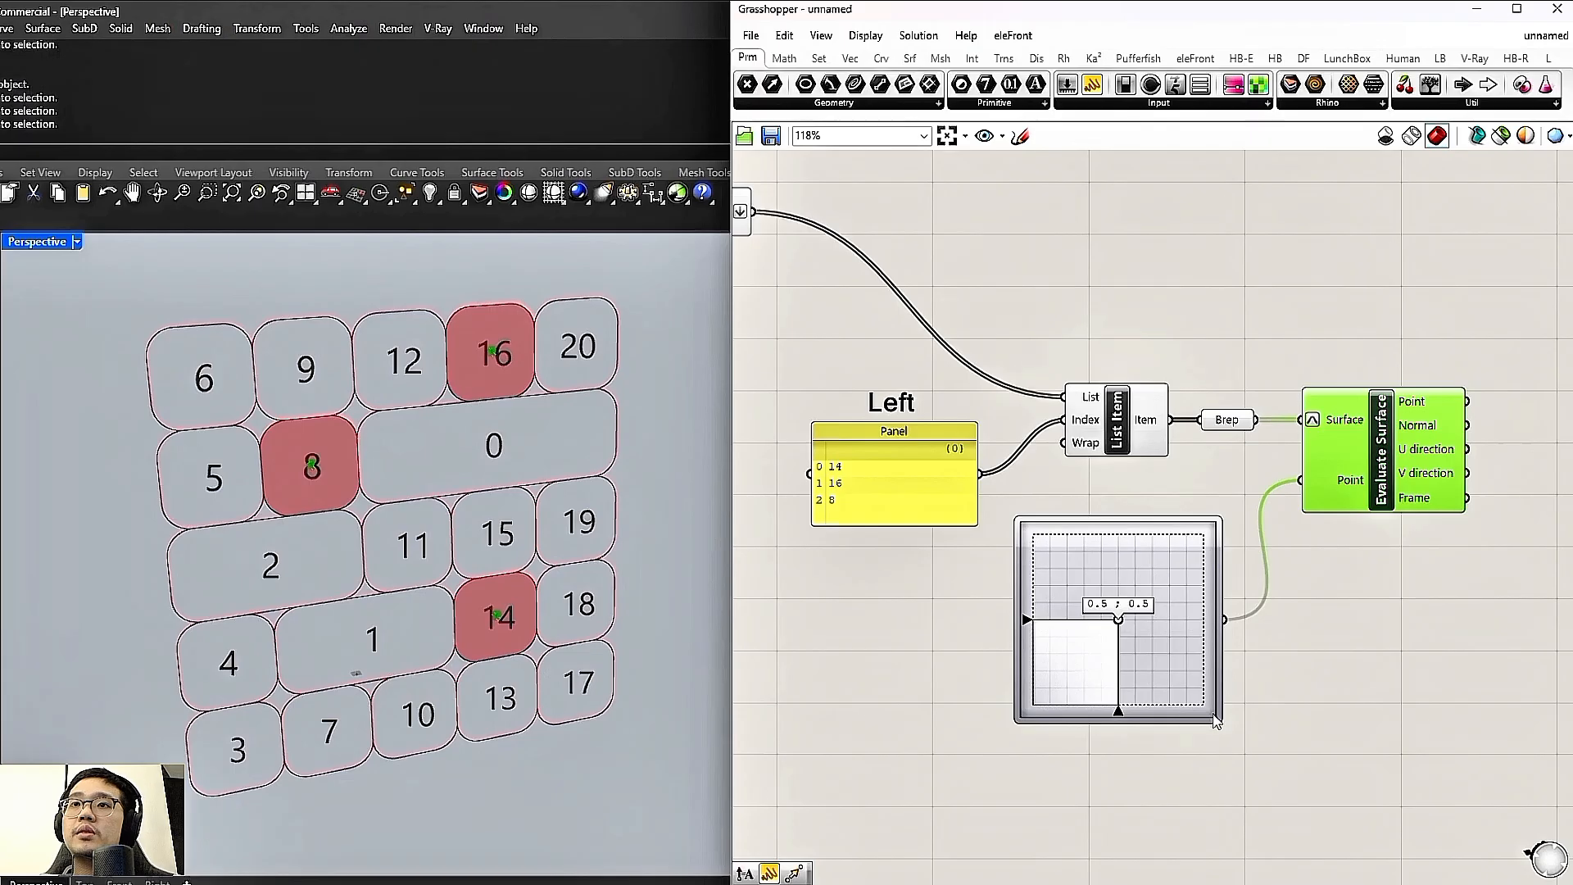
Shrink the MD Slider and set its value to 0.3 ; 0.5
drag(1215, 717, 1119, 618)
scroll(1079, 596, up, 2)
mouse_move(1062, 565)
mouse_down()
mouse_move(1023, 627)
mouse_move(1015, 565)
mouse_move(1103, 571)
mouse_move(1039, 565)
mouse_move(1036, 532)
mouse_move(1036, 575)
mouse_move(1050, 574)
mouse_up()
scroll(1035, 564, up, 1)
click(1236, 597)
scroll(1297, 549, down, 2)
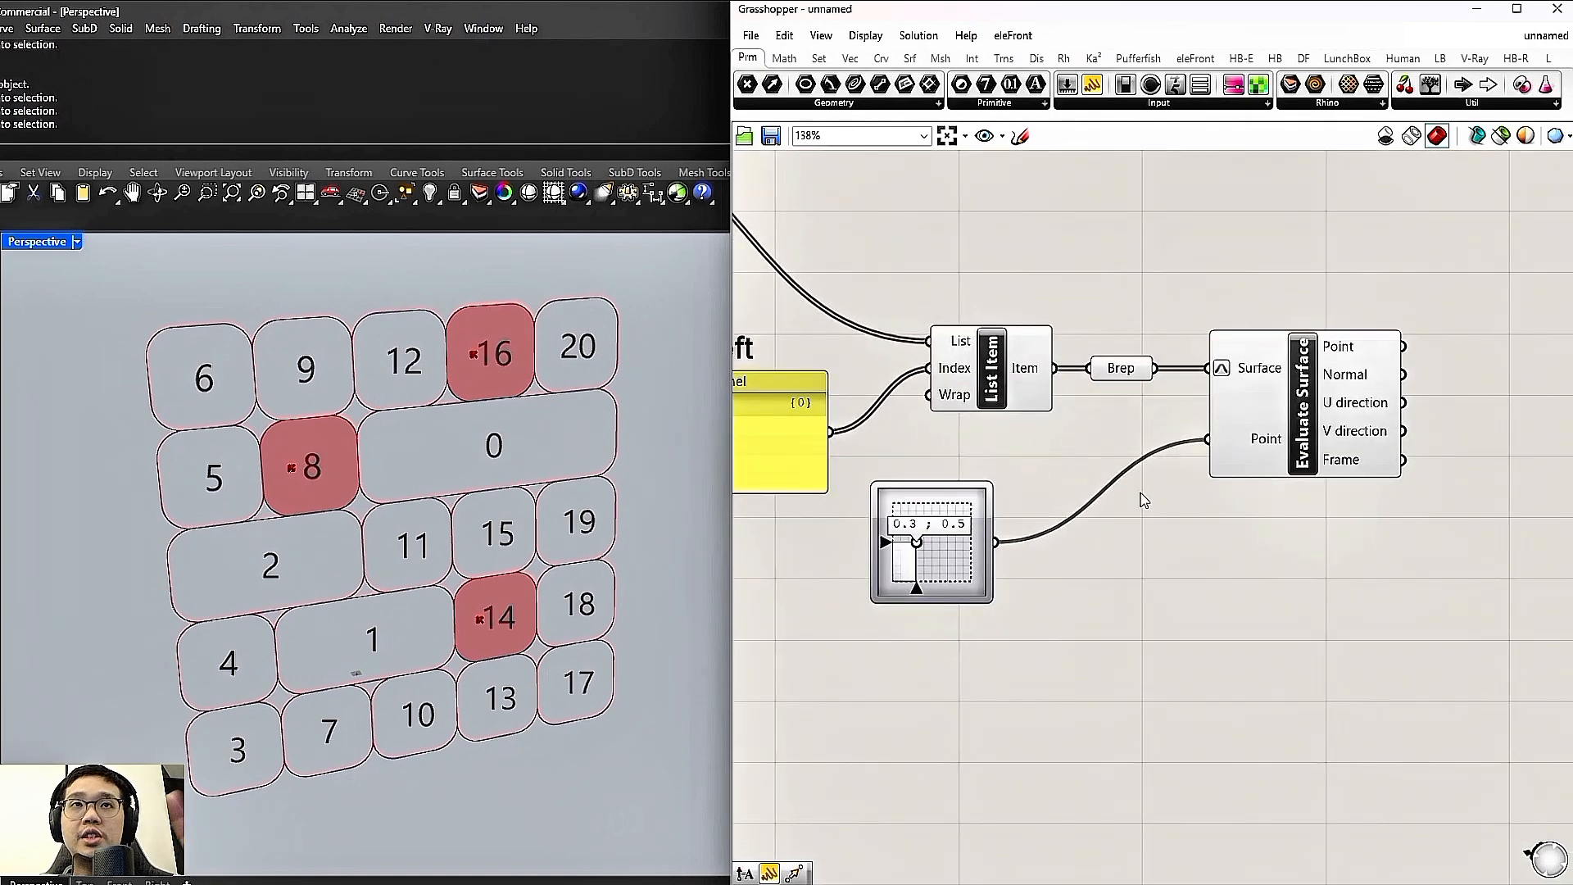
Add a Move To Point component to the right of Evaluate Surface
scroll(1144, 499, down, 2)
double_click(1272, 383)
text(move)
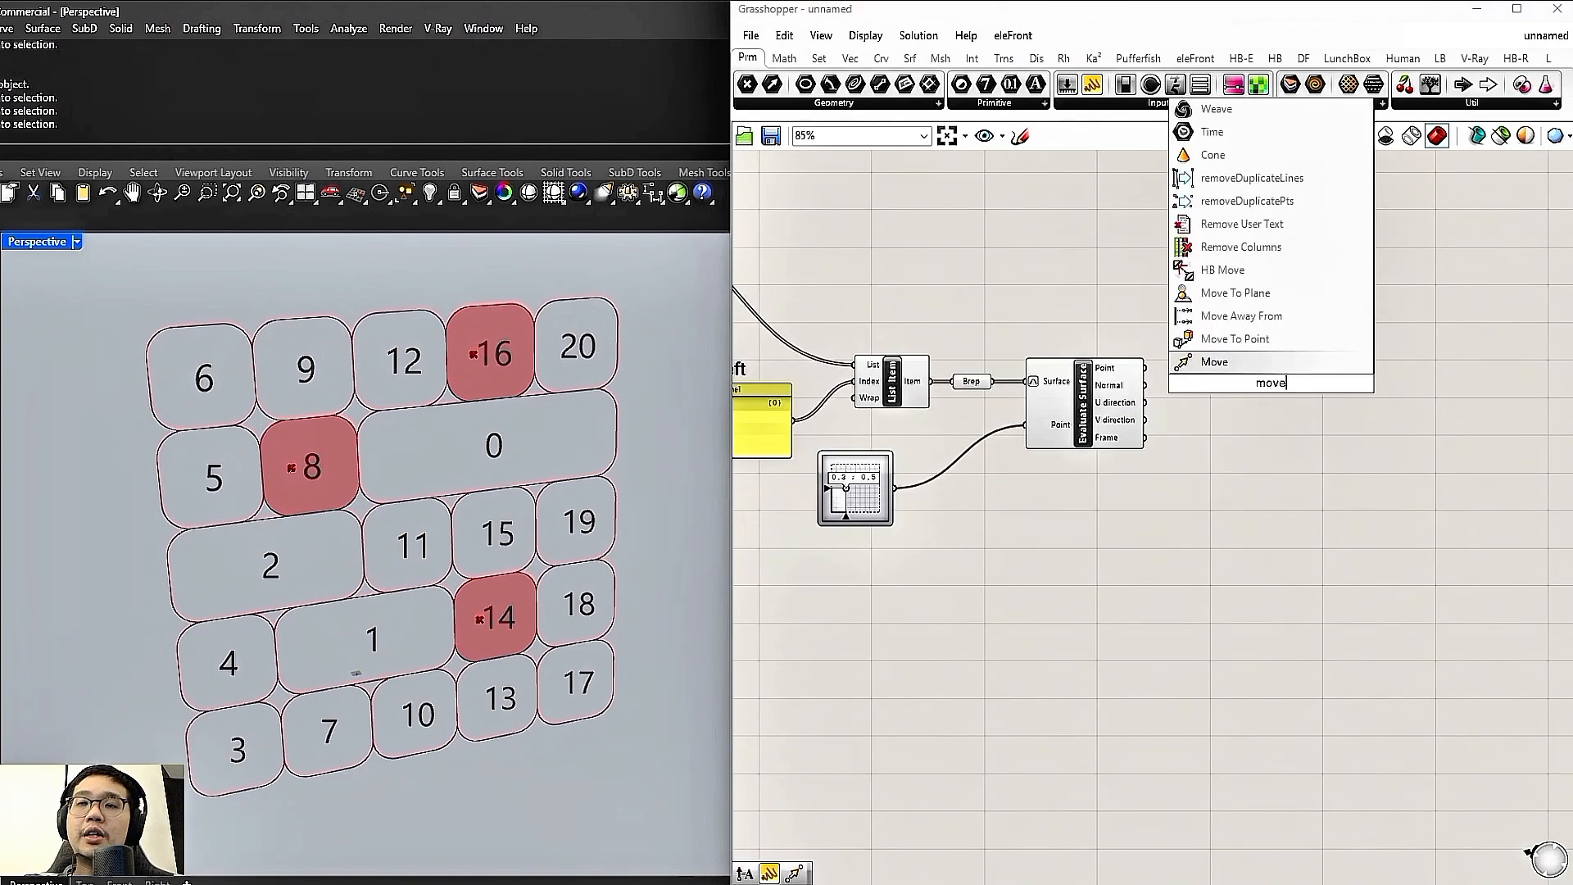
click(1269, 342)
drag(1301, 414, 1383, 414)
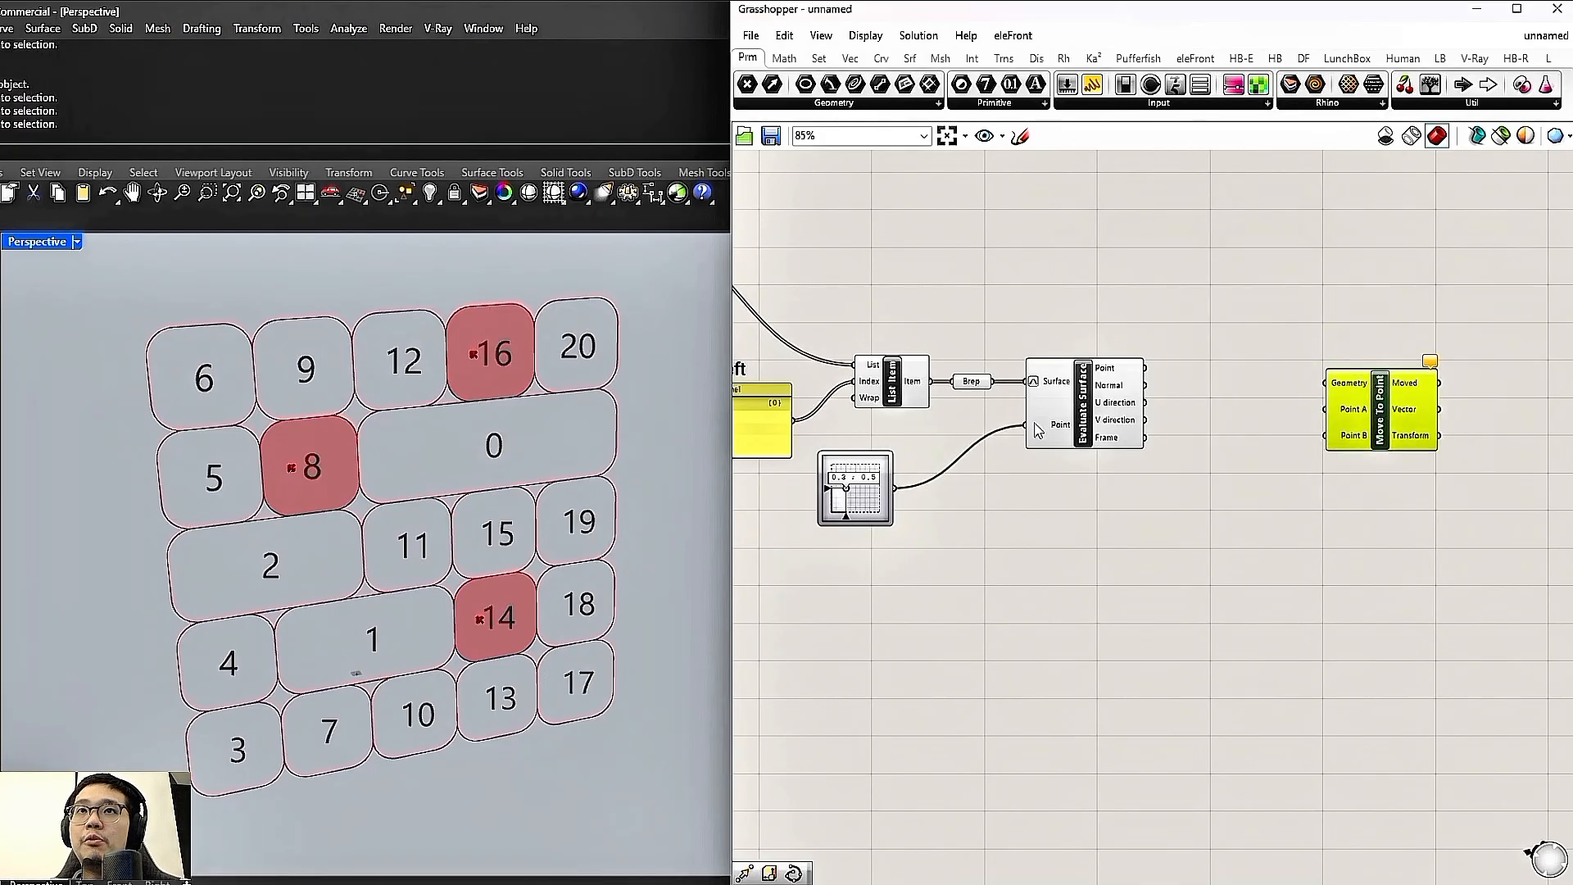
Connect List Item's Item output to Move To Point's Geometry input and shift Evaluate Surface slightly below the wire
right_drag(920, 319, 1086, 399)
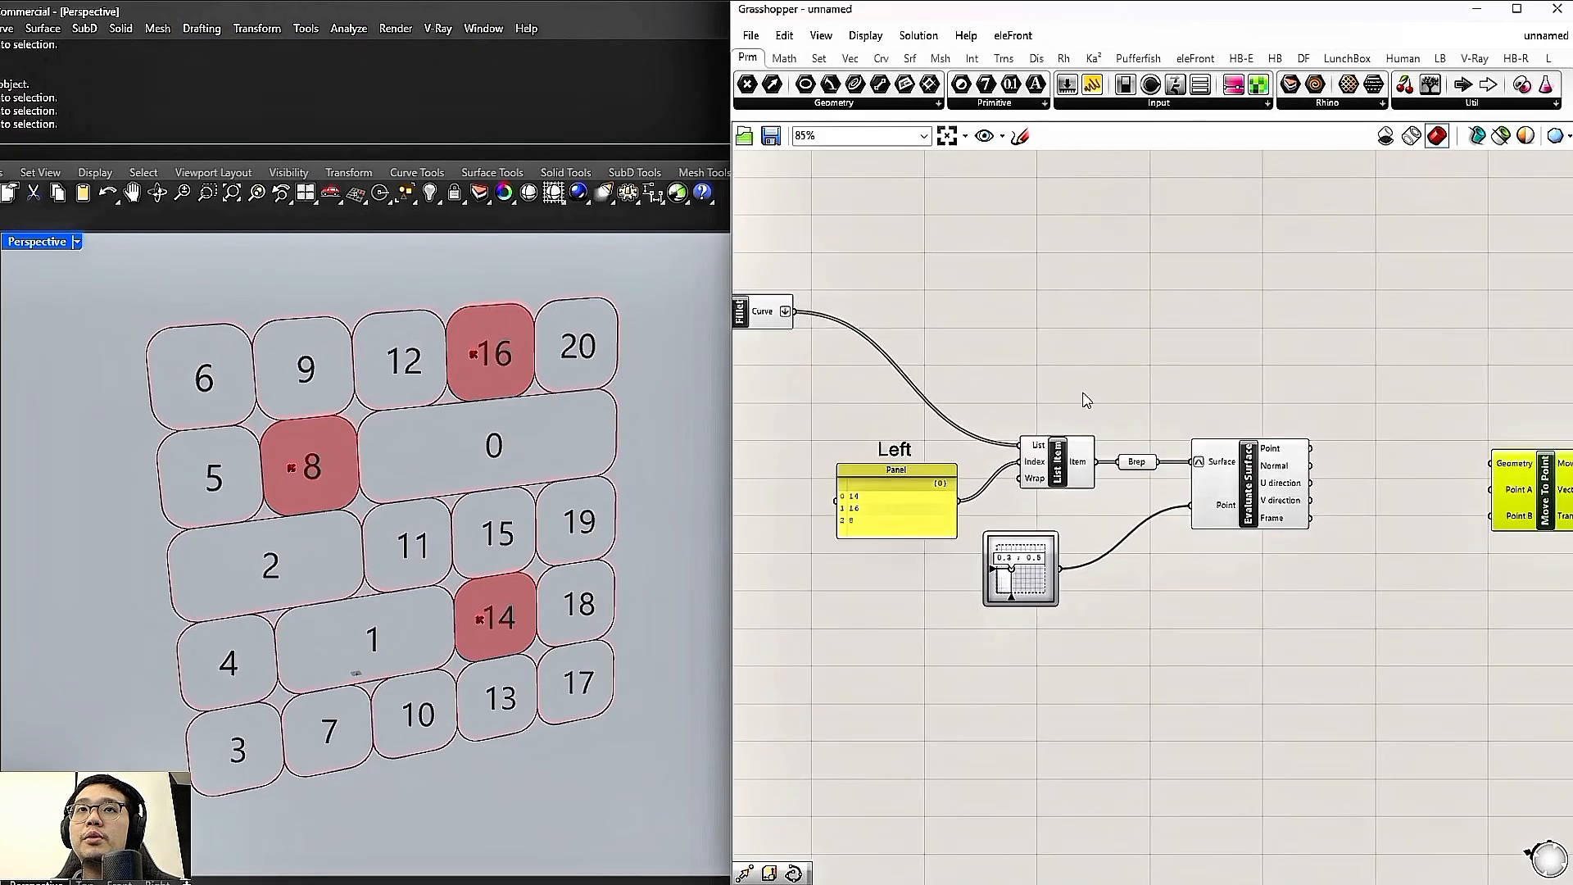
click(767, 313)
click(1079, 389)
drag(1095, 467, 1489, 463)
click(1061, 465)
mouse_move(1061, 466)
mouse_down()
mouse_move(1060, 430)
mouse_move(1060, 483)
mouse_move(1059, 464)
mouse_up()
right_drag(1266, 468, 1185, 424)
drag(1185, 440, 1186, 464)
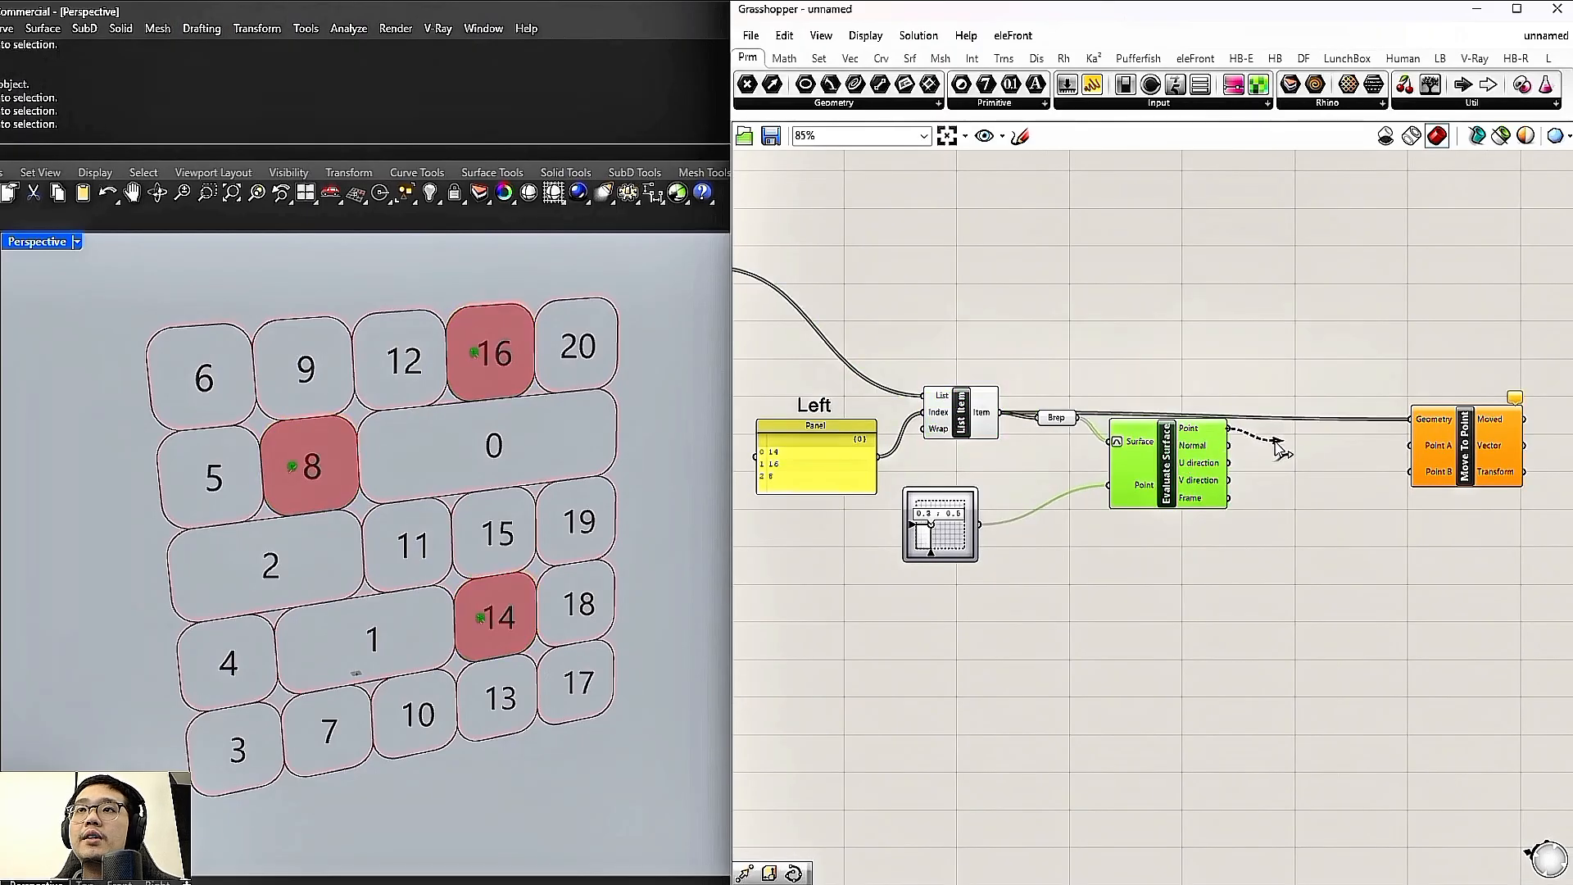
right_drag(1138, 434, 1232, 457)
Add an Area component above Evaluate Surface and raise the Brep parameter beside it
double_click(1235, 360)
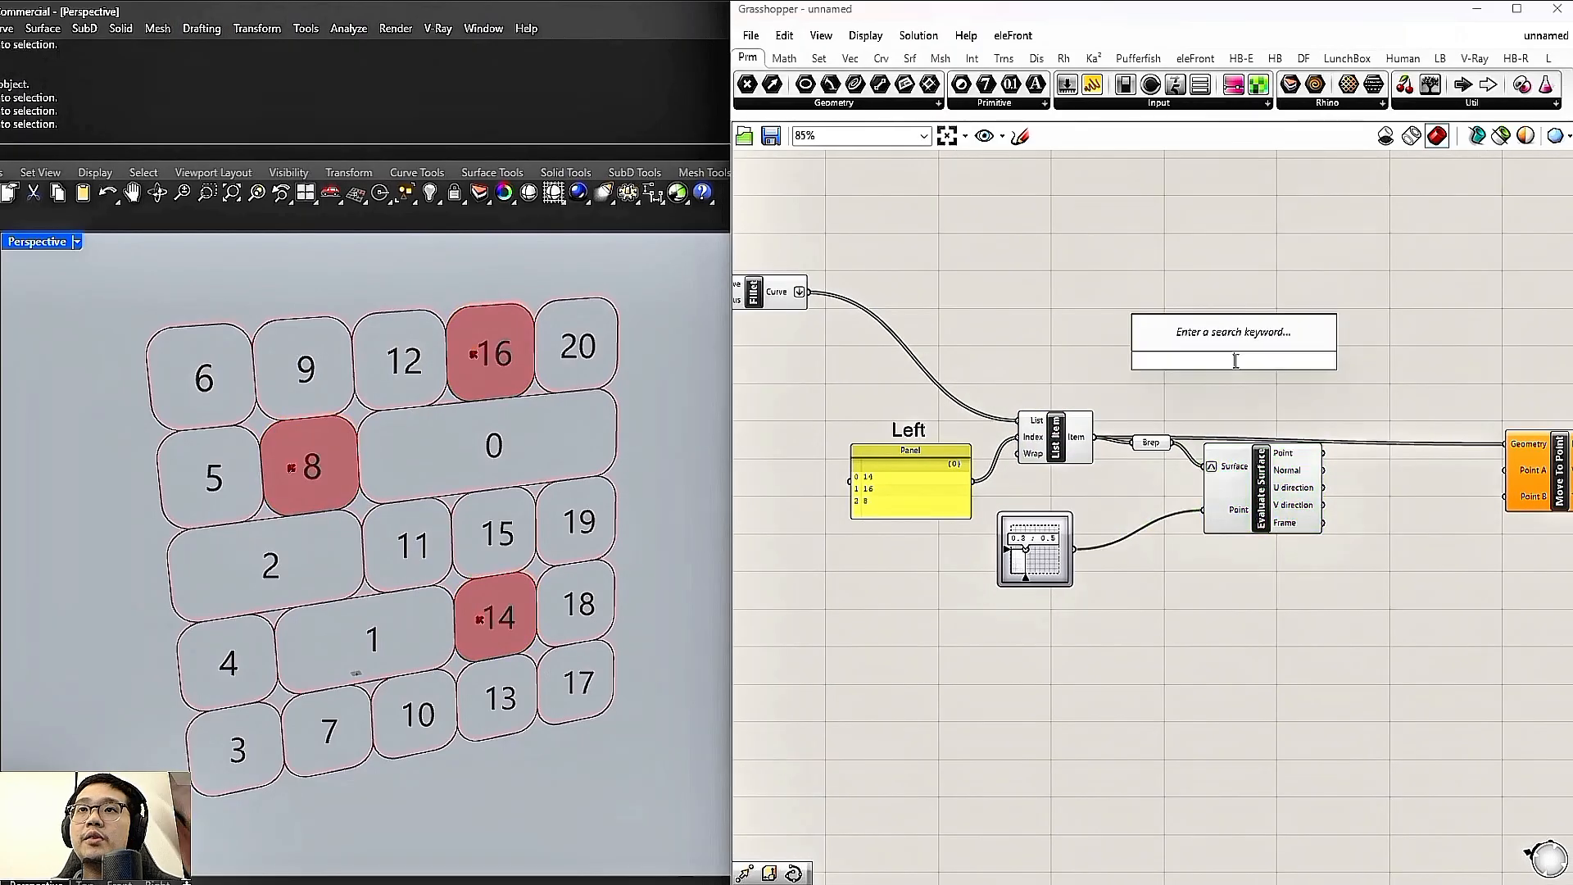
text(area)
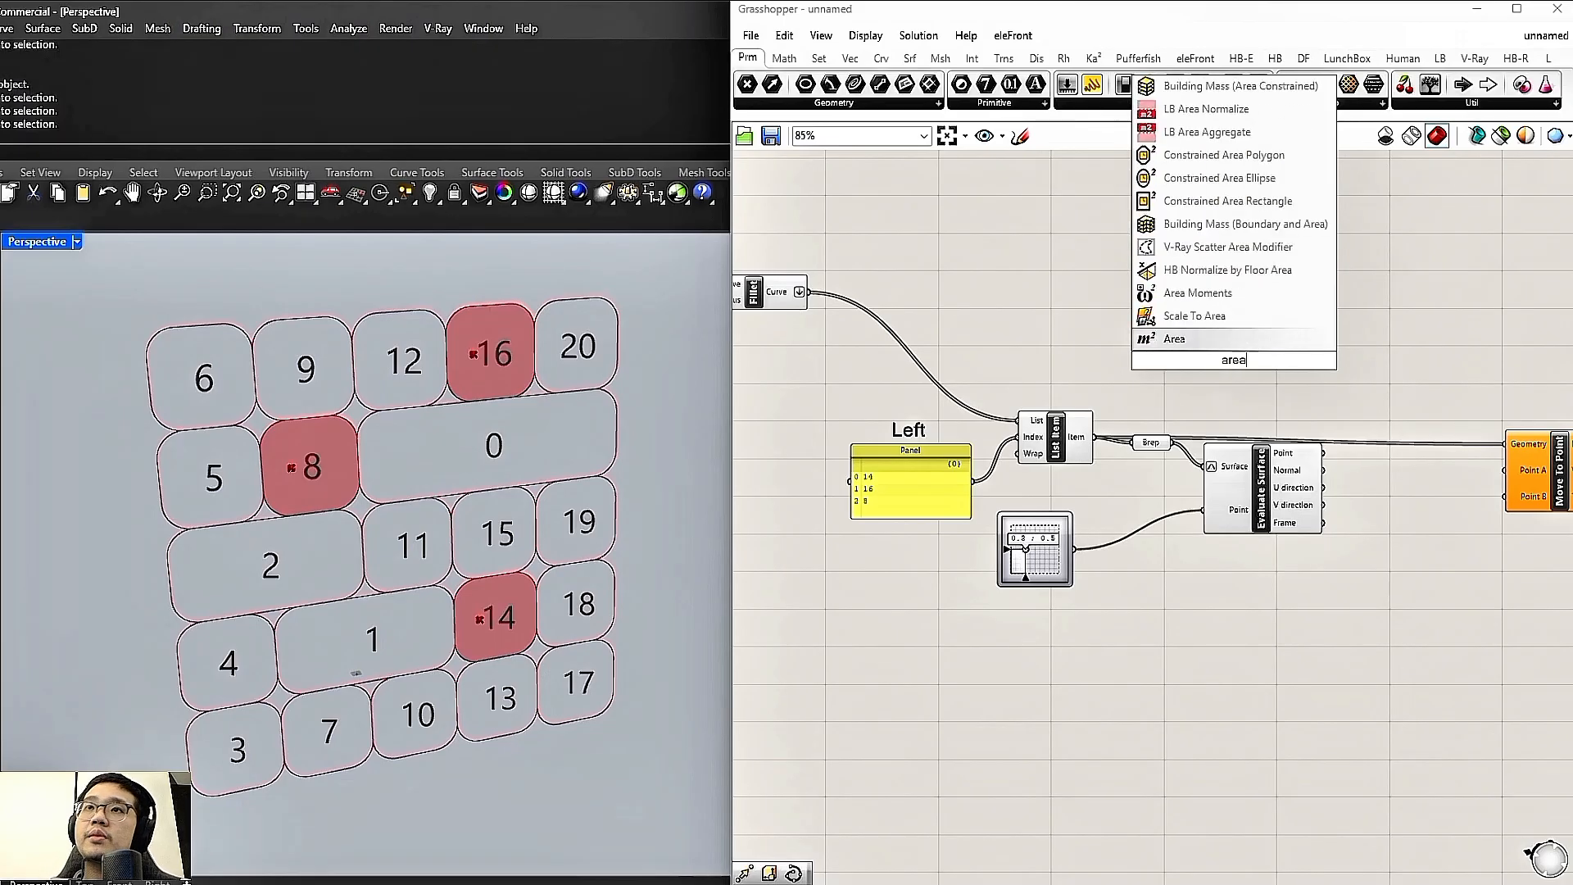
key(Return)
scroll(1254, 348, up, 3)
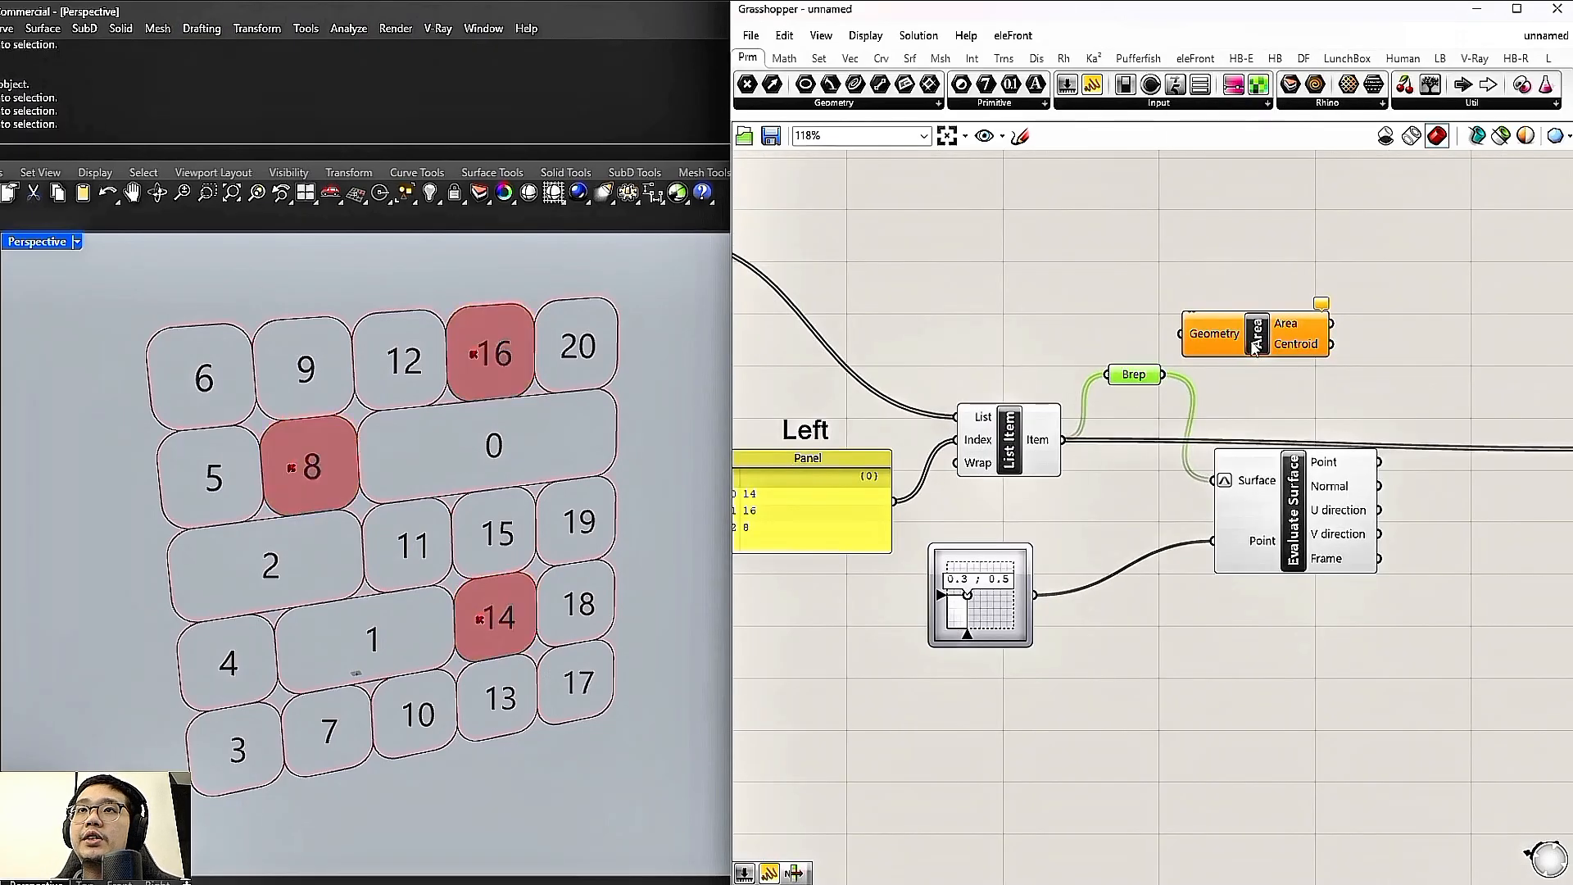
Connect the Brep to Area's Geometry input and Area's Centroid output to Move To Point's Point A input
drag(1162, 374, 1181, 334)
right_drag(1312, 459, 1201, 445)
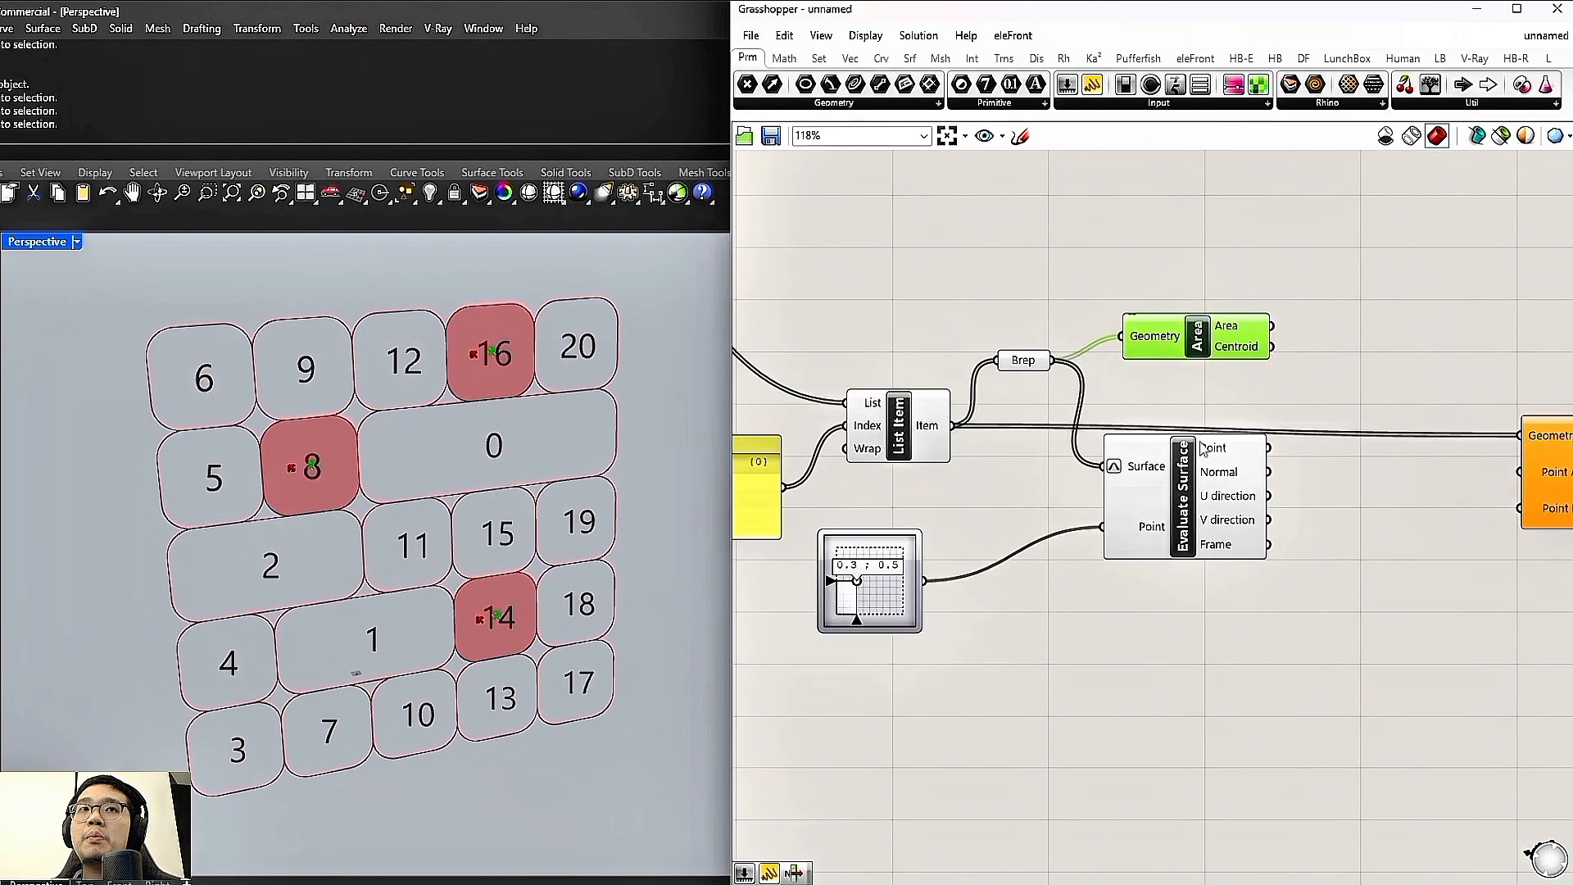
drag(1202, 444, 1216, 458)
right_drag(1279, 341, 1183, 336)
drag(1178, 340, 1423, 466)
Move Evaluate Surface lower and place the MD Slider close beside its Point input
drag(1147, 524, 1136, 564)
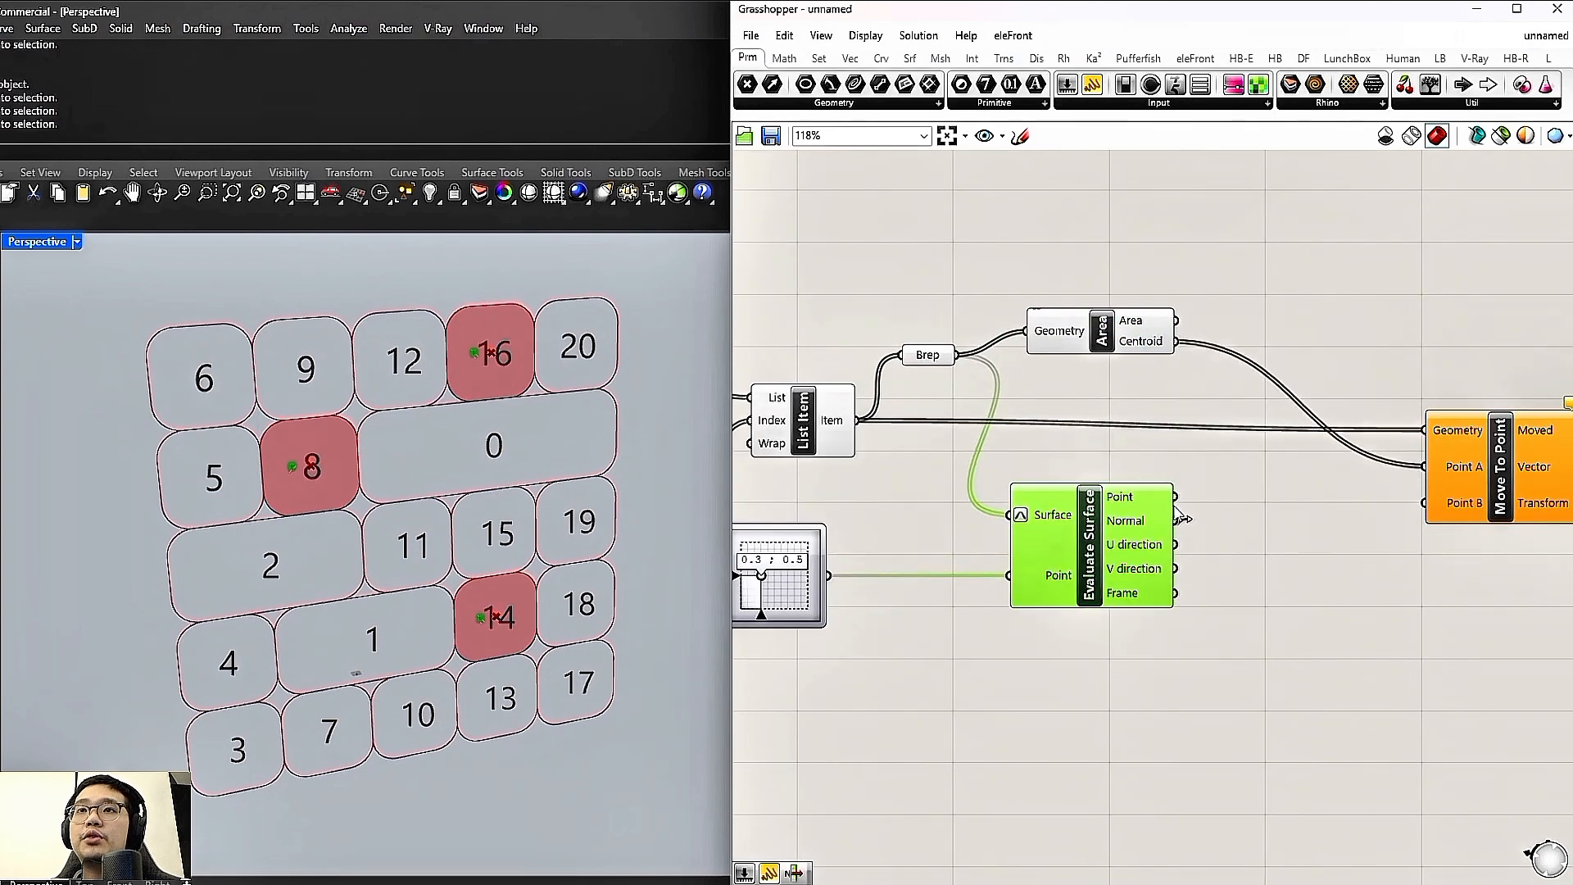
right_drag(962, 578, 1059, 556)
drag(868, 598, 905, 625)
drag(1202, 555, 1154, 583)
drag(934, 607, 1009, 608)
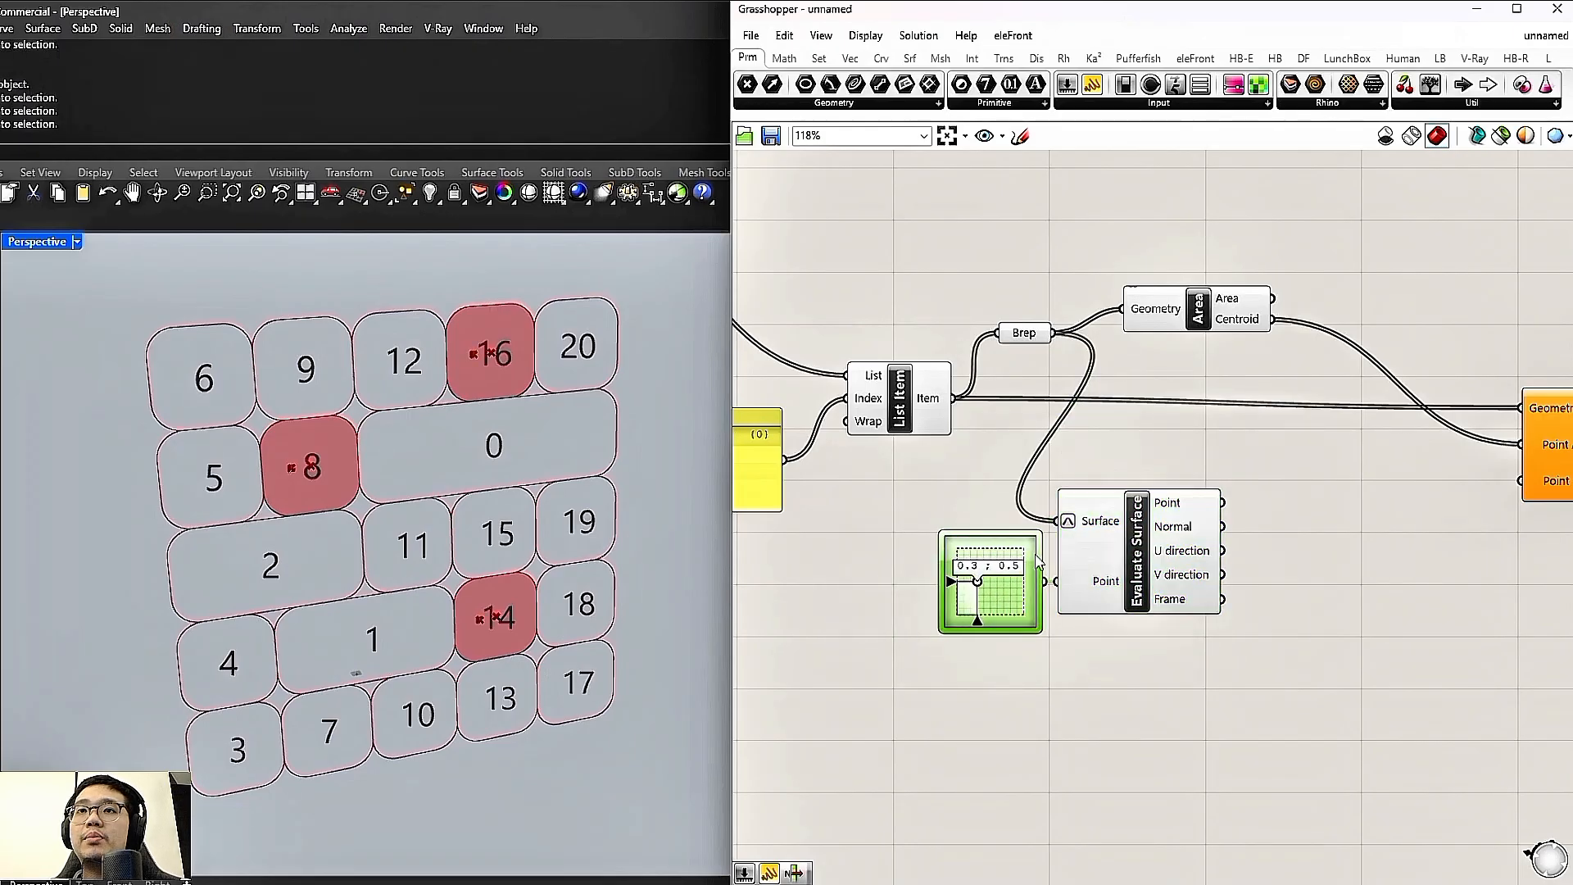
Connect Evaluate Surface's Point output to Move To Point's Point B input and arrange these components compactly
right_drag(1262, 537, 1122, 547)
drag(1084, 515, 1389, 496)
drag(1162, 675, 885, 578)
drag(1007, 573, 1110, 570)
click(1341, 551)
drag(1456, 473, 1441, 432)
Fine-tune the MD Slider's horizontal value to adjust how far the chosen panels shift sideways
scroll(939, 583, up, 2)
mouse_move(939, 583)
mouse_down()
mouse_move(955, 558)
mouse_move(931, 574)
mouse_move(977, 611)
mouse_move(958, 578)
mouse_move(950, 610)
mouse_move(960, 574)
mouse_move(949, 580)
mouse_up()
scroll(464, 583, up, 3)
scroll(465, 583, up, 1)
scroll(925, 591, up, 2)
drag(948, 580, 943, 581)
Add a Scale NU component on the empty canvas to the right of Move To Point
double_click(1323, 441)
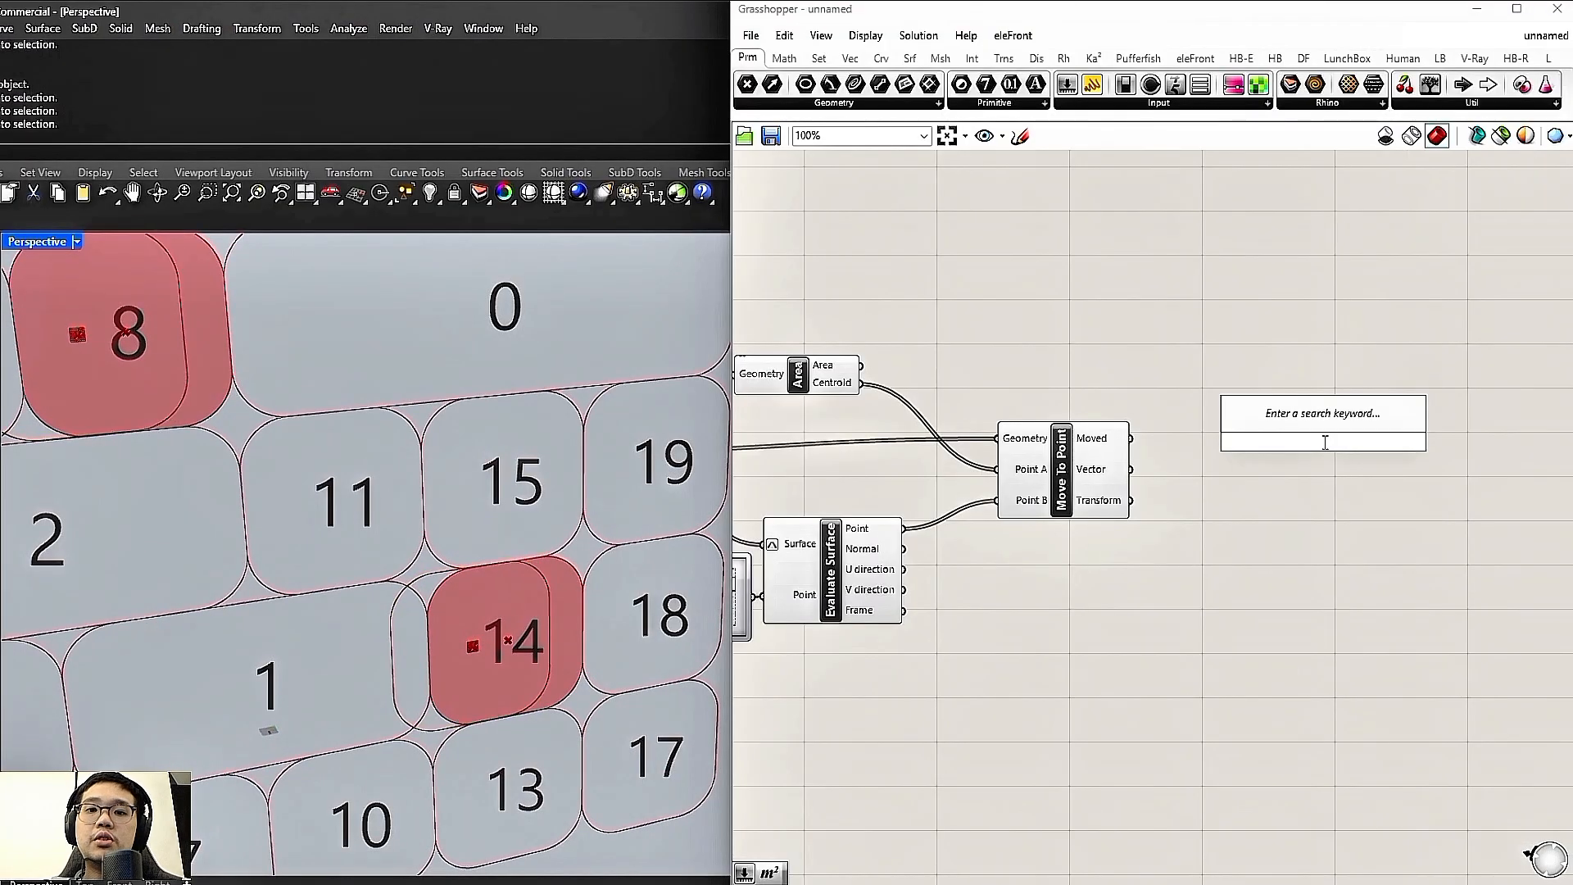
text(scal)
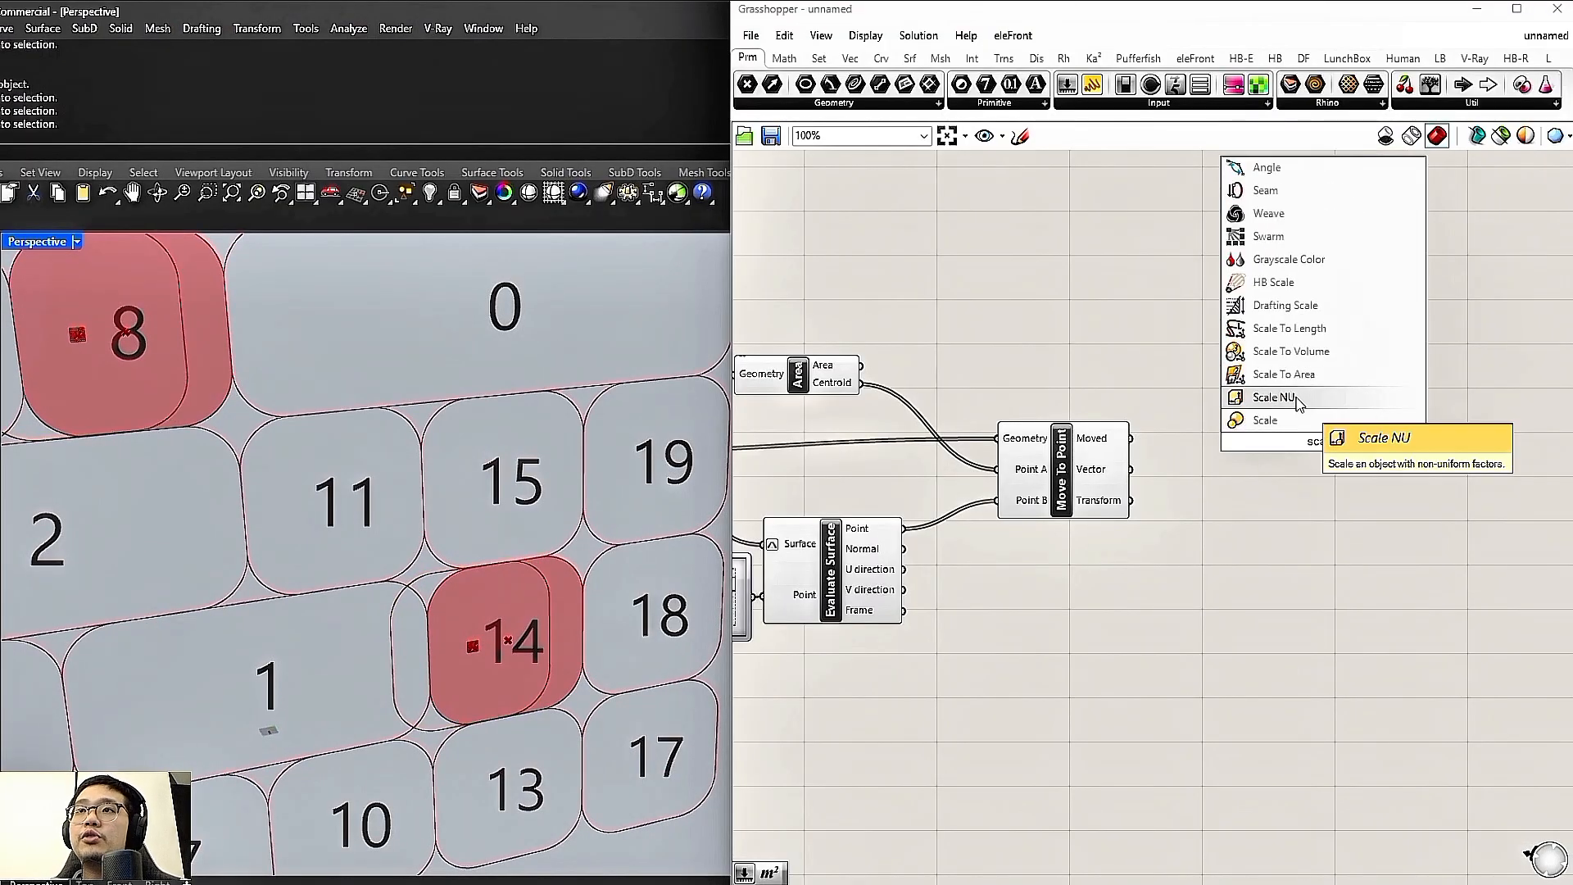
click(1303, 397)
drag(1305, 464, 1325, 481)
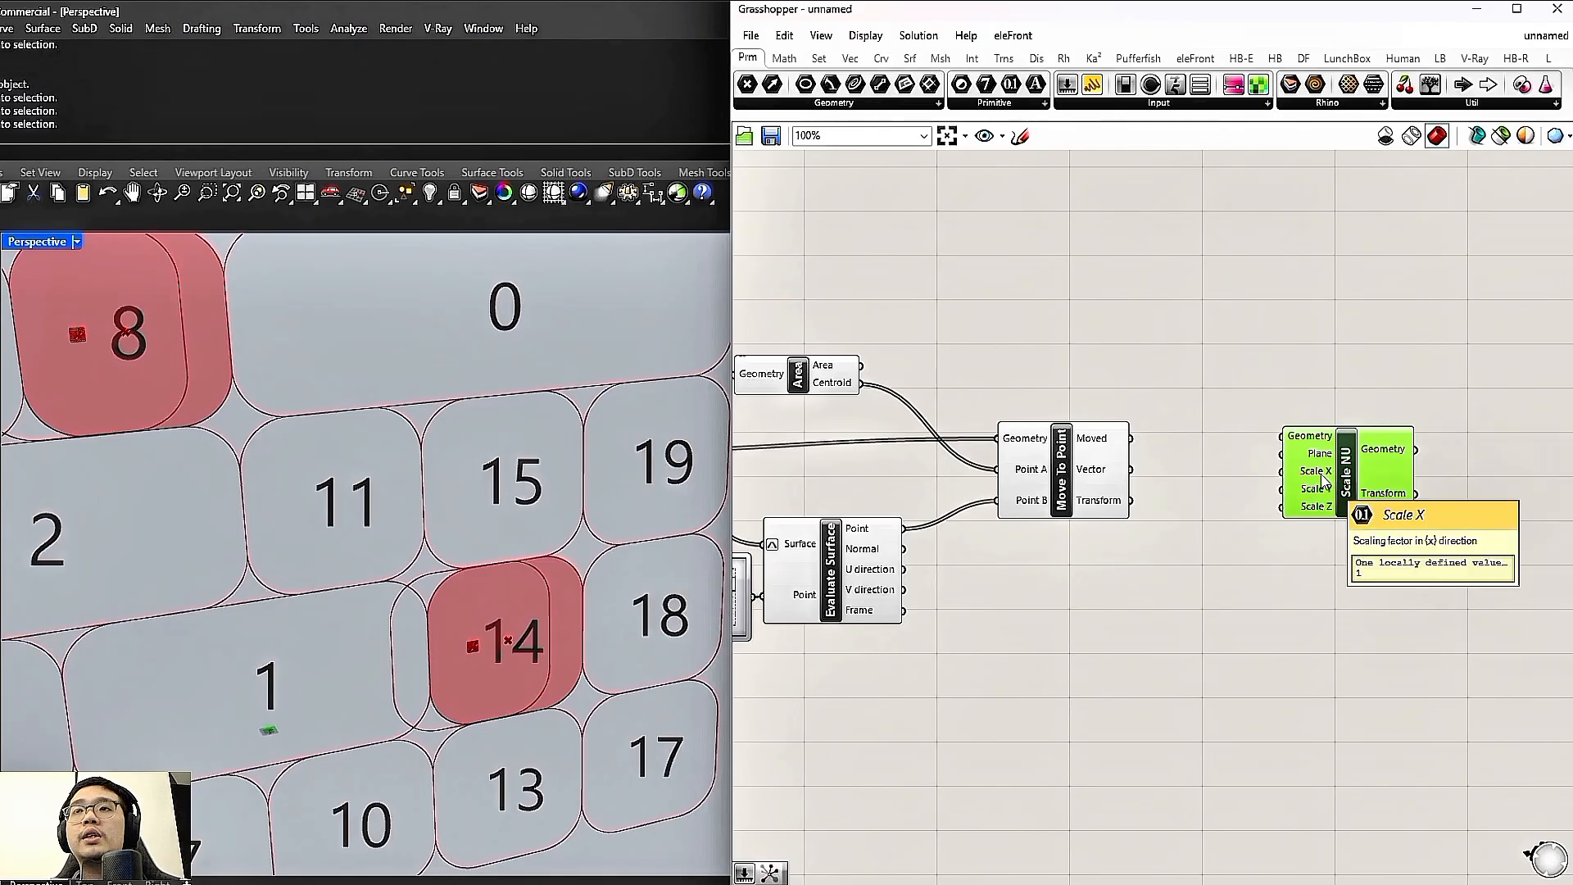
scroll(1324, 482, up, 2)
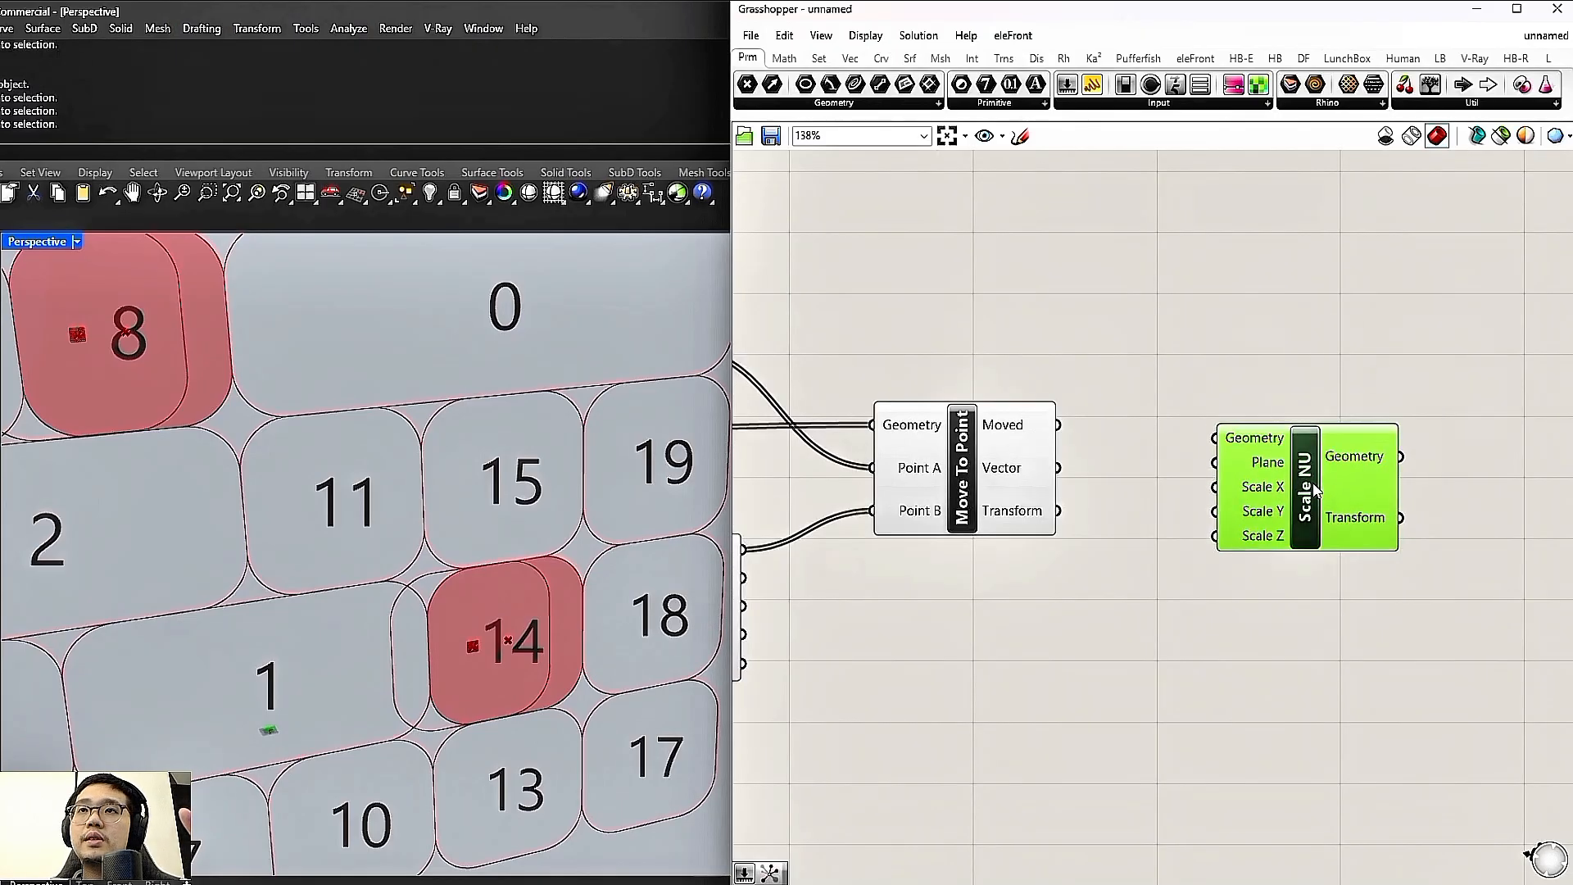
drag(1330, 471, 1307, 482)
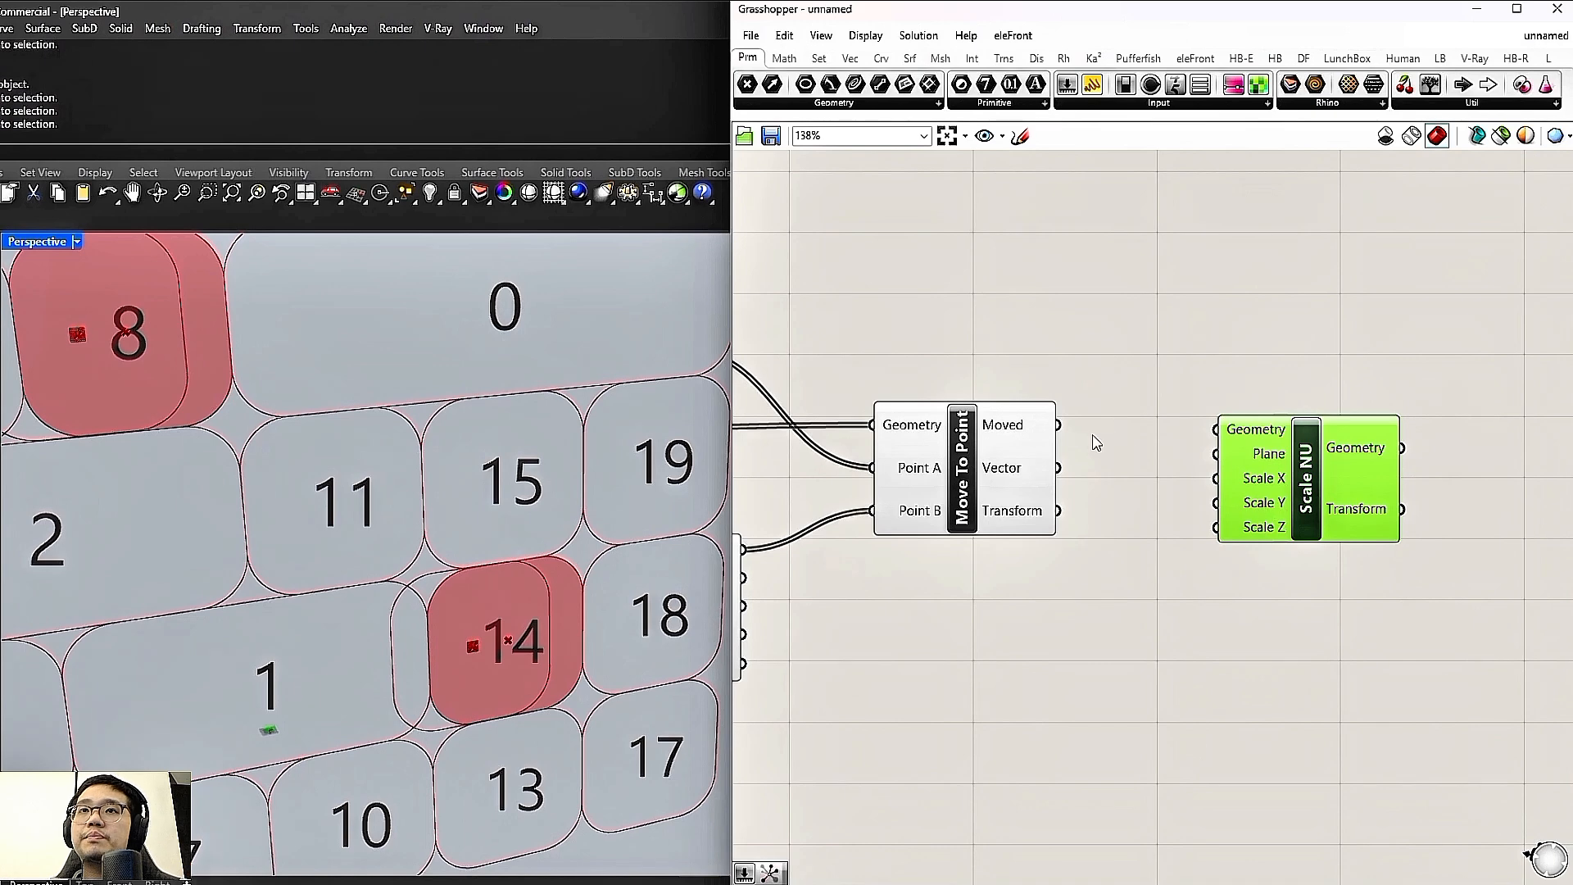
Connect Move To Point's Moved output to Scale NU's Geometry input and align the two components
click(1045, 443)
scroll(1061, 442, down, 1)
drag(1059, 426, 1193, 430)
drag(1262, 448, 1312, 446)
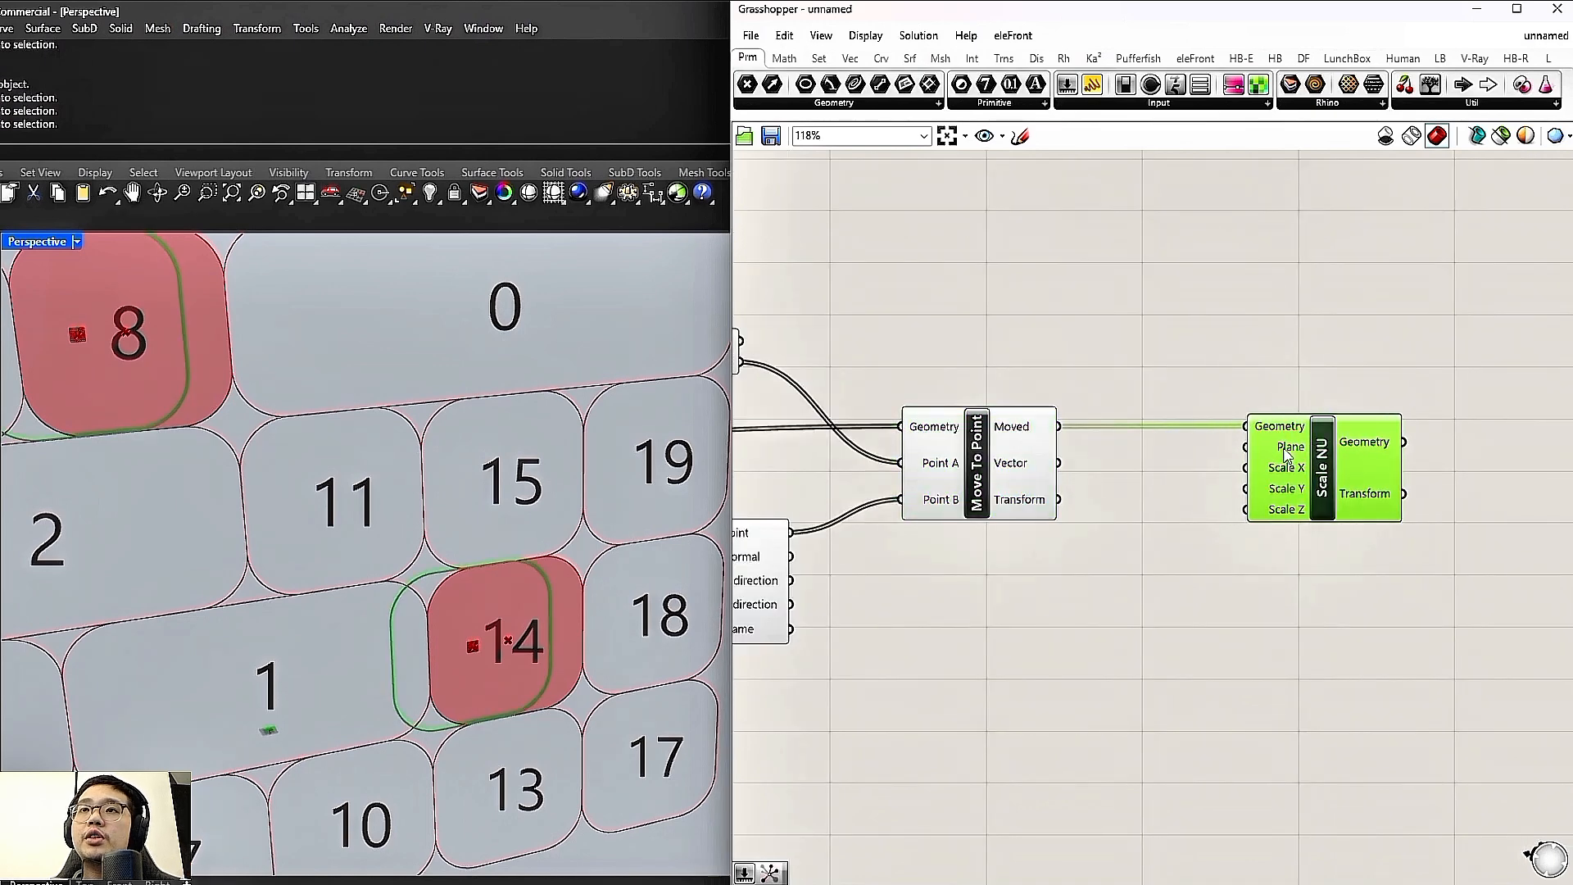
Connect the Brep's output to Scale NU's Plane input
scroll(1178, 485, down, 2)
right_drag(1094, 467, 1250, 478)
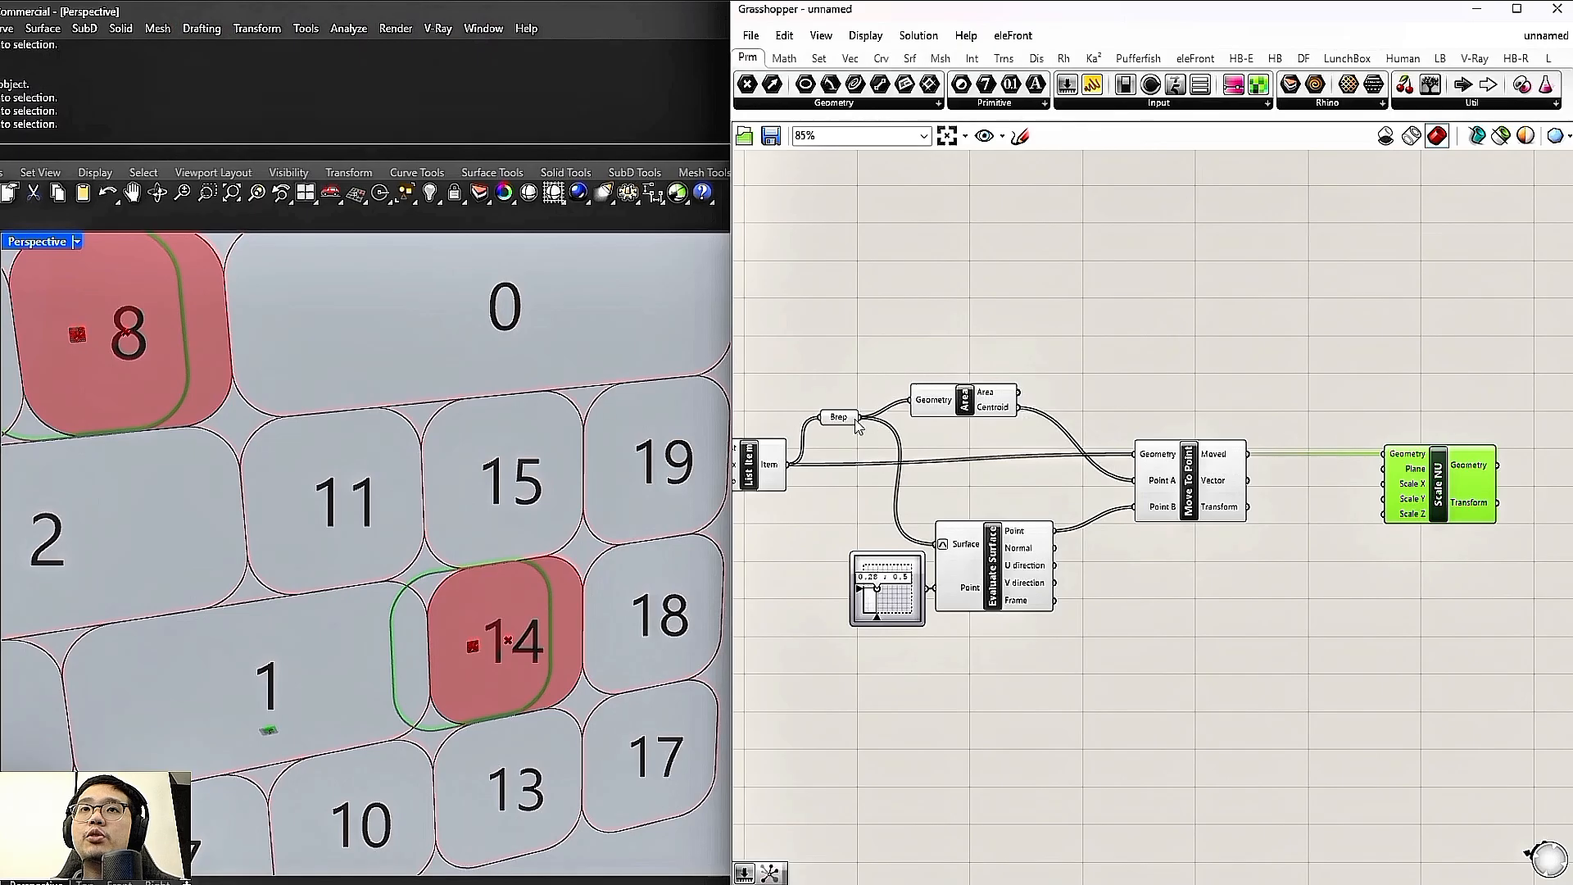
drag(866, 424, 1384, 468)
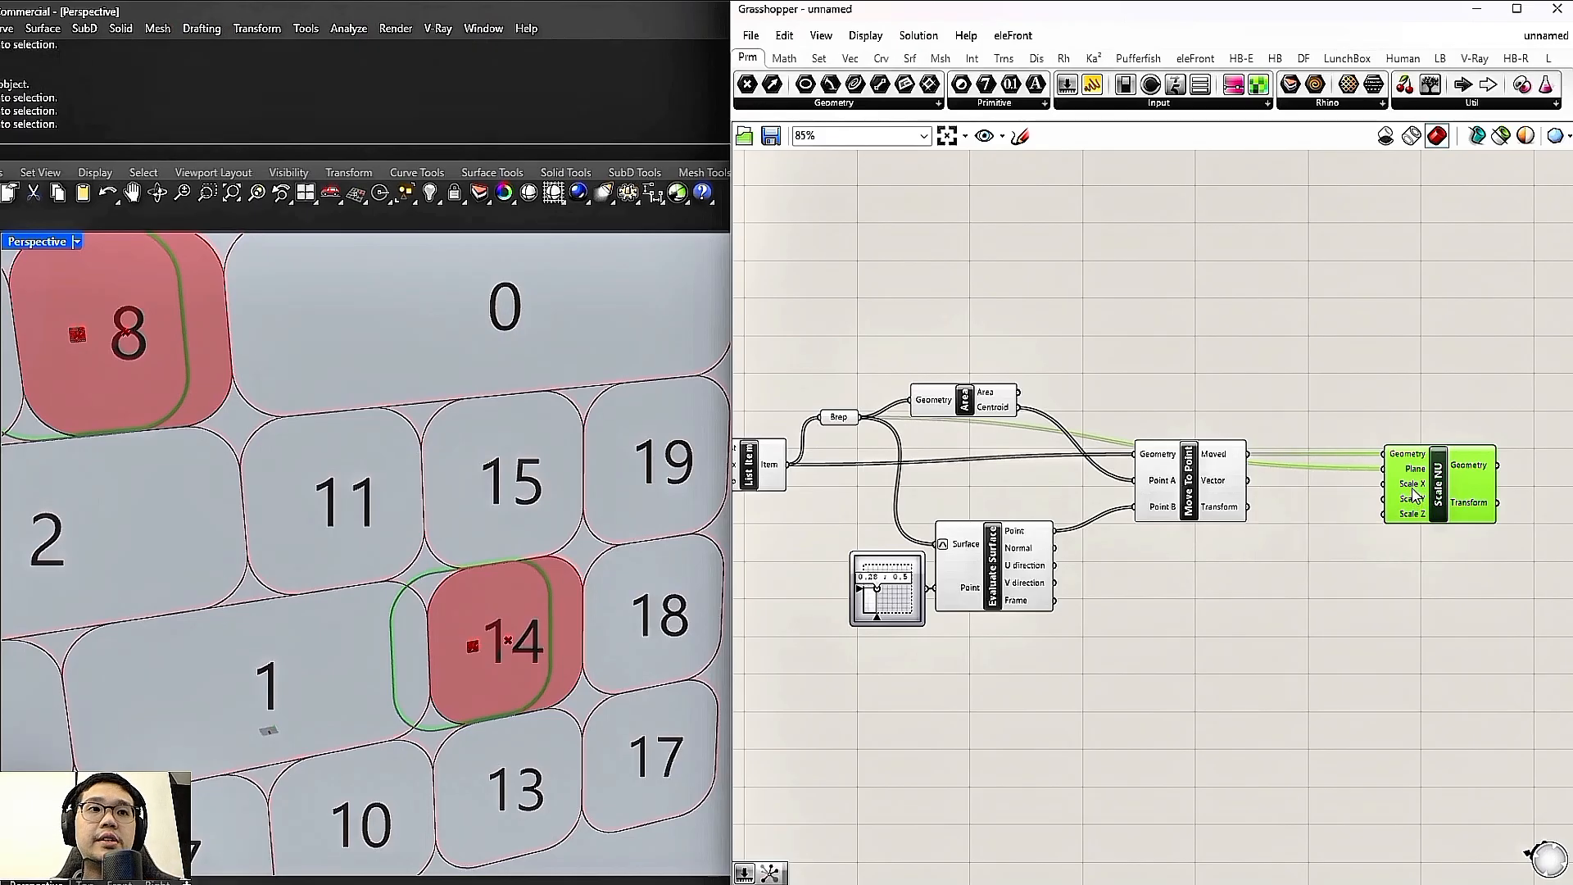
Add a number slider starting at 0 and connect it to Scale NU's Scale Y input instead of Scale X
scroll(1387, 514, up, 3)
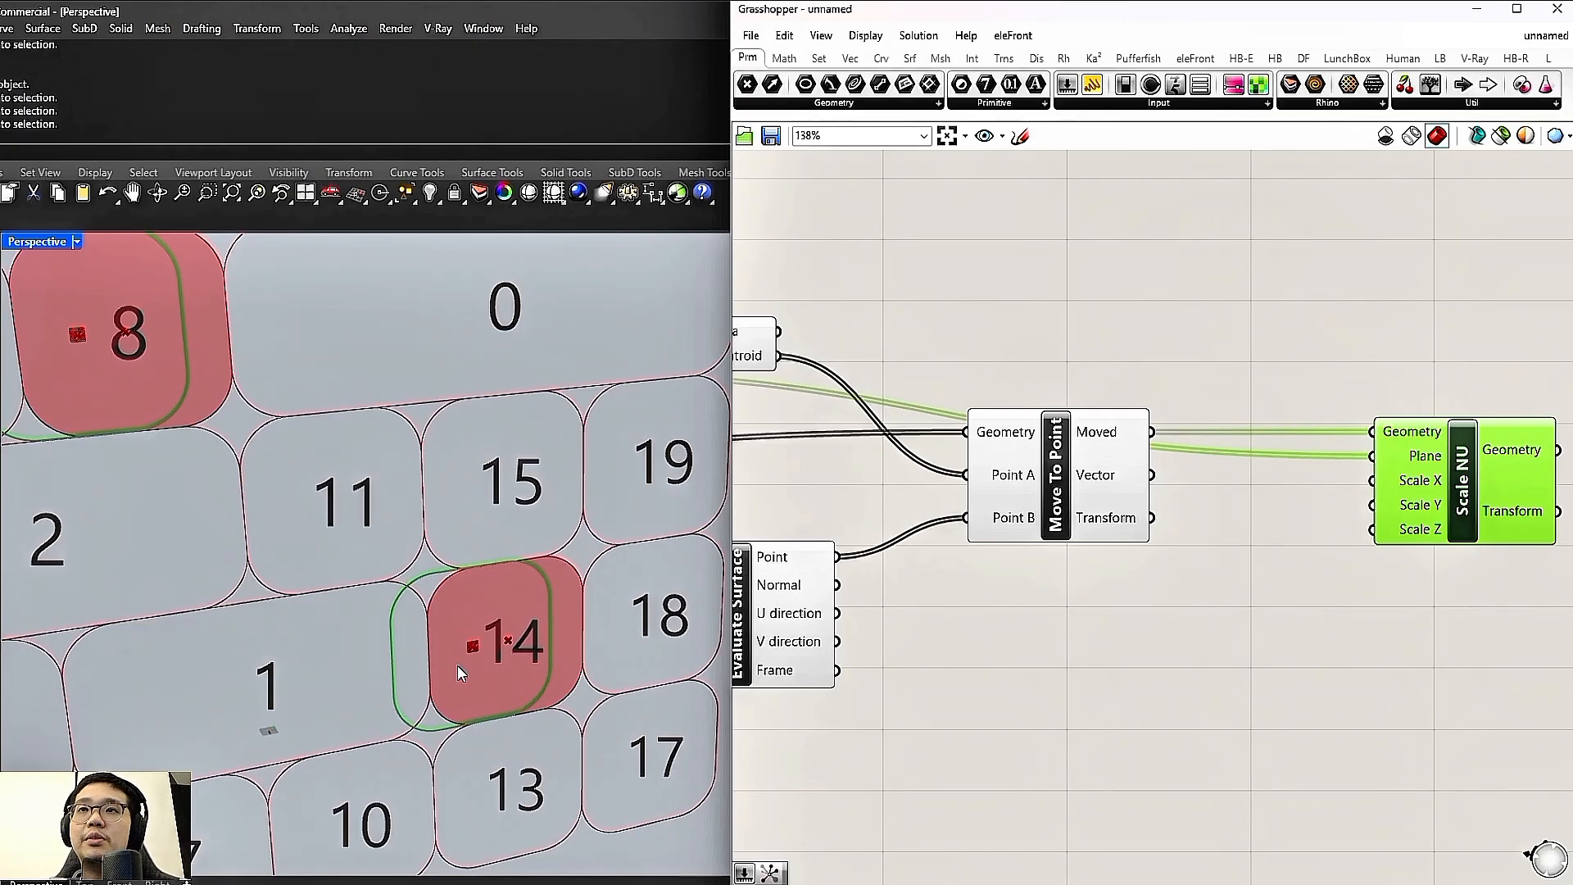
click(1246, 558)
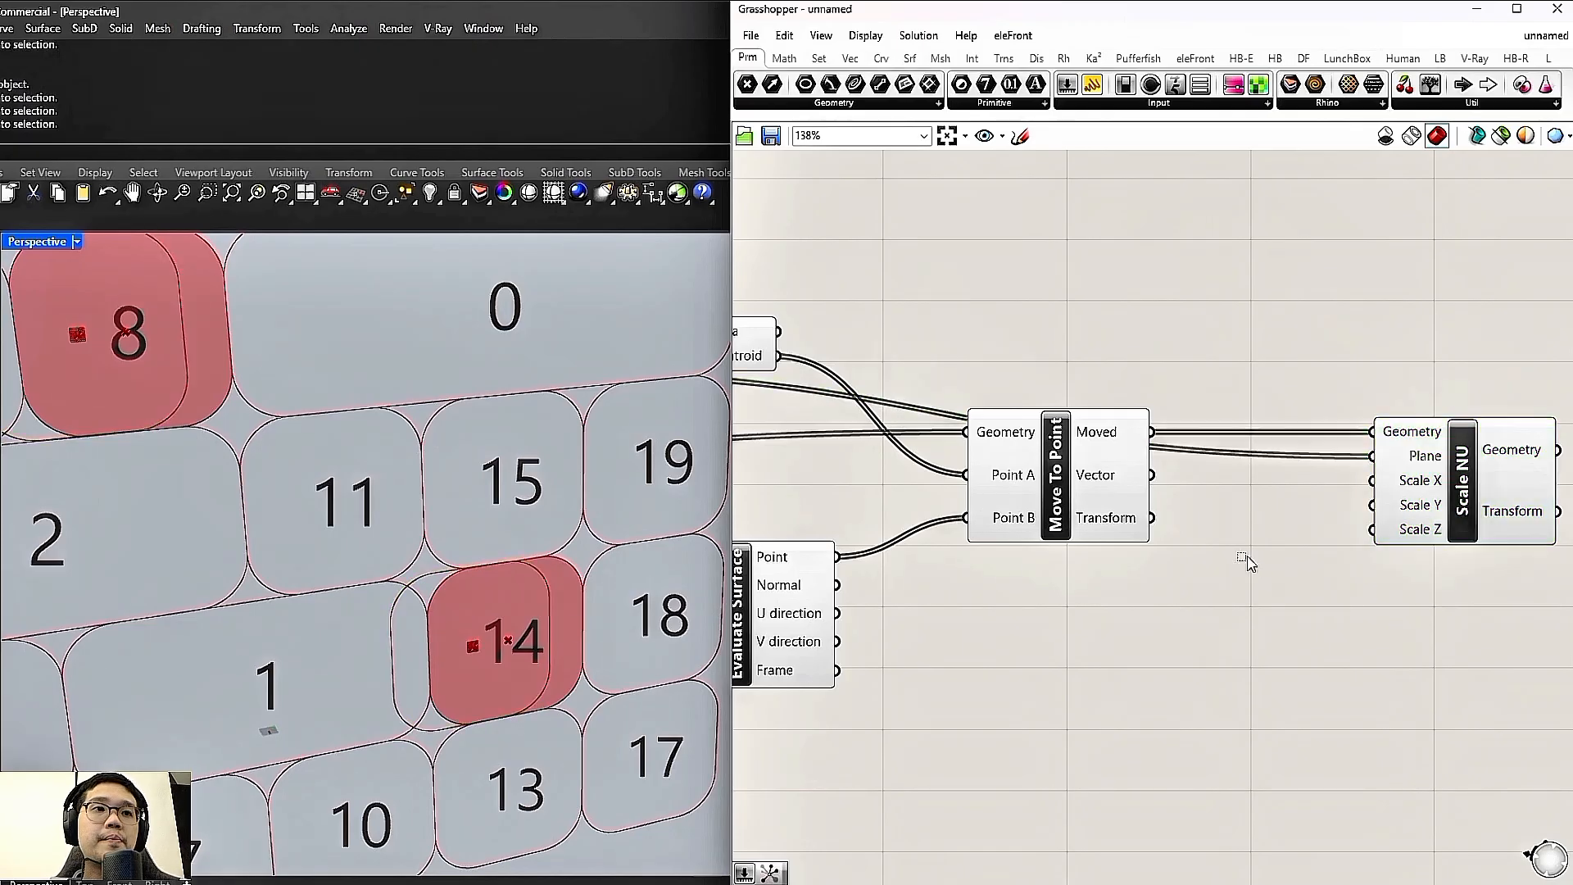
double_click(1245, 524)
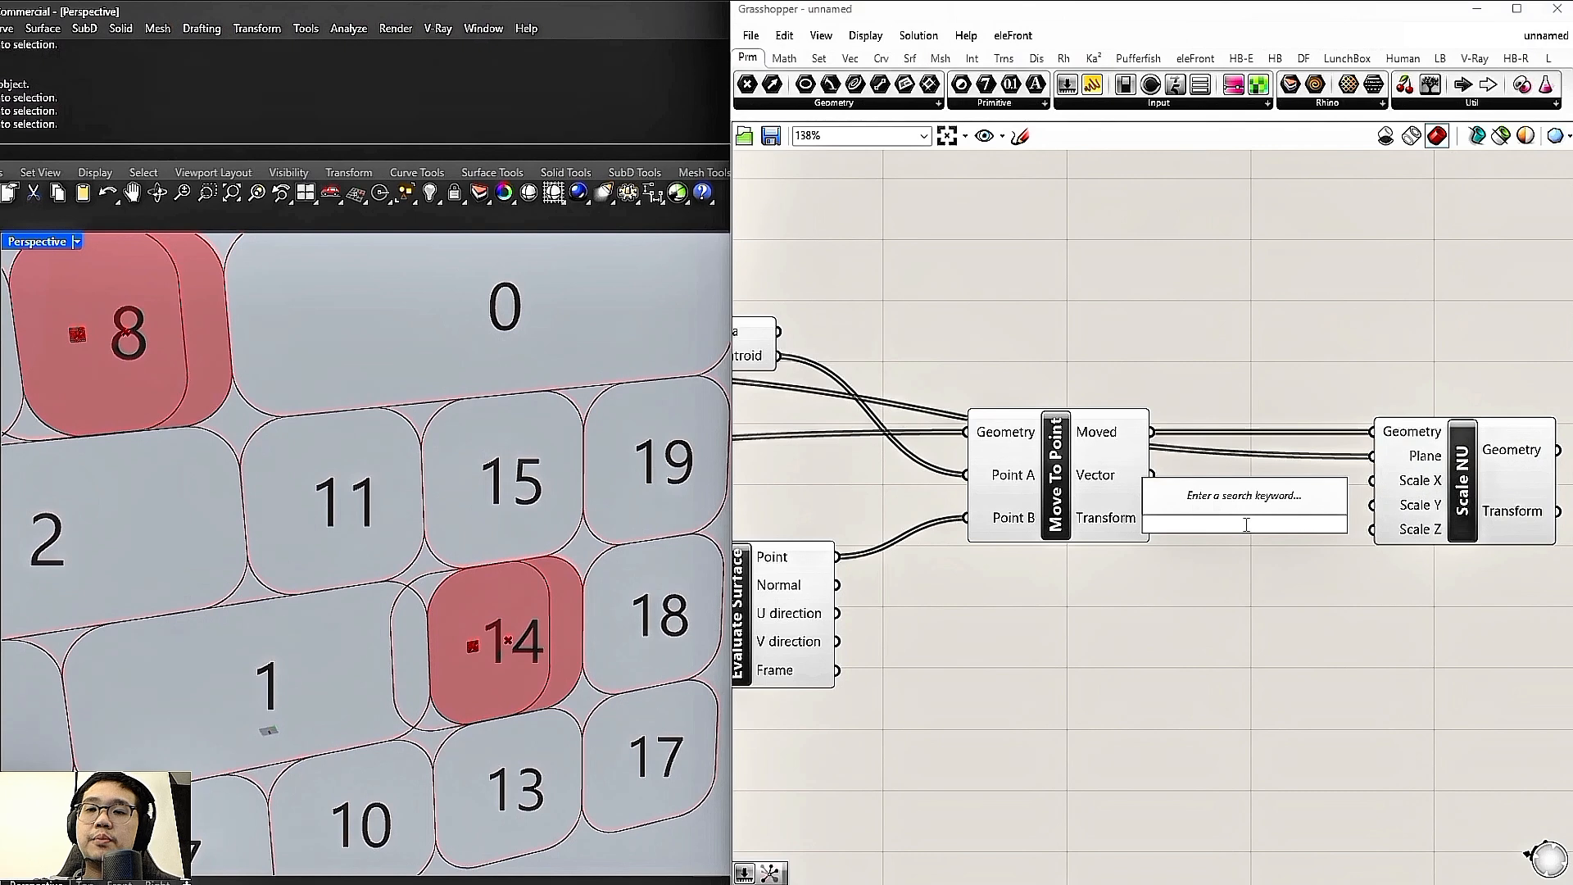
text(0..)
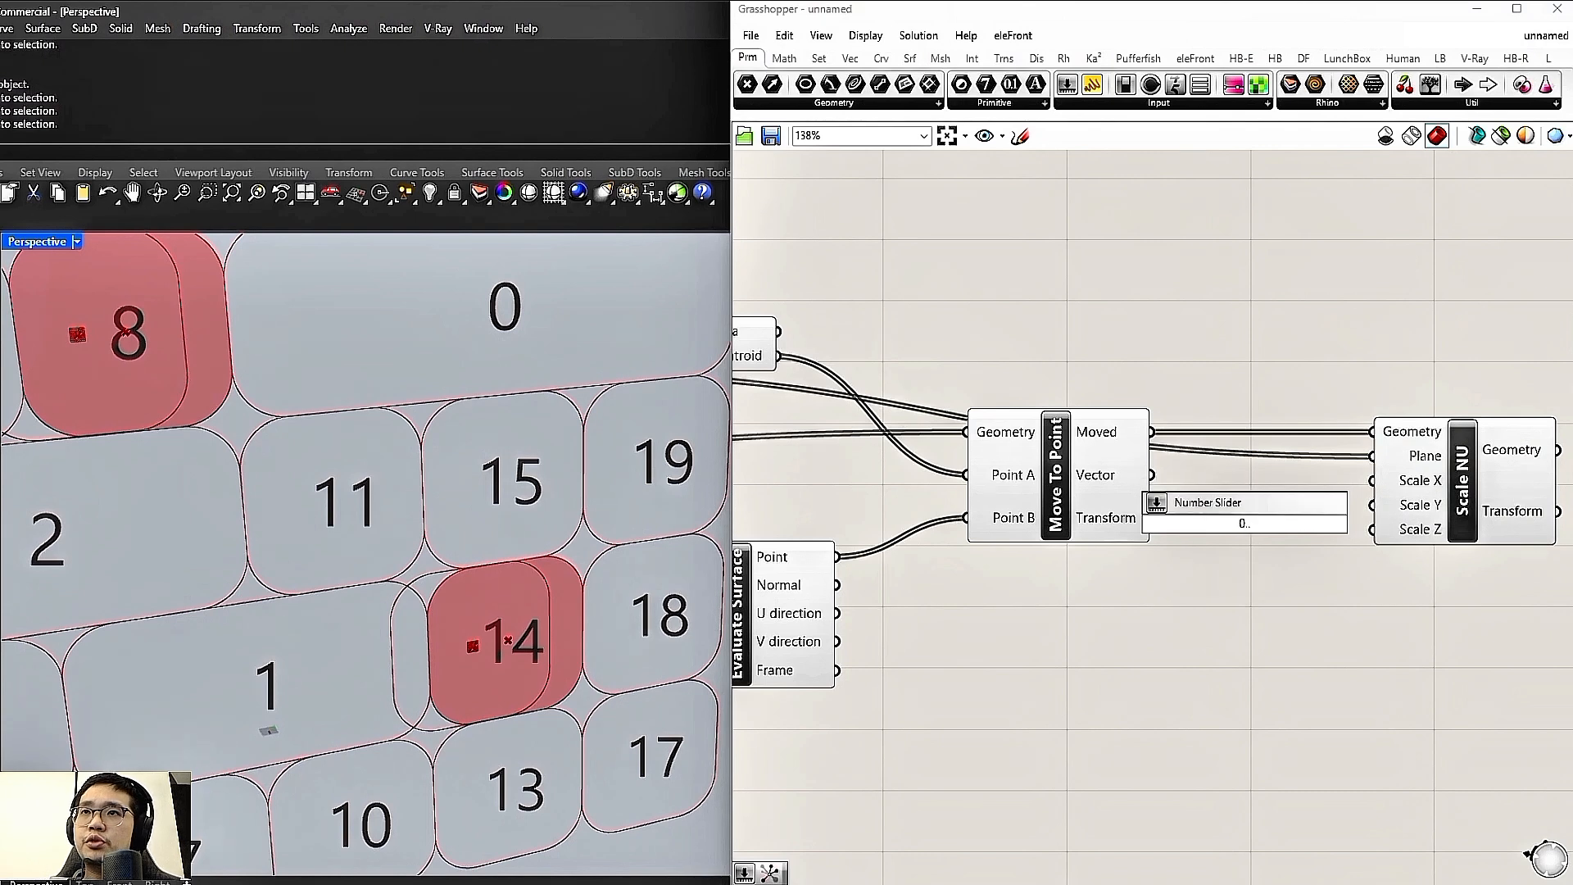
key(Return)
drag(1270, 569, 1376, 485)
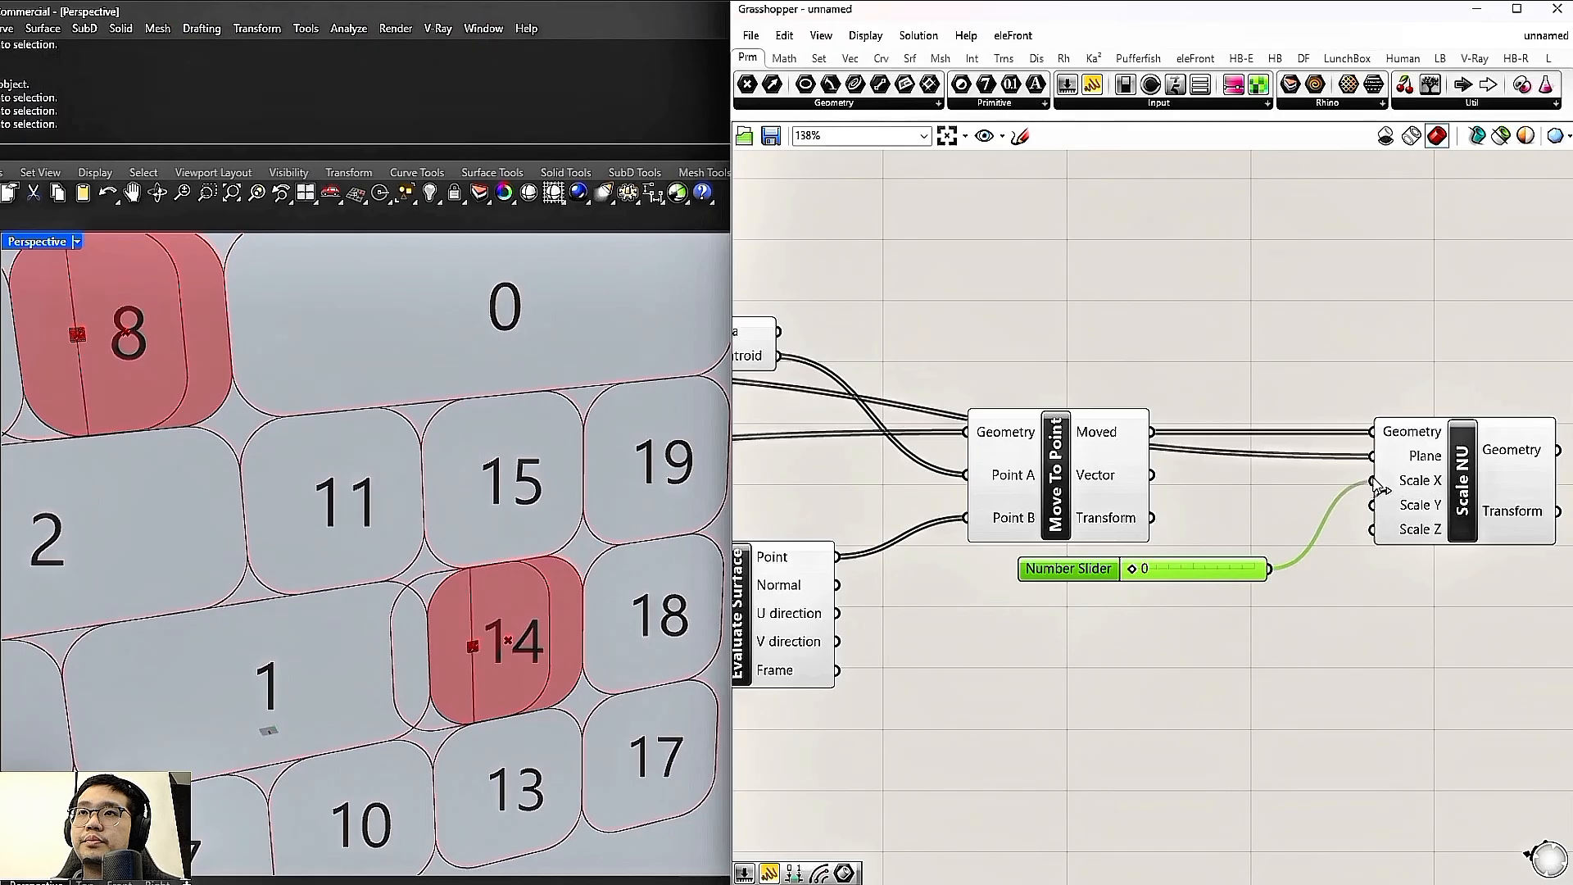
mouse_move(1274, 568)
ctrl+mouse_down()
mouse_move(1374, 480)
mouse_move(1279, 567)
ctrl+mouse_up()
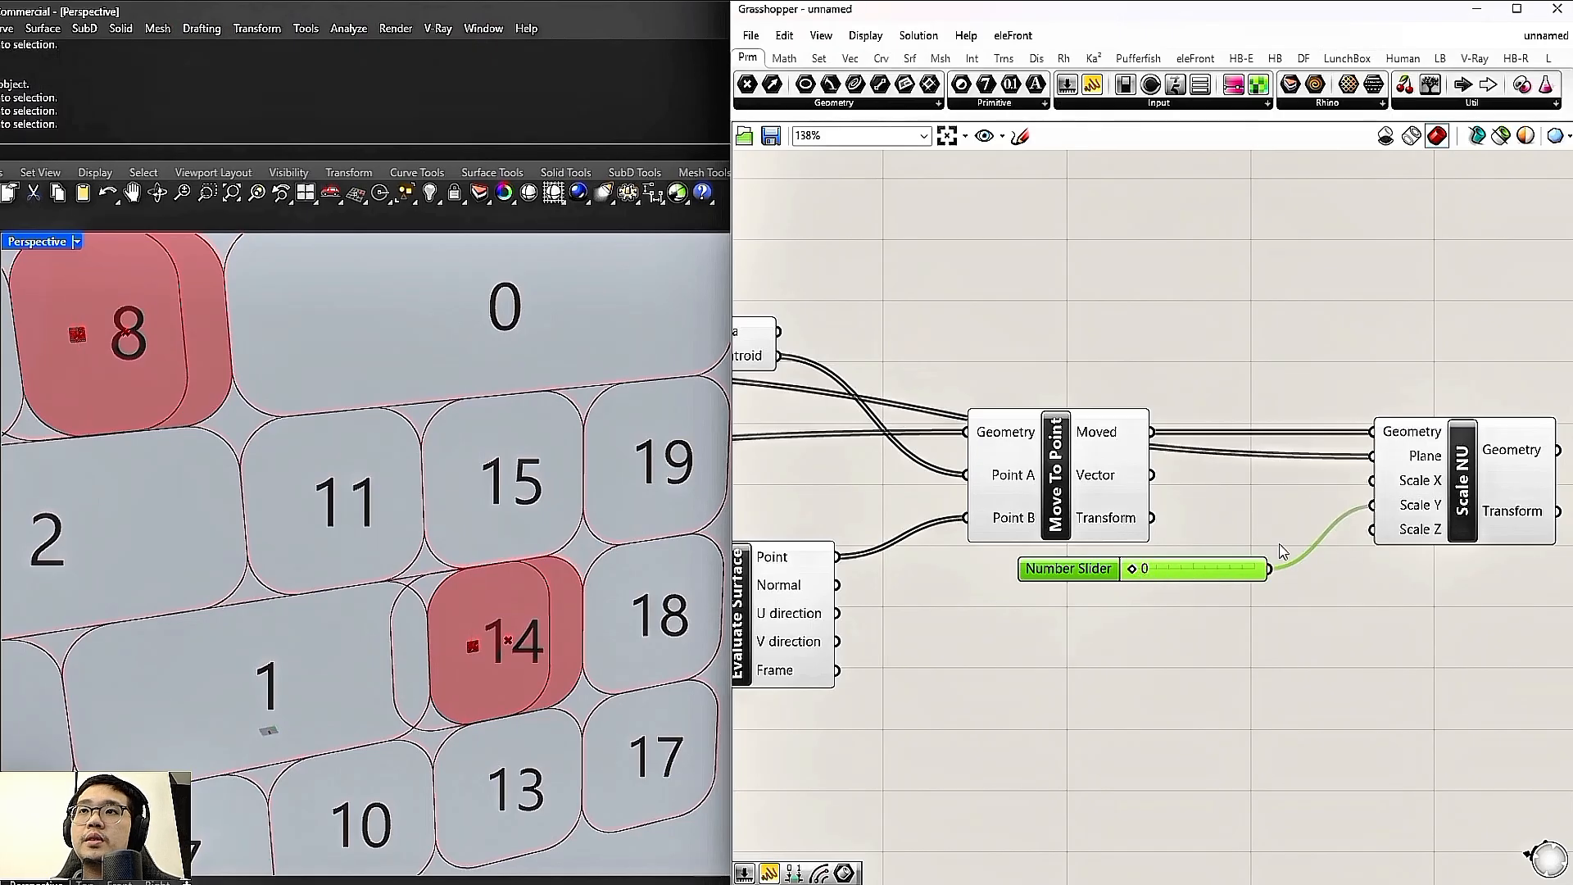
Give the number slider decimal rounding with three digits and set its value to 0.542
double_click(1100, 567)
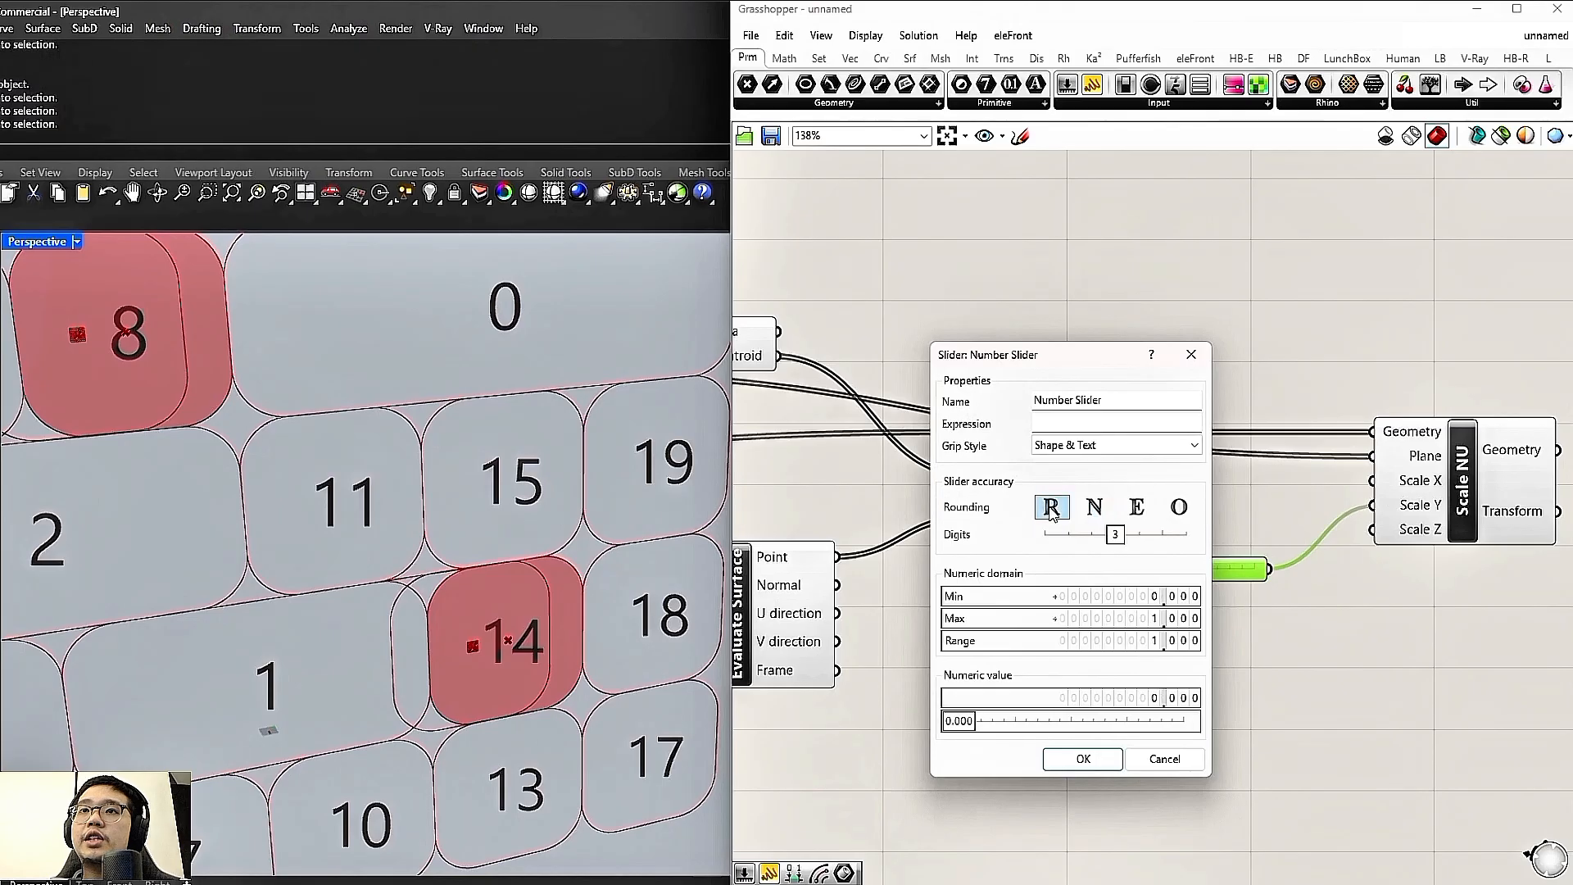
click(1067, 763)
drag(1131, 571, 1198, 593)
scroll(1172, 556, down, 3)
scroll(985, 512, up, 2)
scroll(668, 611, down, 2)
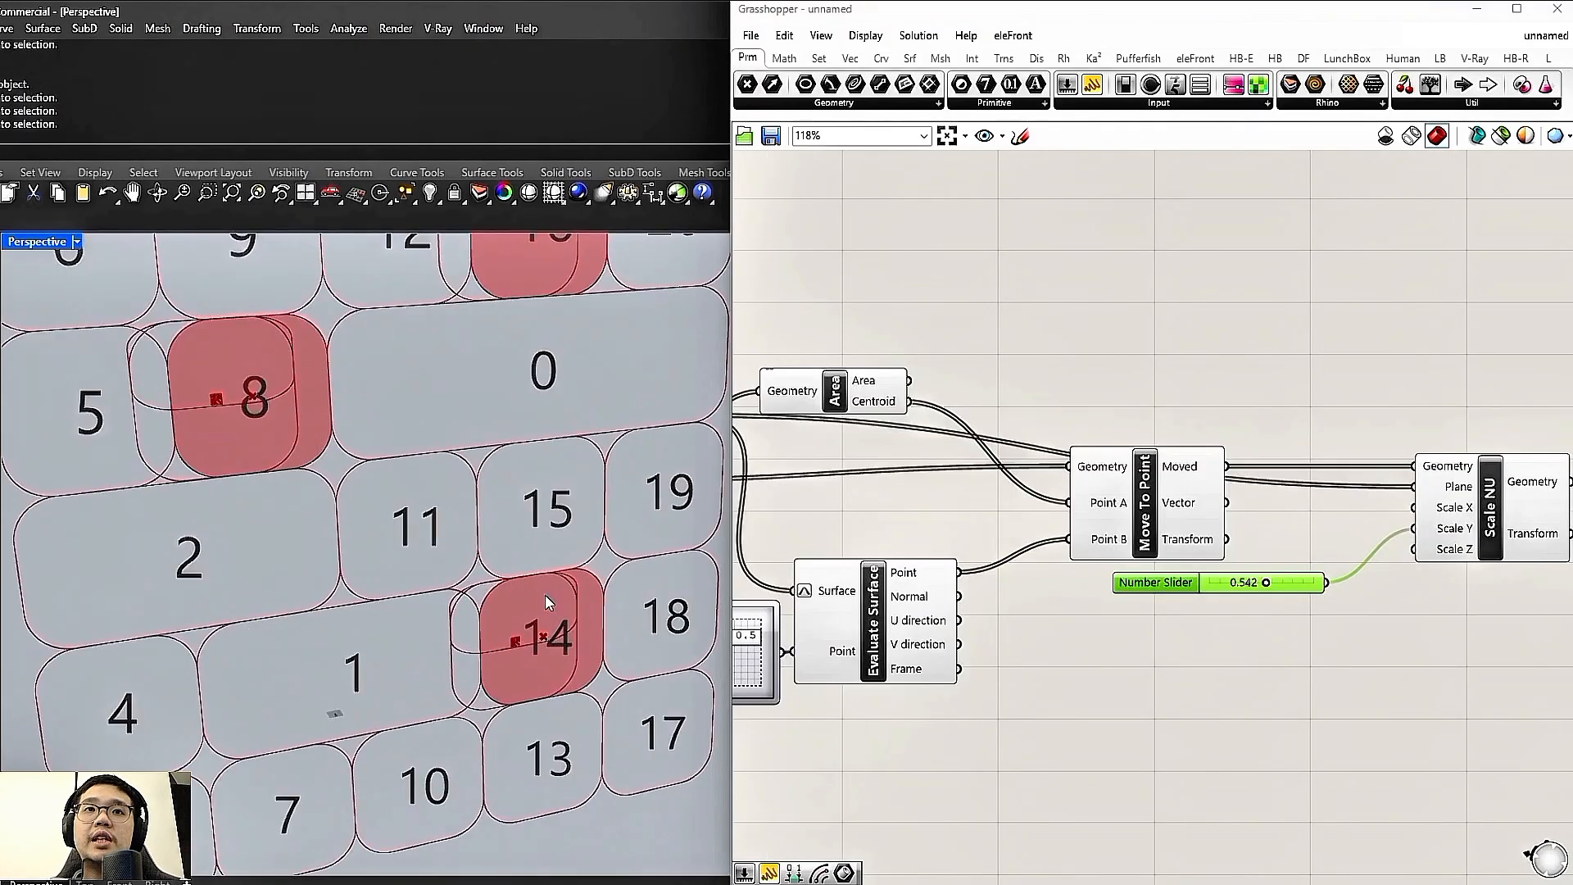
Raise Area, connect its Centroid output to Scale NU's Plane input, and set the Scale Y slider to 0.381, moving Move To Point closer to Area
drag(838, 391, 841, 356)
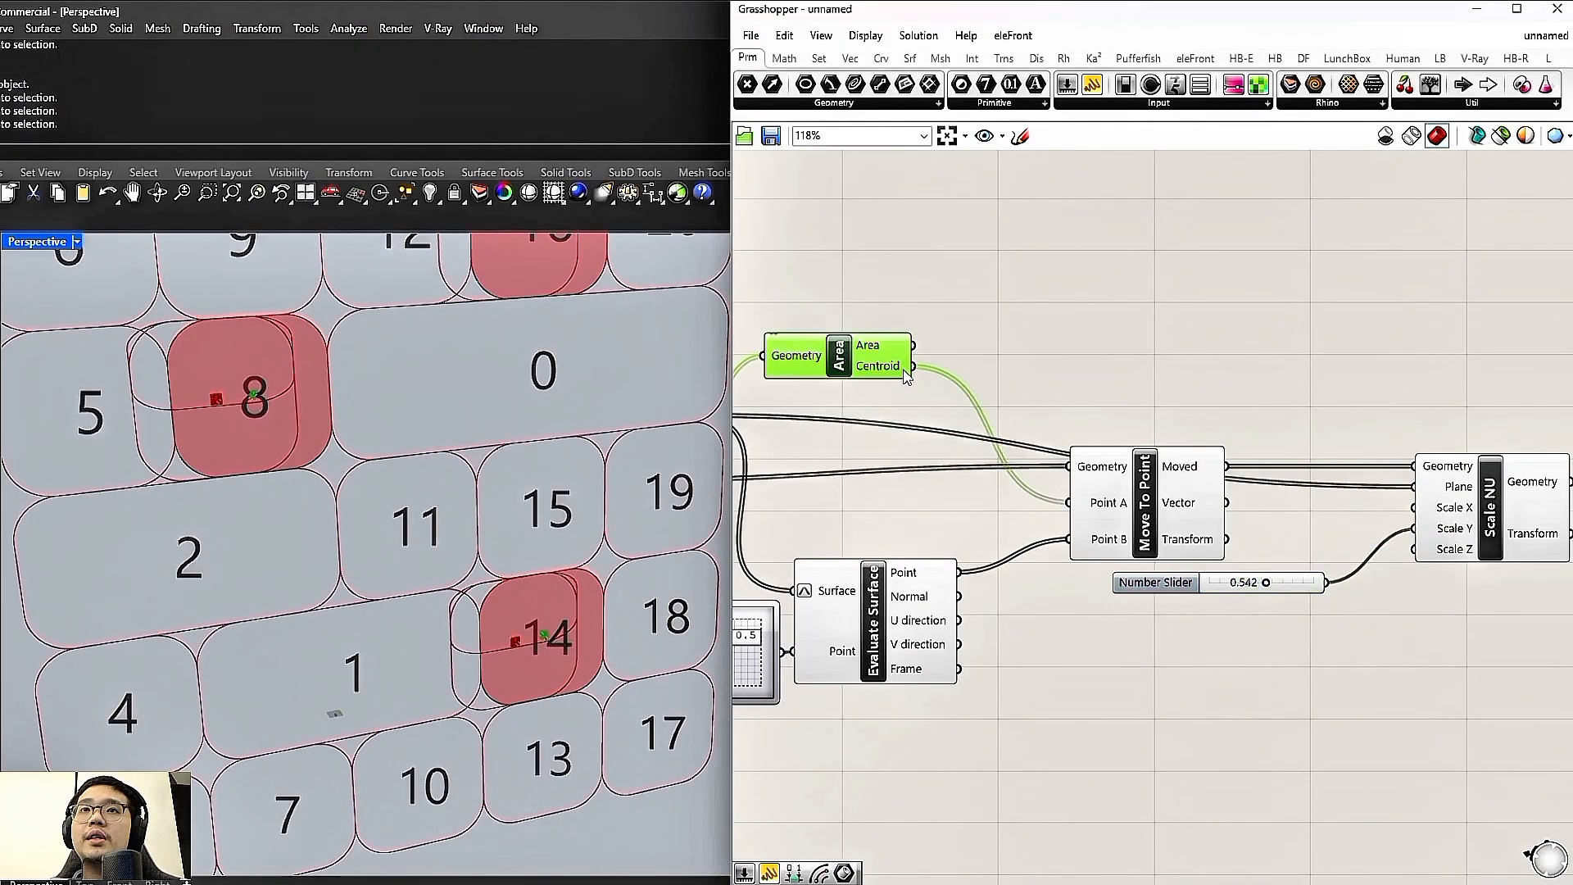
drag(1414, 489, 914, 367)
mouse_move(1268, 589)
mouse_down()
mouse_move(1292, 587)
mouse_move(1241, 589)
mouse_move(1266, 594)
mouse_move(1252, 596)
mouse_up()
drag(1144, 504, 1086, 463)
Connect a duplicate number slider to Scale NU's Scale Z input, and set the Scale Y factor to 0.786 and Scale Z to 0.602
right_drag(660, 451, 583, 438)
right_drag(1253, 594, 1109, 553)
drag(1152, 546, 1263, 515)
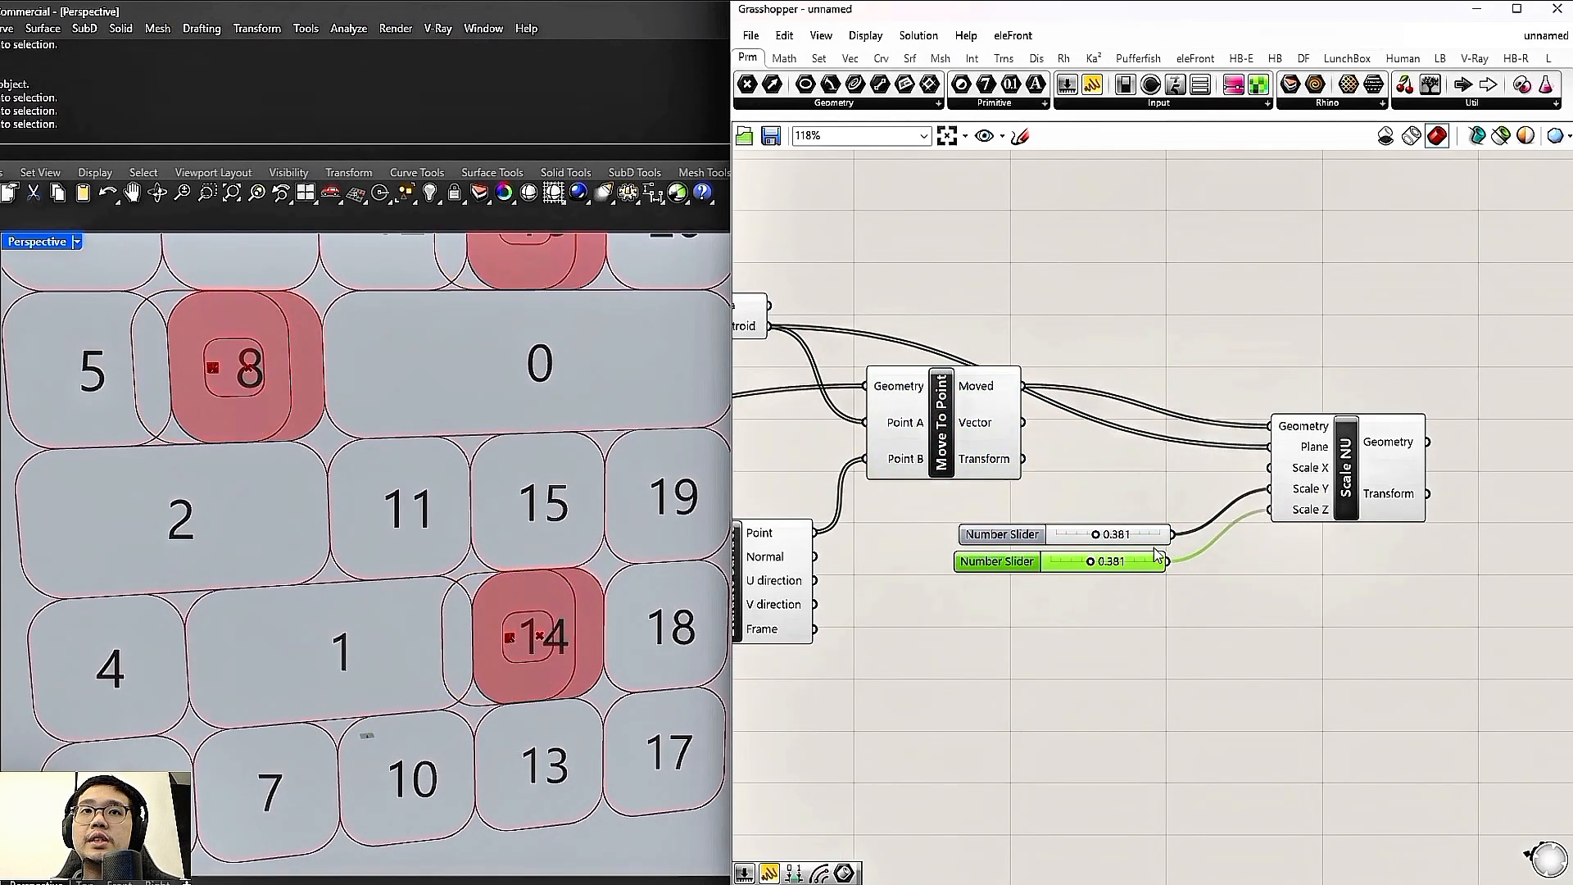
mouse_move(1092, 563)
mouse_down()
mouse_move(1064, 562)
mouse_move(1113, 562)
mouse_up()
right_drag(508, 540, 524, 479)
scroll(1118, 543, up, 2)
drag(1090, 533, 1138, 560)
Move Scale NU higher above its sliders and highlight Move To Point's result to compare the moved and scaled panel outlines
click(1366, 482)
drag(1360, 475, 1364, 386)
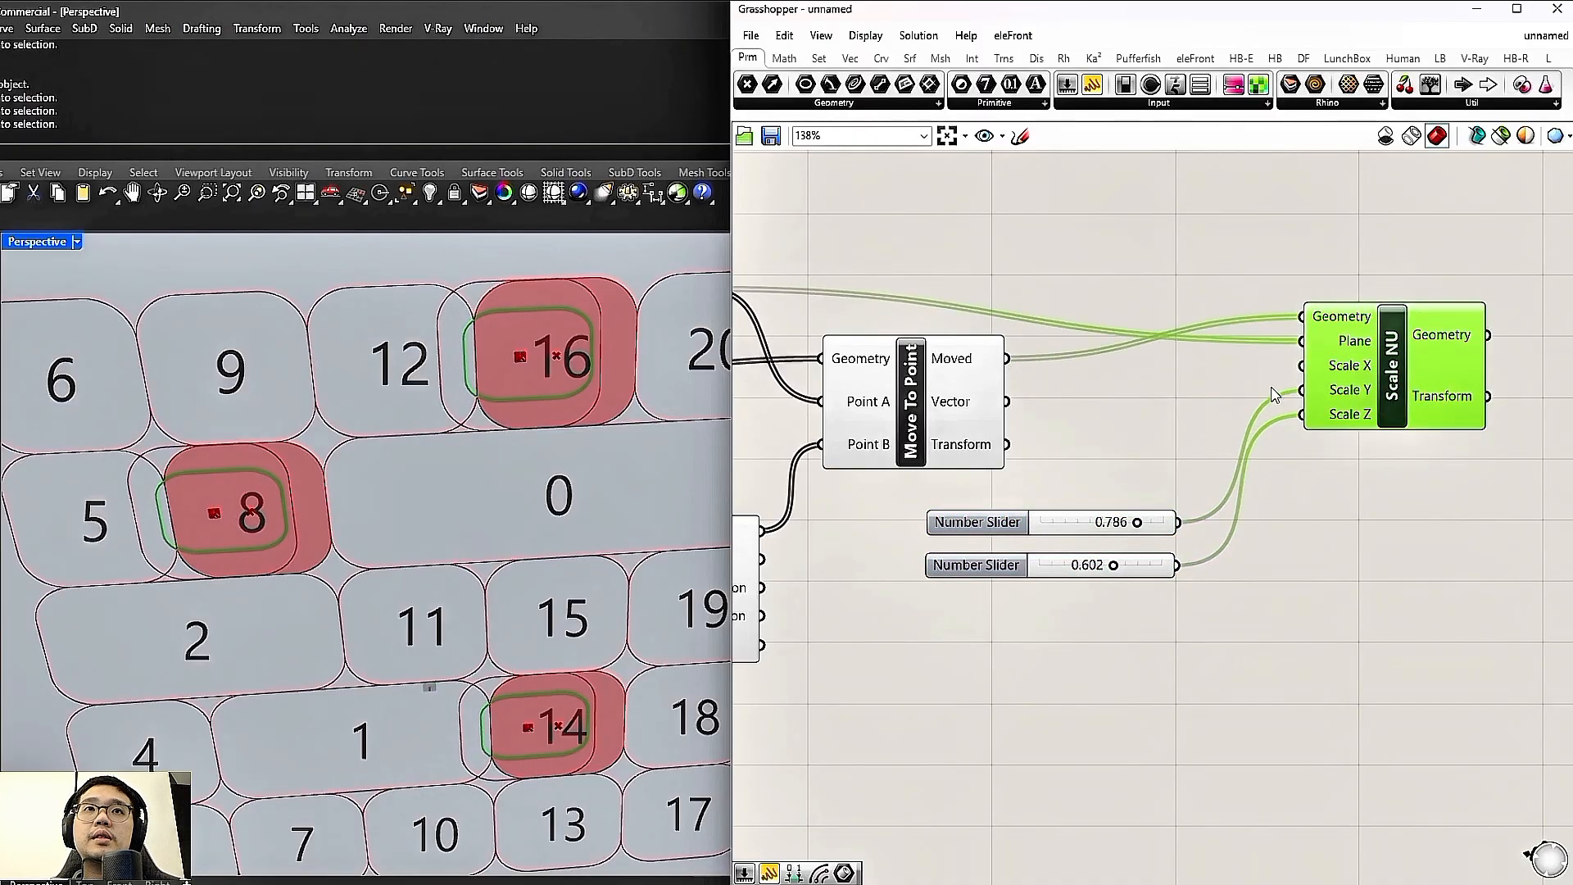
click(983, 416)
right_drag(524, 393, 575, 396)
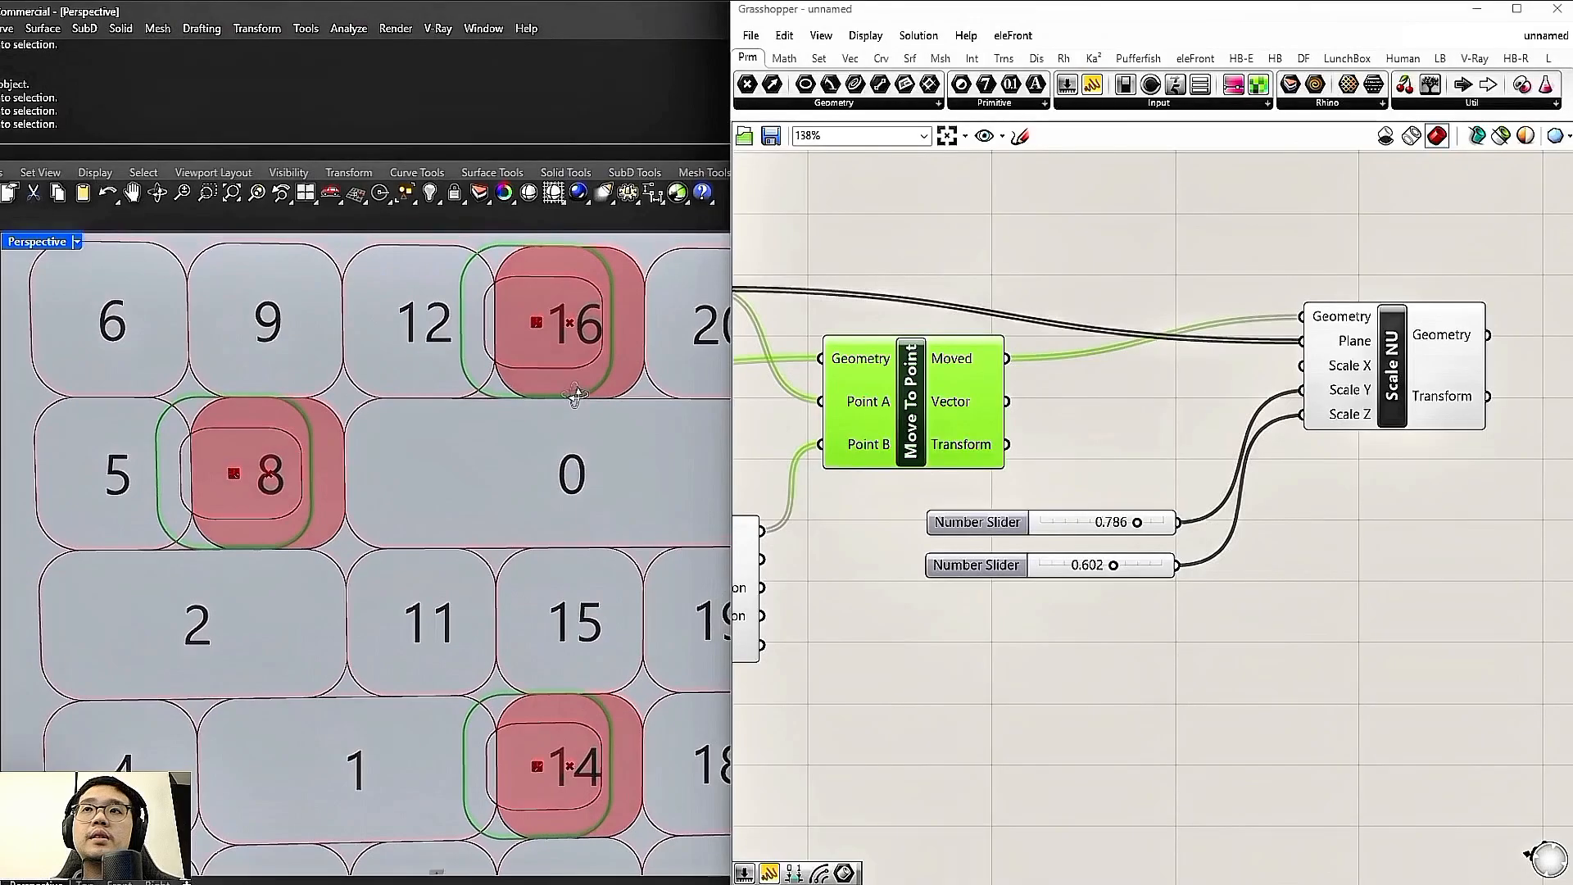
Move Area well above Move To Point and shift Move To Point slightly up and right to clear the wires between them
scroll(1331, 412, down, 3)
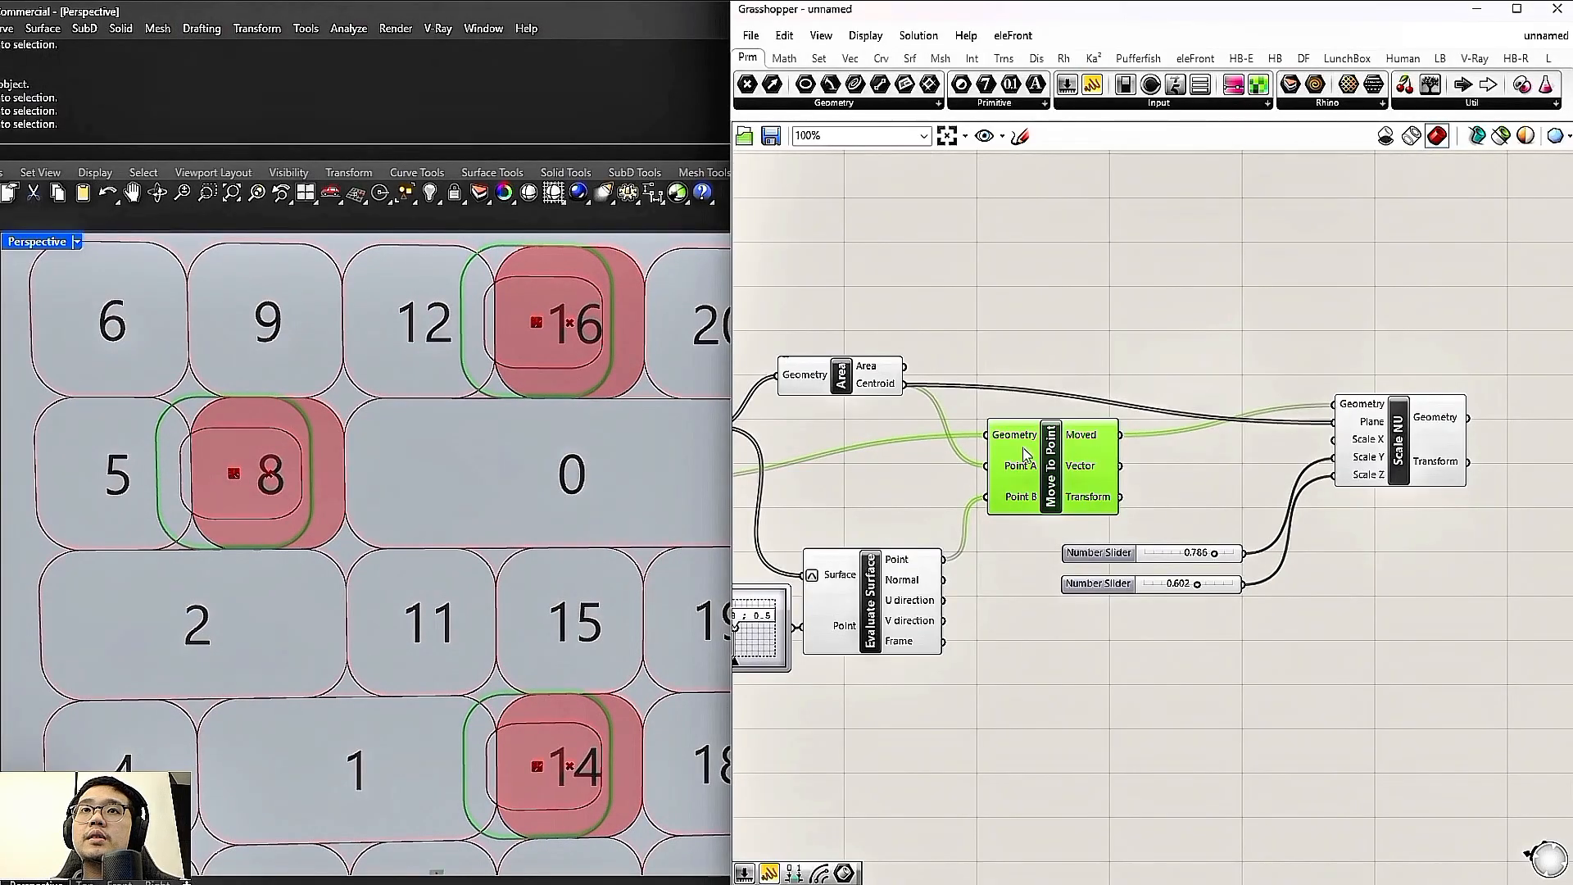
right_drag(1024, 453, 1151, 471)
right_drag(1255, 460, 1145, 454)
drag(1030, 456, 1032, 447)
drag(883, 382, 918, 337)
scroll(1383, 438, up, 2)
scroll(1238, 432, down, 1)
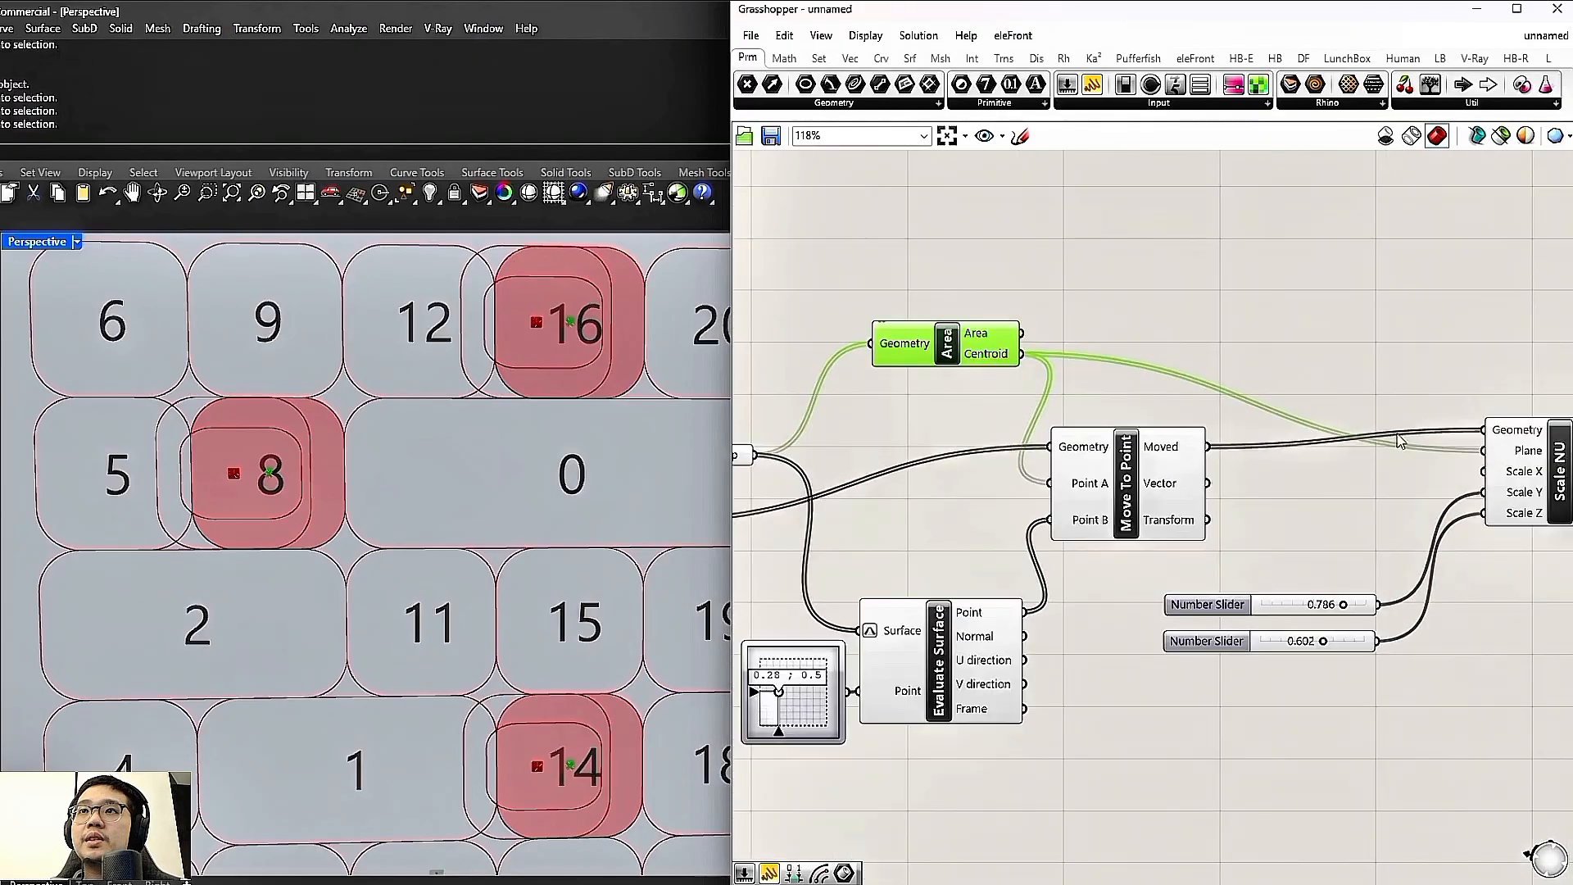
scroll(599, 779, up, 2)
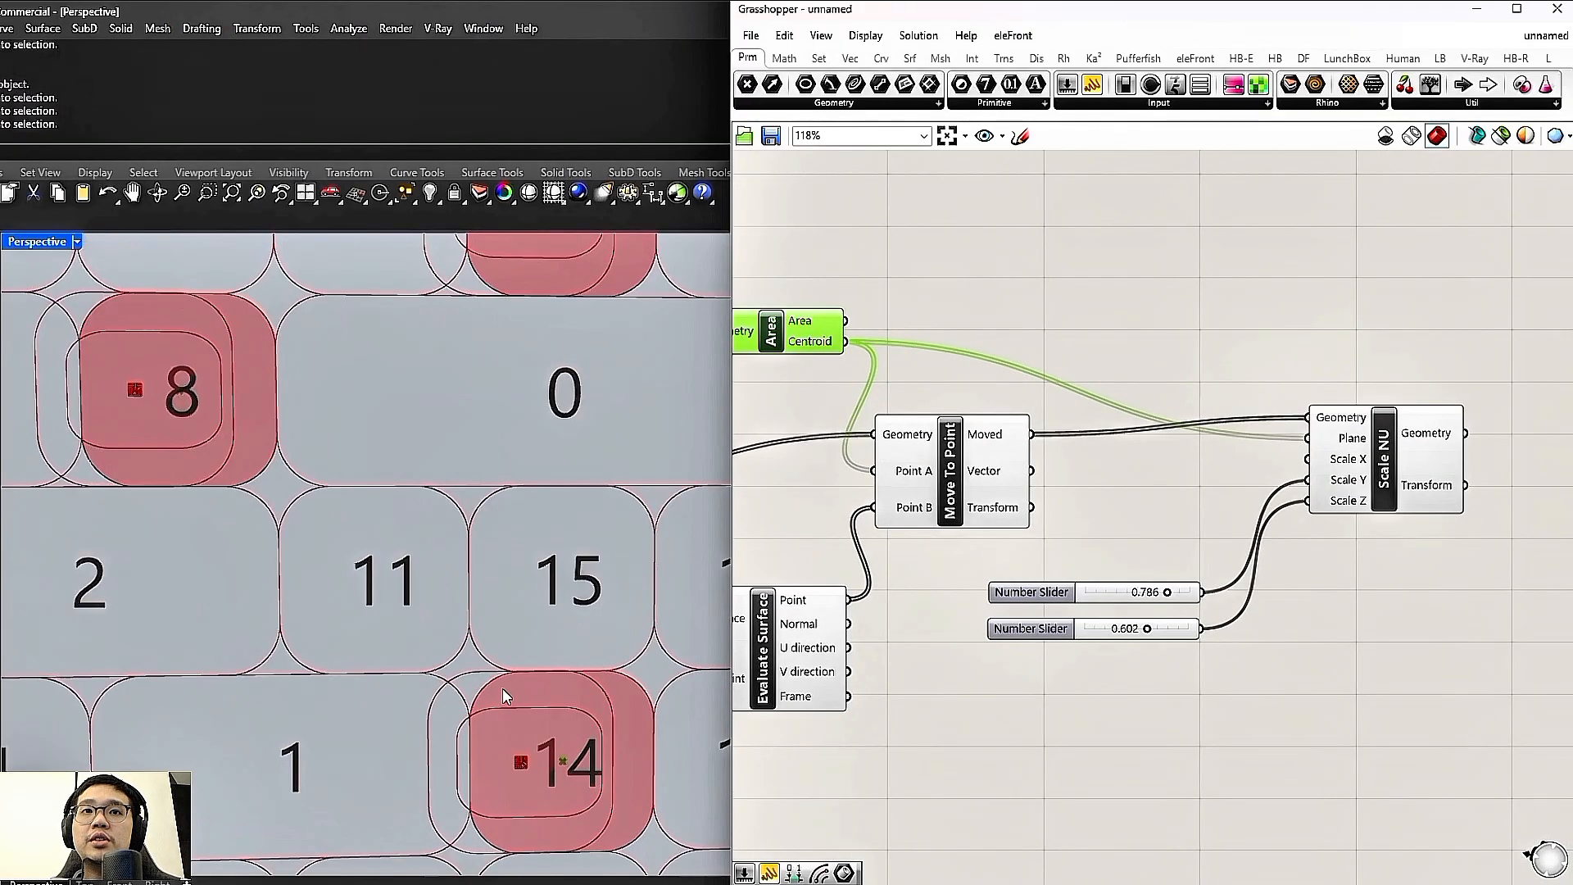
drag(809, 321, 849, 285)
scroll(883, 364, down, 1)
right_drag(885, 365, 999, 363)
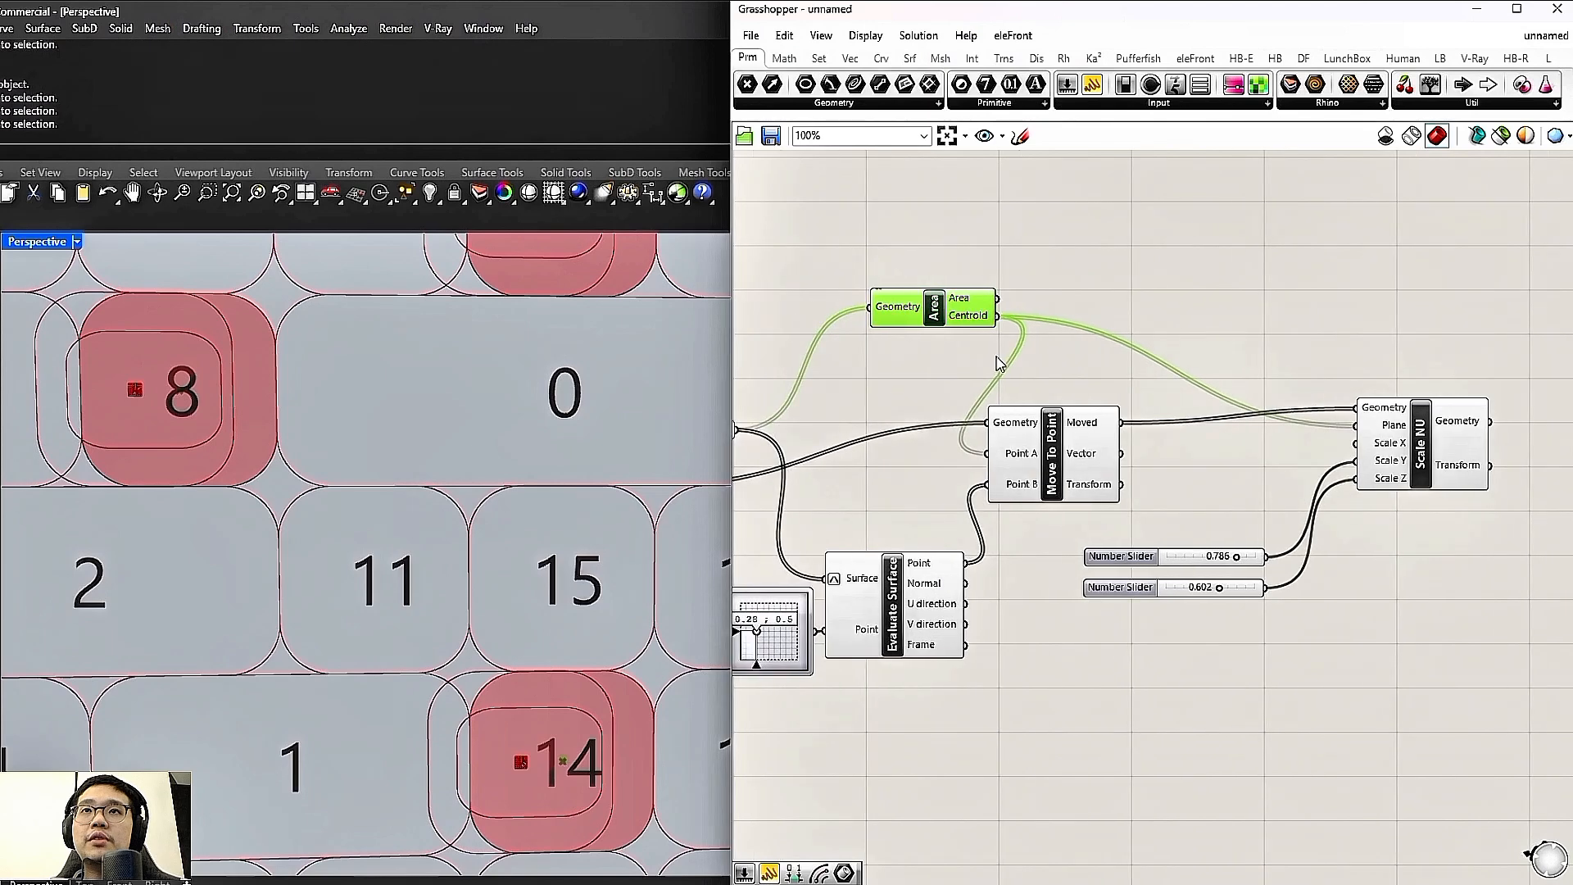
right_drag(994, 499, 1002, 495)
drag(1035, 443, 1056, 428)
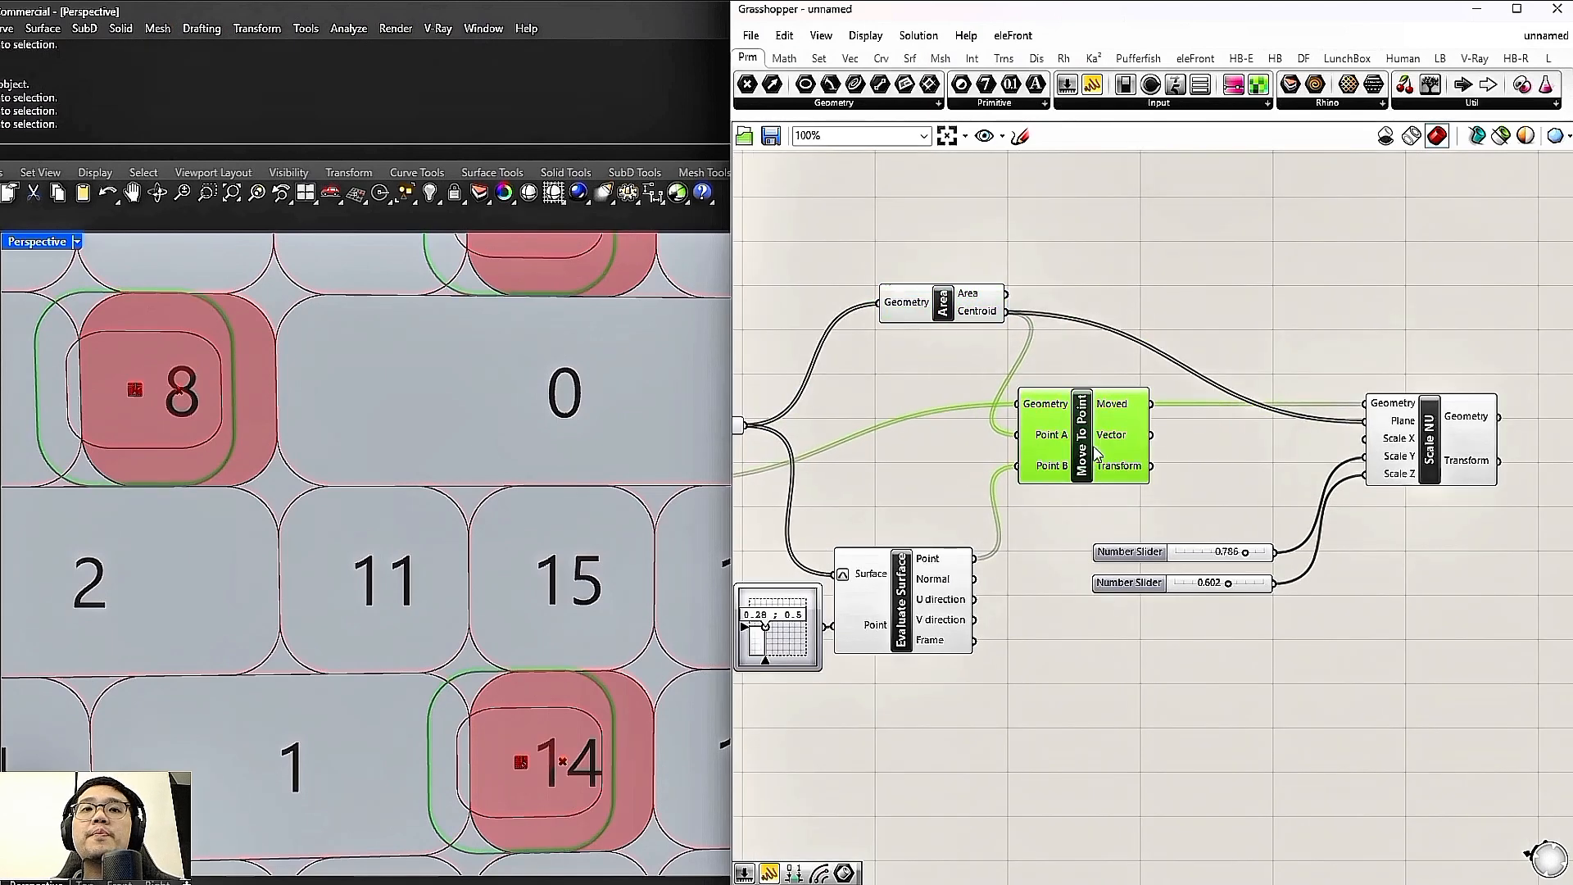
Swap the component order by placing Scale NU beside Area and Evaluate Surface, with Move To Point beyond it on the right
scroll(1122, 432, down, 1)
drag(1097, 435, 1276, 315)
drag(1383, 434, 1034, 431)
drag(969, 321, 877, 333)
scroll(957, 368, up, 1)
drag(1323, 323, 1326, 388)
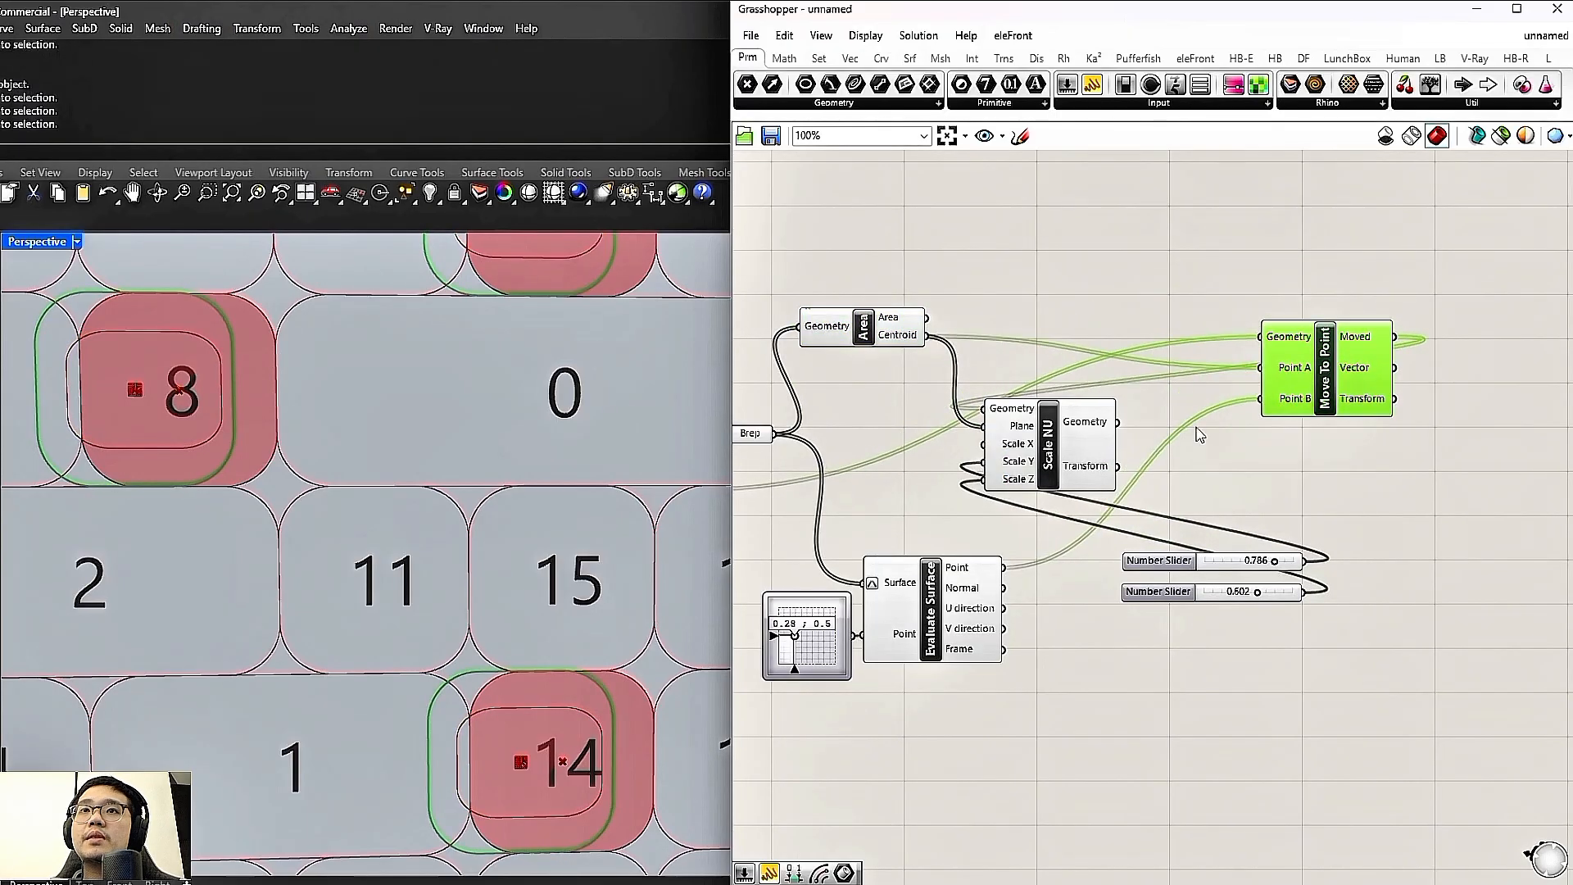
right_drag(897, 362, 1027, 370)
click(897, 436)
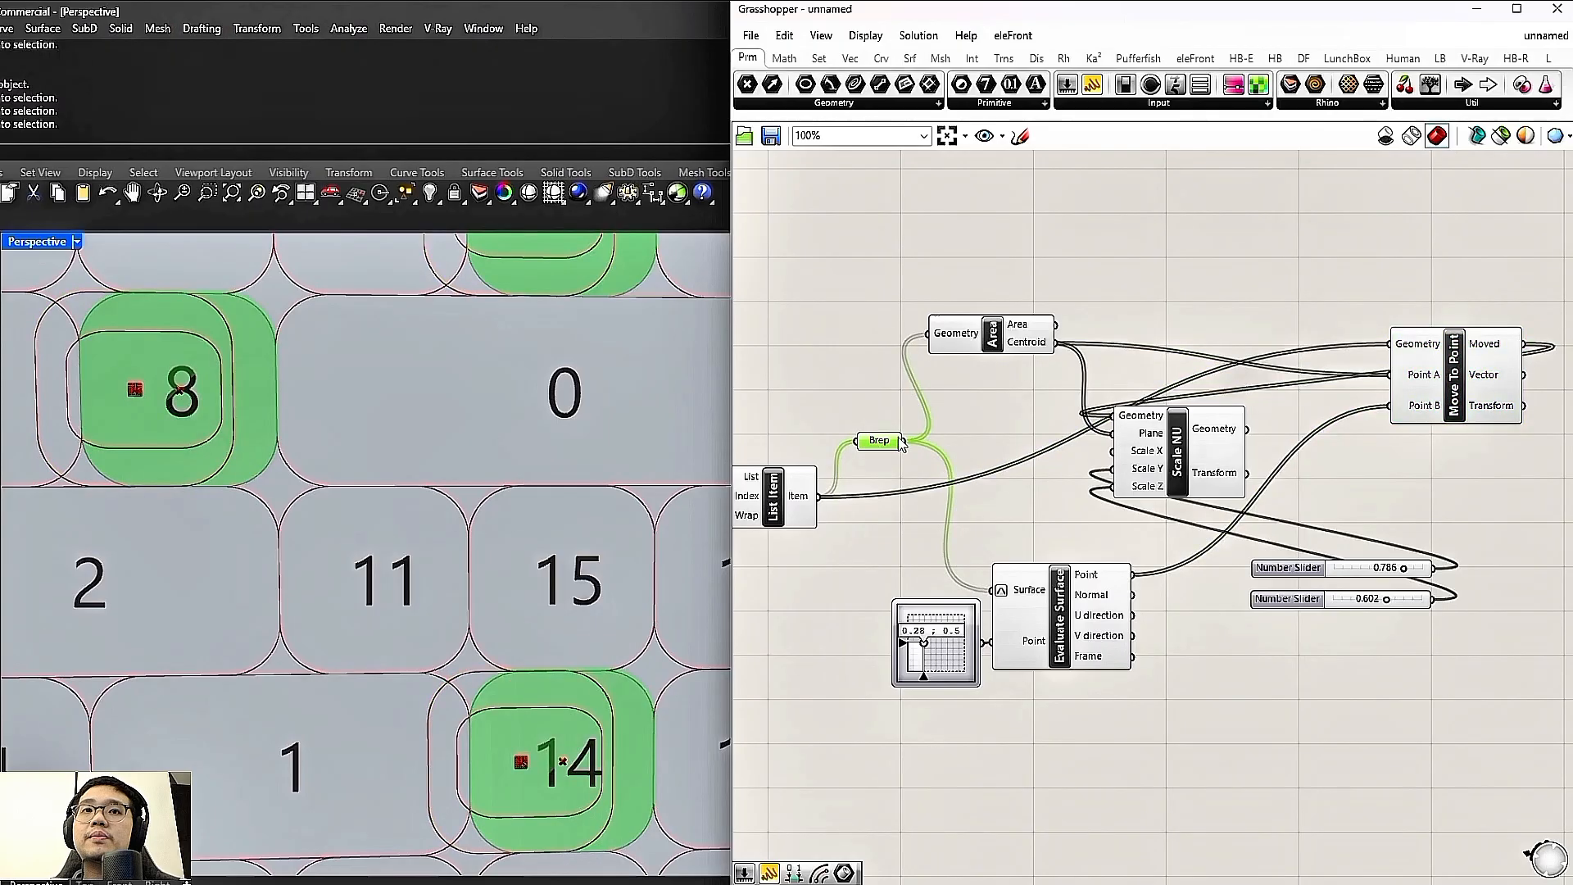
click(1026, 343)
drag(1144, 432, 1186, 439)
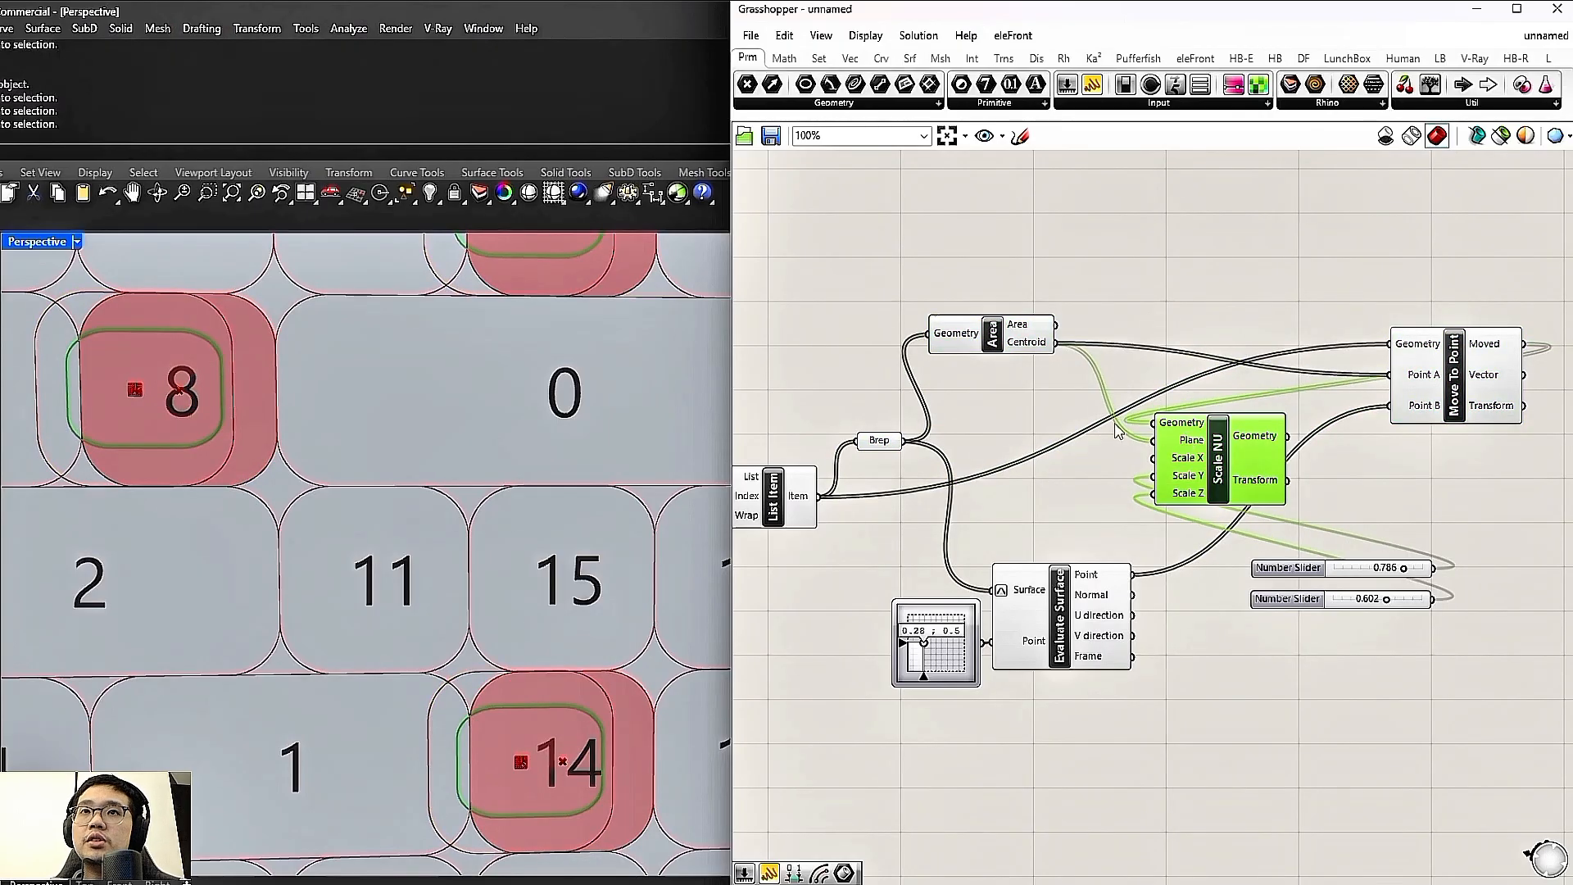
Feed the List Item output into Scale NU's geometry and Scale NU's geometry into Move To Point, with Area and Scale NU lined up before it
click(880, 442)
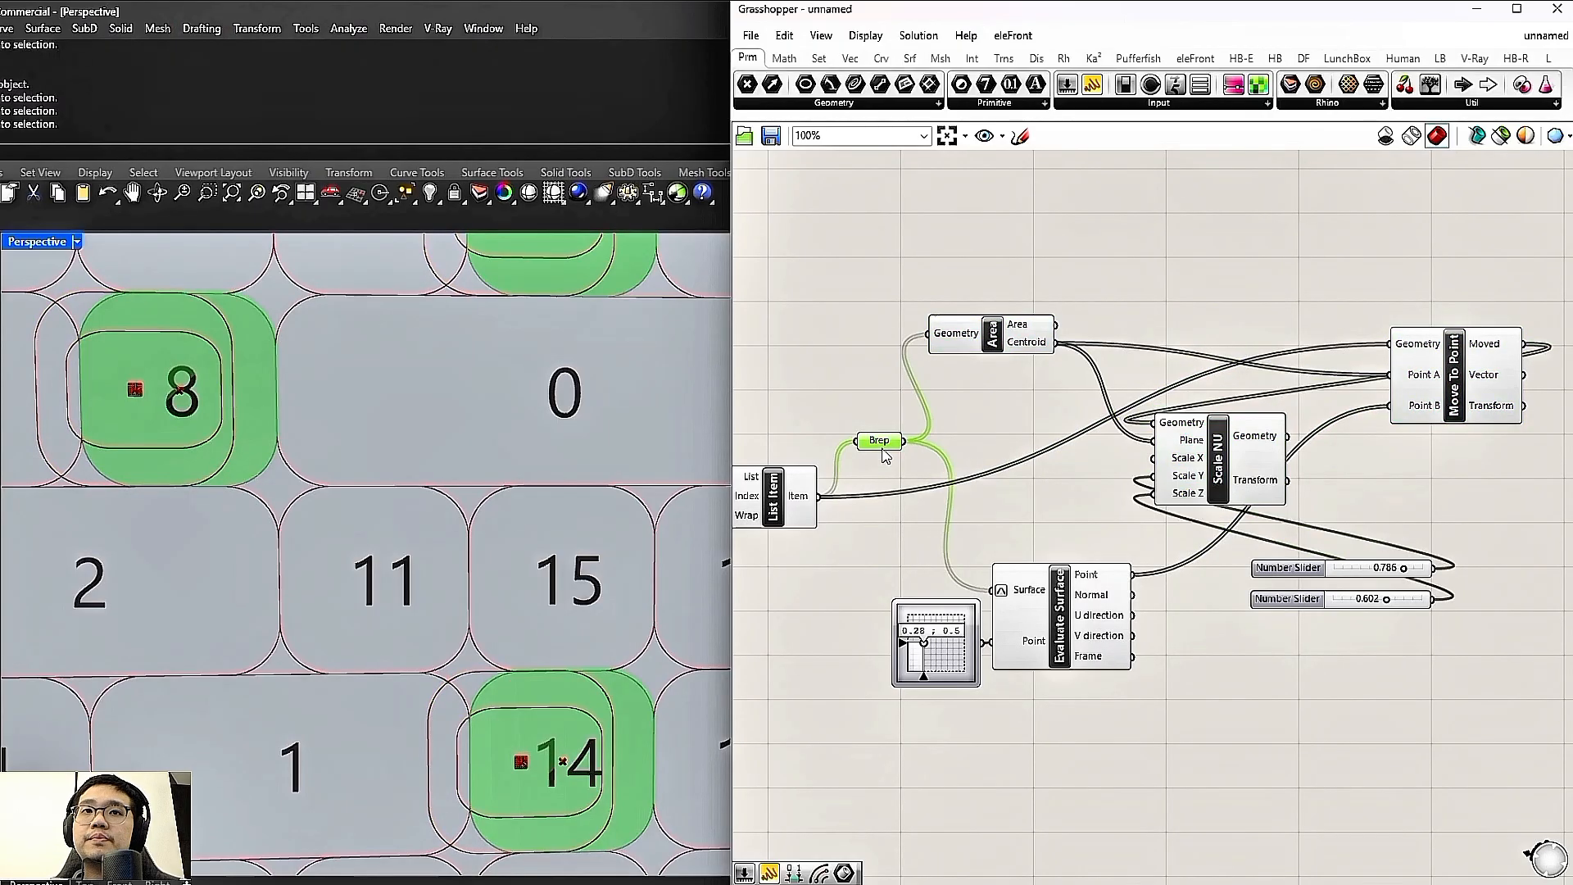
right_drag(845, 405, 927, 397)
click(858, 506)
drag(1039, 471, 1239, 418)
drag(1110, 338, 1120, 470)
right_drag(1475, 410, 1352, 399)
drag(1435, 373, 1476, 406)
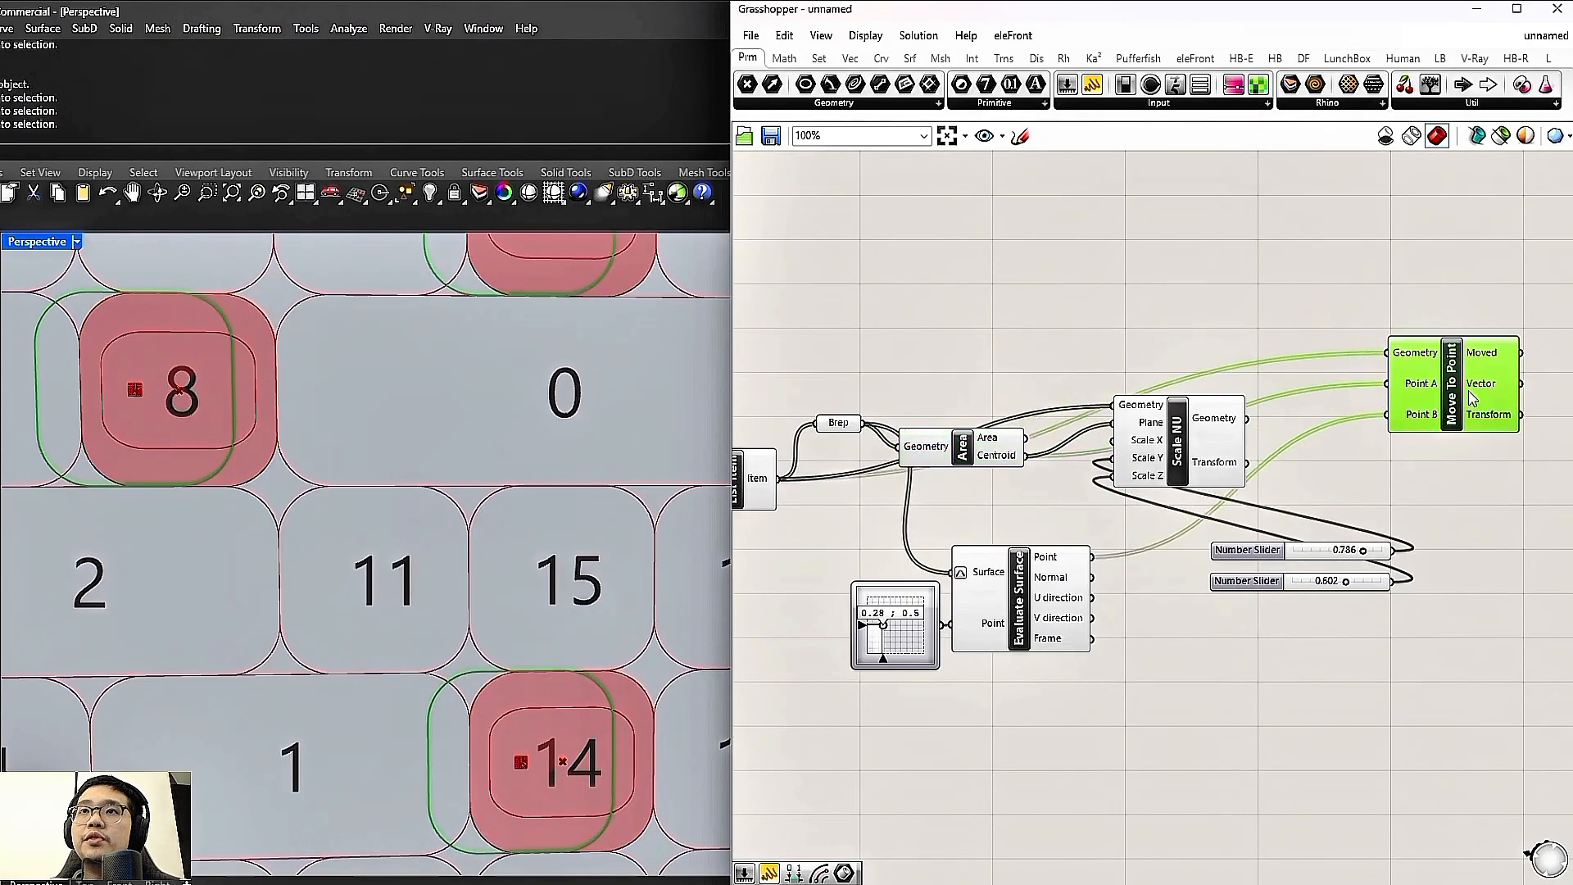
drag(1387, 359, 1388, 360)
Move Evaluate Surface with its MD Slider below the main chain, and place both number sliders beneath the Area component
click(1270, 581)
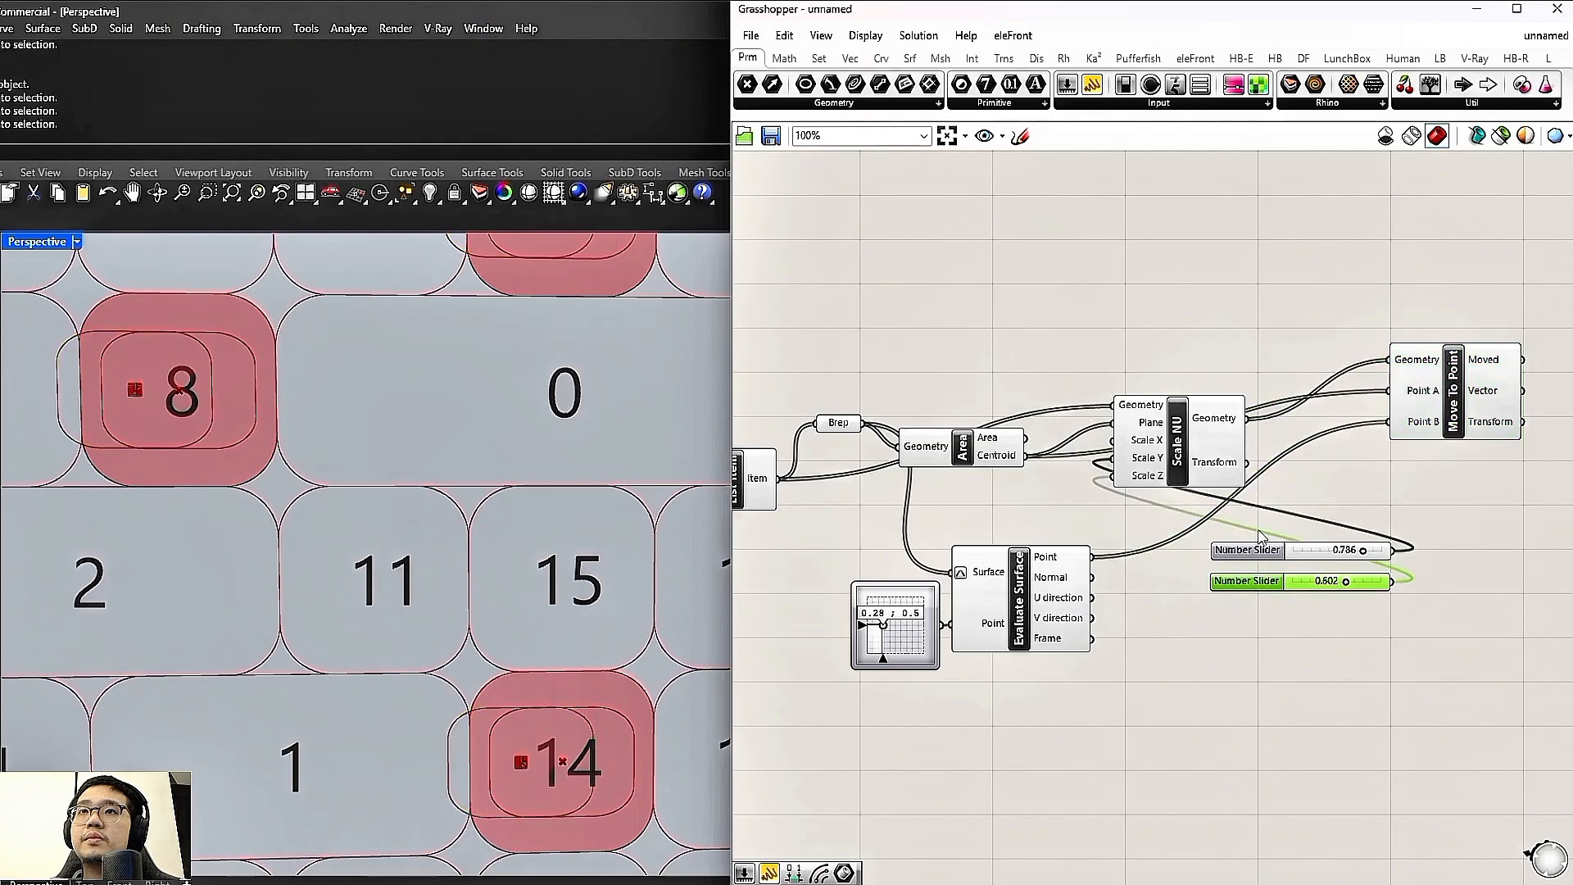
drag(1155, 718, 917, 610)
drag(979, 595, 1414, 750)
click(1359, 680)
click(1266, 580)
drag(1303, 603, 915, 525)
Align Area and Scale NU in one row, with Evaluate Surface's pair beneath them and Move To Point at the end
drag(1129, 440, 1133, 463)
drag(1487, 856, 1344, 702)
drag(1421, 750, 1286, 688)
drag(1435, 387, 1472, 513)
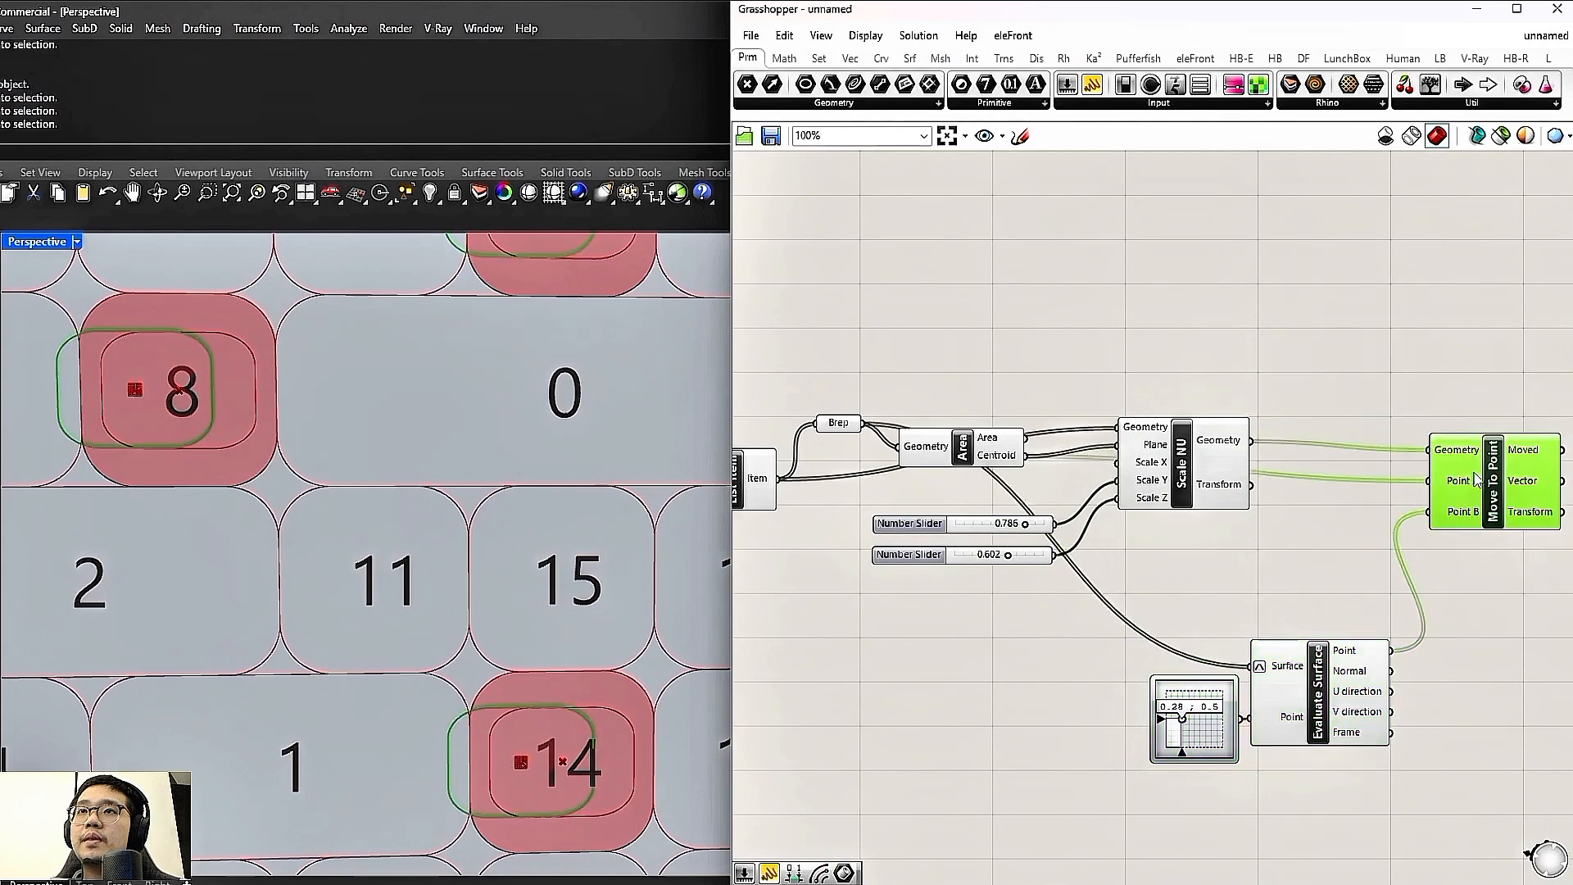
drag(1214, 490, 1228, 456)
drag(963, 450, 982, 414)
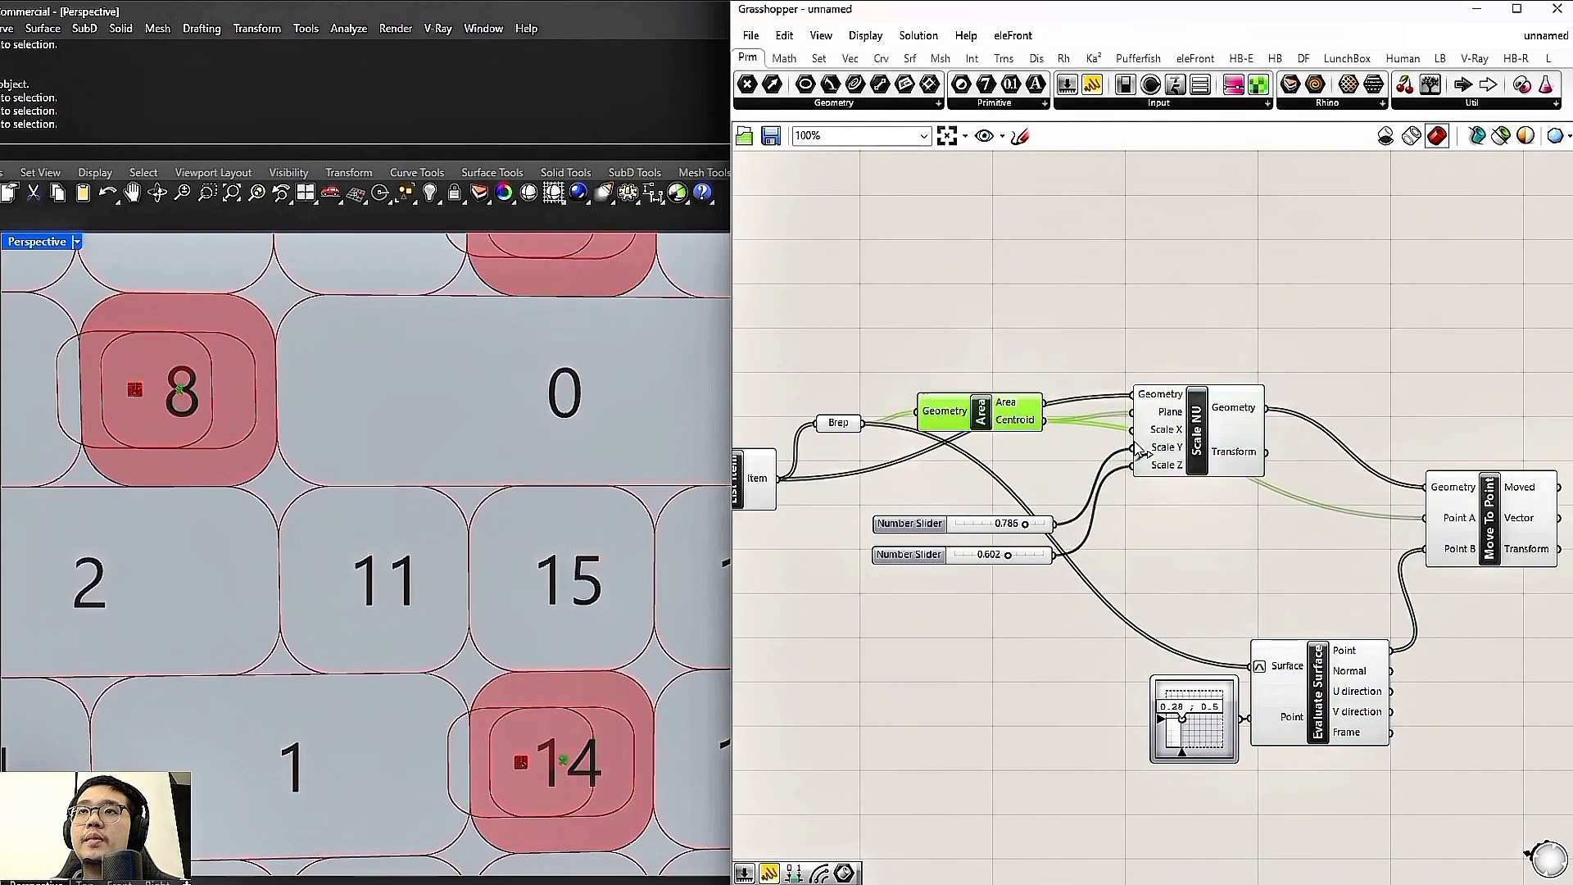
Raise the Evaluate Surface and MD Slider pair slightly and realign Move To Point above it
right_drag(1318, 481, 1254, 480)
drag(1405, 752, 1157, 698)
drag(1254, 696, 1248, 670)
drag(1434, 536, 1430, 520)
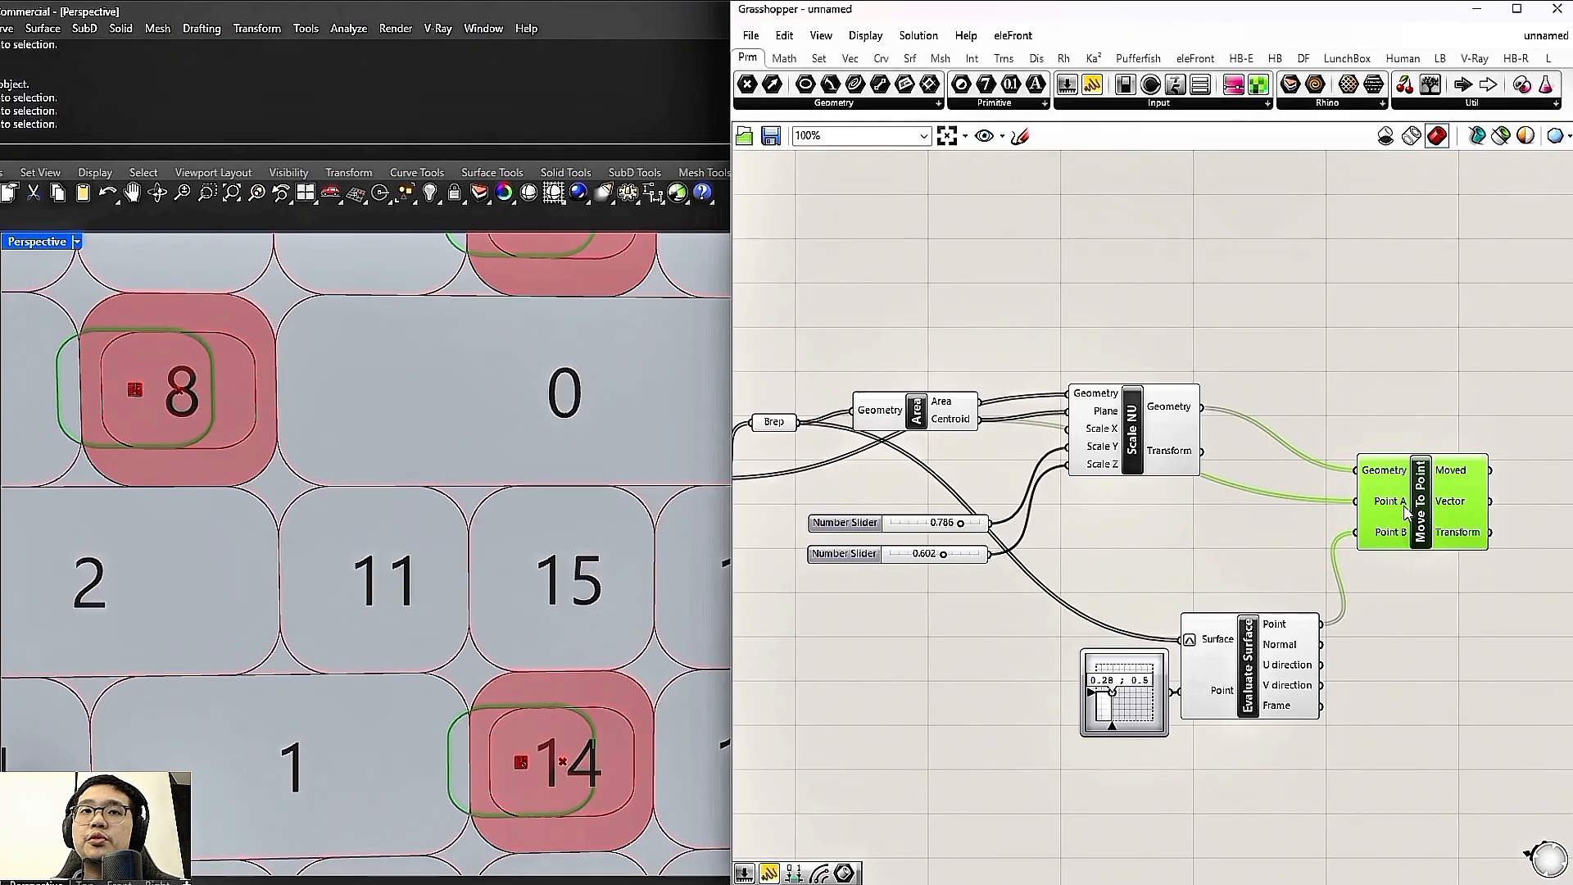
drag(1398, 504, 1366, 483)
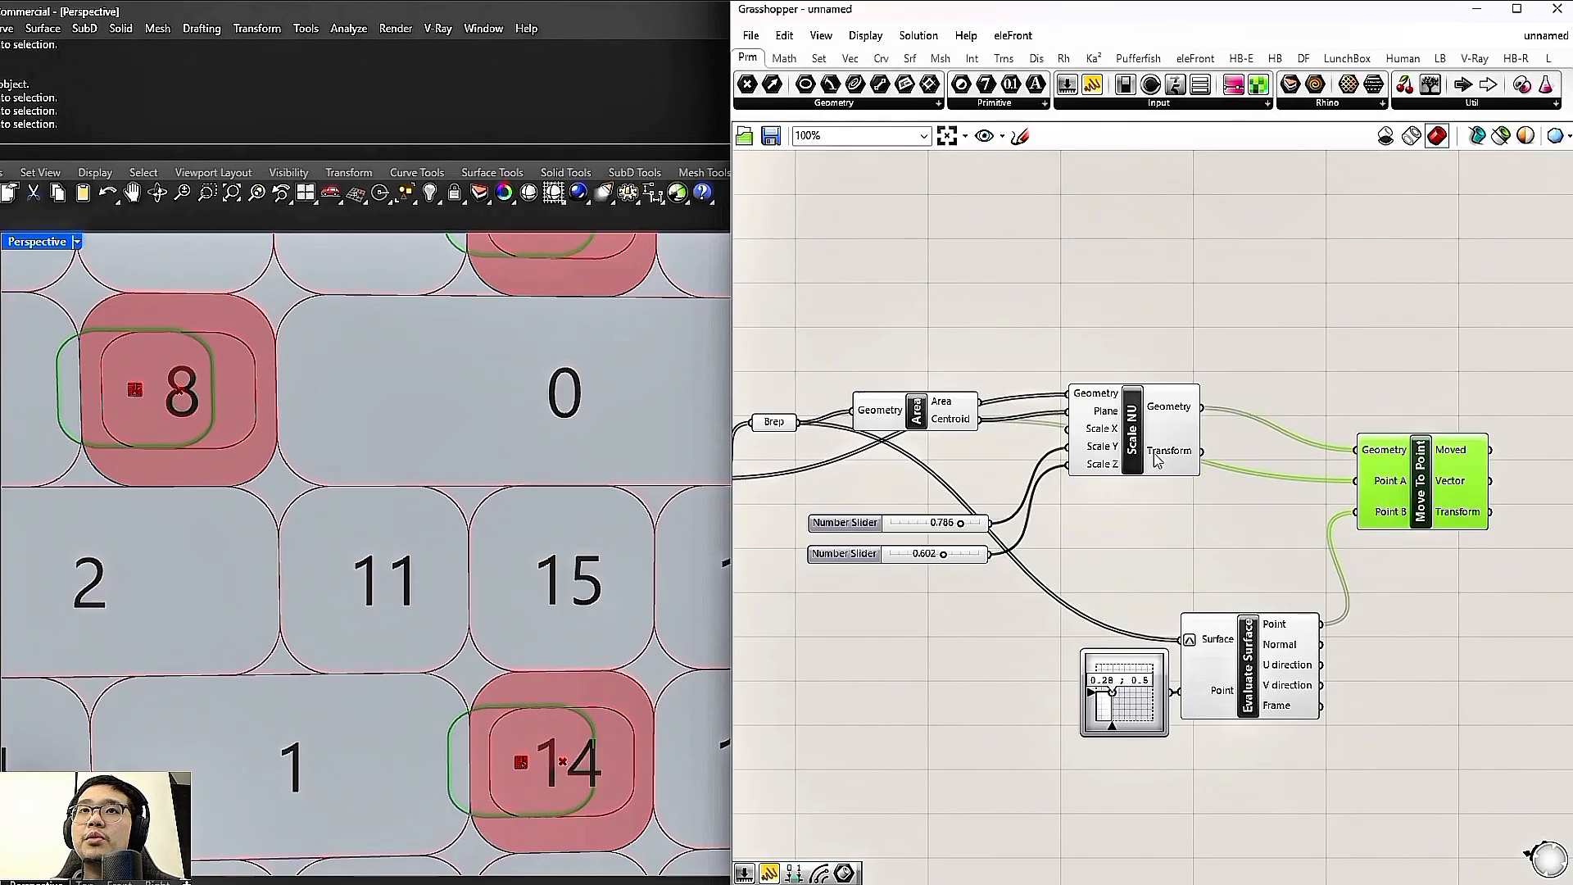
Raise Scale NU, nudge Area beside it, and shift Evaluate Surface with its MD Slider closer to the chain
drag(1085, 443, 1073, 394)
drag(963, 417, 931, 421)
drag(1329, 746, 1128, 680)
drag(1237, 680, 1197, 655)
right_drag(1144, 569, 1209, 540)
click(1292, 543)
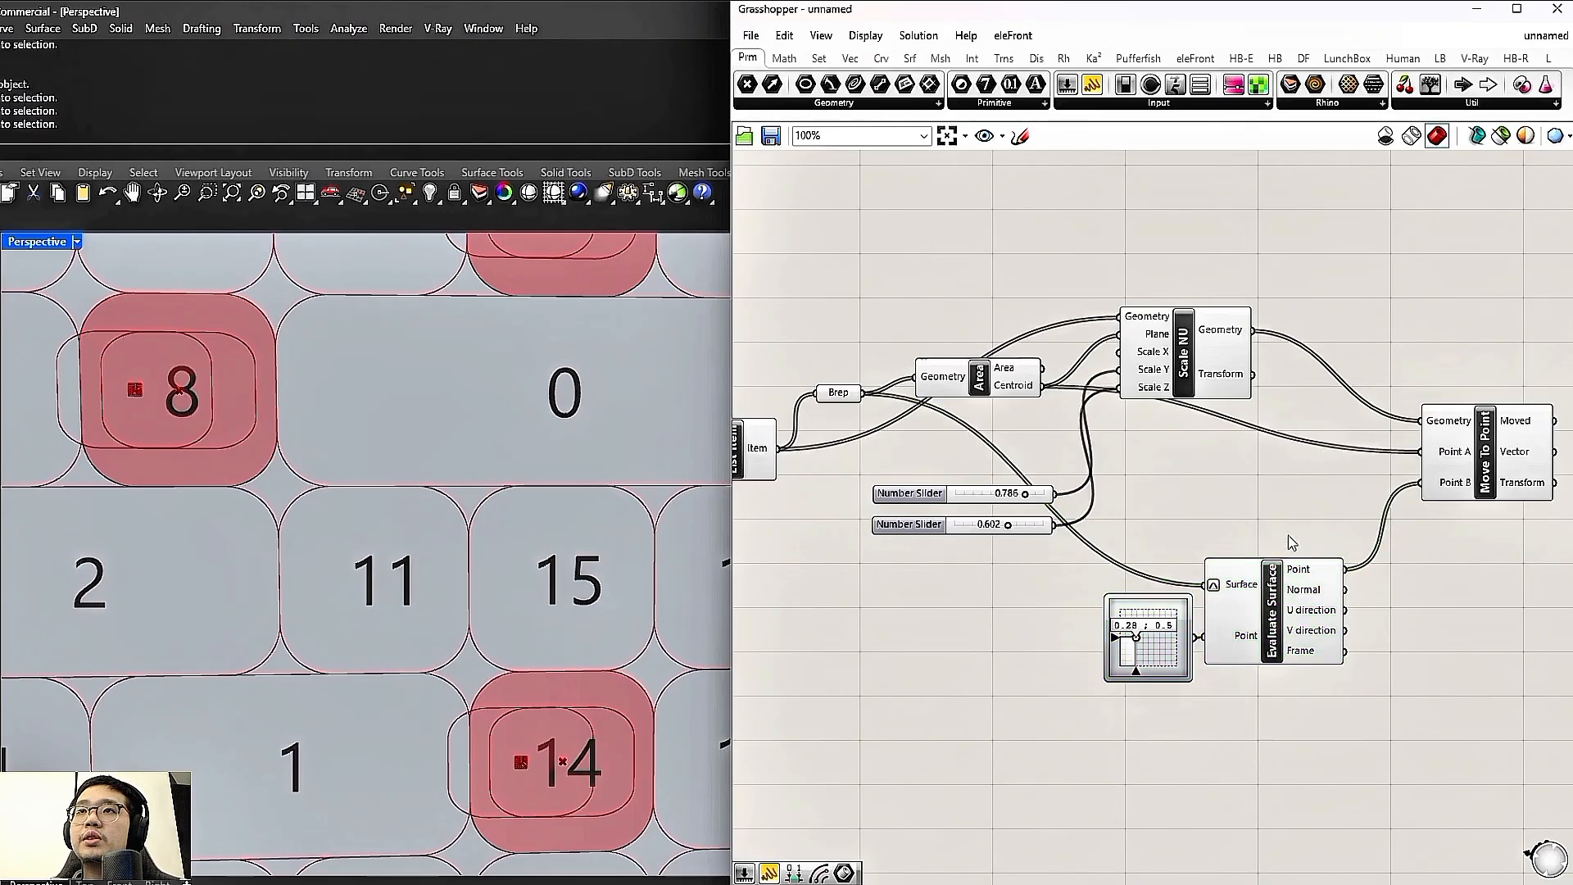
click(1241, 352)
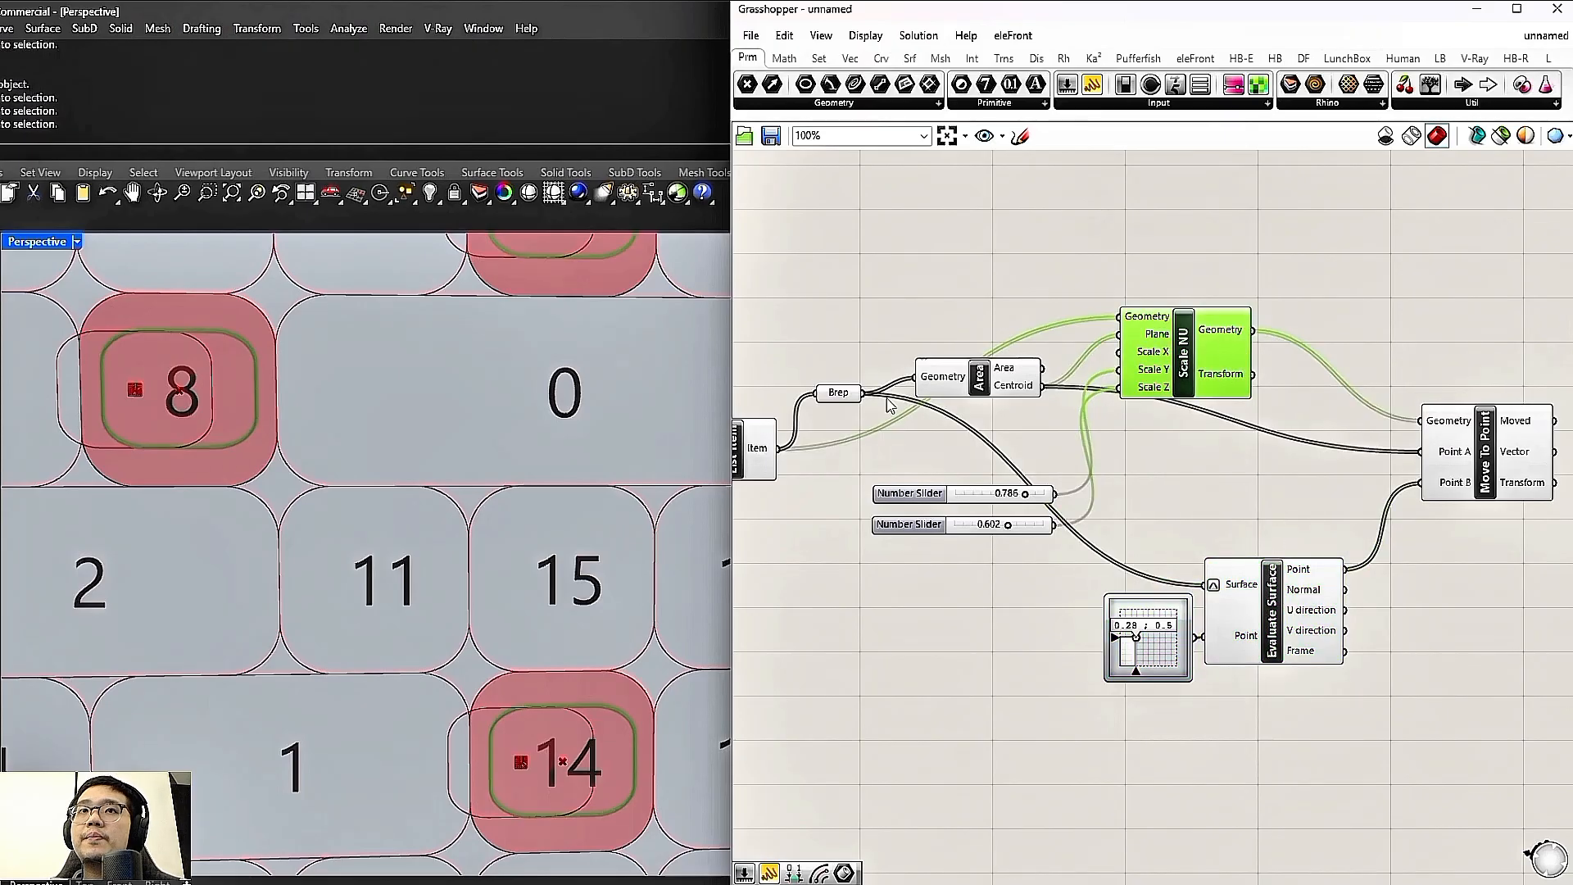
click(848, 395)
drag(832, 394, 1297, 472)
key(ctrl+c)
key(ctrl+v)
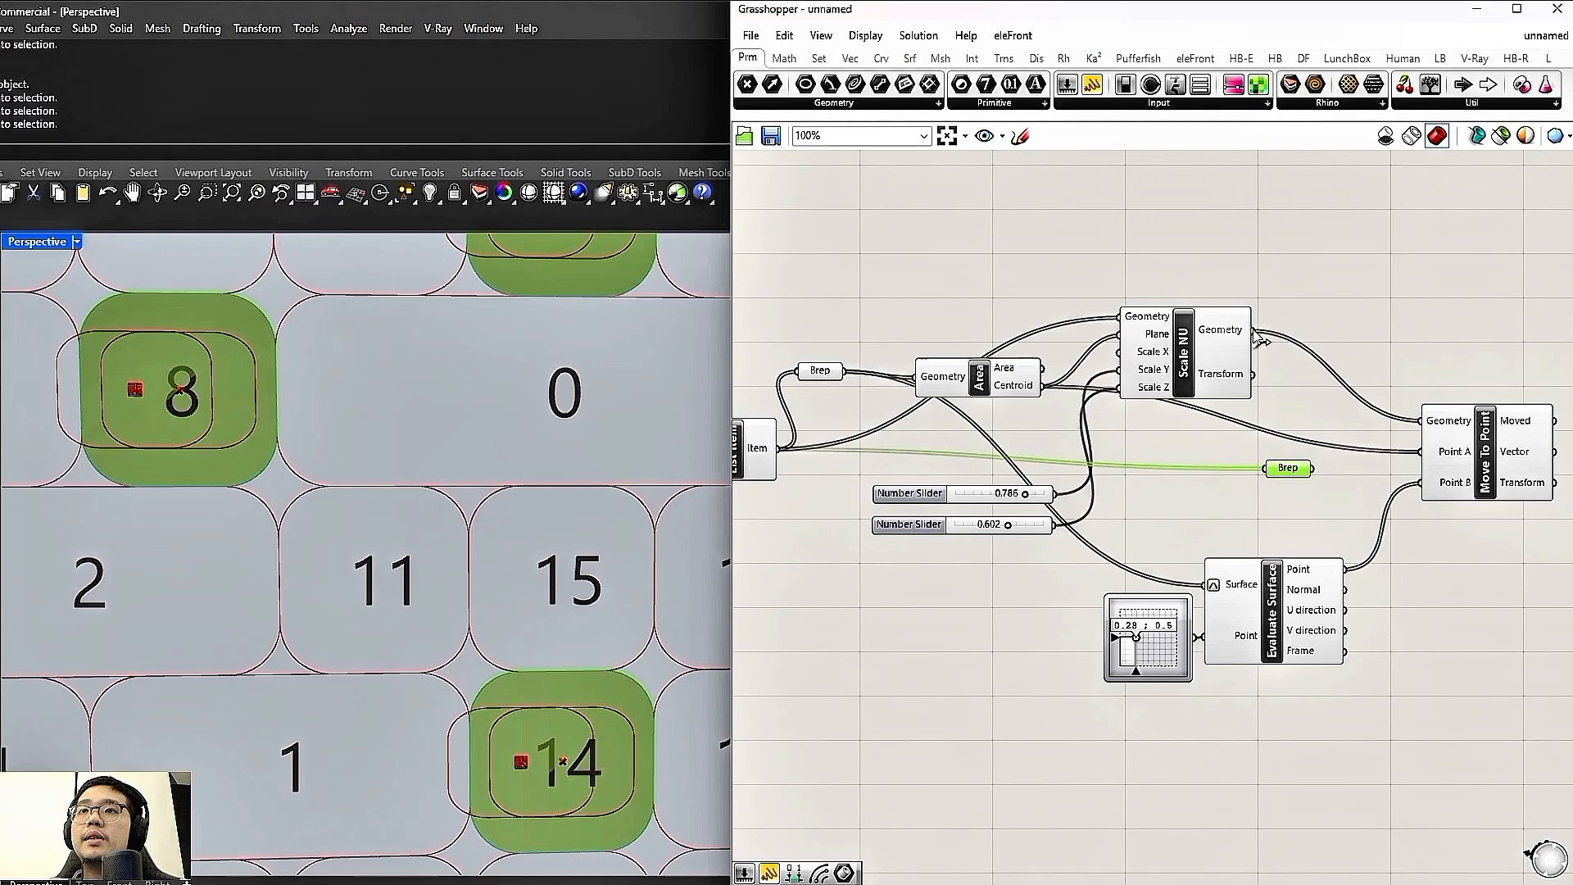
drag(1237, 422, 1273, 476)
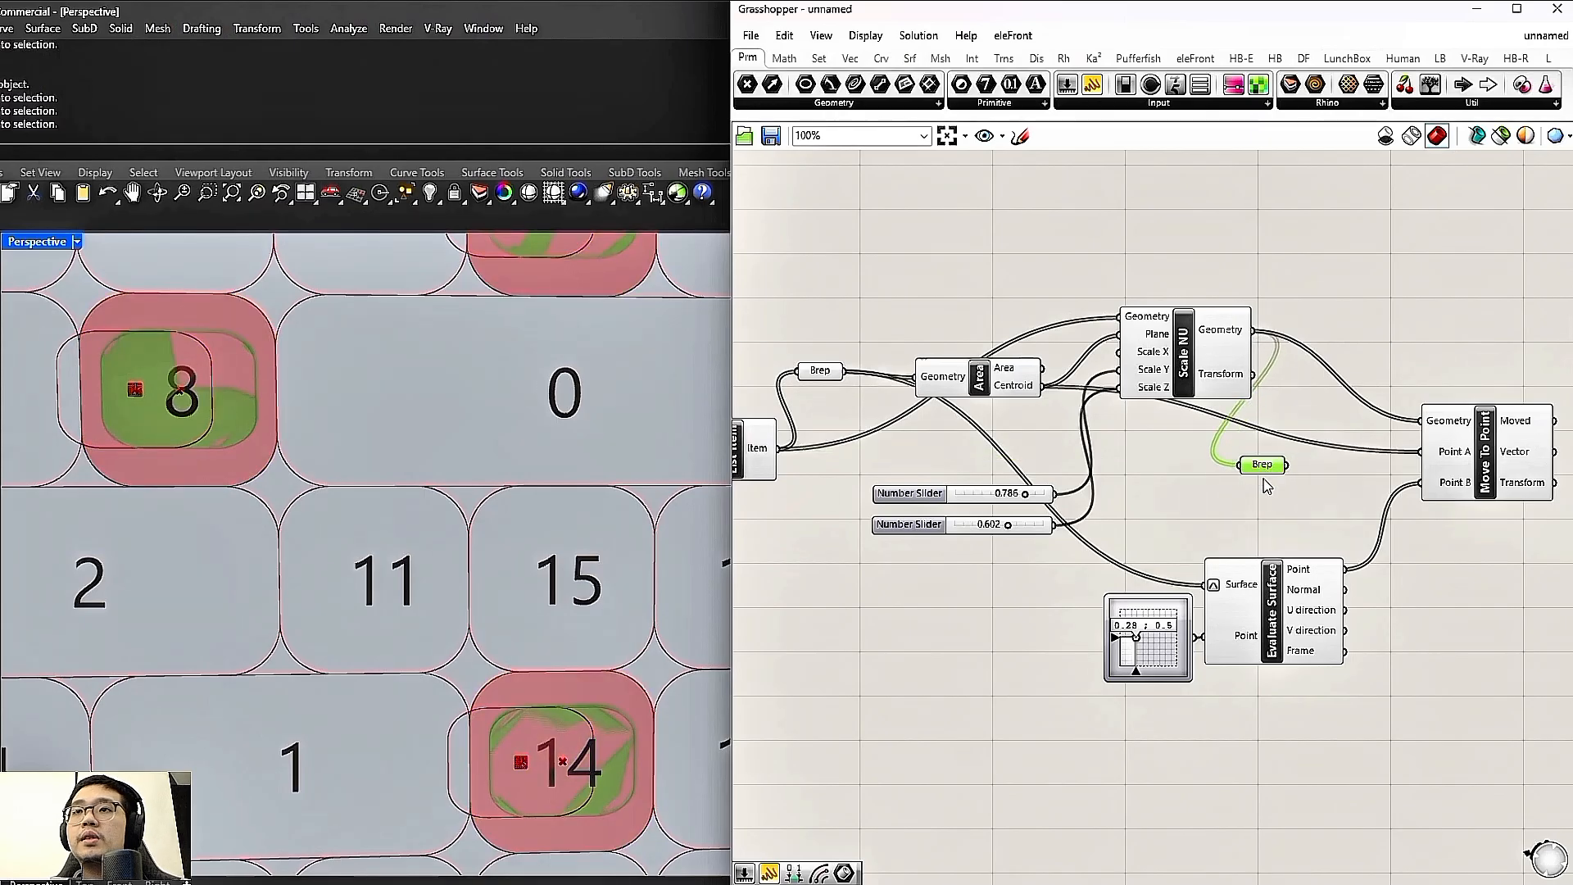
key(Delete)
Set the MD Slider to 0.25, 0.41 and the first scale number slider to 0.497
mouse_move(1145, 644)
mouse_down()
mouse_move(1123, 616)
mouse_move(1102, 633)
mouse_move(1147, 619)
mouse_move(1110, 621)
mouse_move(1118, 642)
mouse_up()
scroll(1119, 629, up, 1)
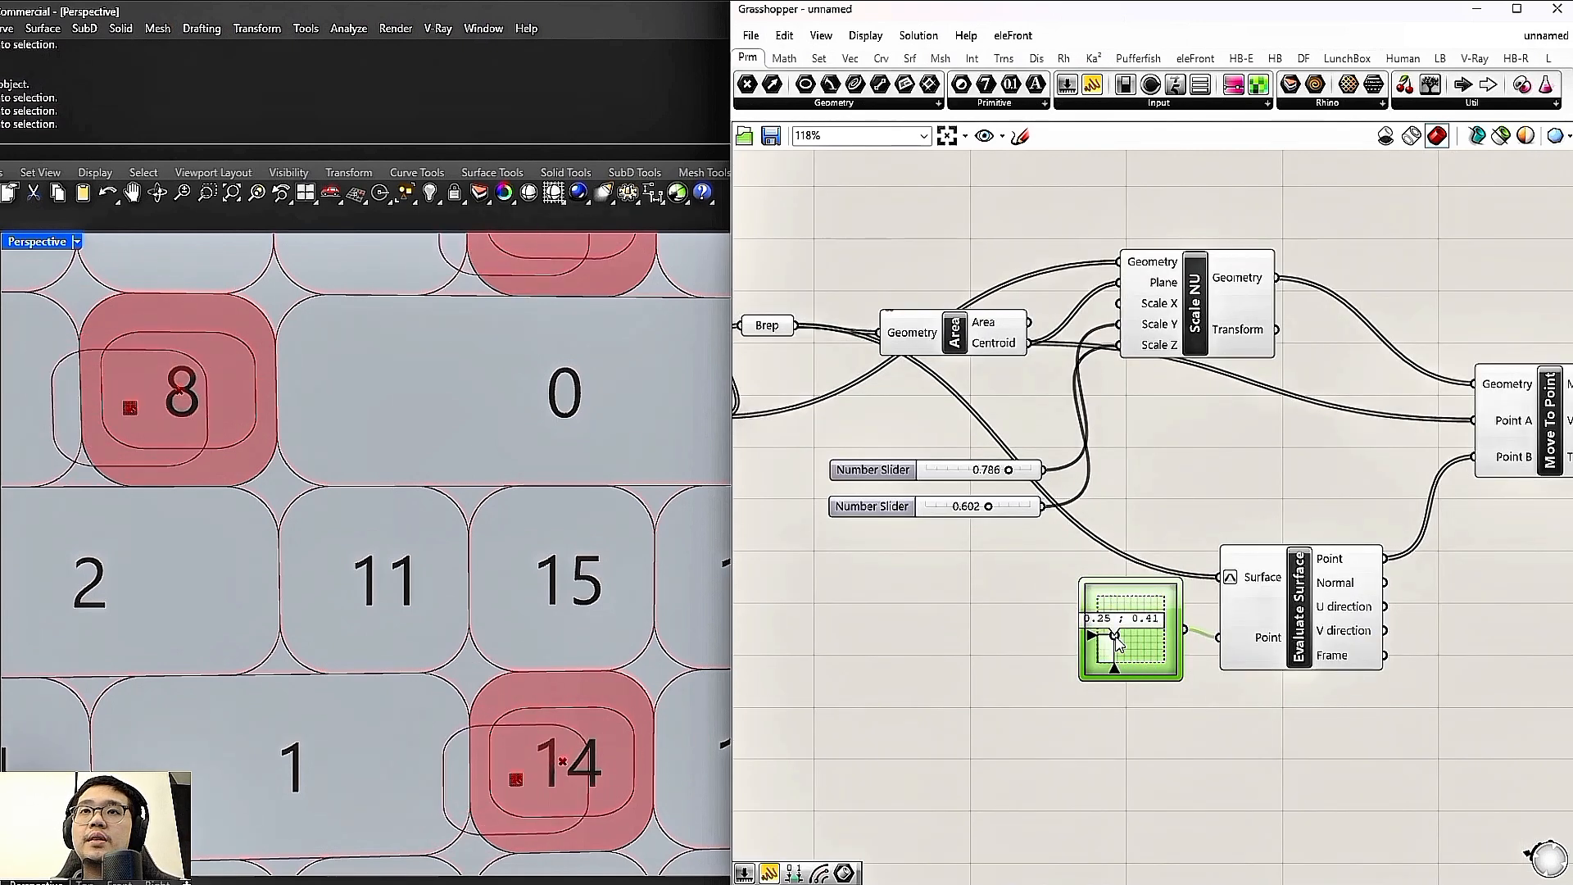
drag(1013, 460, 987, 462)
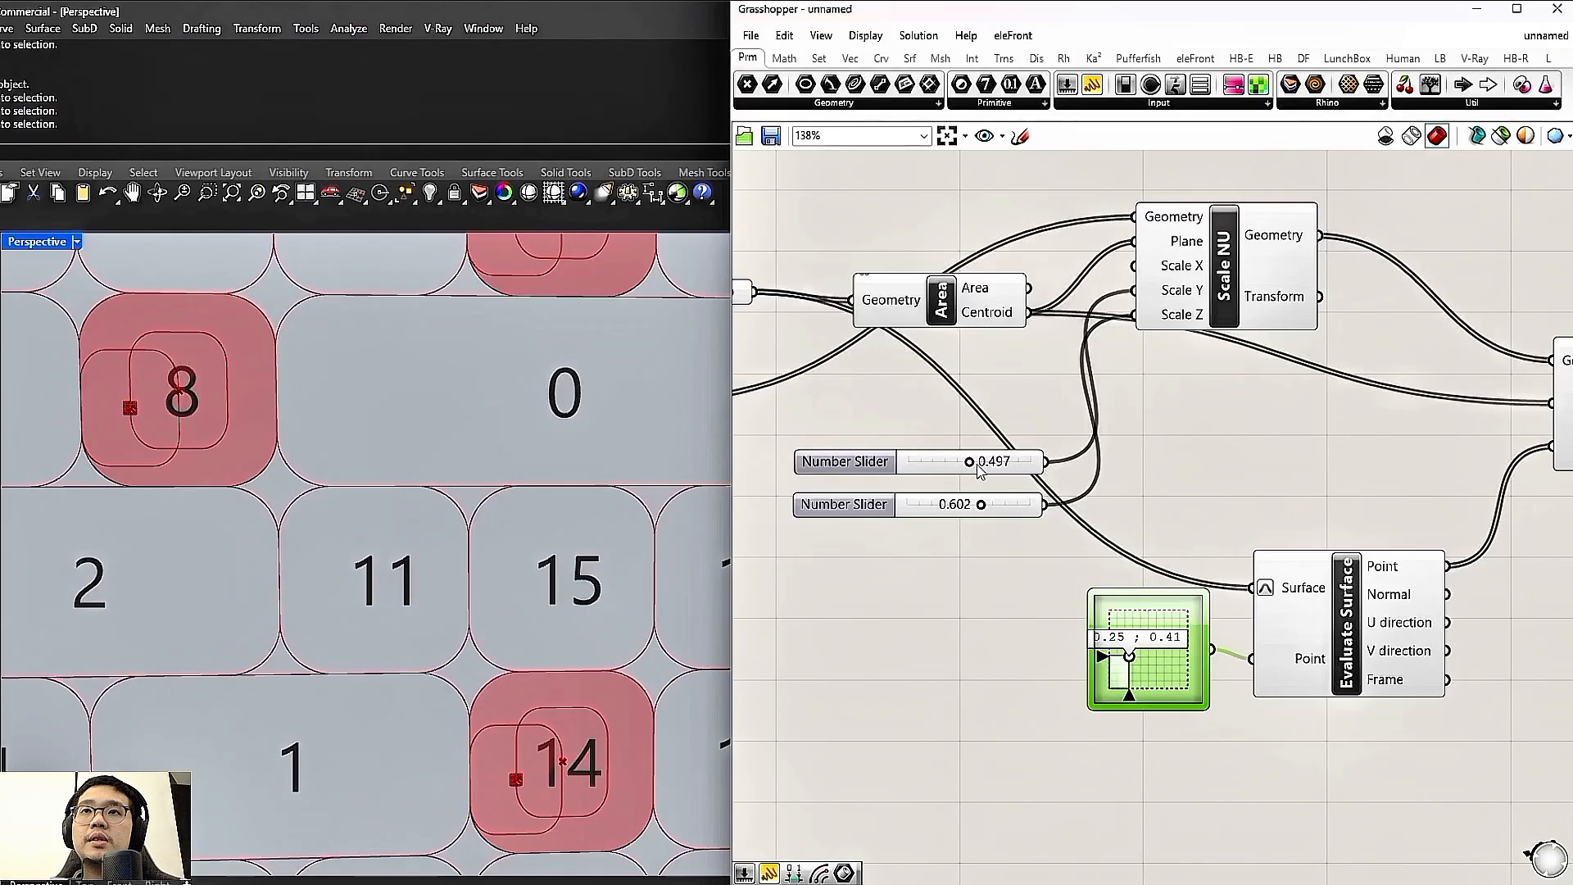
Turn off the preview of Area and Scale NU, and reposition the Evaluate Surface and MD Slider pair
drag(1261, 409, 1017, 257)
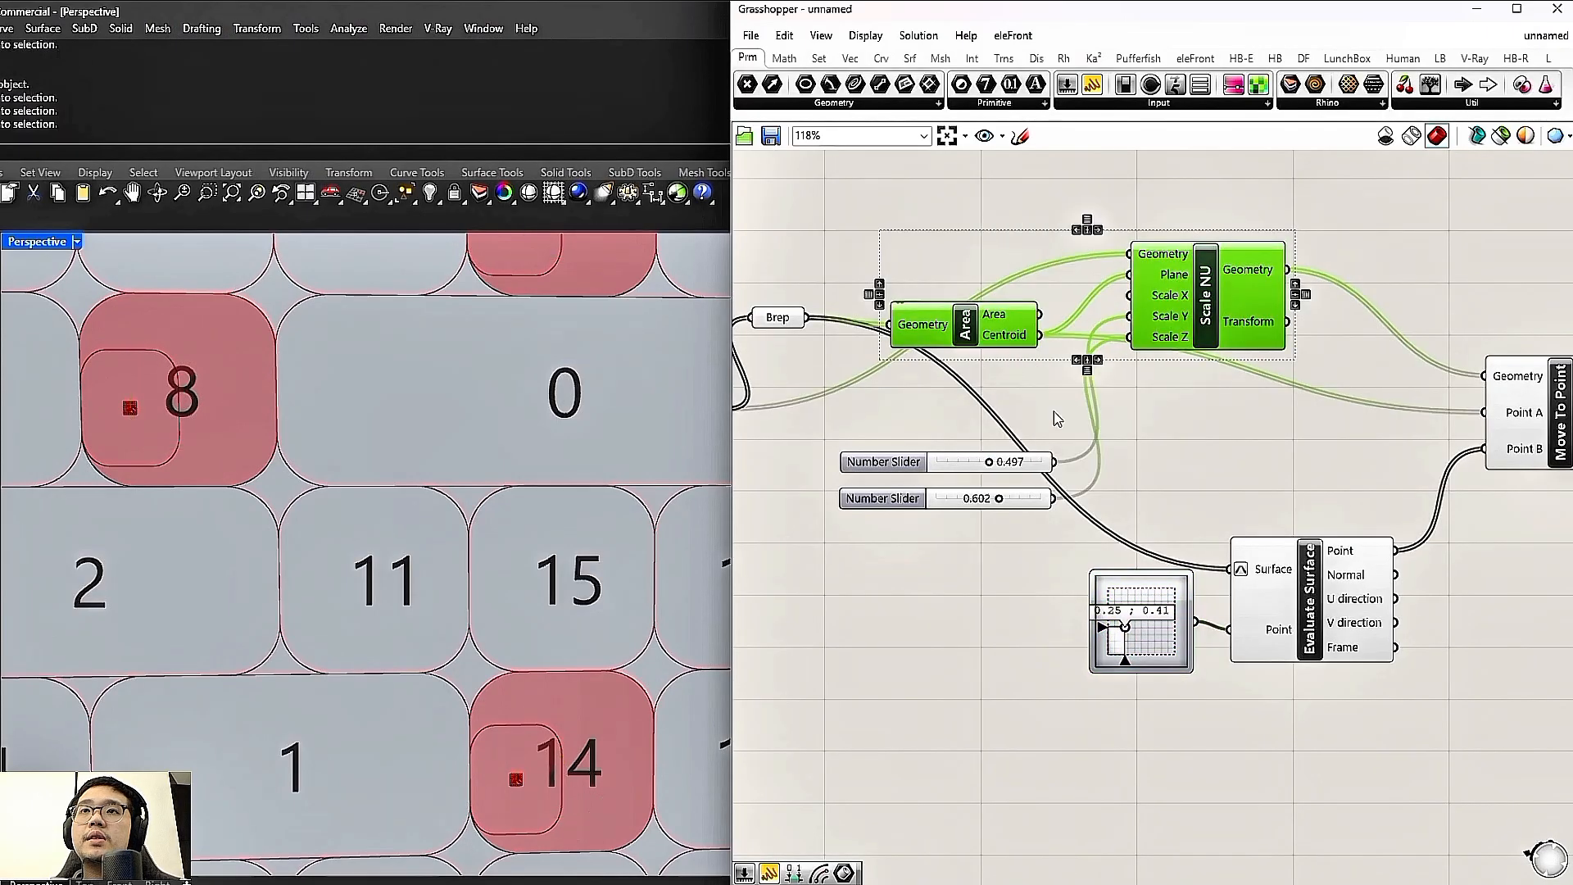
scroll(1297, 479, down, 2)
scroll(1166, 582, up, 1)
drag(1034, 596, 1031, 605)
scroll(1332, 641, down, 2)
drag(1317, 663, 1104, 626)
drag(1104, 626, 1122, 640)
Arrange the two scale number sliders, Scale NU and Area into a compact group
drag(1032, 431, 922, 537)
drag(919, 514, 912, 495)
drag(1119, 409, 1127, 421)
right_drag(981, 438, 1050, 418)
drag(1020, 400, 1022, 385)
scroll(927, 406, up, 2)
scroll(1311, 557, down, 1)
Shift Evaluate Surface, its MD Slider and Move To Point further away from the scaling components
right_drag(1327, 573, 1106, 516)
drag(1343, 668, 975, 493)
drag(1212, 590, 1272, 583)
drag(1496, 641, 1126, 451)
drag(1414, 425, 1550, 400)
Tidy the start of the chain by realigning the Brep parameter and the two number sliders around Area
right_drag(1225, 400, 1437, 442)
click(1350, 460)
drag(937, 390, 953, 417)
right_drag(1151, 455, 1082, 446)
drag(1220, 528, 1030, 392)
click(1083, 355)
drag(1127, 558, 1055, 444)
click(1318, 479)
right_drag(1321, 479, 1059, 451)
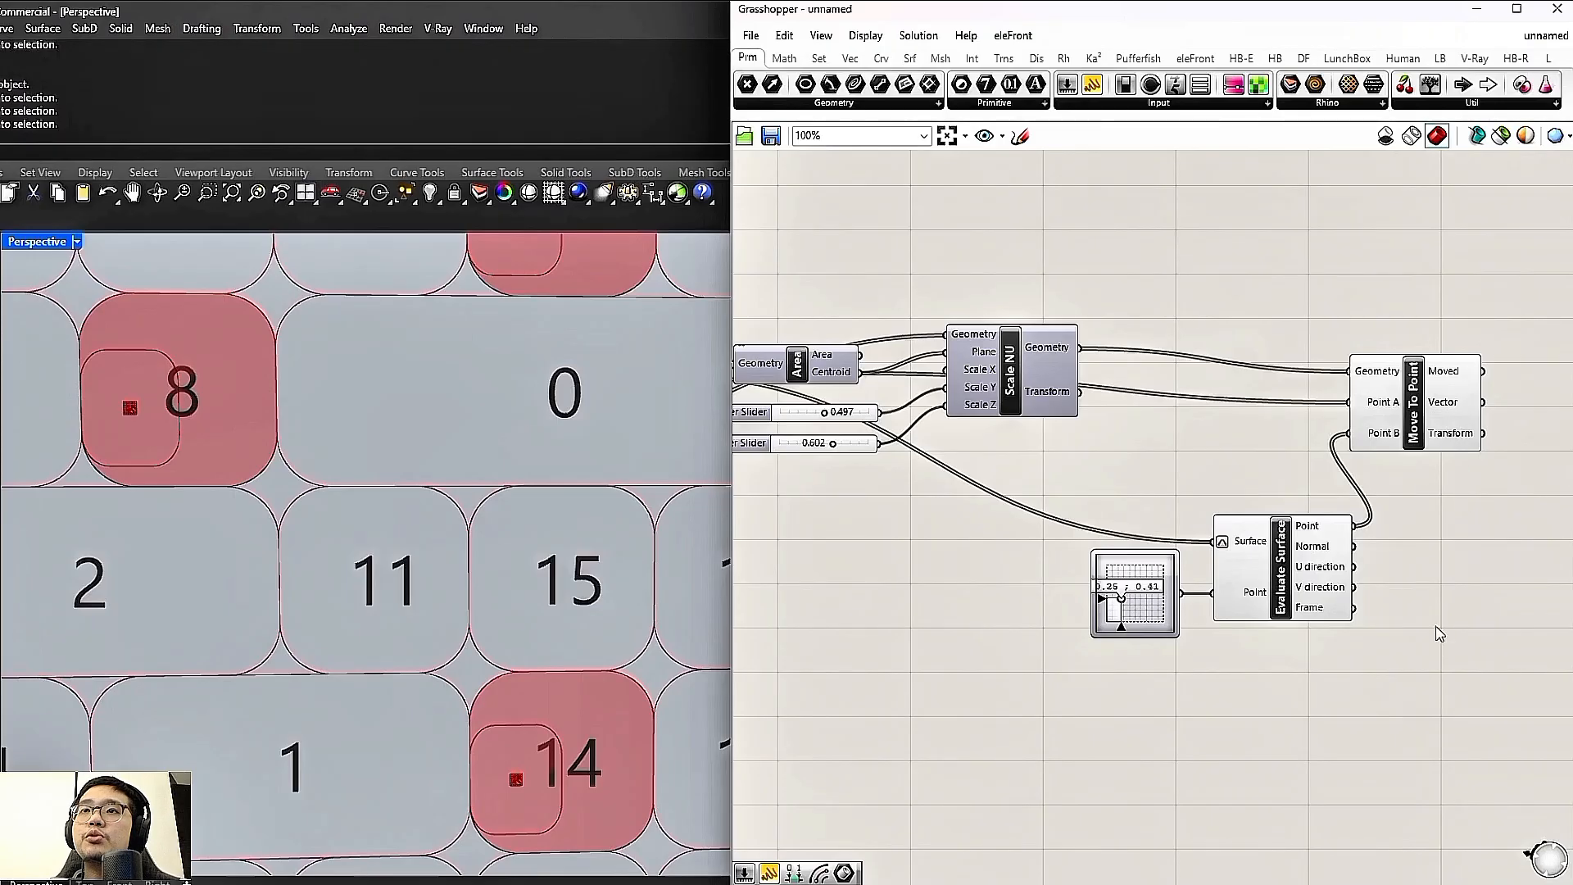
Bring Evaluate Surface with its MD Slider and the Move To Point component slightly closer to Scale NU
drag(1440, 633, 1081, 508)
drag(1266, 571, 1229, 546)
drag(1429, 409, 1406, 405)
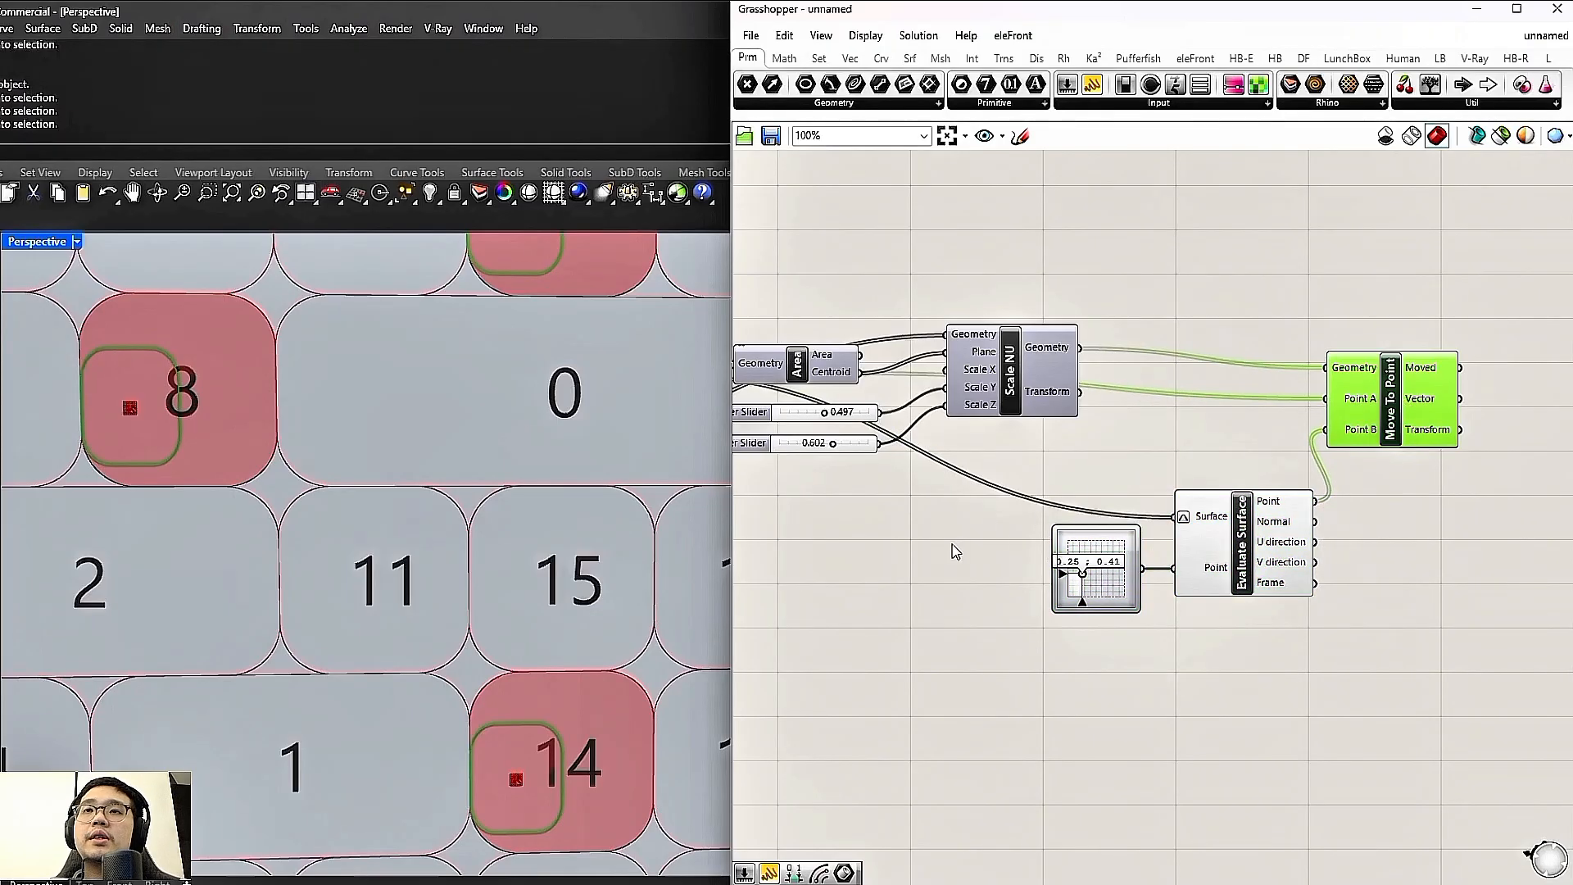
Set the MD Slider to 0.32, 0.52 to shift the scaled curves inside their panels
scroll(1104, 563, up, 3)
mouse_move(1073, 582)
mouse_down()
mouse_move(1110, 579)
mouse_move(1079, 571)
mouse_up()
scroll(1160, 549, down, 1)
scroll(780, 523, down, 2)
scroll(557, 449, down, 7)
right_drag(488, 419, 619, 465)
right_drag(1283, 471, 1143, 464)
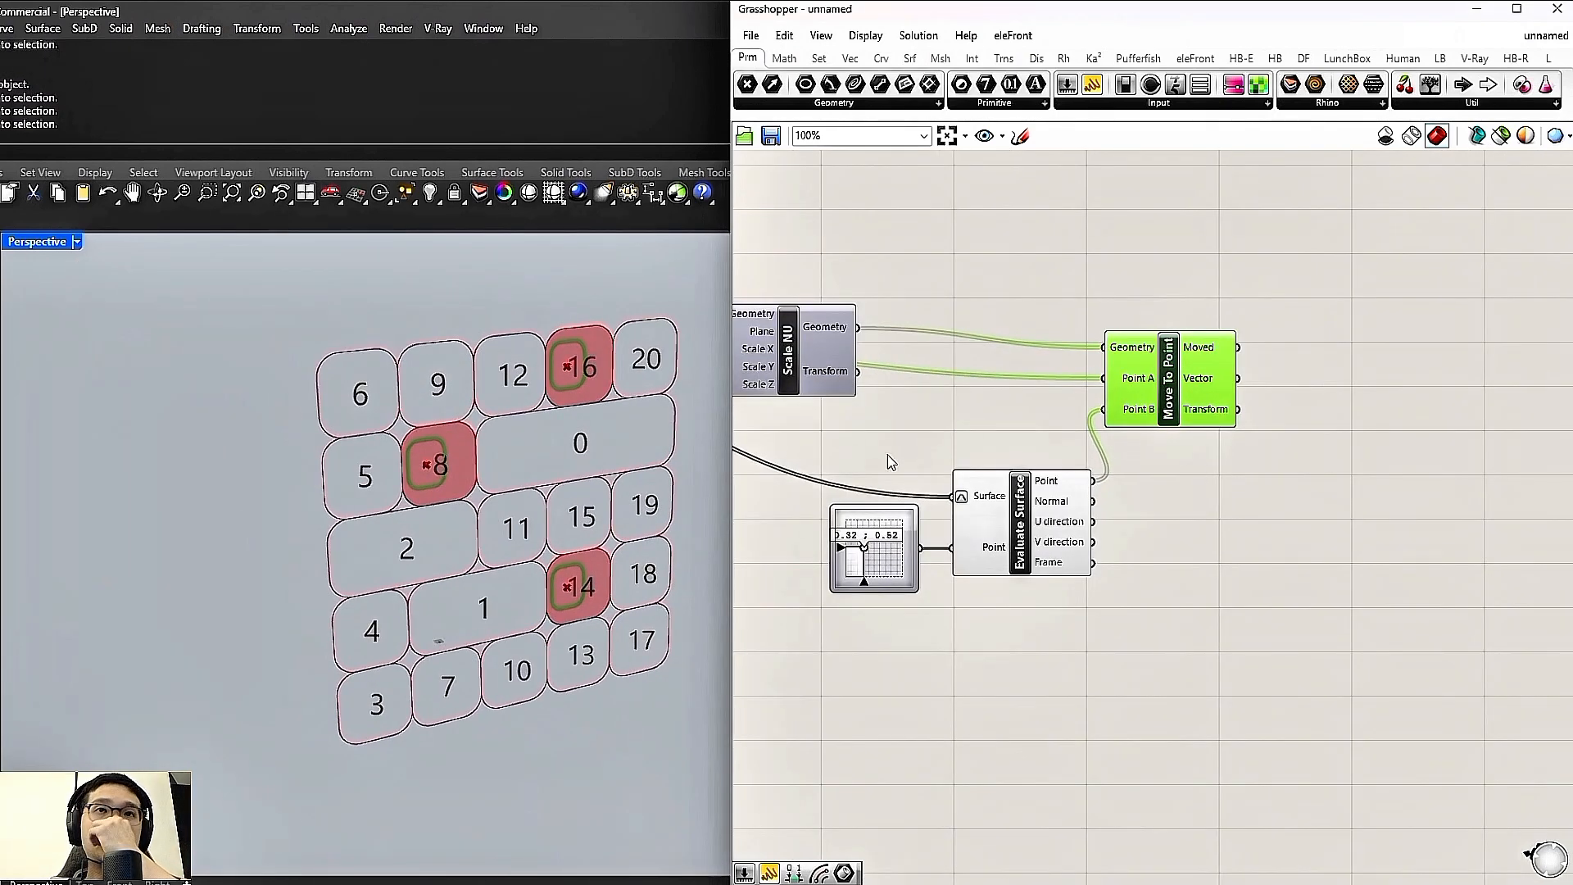
Add a Move component after Move To Point and connect the Moved output to its Geometry input
double_click(1353, 426)
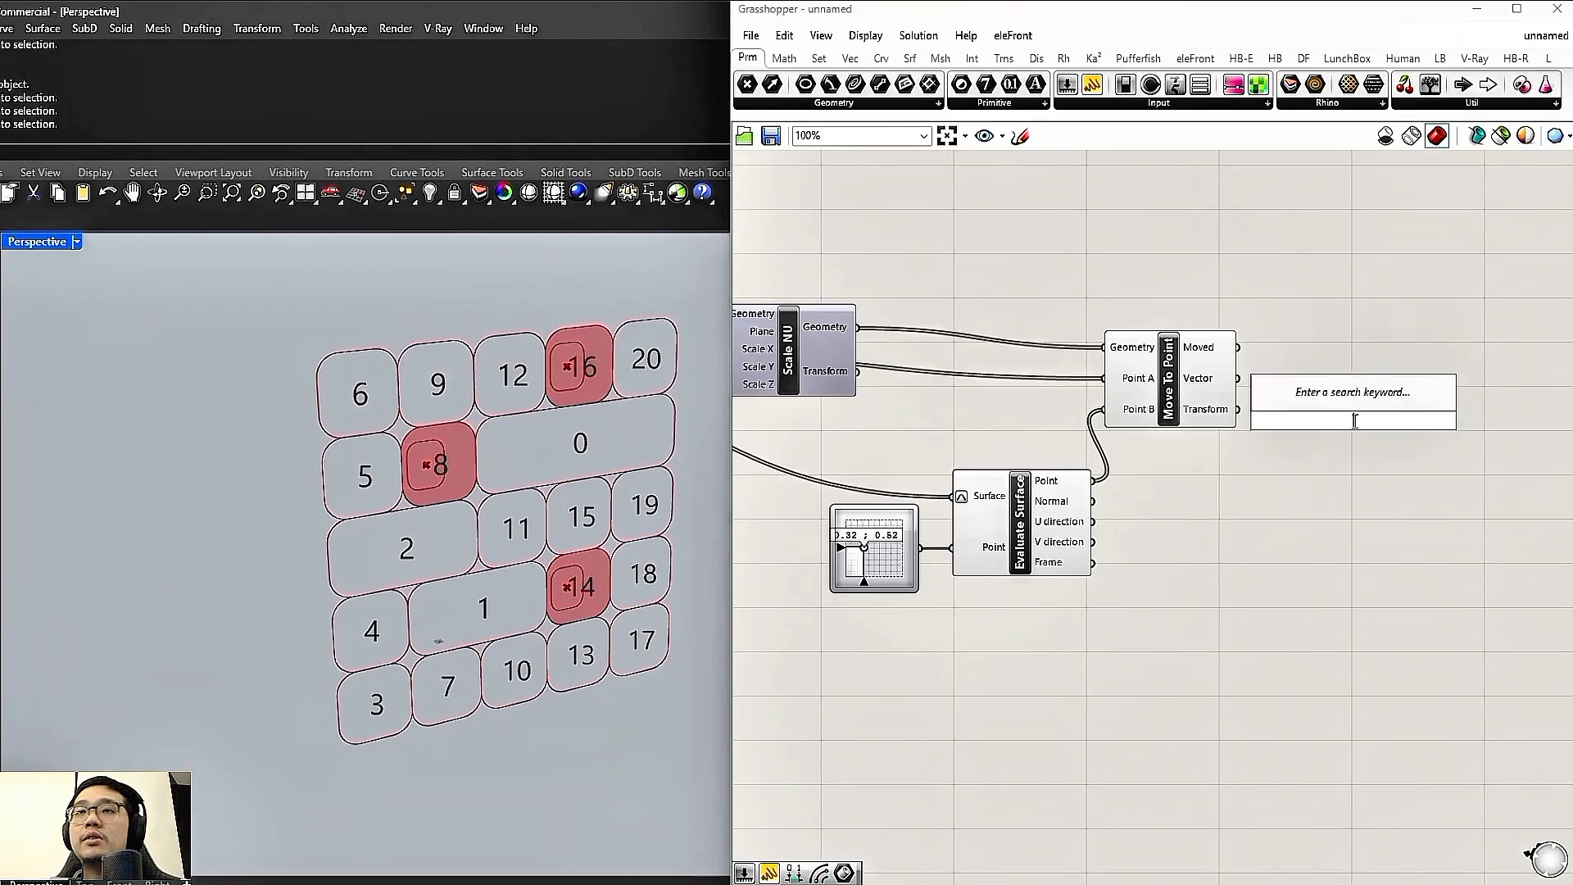
double_click(1352, 416)
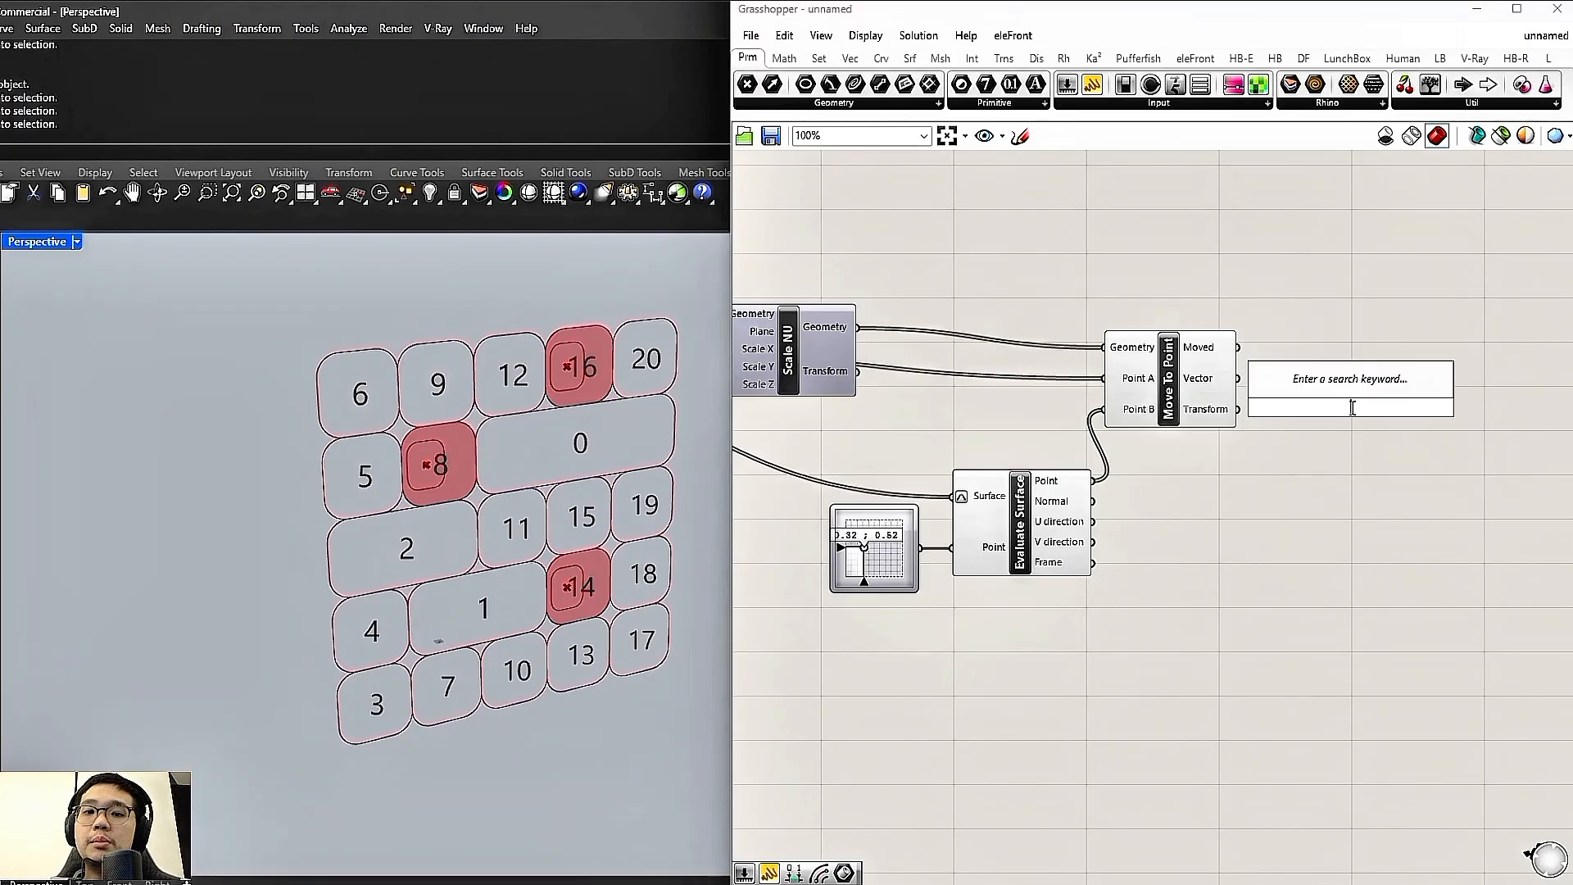
text(move)
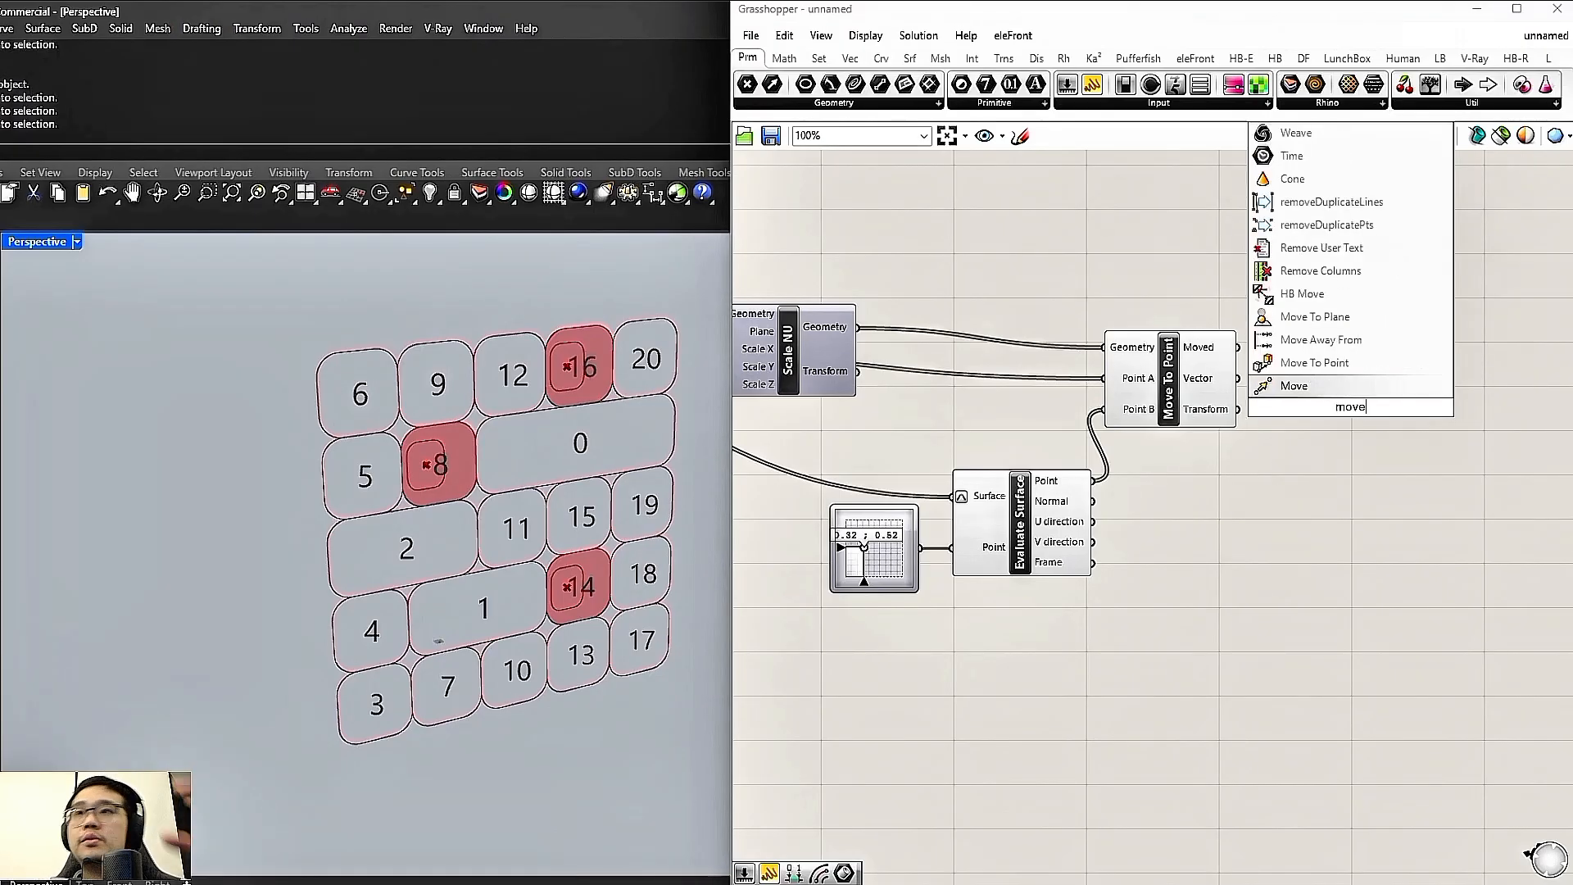
click(1364, 384)
right_drag(1385, 391, 1240, 382)
drag(1238, 393, 1320, 380)
scroll(580, 603, up, 3)
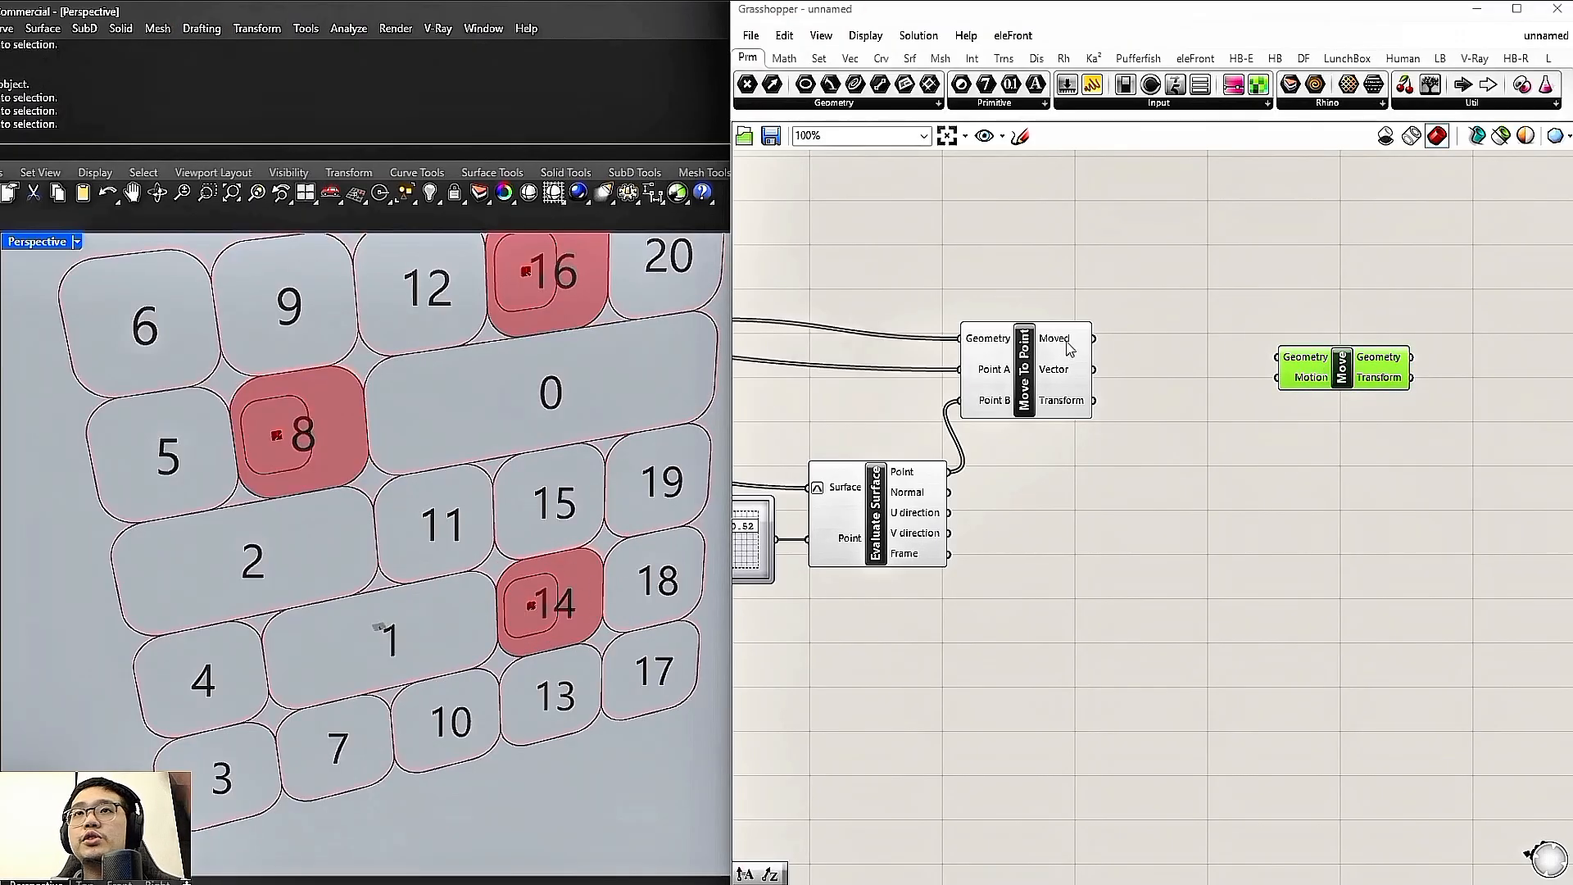
click(1069, 348)
drag(1313, 362, 1422, 344)
right_drag(1259, 400, 1201, 414)
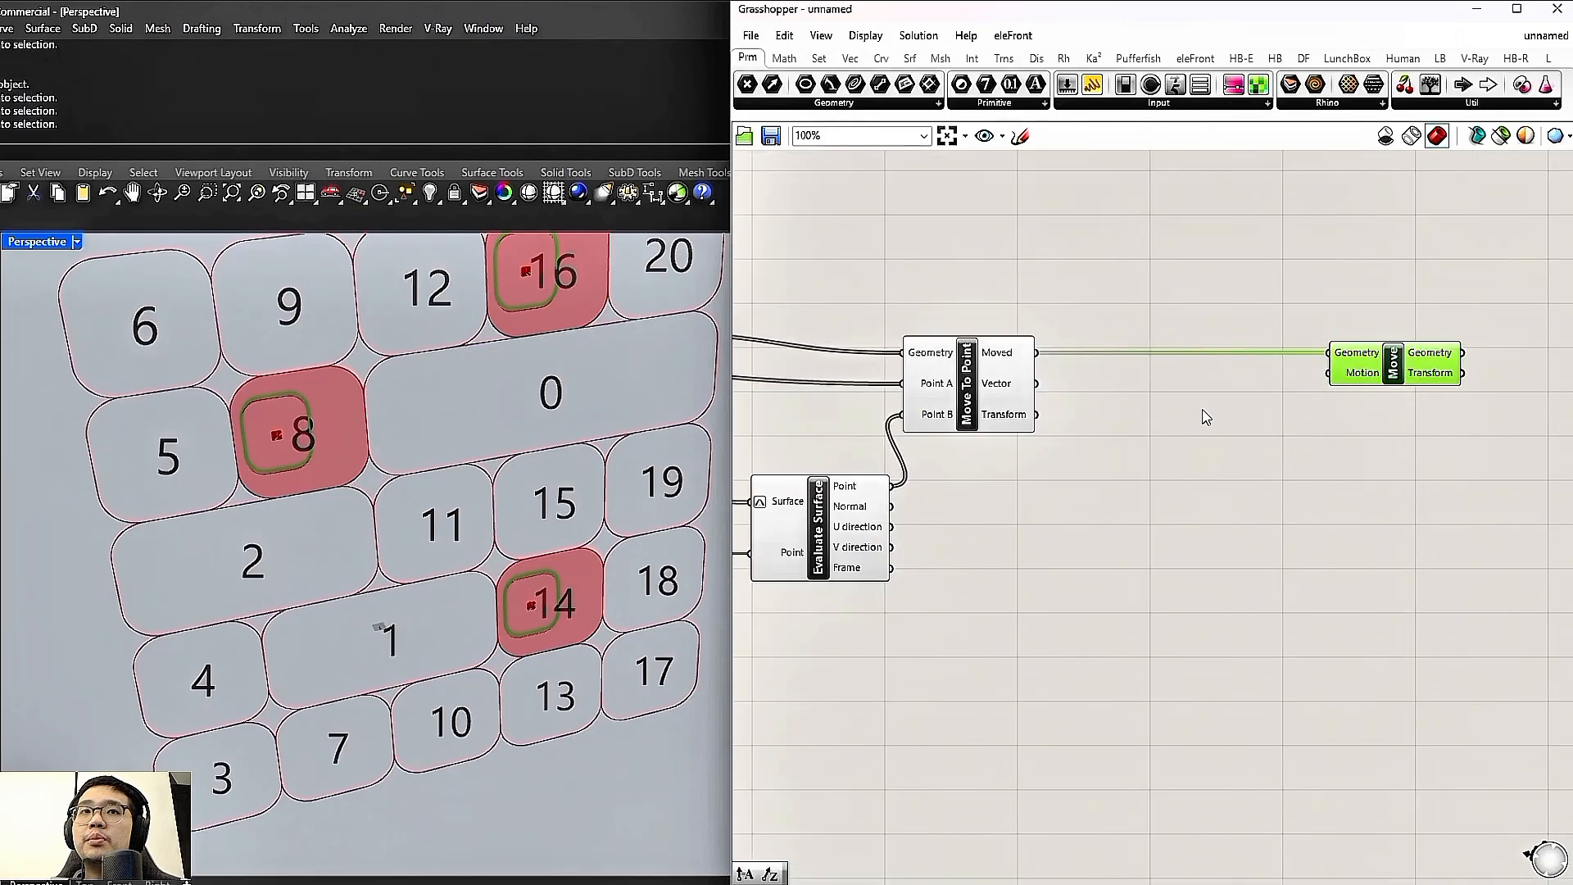
Add an Amplitude component and place it below the wire leading to the Move component
double_click(1196, 412)
text(amplitude)
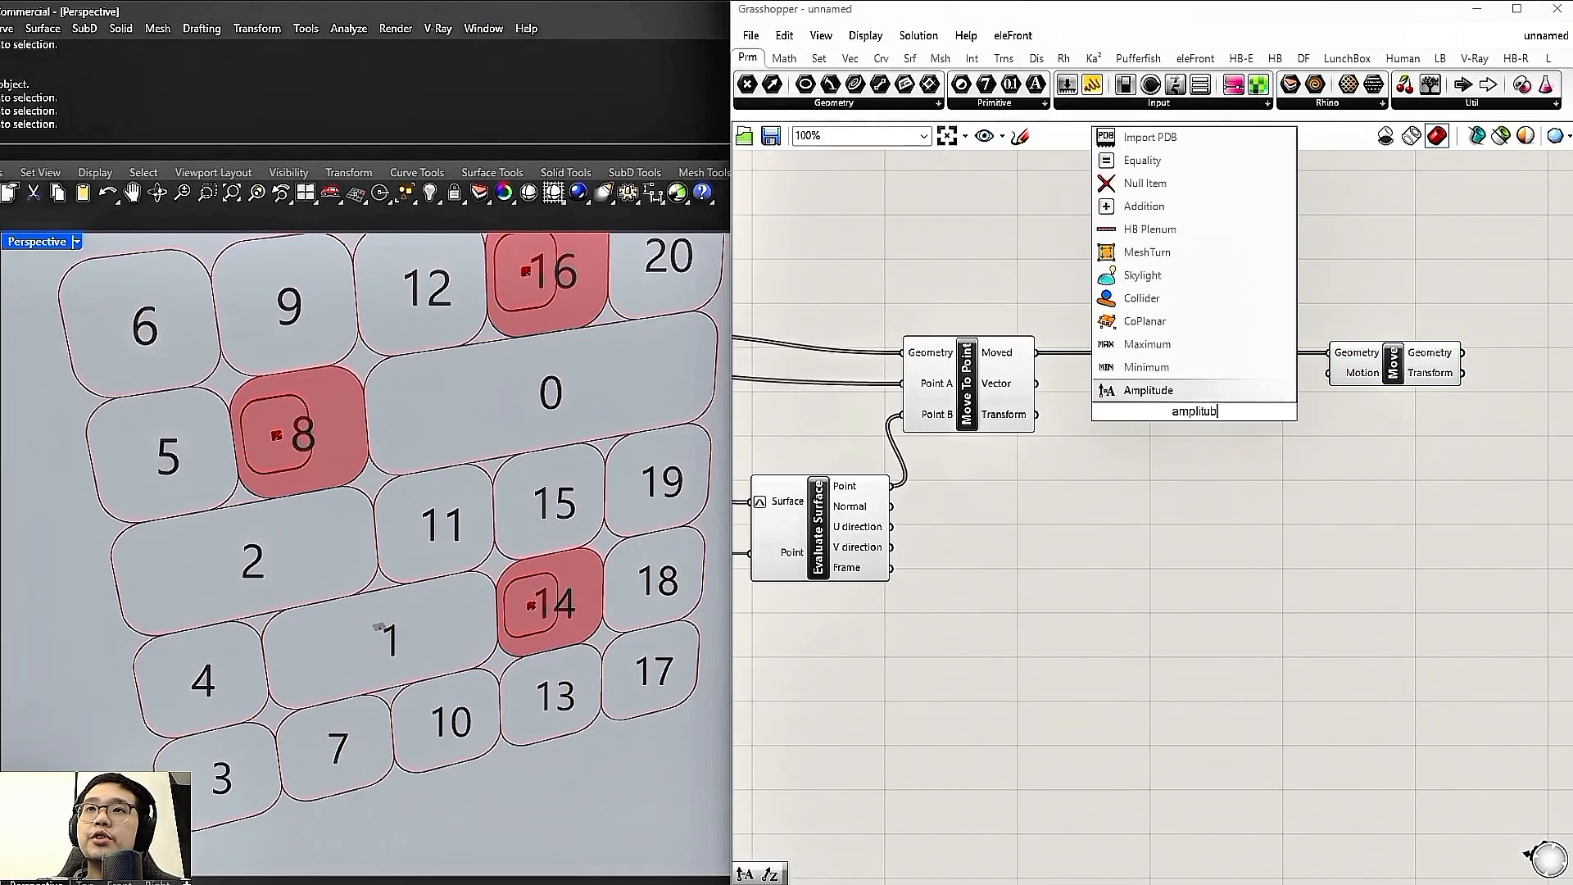
key(Return)
drag(1211, 412, 1267, 450)
drag(1393, 366, 1409, 367)
drag(1259, 450, 1303, 467)
Add a Unit X component and connect its unit vector to Amplitude's Vector input
click(1098, 555)
double_click(1098, 554)
text(x)
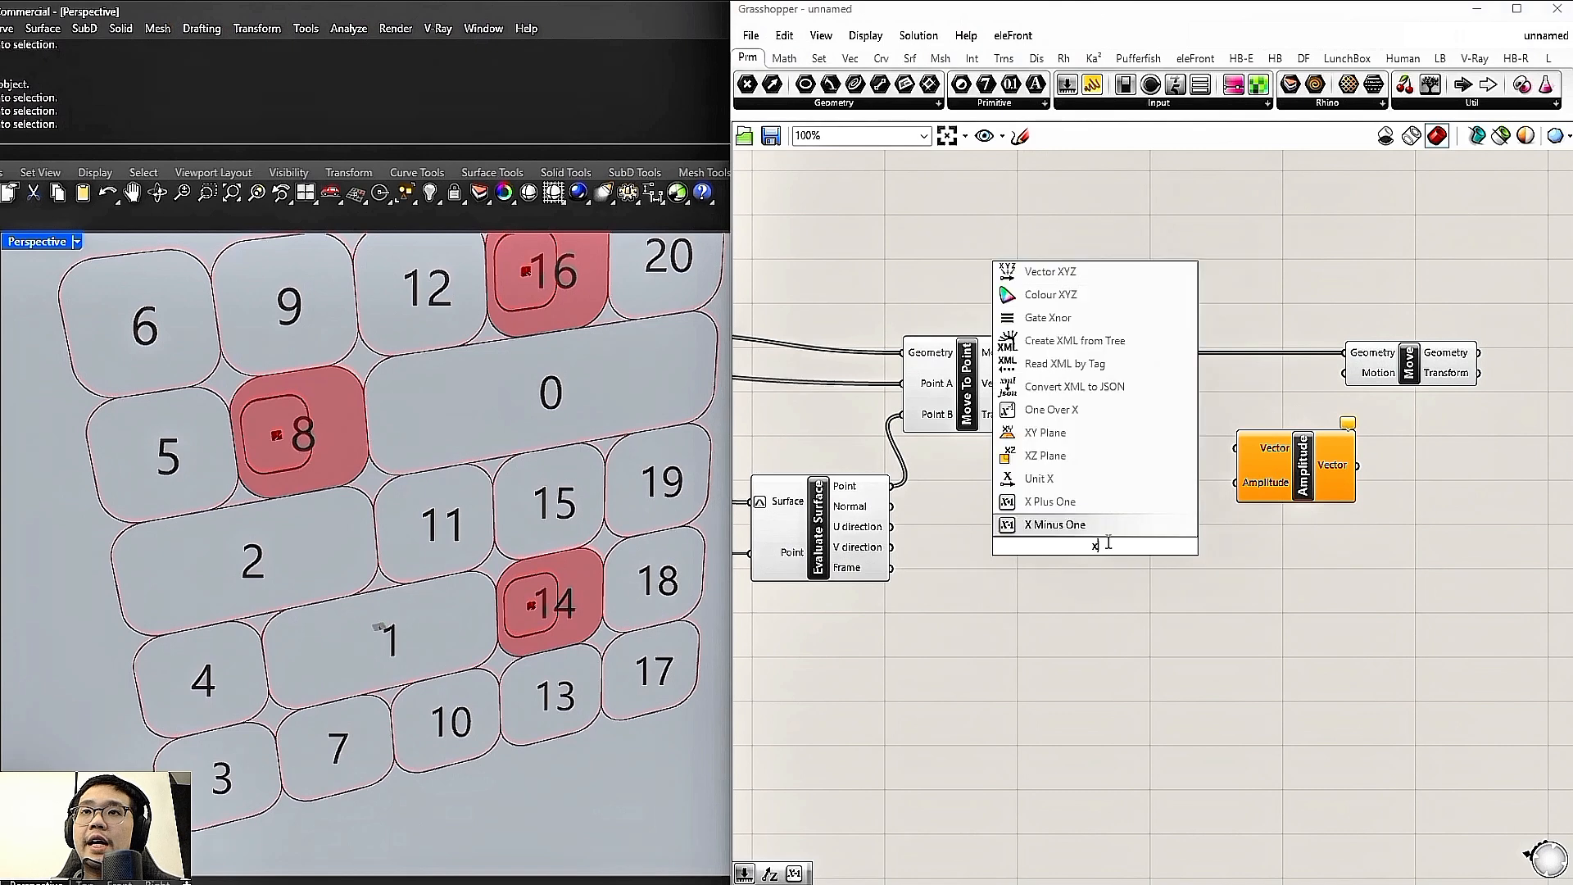
click(1086, 484)
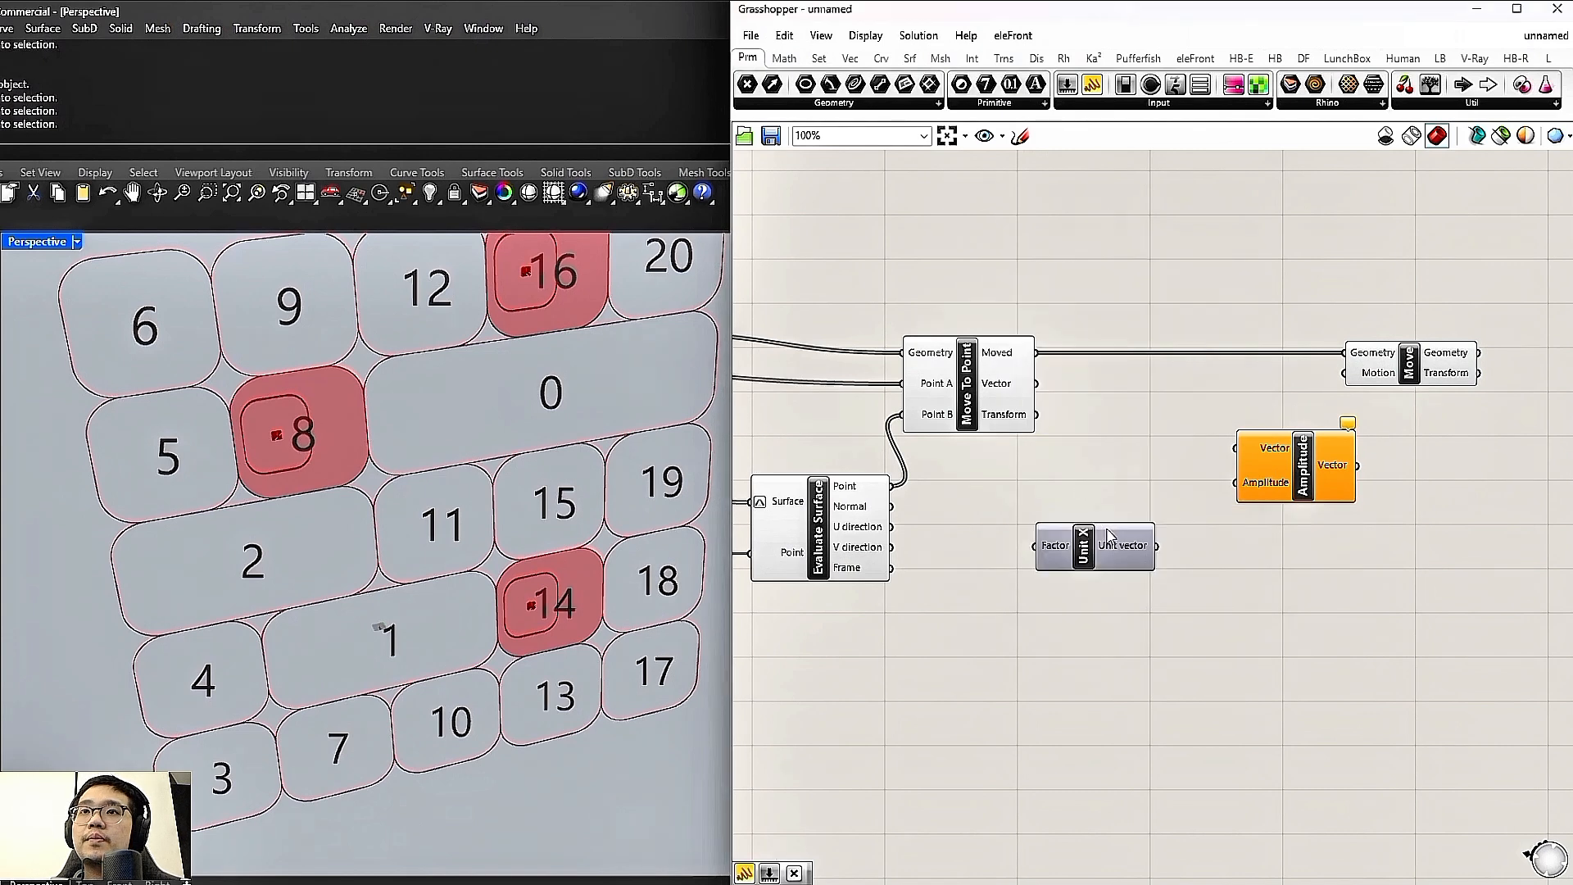
drag(1175, 508, 1236, 449)
drag(1282, 468, 1308, 481)
drag(1078, 562, 1145, 477)
Add a number slider with value 500, connect it to Amplitude's Amplitude input, and align the three components
double_click(1106, 521)
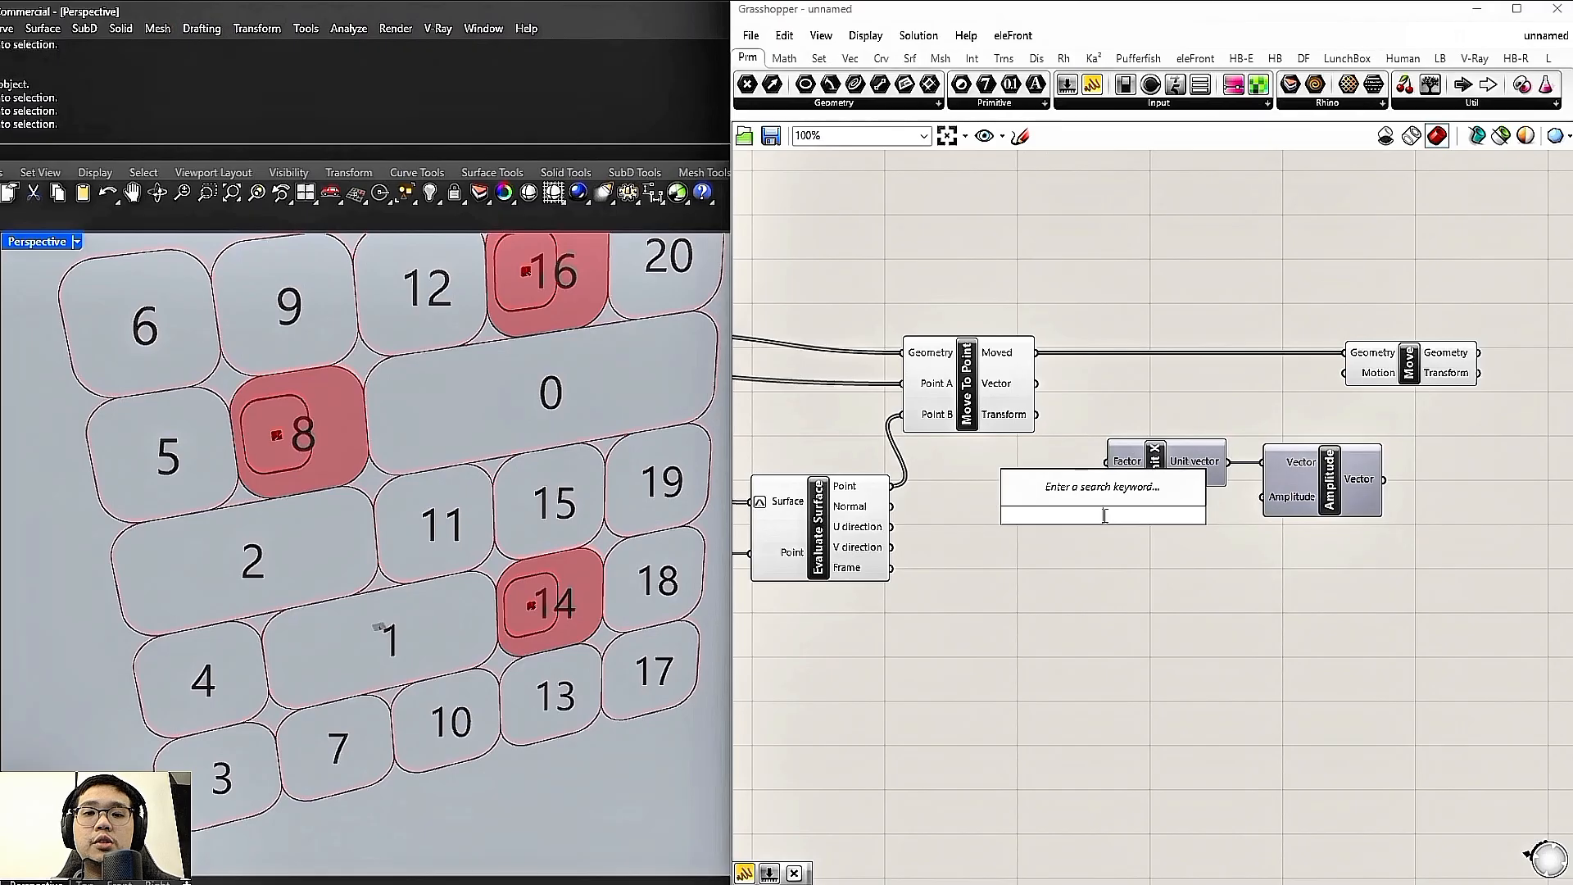
text(500)
key(Return)
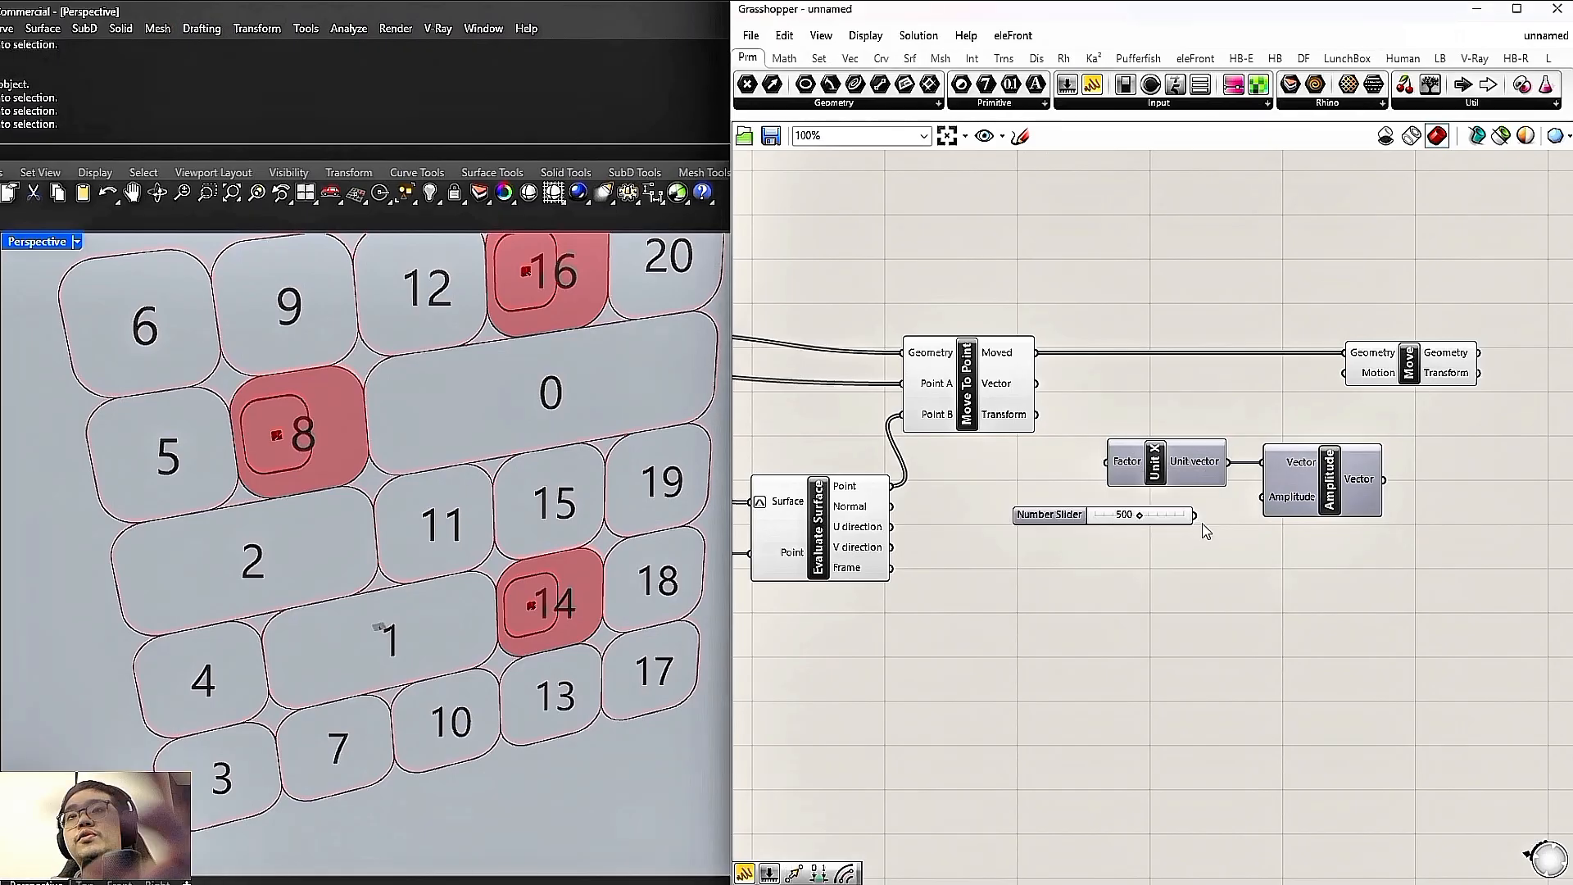
drag(1186, 517, 1220, 506)
drag(1408, 576, 1180, 472)
drag(1181, 473, 1205, 496)
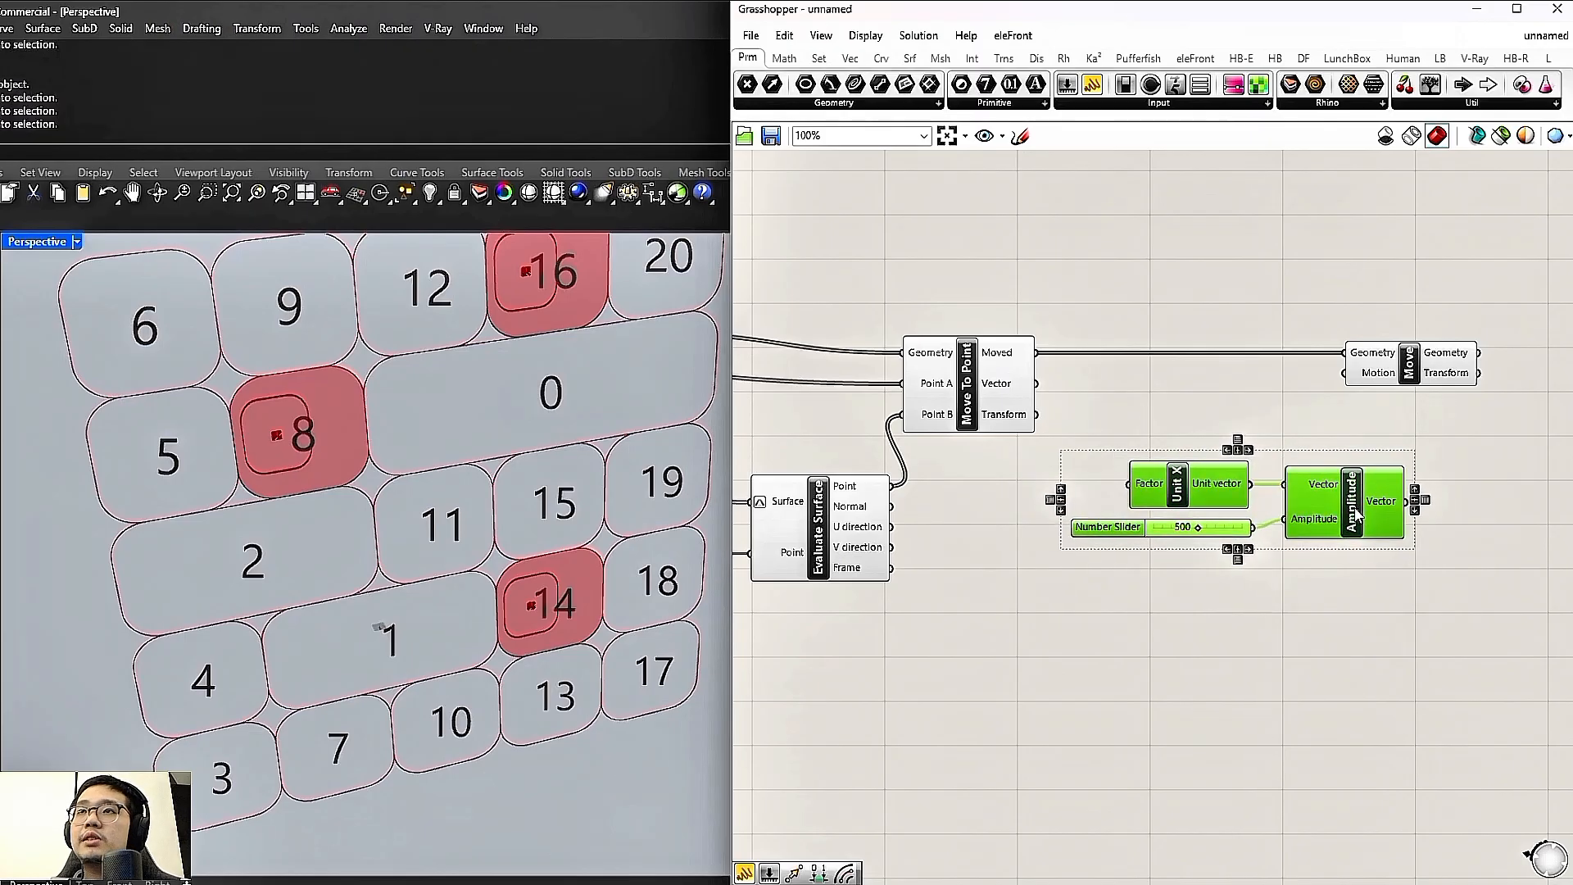
Connect Amplitude's vector to the Move component's Motion input and position the vector components beneath the geometry wire
right_drag(1425, 426, 1268, 425)
drag(1289, 362, 1398, 369)
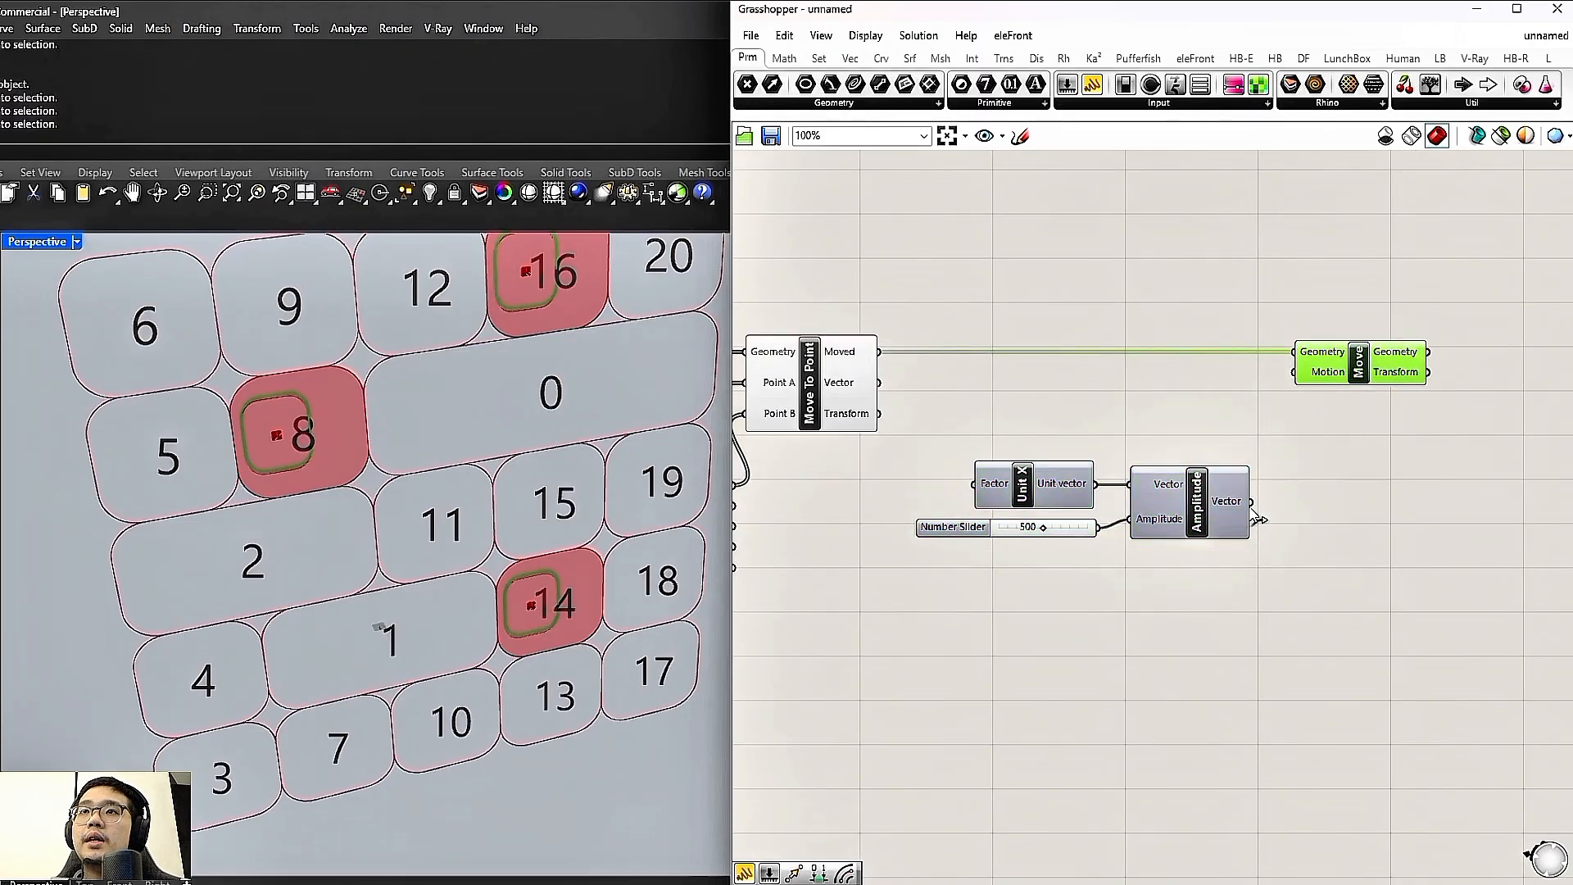
drag(1300, 379, 1301, 378)
right_click(1325, 412)
click(1341, 421)
mouse_move(656, 484)
right_down()
mouse_move(510, 434)
mouse_move(623, 606)
mouse_move(641, 602)
mouse_move(591, 526)
mouse_move(650, 509)
right_up()
drag(1209, 589, 1041, 492)
drag(1039, 491, 1033, 461)
drag(1182, 486, 1176, 482)
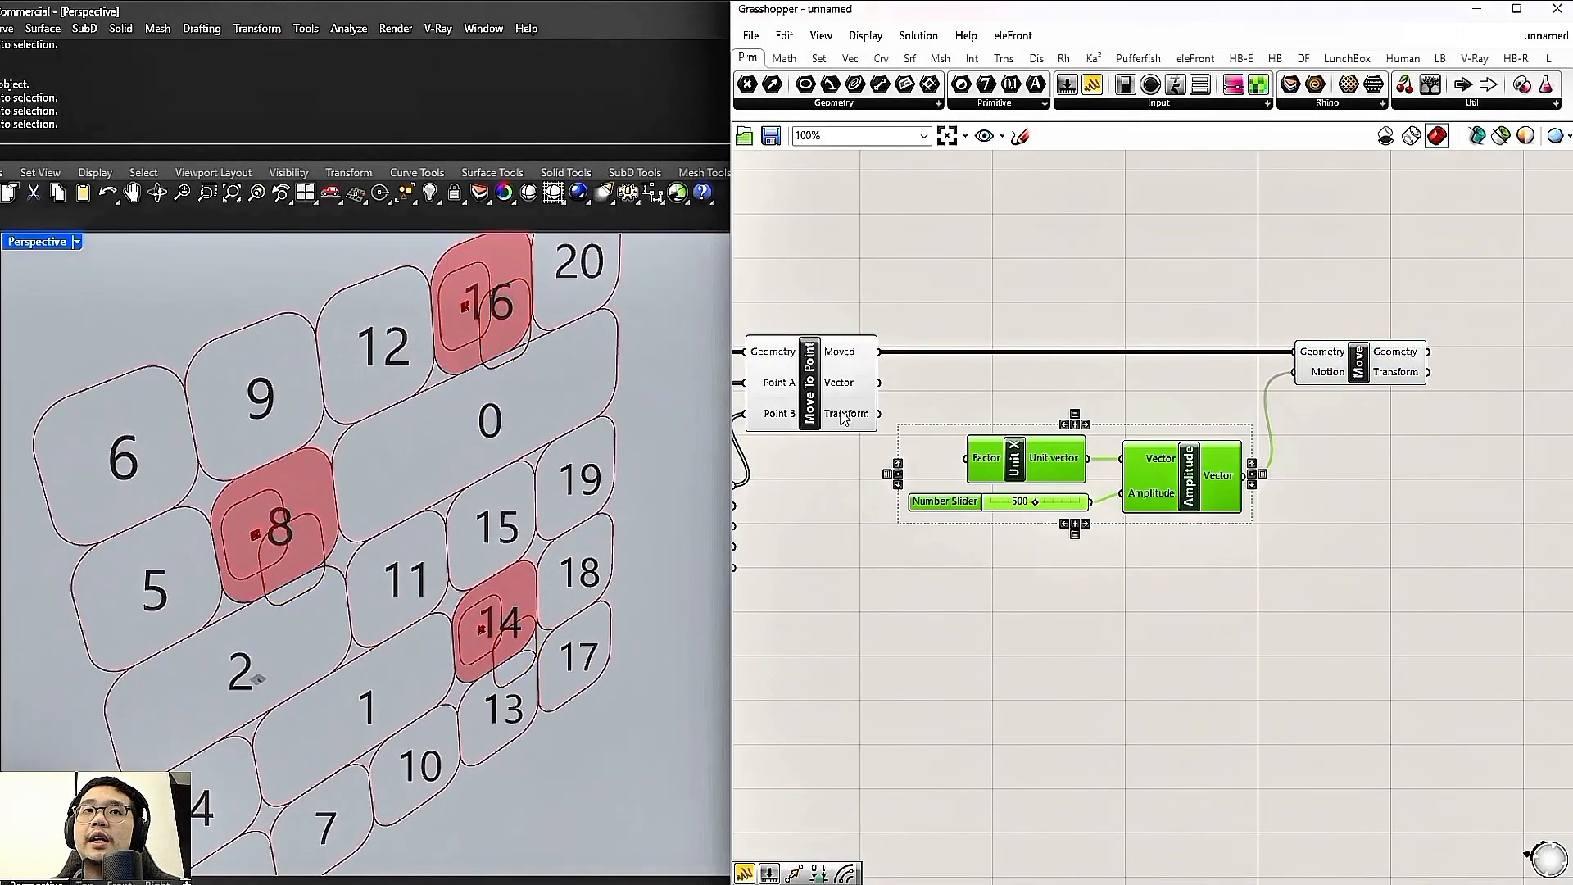
Turn off the preview of the Move To Point component
click(803, 399)
right_drag(922, 433, 1055, 440)
scroll(1061, 444, down, 2)
click(1261, 570)
click(994, 407)
middle_click(1022, 320)
click(1080, 348)
right_drag(1176, 325, 1097, 332)
right_drag(660, 483, 590, 486)
drag(1351, 491, 1237, 527)
Add a Loft component after Move and place a Merge component between the two
double_click(1364, 464)
text(loft)
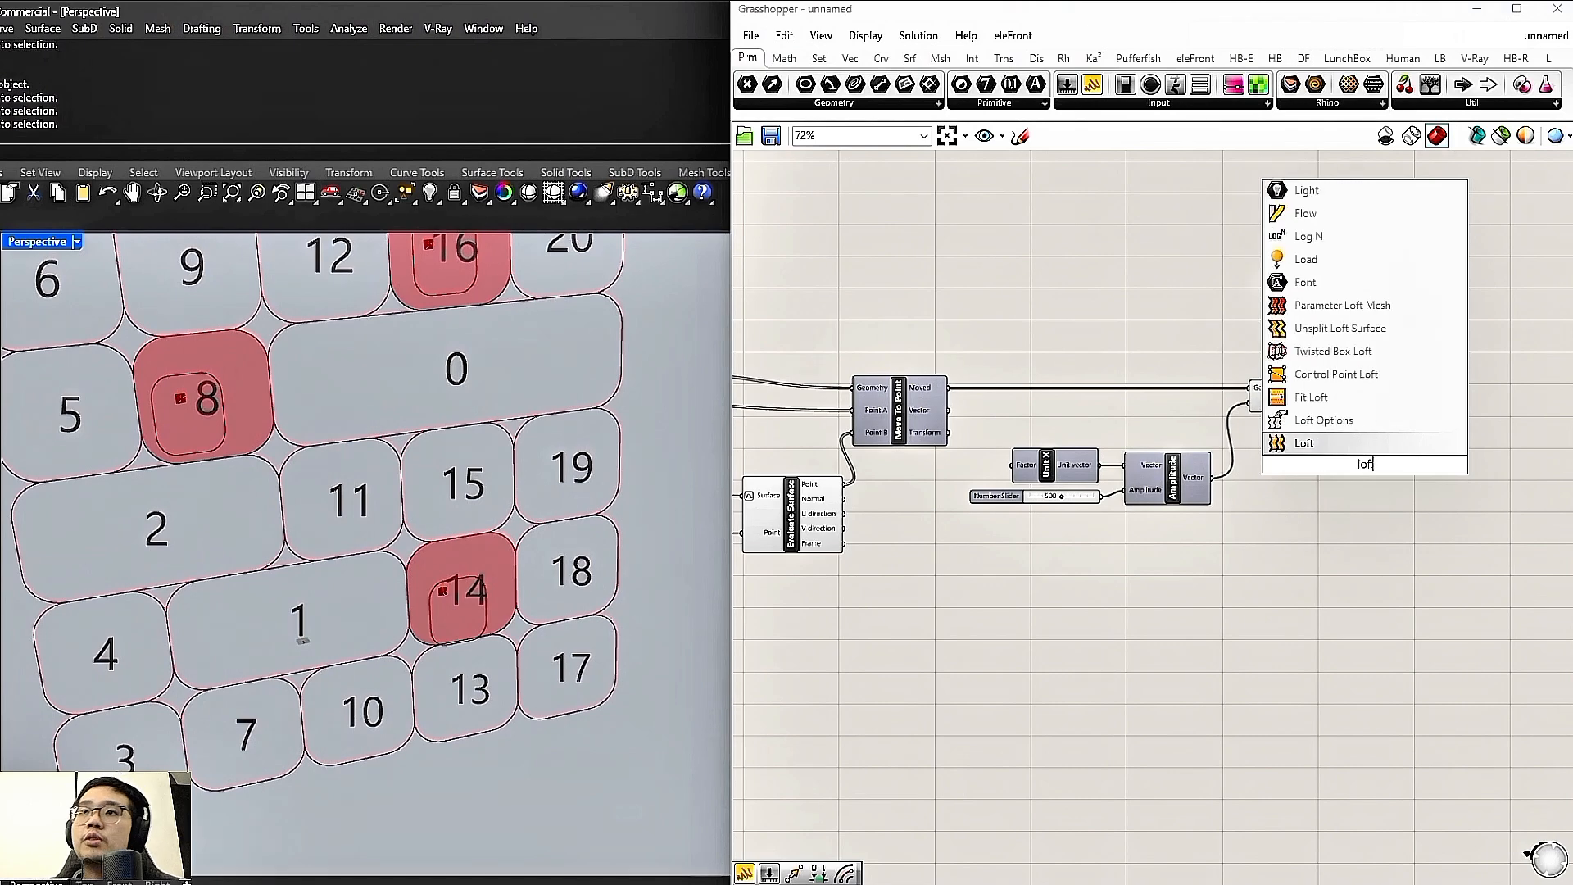
click(1310, 443)
double_click(1330, 443)
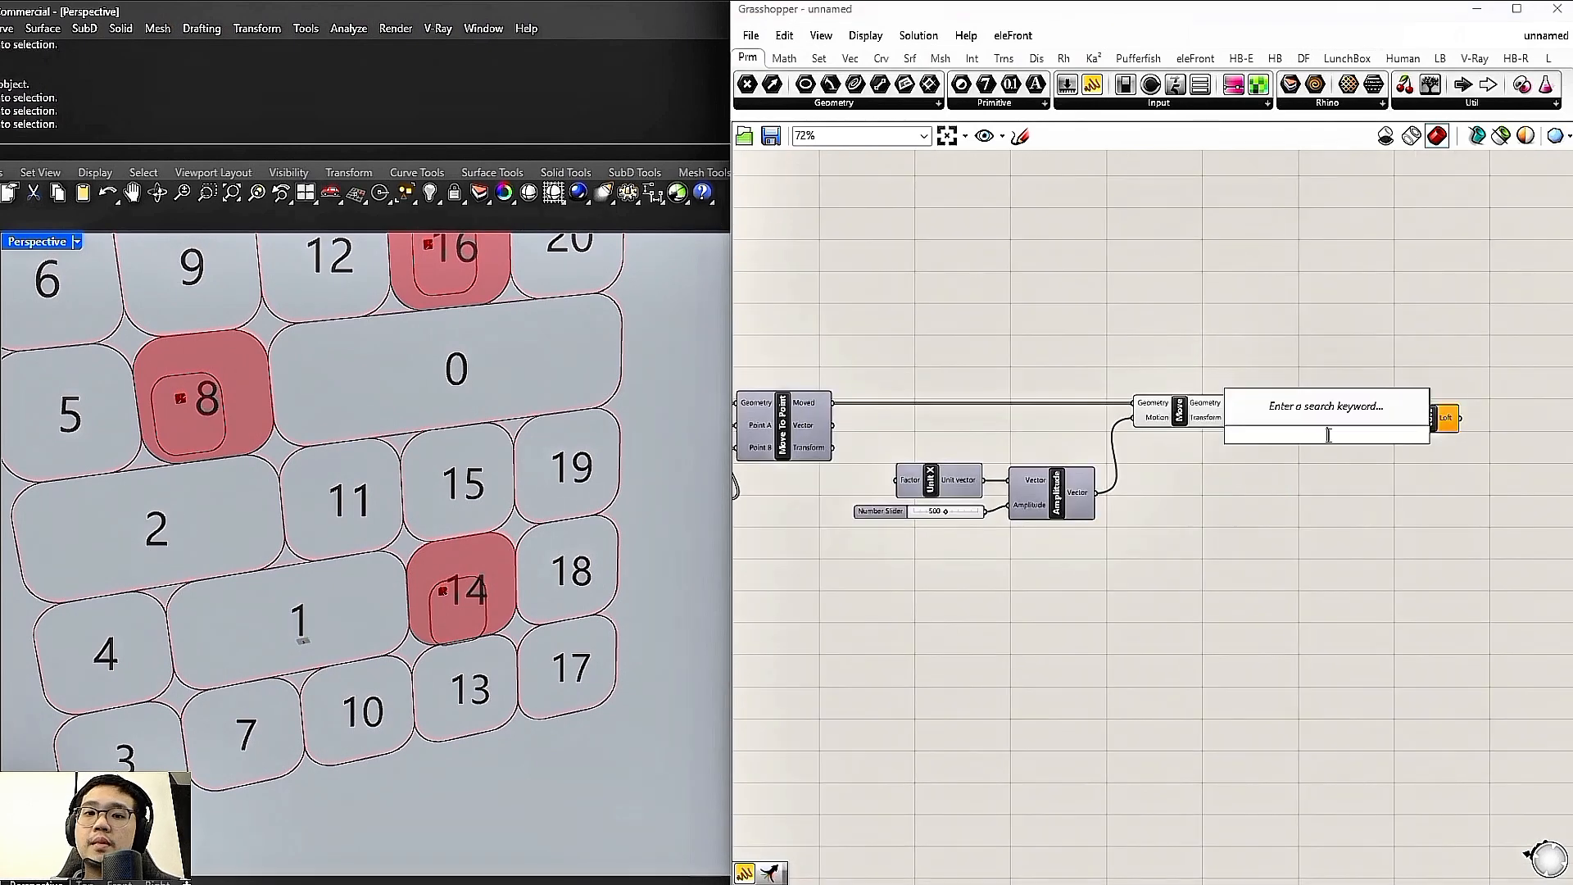
text(merge)
click(1305, 380)
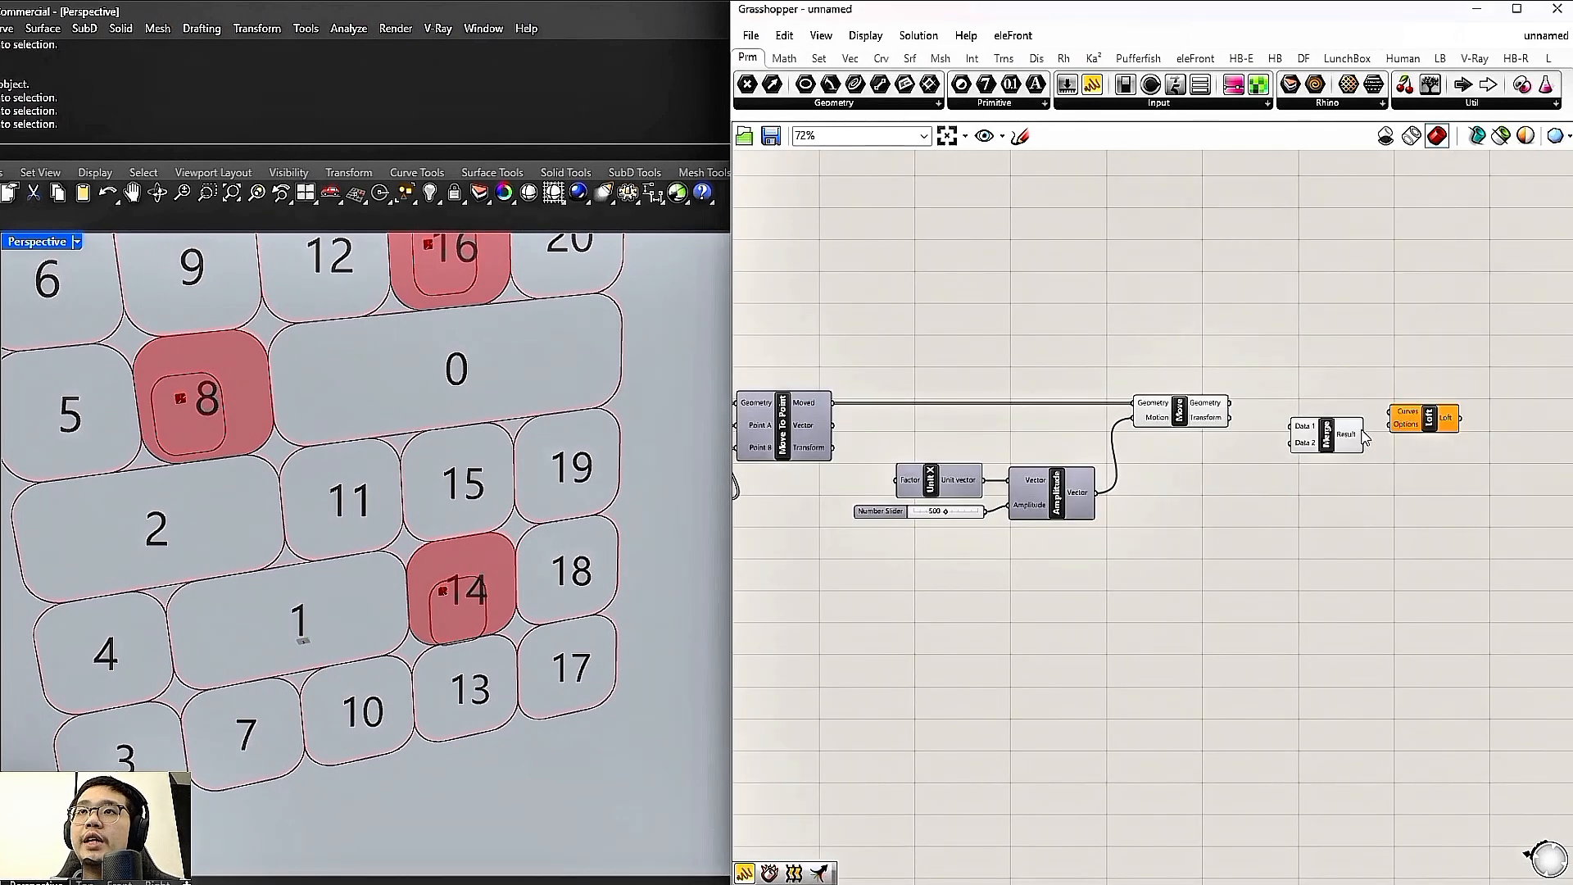
drag(1326, 430, 1329, 422)
Connect List Item's output to Merge's first input and Move's geometry to the second, and position Merge above Move's row
right_drag(1094, 420, 1239, 412)
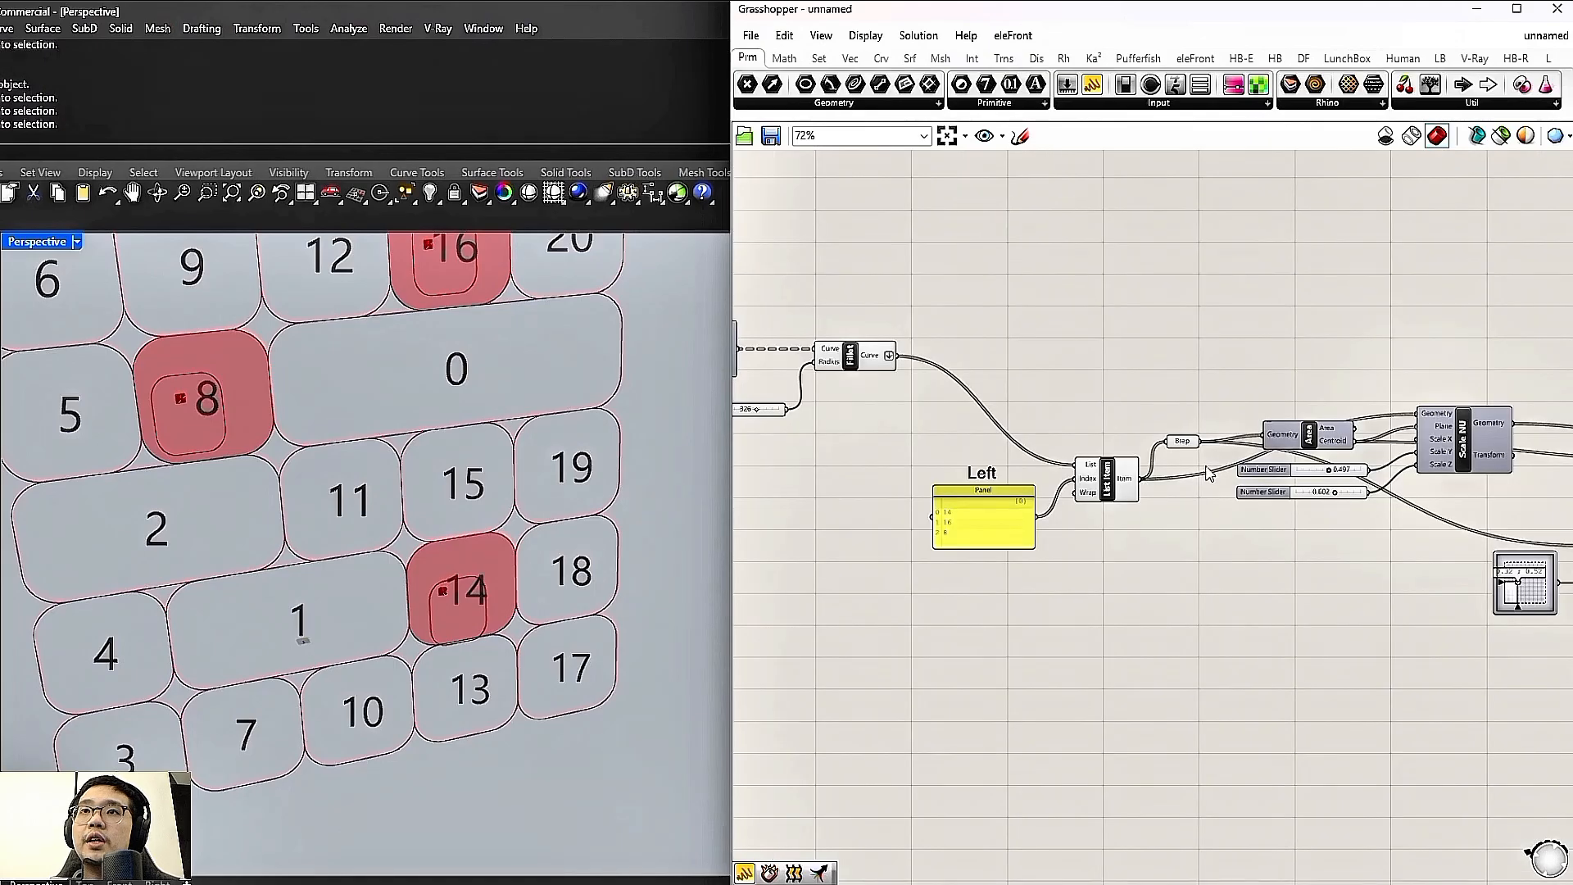
scroll(1206, 474, up, 2)
click(1098, 490)
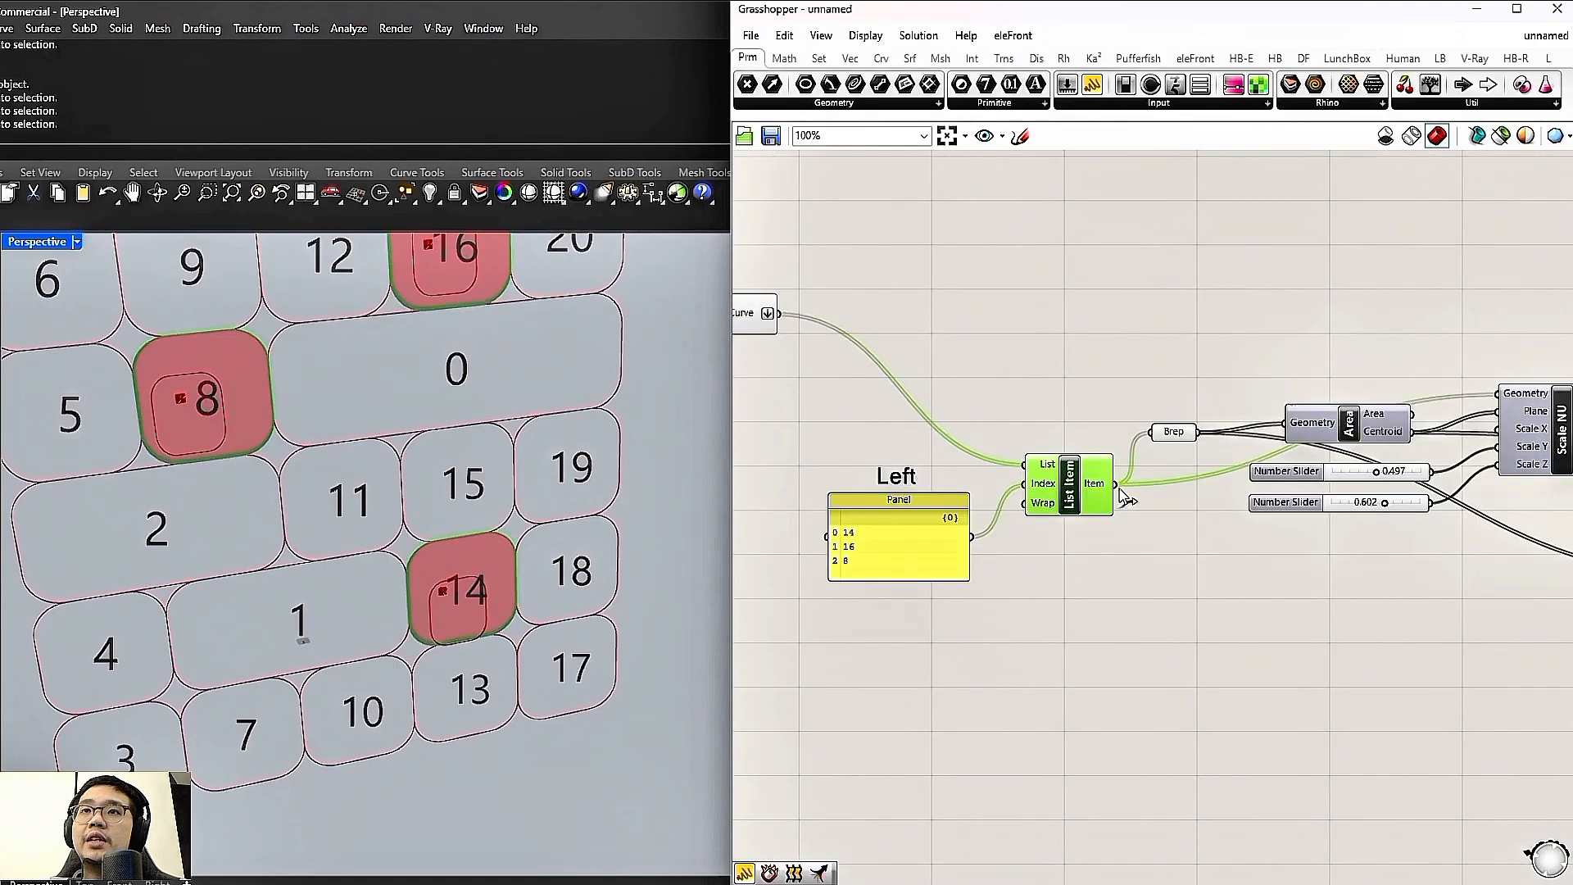
scroll(1124, 495, down, 5)
scroll(1271, 447, up, 4)
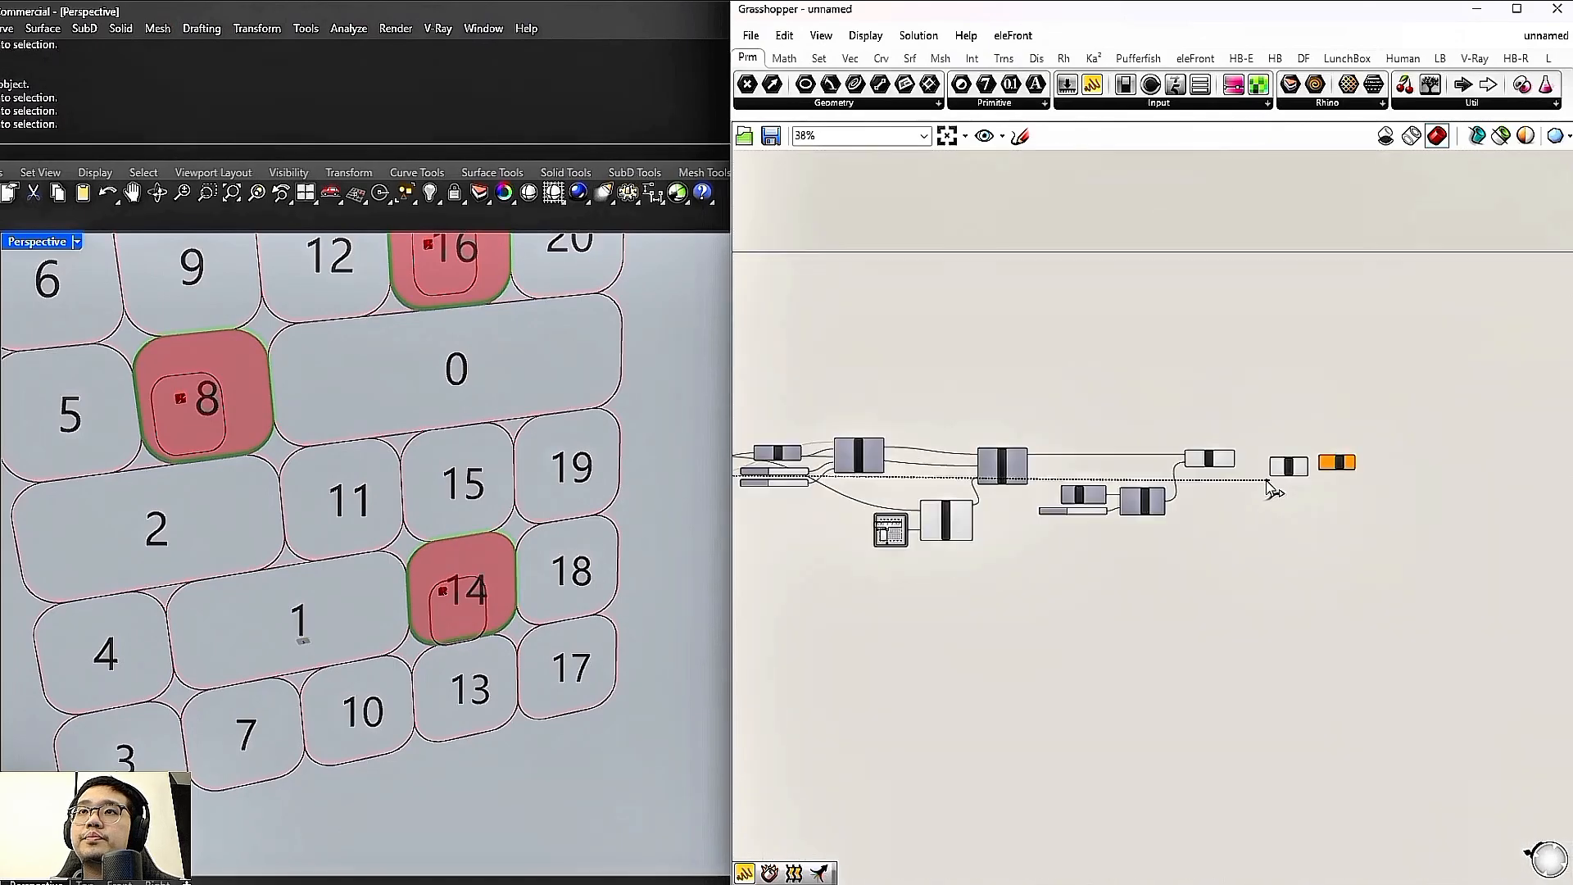
scroll(1237, 462, up, 2)
drag(1317, 455, 1262, 373)
right_drag(1381, 388, 1337, 399)
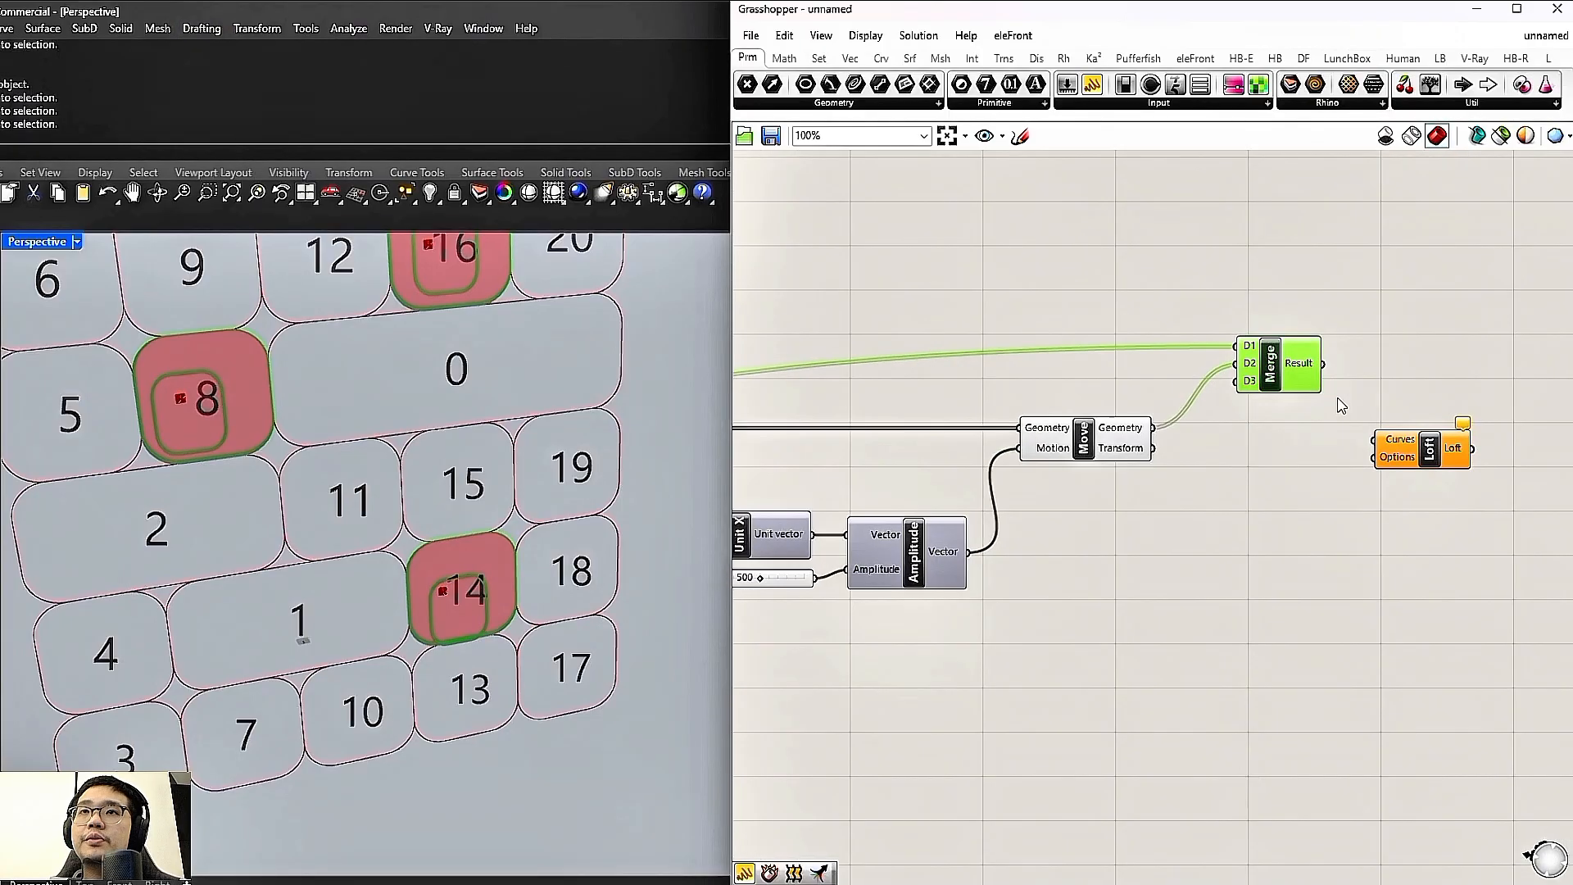
Bring Loft closer to Merge and connect Merge's Result to Loft's Curves input
drag(1427, 449, 1391, 397)
click(1315, 380)
click(1444, 415)
Add a Panel beneath Loft that lists Merge's Result, line Loft up with Merge, and enlarge the panel
right_drag(1318, 459, 1188, 430)
double_click(1269, 476)
text(par)
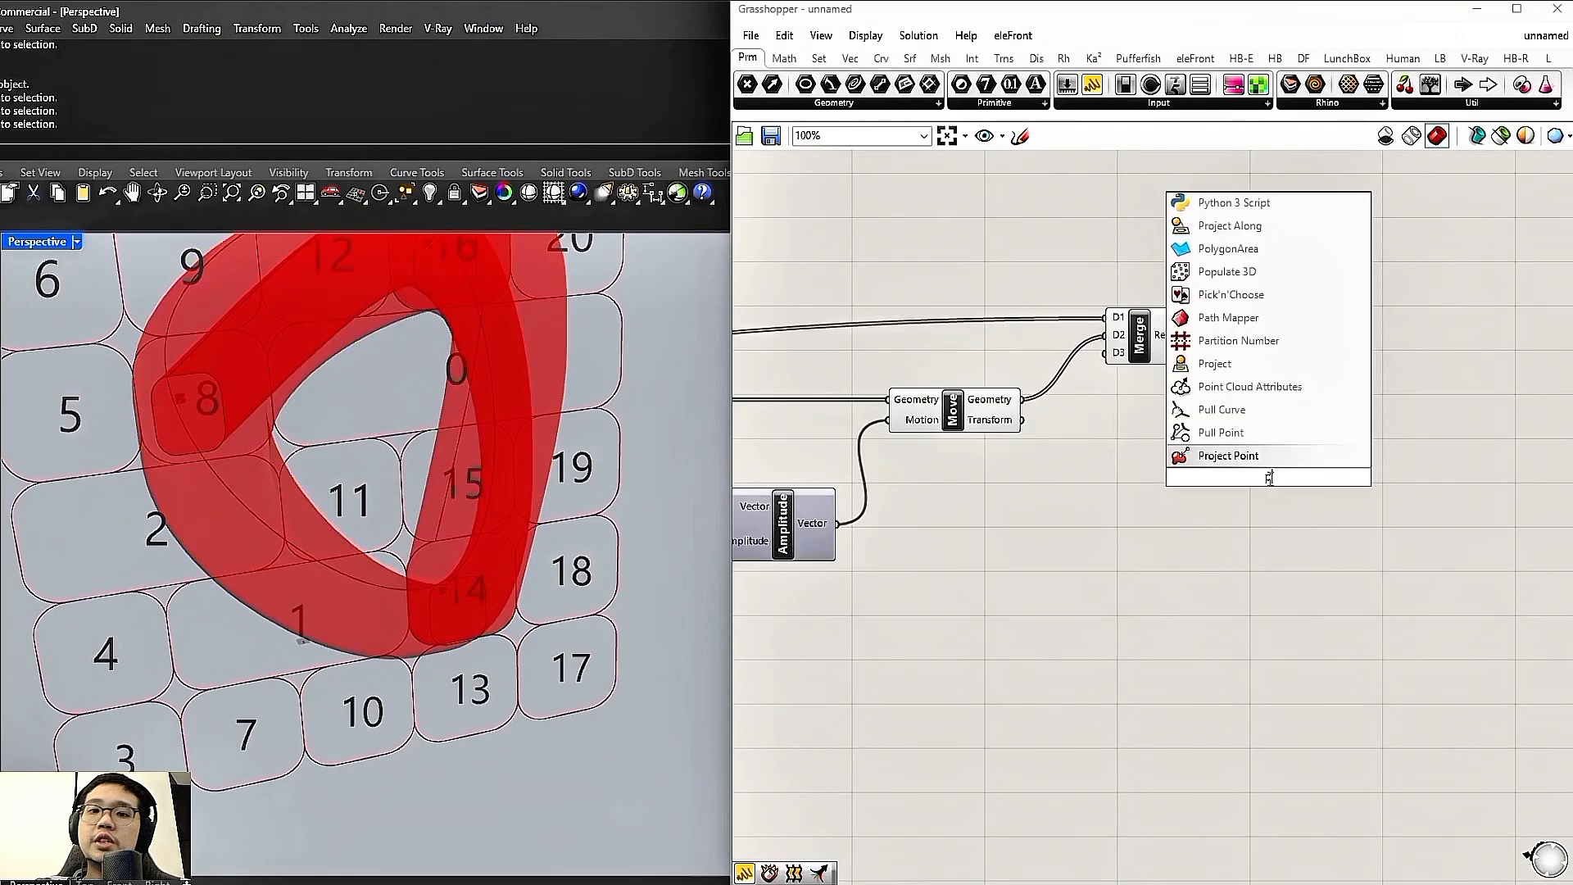
key(BackSpace)
key(BackSpace)
text(ane)
click(1211, 432)
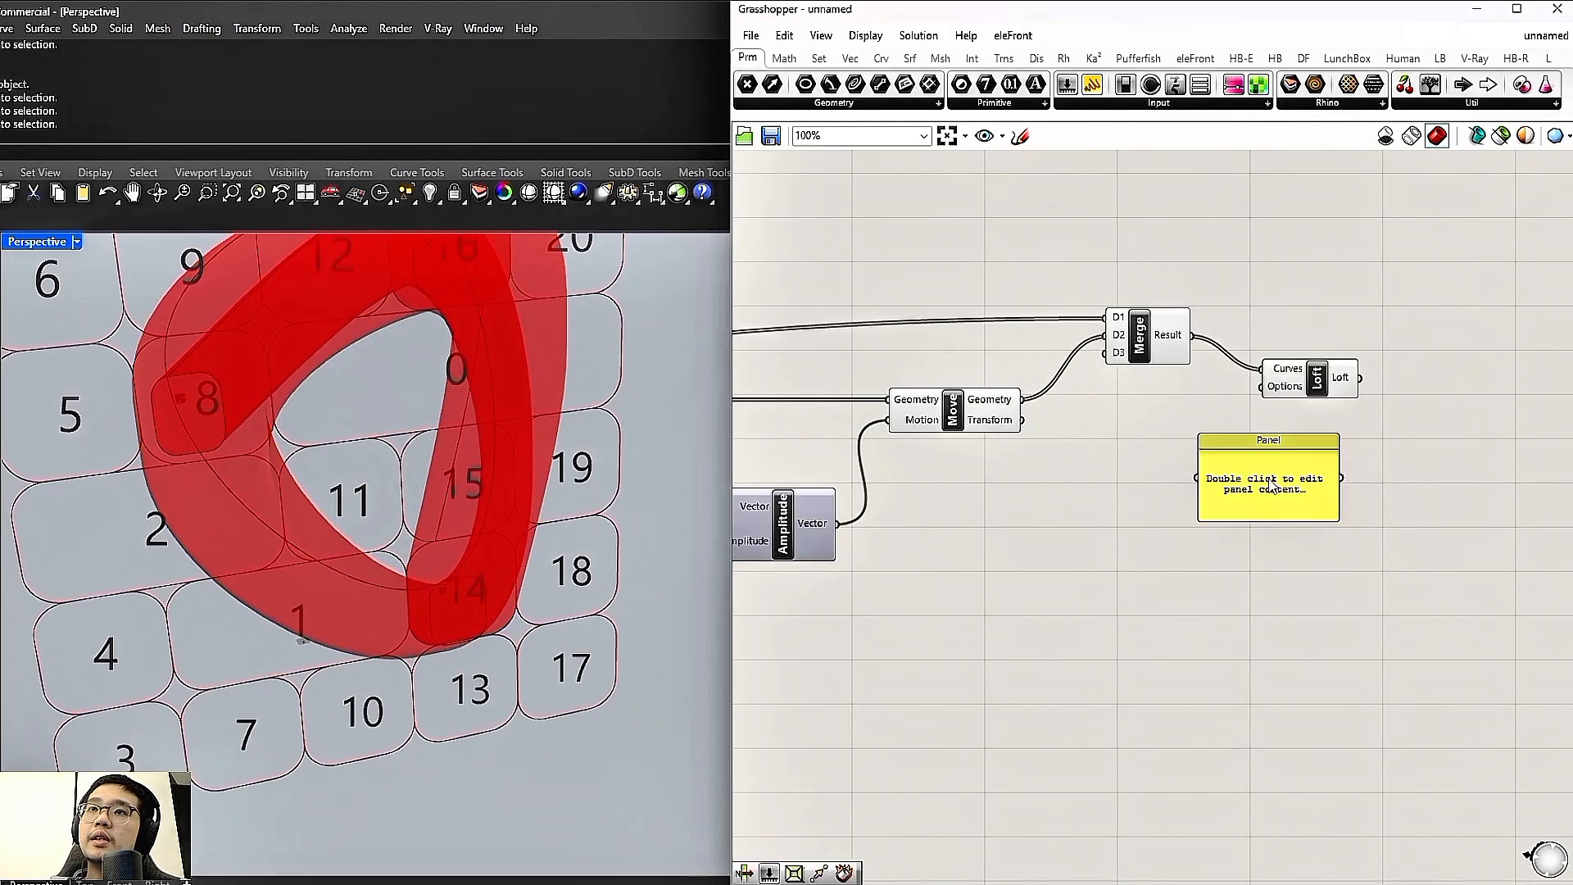
drag(1197, 340, 1260, 563)
drag(1264, 472, 1301, 494)
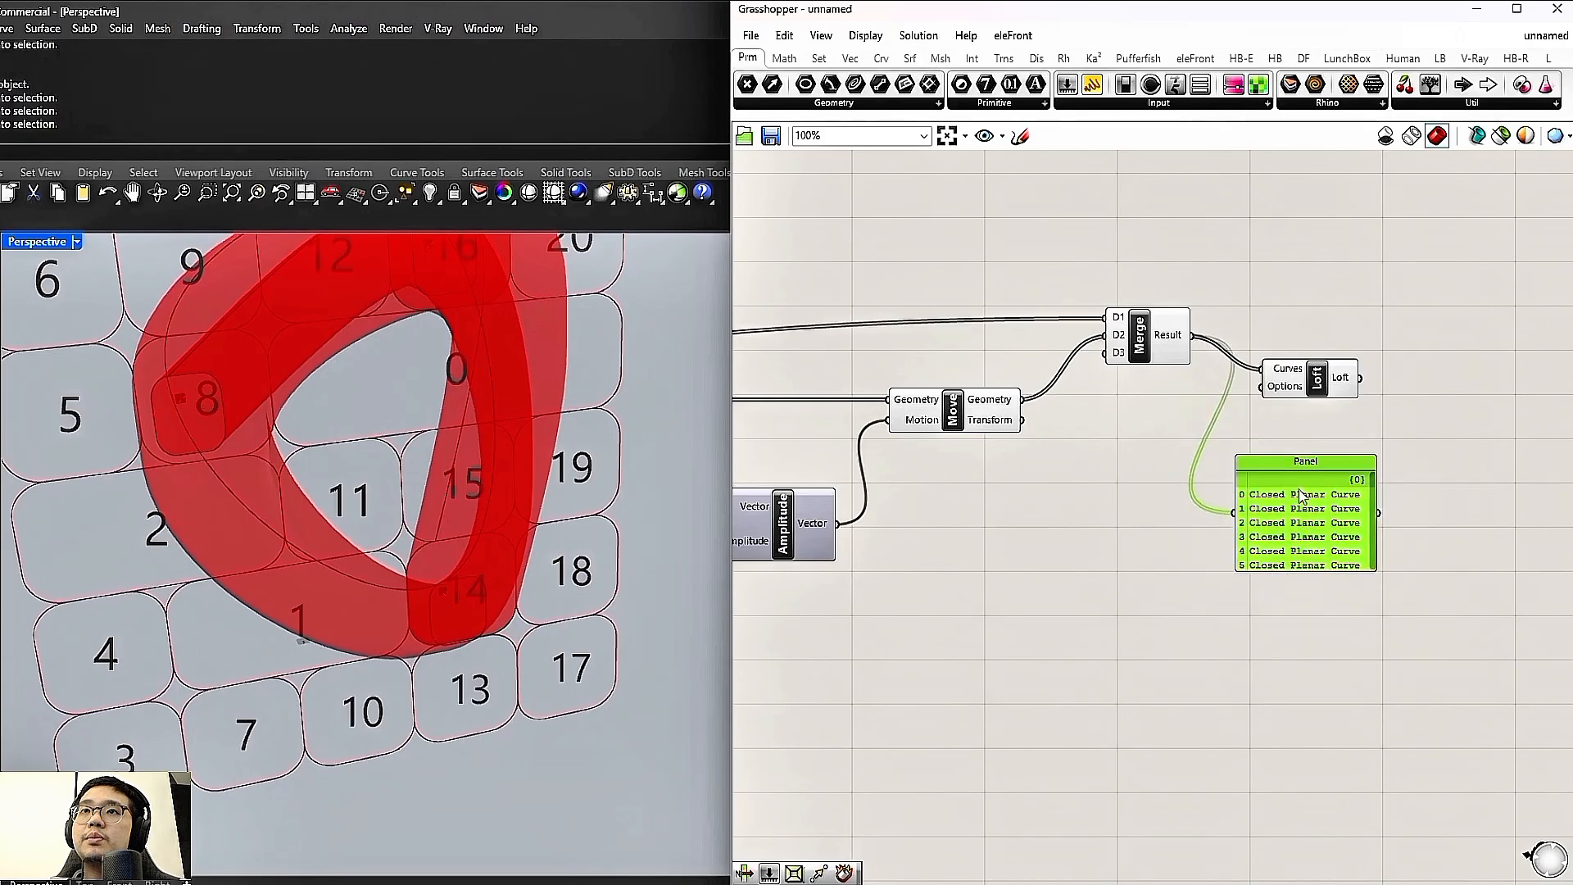
drag(1294, 375, 1327, 326)
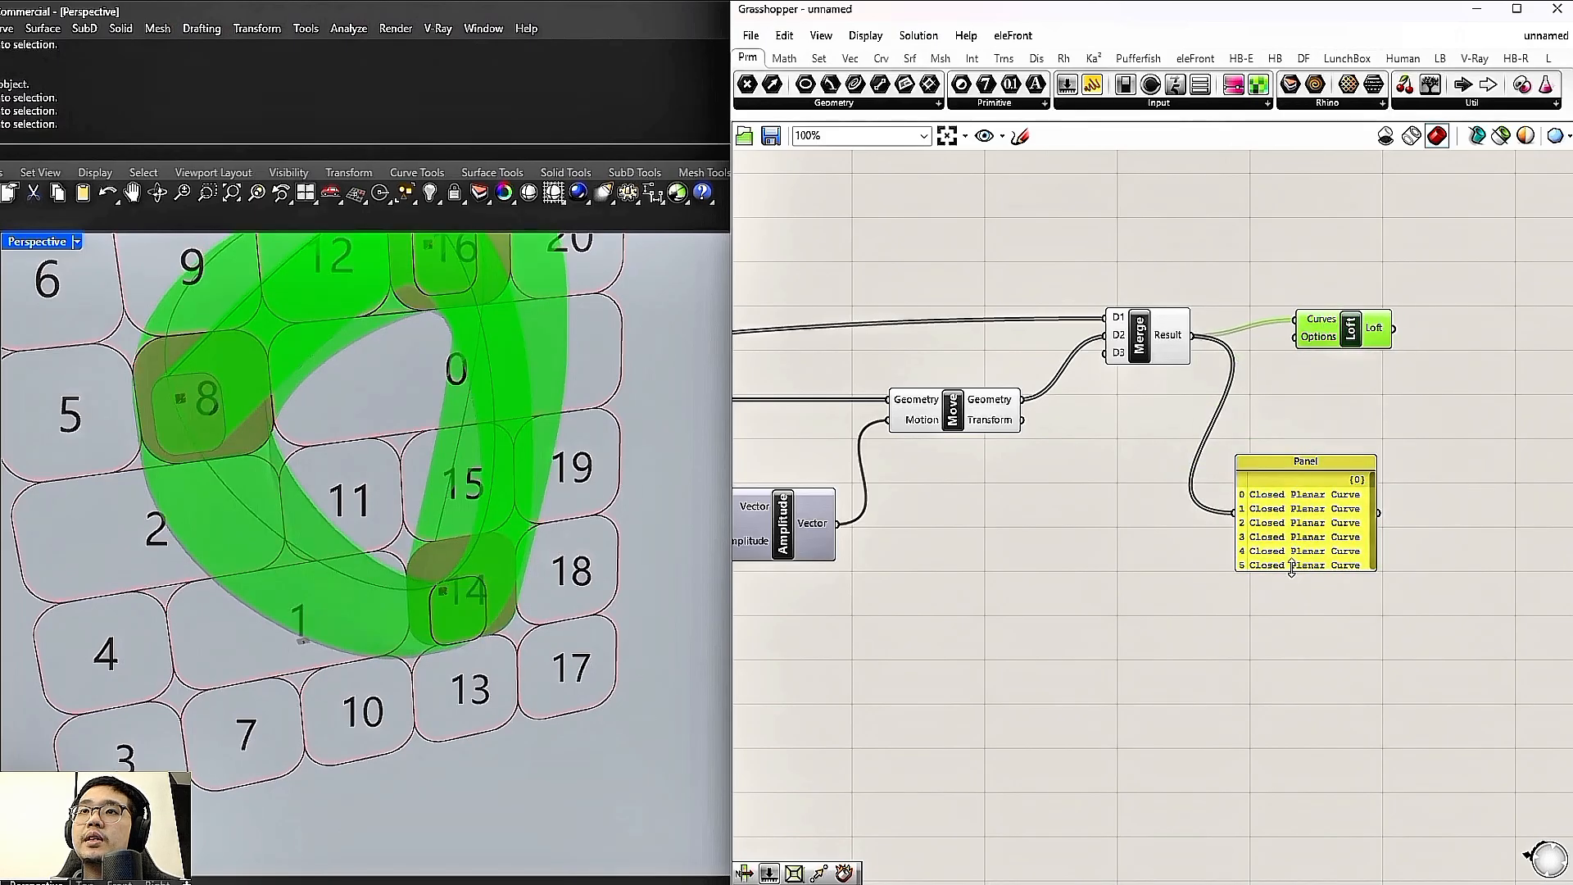
drag(1292, 571, 1292, 610)
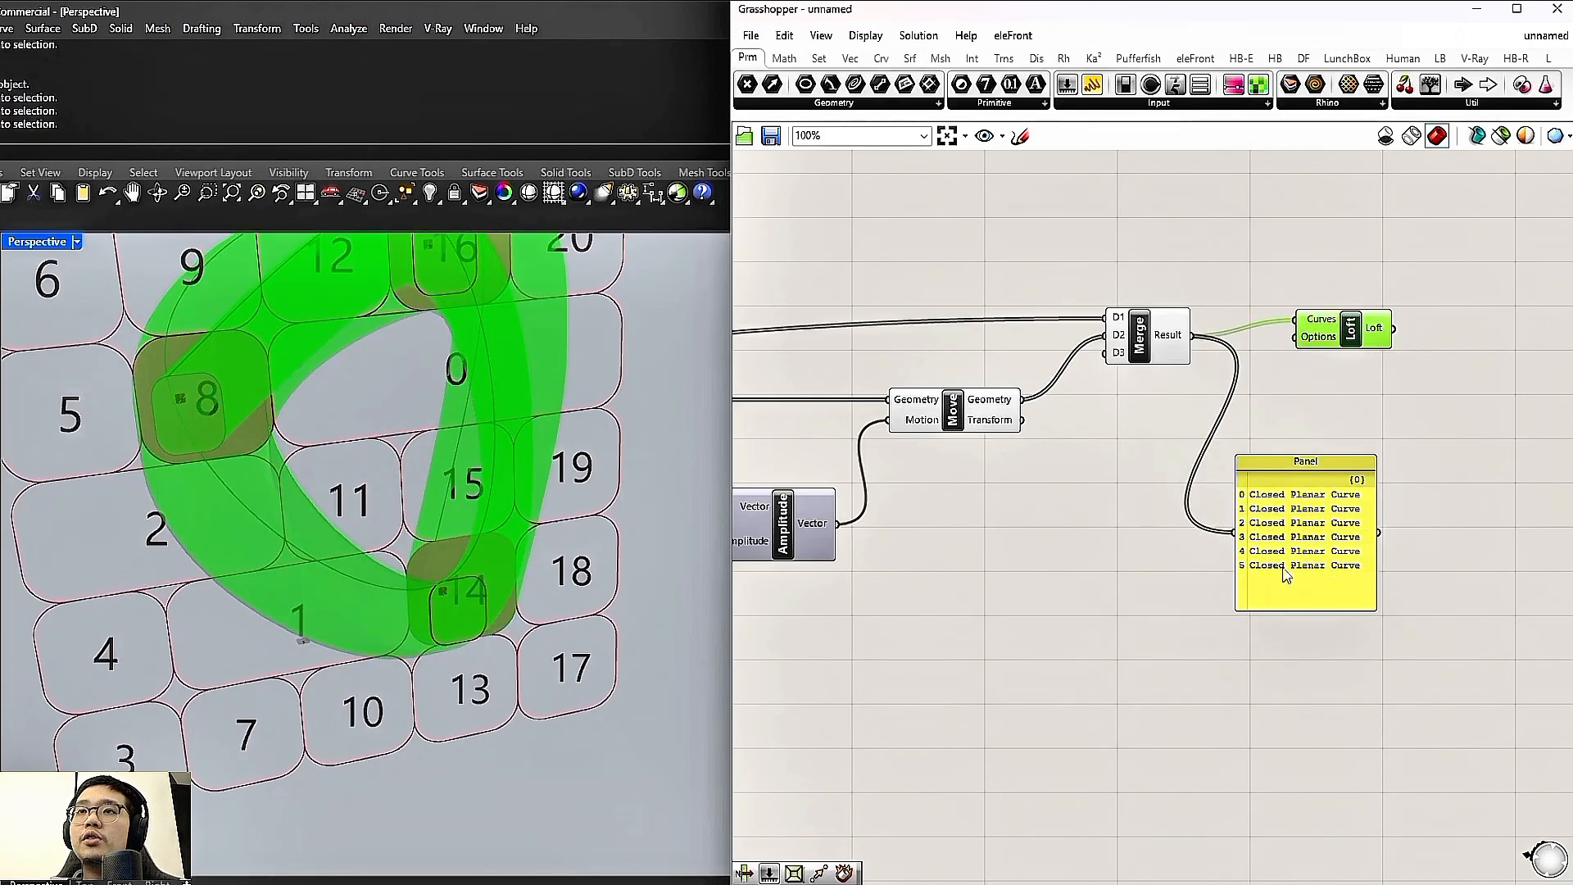
Graft Merge's D1 and D2 inputs and resize the panel to fit the full list of branches
right_click(1118, 318)
click(1155, 471)
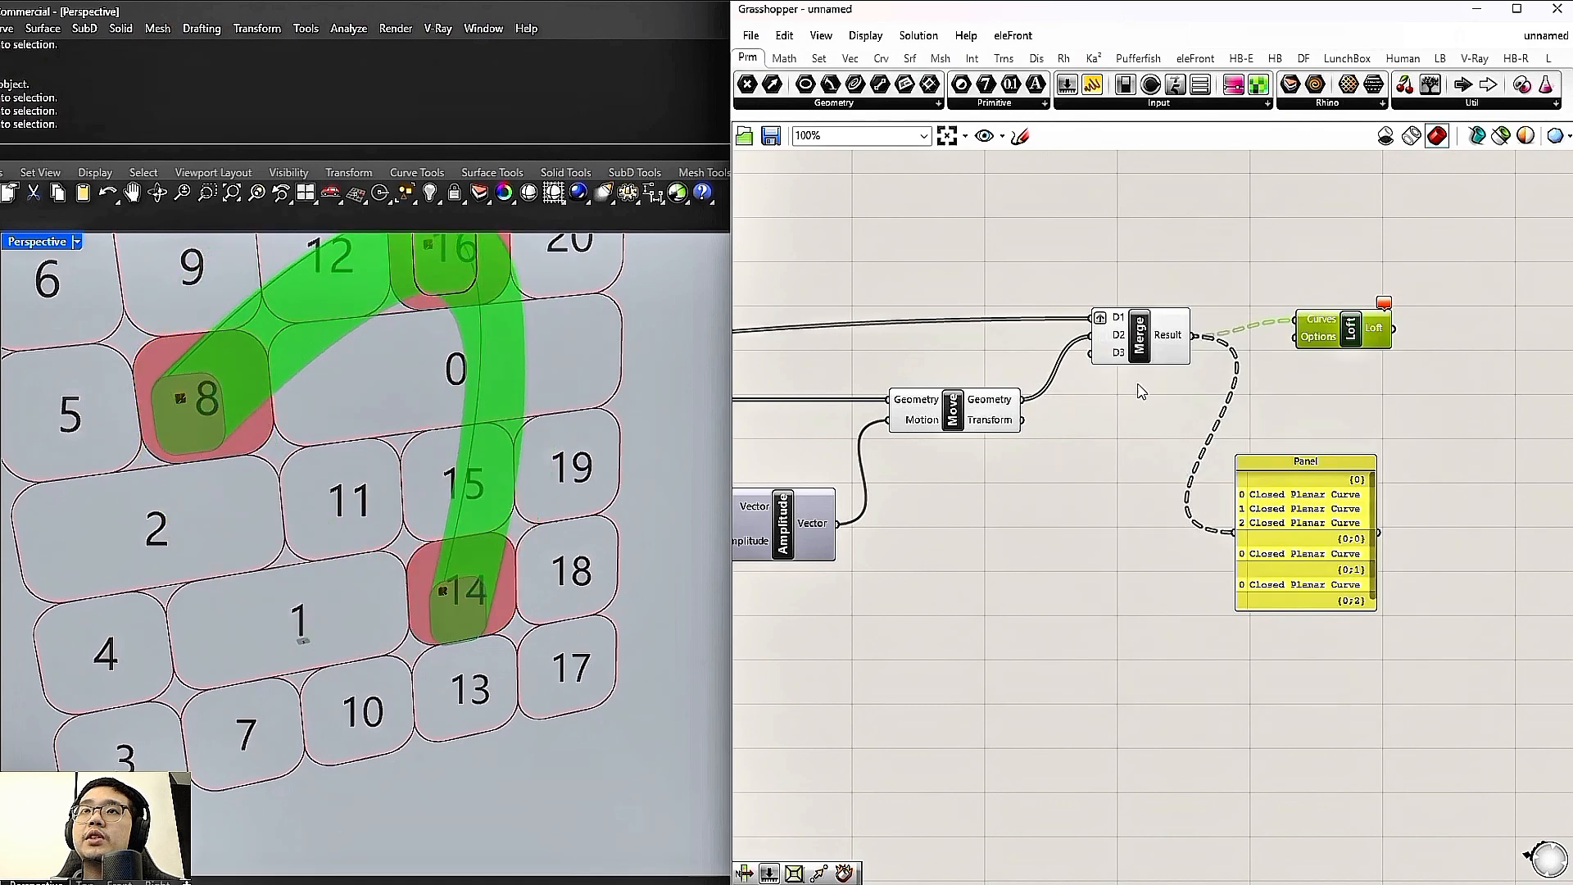
right_click(1115, 336)
click(1167, 489)
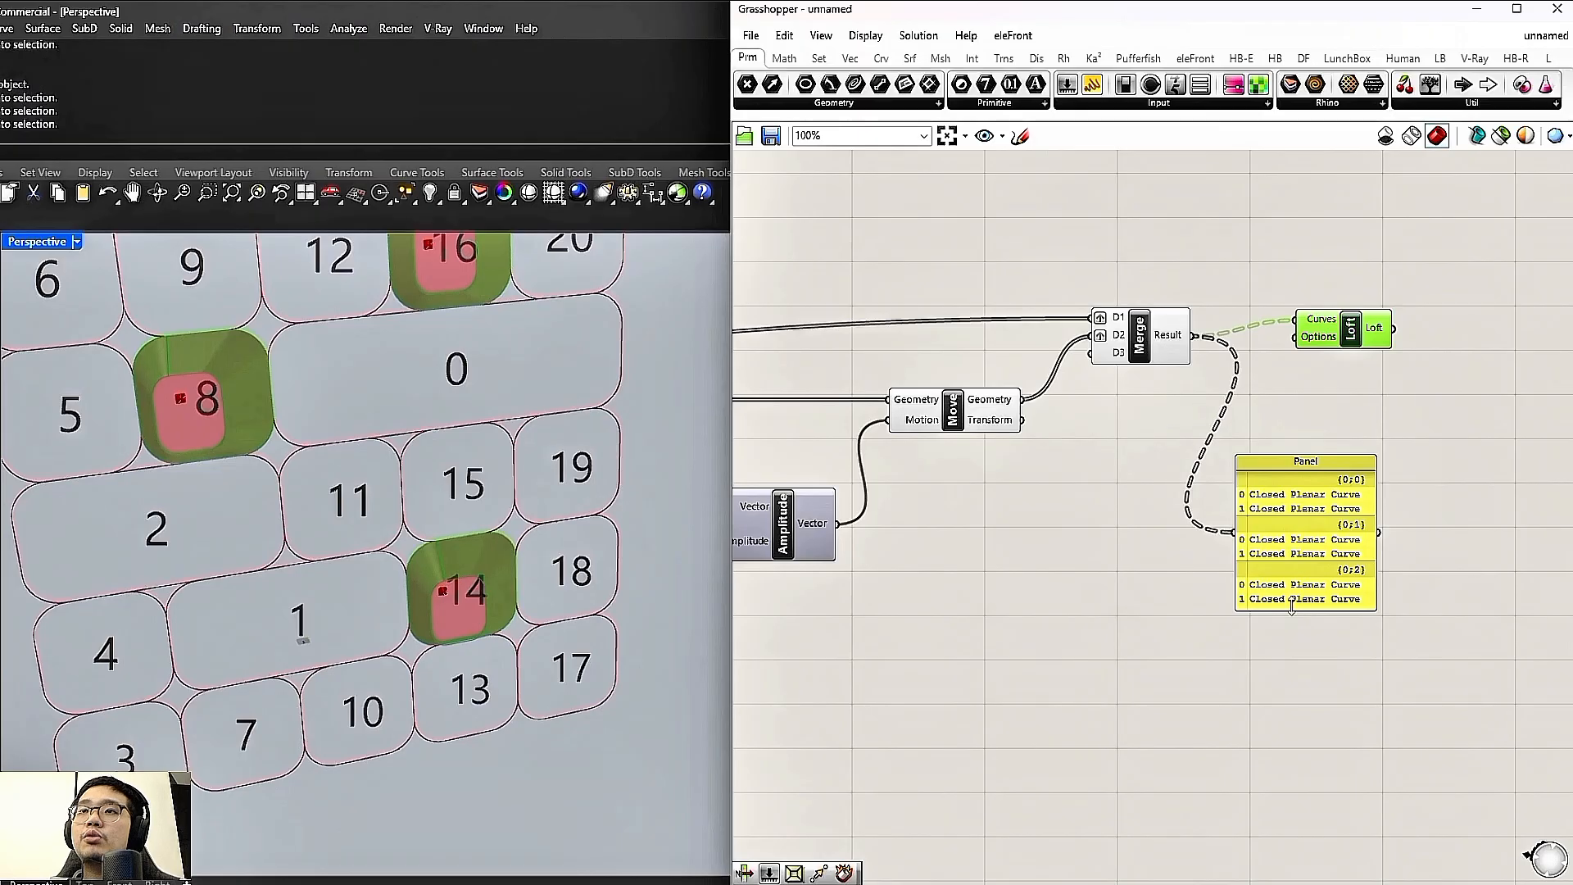
drag(1292, 609, 1292, 655)
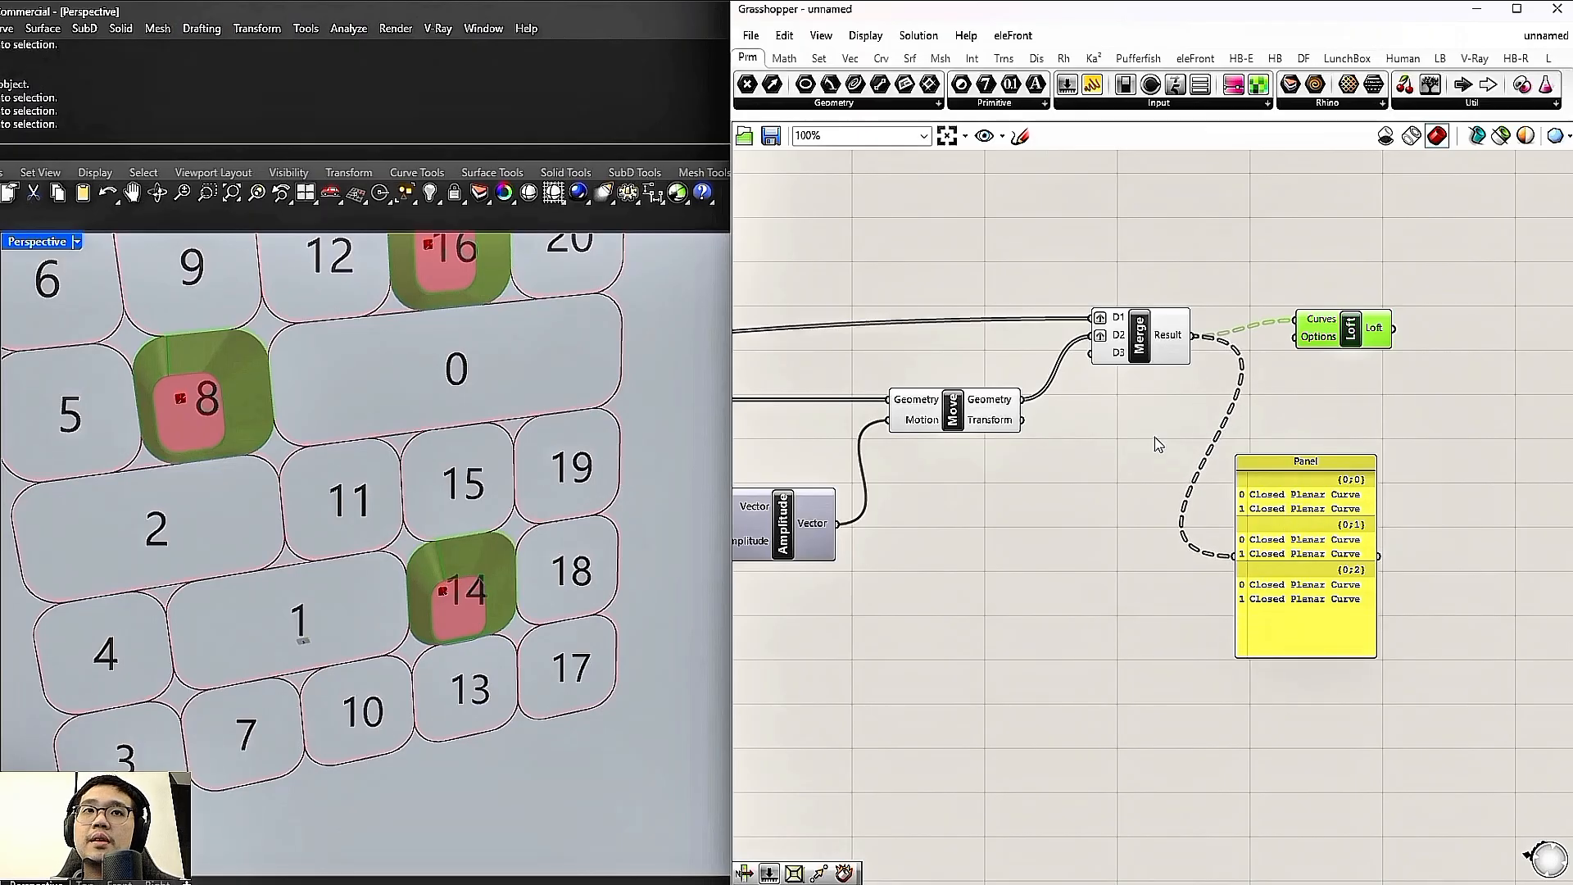
right_drag(1158, 444, 1151, 479)
drag(1305, 689, 1281, 658)
right_drag(573, 499, 463, 522)
scroll(549, 654, up, 2)
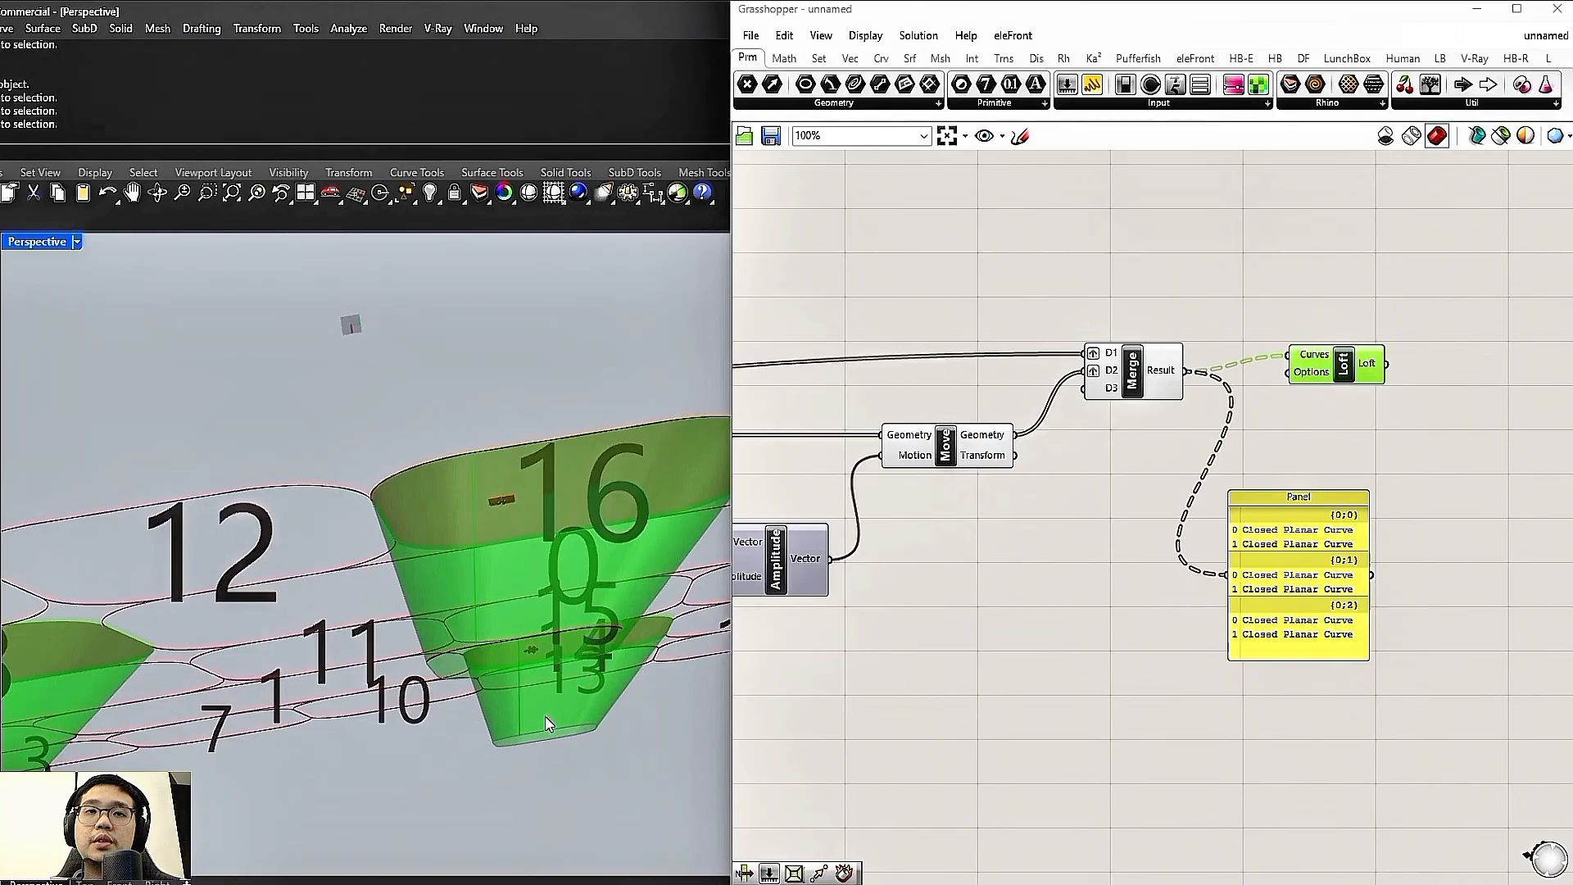
Move Merge, Loft and the panel farther from Move to make room for more components
drag(1229, 557, 1310, 522)
drag(1506, 571, 1332, 404)
scroll(1120, 346, down, 2)
drag(978, 430, 945, 429)
Add a Rotate Axis component between Move and Merge and connect Move's geometry to its Geometry input
double_click(1110, 474)
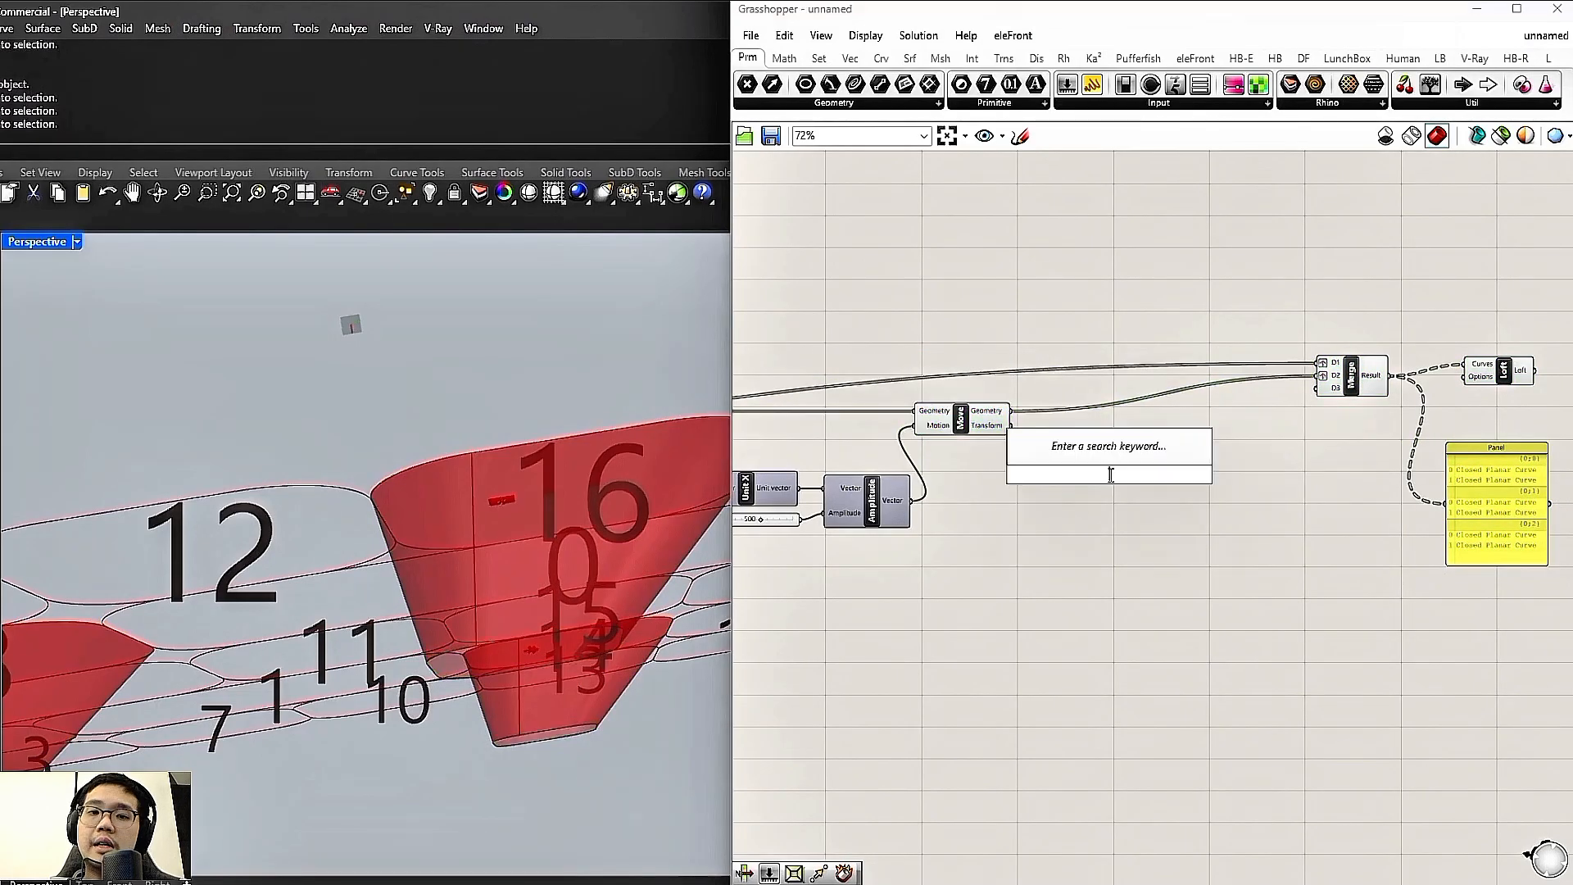
text(rotate)
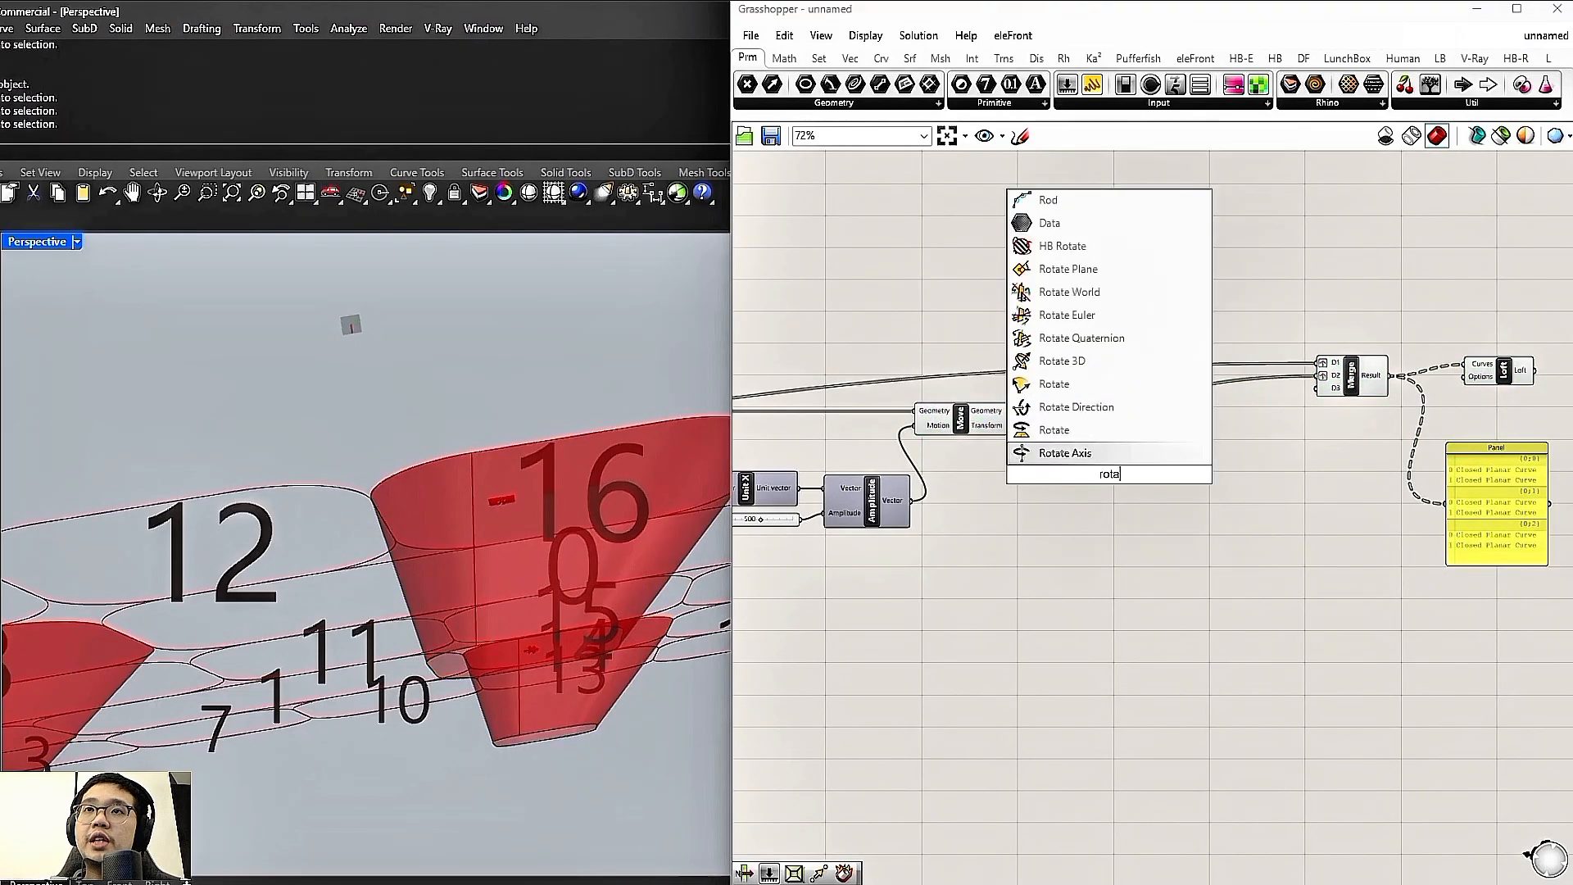
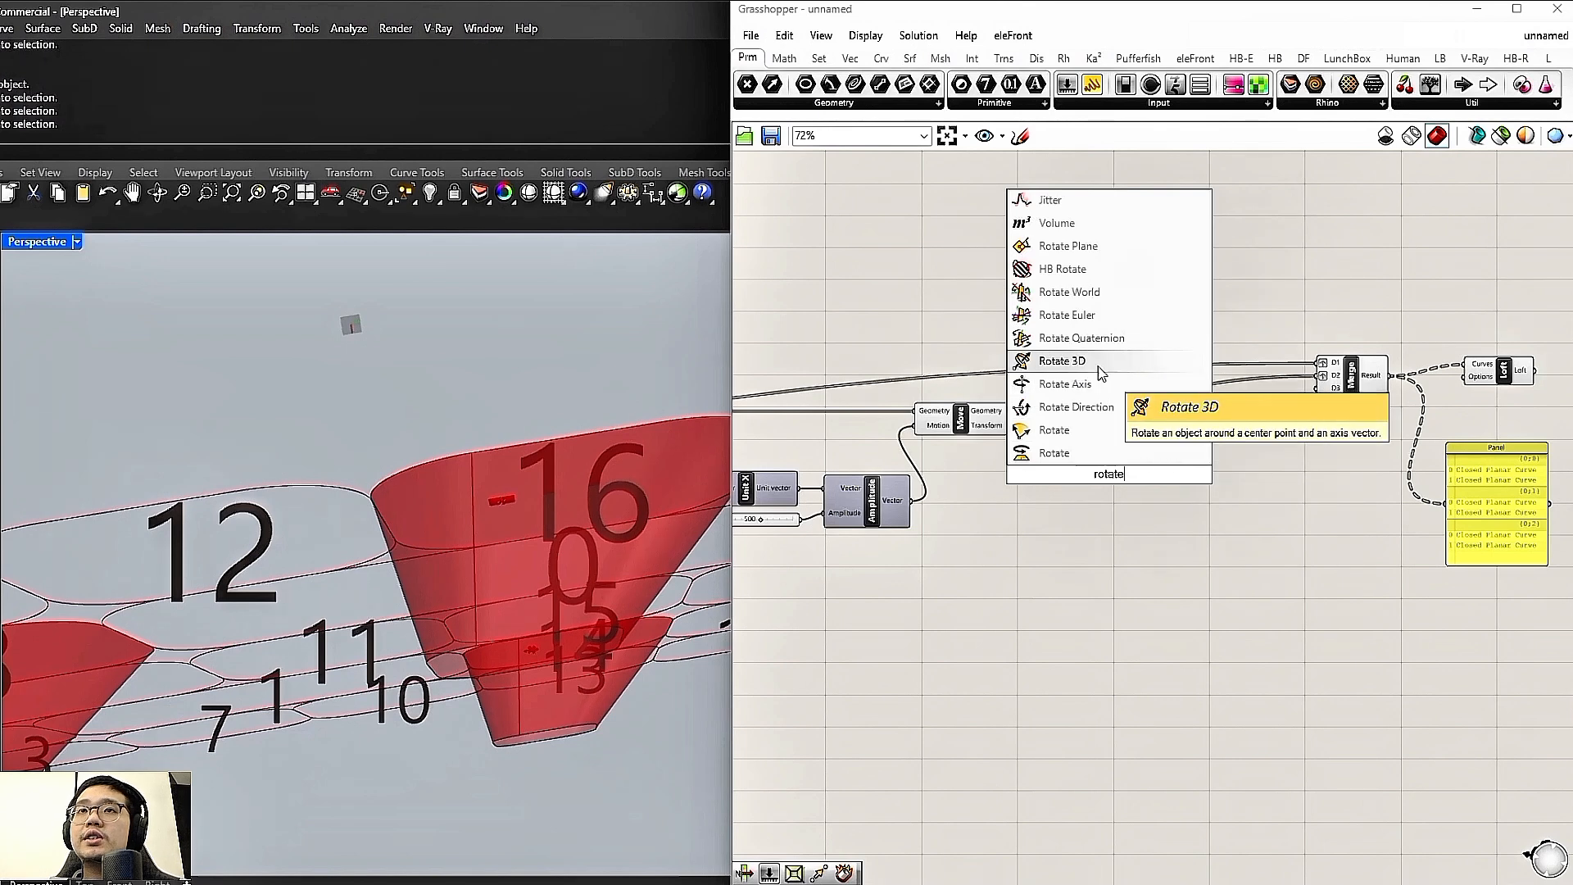
click(1088, 386)
drag(1111, 463, 1166, 436)
scroll(1066, 444, up, 2)
right_drag(1066, 444, 975, 391)
drag(979, 370, 1273, 433)
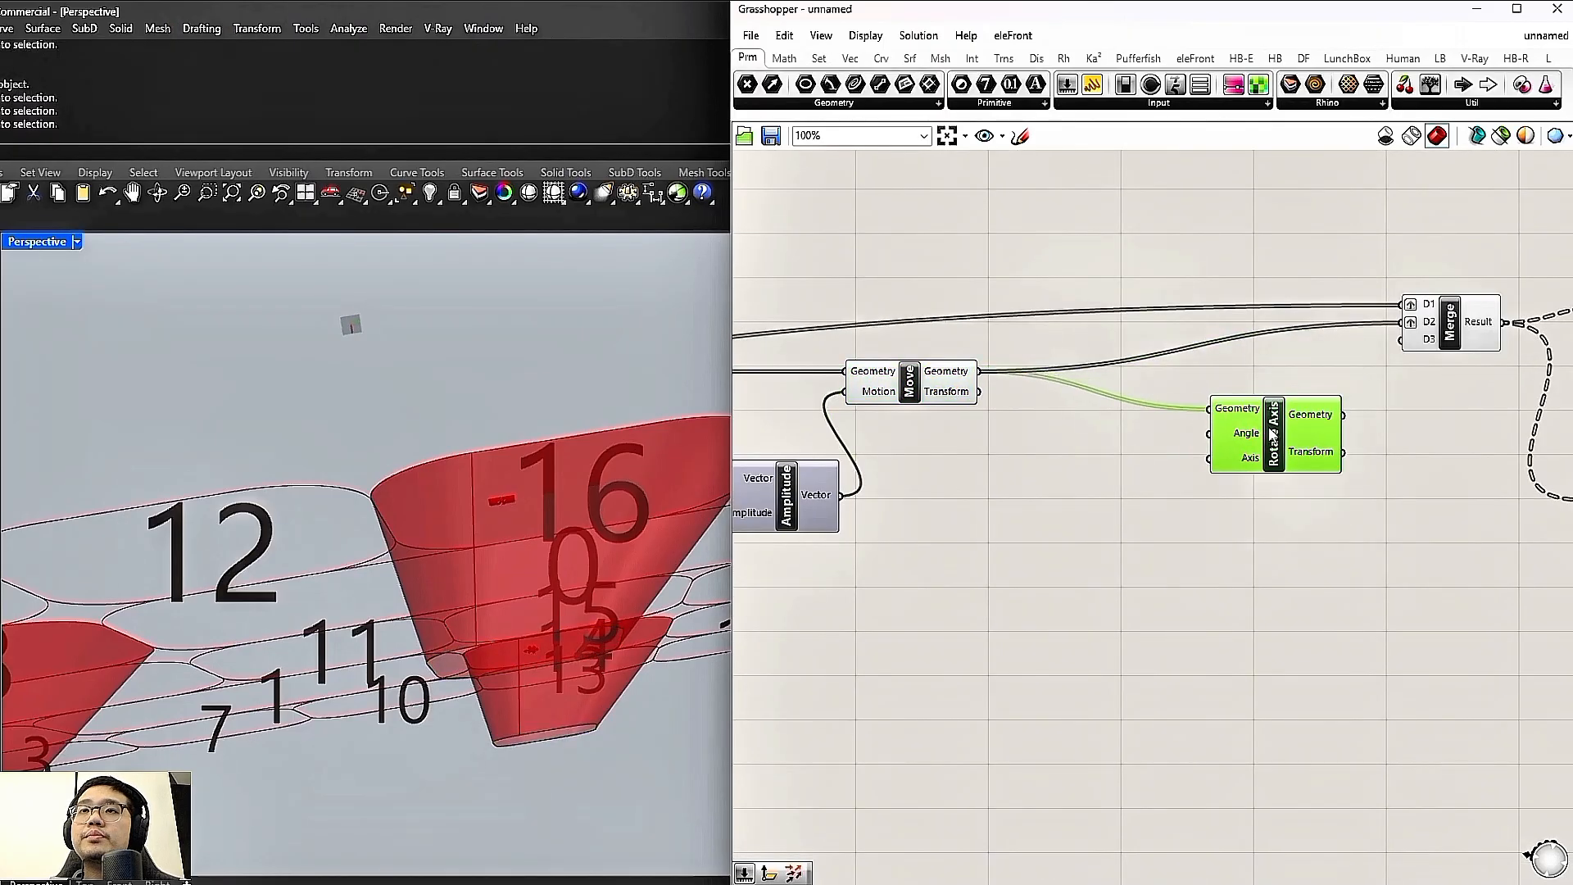
Add a Radians component before Rotate Axis and connect its output to the Angle input
double_click(1046, 453)
text(radian)
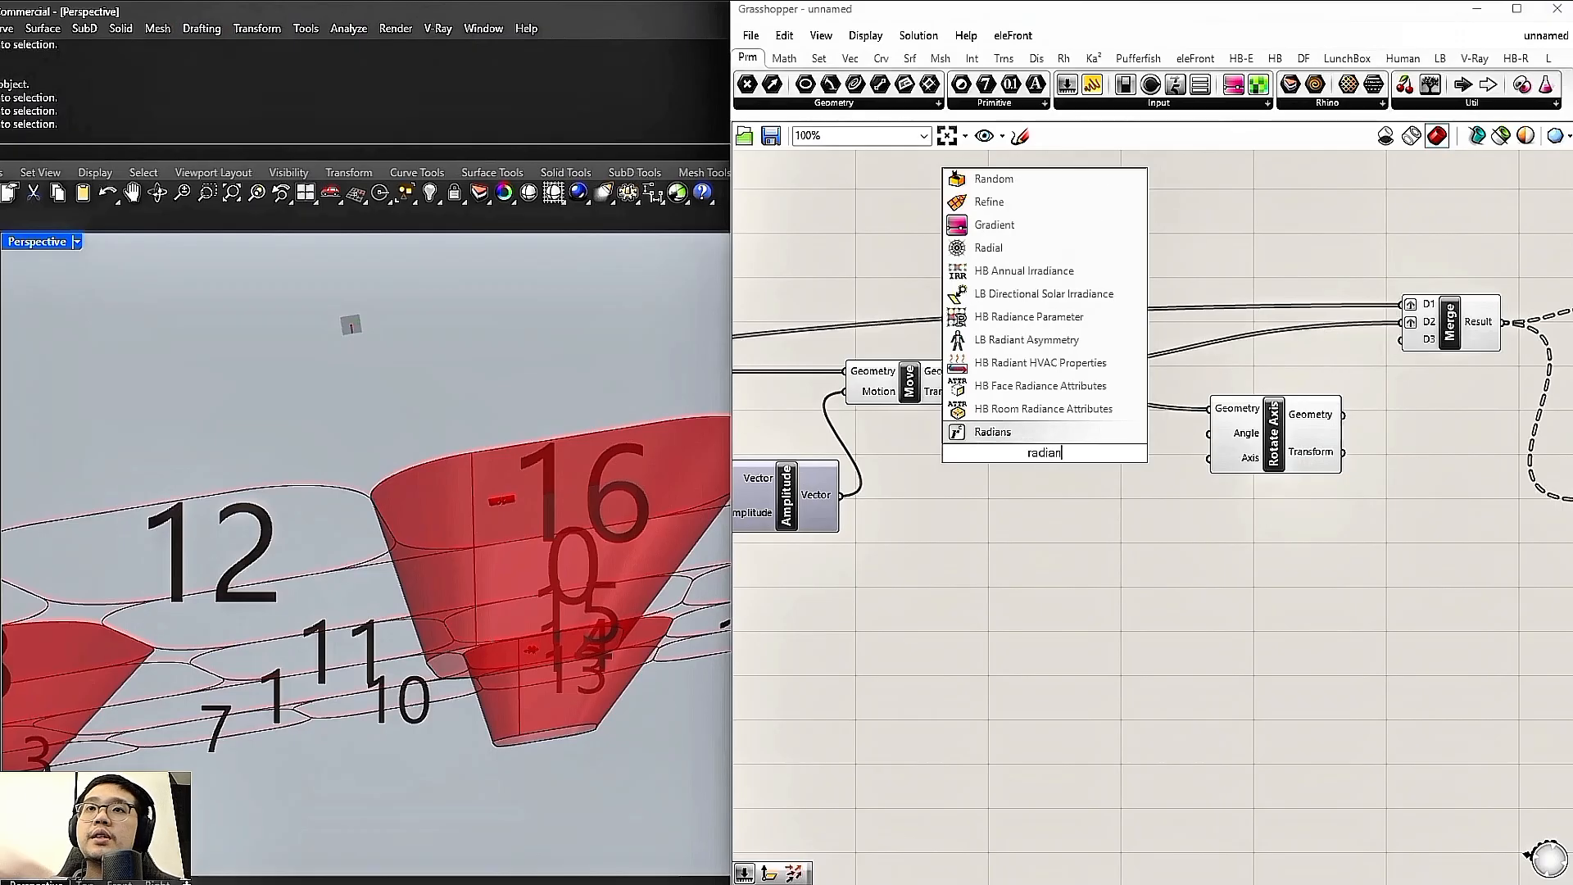
key(Return)
drag(1049, 455, 1113, 448)
drag(1227, 456, 1264, 452)
drag(1146, 464, 1183, 440)
Add a number slider with value 20, connect it to Radians' Degrees input, and reposition the rotation components
double_click(997, 446)
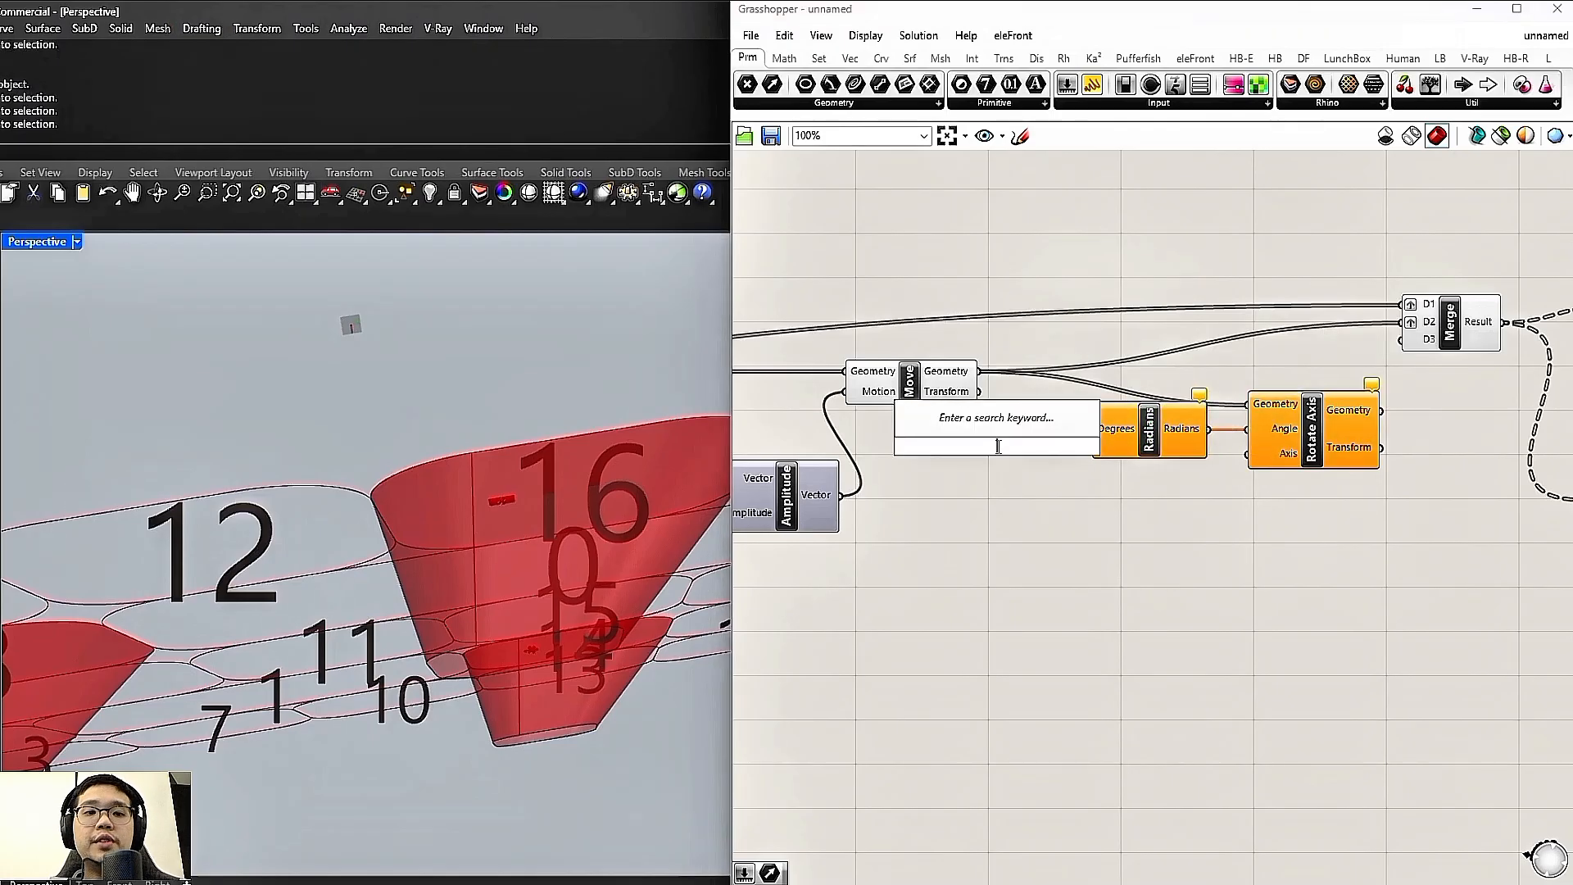
text(20)
key(Return)
drag(1377, 557, 1001, 417)
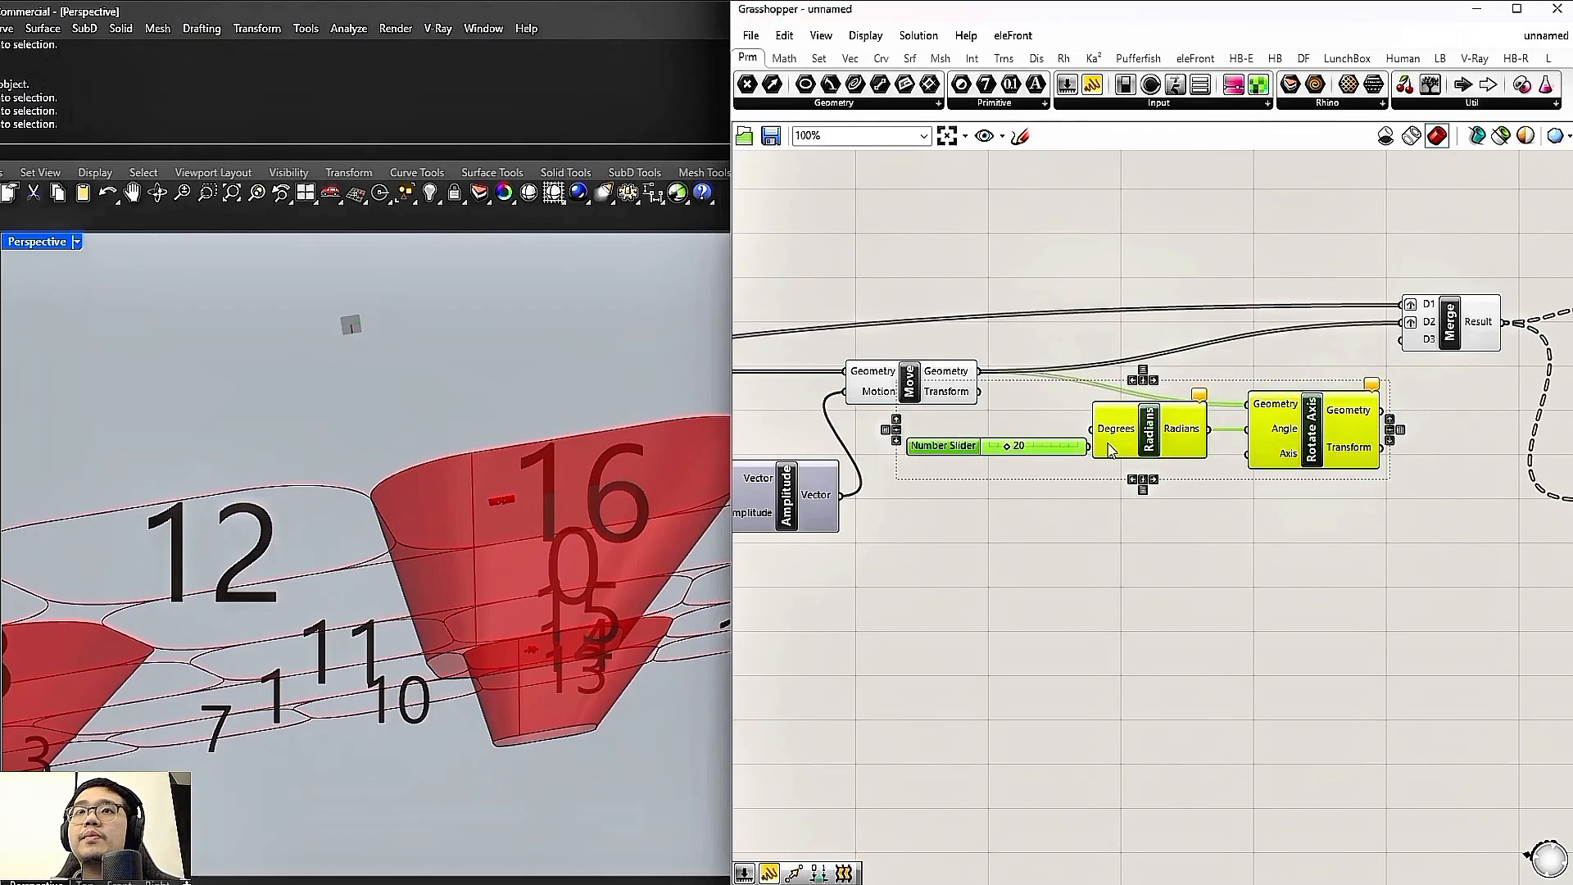
drag(1172, 440, 1238, 451)
click(1226, 500)
mouse_move(1116, 461)
mouse_down()
mouse_move(1067, 444)
mouse_move(1158, 441)
mouse_move(1099, 447)
mouse_move(1116, 446)
mouse_up()
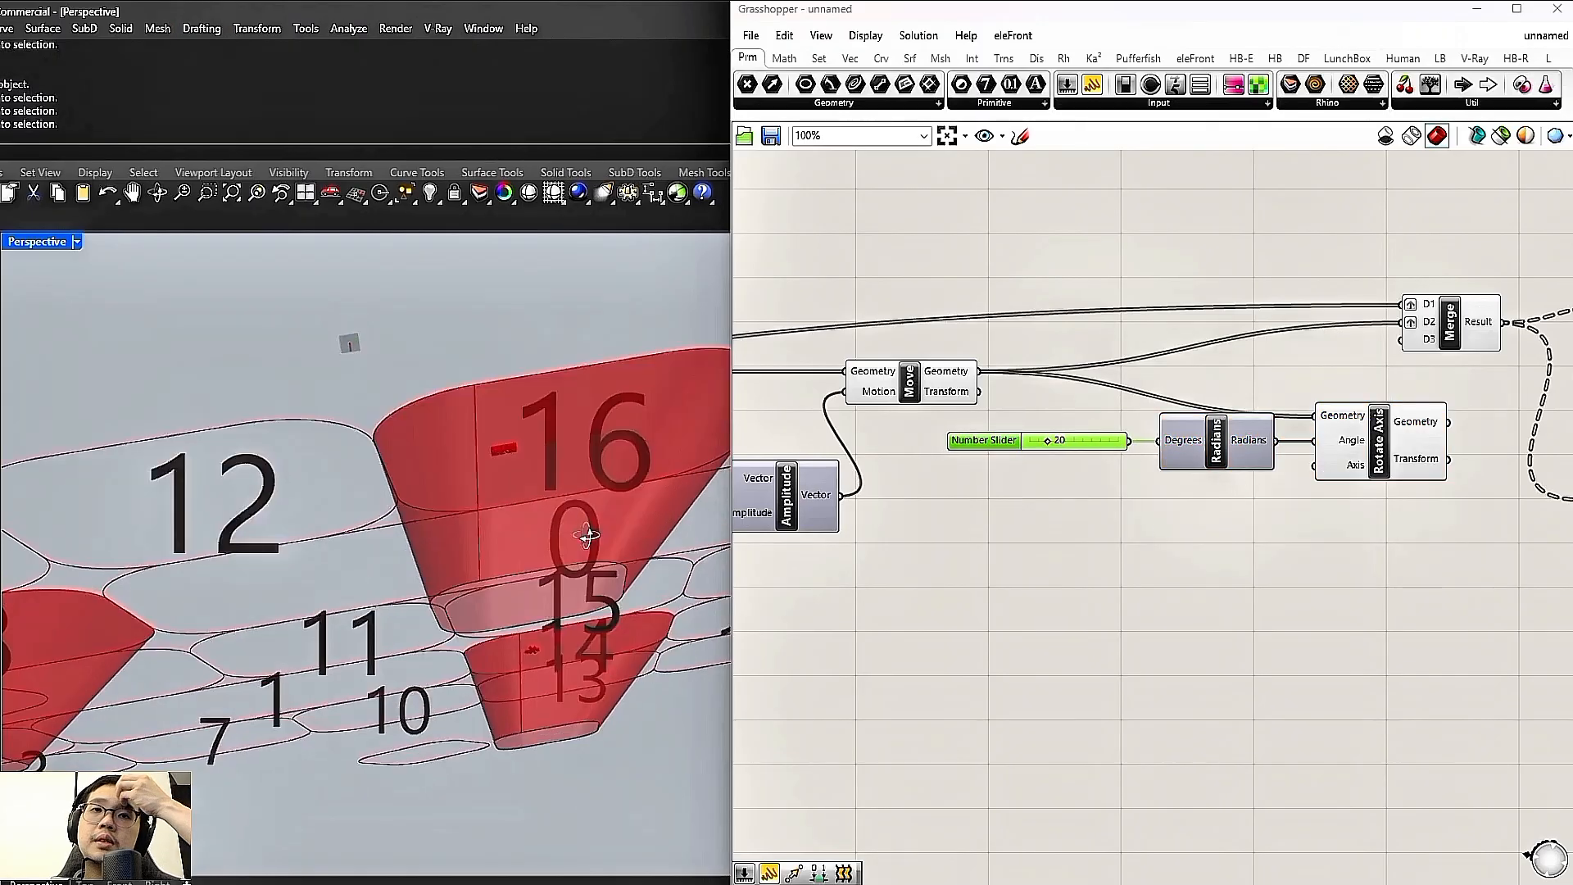
mouse_move(1342, 475)
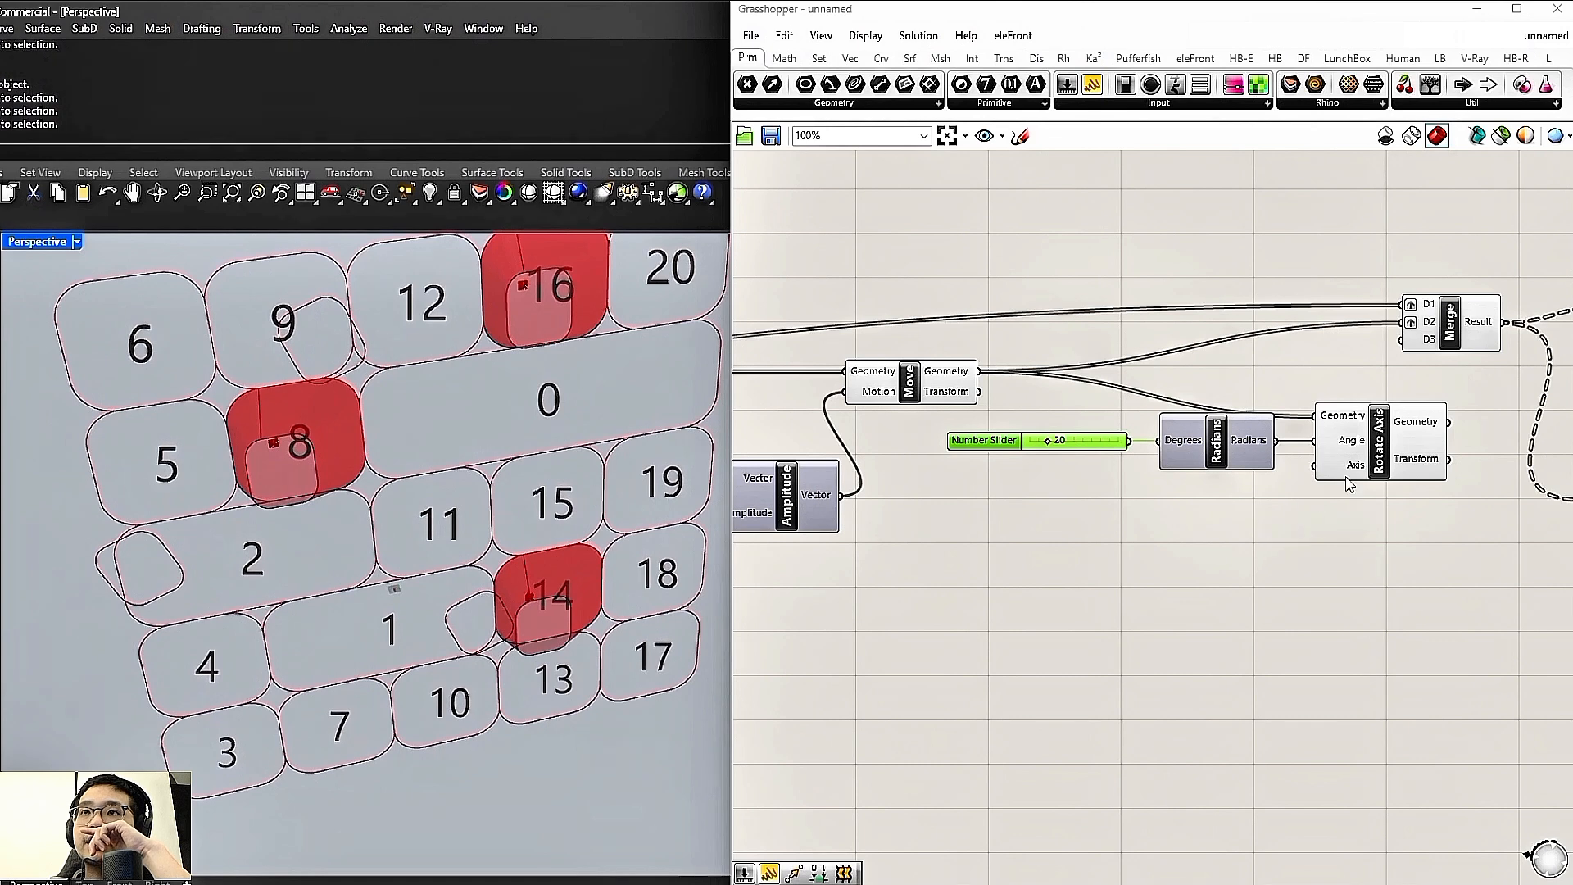
double_click(1205, 517)
text(z)
key(Escape)
double_click(1242, 520)
key(Escape)
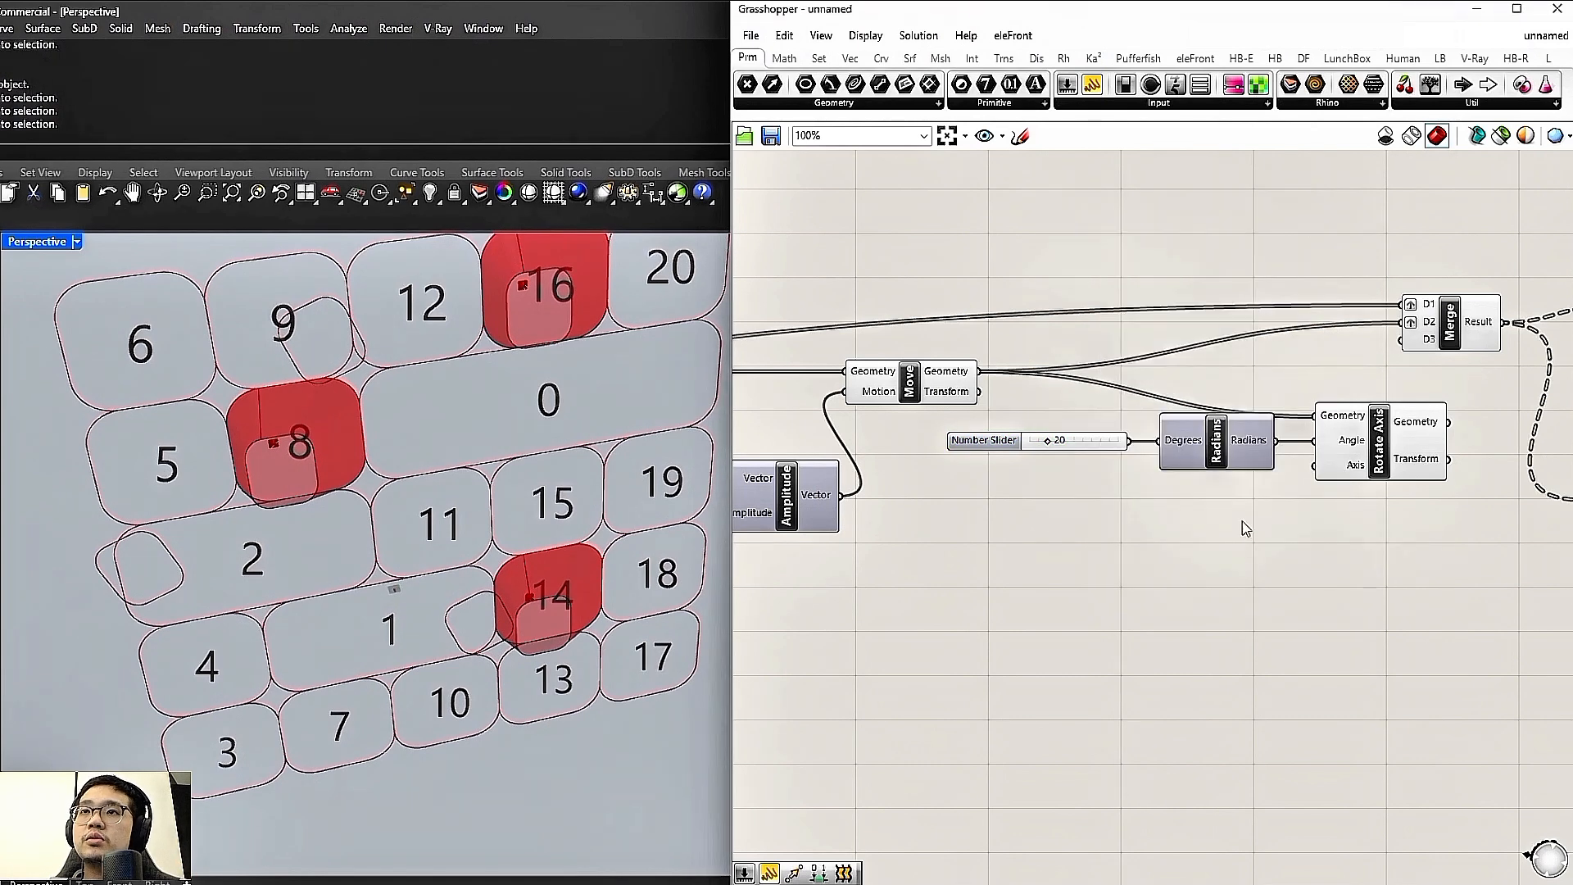
double_click(1206, 529)
key(Escape)
Add a Panel listing Move's Geometry output and select the rotation components to check the rotated curves
double_click(1135, 549)
text(pane)
click(1078, 505)
drag(979, 371, 1140, 572)
drag(1390, 518, 1089, 405)
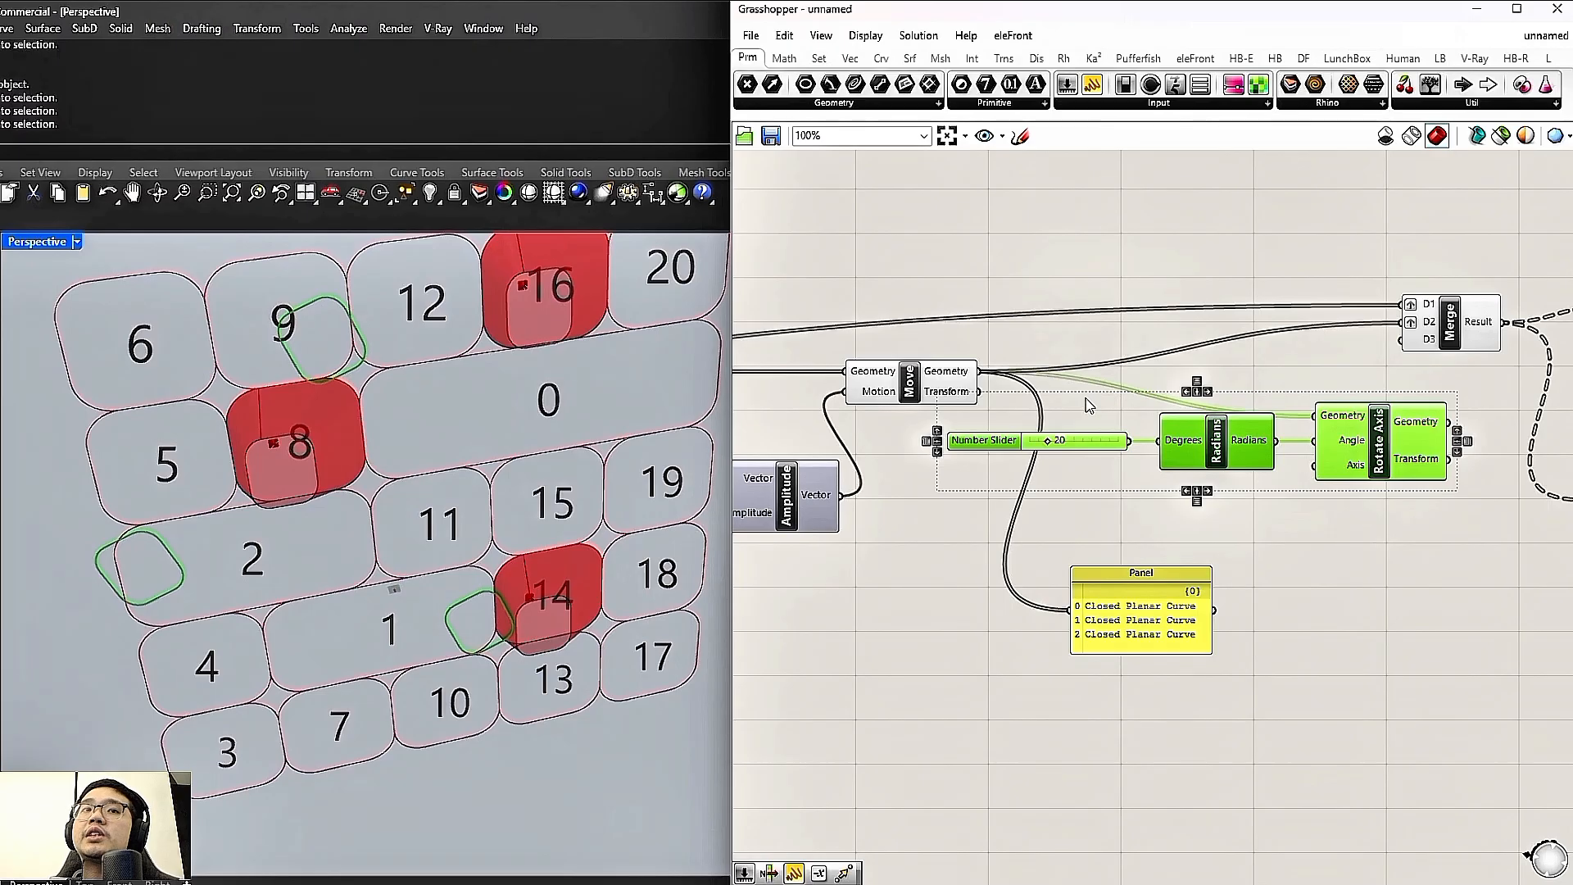
scroll(401, 524, down, 5)
right_drag(321, 288, 262, 323)
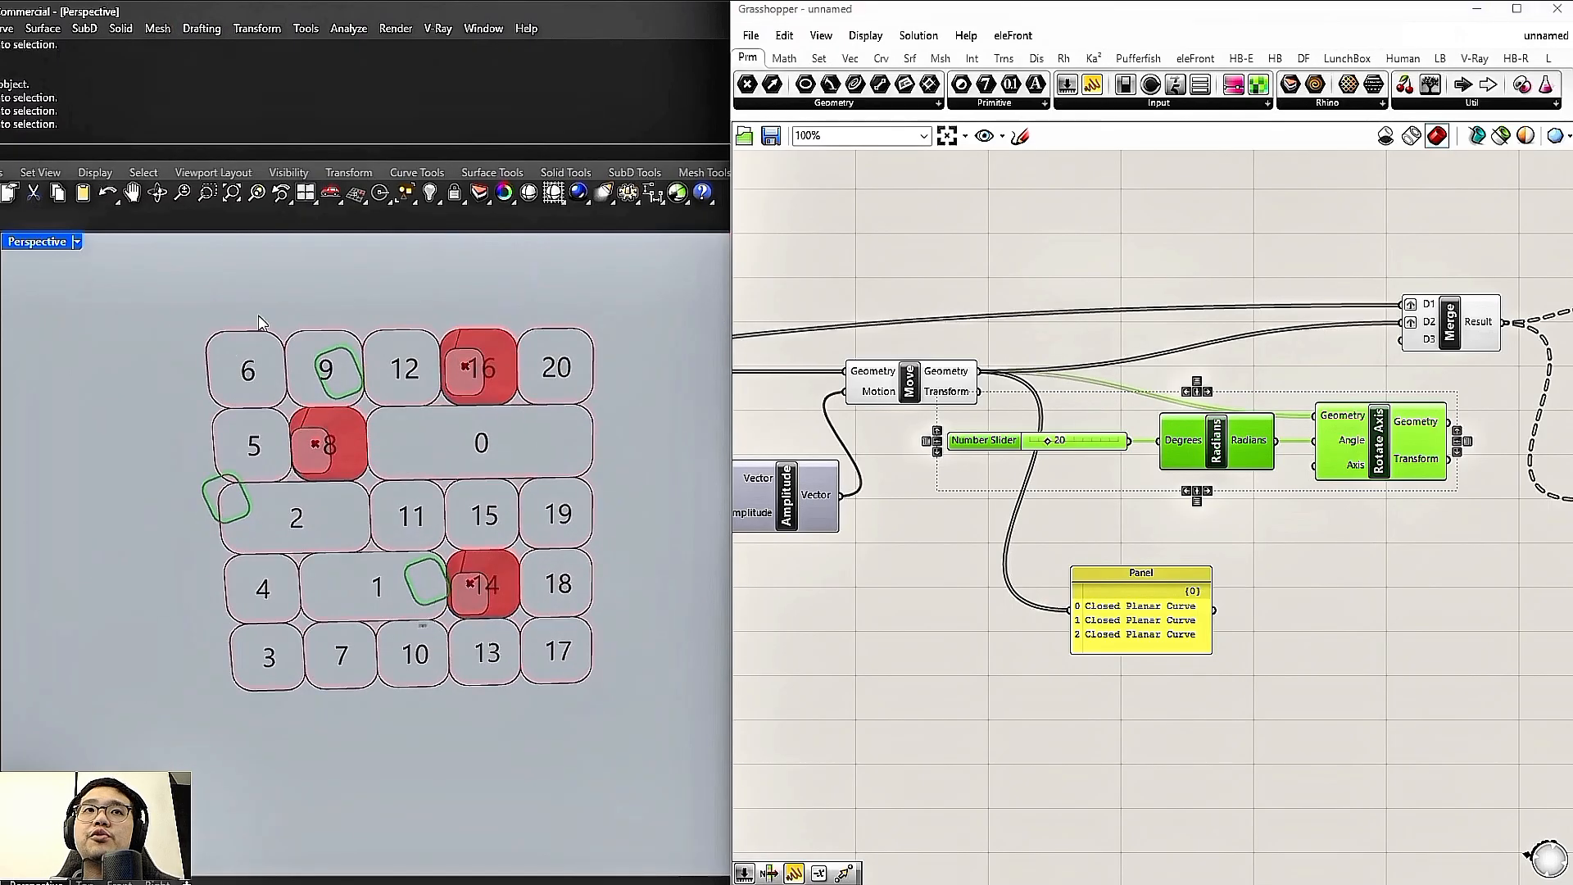
Try to drive Rotate Axis's Axis input with the vector from a Unit Z component
double_click(1286, 567)
text(z)
click(1271, 543)
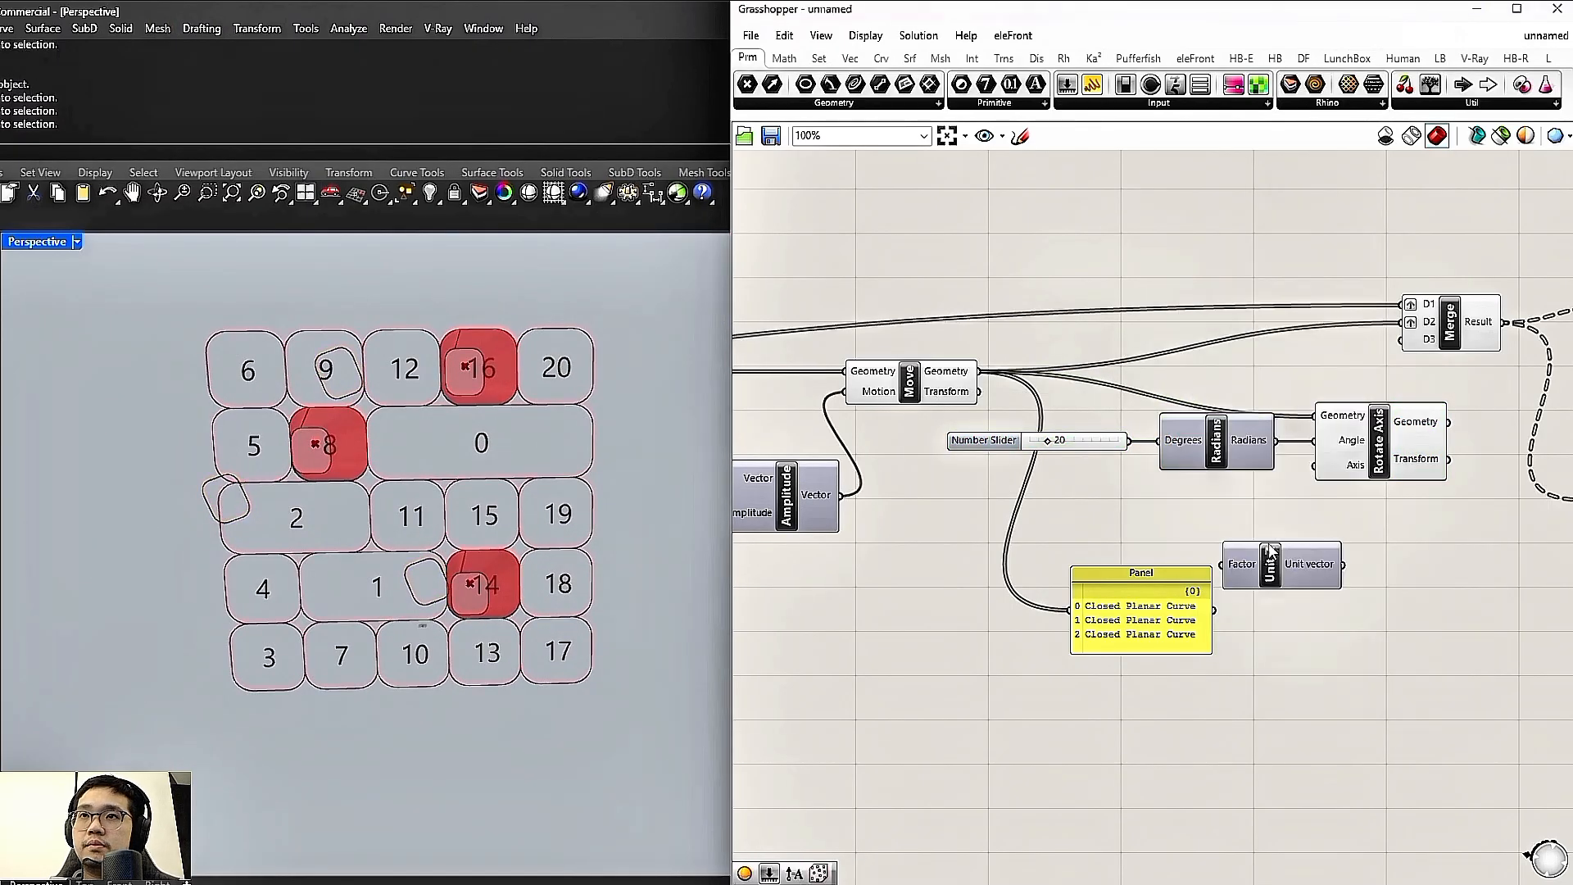
drag(1295, 566, 1220, 514)
double_click(1288, 536)
text(z)
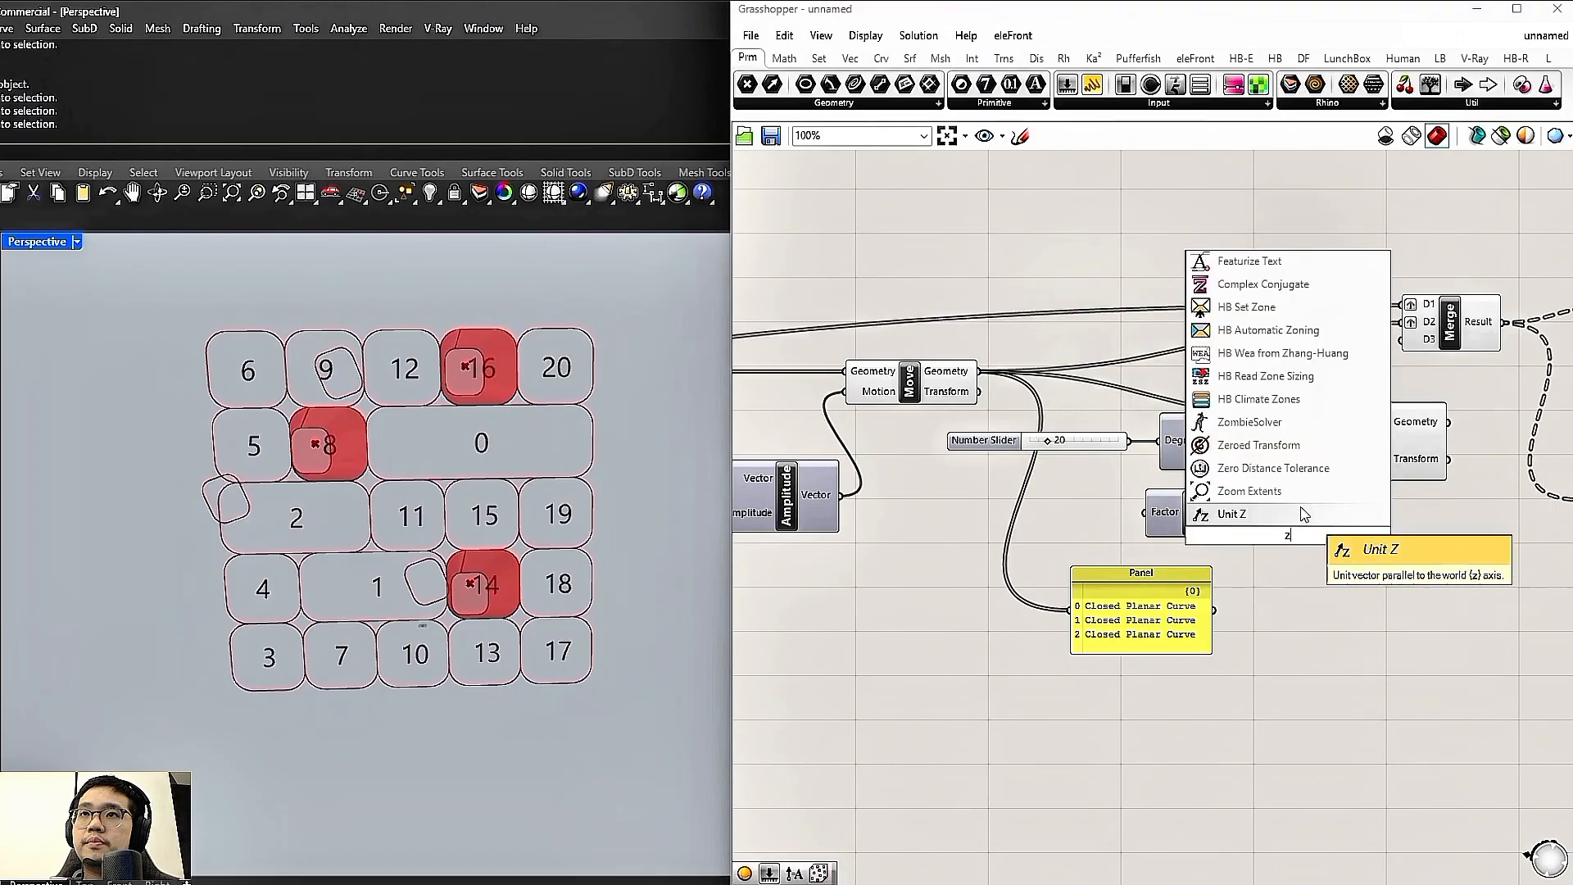
text( axis)
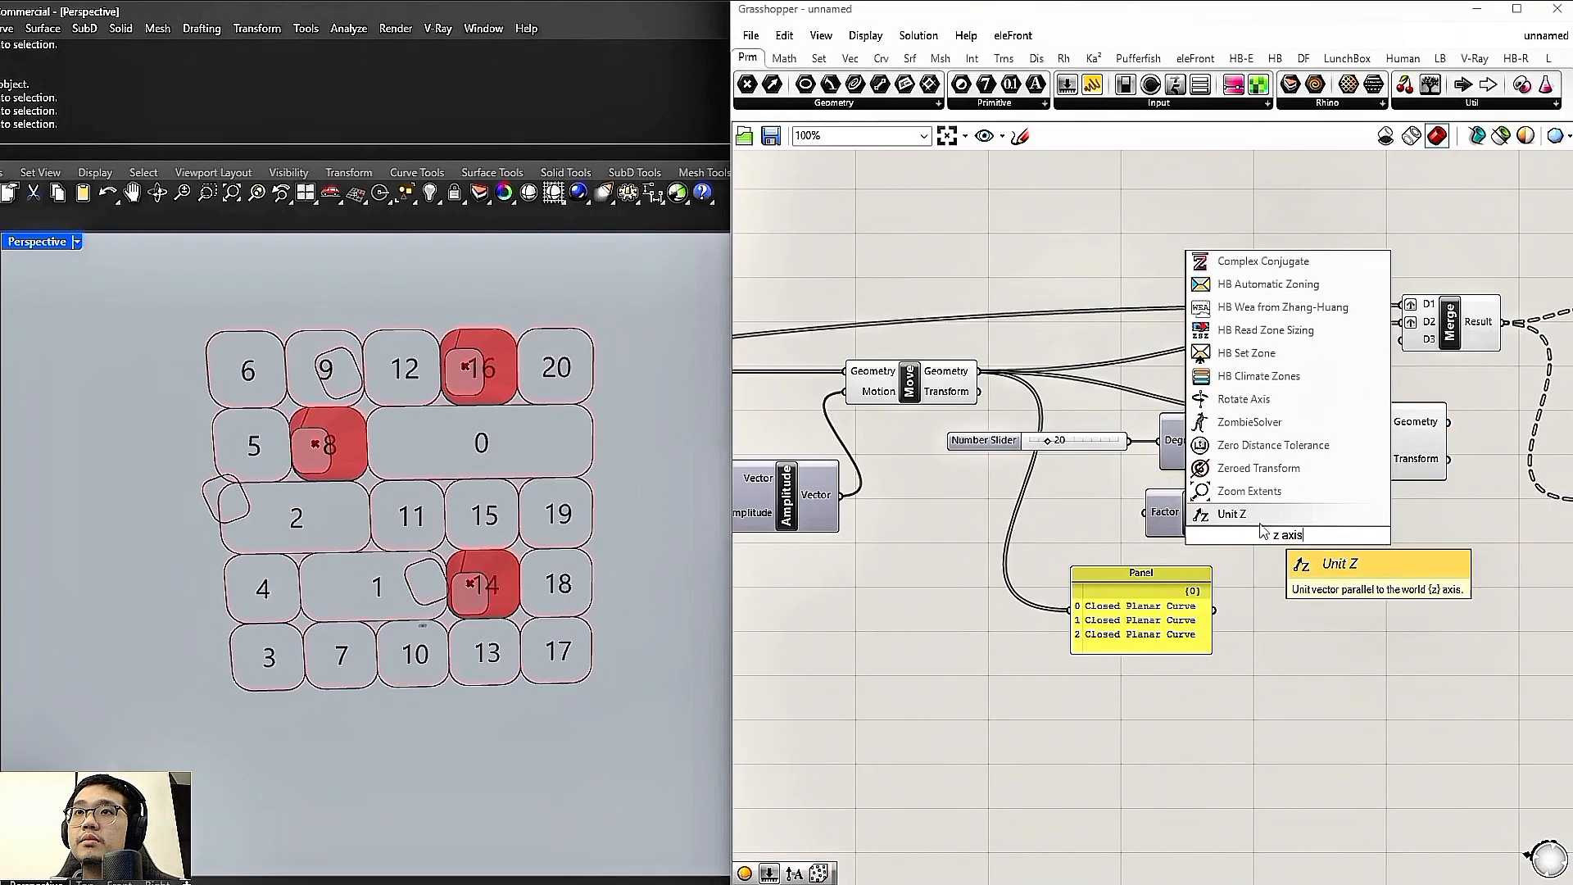
click(1267, 523)
drag(1349, 535, 1315, 465)
Delete both Unit Z components
click(1220, 518)
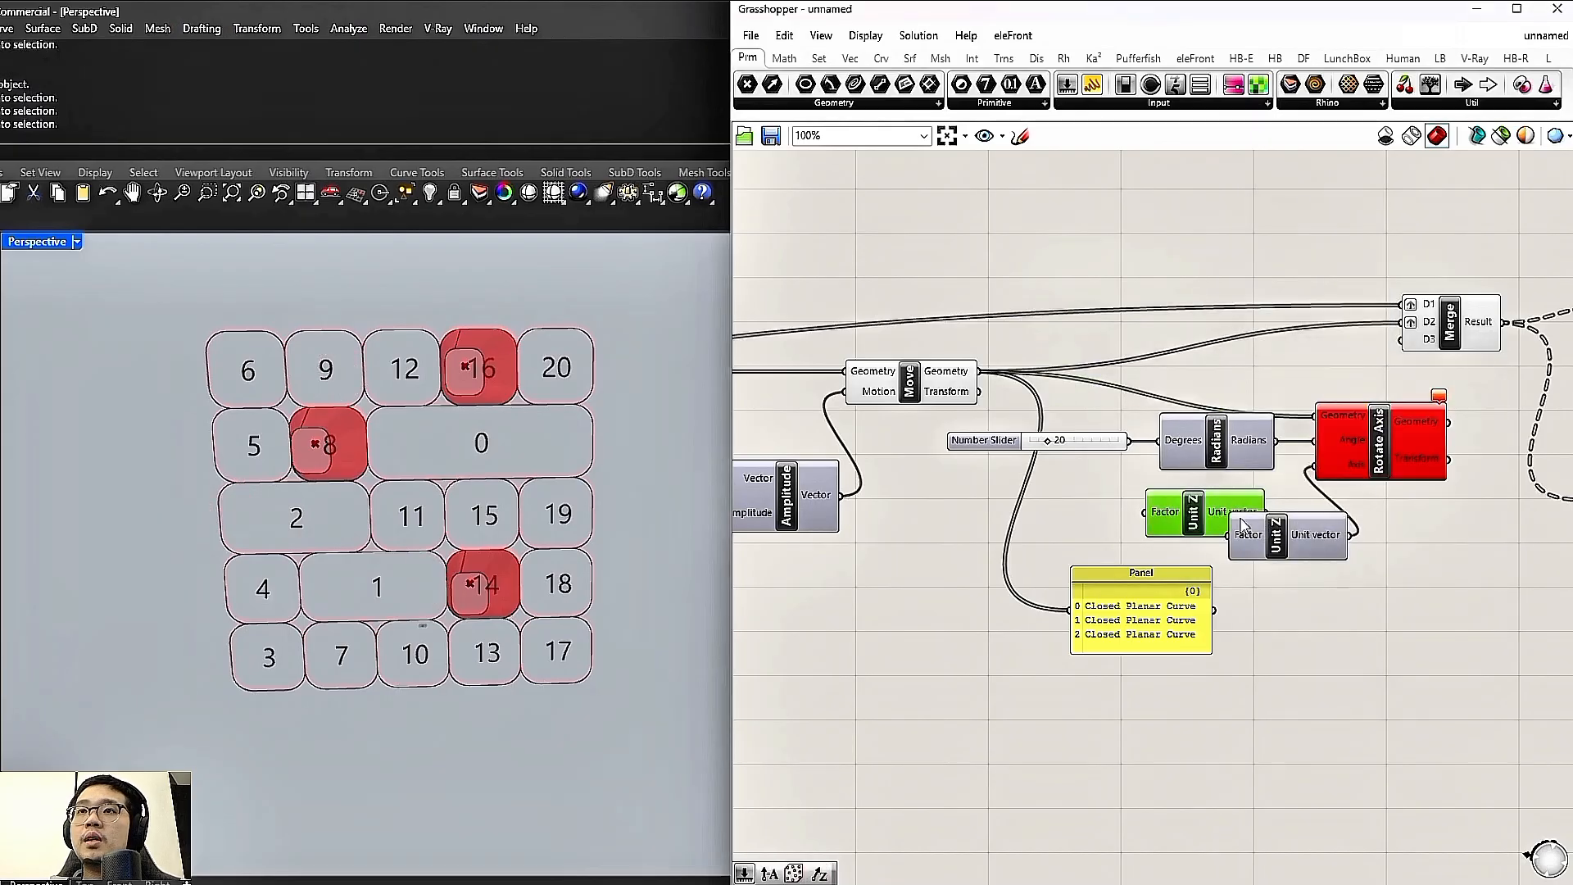
key(Delete)
click(1299, 531)
key(Delete)
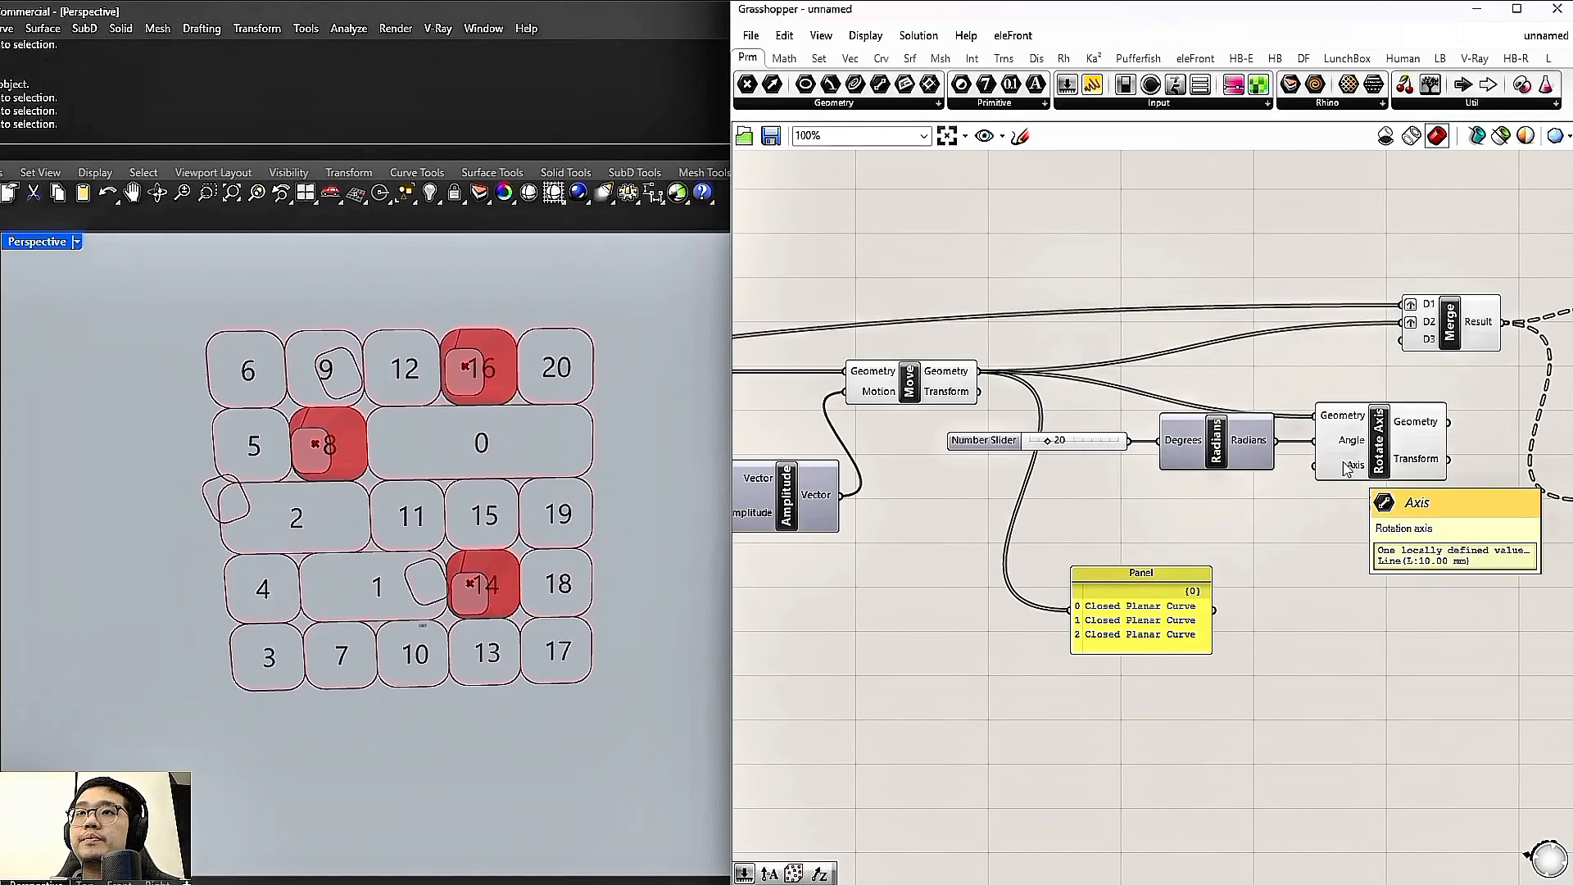
Search the components for an axis, add a second Rotate Axis beneath Radians, and delete it
double_click(1198, 491)
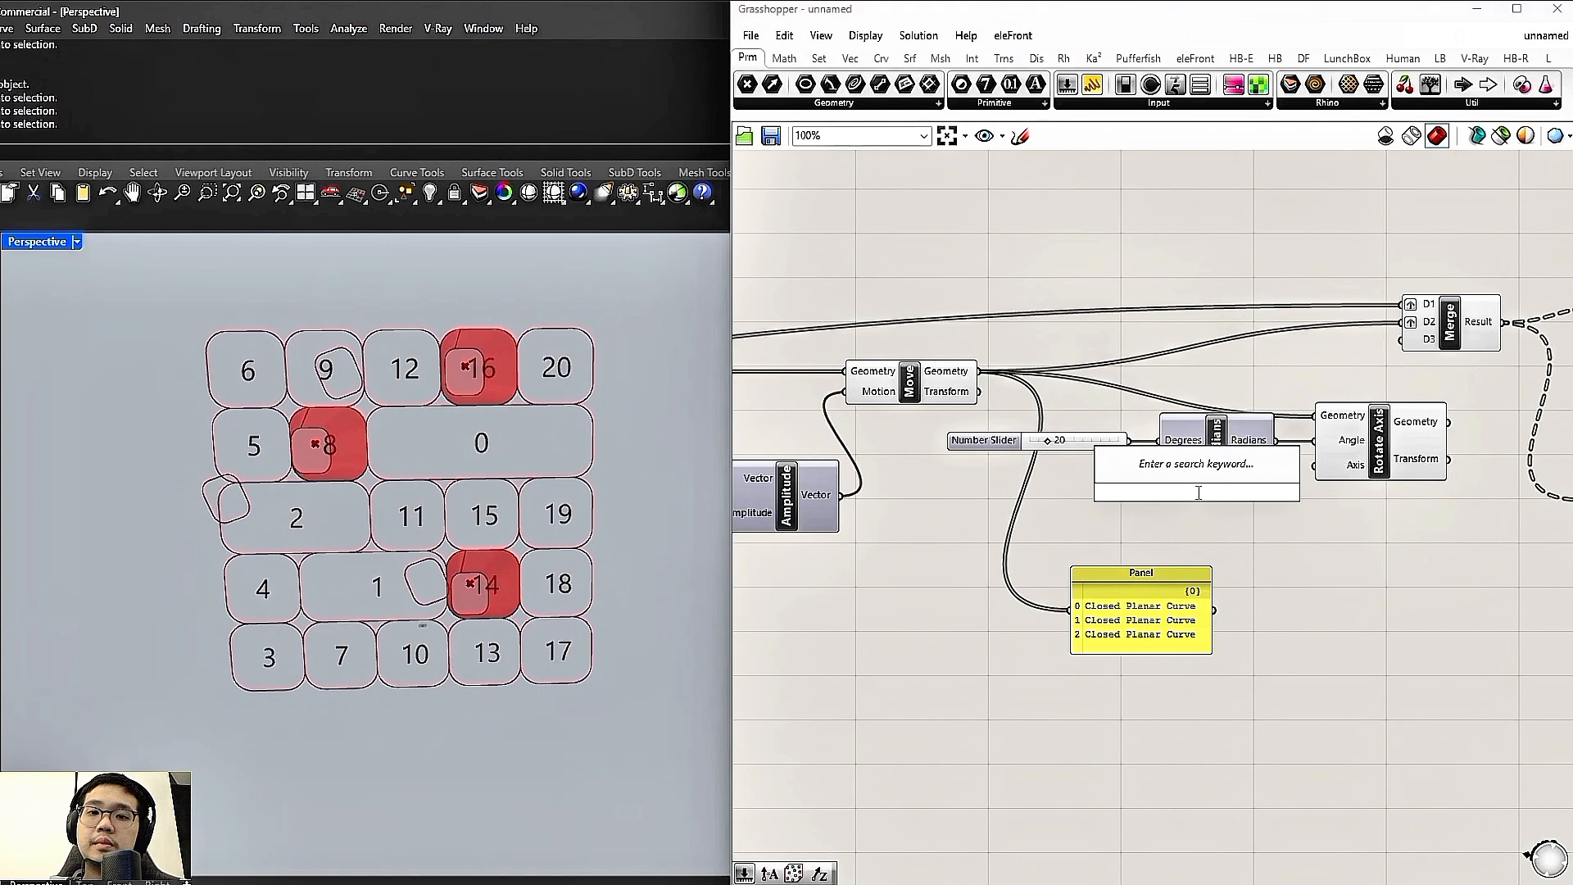
text(z)
key(BackSpace)
text(axis)
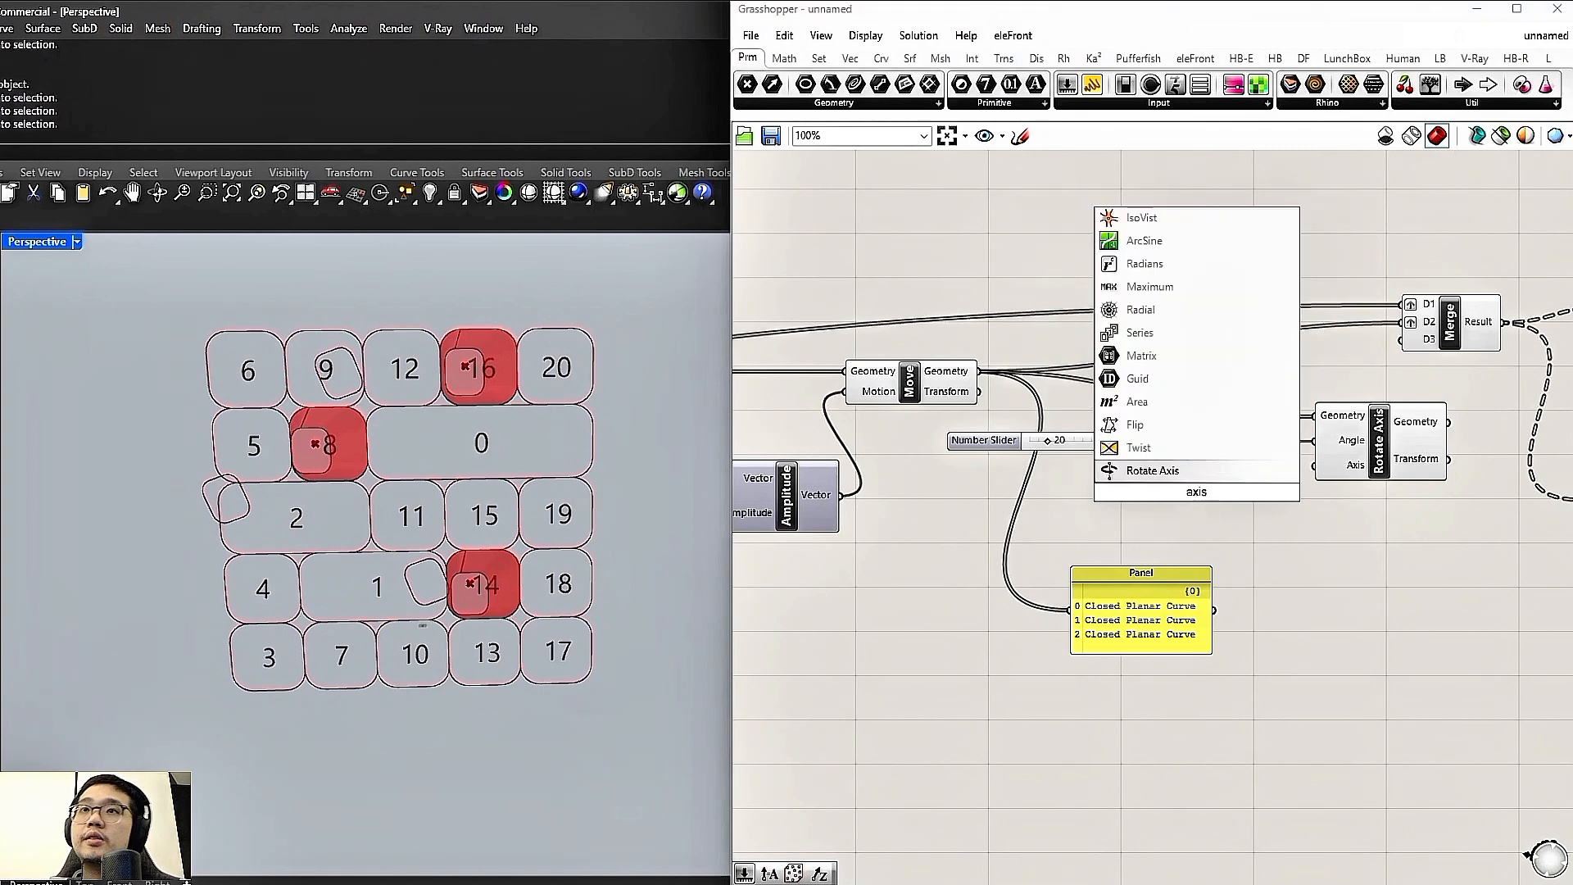
click(1180, 471)
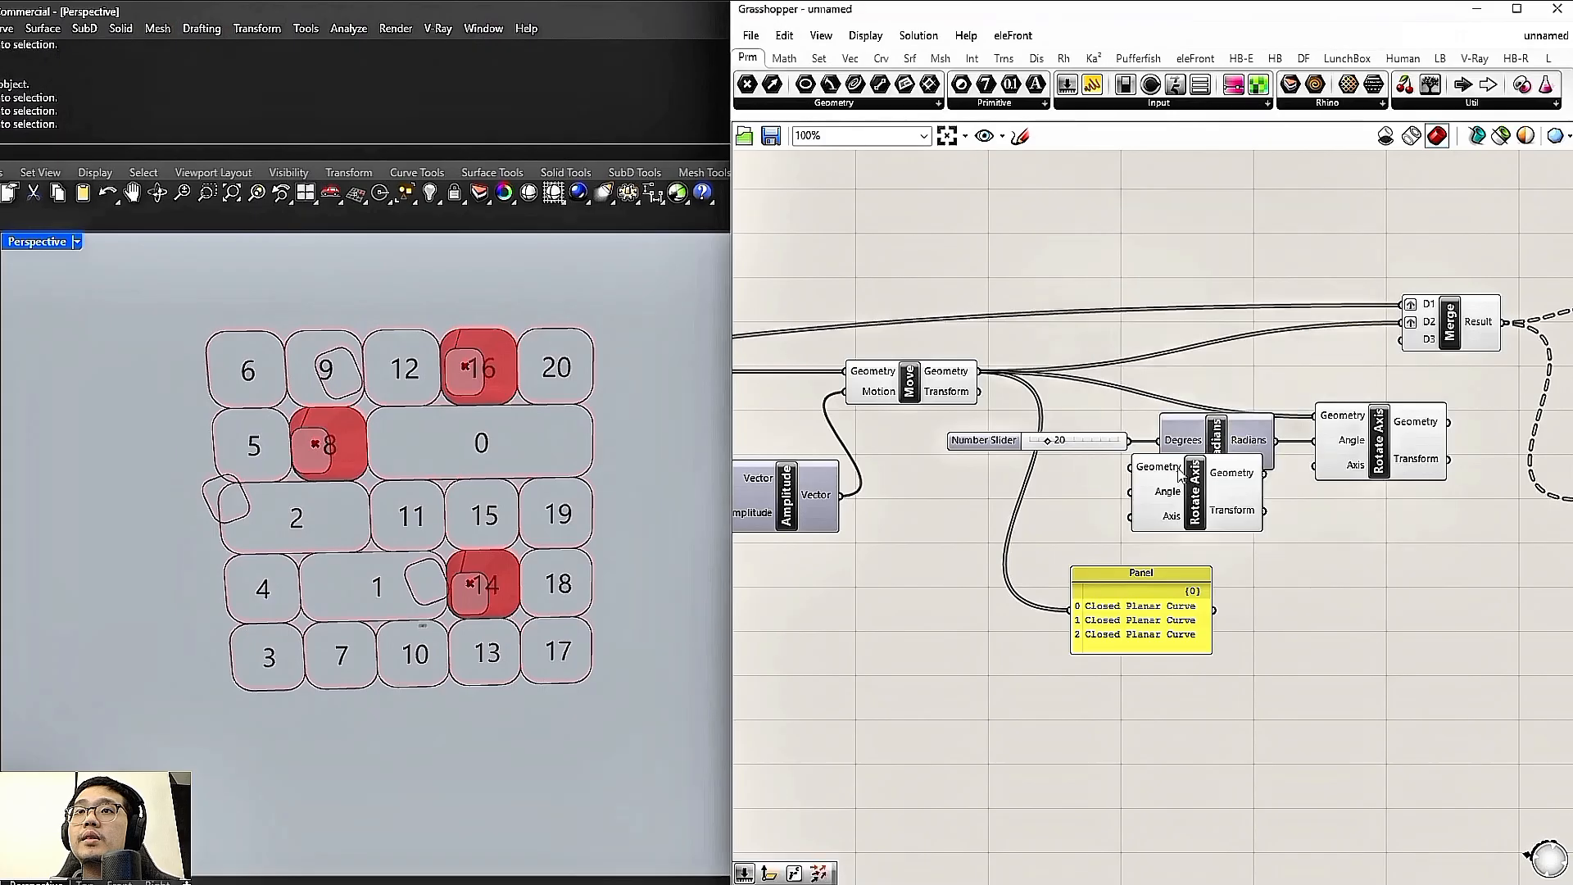
scroll(1181, 475, up, 1)
drag(1203, 504, 1215, 531)
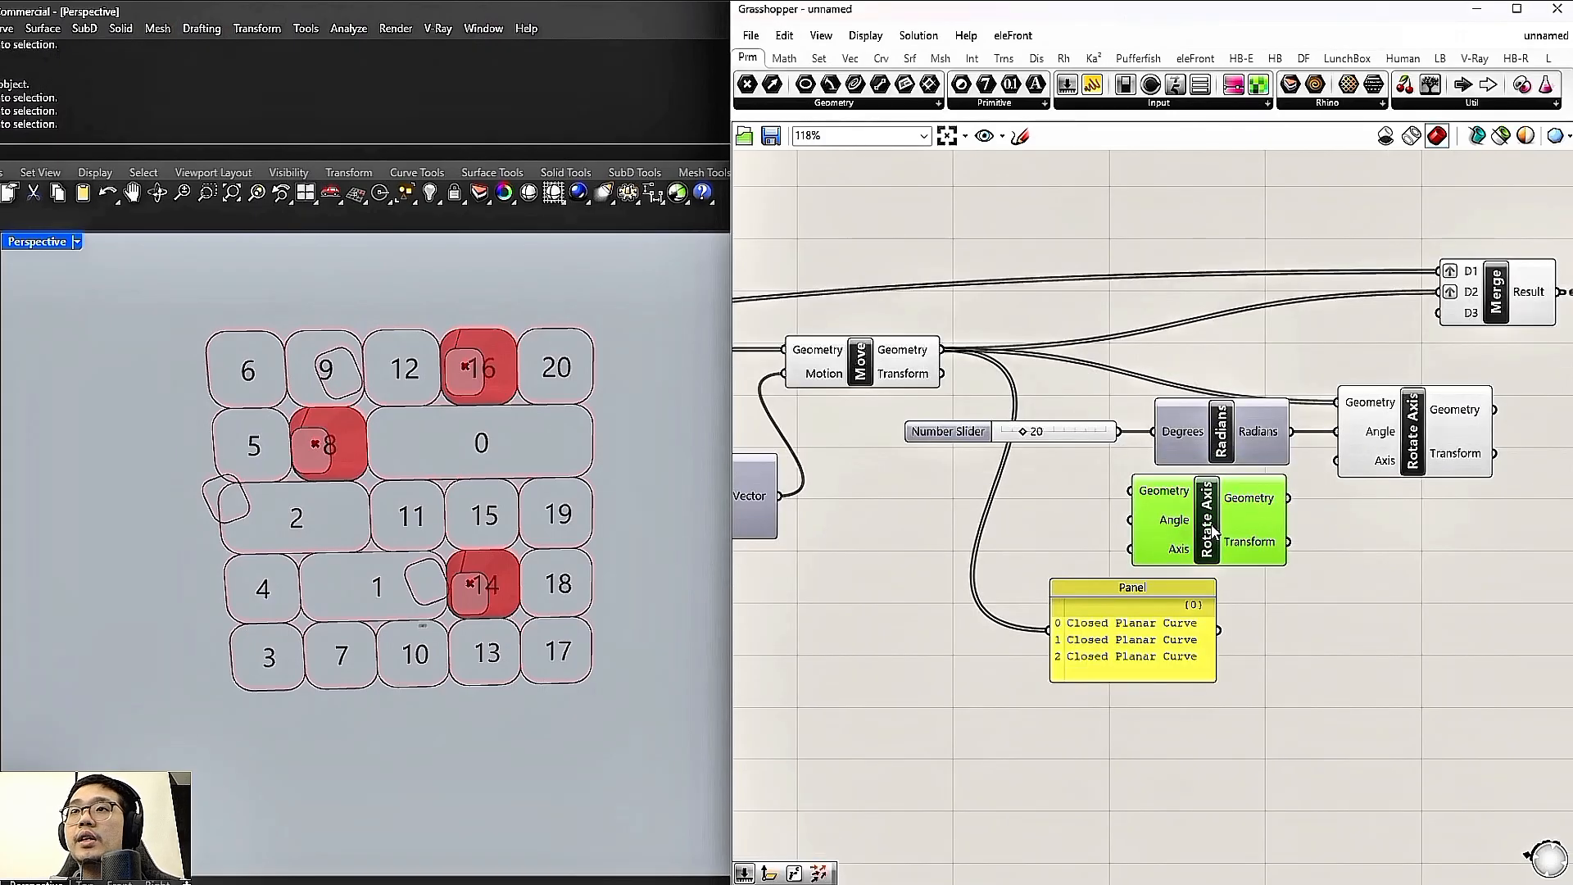
key(Delete)
Add a Rotate 3D component beside Merge and delete the Rotate Axis, Radians and angle slider components
double_click(1217, 526)
text(roatet)
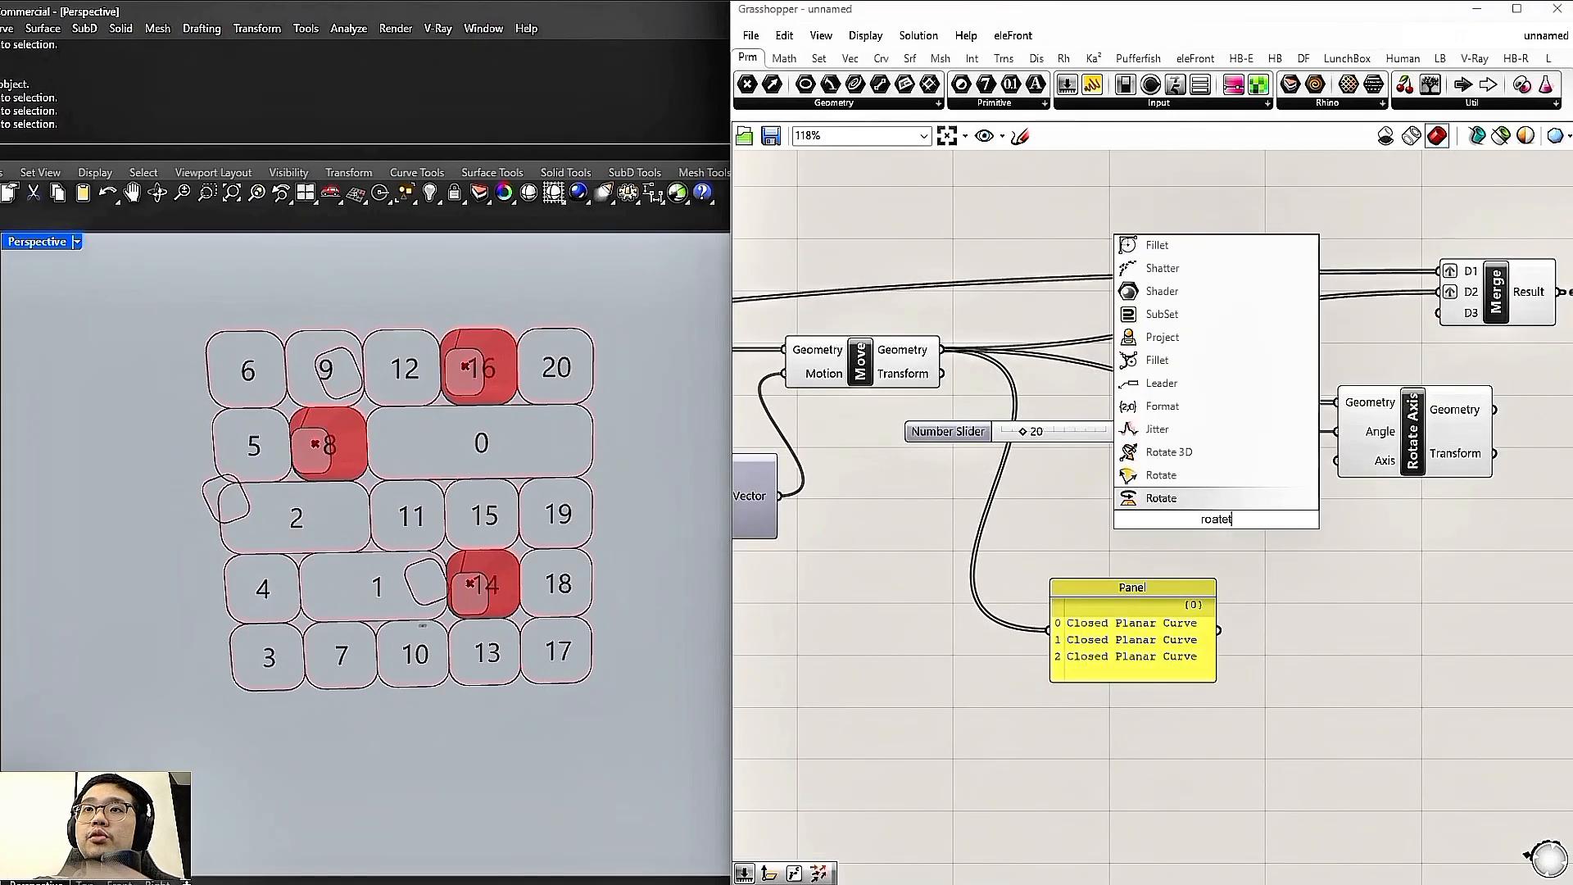
click(1198, 462)
drag(1188, 617, 1182, 646)
drag(1212, 524, 1248, 537)
drag(1520, 465, 1057, 392)
key(Delete)
drag(1275, 524, 1345, 443)
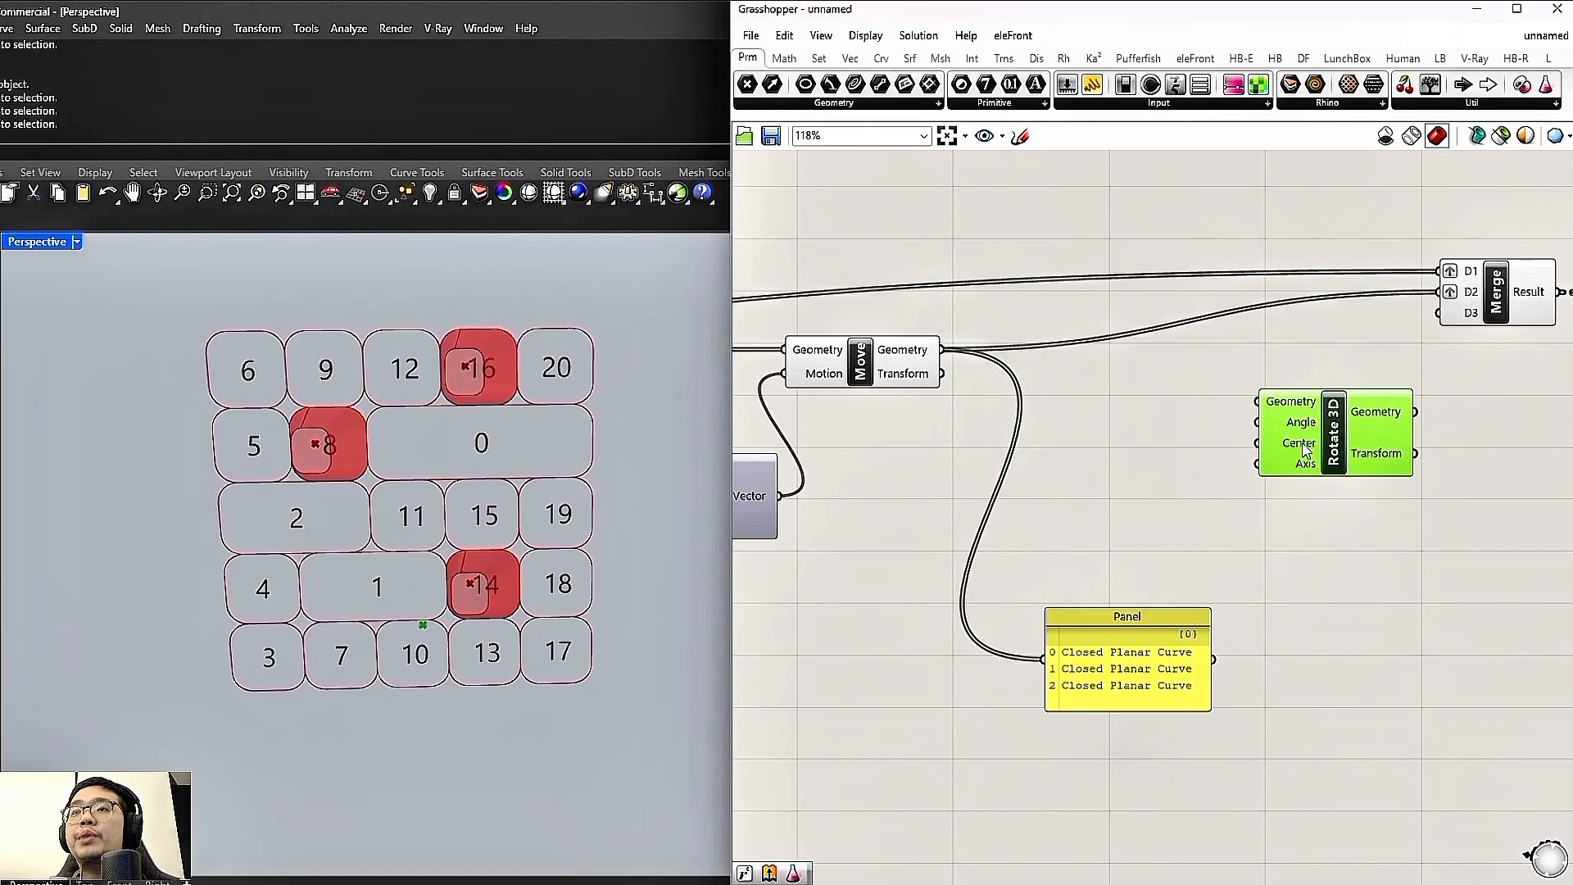
mouse_move(1305, 448)
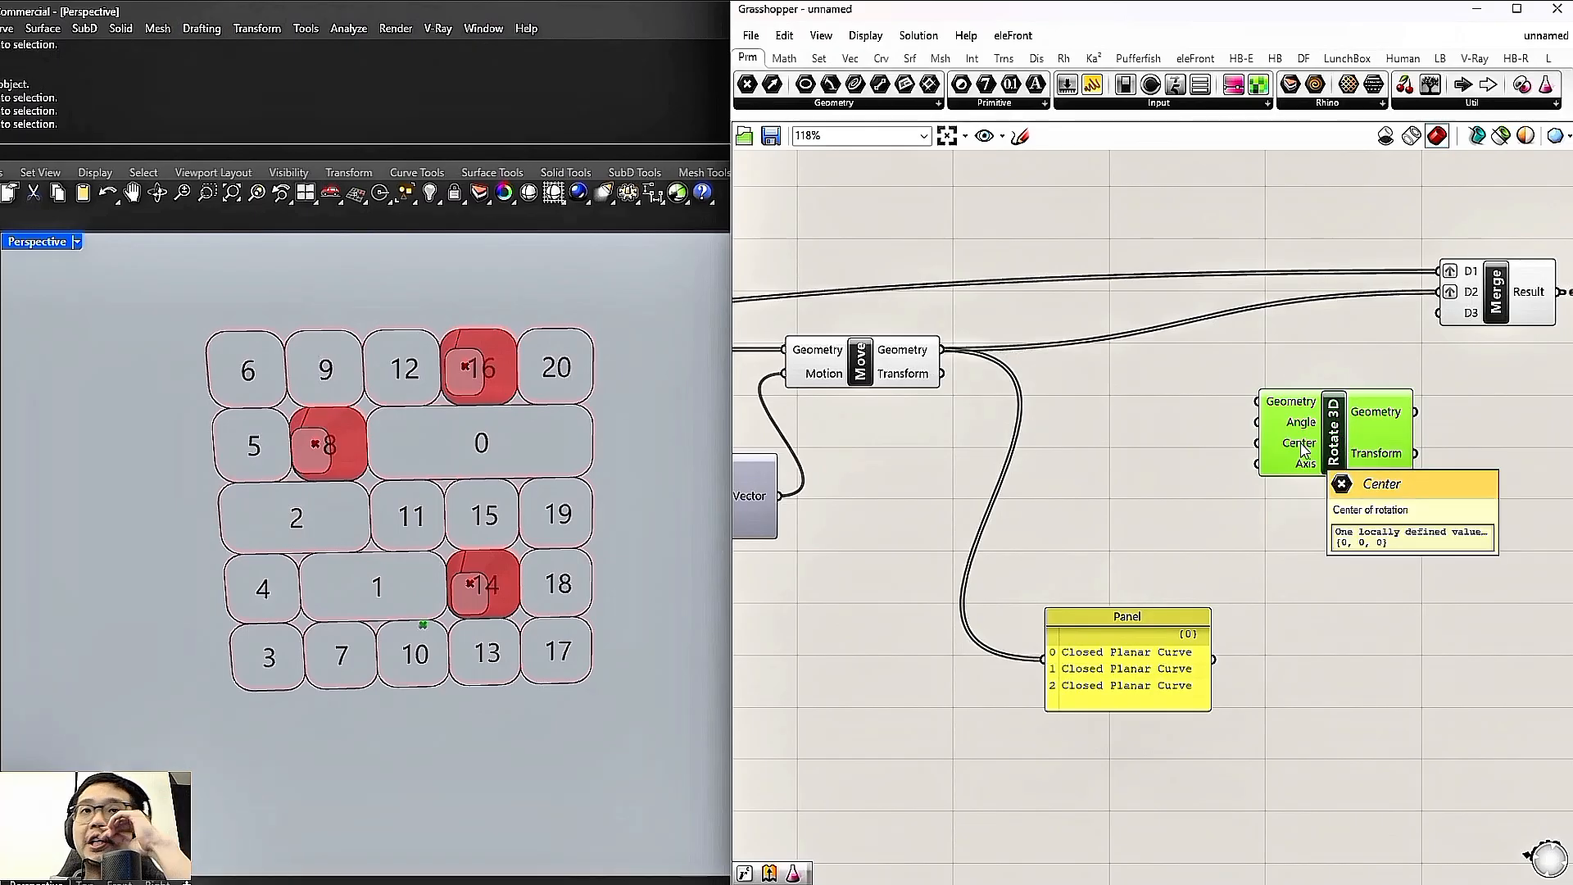
Feed Move's Geometry into Rotate 3D and drive its Angle with a Radians component fed by a number slider of 20
drag(942, 349, 1292, 422)
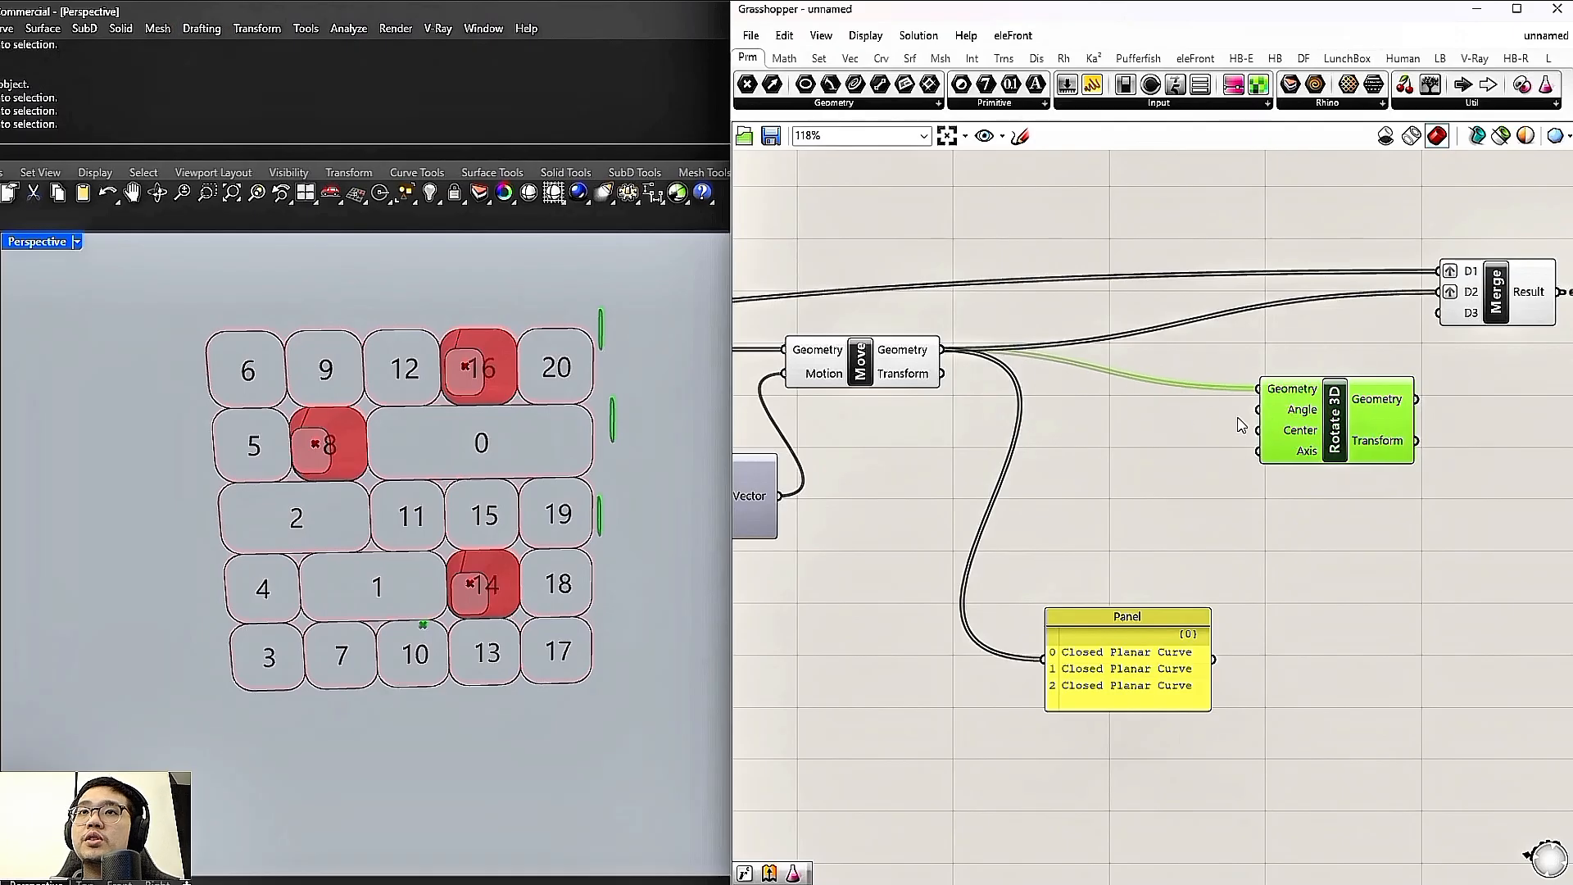
double_click(1124, 460)
text(radioam)
key(BackSpace)
key(BackSpace)
key(BackSpace)
text(an)
click(1147, 440)
drag(1147, 440, 1258, 410)
double_click(922, 439)
text(20)
key(Return)
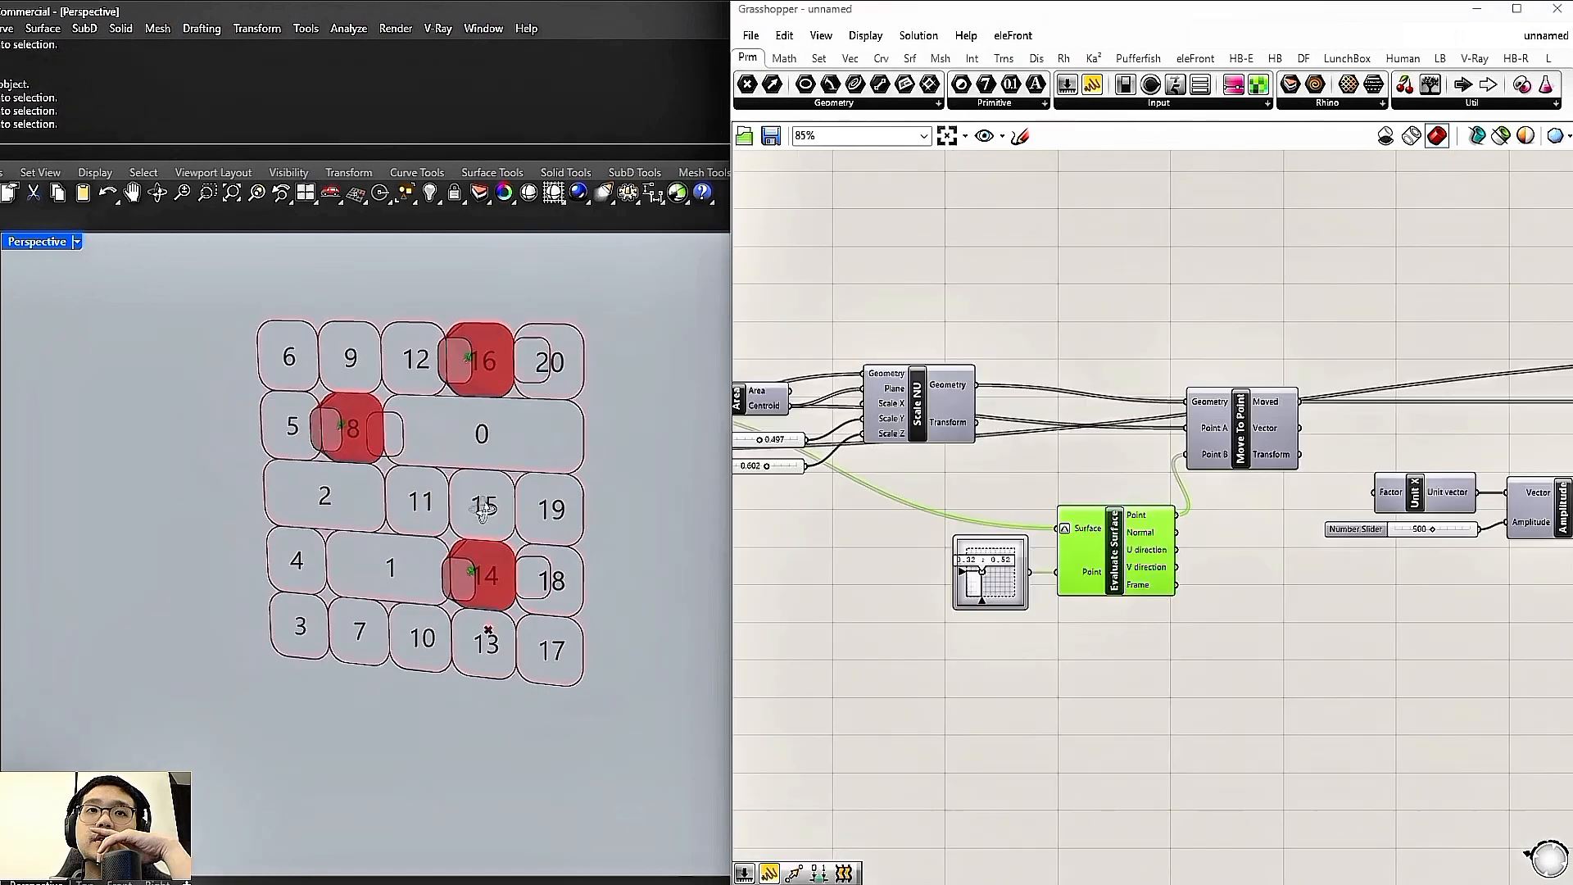
Examine the scaled and moved curves on the panels and select the Move component to check its geometry
scroll(500, 565, up, 3)
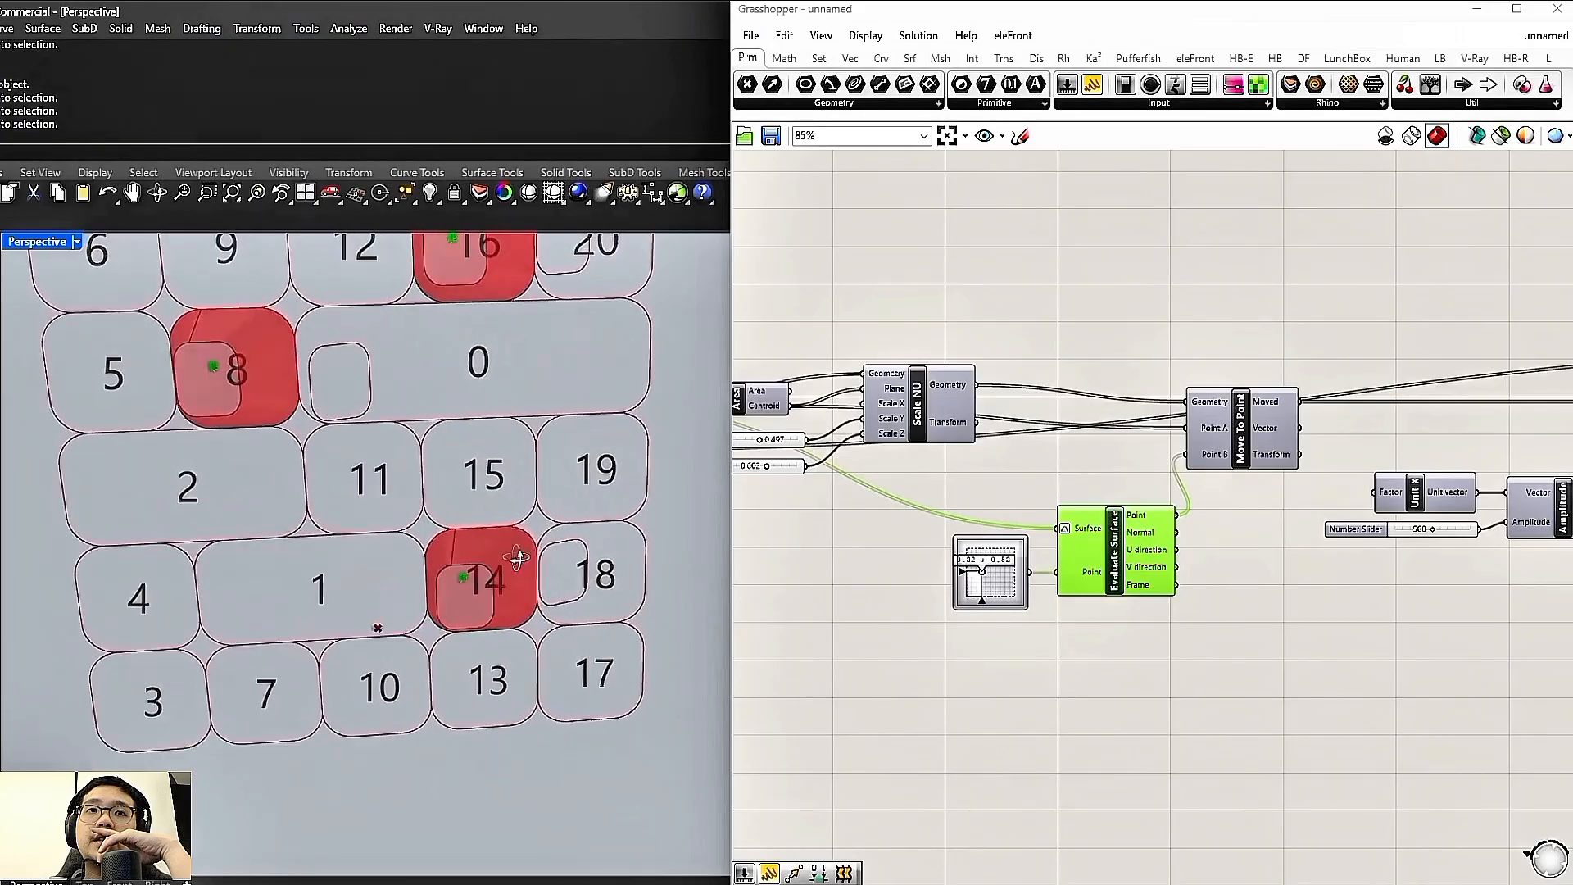
right_drag(1227, 535, 942, 539)
right_drag(923, 471, 1075, 453)
scroll(455, 557, up, 3)
right_drag(449, 538, 525, 704)
scroll(1057, 526, down, 3)
right_drag(1273, 506, 1119, 504)
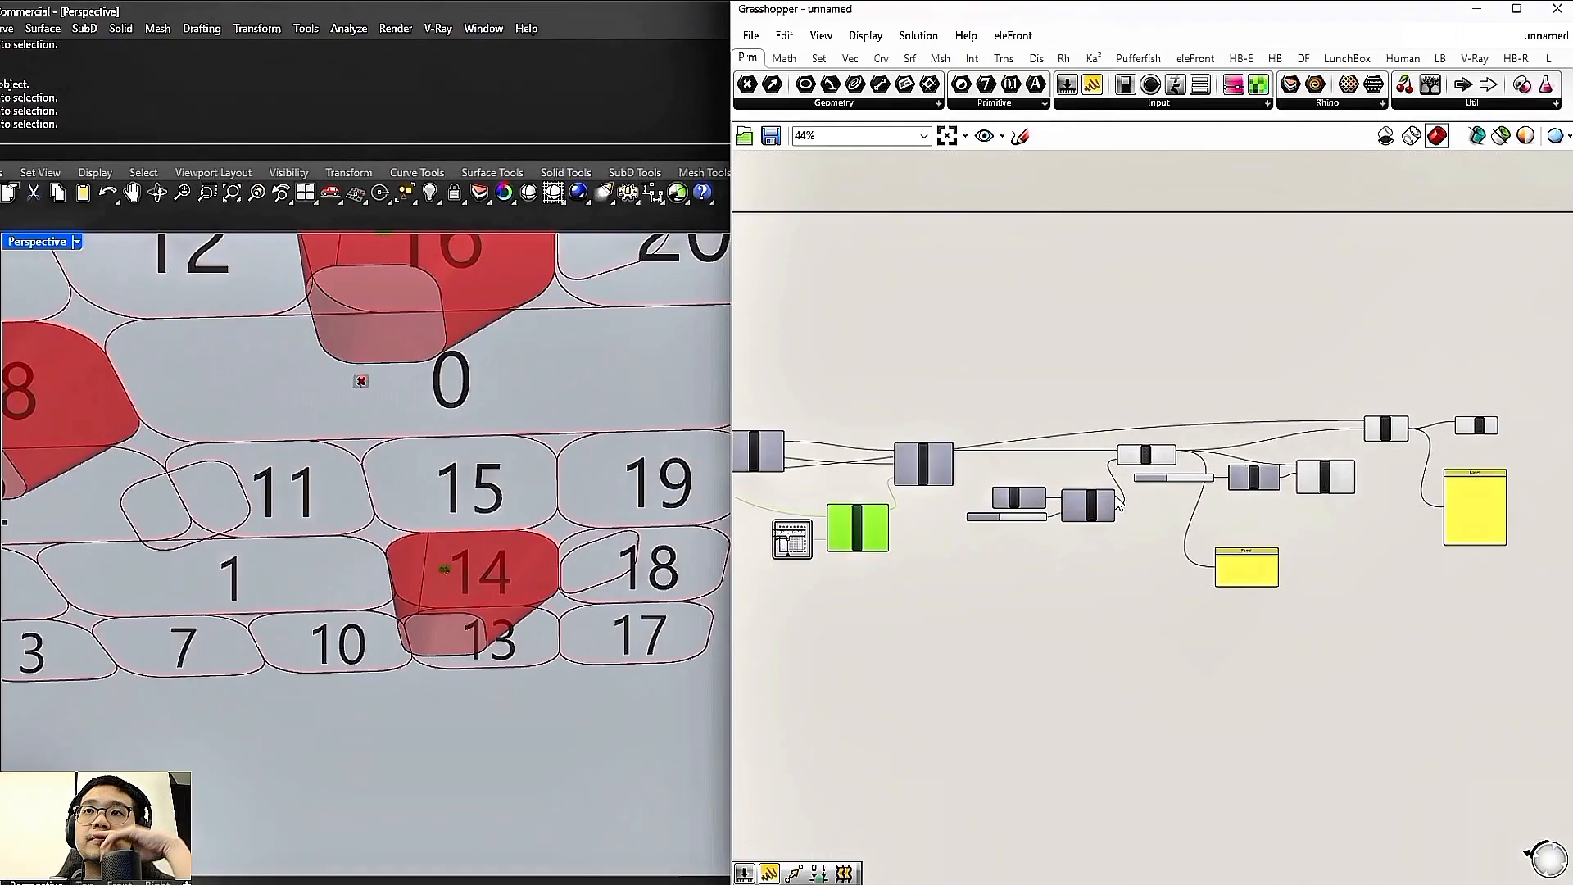
scroll(1318, 490, up, 2)
scroll(1079, 470, up, 2)
click(1097, 442)
right_drag(1192, 421, 1121, 427)
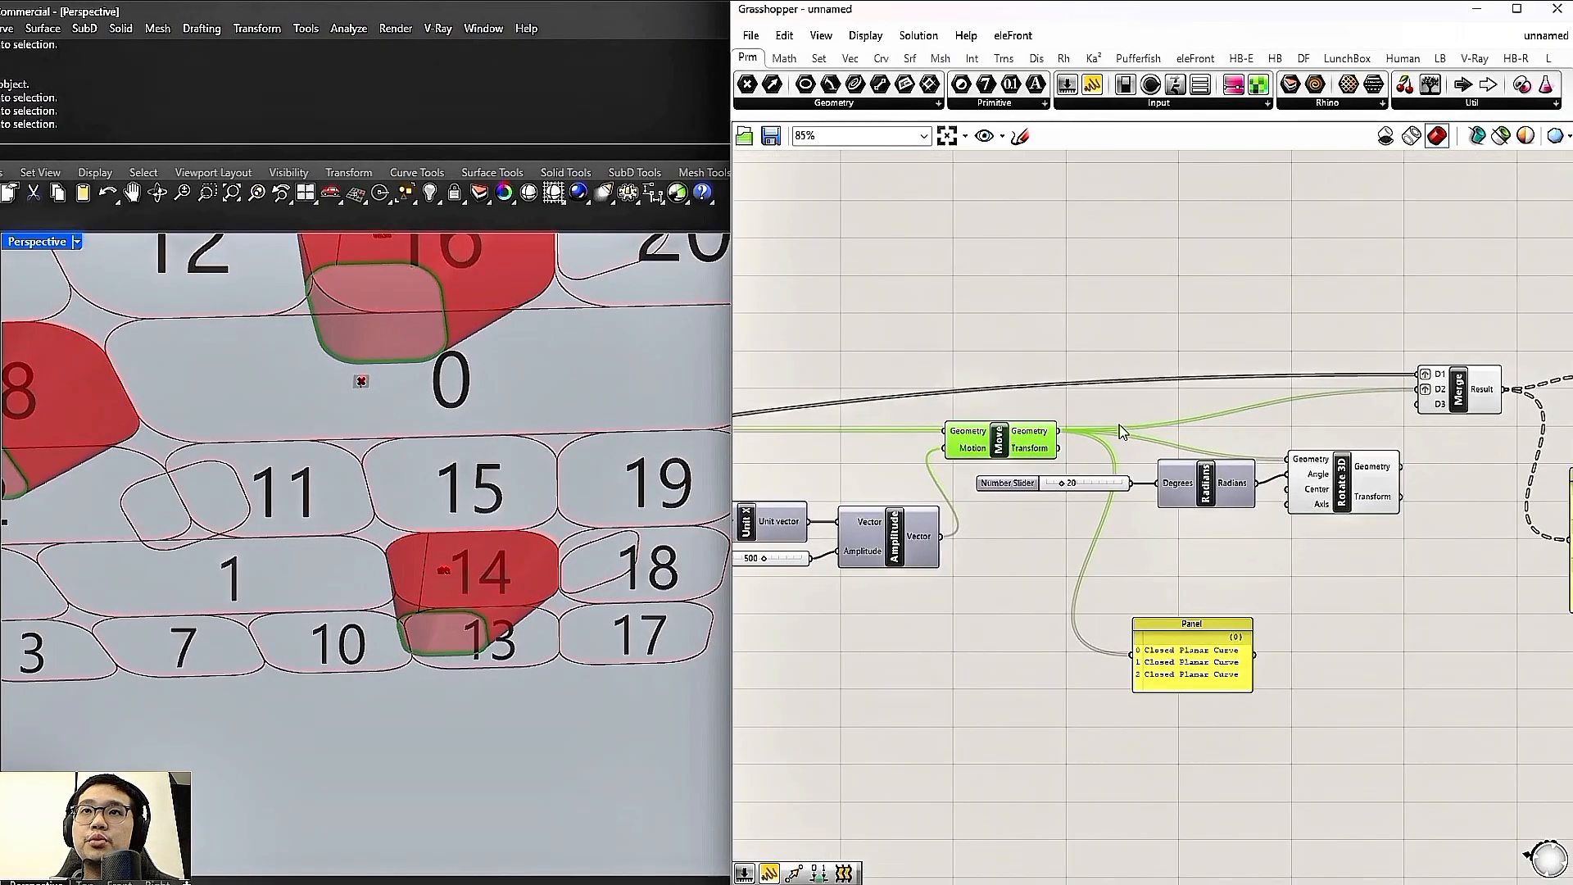
Add an Area component on Move's Geometry output and connect its Centroid to Rotate 3D's Center
double_click(1135, 338)
text(area)
click(1134, 321)
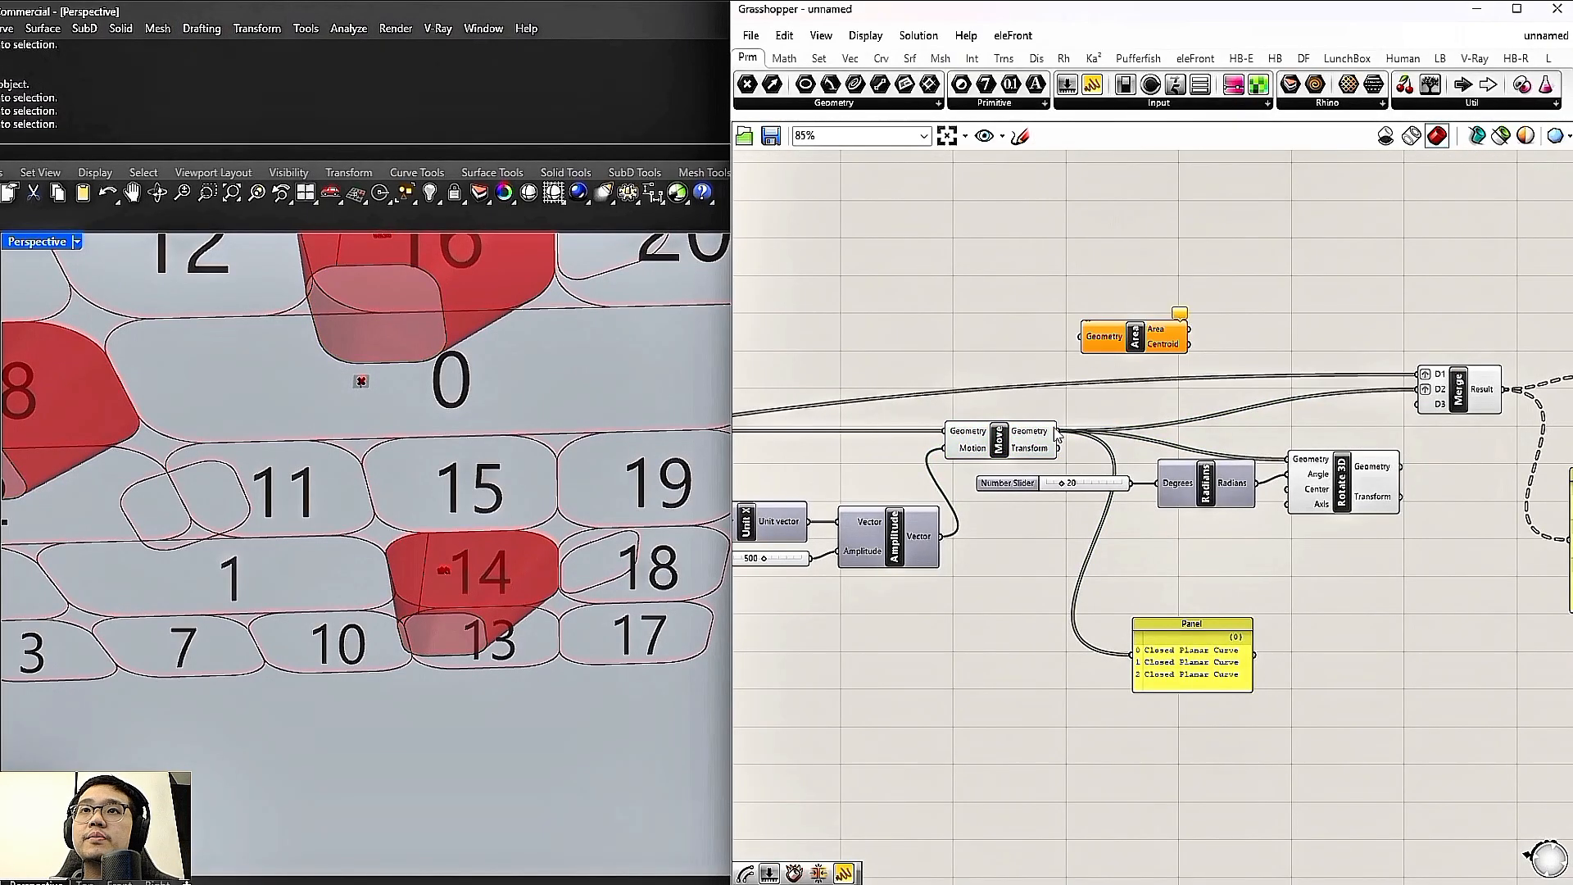
drag(1065, 406, 1083, 336)
scroll(1185, 385, up, 1)
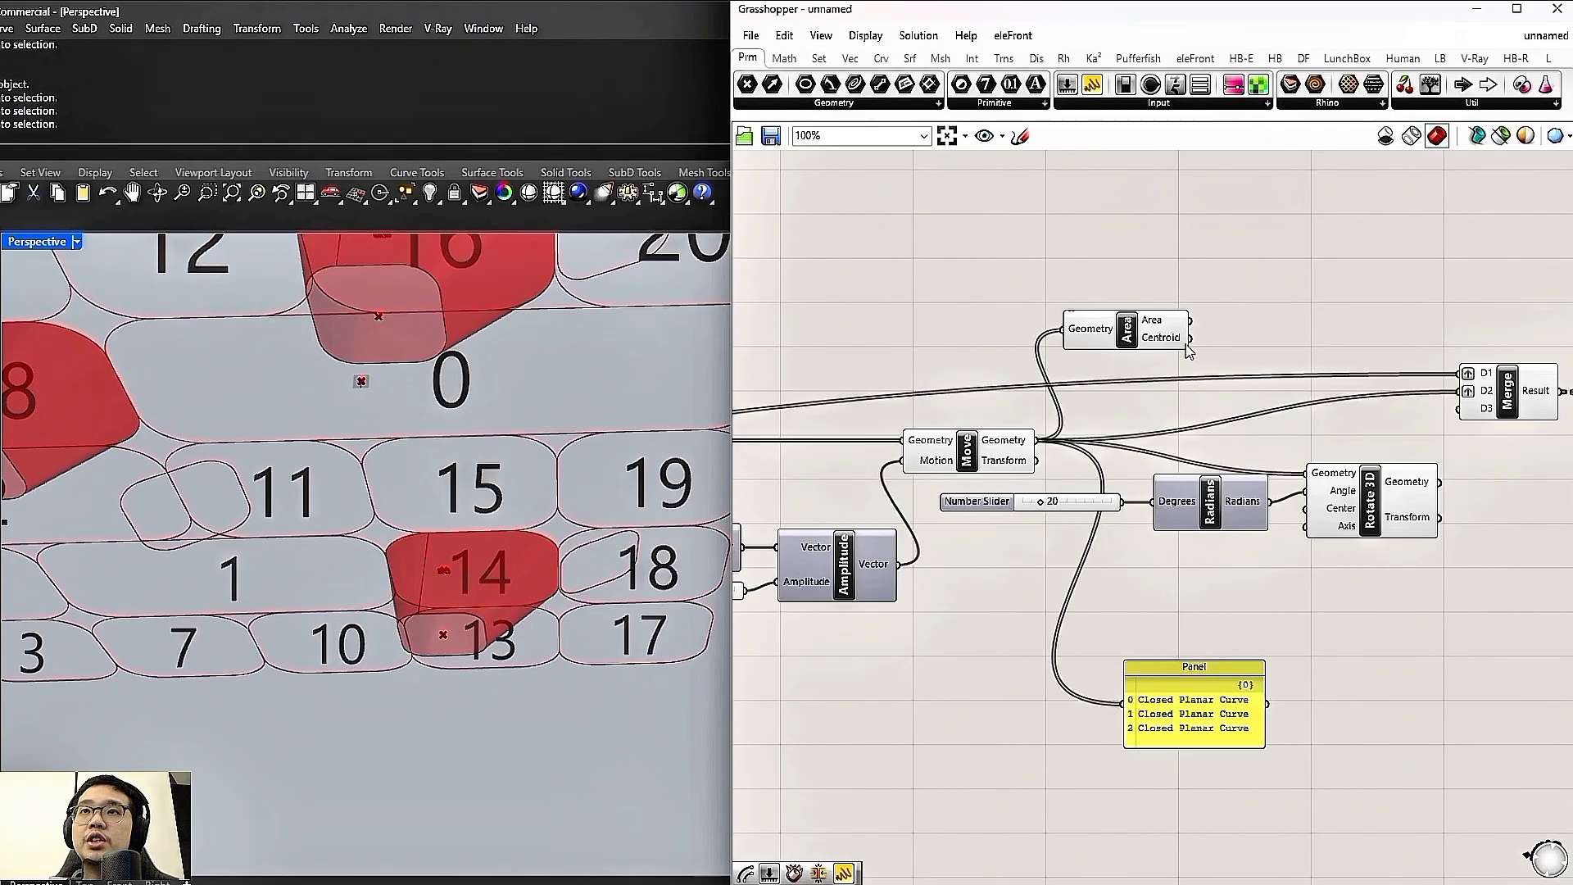
drag(1191, 344, 1369, 517)
Adjust the placement of Radians and Rotate 3D, and delete the Panel listing Move's Geometry output
click(1211, 511)
drag(1205, 516, 1205, 519)
drag(1392, 519, 1411, 520)
drag(1214, 720, 1289, 393)
key(Delete)
Set the rotation angle slider to 0 to compare the rotated outlines with the moved curves
right_drag(521, 653, 540, 533)
scroll(1384, 528, up, 1)
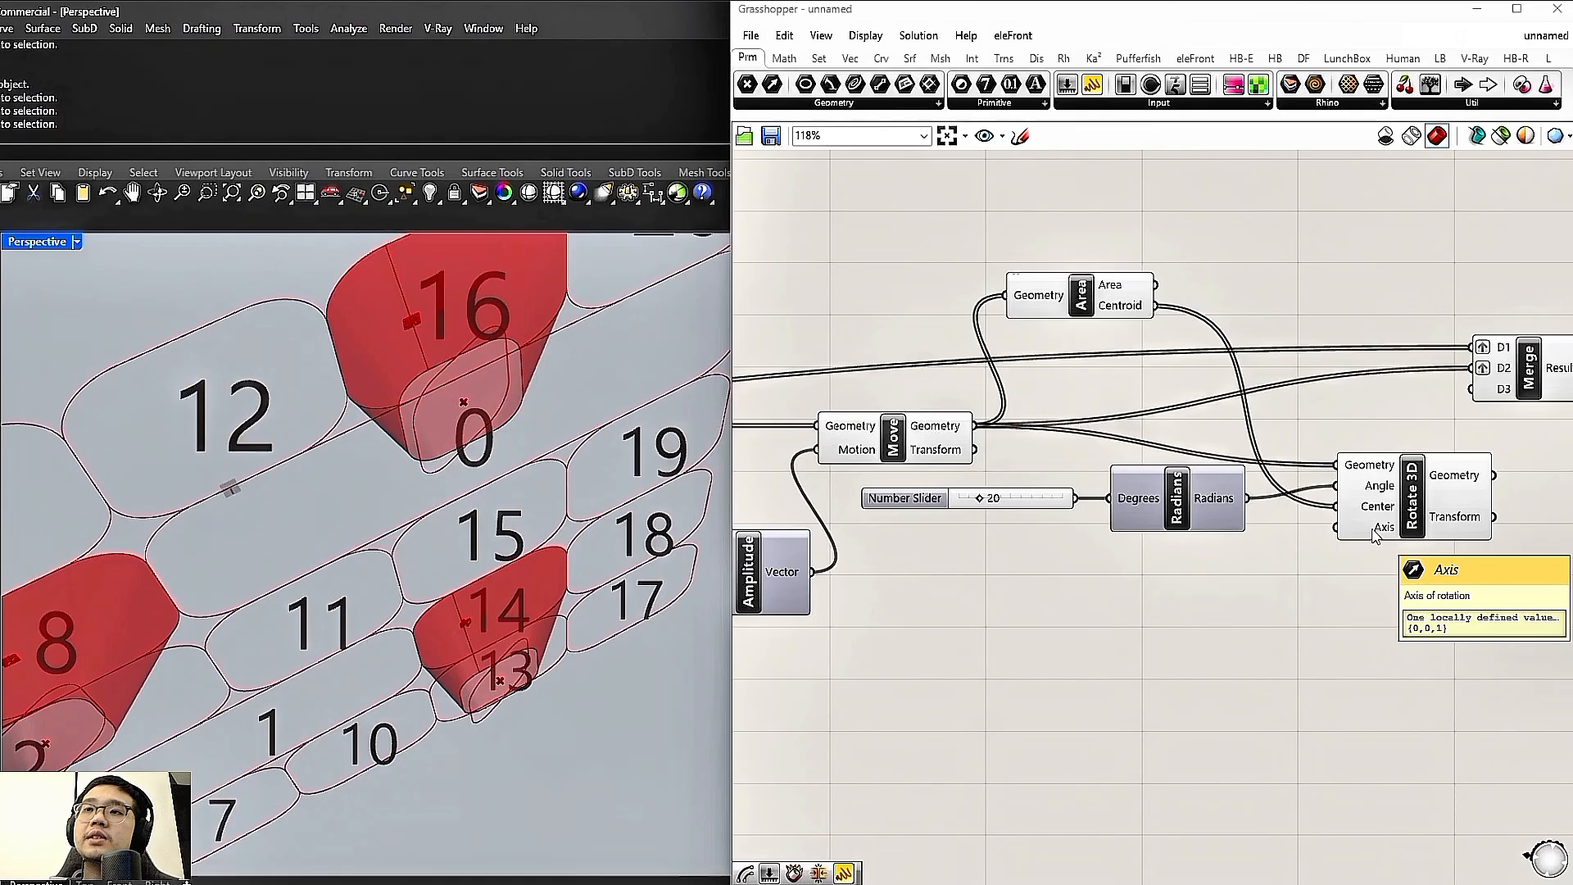
right_drag(551, 549, 478, 478)
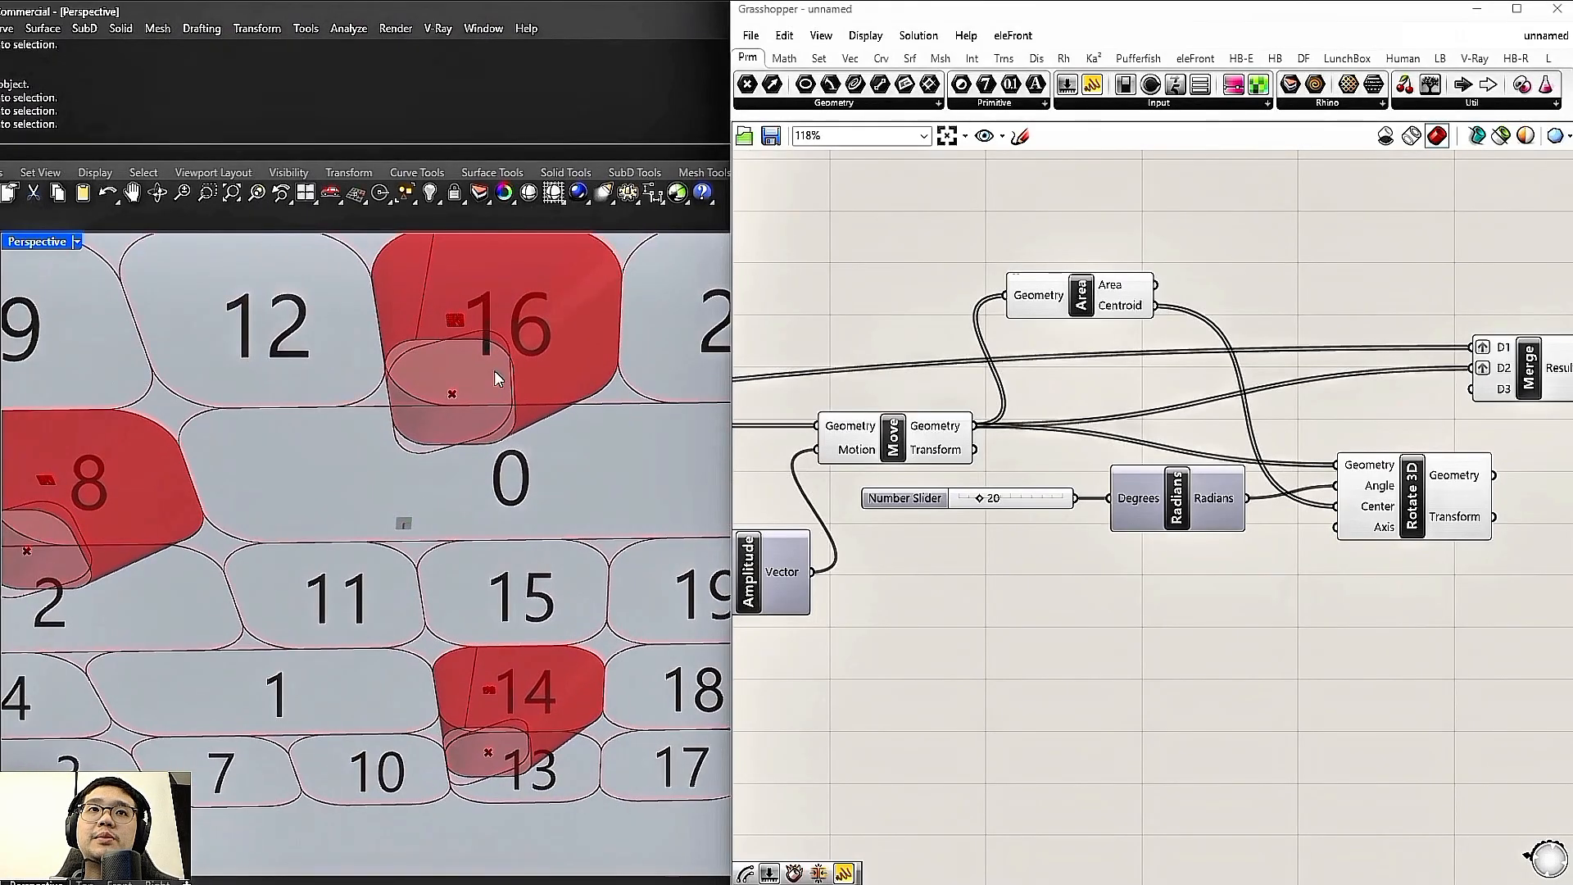
scroll(1008, 529, up, 2)
drag(968, 486, 914, 503)
right_drag(562, 510, 487, 456)
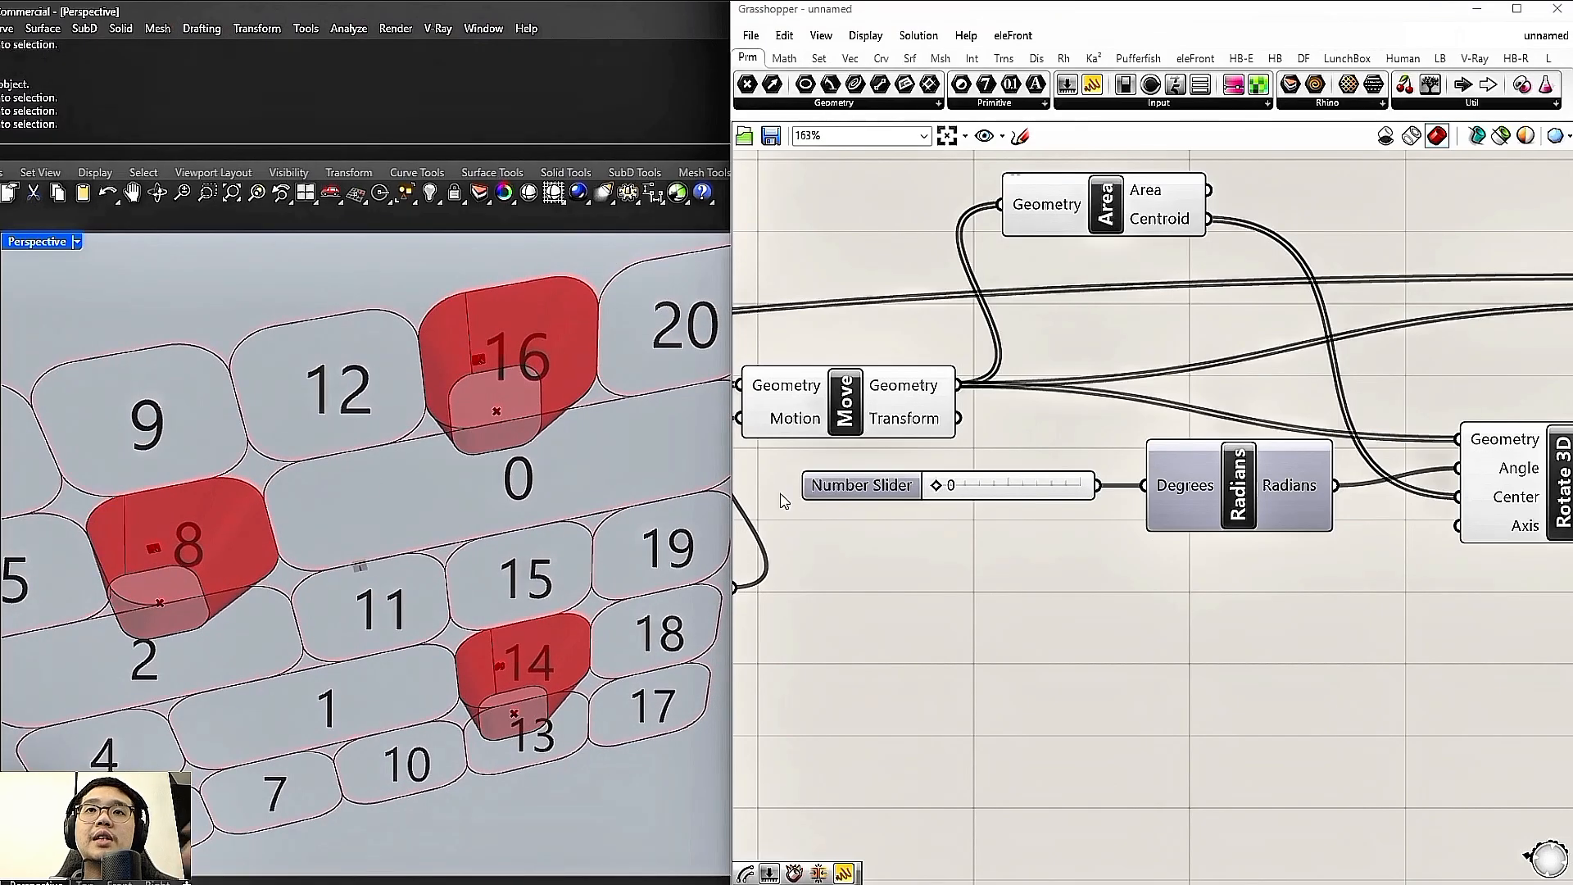
Set the angle slider's minimum to -100 and its value to -43
double_click(856, 488)
double_click(931, 512)
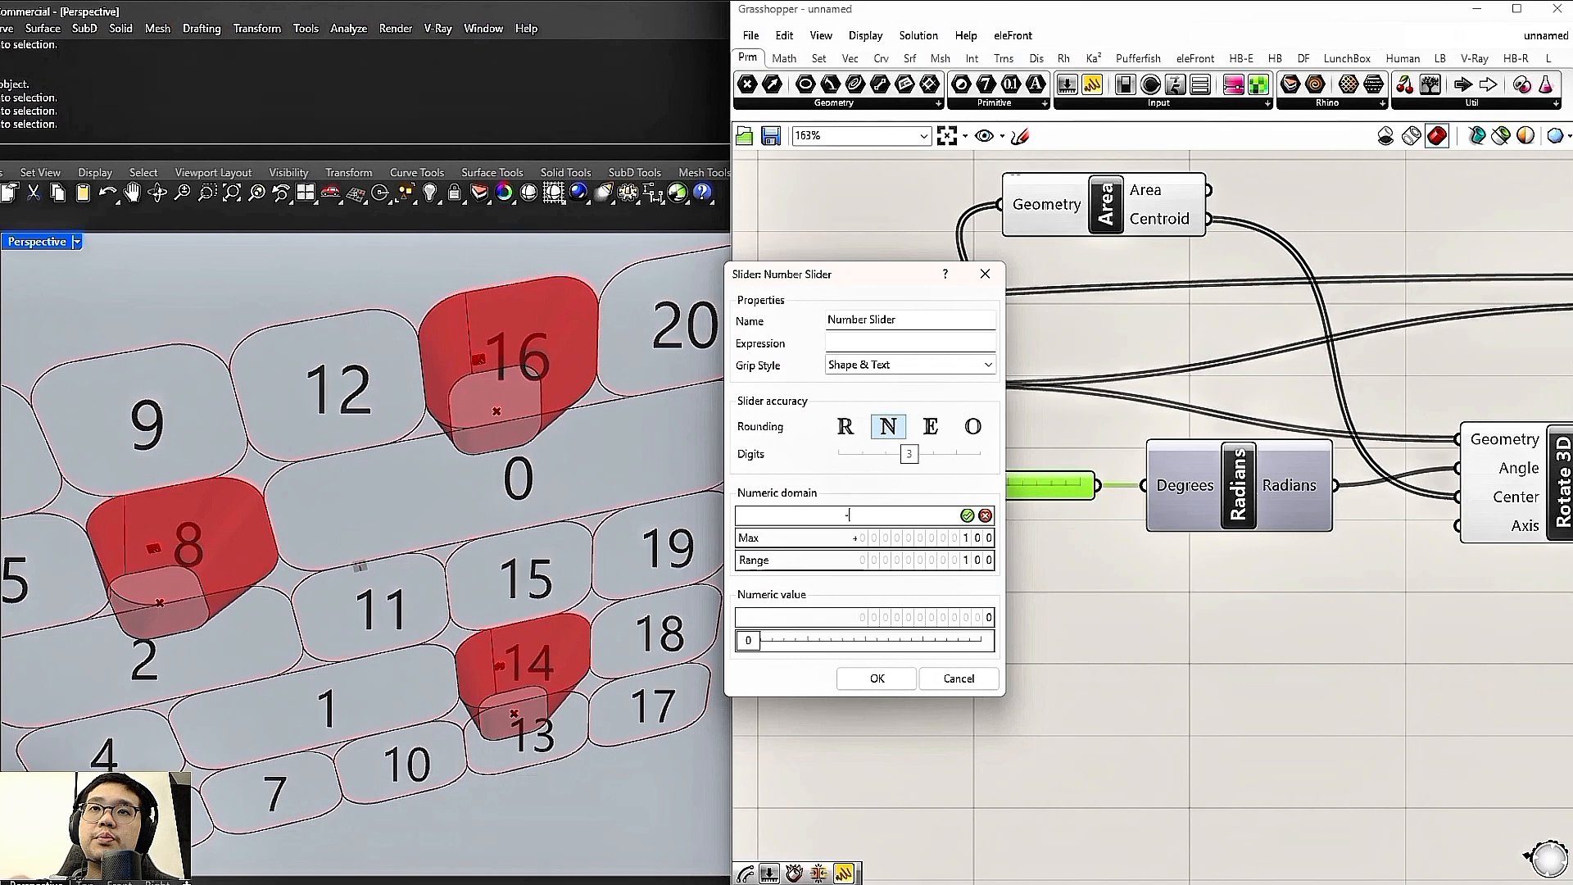
text(-100)
click(876, 679)
drag(1016, 488, 985, 501)
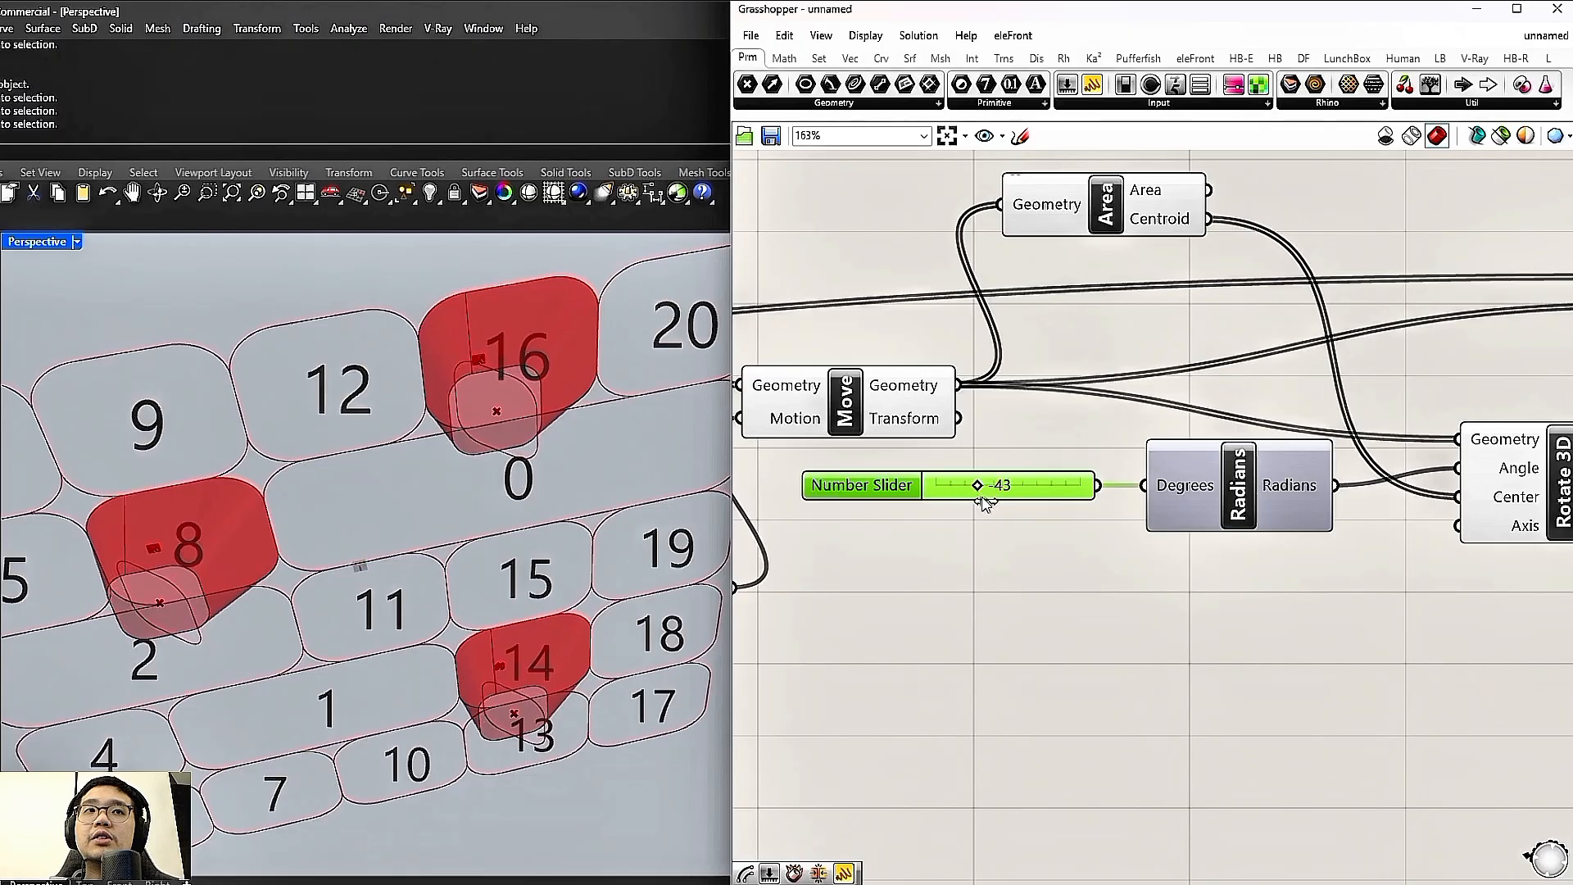
Replace Merge's D2 input with Rotate 3D's Geometry so the loft uses the rotated curves
scroll(1024, 505, down, 3)
right_drag(1513, 544, 1149, 532)
click(1095, 376)
drag(1093, 378, 1133, 381)
right_drag(1087, 383, 1275, 435)
drag(1283, 493, 1294, 410)
right_drag(710, 494, 516, 464)
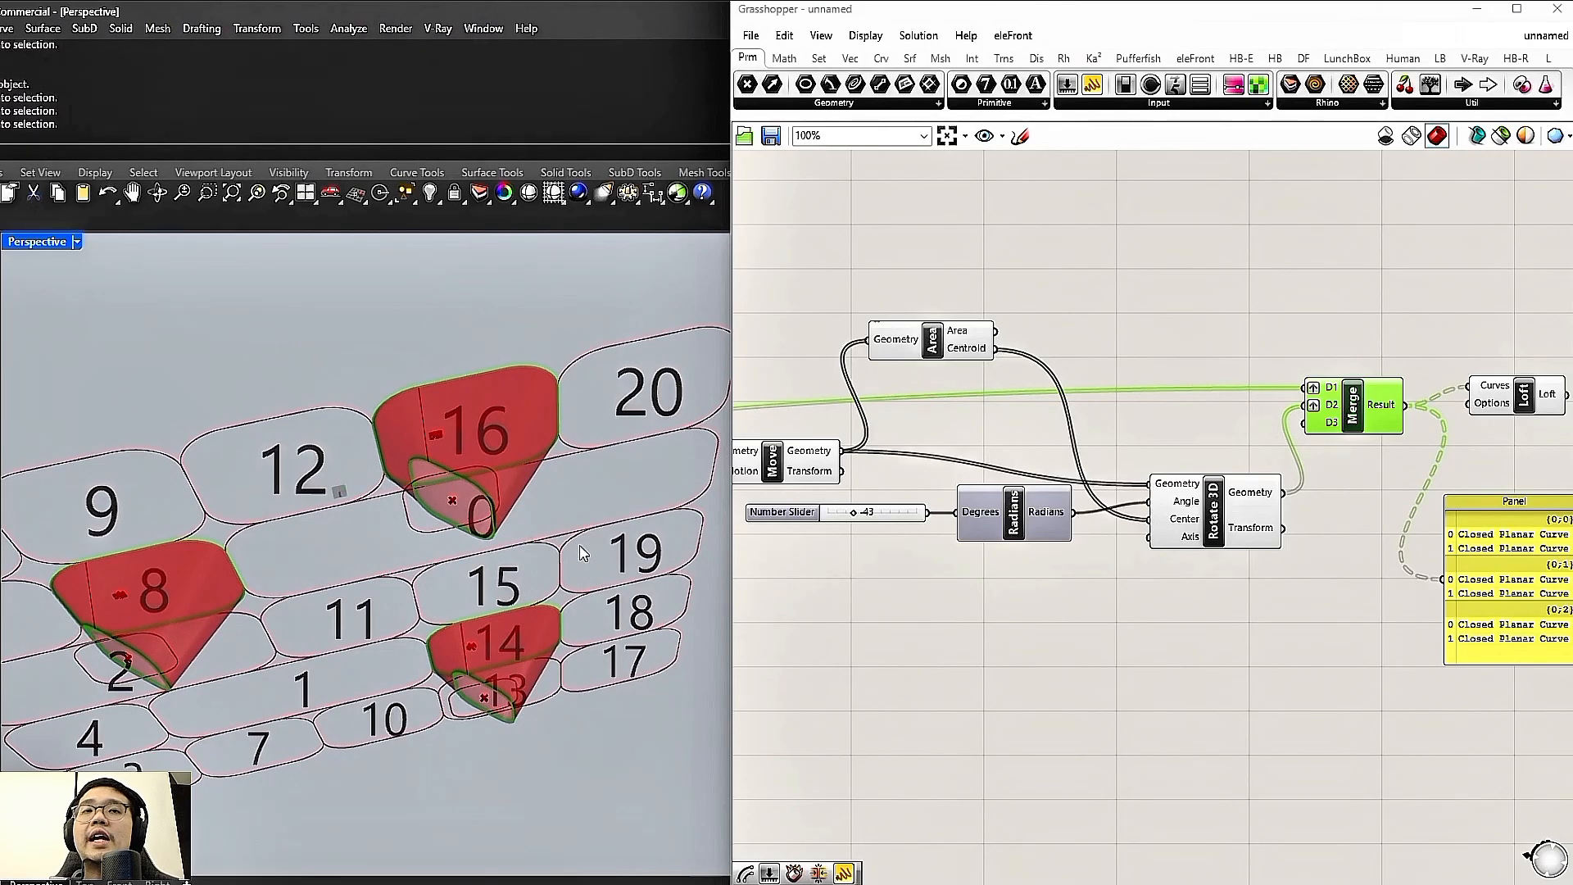
Turn off the preview of the Move and Area components and set the rotation angle slider to -26
drag(960, 486, 754, 297)
right_click(969, 250)
click(1020, 279)
scroll(987, 523, up, 4)
drag(985, 520, 998, 525)
Delete the Panel listing Merge's result
scroll(1016, 523, down, 6)
right_drag(1301, 539, 1137, 533)
click(1300, 586)
key(Delete)
Shift the angle slider, Radians, Rotate 3D, Merge and Loft components together away from Move
right_drag(1211, 498, 1318, 468)
scroll(1318, 468, down, 1)
drag(1395, 537, 1020, 490)
drag(1495, 541, 1187, 416)
drag(1381, 580, 1006, 483)
shift+drag(1429, 459, 1325, 417)
drag(1327, 424, 1462, 423)
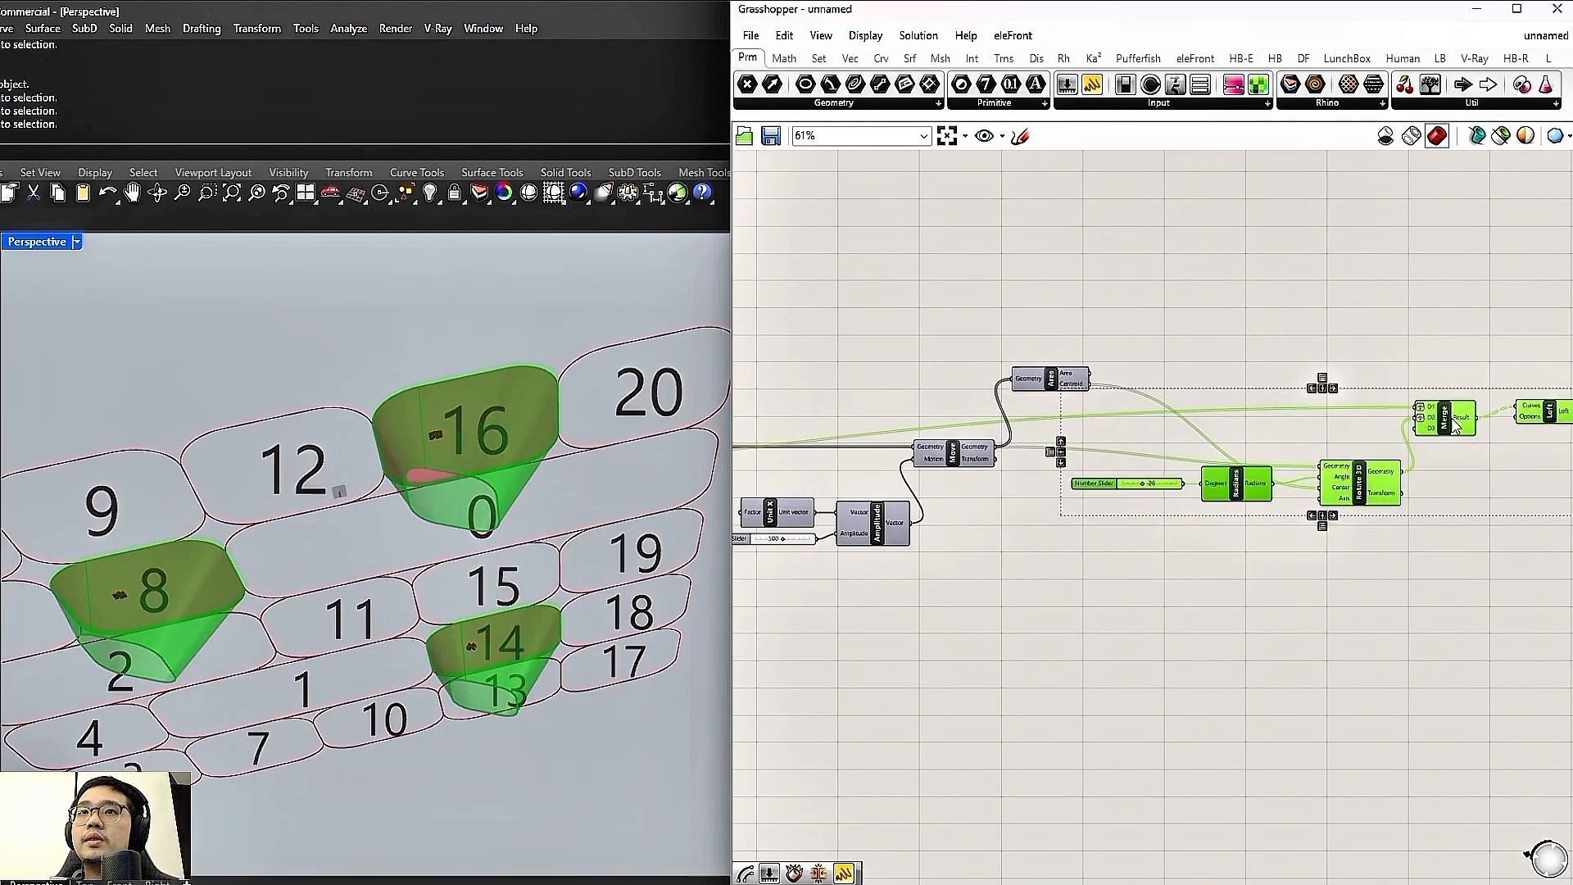
Place the Area component that supplies the rotation centre directly beneath Radians
scroll(1426, 423, down, 1)
right_drag(1075, 409, 1174, 414)
scroll(1174, 414, up, 3)
drag(1208, 379, 1504, 533)
scroll(1505, 532, down, 1)
right_drag(1505, 532, 1418, 496)
scroll(1417, 497, up, 1)
drag(1417, 497, 1376, 538)
Group the scaling components from List Item and Brep through Area, the two factor sliders and Scale NU
scroll(1393, 534, down, 5)
right_drag(1552, 544, 1383, 519)
drag(1454, 542, 1065, 395)
click(1419, 511)
right_drag(580, 486, 573, 344)
scroll(1265, 486, down, 3)
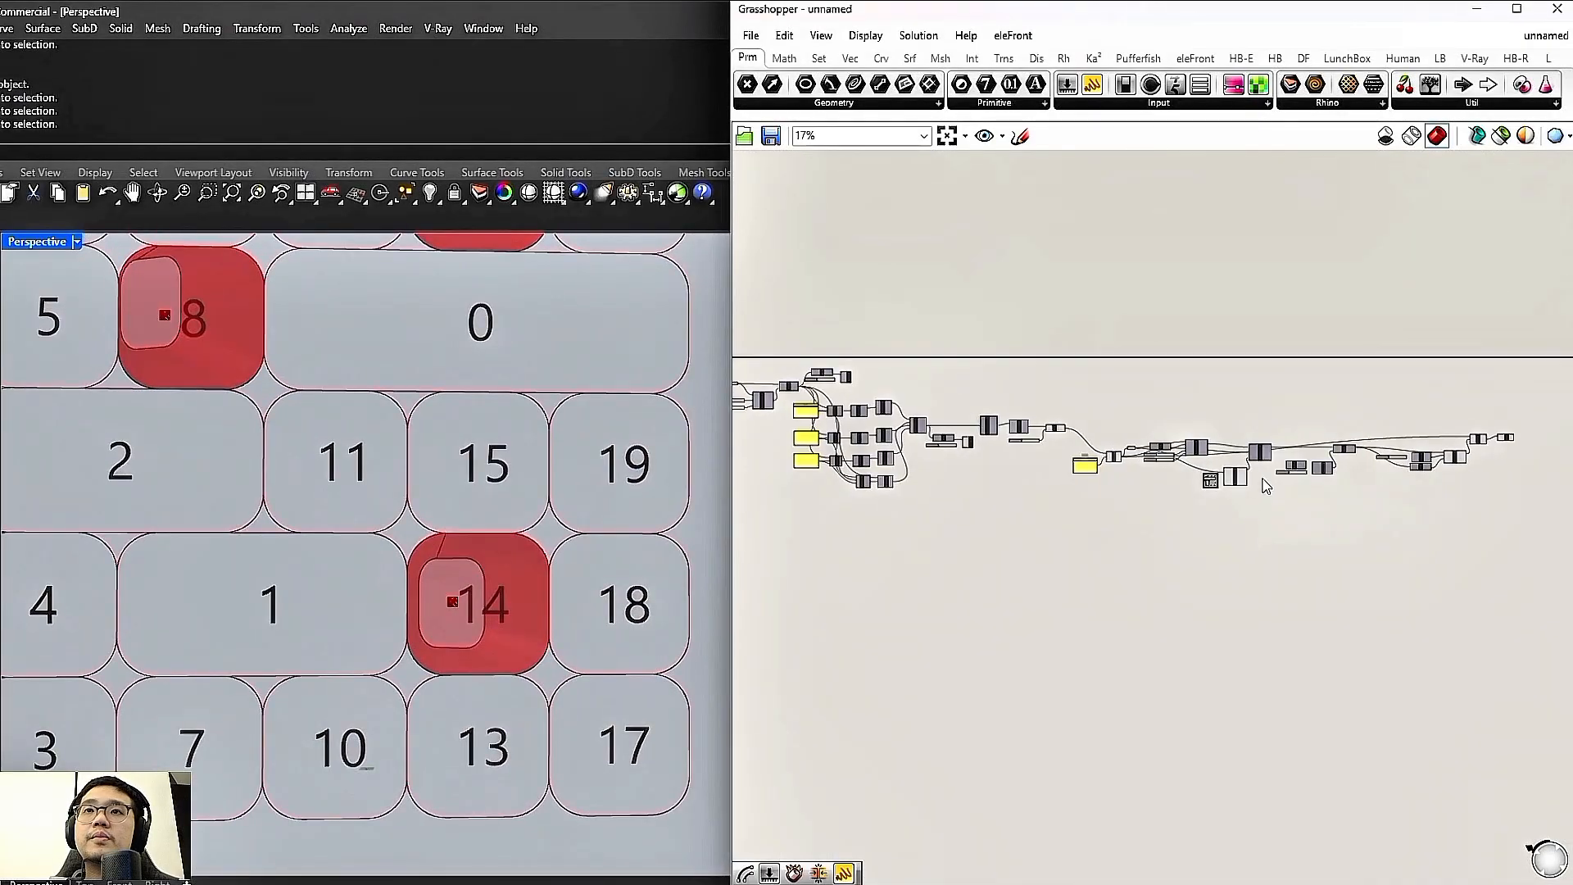
scroll(1119, 465, up, 5)
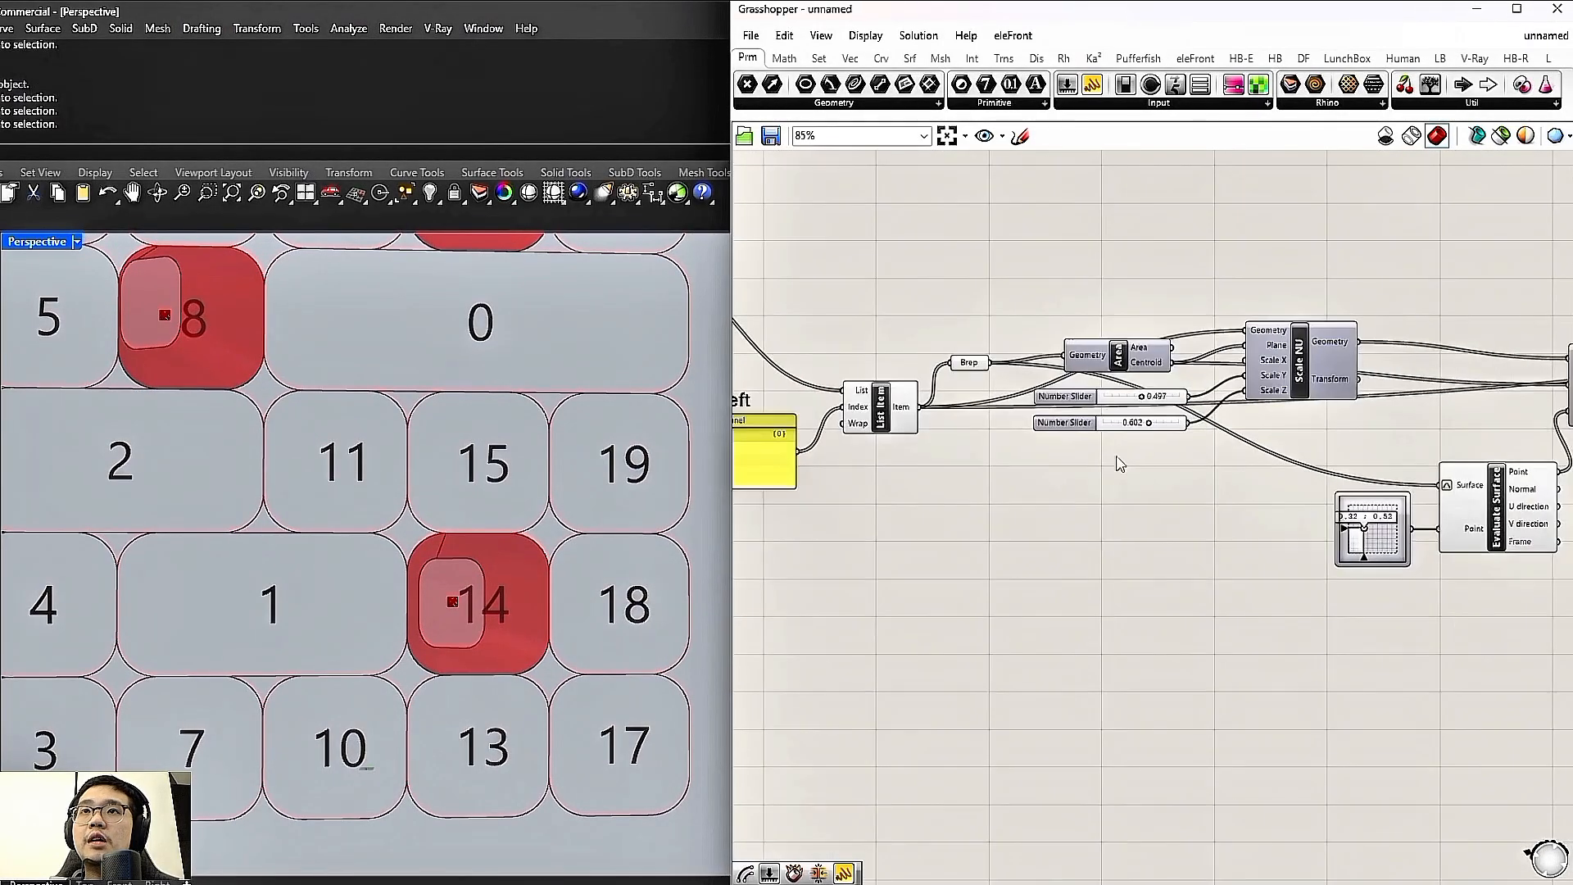
drag(1279, 453, 899, 263)
right_click(873, 300)
click(974, 389)
drag(1219, 404, 1236, 431)
click(1388, 439)
Space the MD slider, Evaluate Surface and Move To Point components away from the scaling group
right_drag(1569, 499, 1109, 484)
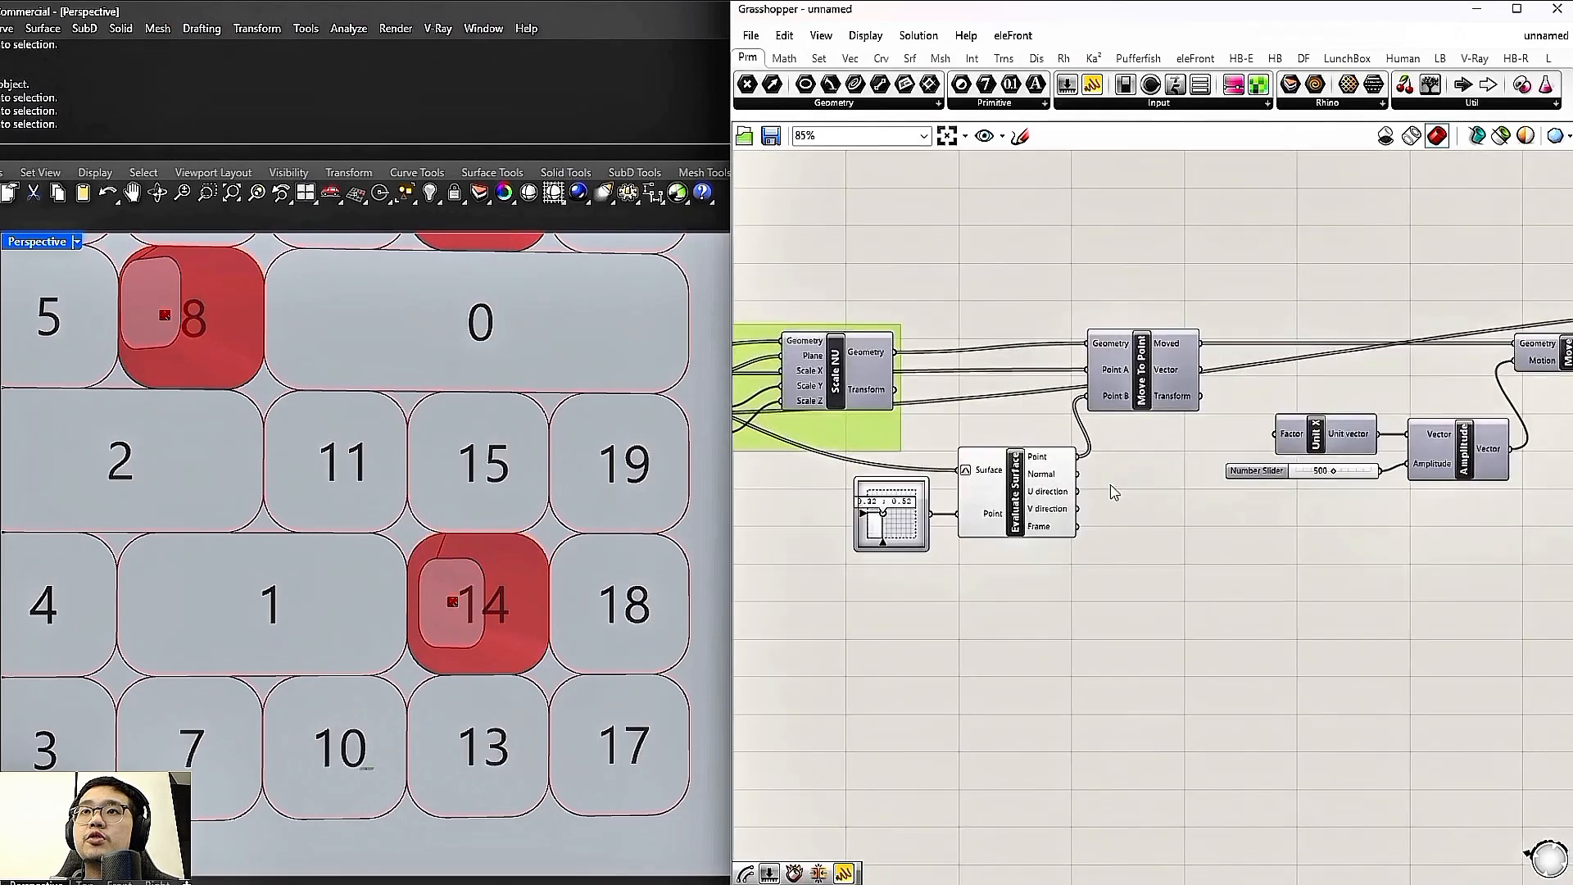
drag(1158, 593, 922, 470)
shift+drag(1119, 378, 1155, 384)
drag(1155, 597, 942, 510)
mouse_move(1073, 502)
mouse_down()
mouse_move(1094, 469)
mouse_move(1082, 477)
mouse_up()
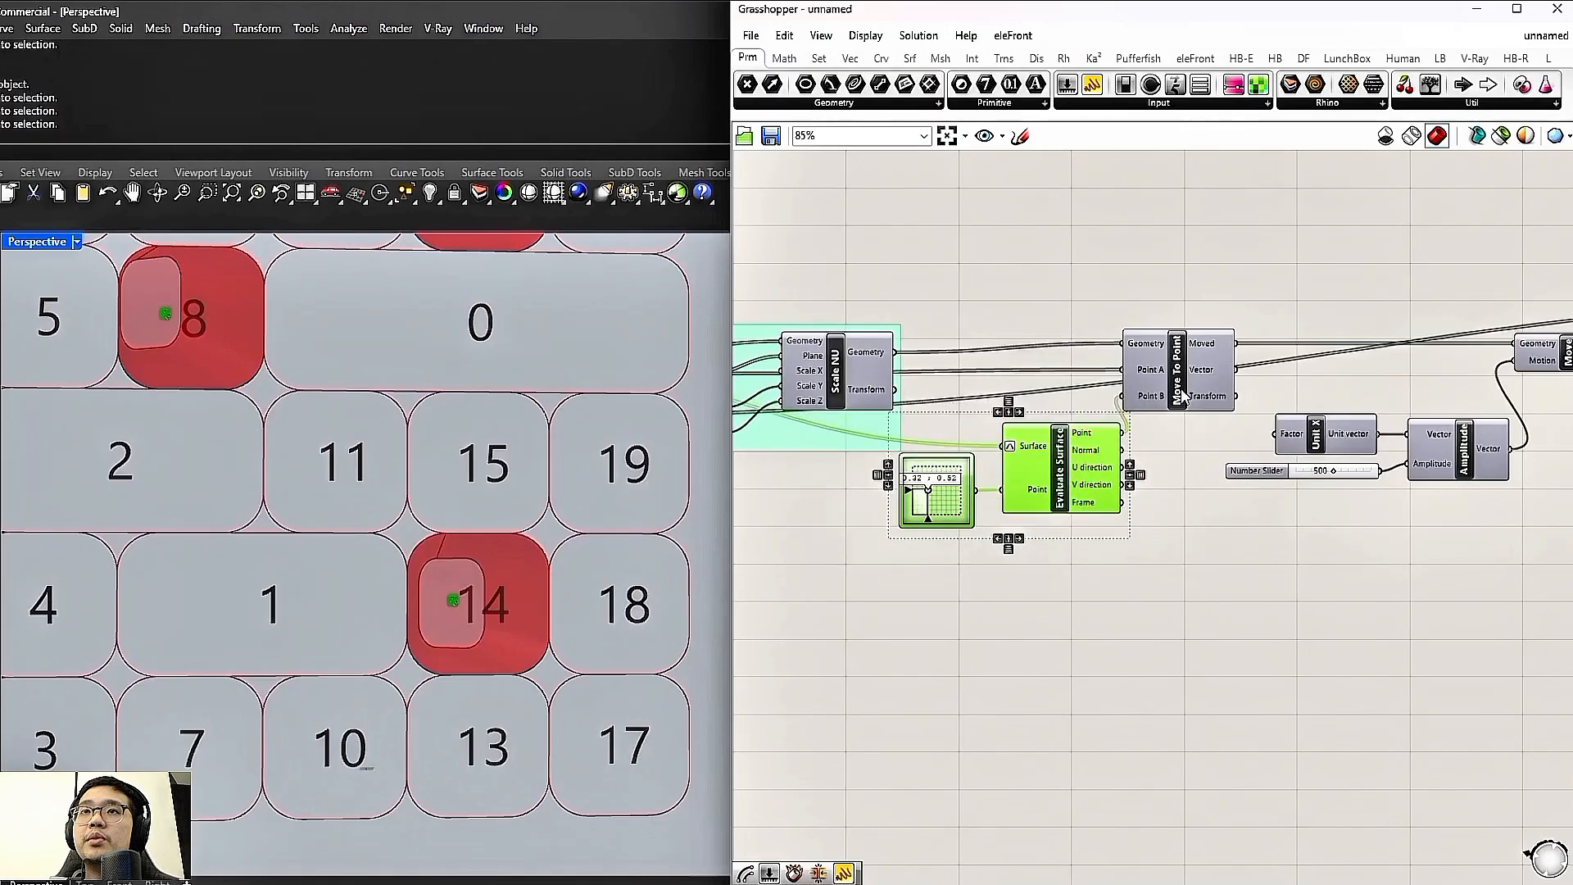
drag(1180, 390, 1207, 391)
Move the Unit X, Amplitude, 500 slider and Move components clear of Move To Point and group them
scroll(1232, 422, down, 3)
right_drag(1443, 499, 1146, 521)
scroll(1147, 523, up, 2)
drag(1168, 538, 1051, 423)
drag(1140, 360, 1213, 368)
drag(1237, 509, 966, 275)
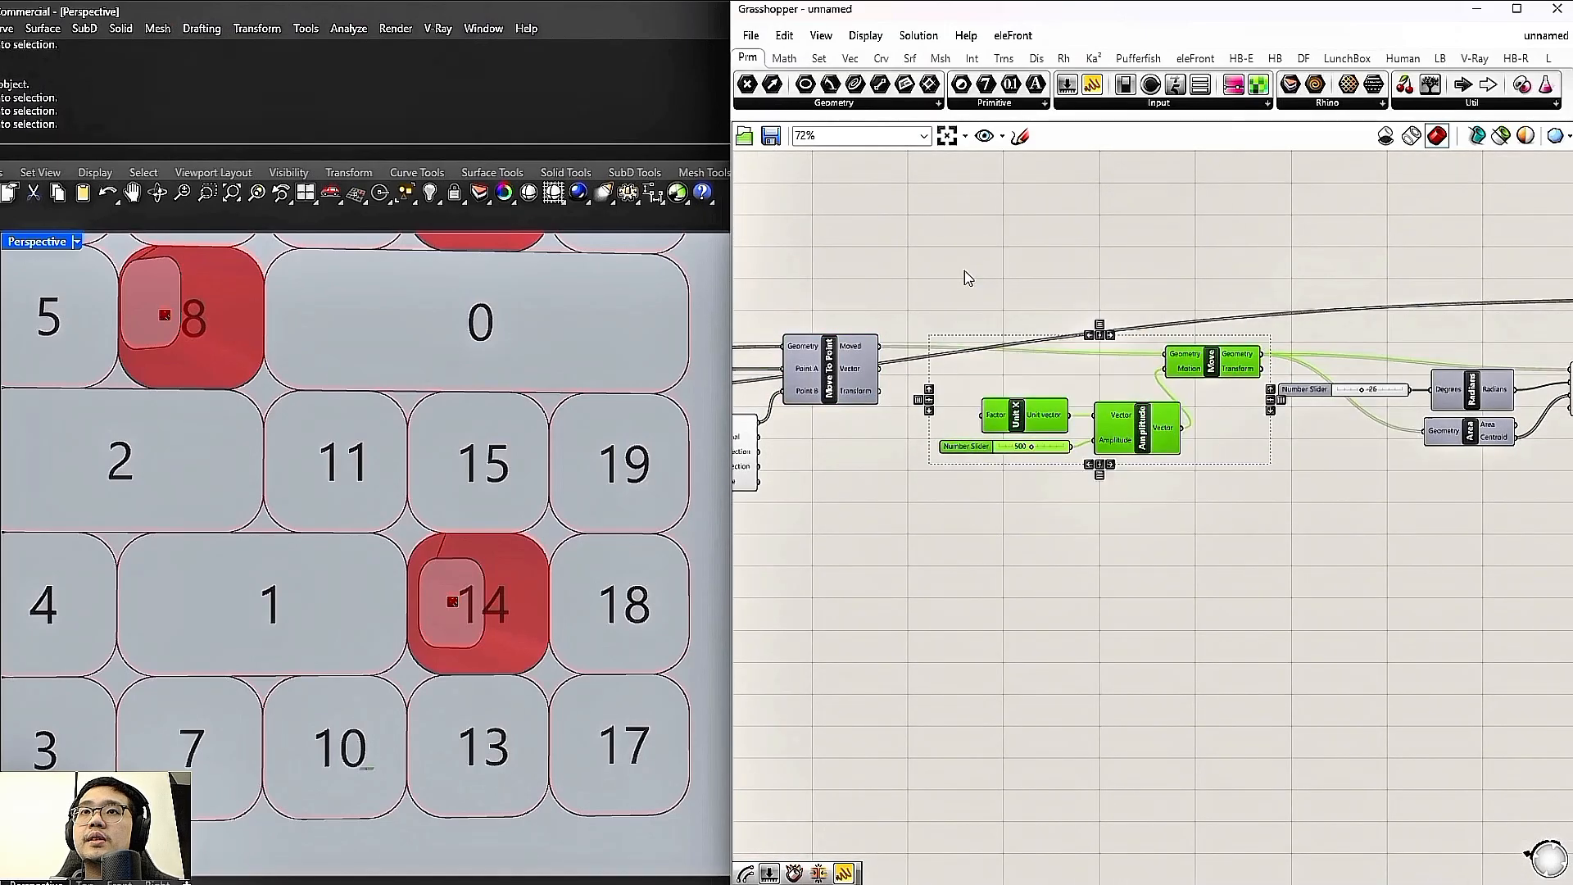
middle_click(977, 263)
click(1023, 400)
click(1046, 274)
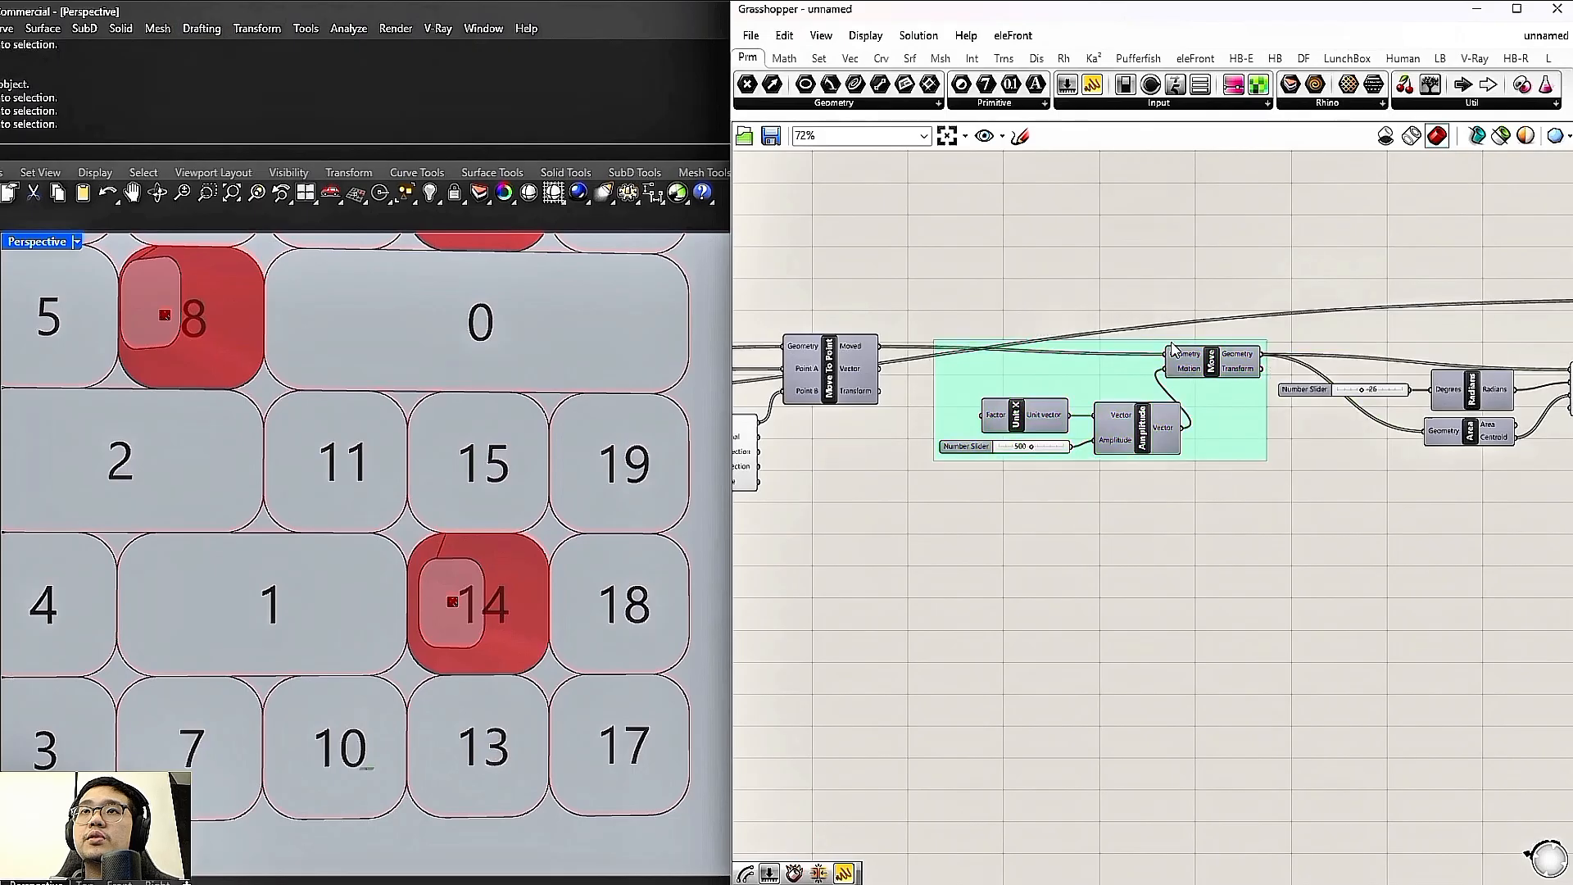
Group the MD slider, Evaluate Surface and Move To Point components
scroll(1121, 397, down, 1)
right_drag(1118, 397, 1420, 430)
drag(1194, 545, 986, 323)
middle_click(1004, 273)
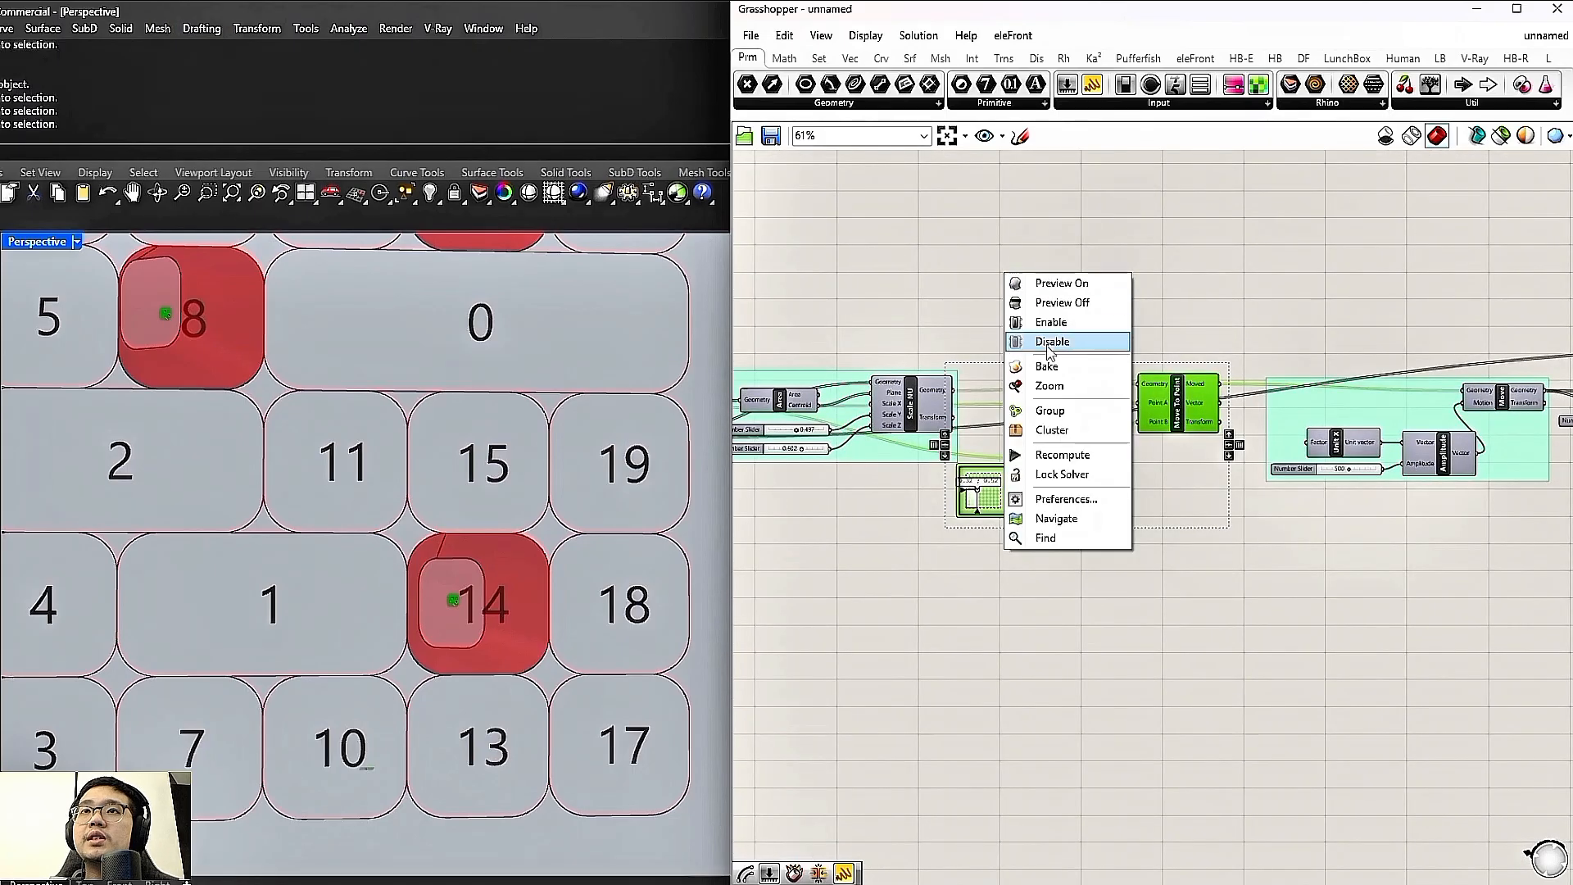
click(1052, 386)
middle_click(1090, 343)
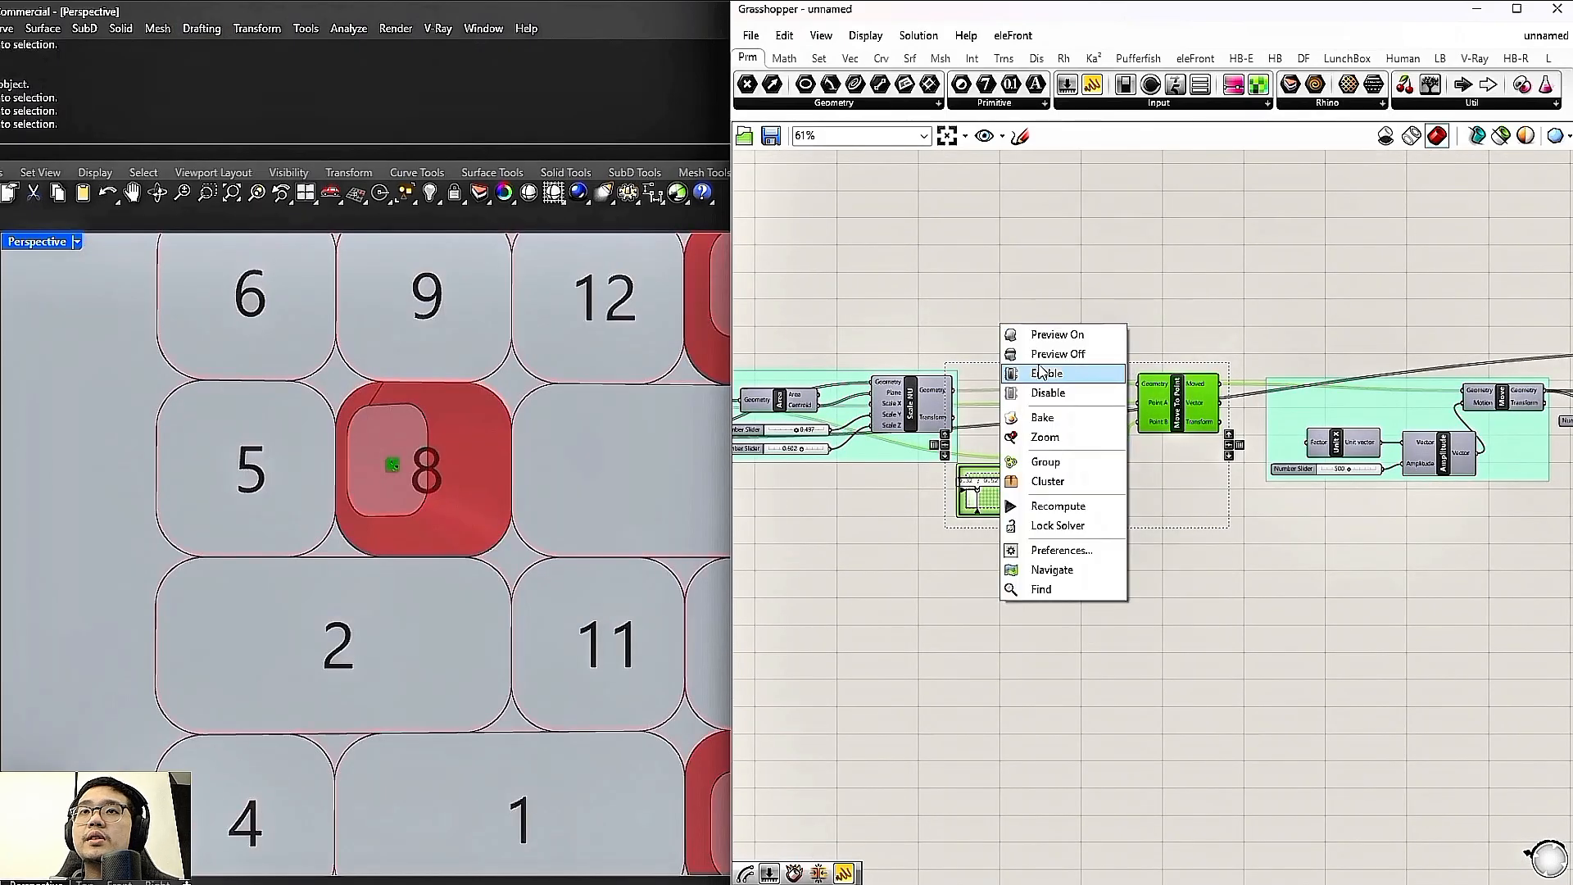
click(1065, 459)
drag(1190, 508, 1214, 508)
Group the angle slider, Radians, Area and Rotate 3D components
scroll(412, 442, down, 5)
right_drag(411, 442, 416, 440)
scroll(987, 439, up, 3)
scroll(1376, 441, down, 4)
right_drag(1377, 440, 910, 464)
right_drag(1370, 468, 1124, 469)
scroll(1159, 469, up, 3)
drag(1329, 549, 980, 350)
middle_click(980, 344)
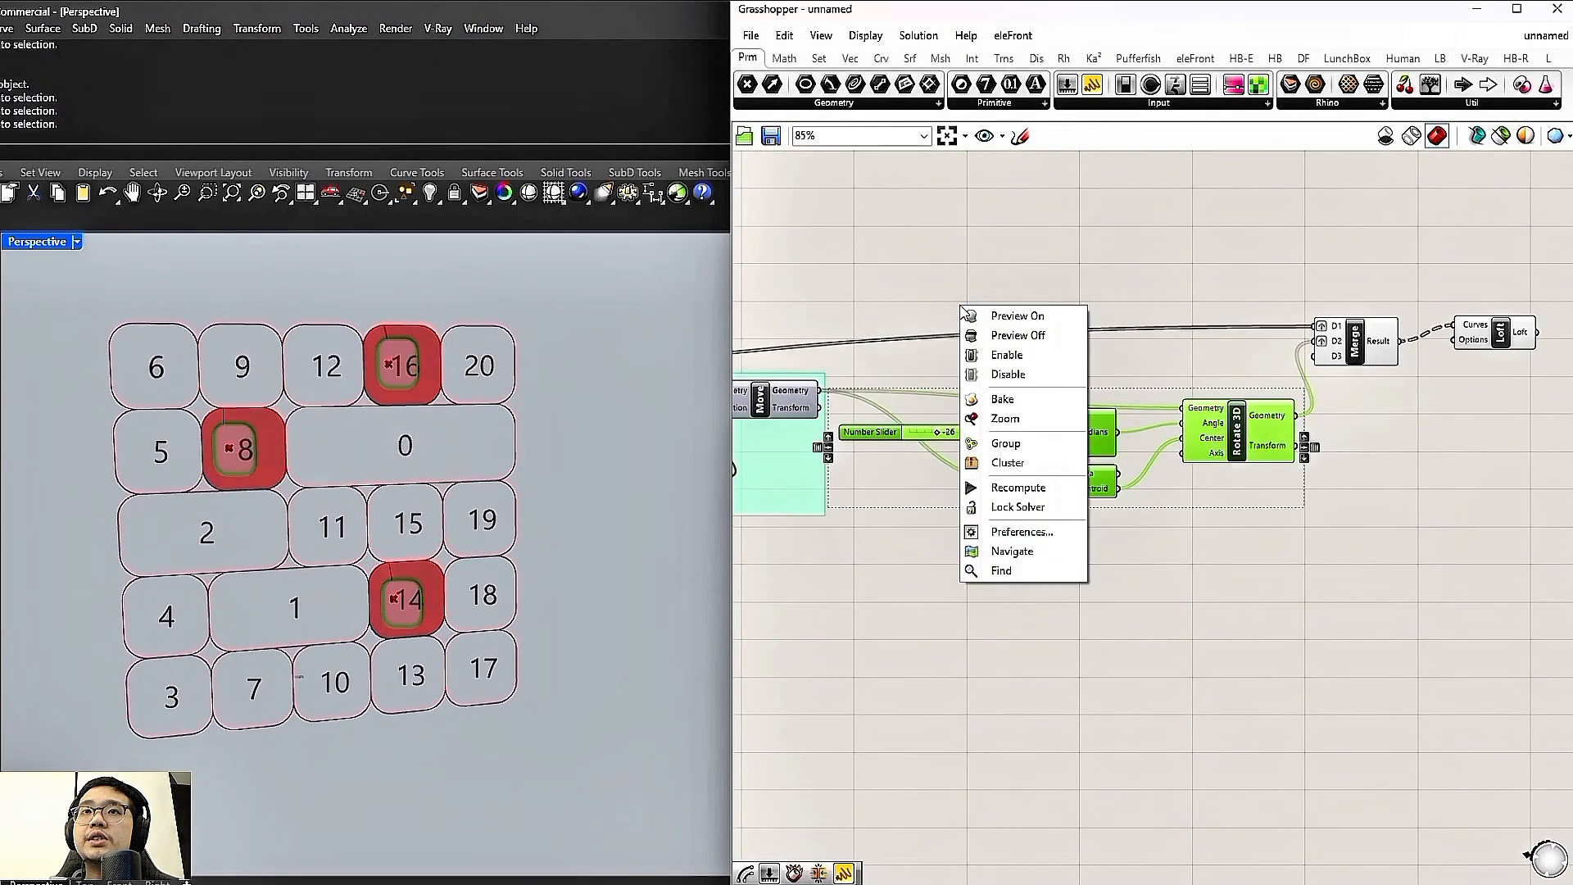
click(1005, 442)
Move Merge and Loft together clear of the rotation group
right_drag(1523, 433, 1388, 456)
drag(1457, 429, 1197, 314)
drag(1207, 350, 1289, 376)
click(1234, 348)
Add a Scribble component above the group of scaling components
scroll(1232, 347, down, 4)
right_drag(906, 344, 1160, 349)
scroll(1158, 350, down, 2)
right_drag(972, 364, 1095, 361)
scroll(870, 366, up, 6)
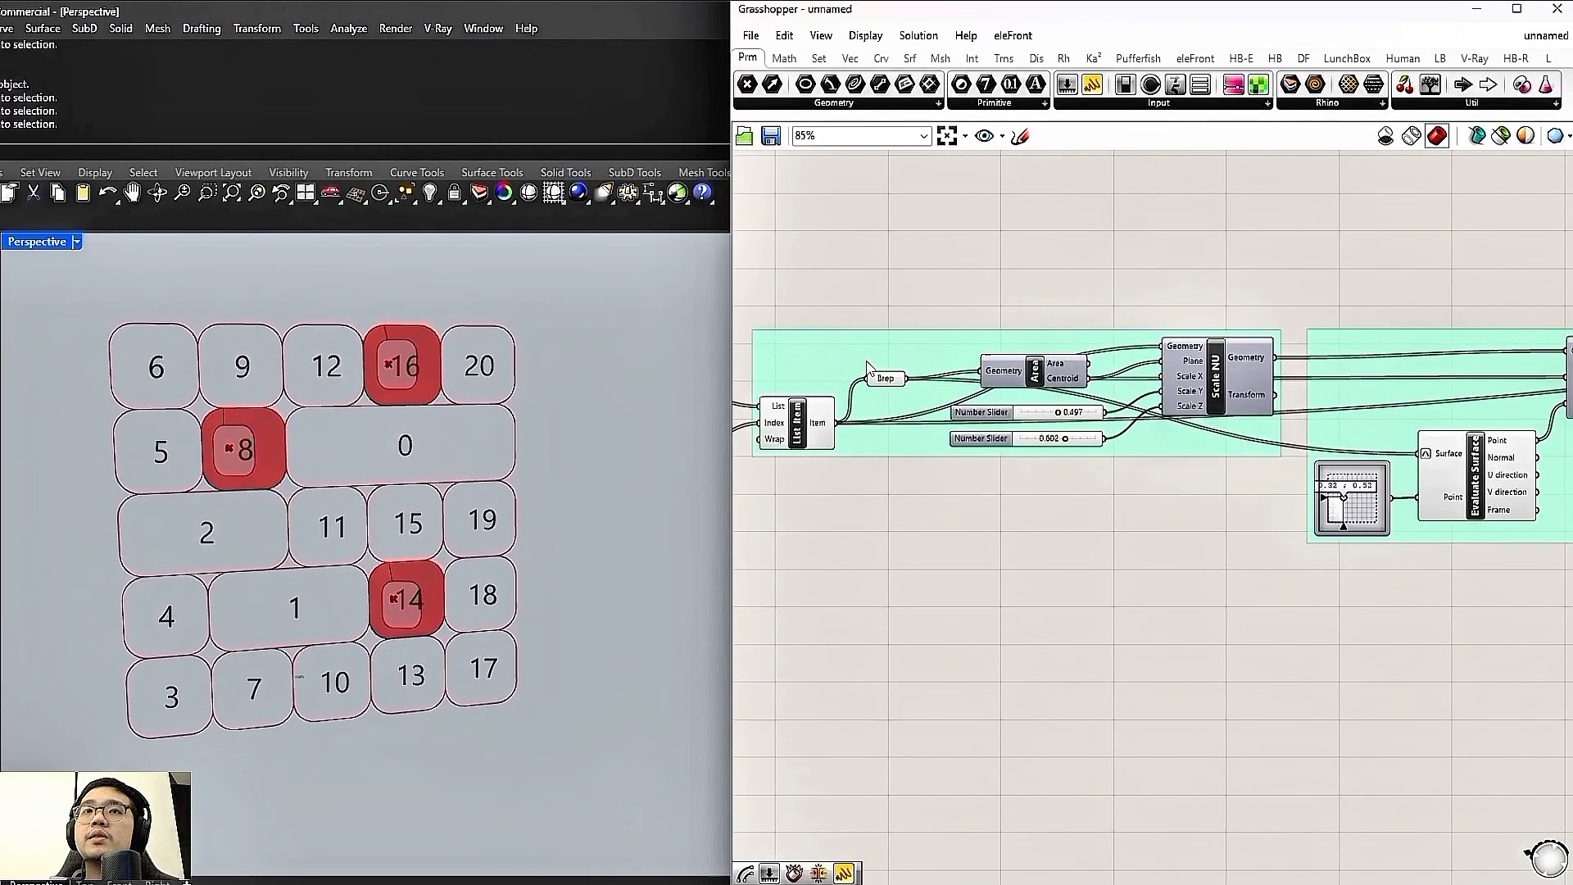
drag(900, 352, 897, 355)
scroll(1282, 399, down, 1)
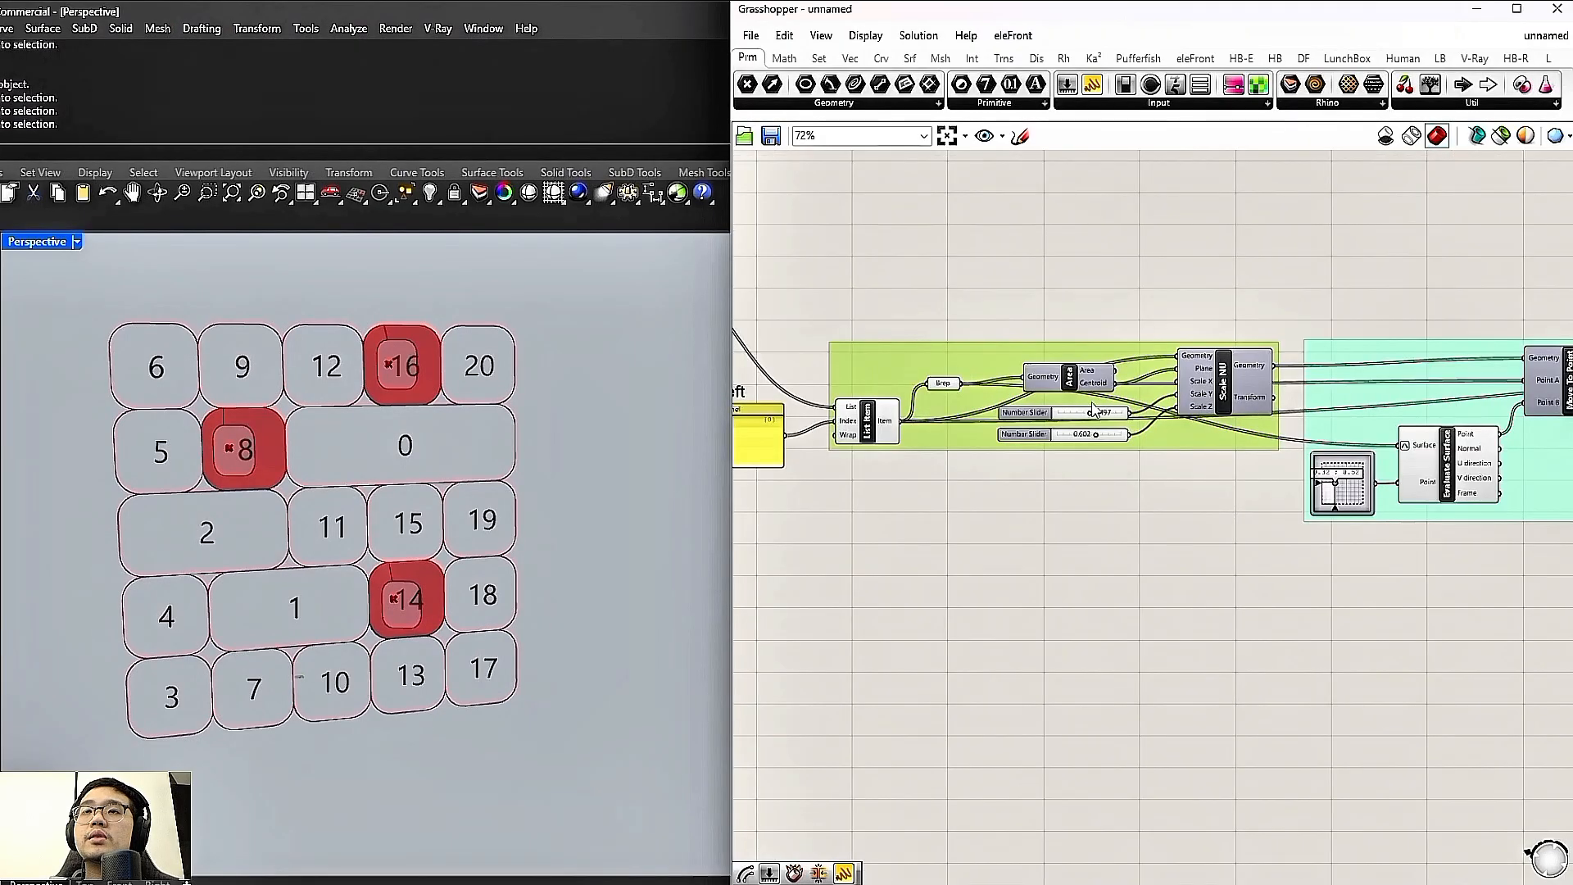
scroll(1094, 410, up, 3)
right_drag(1009, 375, 1283, 416)
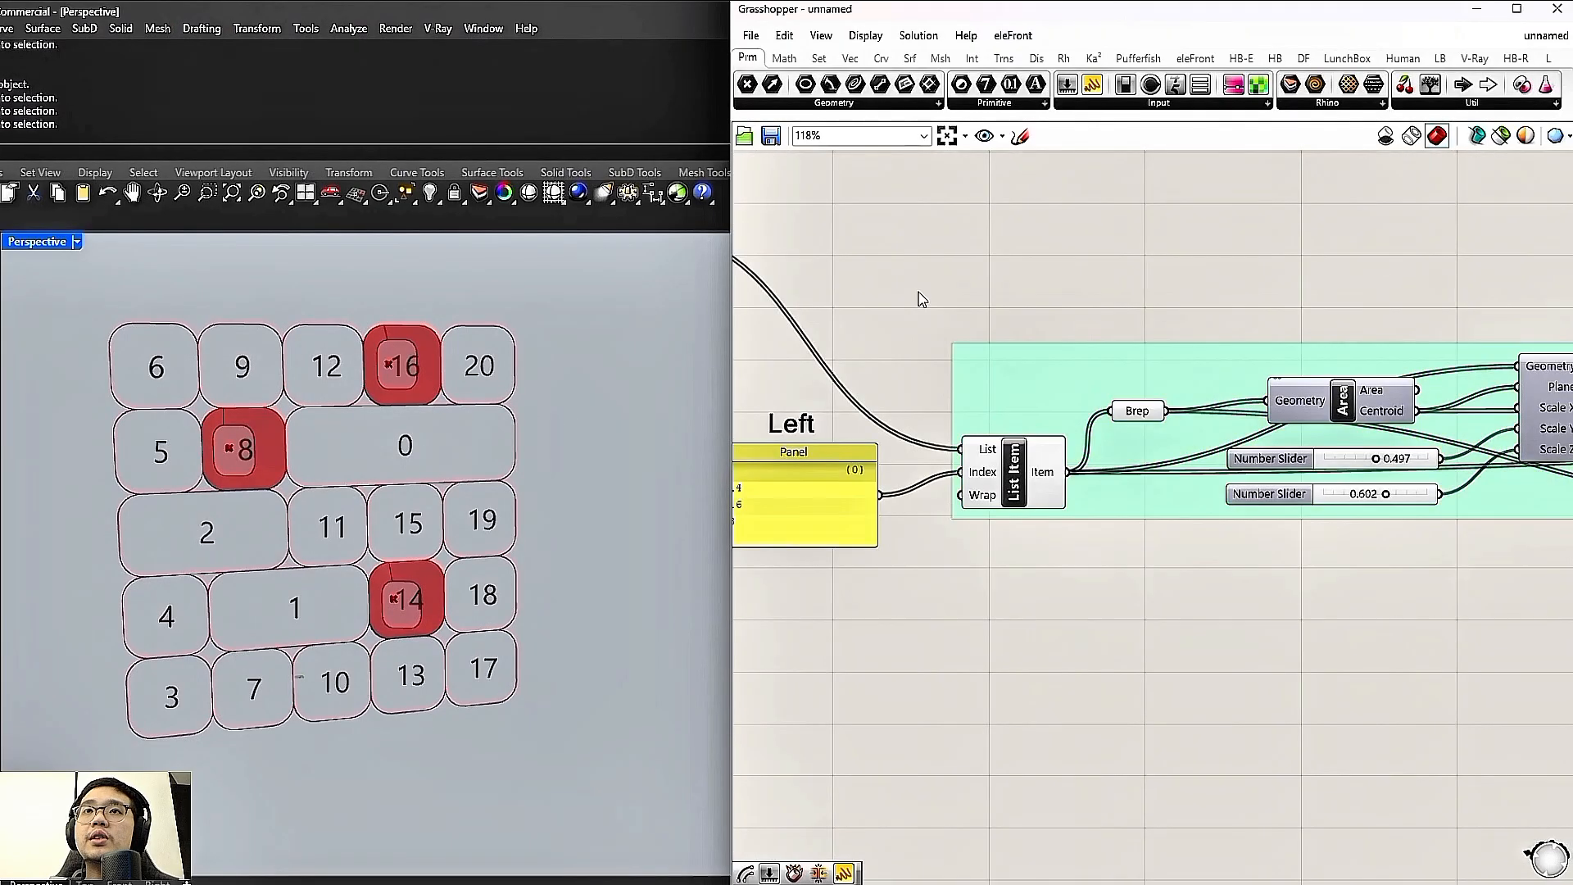
double_click(1015, 308)
text(scribb)
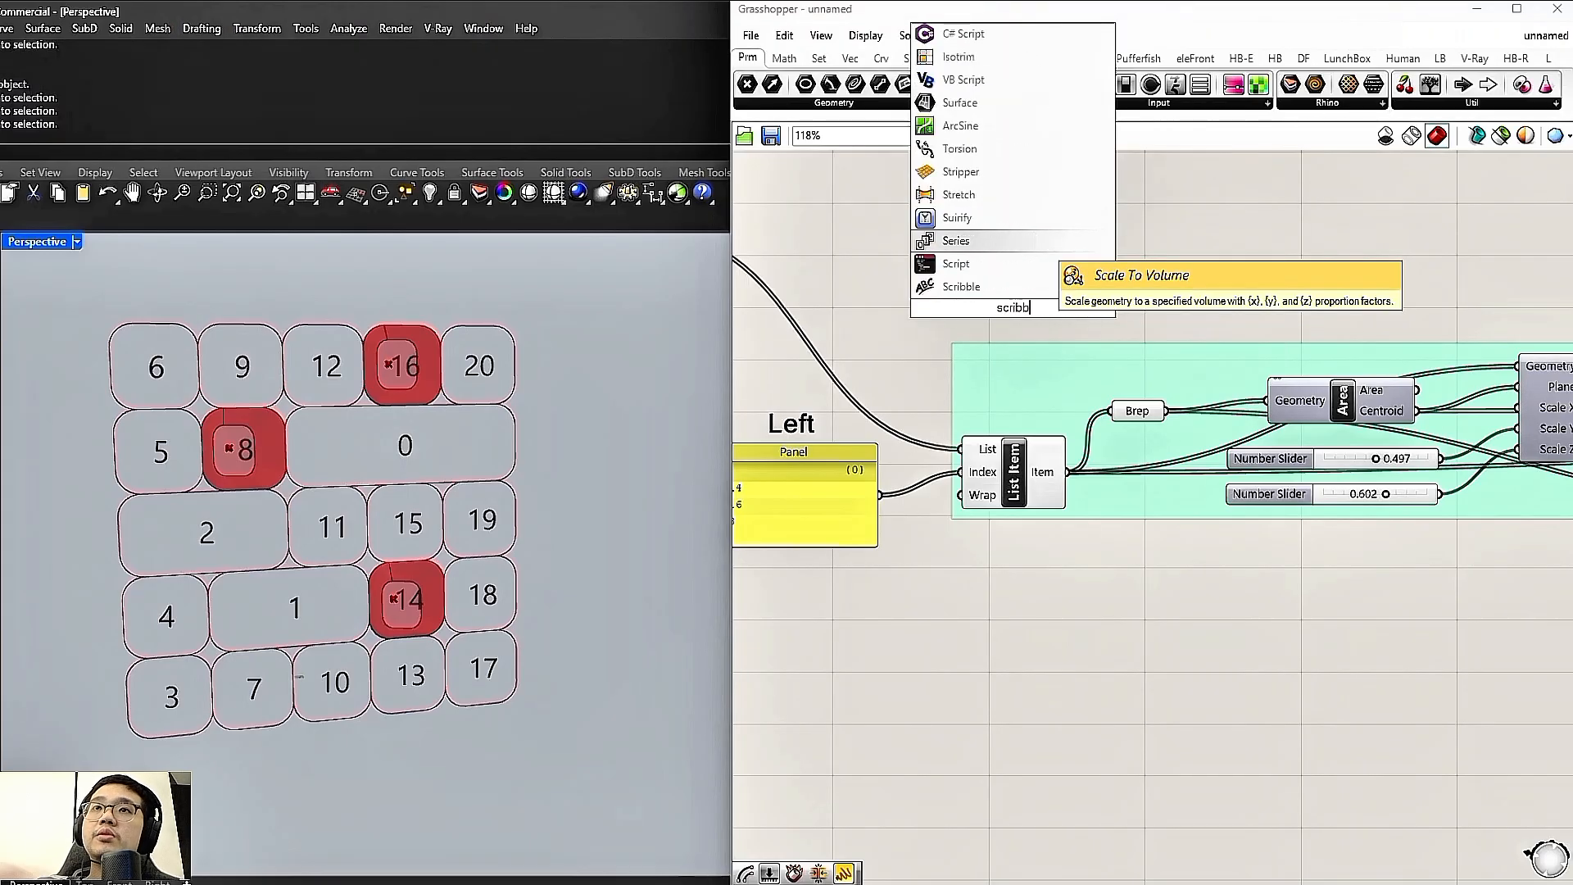
click(1029, 264)
drag(1057, 320, 1066, 327)
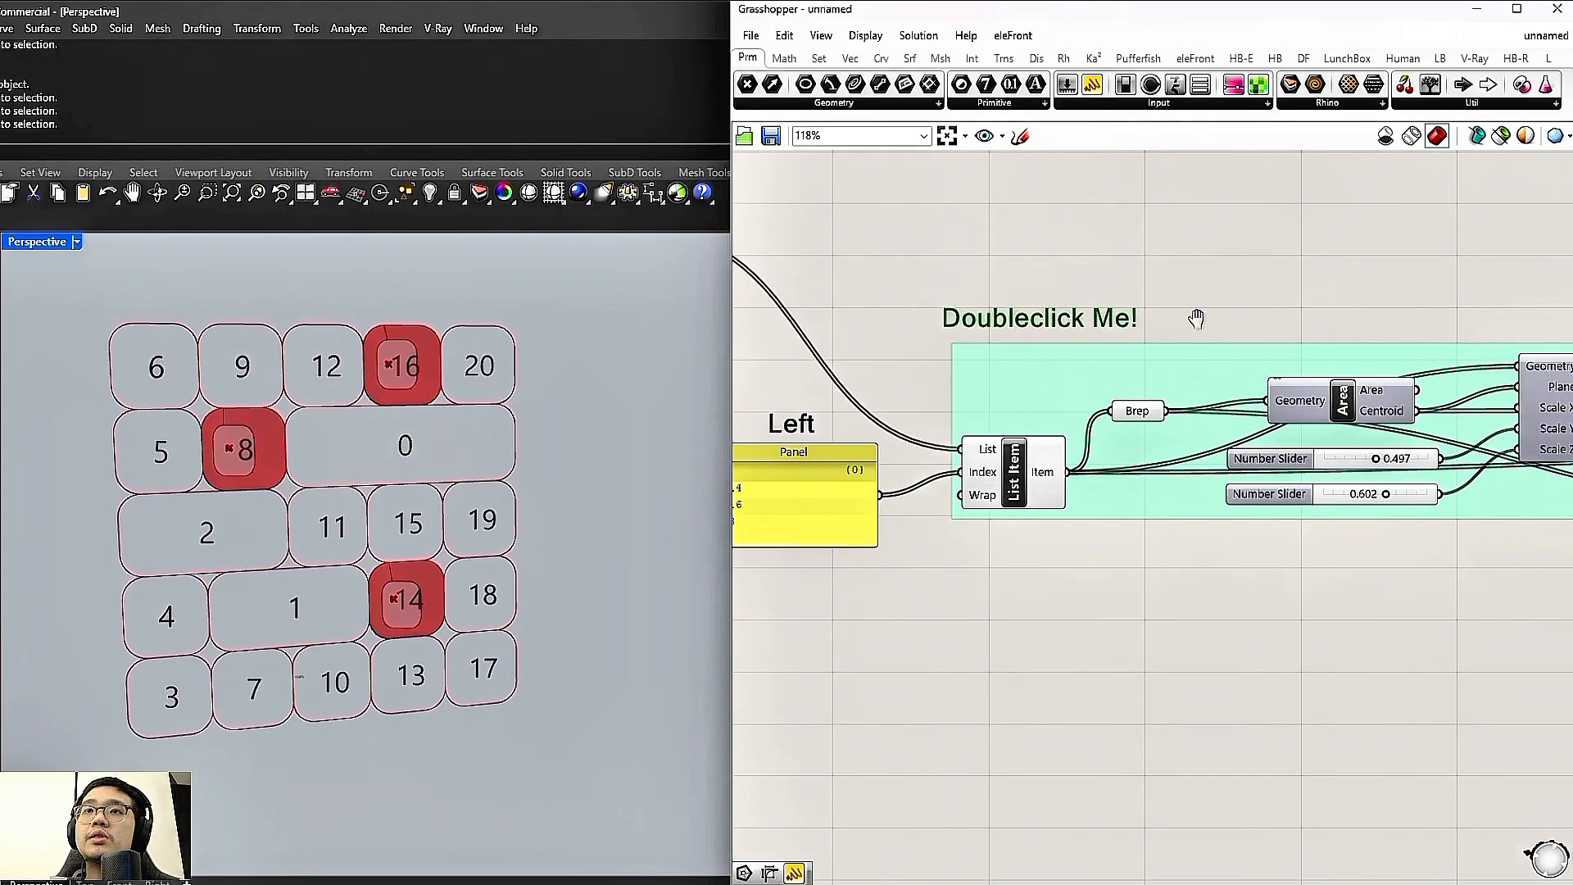
Align the Scribble above the group and set its text to "Scaling"
right_drag(1197, 320, 1073, 328)
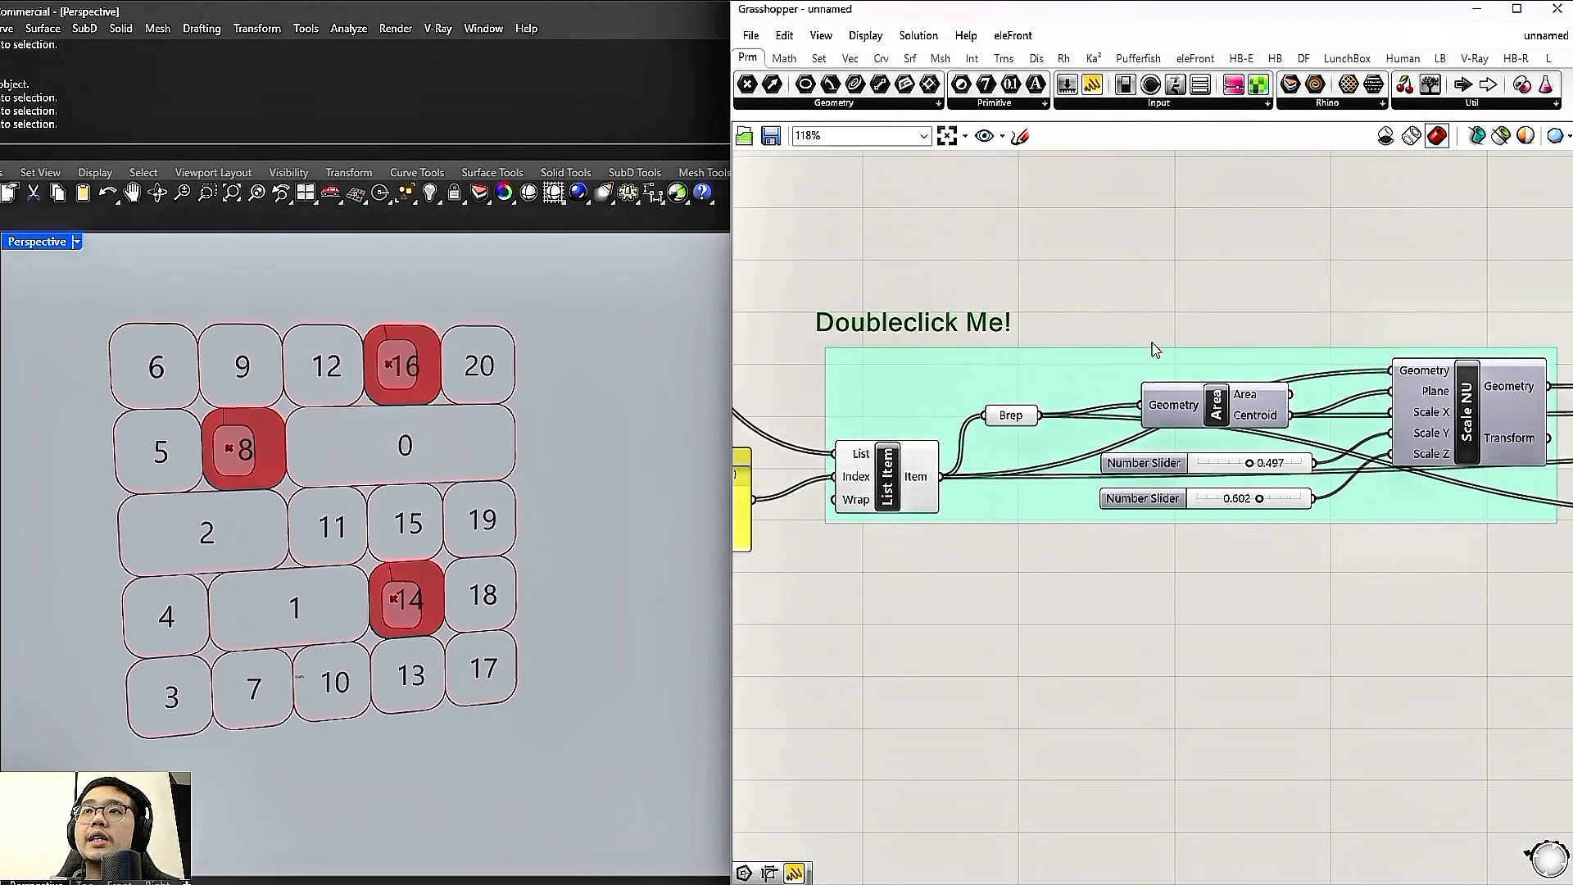
drag(950, 330, 969, 326)
scroll(969, 326, down, 3)
double_click(968, 319)
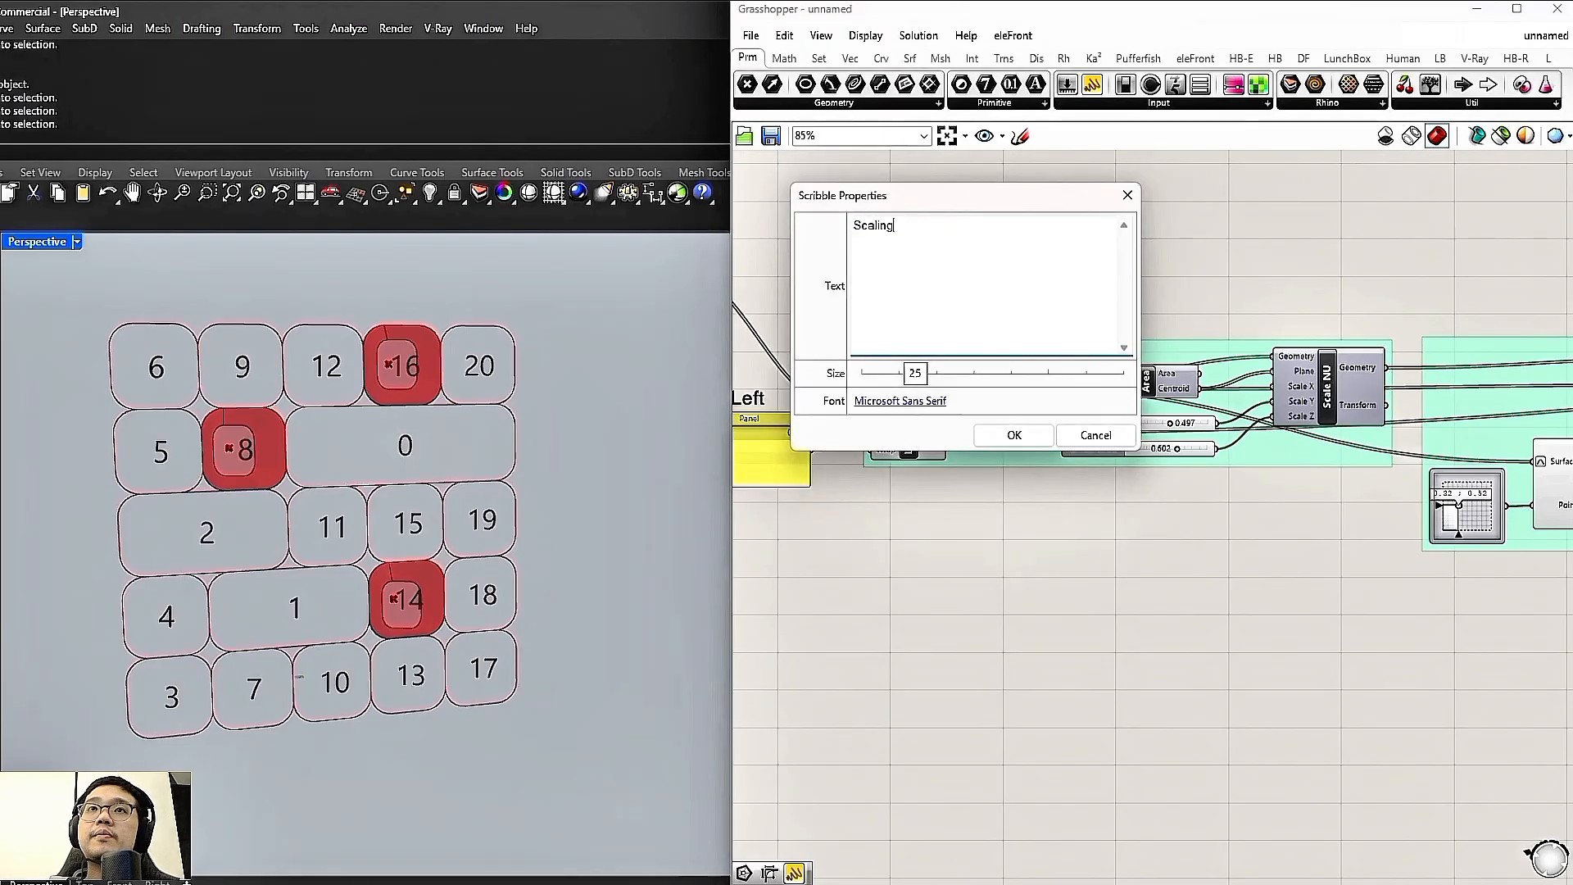
click(1014, 435)
Set the two scale sliders in the Scaling group to 0.576 and 0.537
scroll(1131, 405, up, 3)
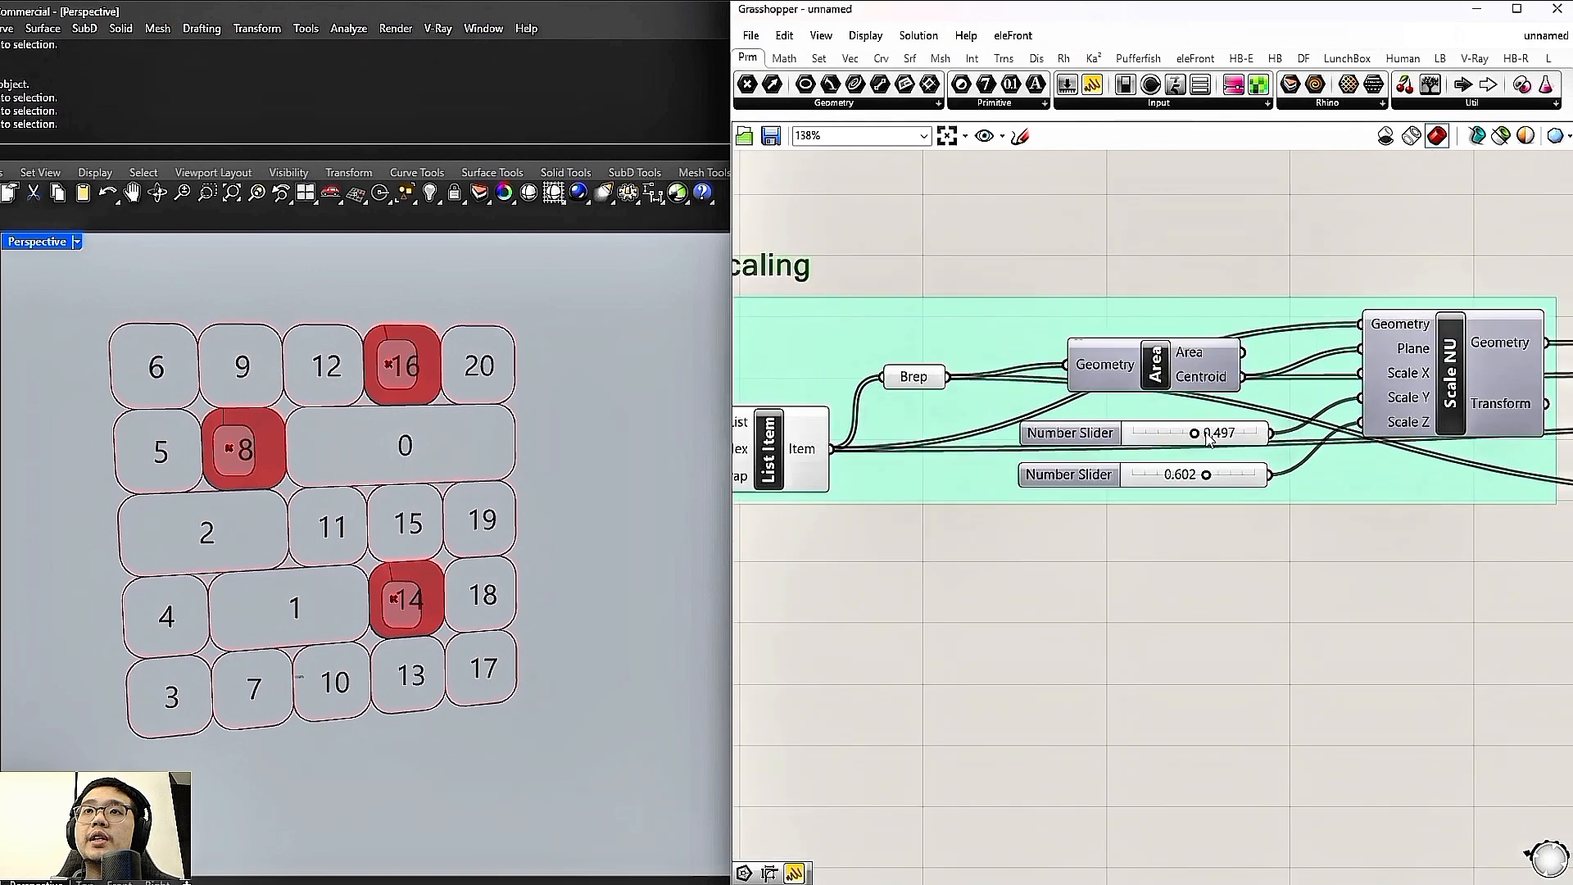
scroll(410, 361, up, 5)
right_drag(389, 385, 459, 327)
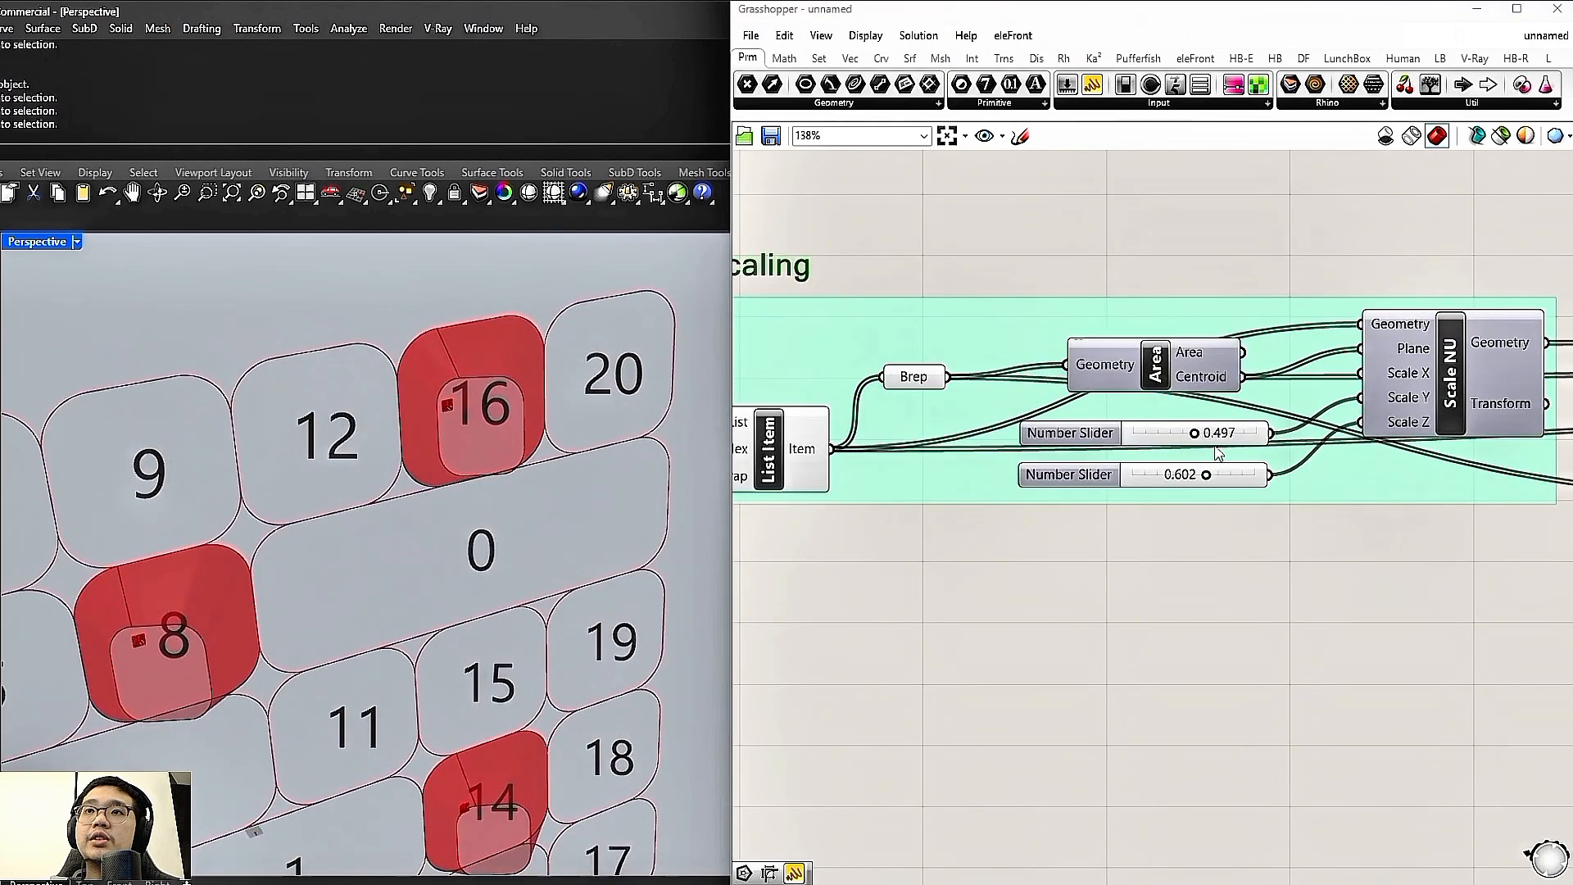
drag(1196, 436, 1202, 492)
scroll(1201, 492, down, 2)
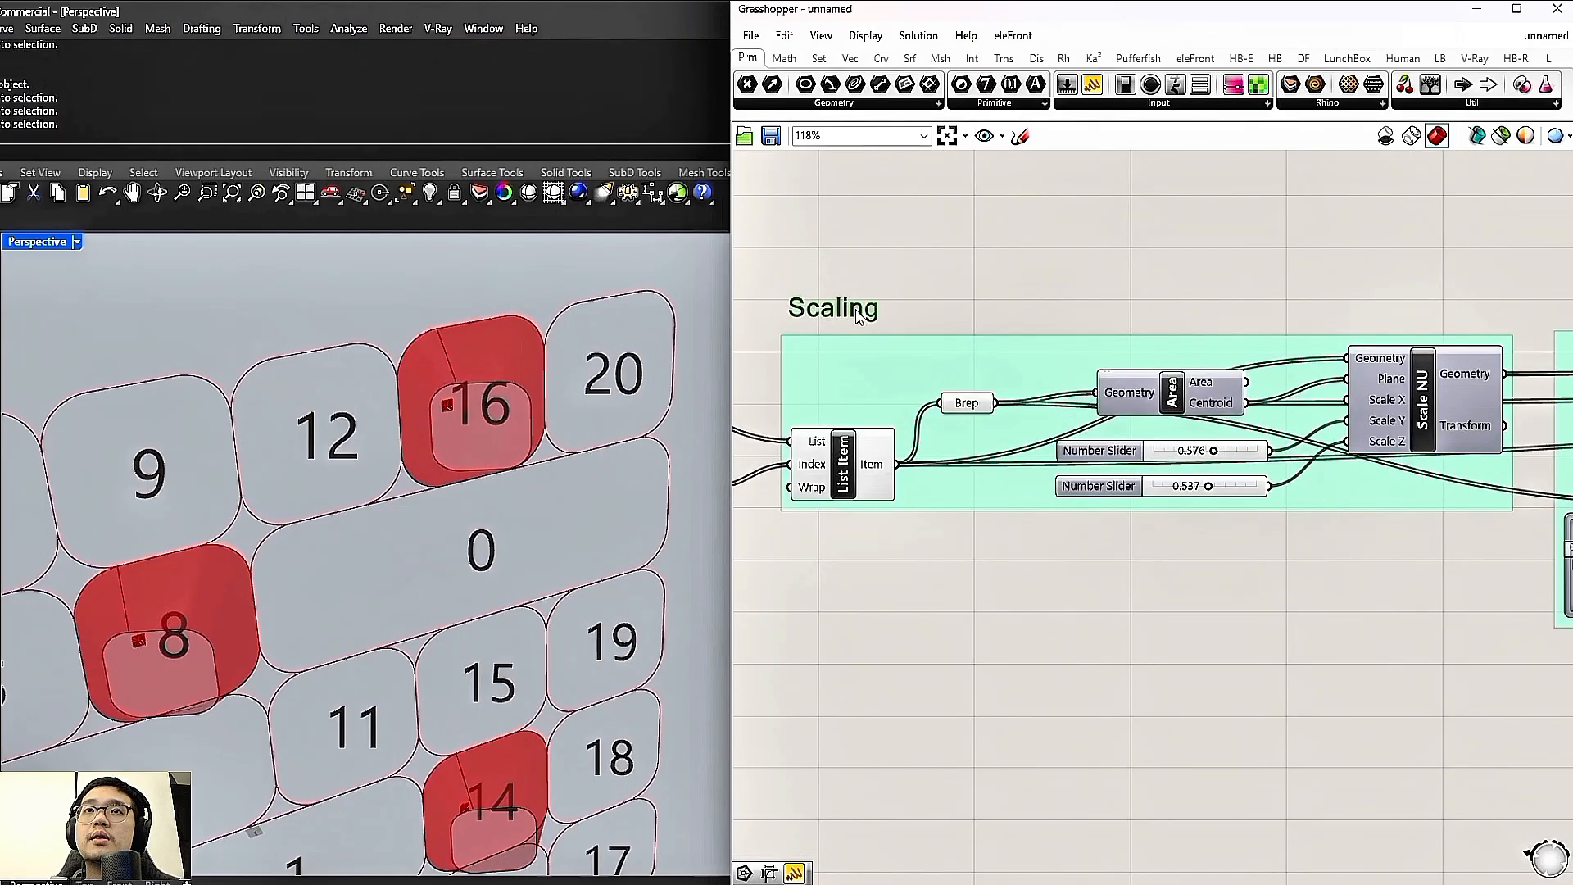
Copy the Scaling label above the Move To Point group and set its text to "Orientation"
scroll(891, 325, down, 2)
alt+drag(1010, 350, 1194, 320)
scroll(1047, 322, down, 3)
scroll(1311, 312, up, 4)
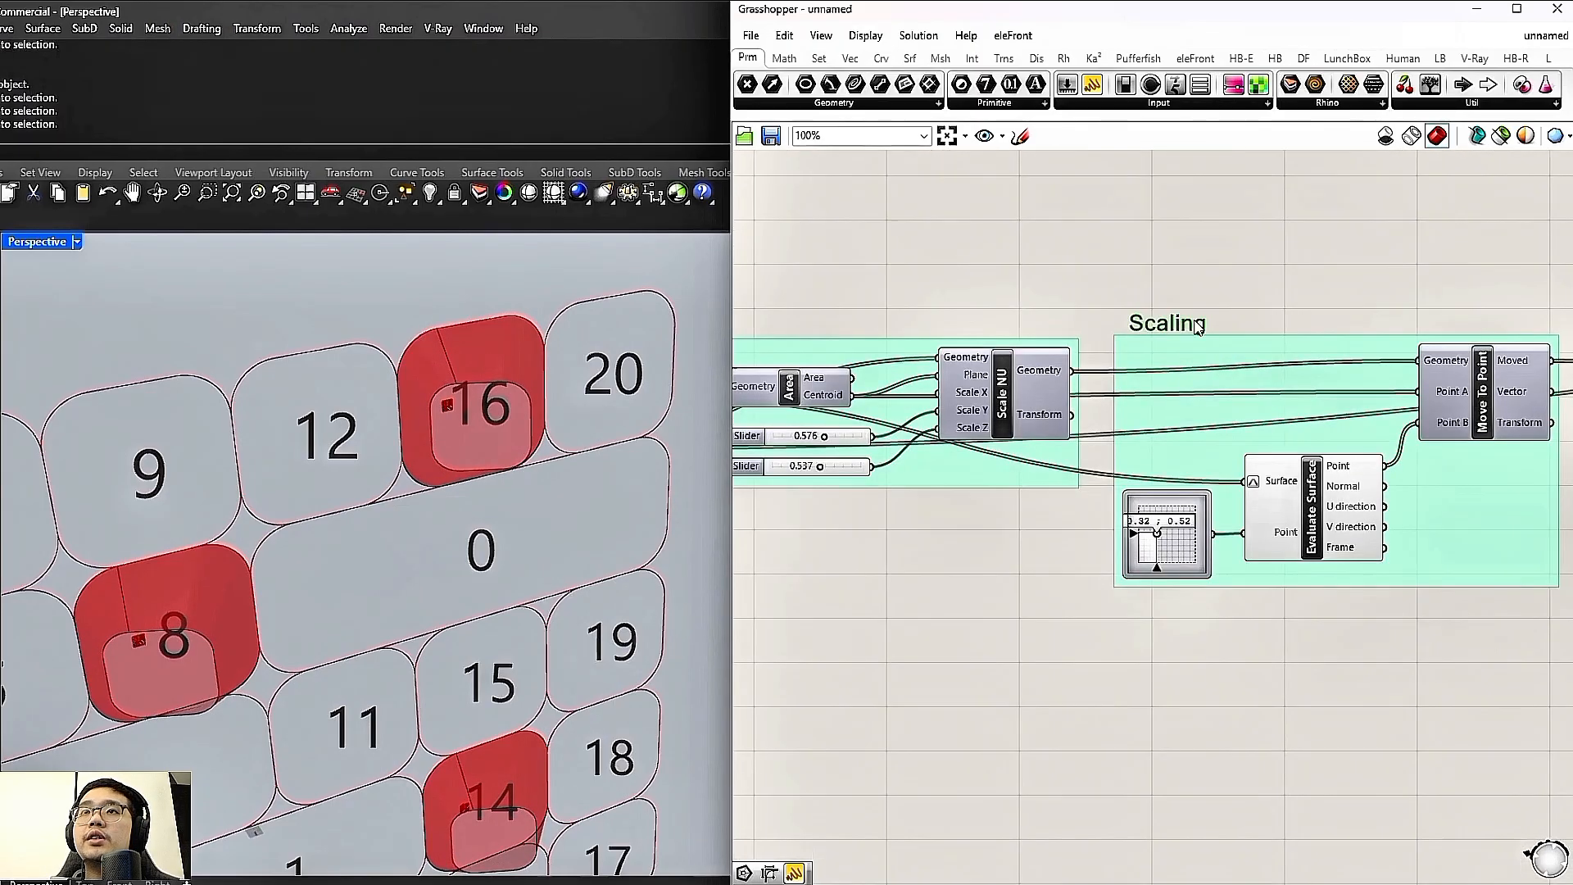
double_click(1185, 320)
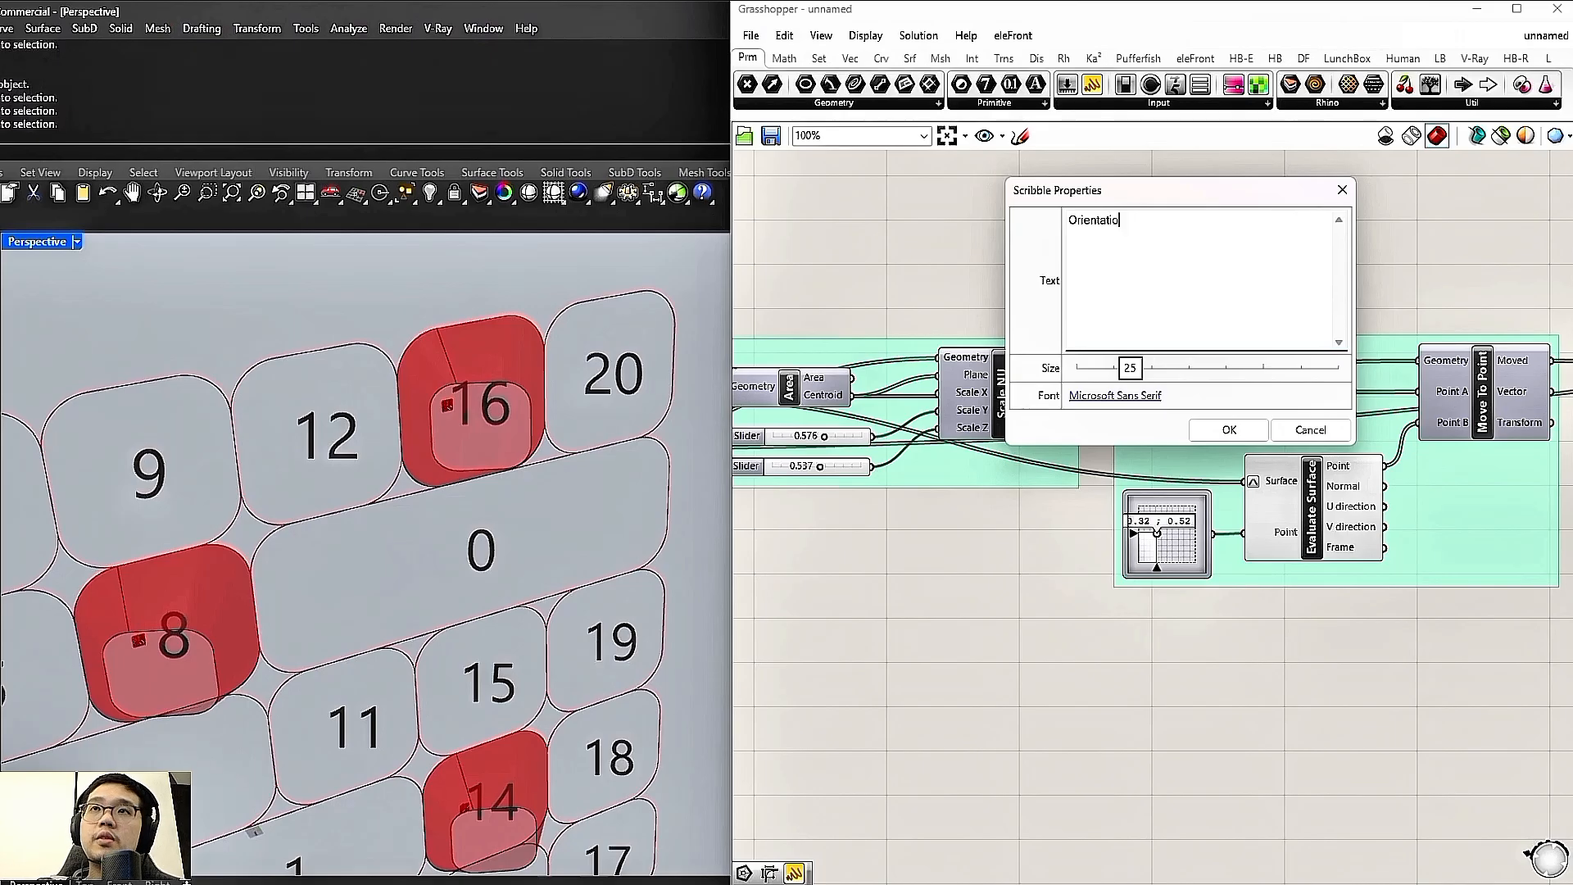
click(1225, 431)
Copy the Orientation label above the amplitude and Move group, nudge that group up, and set the label's text to "Protrusion"
mouse_move(1182, 320)
mouse_down()
mouse_move(1310, 329)
mouse_move(1309, 344)
mouse_move(1270, 315)
mouse_up()
scroll(1253, 327, down, 5)
scroll(1384, 324, up, 5)
right_drag(1270, 314, 1080, 328)
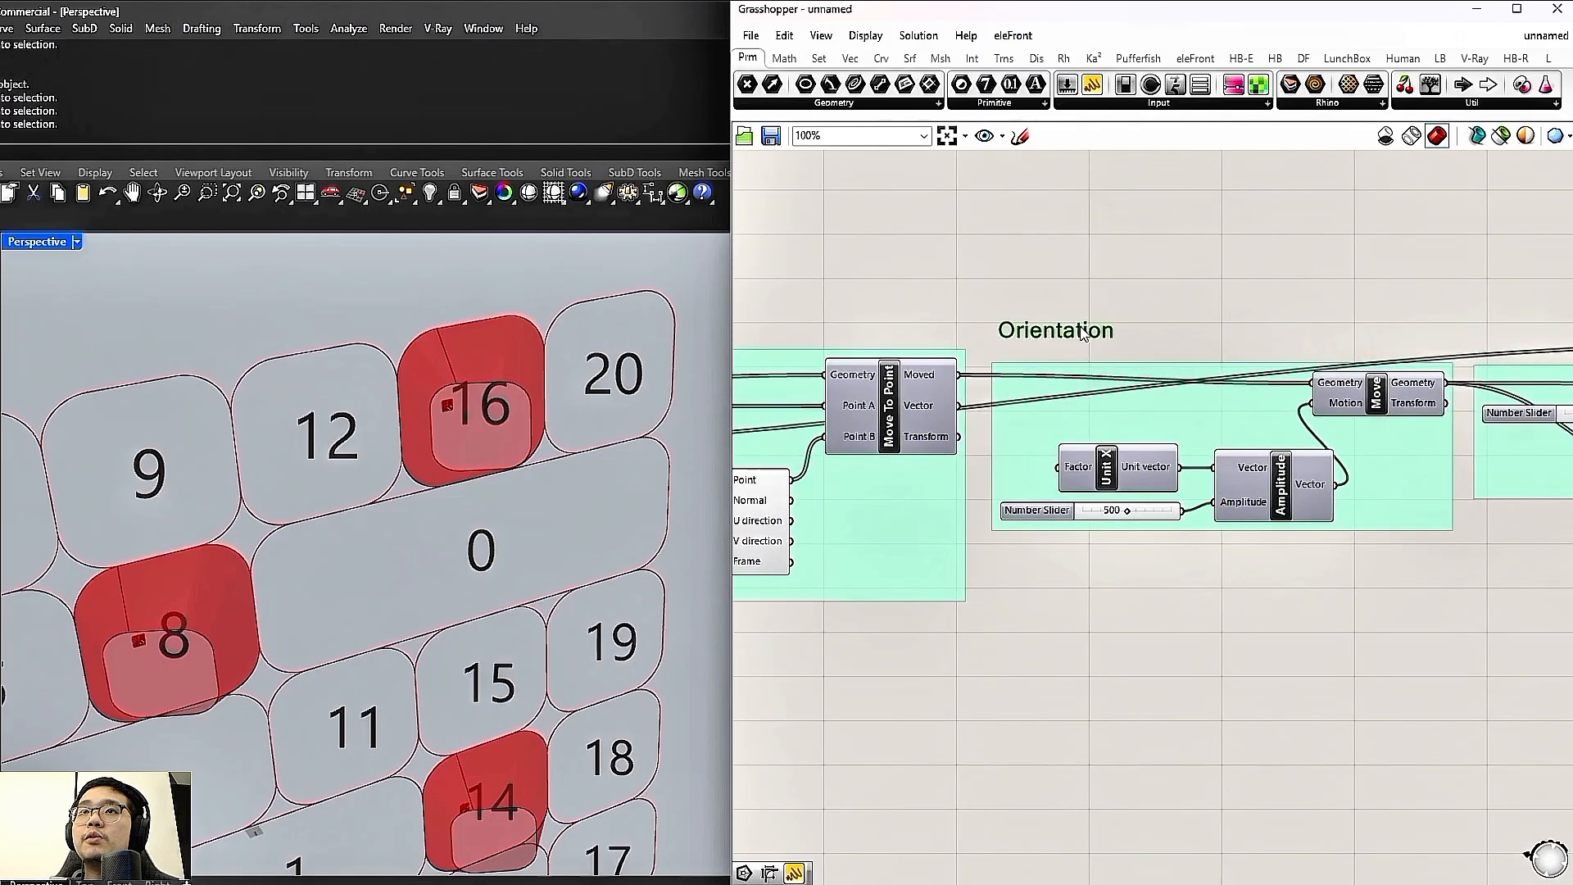
drag(1138, 369, 1142, 357)
double_click(1093, 332)
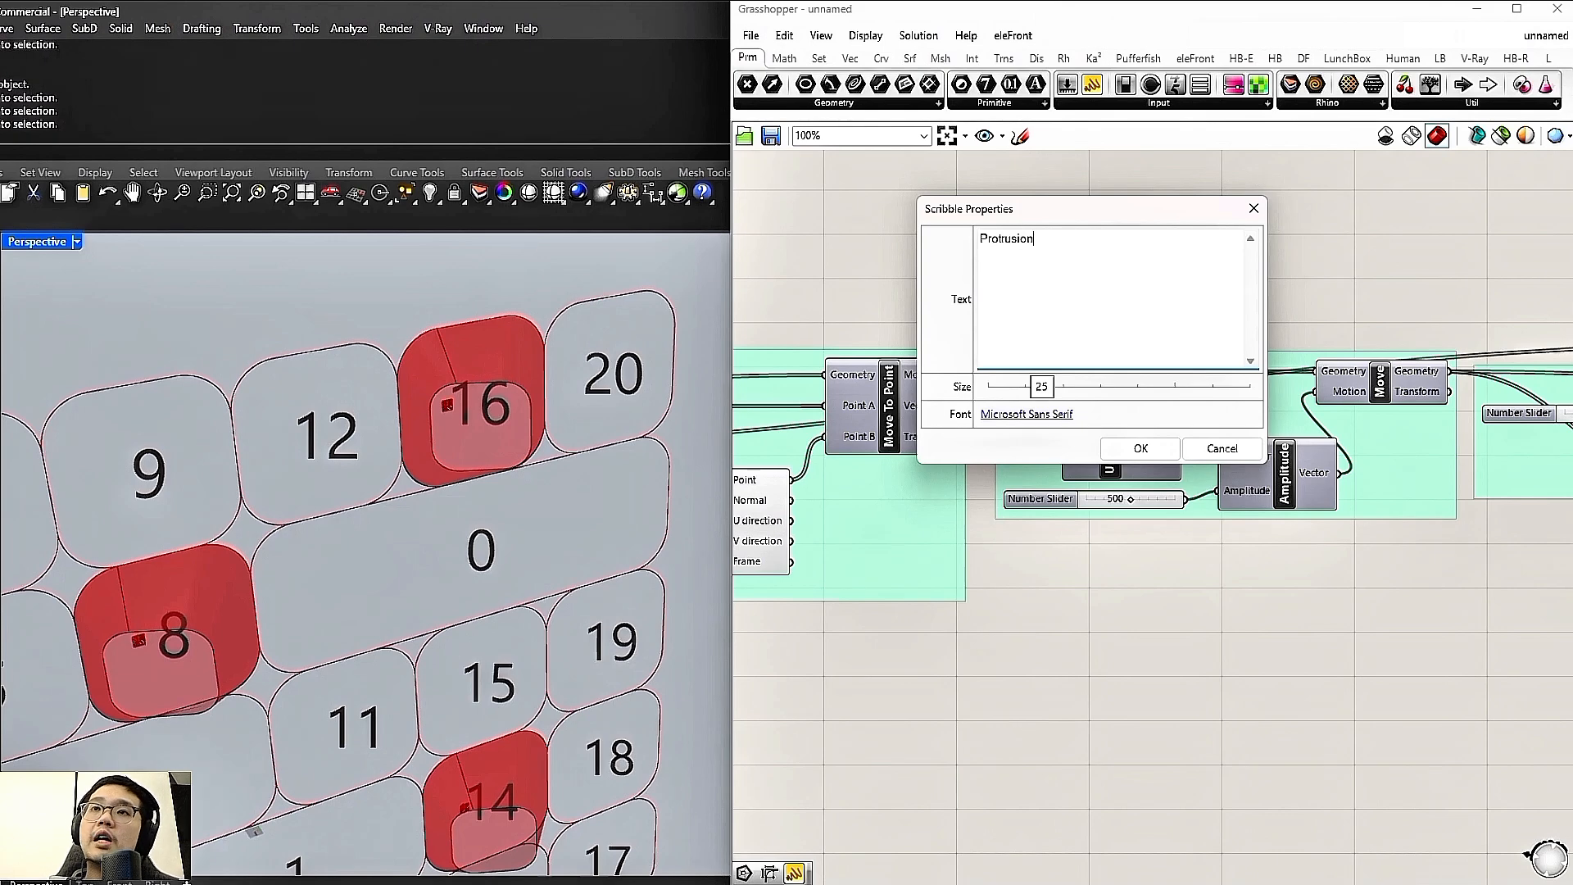
click(1110, 443)
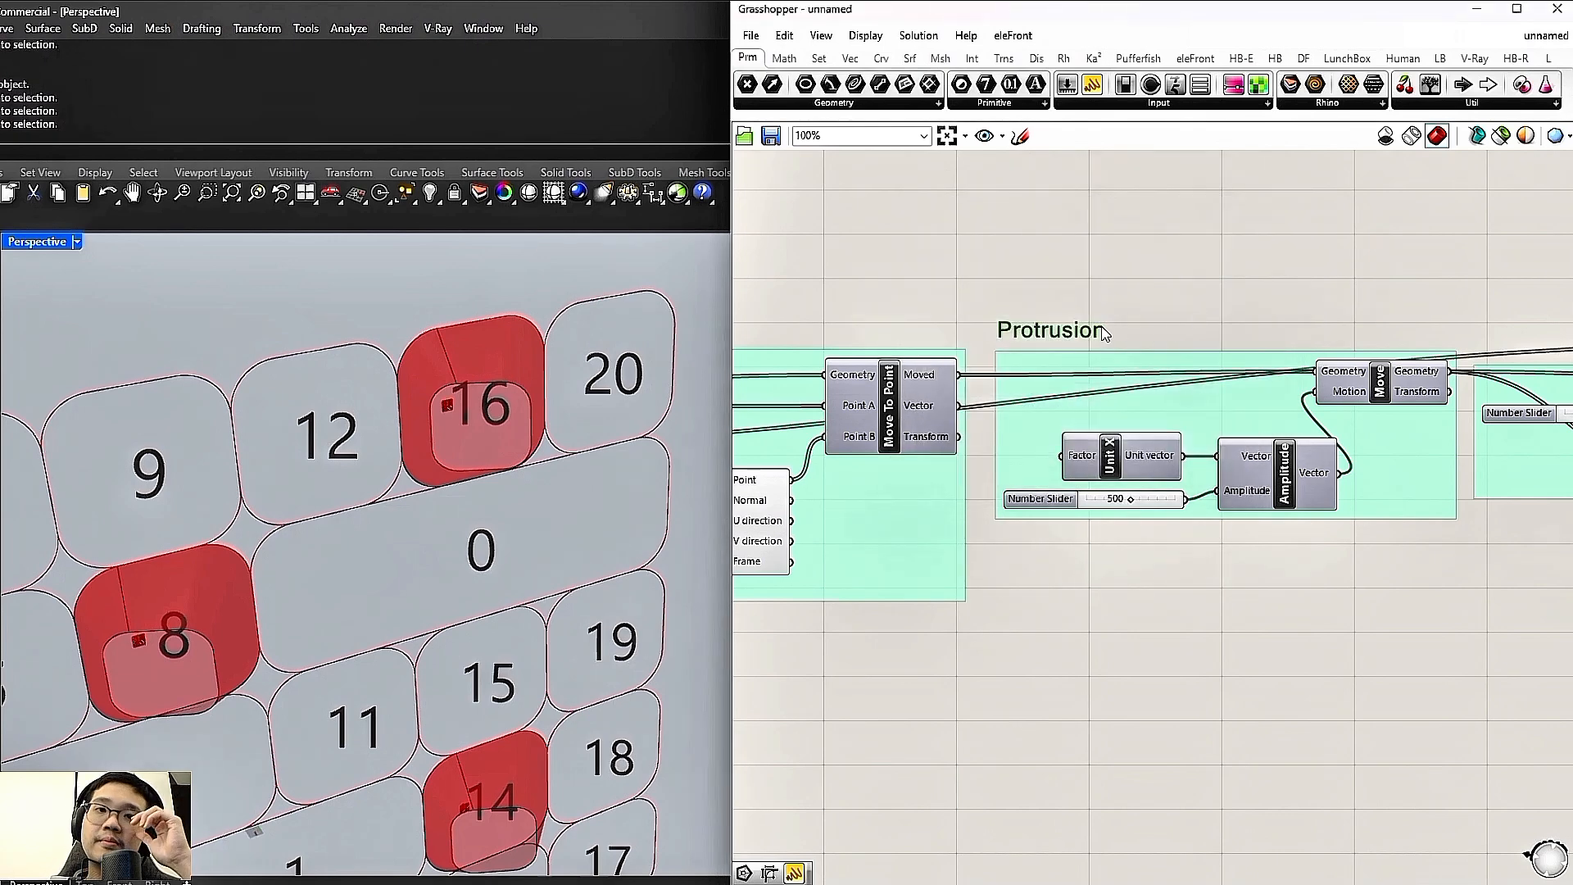
Copy the Protrusion label above the rotation group, set its text to "Rotation / Angle", and align the label and group
scroll(993, 322, down, 4)
mouse_move(1096, 338)
mouse_down()
mouse_move(1289, 332)
mouse_move(1238, 356)
mouse_up()
scroll(1346, 308, up, 5)
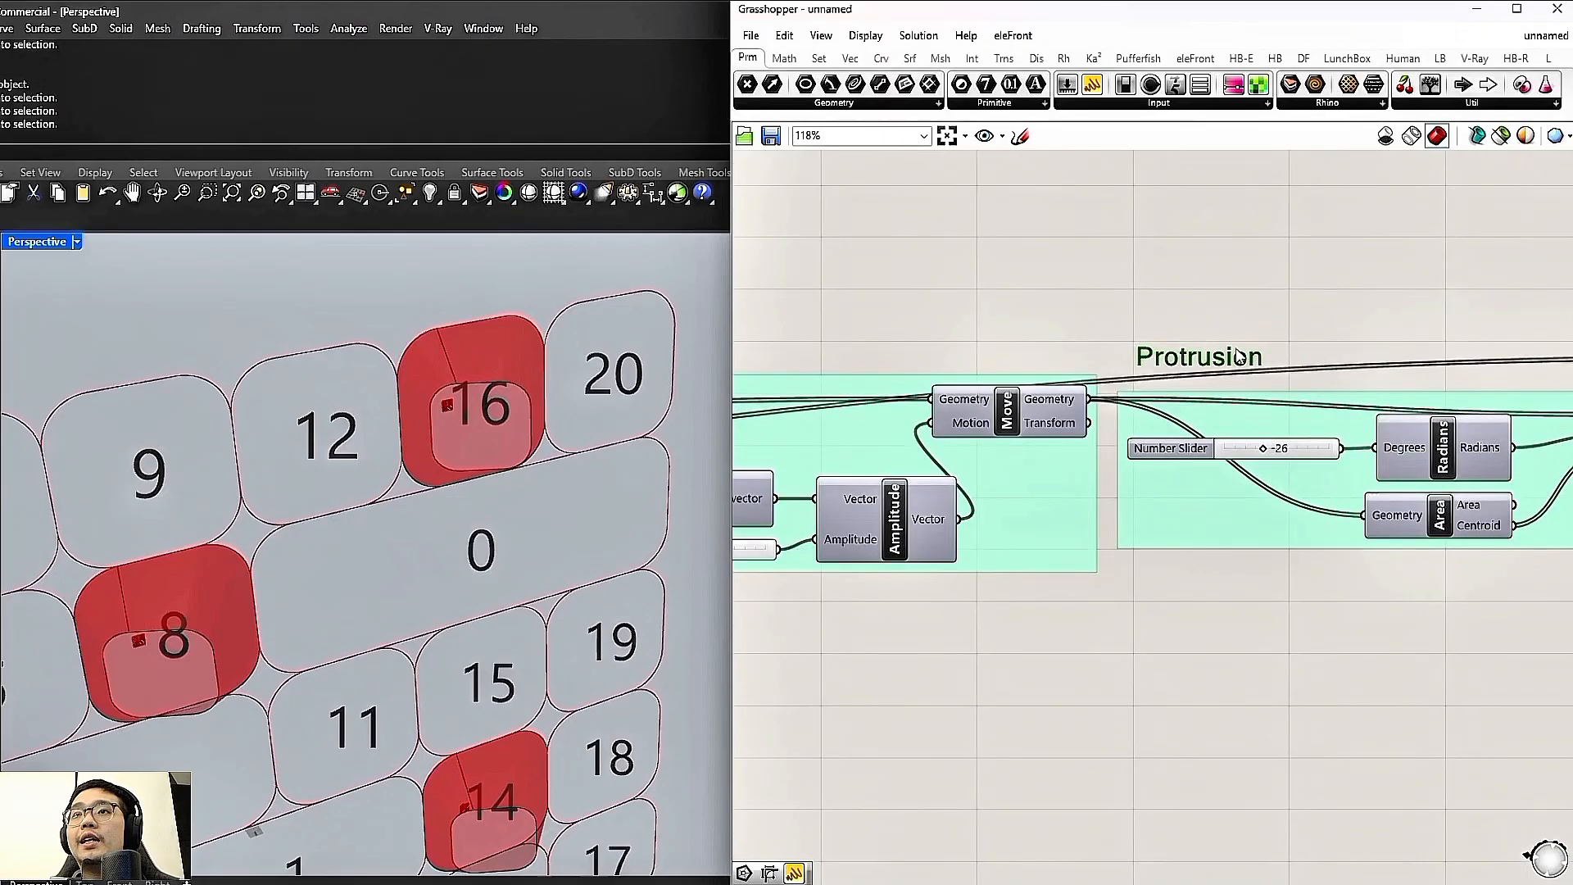
double_click(1220, 360)
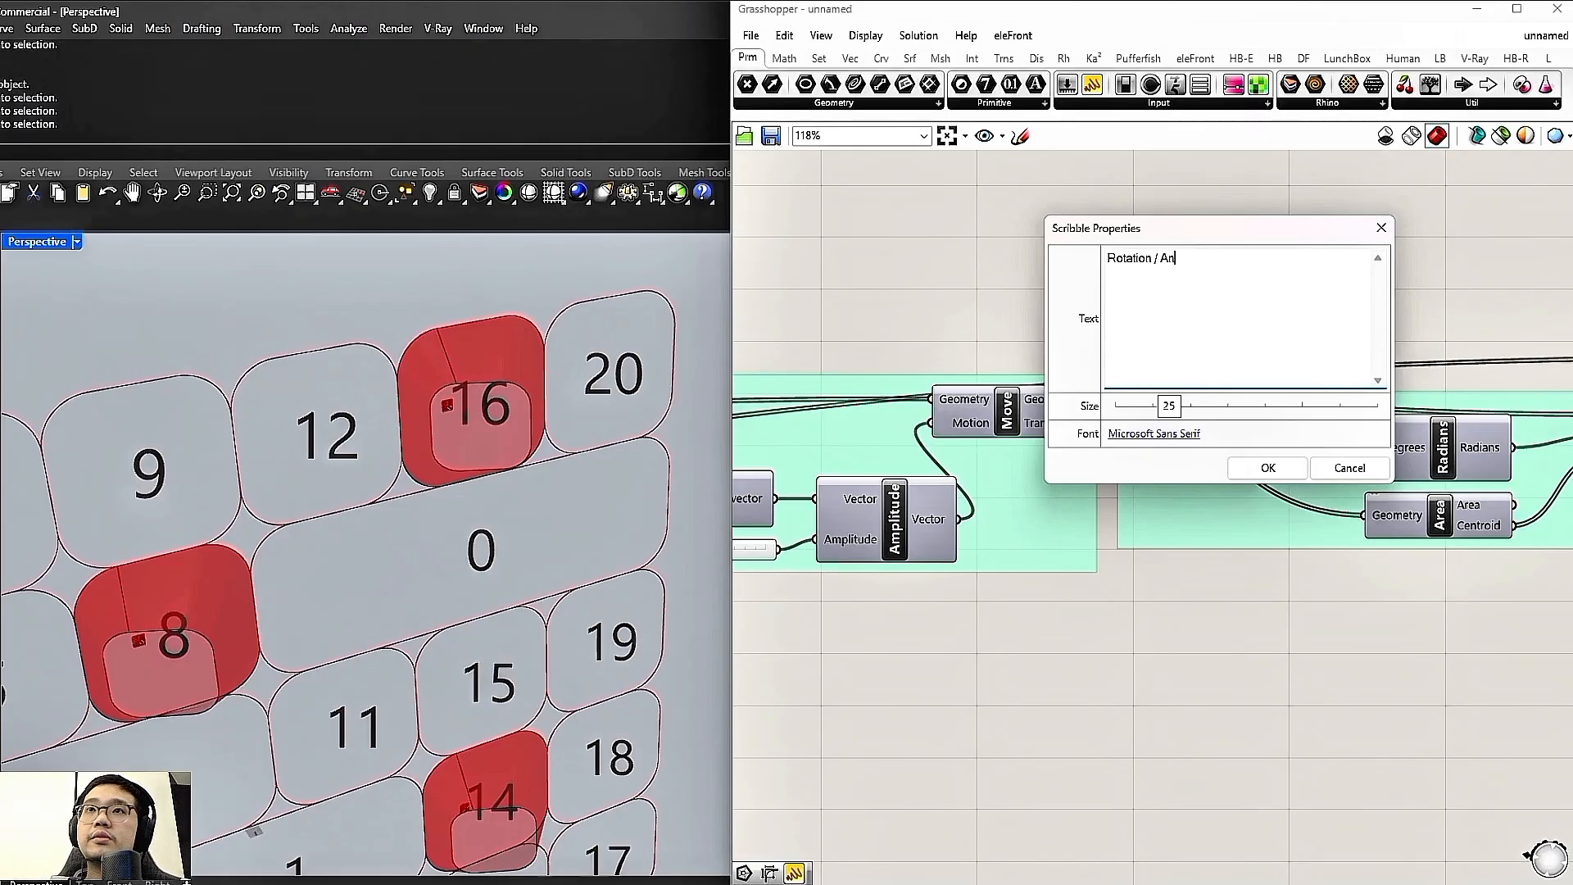
click(1267, 469)
drag(1217, 364, 1213, 349)
drag(1238, 411, 1242, 393)
scroll(1242, 399, down, 5)
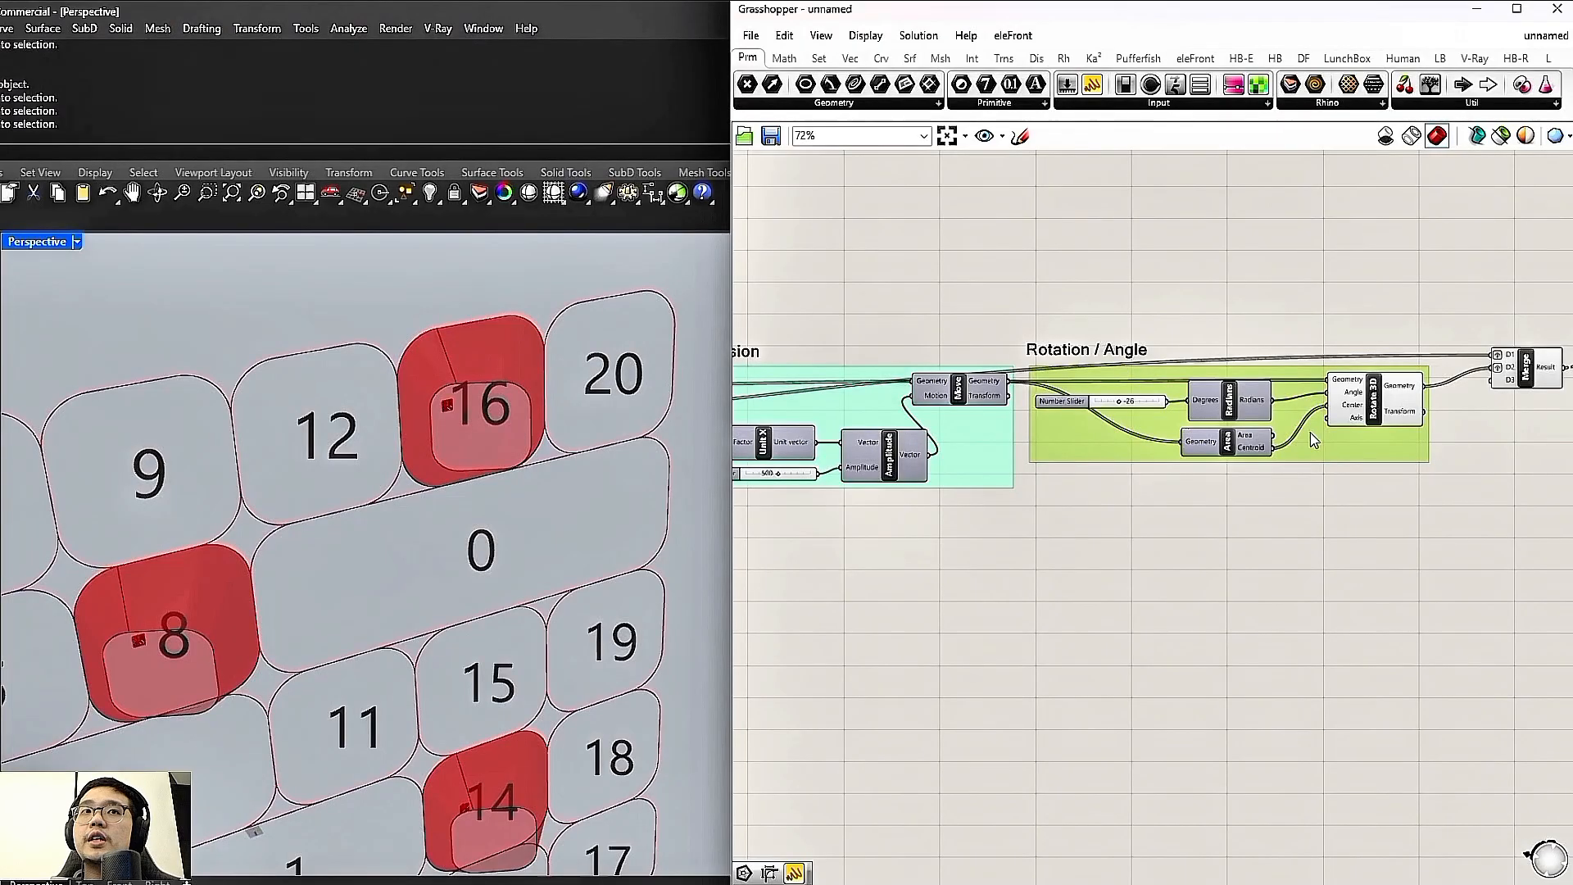
Turn off the preview of the Rotate 3D and Merge components
scroll(1399, 424, up, 1)
click(1280, 415)
middle_click(1241, 299)
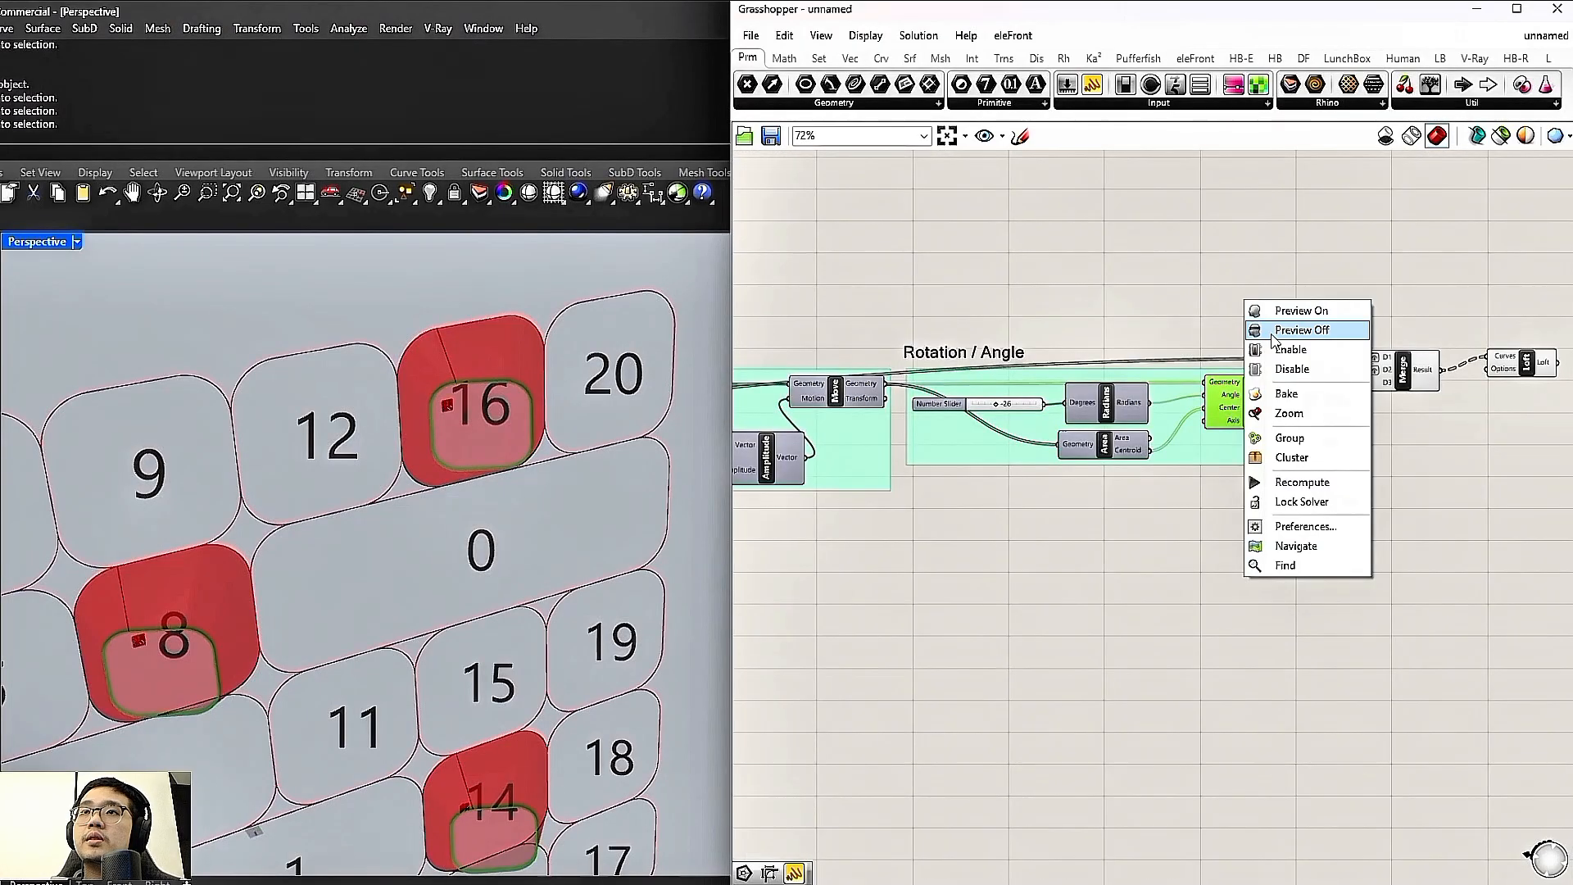
click(1279, 330)
click(1409, 385)
middle_click(1329, 274)
click(1359, 303)
click(1354, 315)
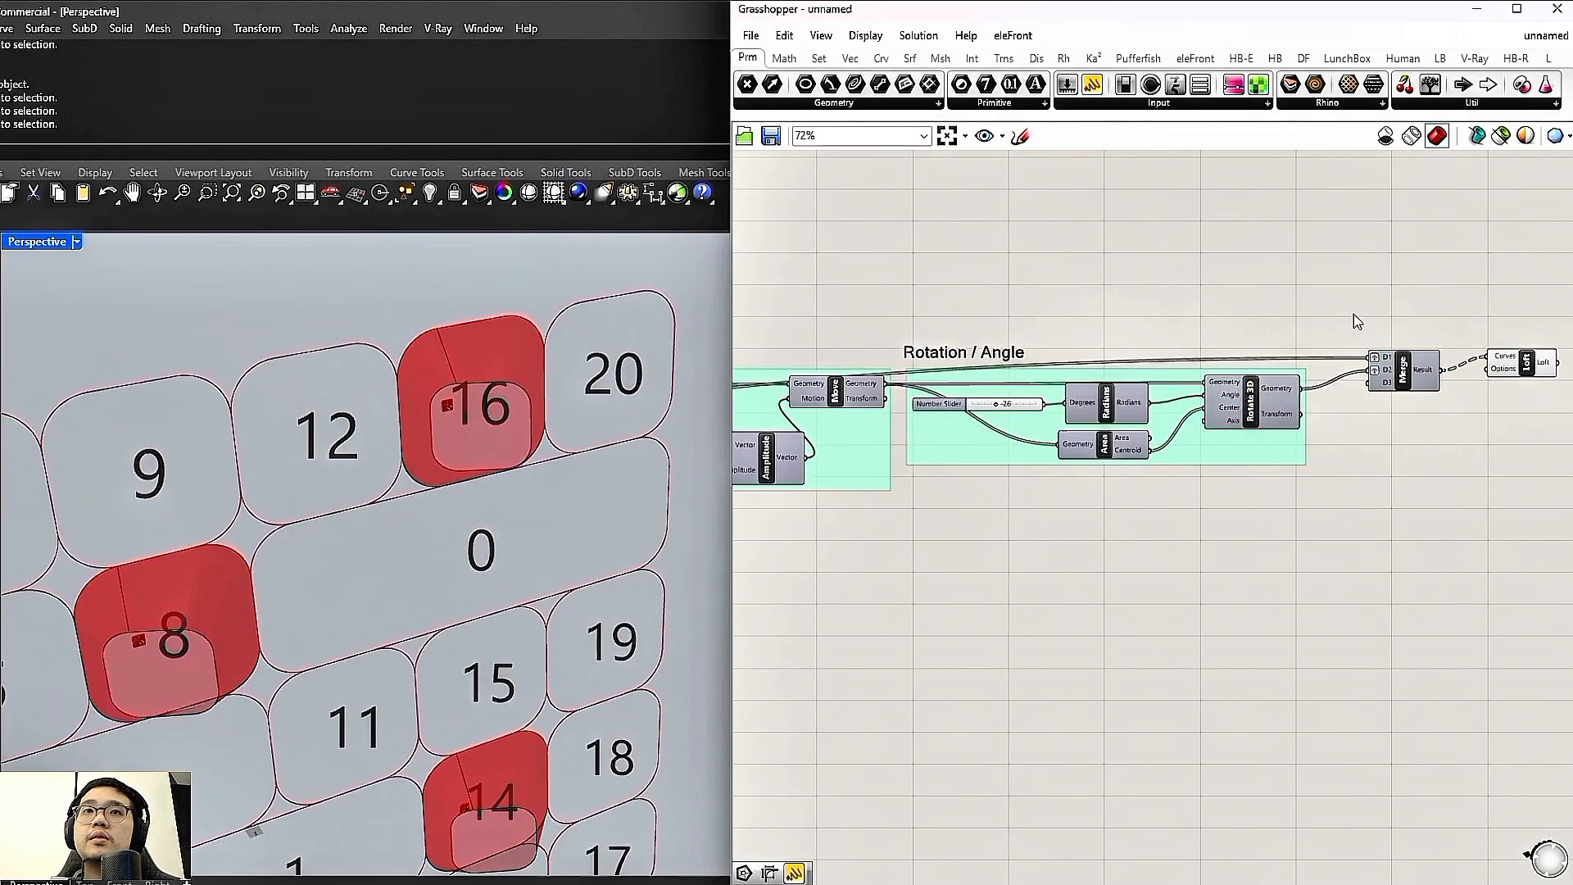
Turn off the preview of the Evaluate Surface component in the Orientation group
scroll(1335, 389, down, 5)
right_drag(1297, 401, 1541, 388)
scroll(1163, 401, up, 3)
click(1156, 408)
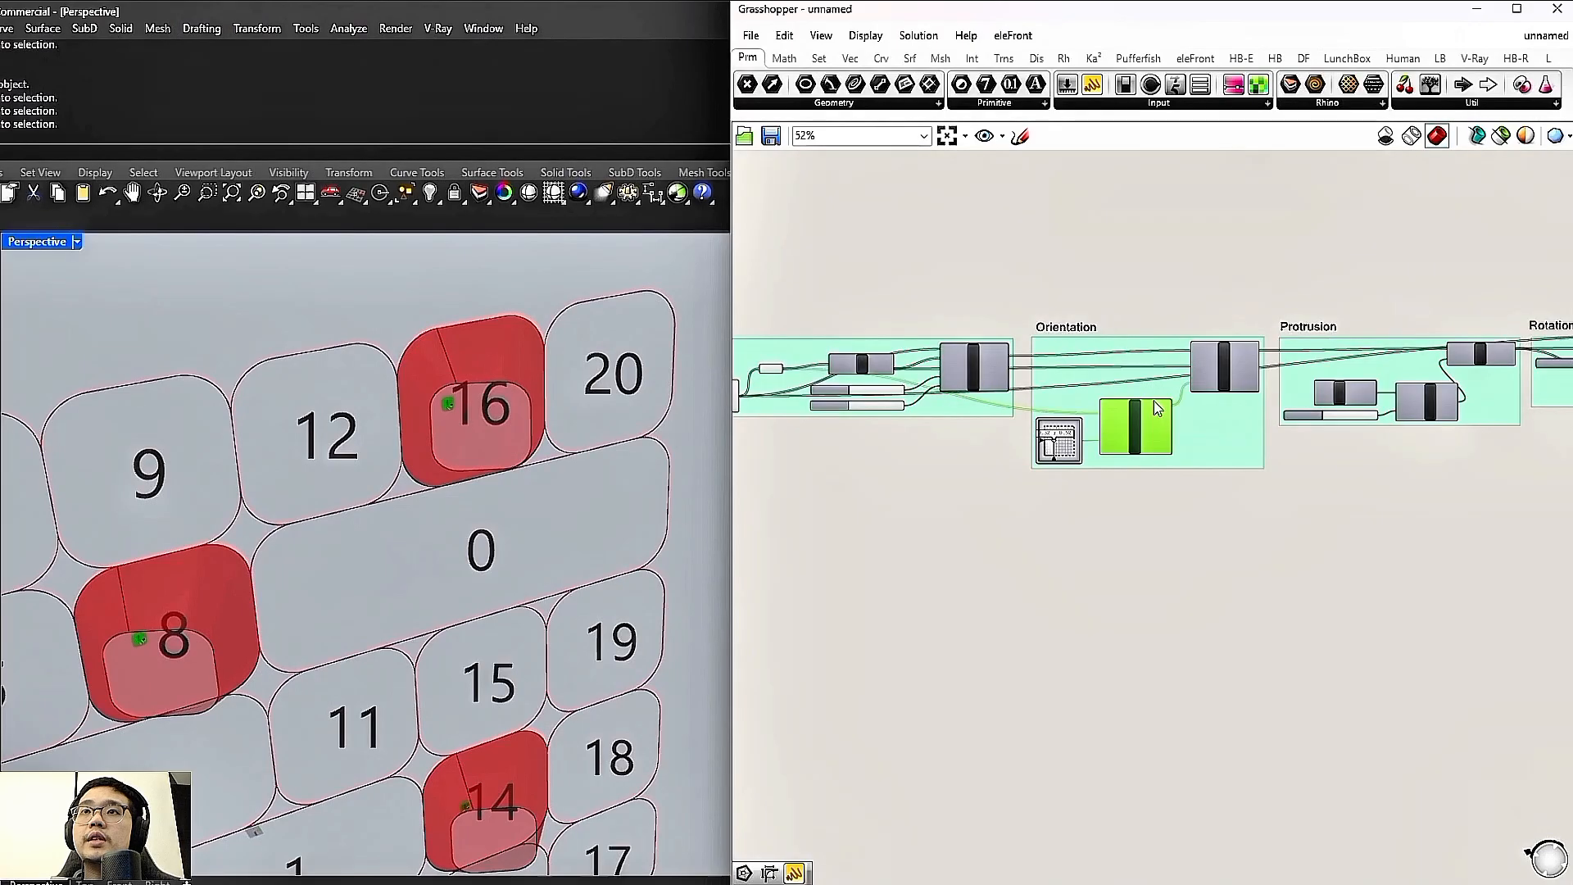
middle_click(1131, 298)
click(1151, 327)
click(1147, 317)
Turn off the preview of the Brep and List Item components in the Scaling group
right_drag(828, 333, 1030, 333)
scroll(1030, 333, up, 3)
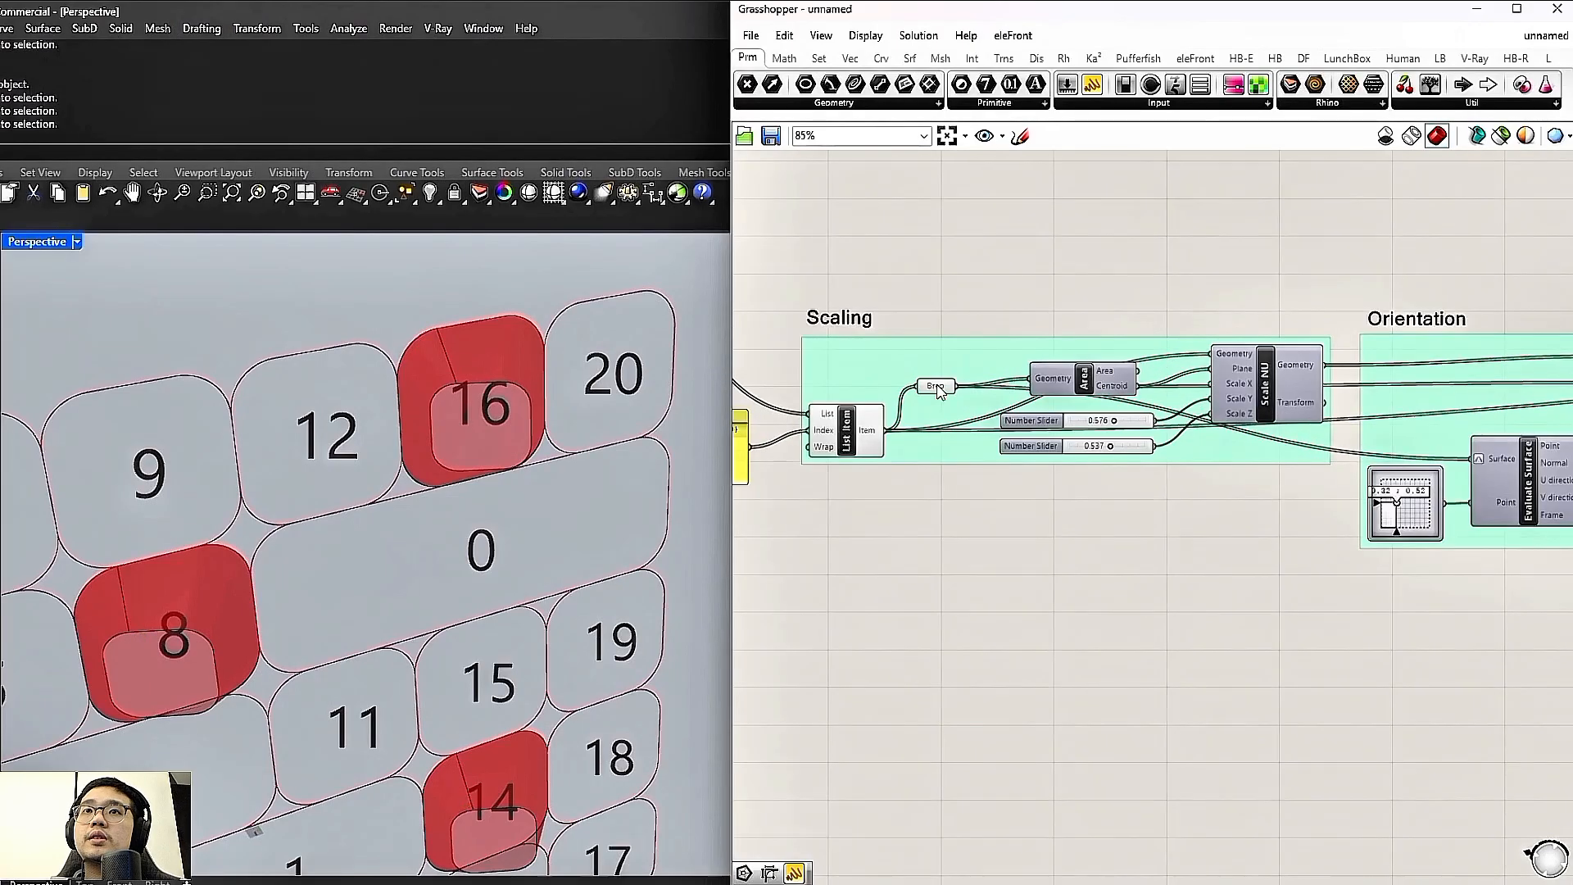
click(930, 386)
shift+click(857, 426)
click(942, 278)
Duplicate the entire Left row, from its index panel and label through all groups to Loft, directly below the original
scroll(544, 414, down, 6)
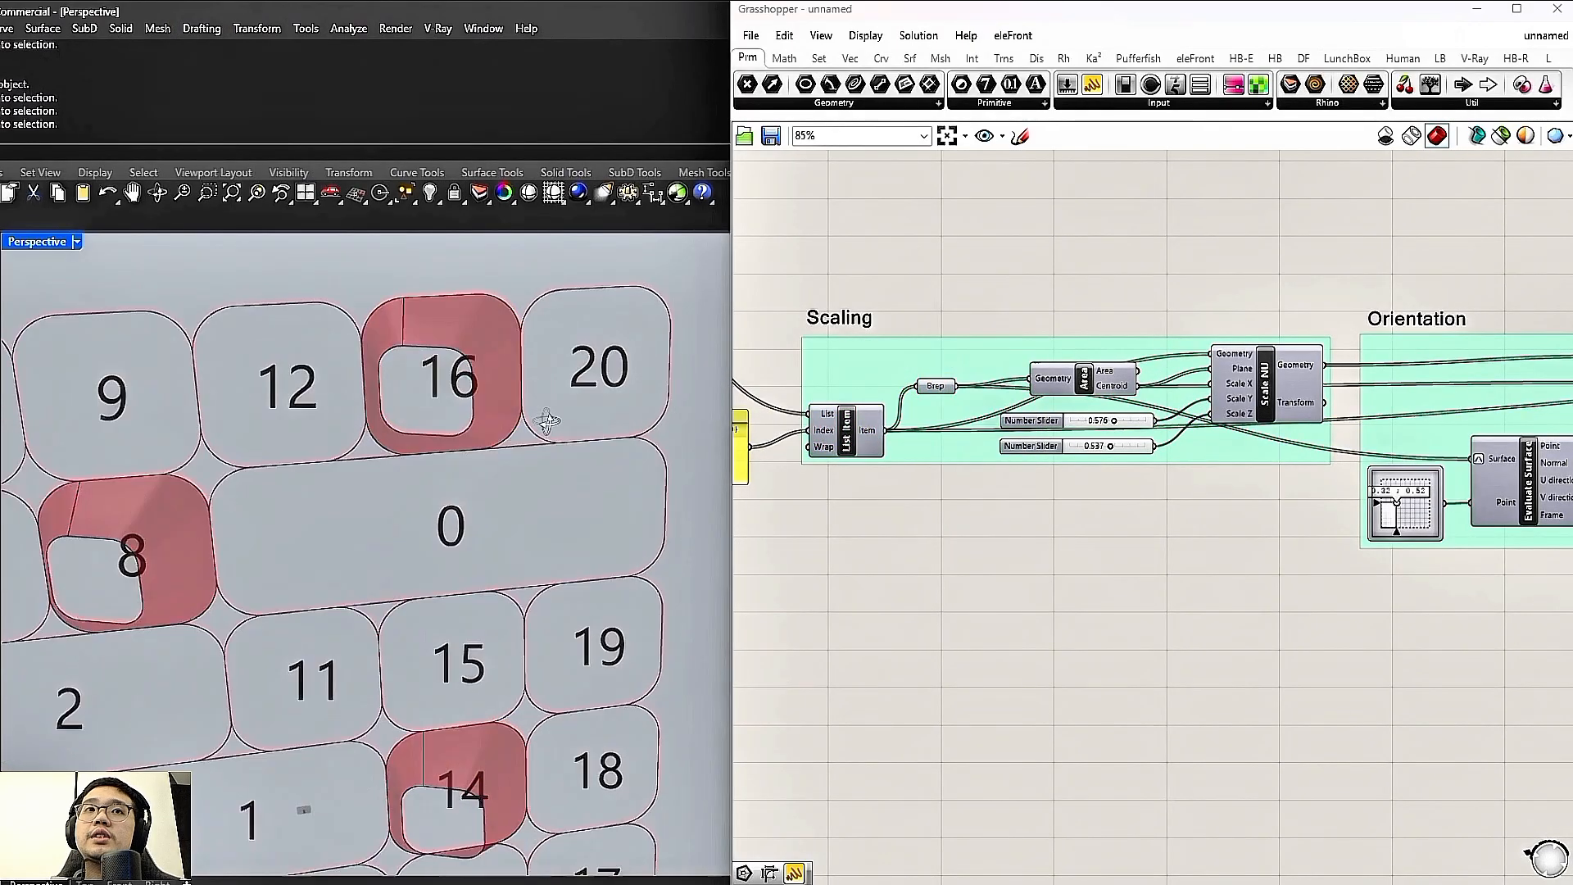
right_drag(427, 337, 524, 389)
scroll(880, 418, down, 7)
scroll(828, 420, up, 3)
scroll(875, 417, down, 4)
drag(1444, 471, 857, 357)
alt+drag(980, 407, 991, 482)
scroll(843, 470, up, 7)
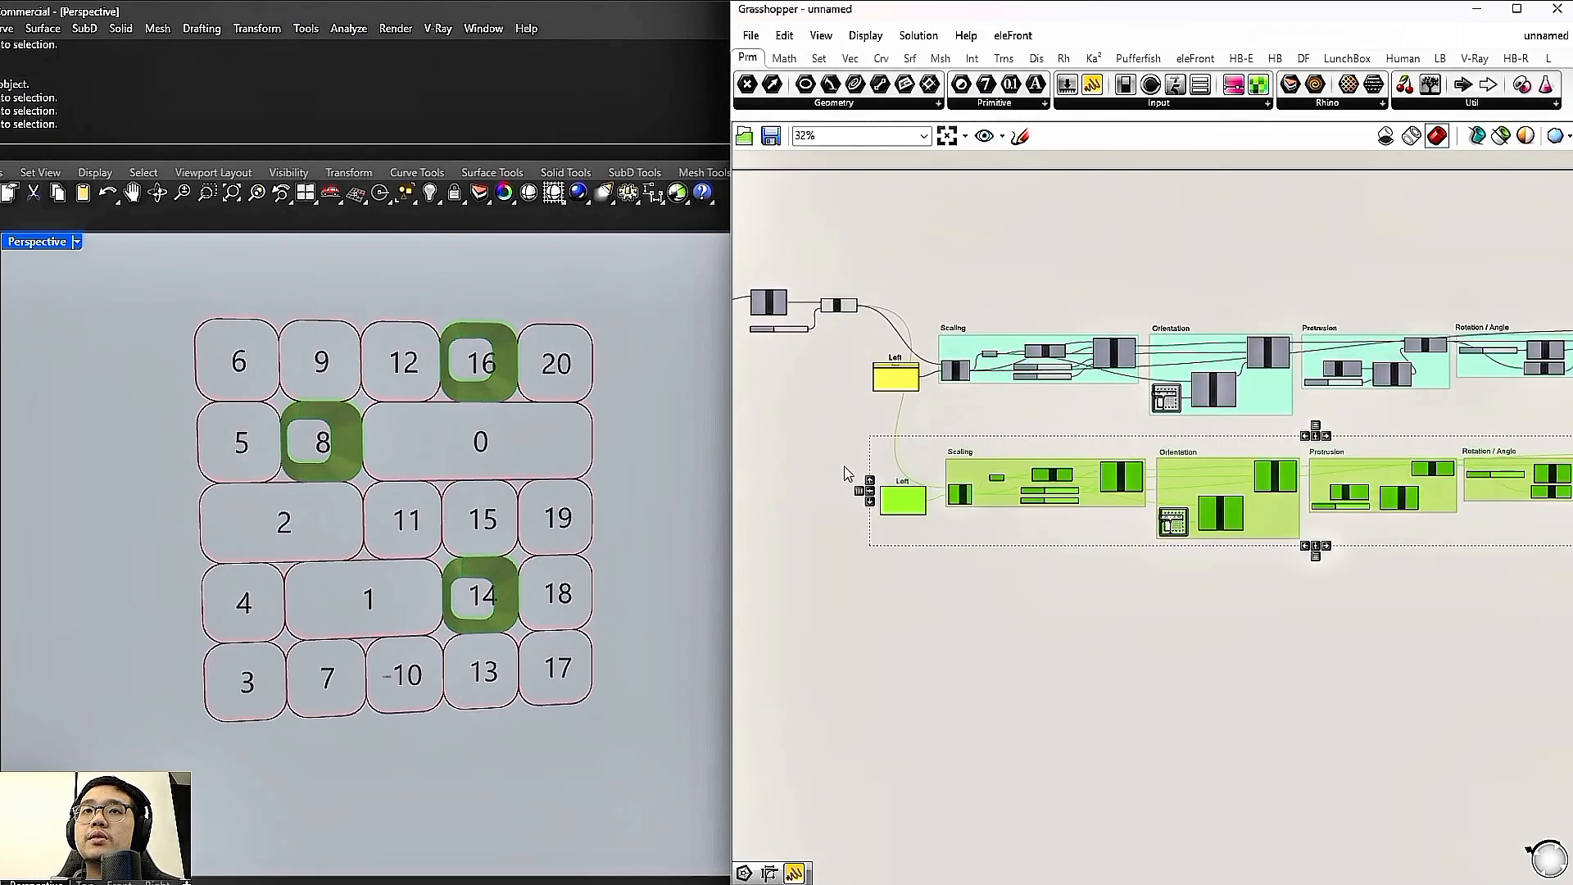
click(867, 460)
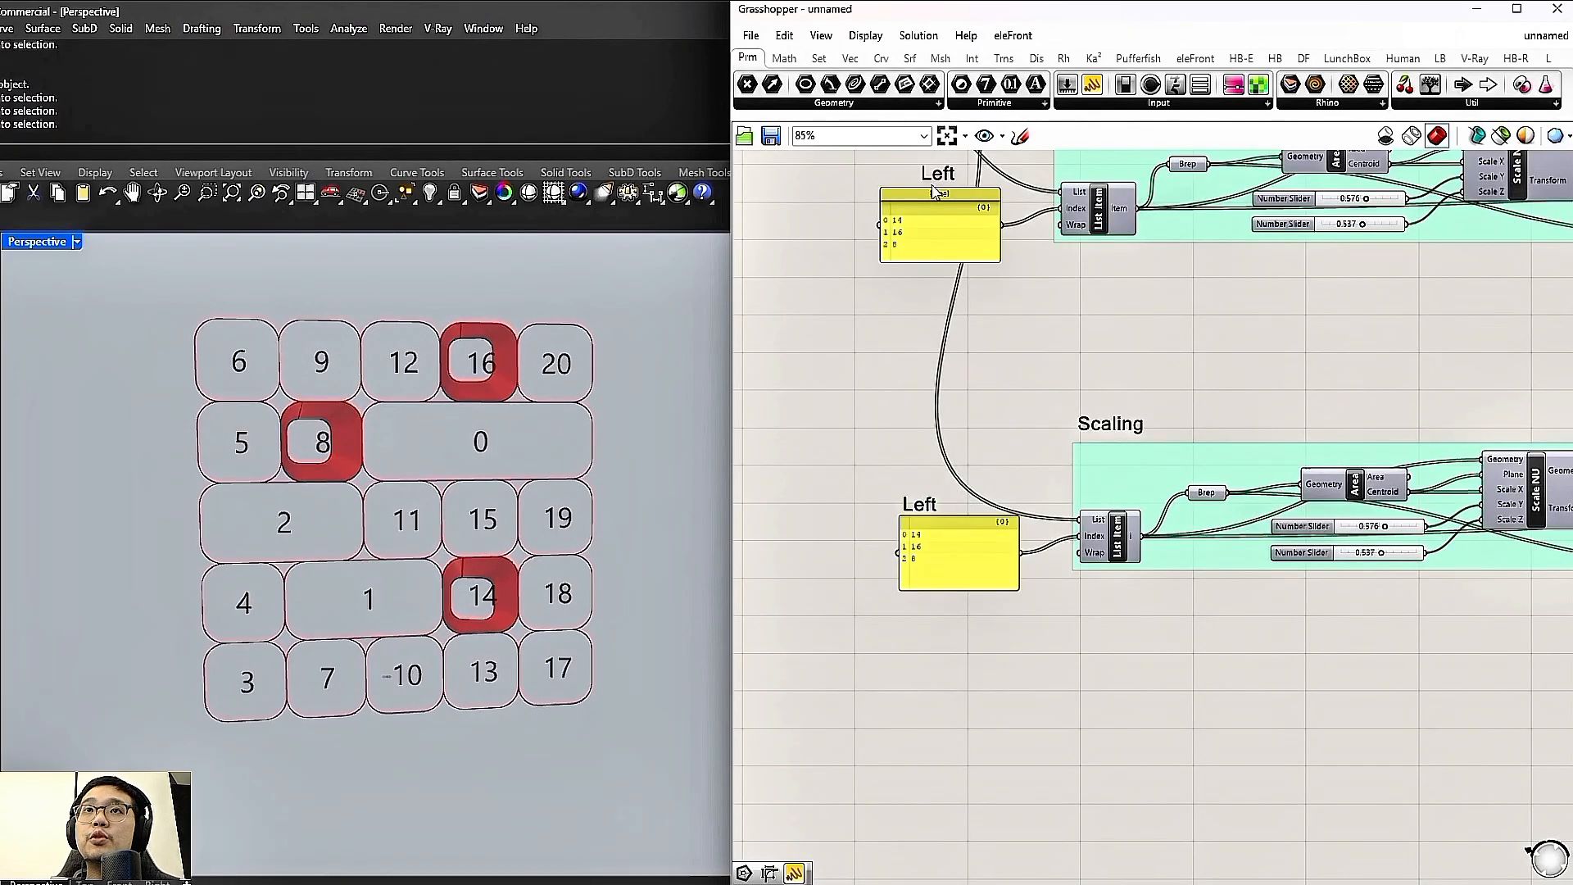
Change the label above the duplicated index panel to "Right"
double_click(923, 510)
text(Right)
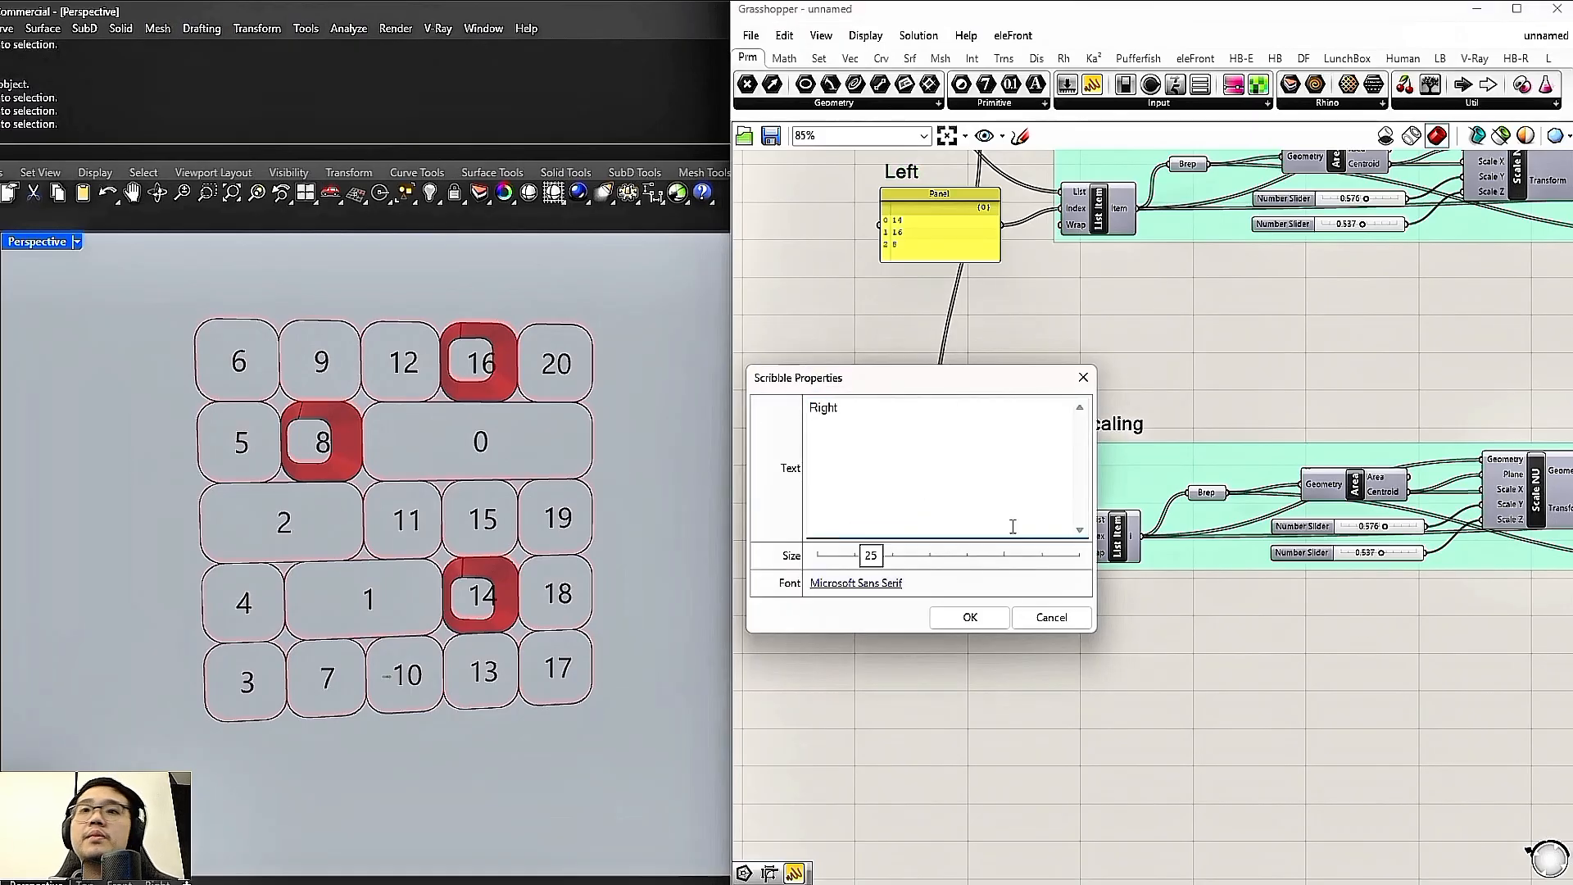
click(969, 617)
Replace the indices in the Right panel with 19, 5, 10, 9 and 7, one per line
scroll(1159, 616, down, 3)
mouse_move(1298, 615)
right_down()
mouse_move(975, 602)
mouse_move(980, 563)
mouse_move(1183, 563)
right_up()
scroll(829, 557, up, 2)
right_drag(436, 463, 464, 491)
right_drag(825, 459, 848, 485)
right_drag(430, 459, 452, 521)
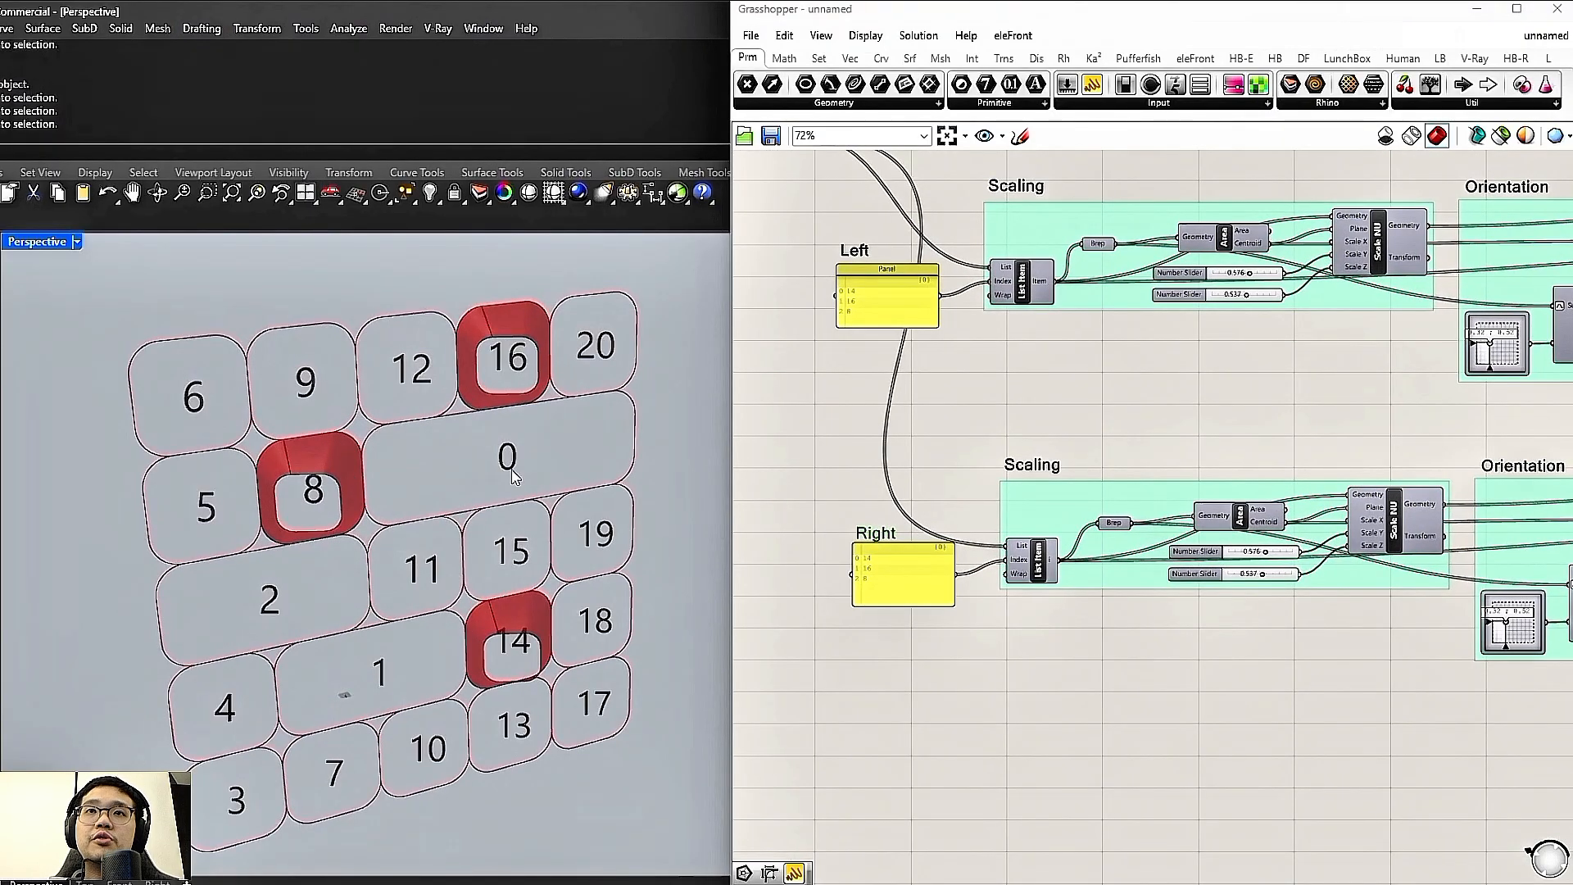
scroll(547, 590, up, 2)
double_click(893, 580)
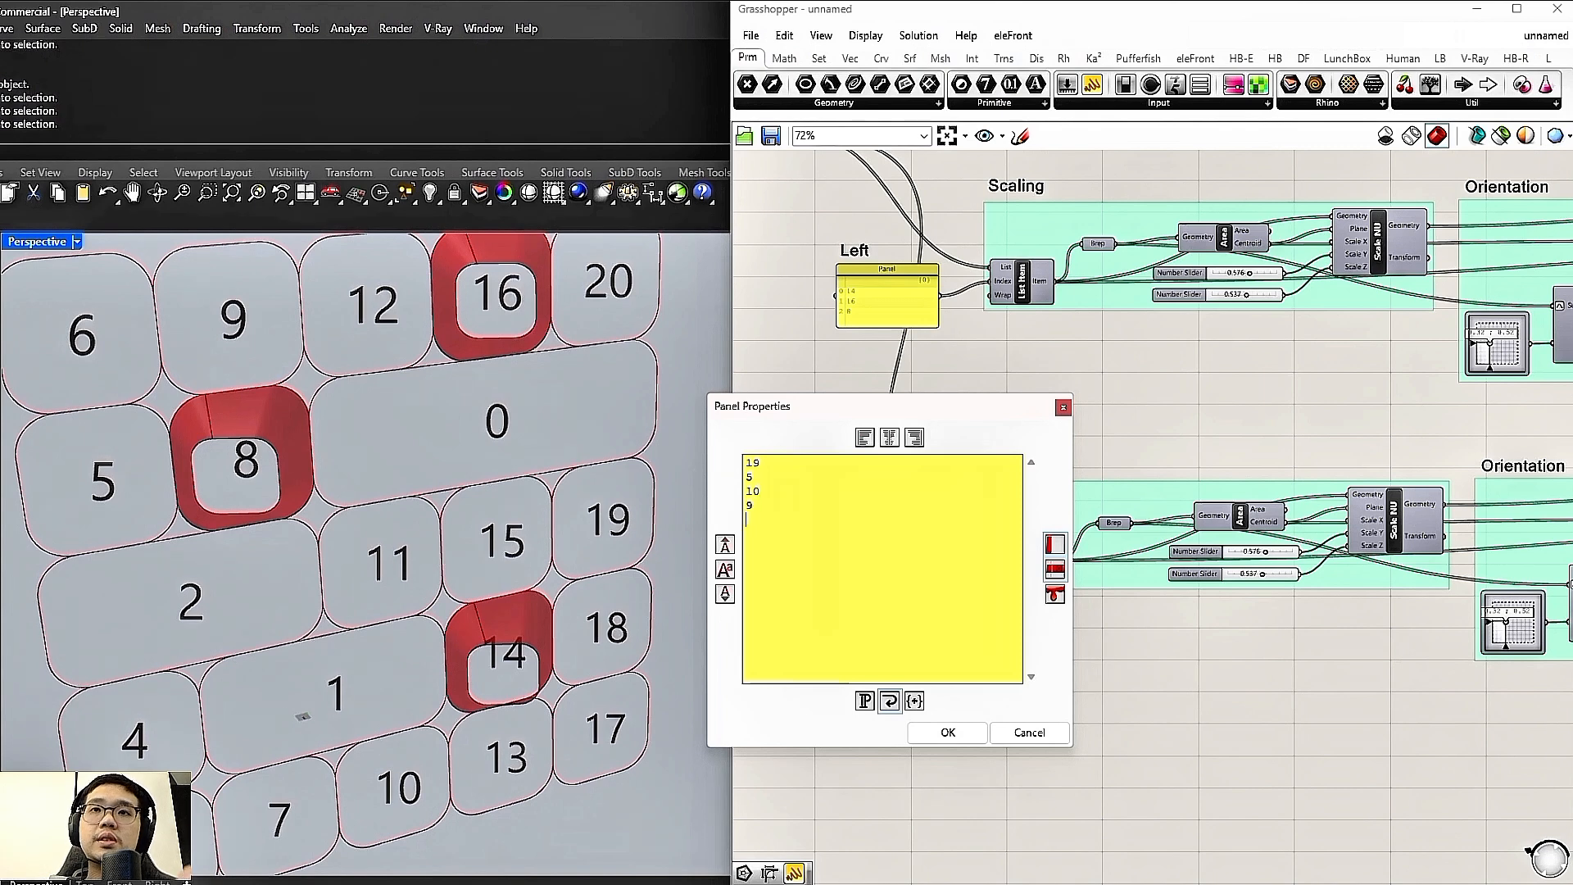
click(965, 742)
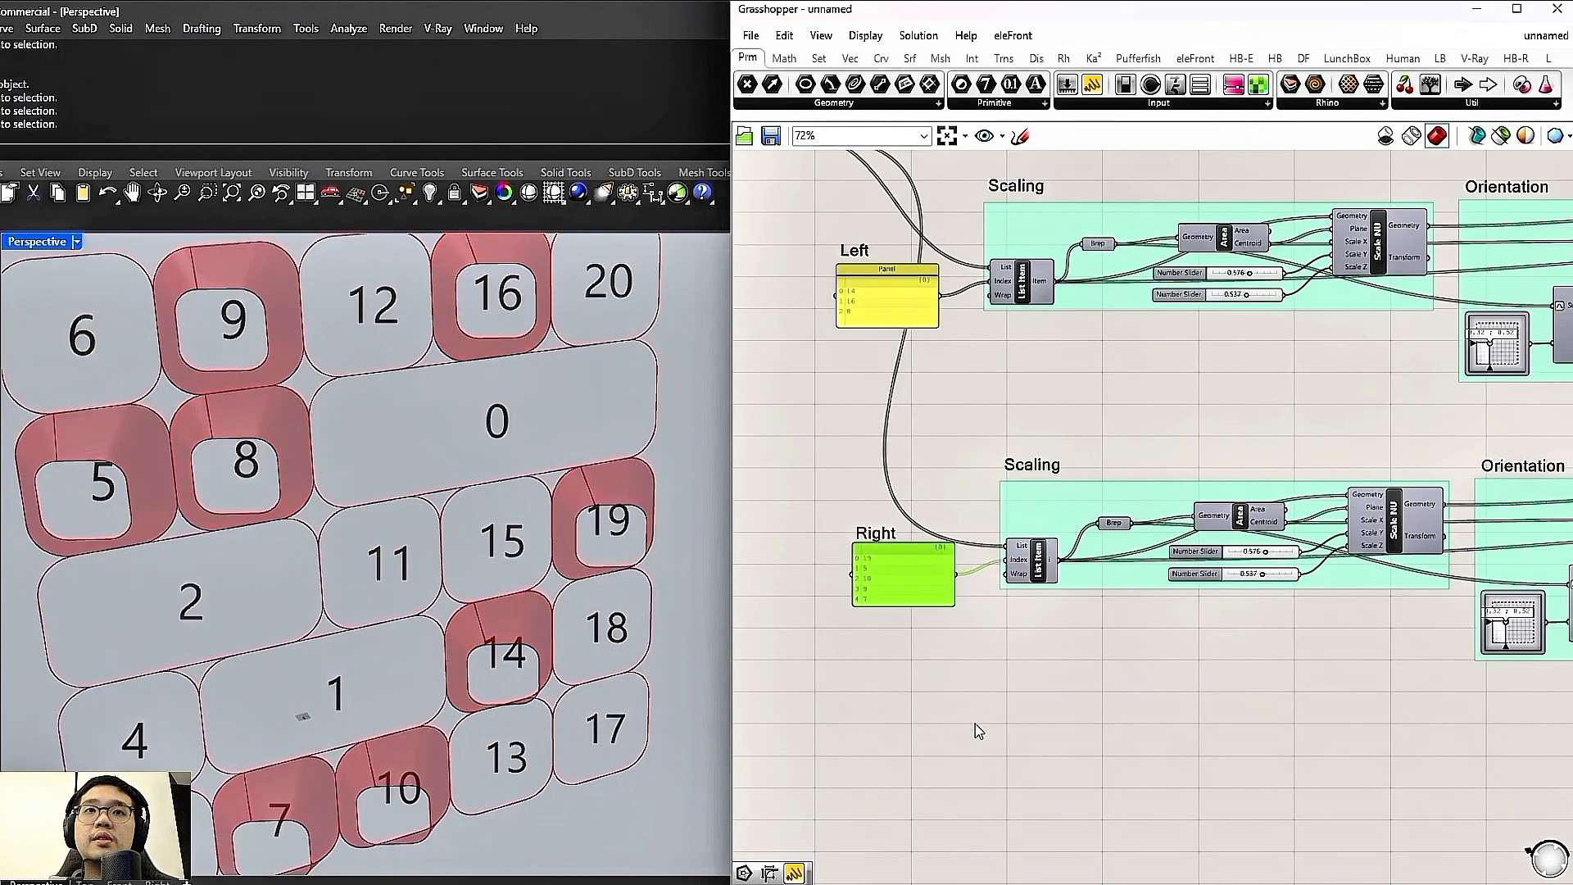
Set the Right row's Orientation point slider to 0.83 ; 0.56 and check the lofted panels from several angles
scroll(820, 656, down, 2)
right_drag(1288, 640, 1209, 639)
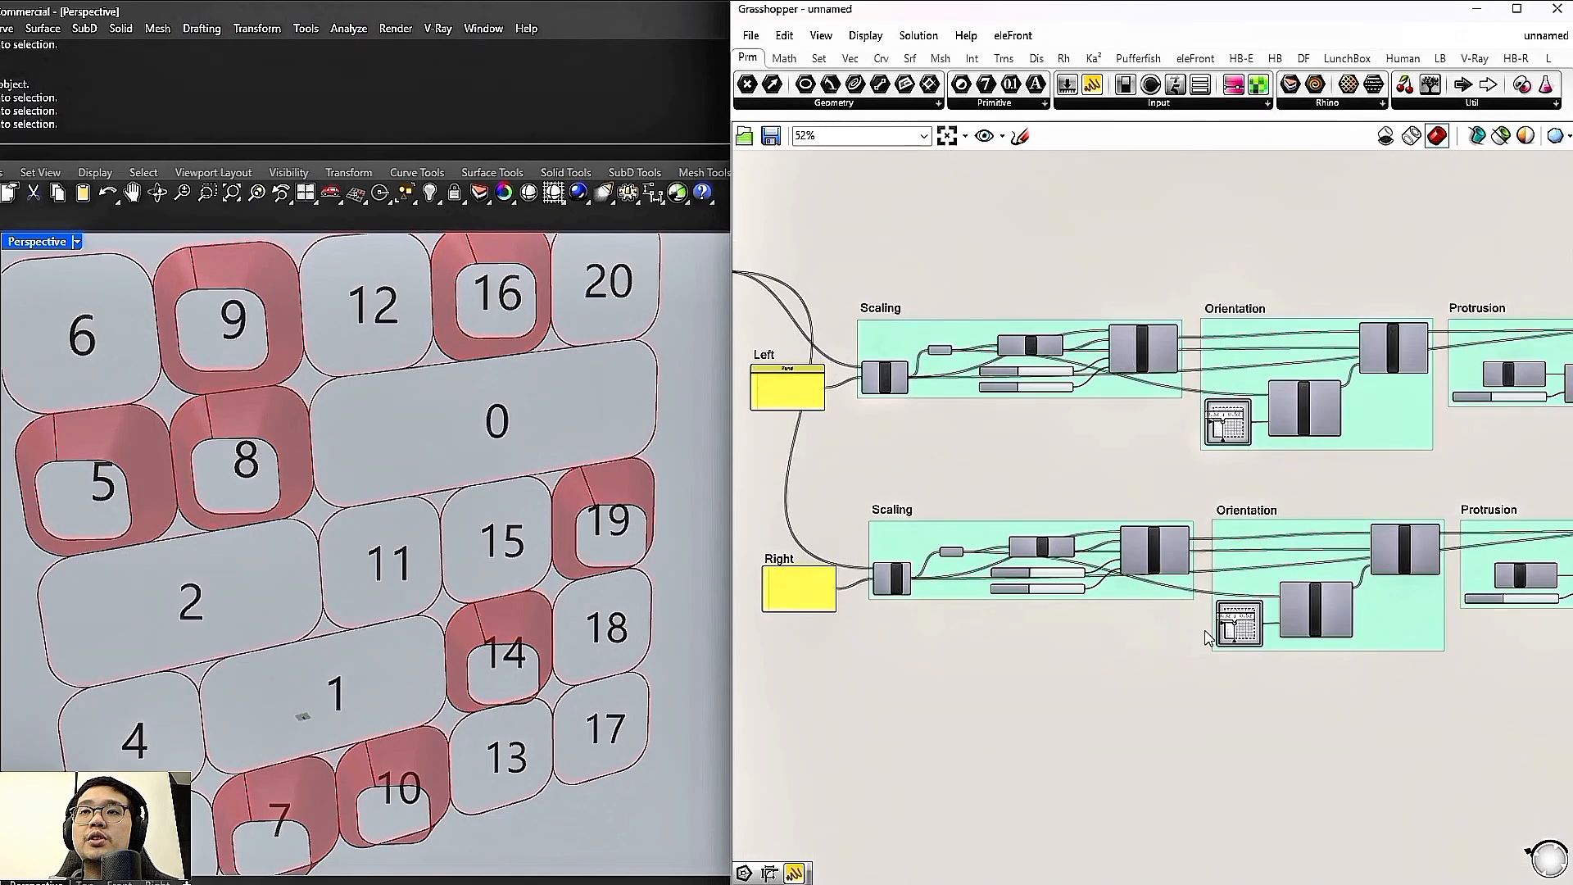
scroll(951, 564, up, 3)
scroll(1276, 583, down, 2)
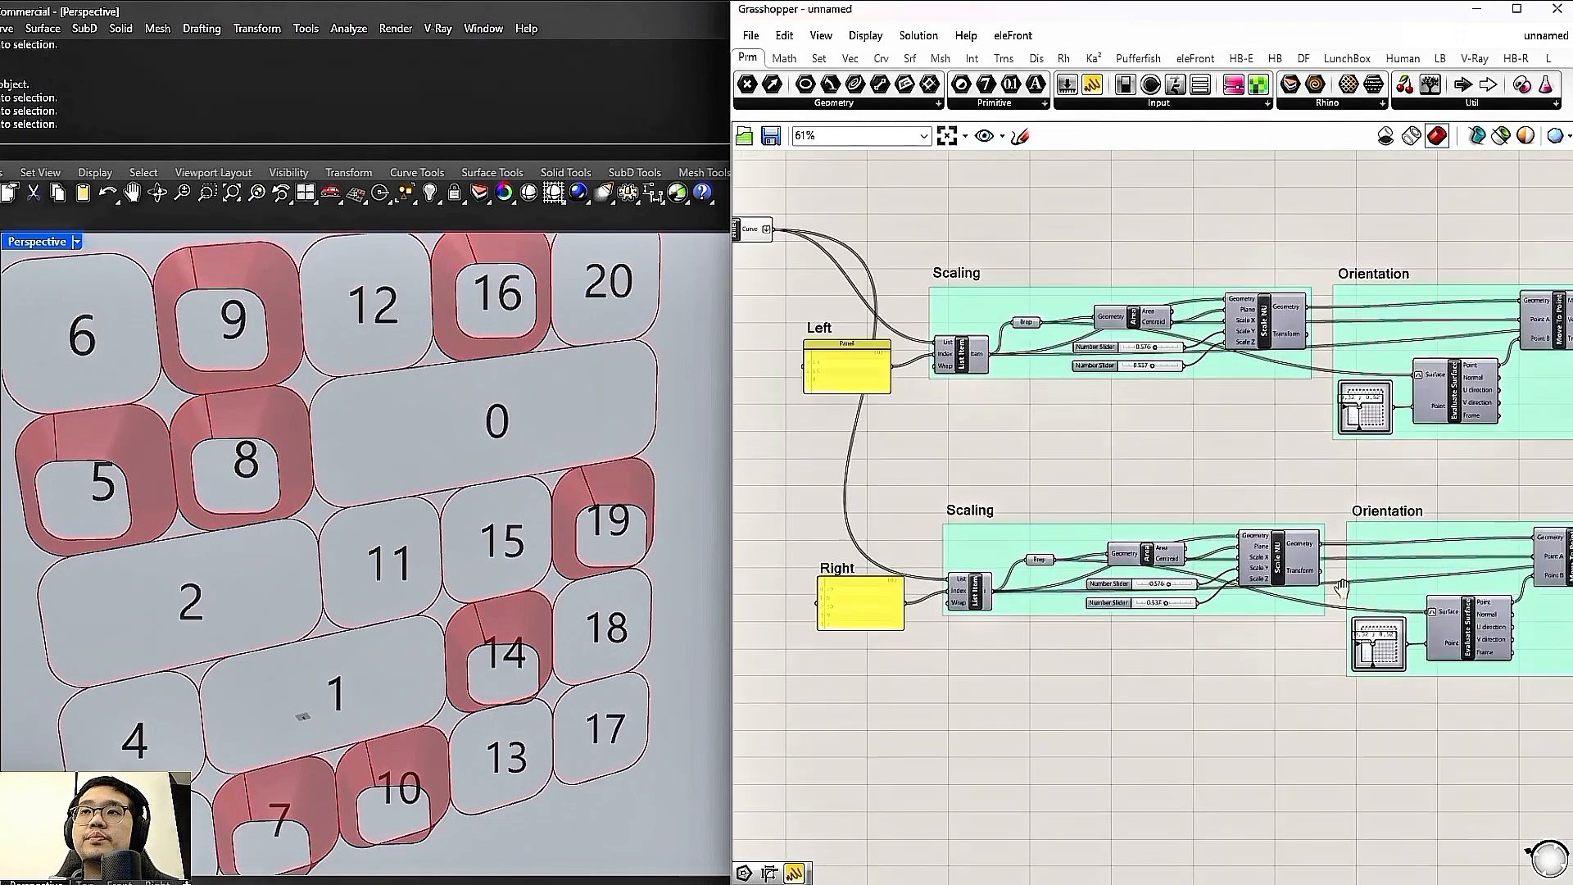
right_drag(1344, 602, 1065, 592)
scroll(1078, 618, up, 6)
scroll(1054, 648, up, 1)
drag(1046, 645, 1098, 638)
right_drag(629, 542, 533, 562)
shift+right_drag(369, 543, 524, 559)
scroll(367, 583, up, 5)
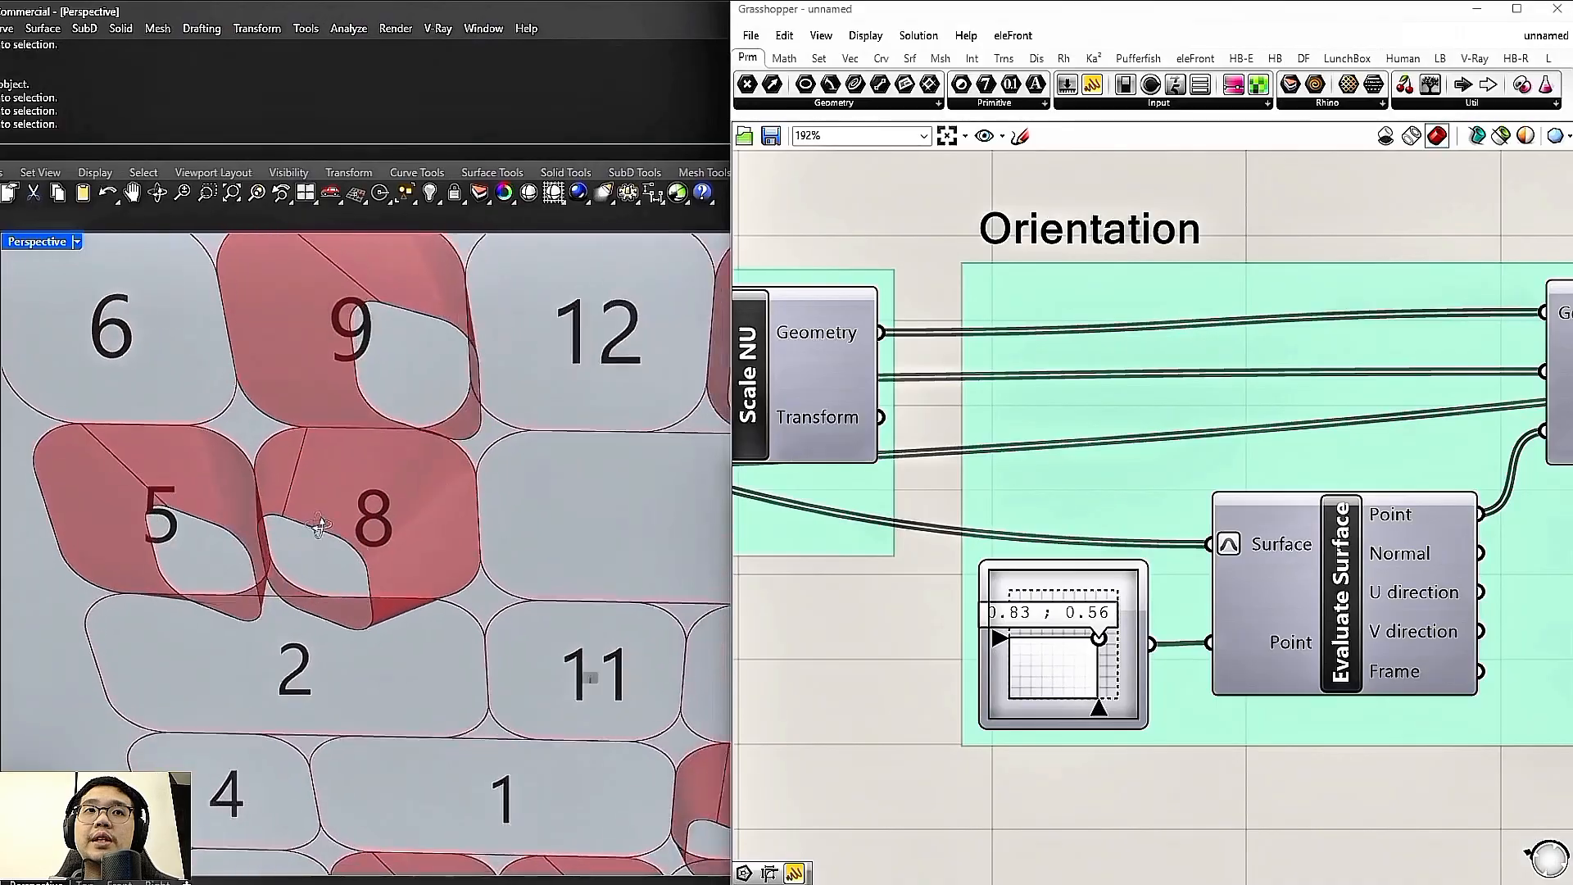
scroll(366, 603, down, 6)
scroll(184, 524, up, 5)
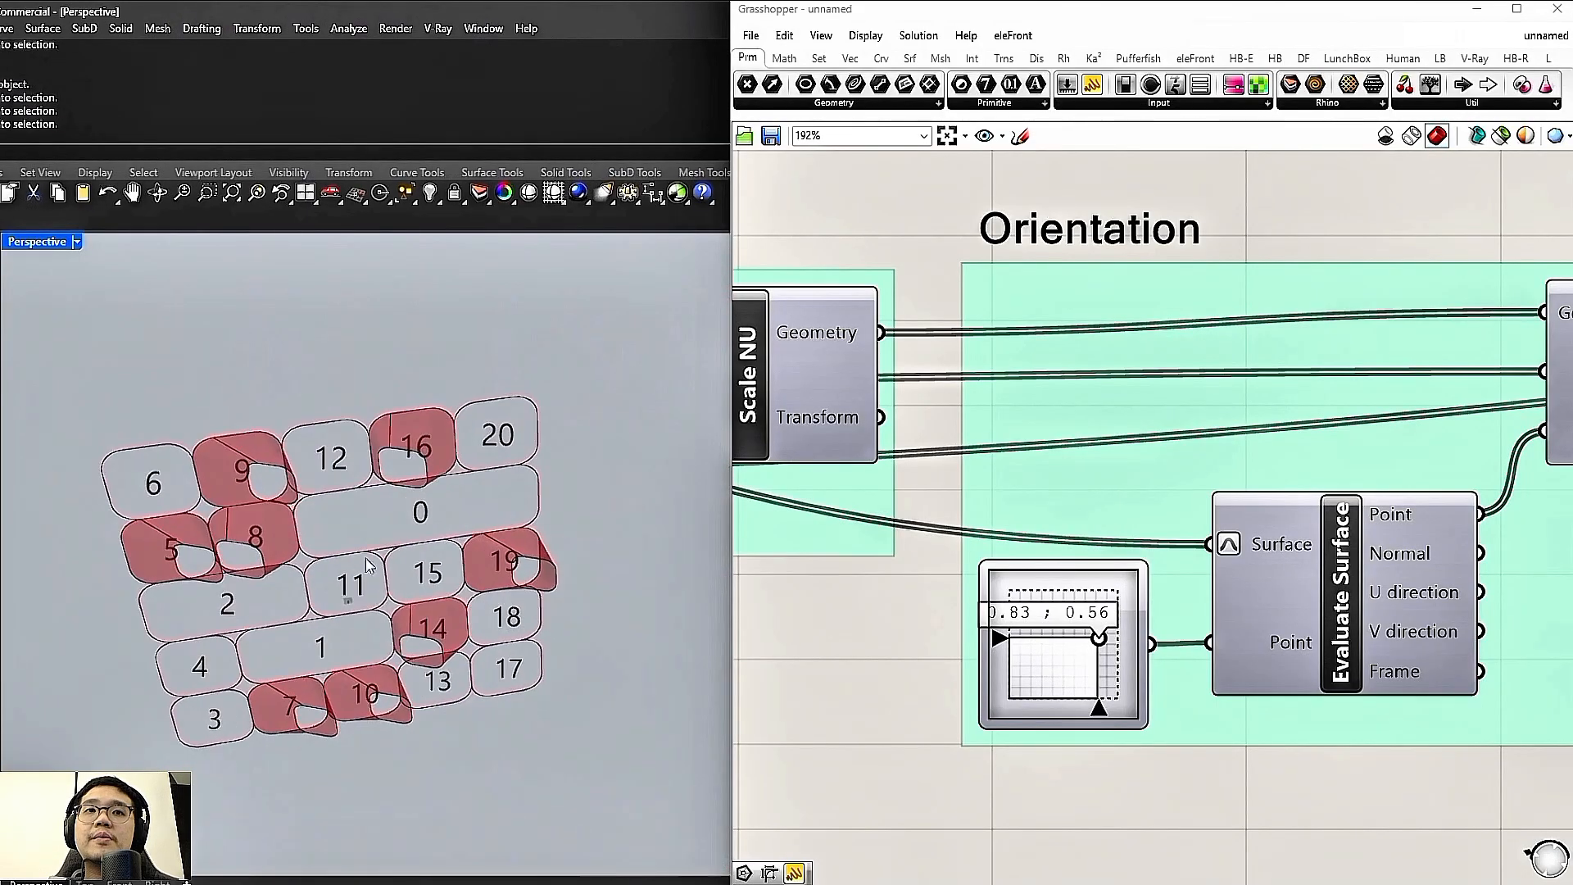
Set the amplitude slider in the Right row's Protrusion group to 312
scroll(1098, 605, down, 5)
right_drag(1393, 573, 926, 585)
scroll(1076, 605, up, 5)
drag(1087, 606, 1058, 610)
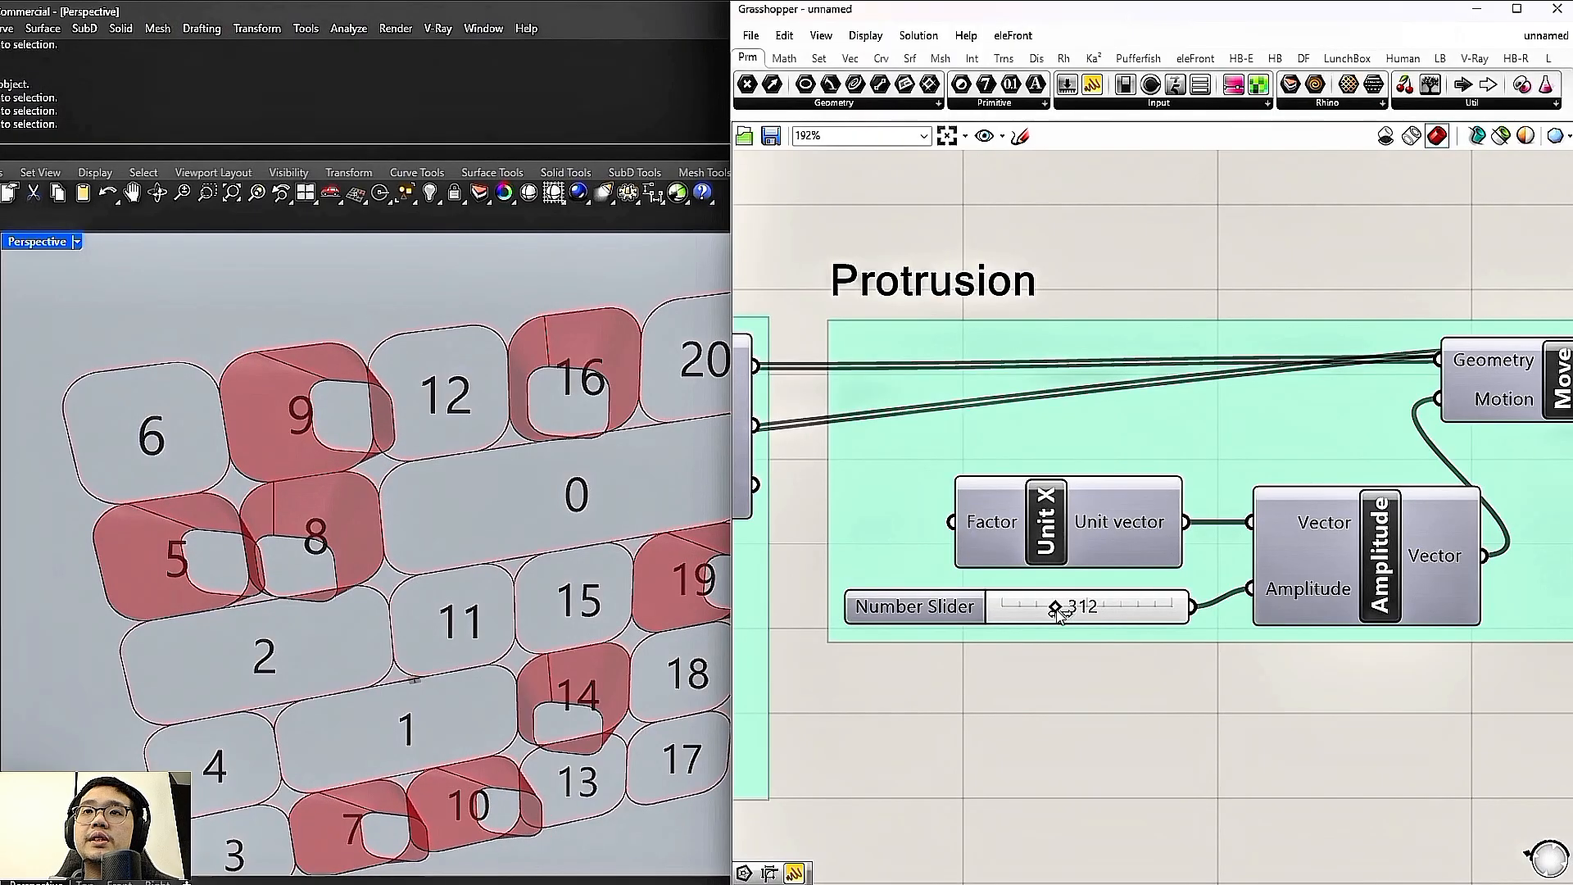
Set the angle slider in the Right row's Rotation / Angle group to 26 and inspect the tilted panels
scroll(1058, 608, down, 3)
right_drag(1393, 574, 1106, 551)
right_drag(1439, 548, 1177, 548)
scroll(1102, 467, up, 3)
drag(1085, 464, 1126, 463)
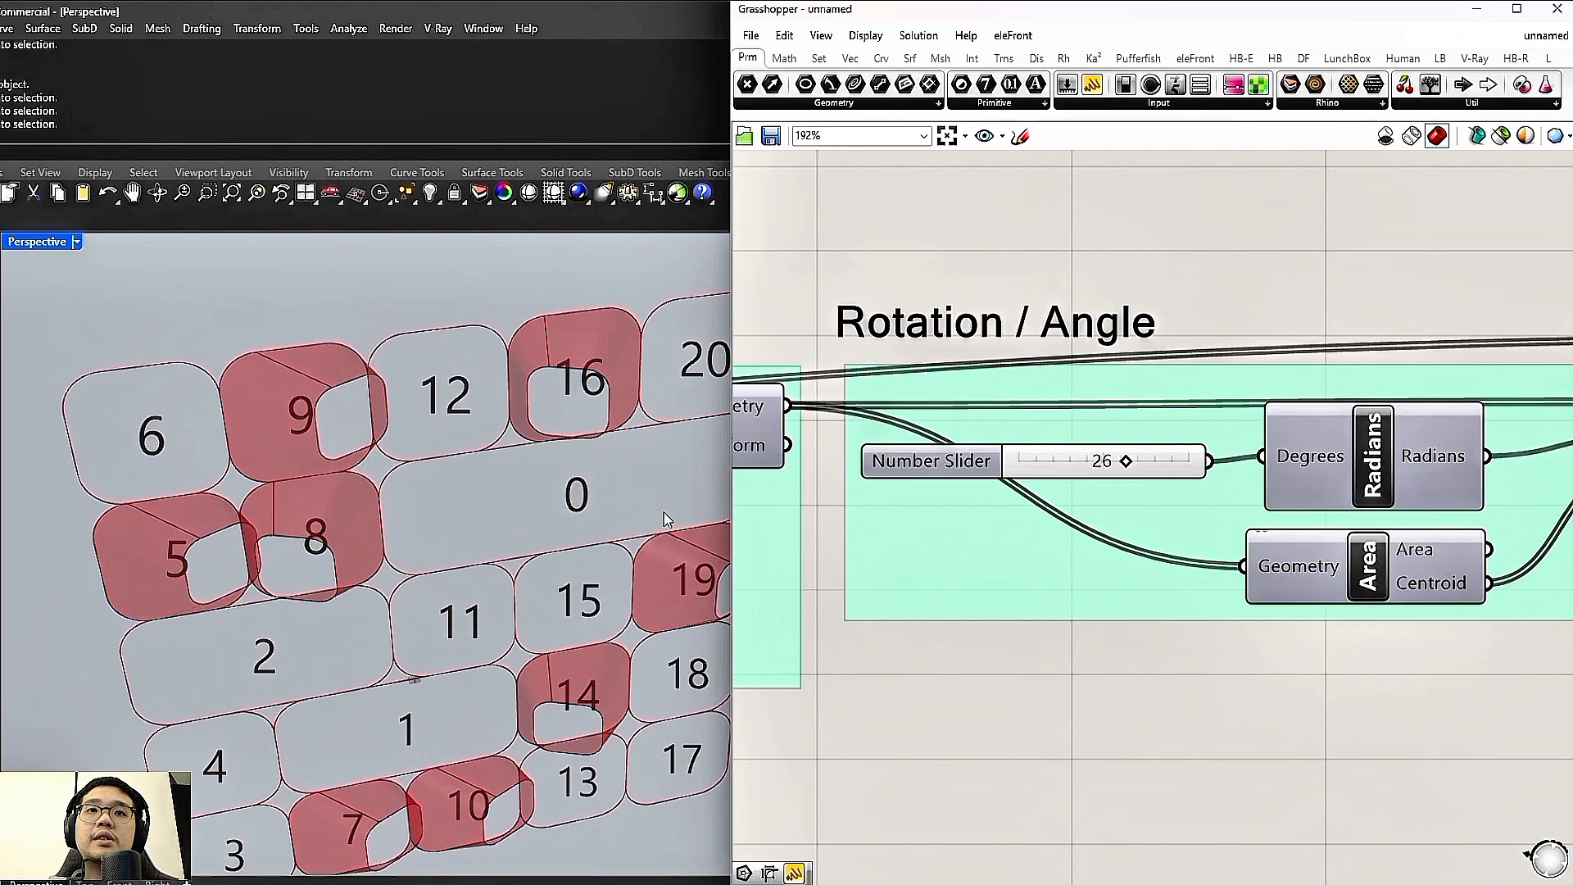
right_drag(667, 520, 519, 529)
shift+right_drag(254, 533, 440, 606)
scroll(443, 613, up, 4)
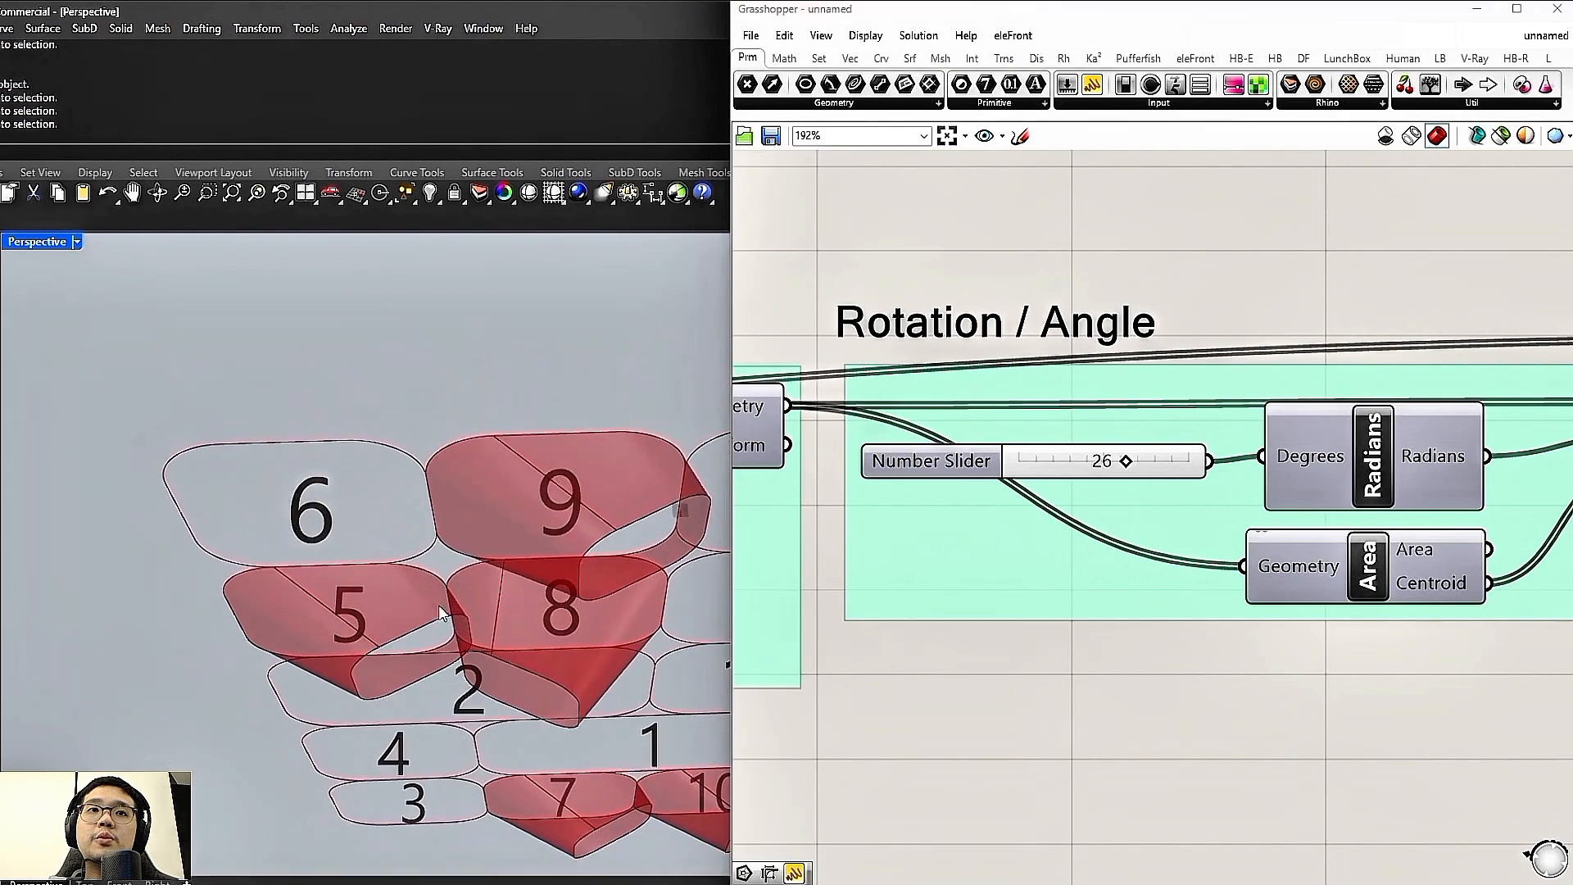
drag(1129, 463, 1129, 473)
Set the Right row's Orientation point slider to 0.74 ; 0.54
scroll(1131, 471, down, 3)
right_drag(975, 502, 1516, 508)
scroll(1102, 662, up, 5)
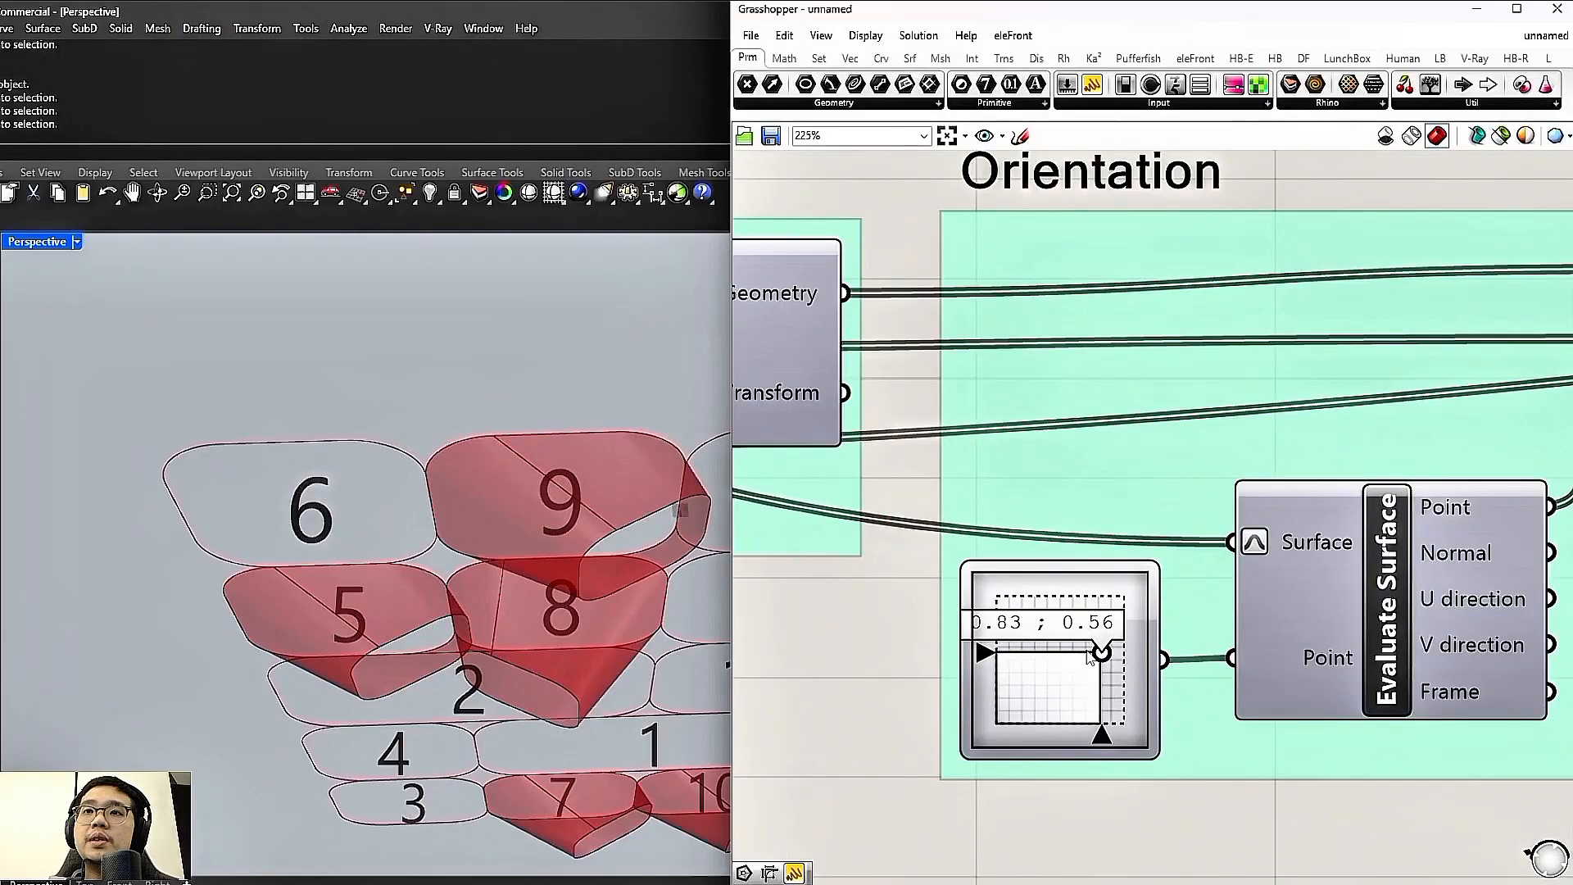
drag(1102, 662, 1093, 664)
scroll(1057, 652, down, 3)
shift+right_drag(530, 570, 383, 381)
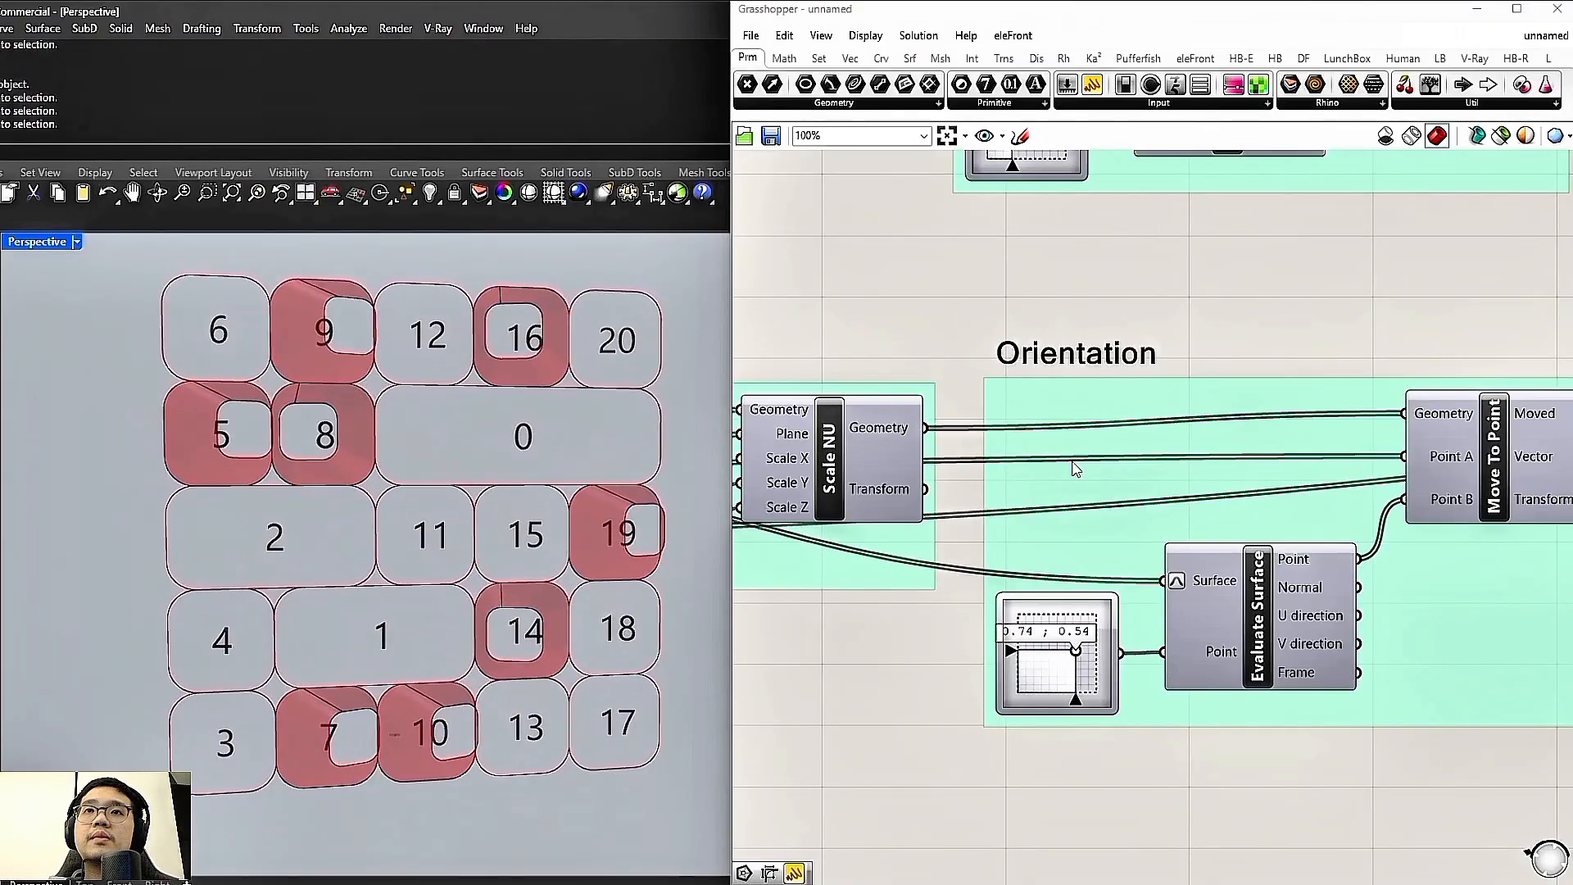
Set the upper scale slider in the Right row's Scaling group to 0.474
scroll(1073, 468, down, 2)
right_drag(1074, 468, 1374, 478)
scroll(946, 495, up, 3)
drag(1113, 533, 1079, 534)
right_drag(361, 479, 425, 576)
drag(1077, 533, 1092, 532)
Set the Right row's Orientation point slider to 0.81 ; 0.5
right_drag(491, 565, 578, 586)
scroll(1026, 541, down, 8)
scroll(1067, 551, up, 10)
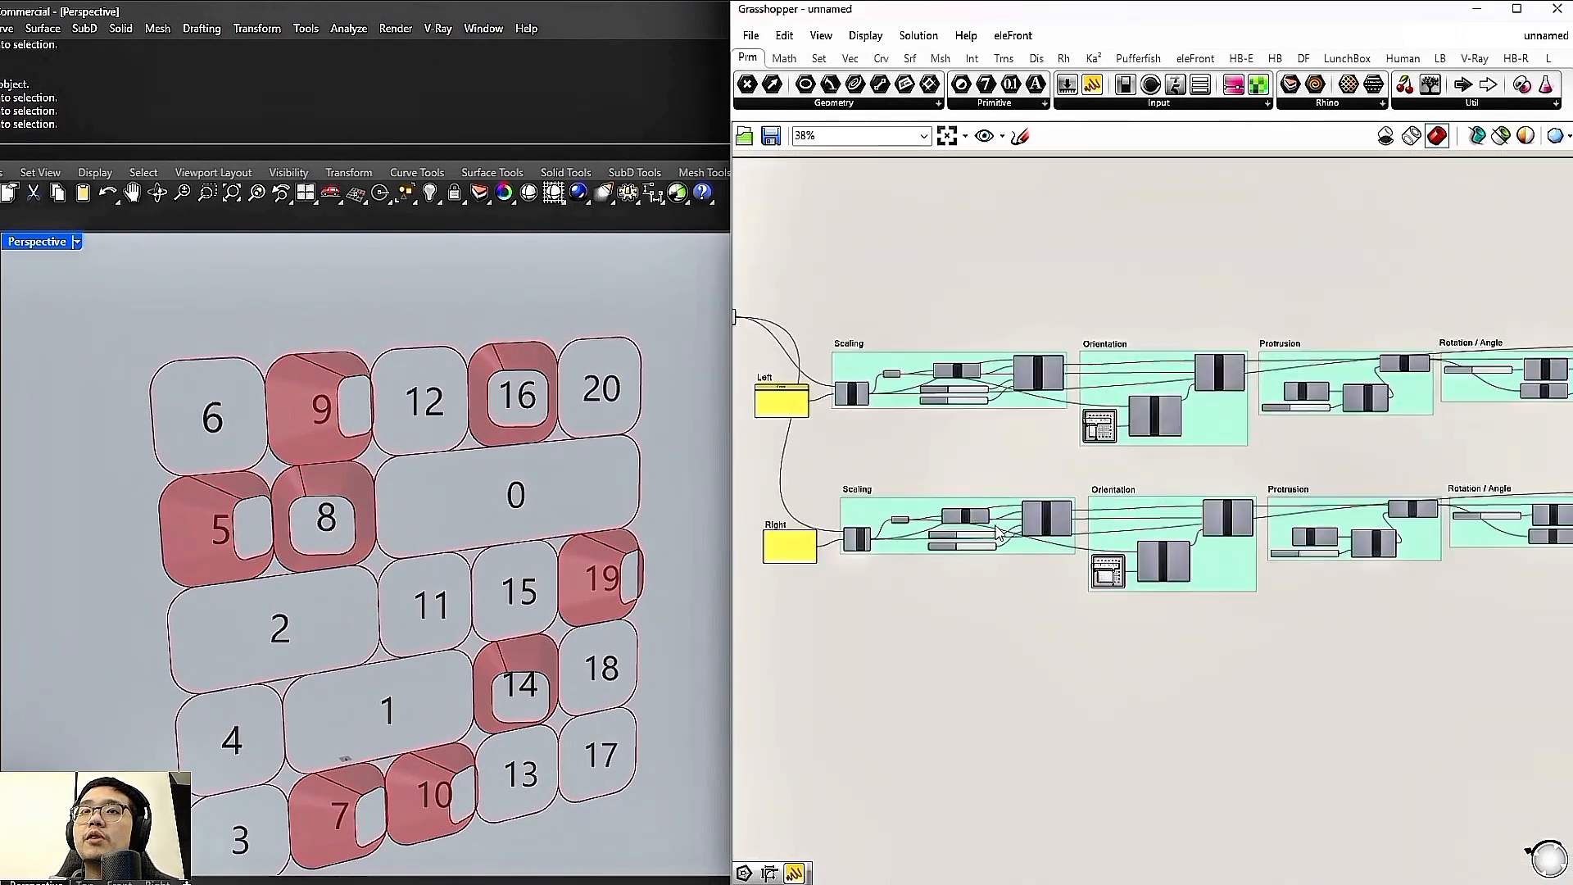
drag(1051, 588, 1065, 600)
Duplicate the entire Right row, including its panel, label and groups, directly below the original
scroll(1062, 595, down, 10)
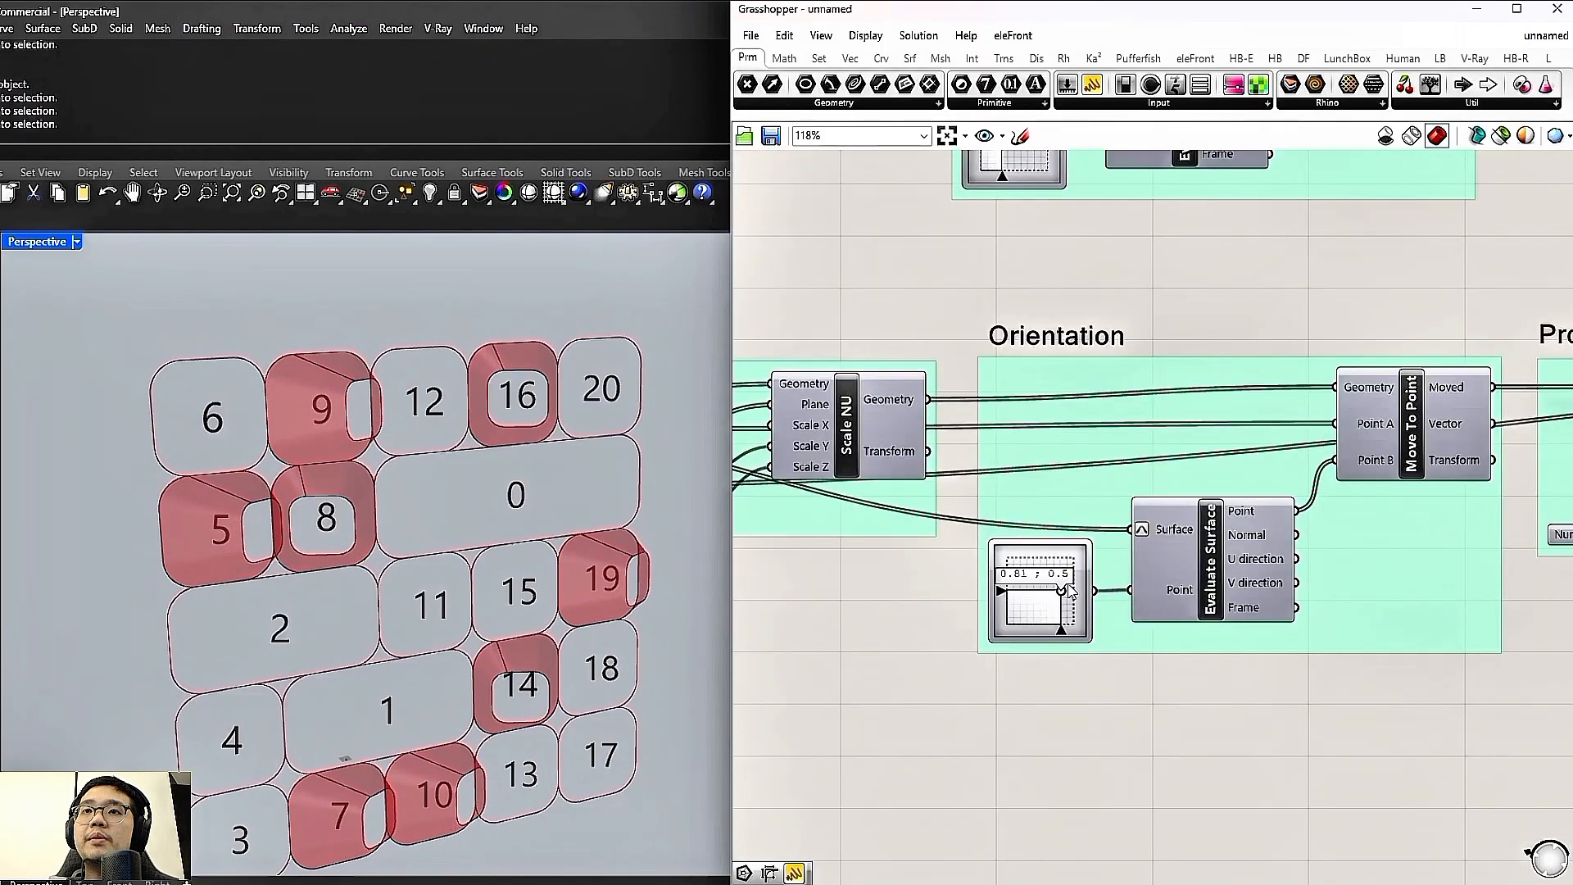
drag(1479, 613, 855, 529)
alt+drag(1101, 575, 1102, 623)
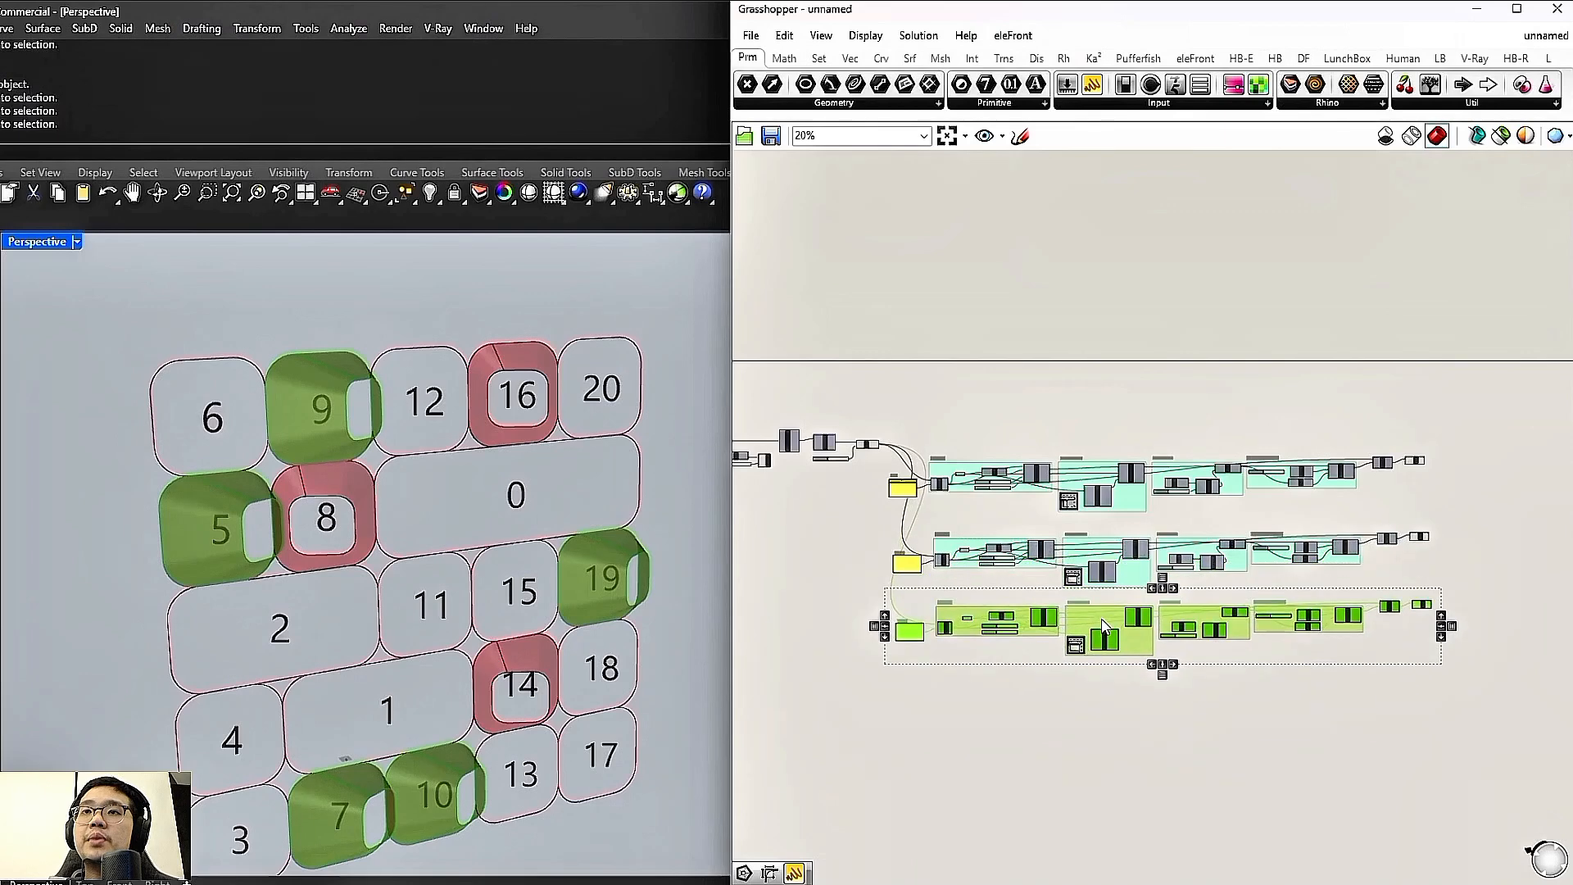
Relabel the duplicated third row as "Up" and position the label above its yellow panel
scroll(894, 625, up, 6)
click(936, 607)
double_click(939, 608)
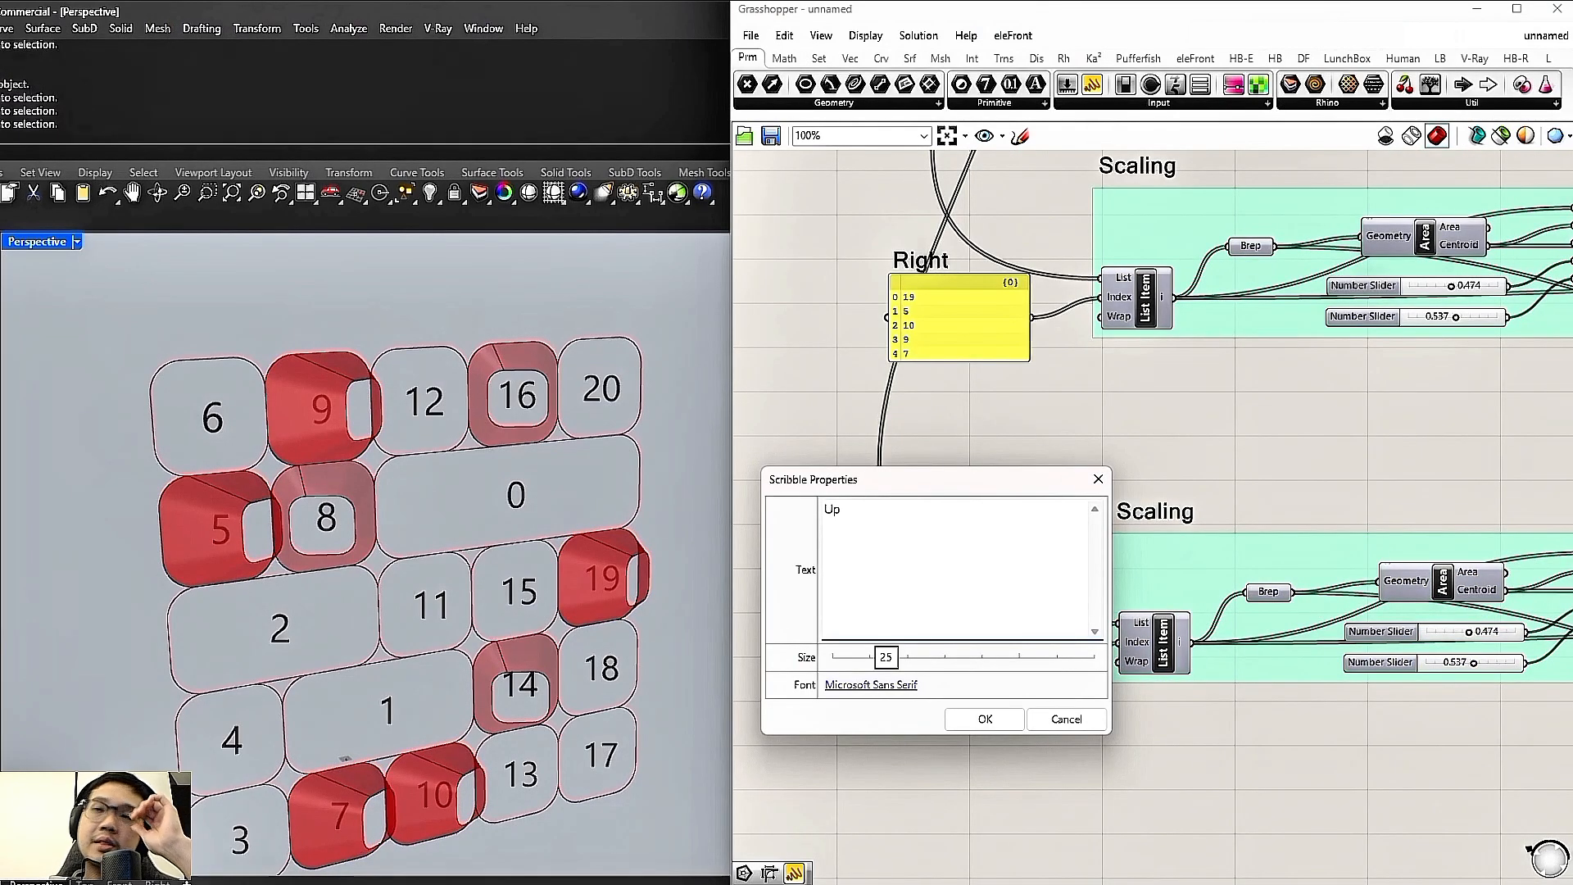
click(962, 721)
drag(940, 639, 927, 596)
Replace the Up row's panel contents with the indices 12, 6, 20 and 15, one per line
scroll(971, 565, down, 5)
scroll(1044, 553, up, 5)
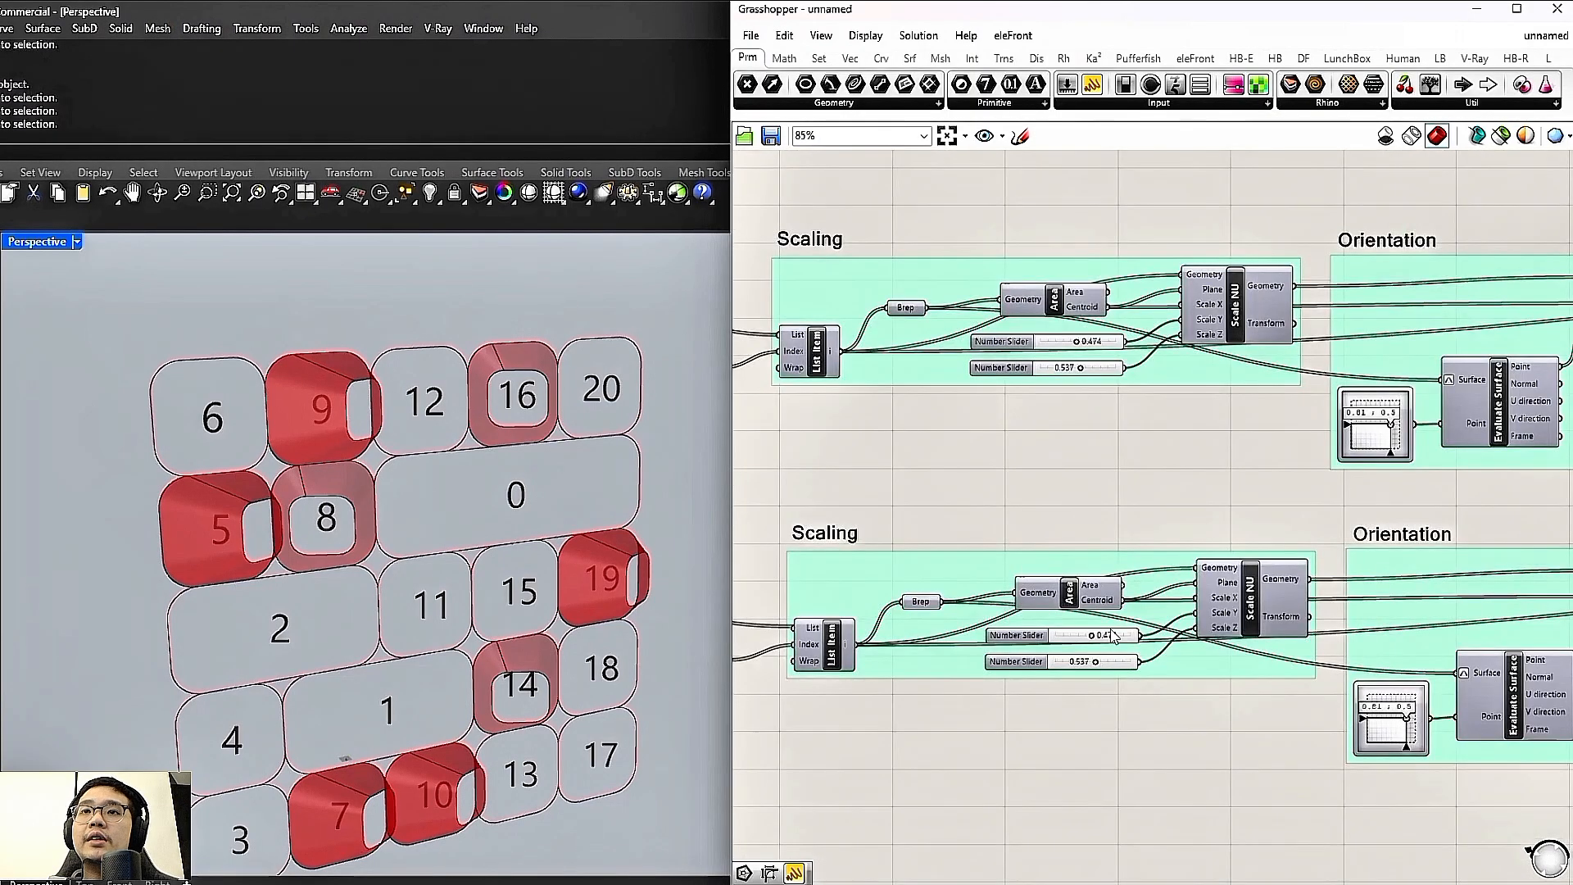
scroll(1028, 674, up, 2)
scroll(1063, 645, down, 4)
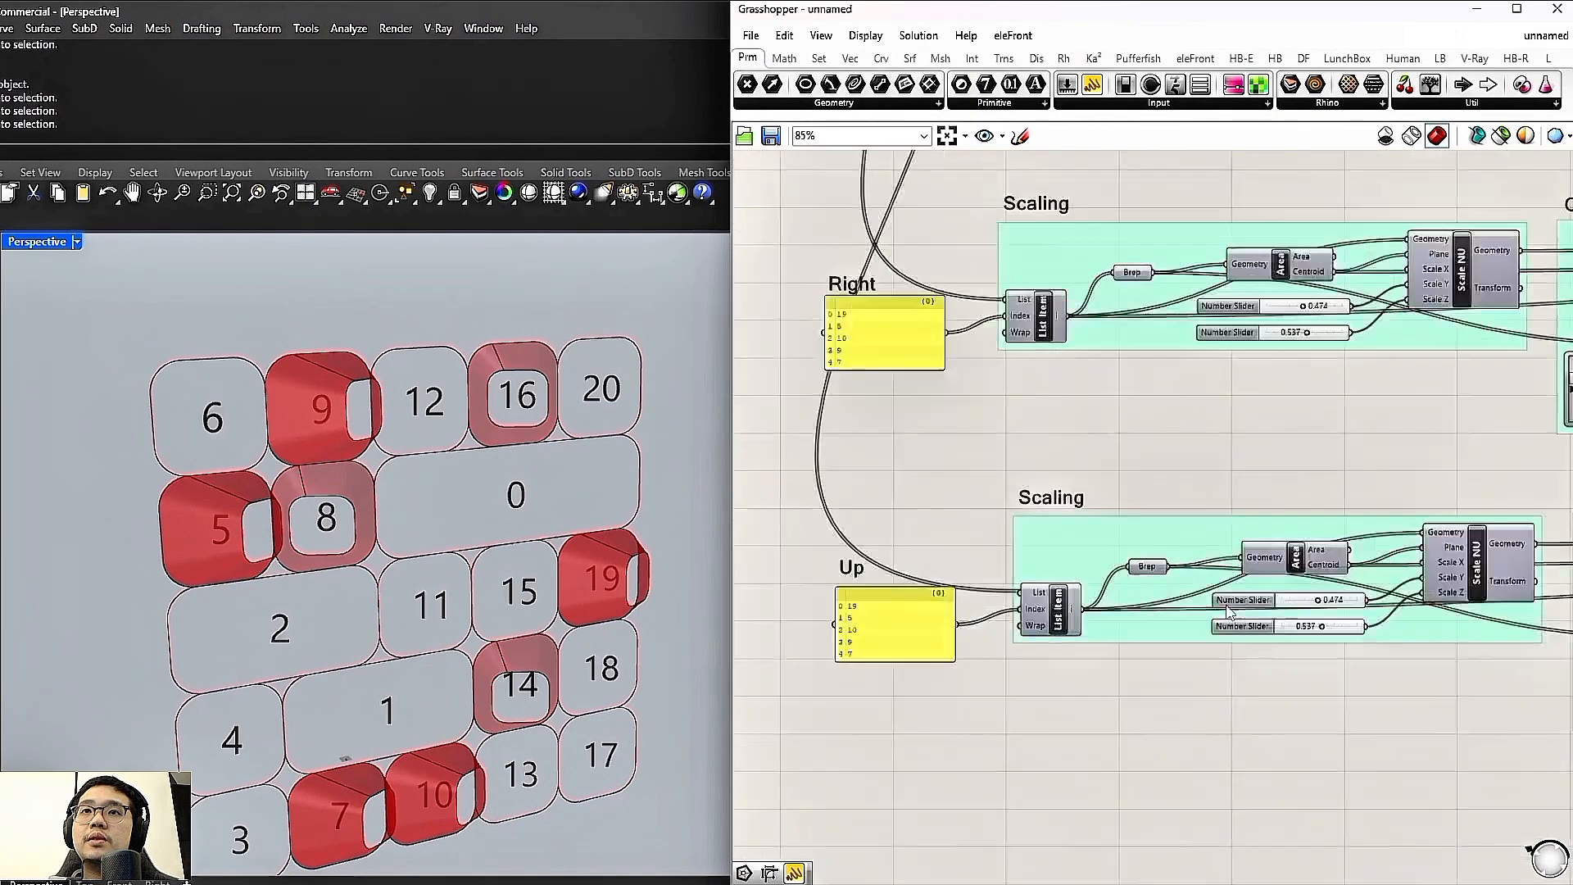
scroll(1029, 607, up, 5)
double_click(1021, 606)
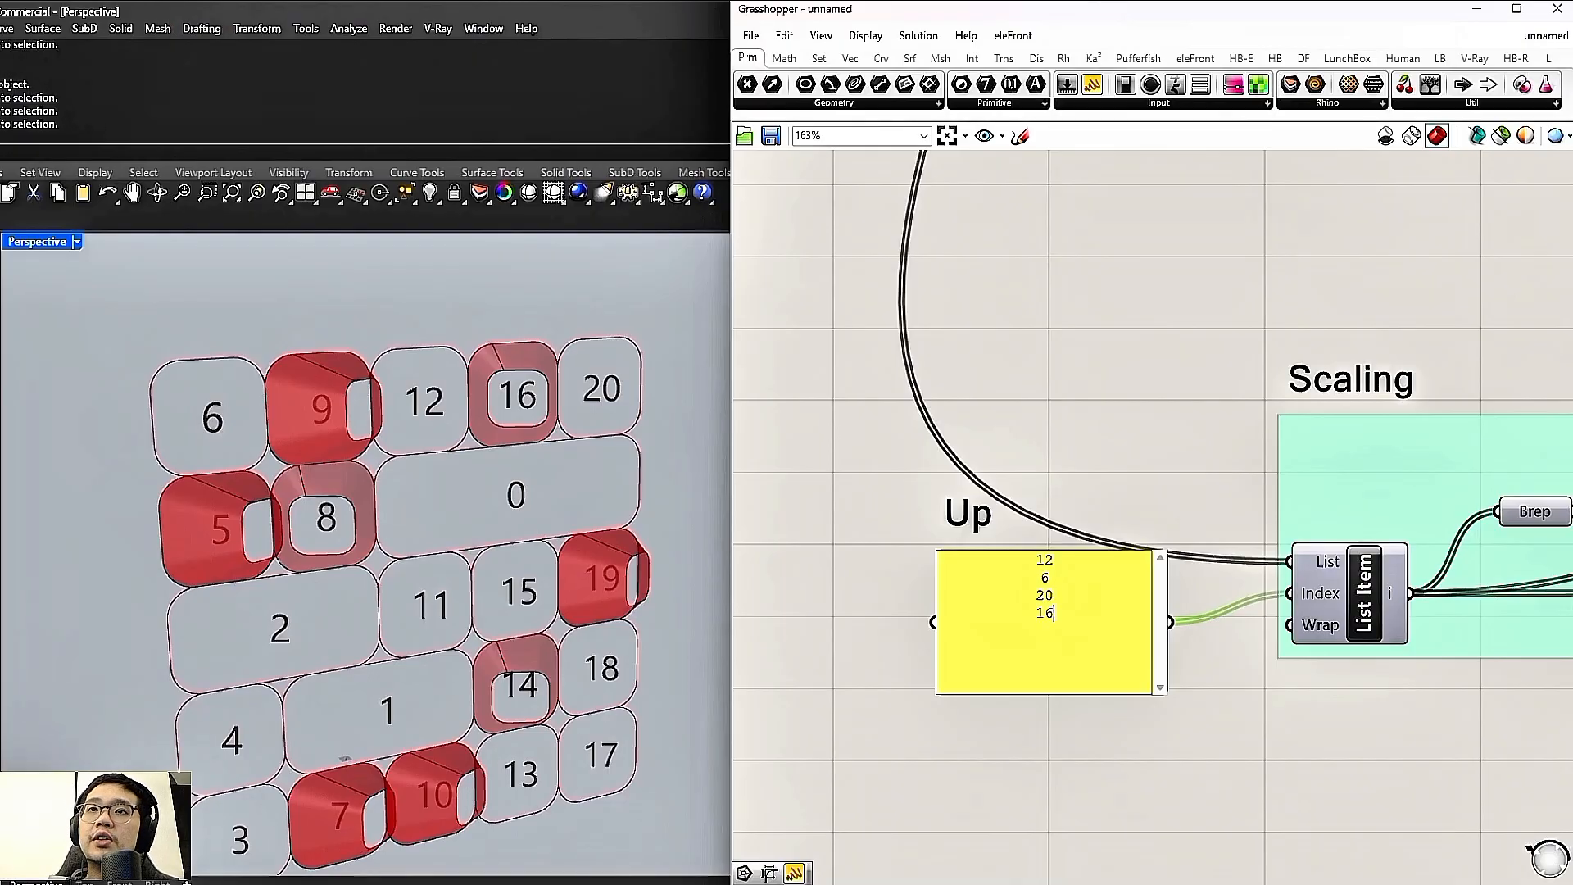
click(1065, 469)
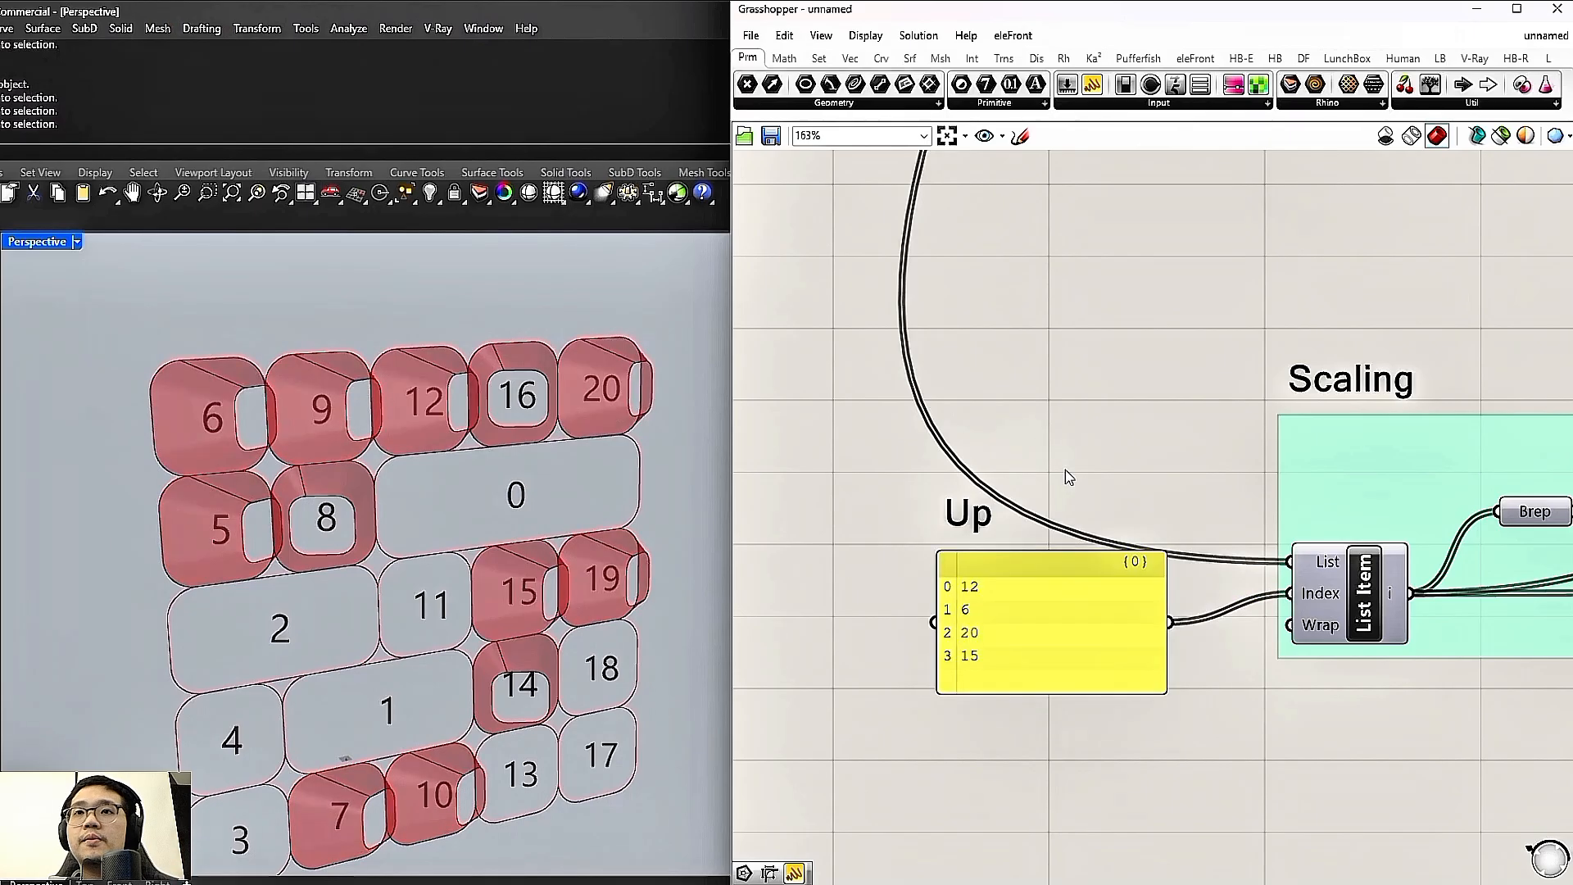
Set the Up row's Orientation point slider to 0.49 ; 0.87
scroll(1065, 470, down, 5)
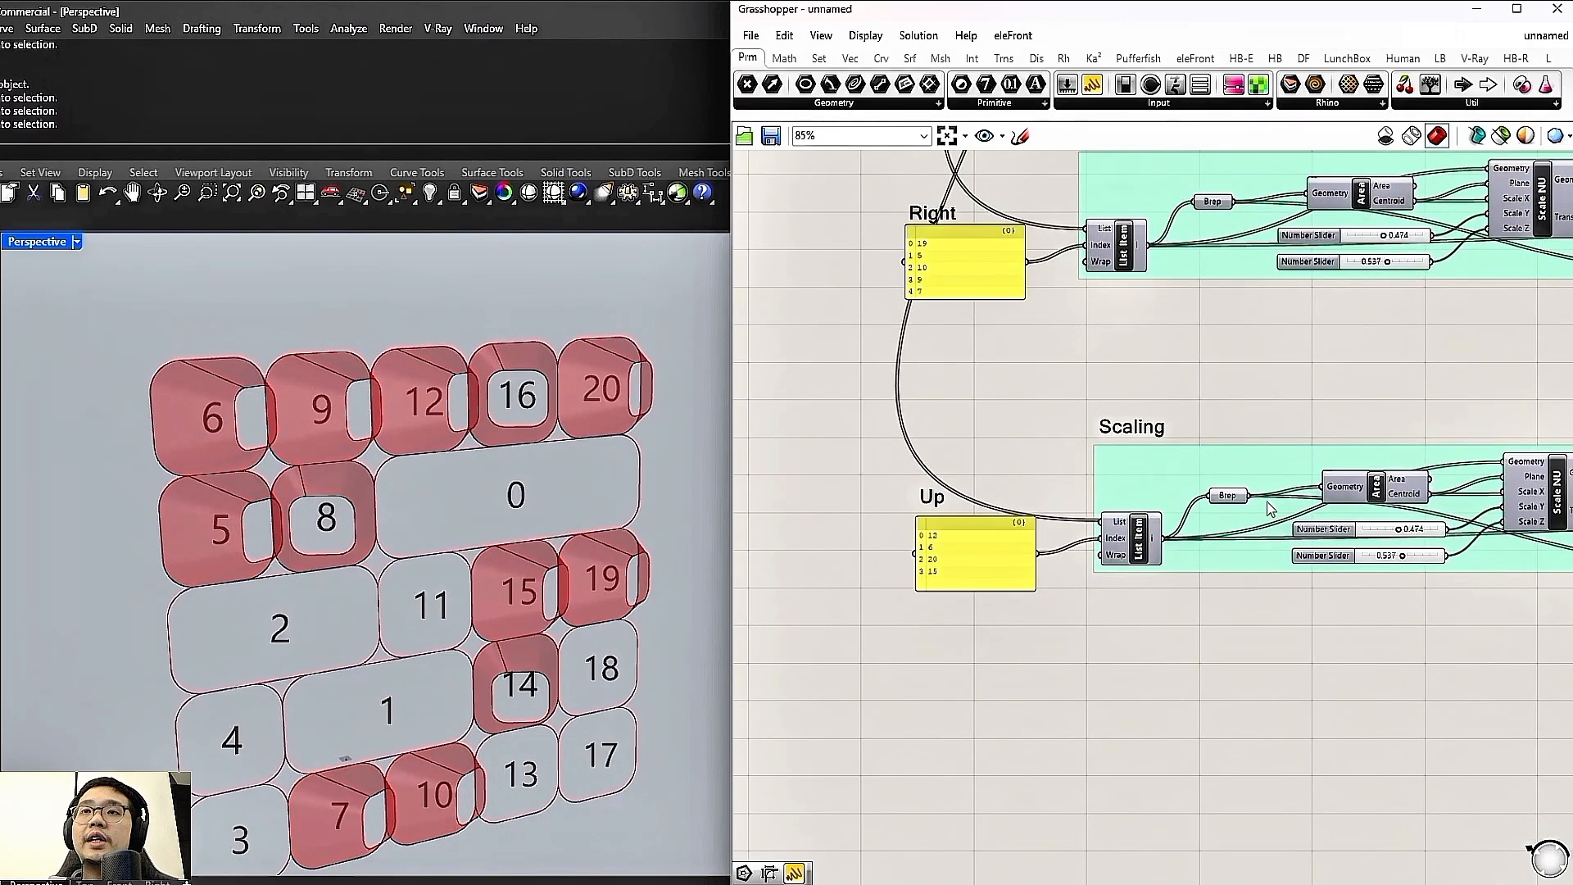
scroll(1393, 531, up, 5)
drag(1285, 545, 1308, 547)
right_drag(635, 508, 549, 608)
scroll(1182, 583, down, 5)
right_drag(1526, 555, 1054, 544)
scroll(1056, 573, up, 4)
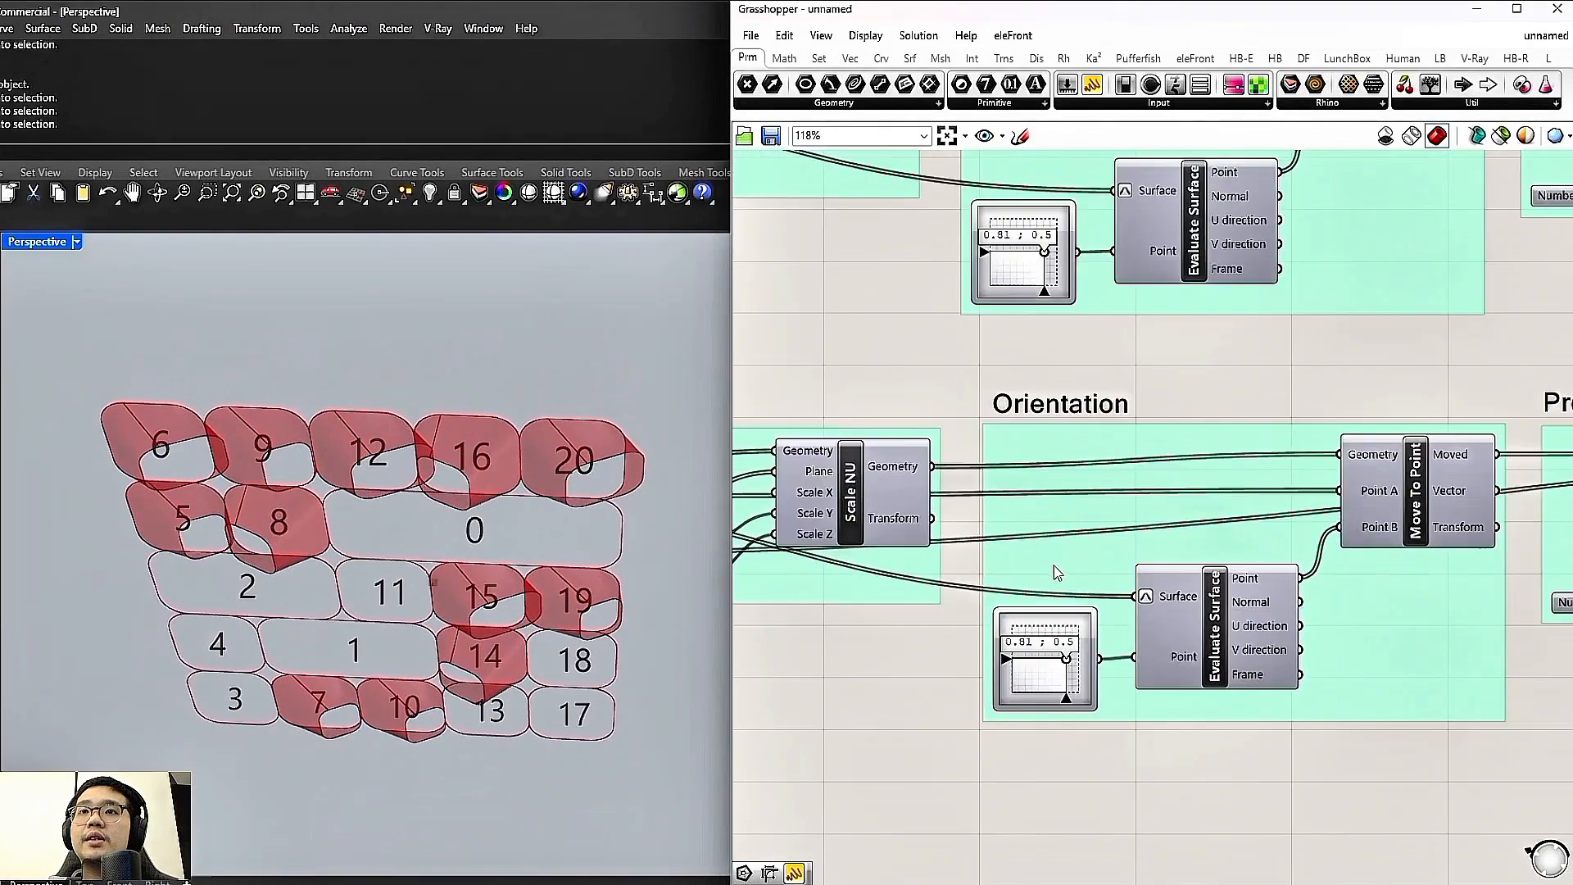
drag(1072, 670, 1040, 636)
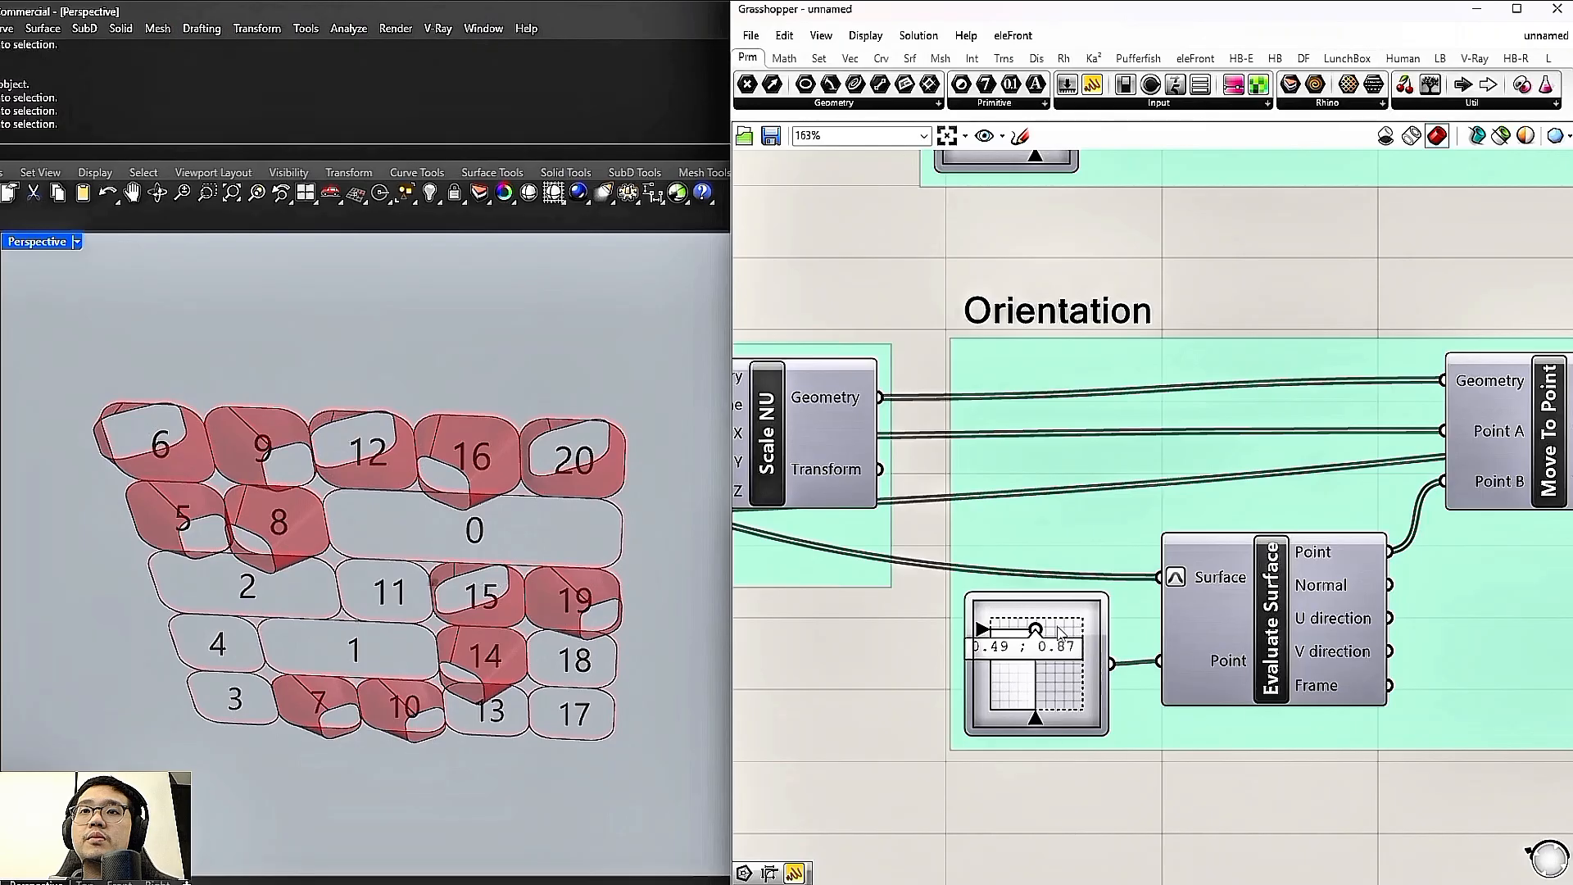
Set the degrees slider in the Up row's Rotation / Angle group to -34
scroll(1180, 619, down, 5)
right_drag(1568, 590, 1284, 571)
scroll(1284, 571, up, 4)
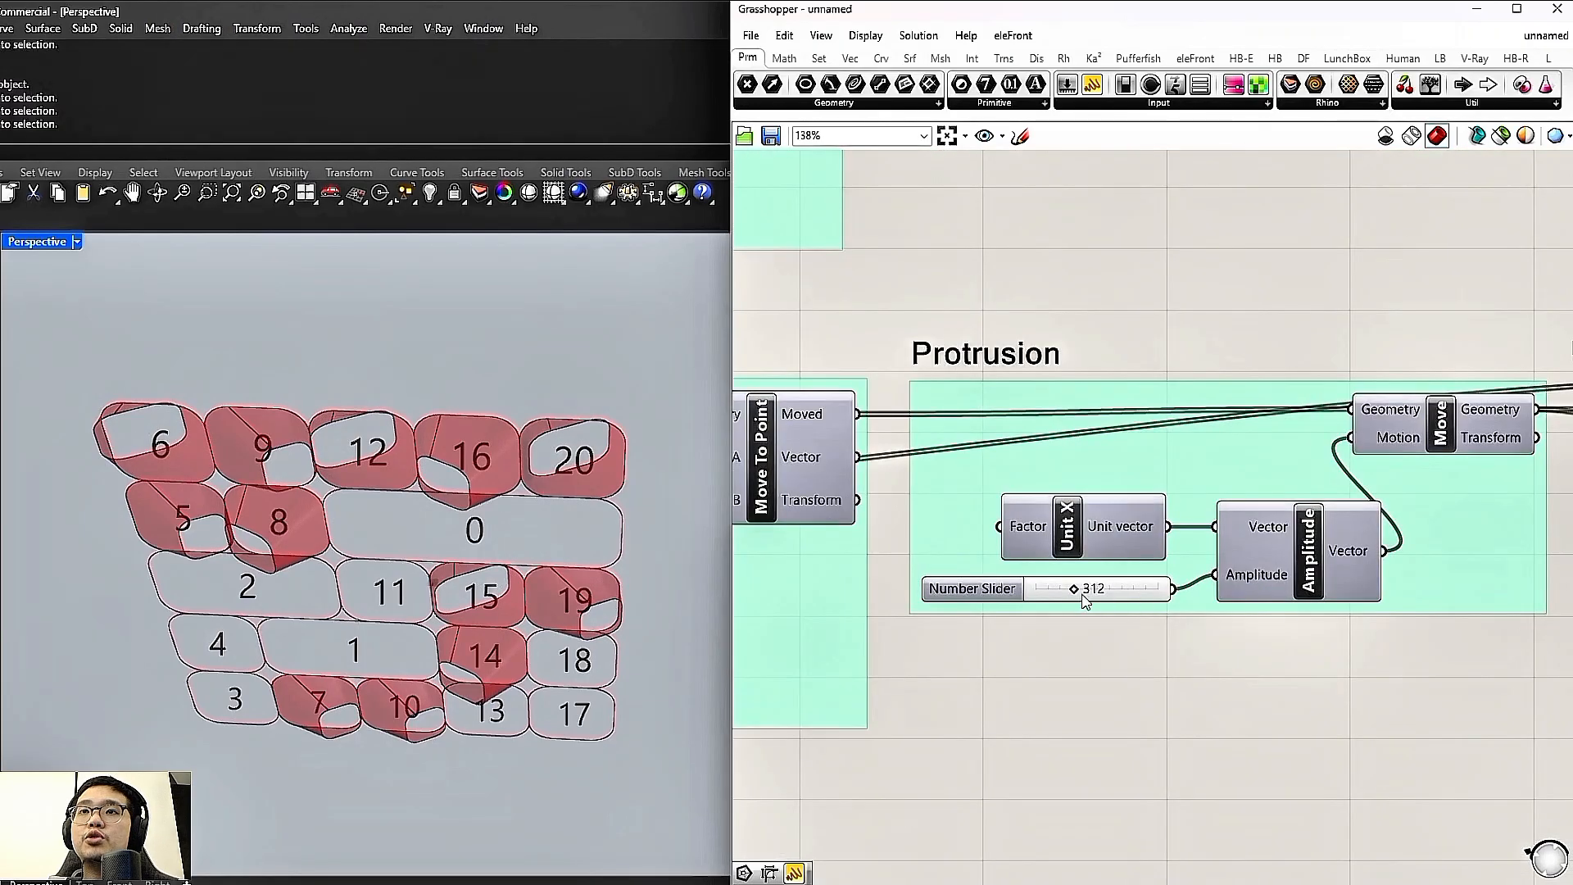
right_drag(1395, 613, 1094, 603)
scroll(1156, 486, up, 3)
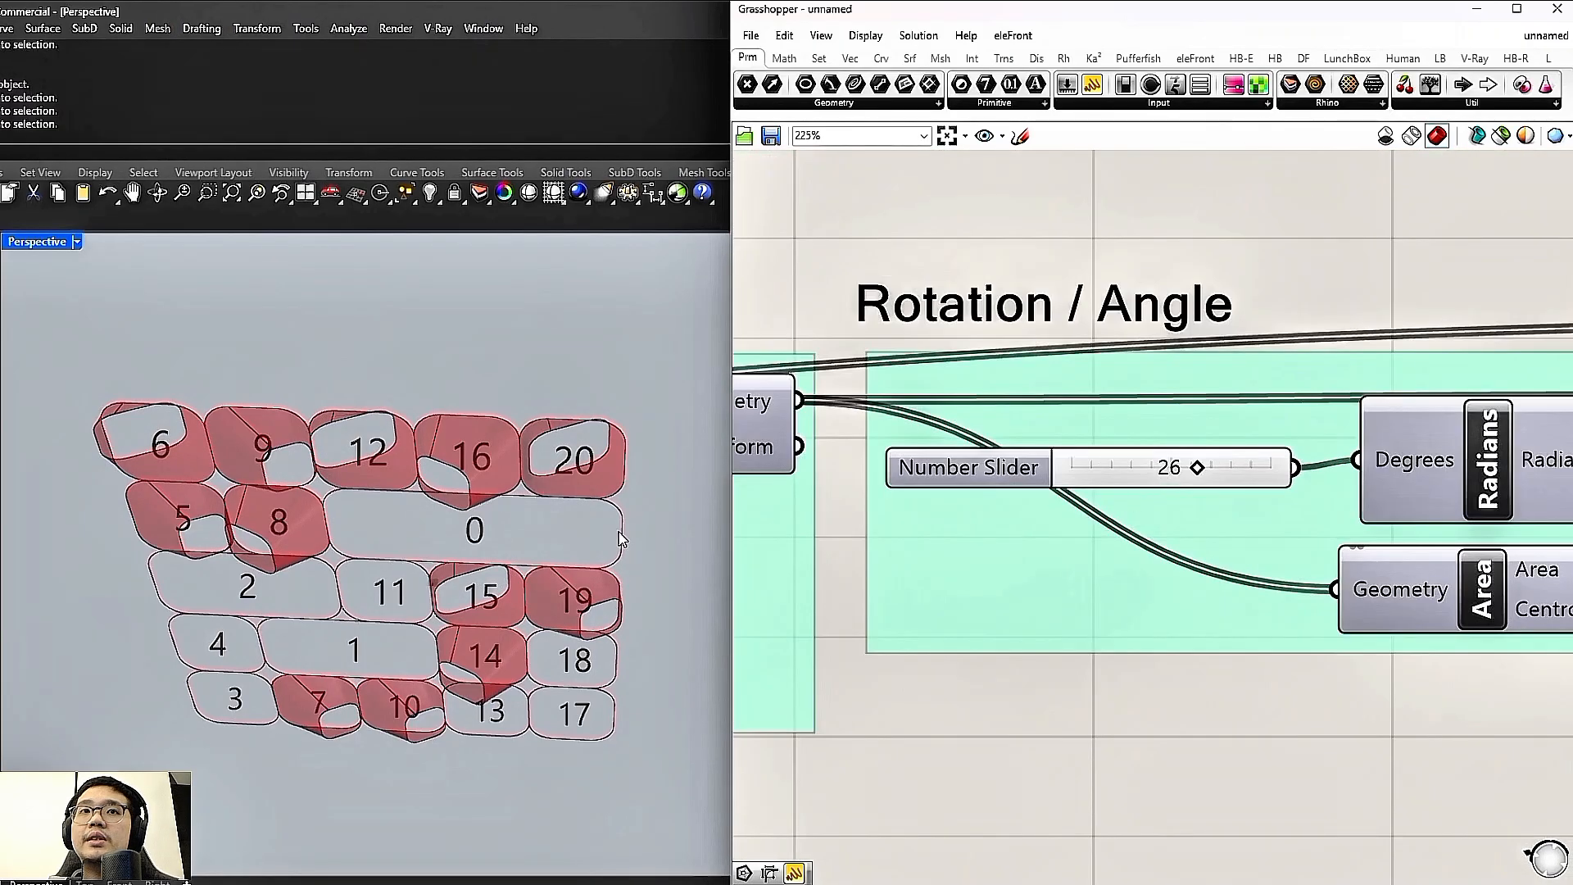
right_drag(623, 534, 638, 458)
drag(1200, 475, 1166, 488)
right_drag(687, 462, 460, 419)
drag(1164, 467, 1140, 516)
scroll(1141, 516, down, 3)
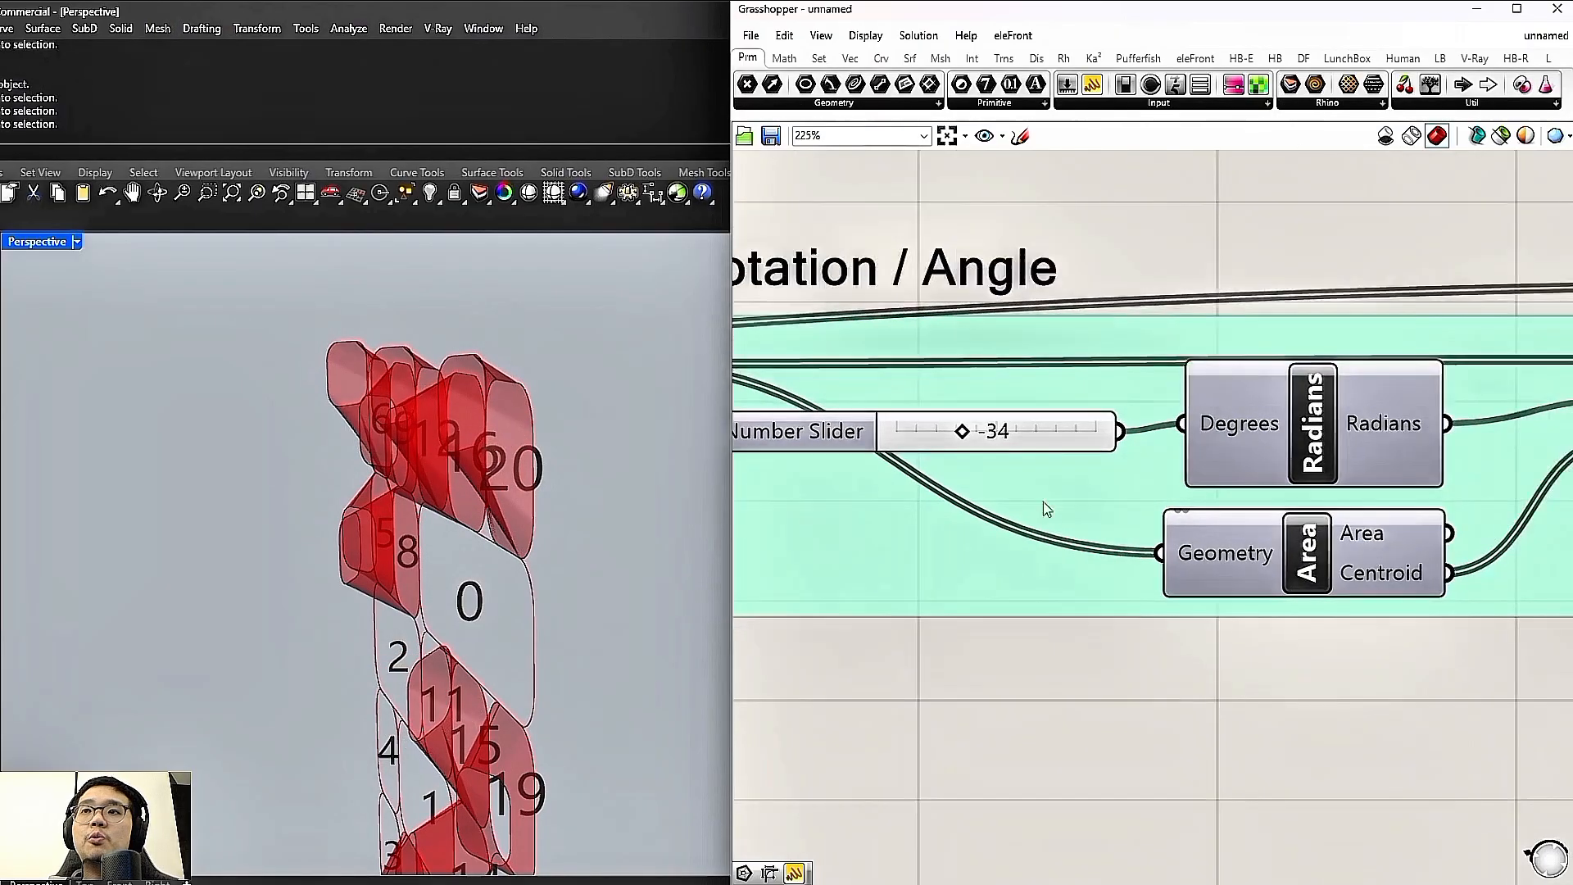
Try to assign a manually defined vector to the Axis input of the Up row's Rotate 3D component
double_click(1119, 613)
right_click(1300, 483)
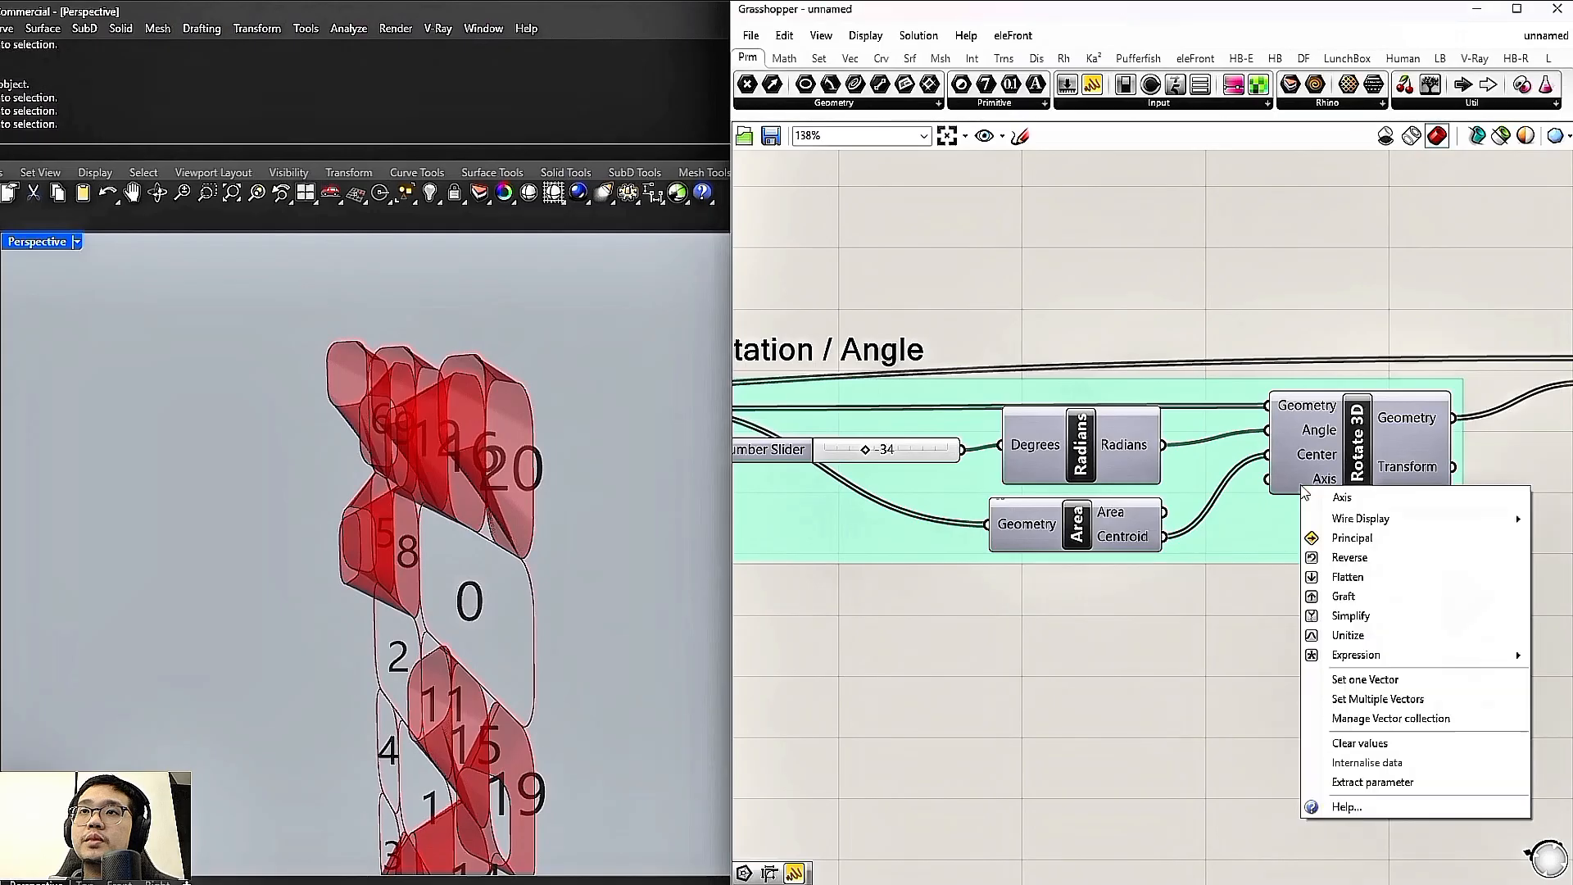
click(1297, 481)
right_click(1296, 480)
click(1354, 671)
click(786, 587)
right_click(1328, 489)
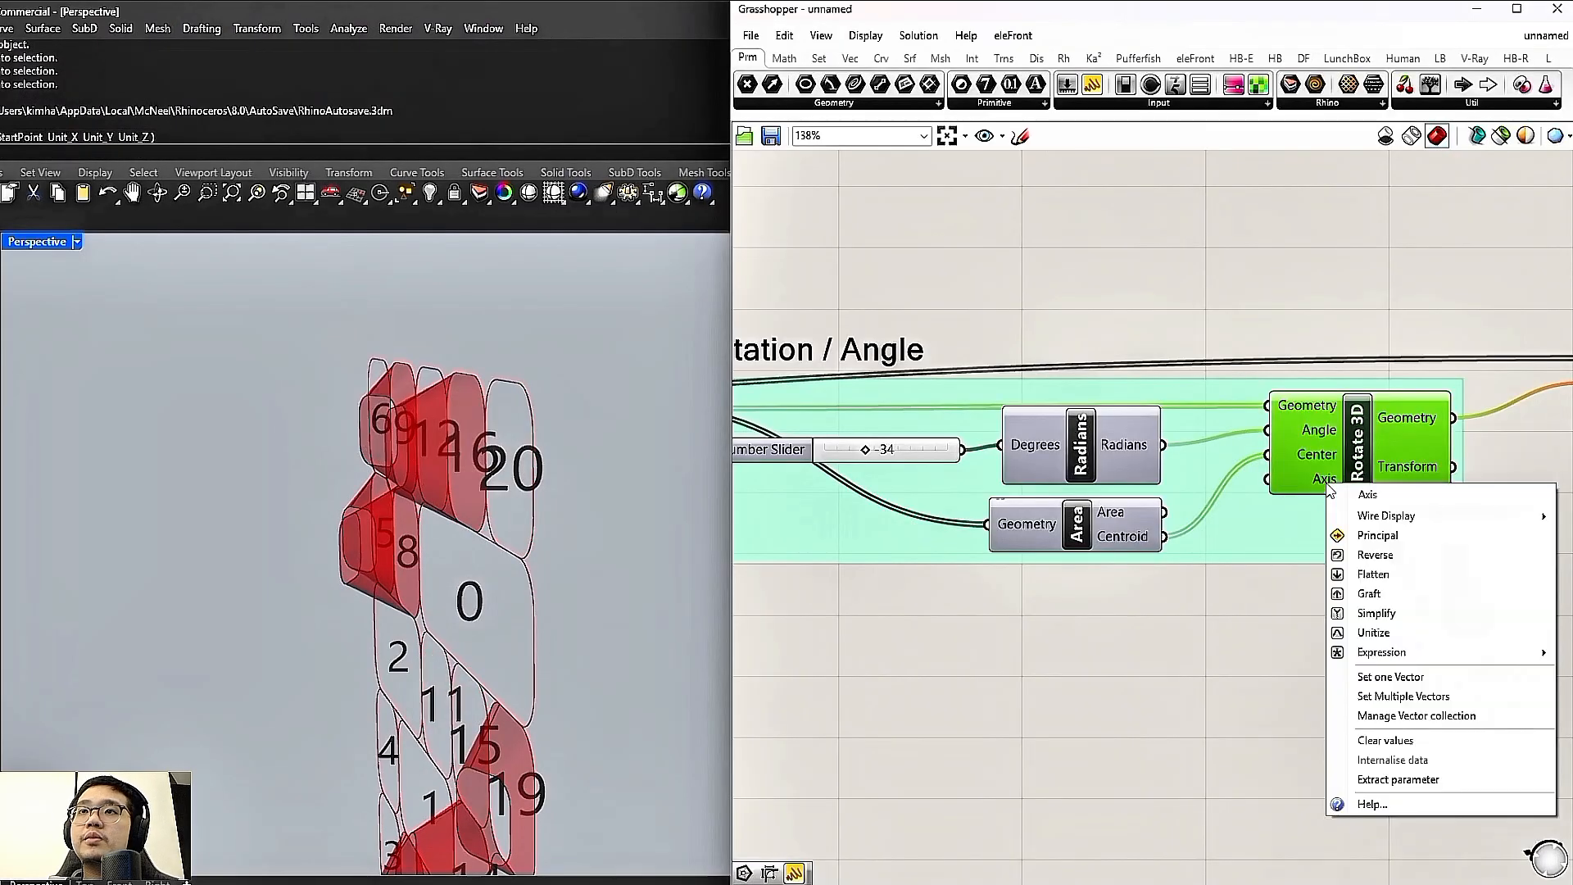
click(1390, 696)
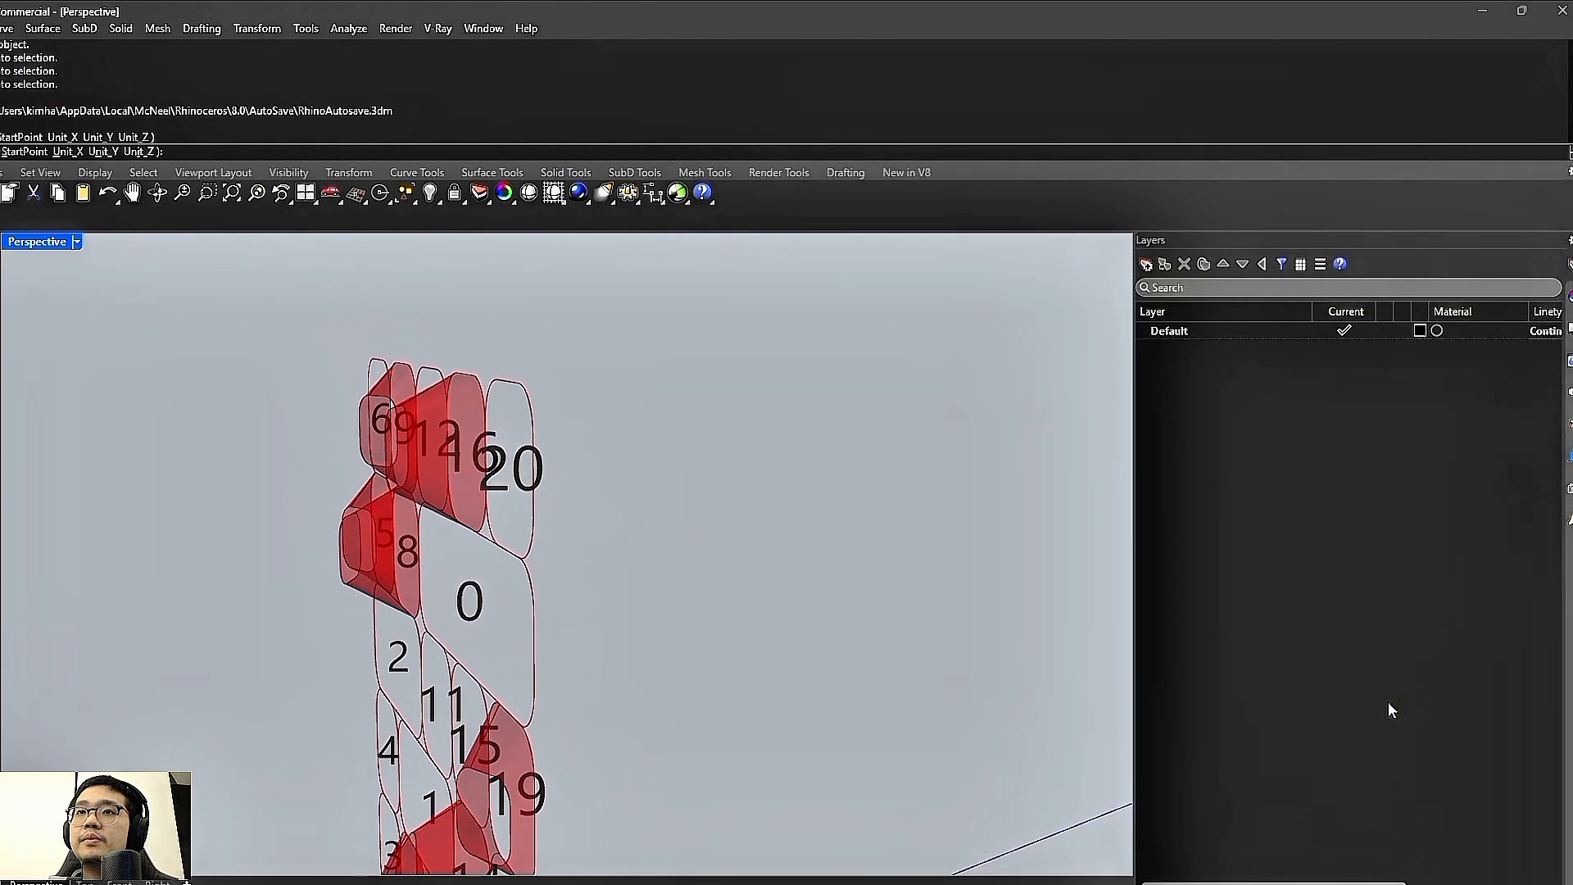
key(Return)
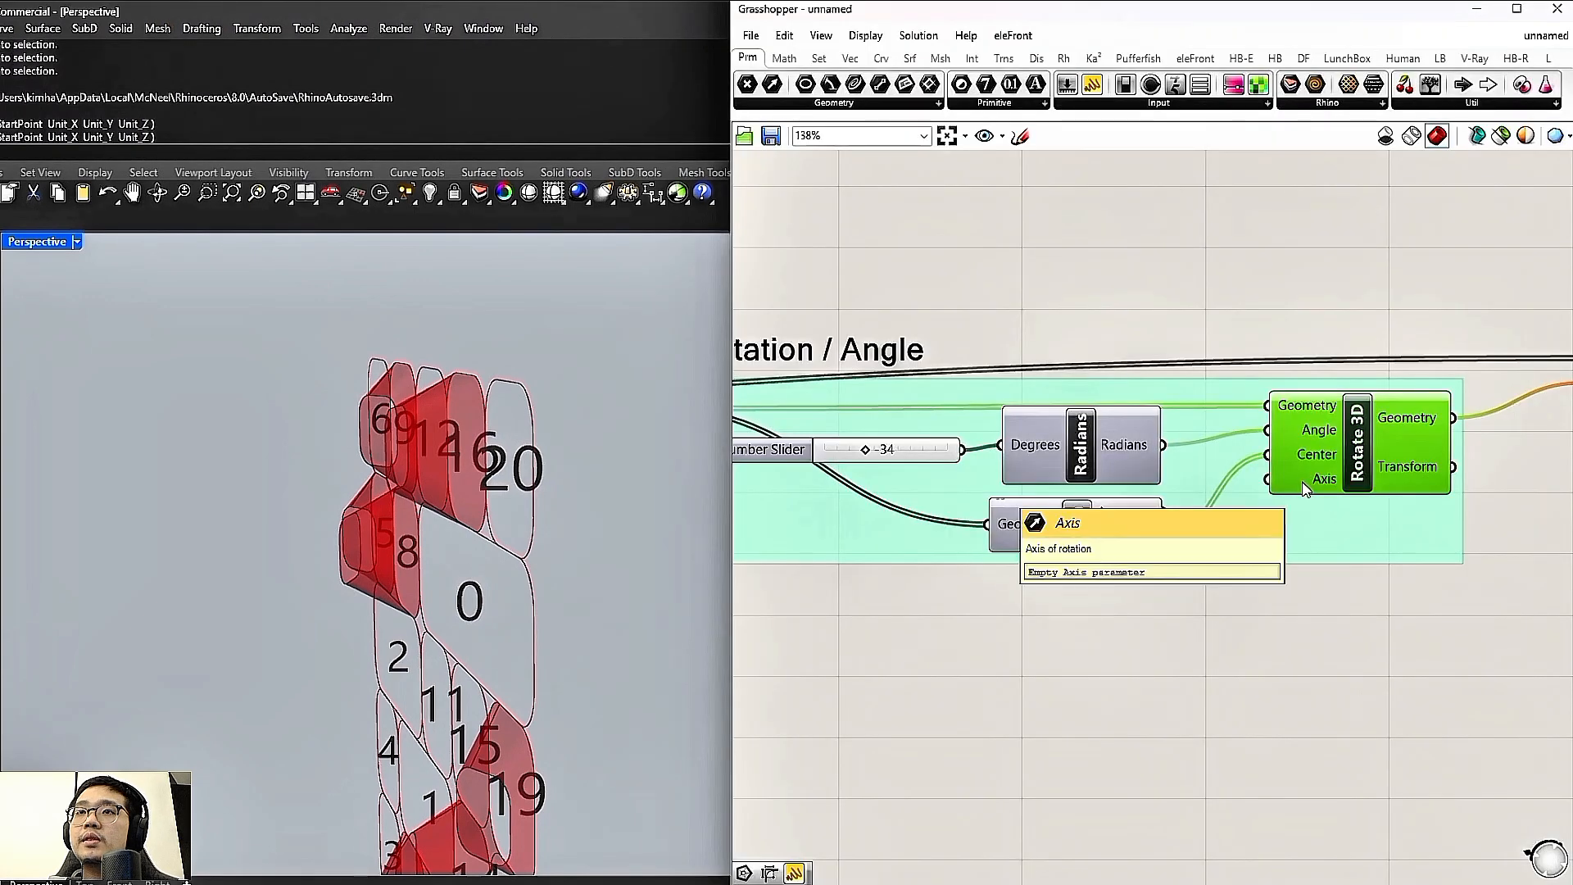
drag(1301, 485, 1355, 480)
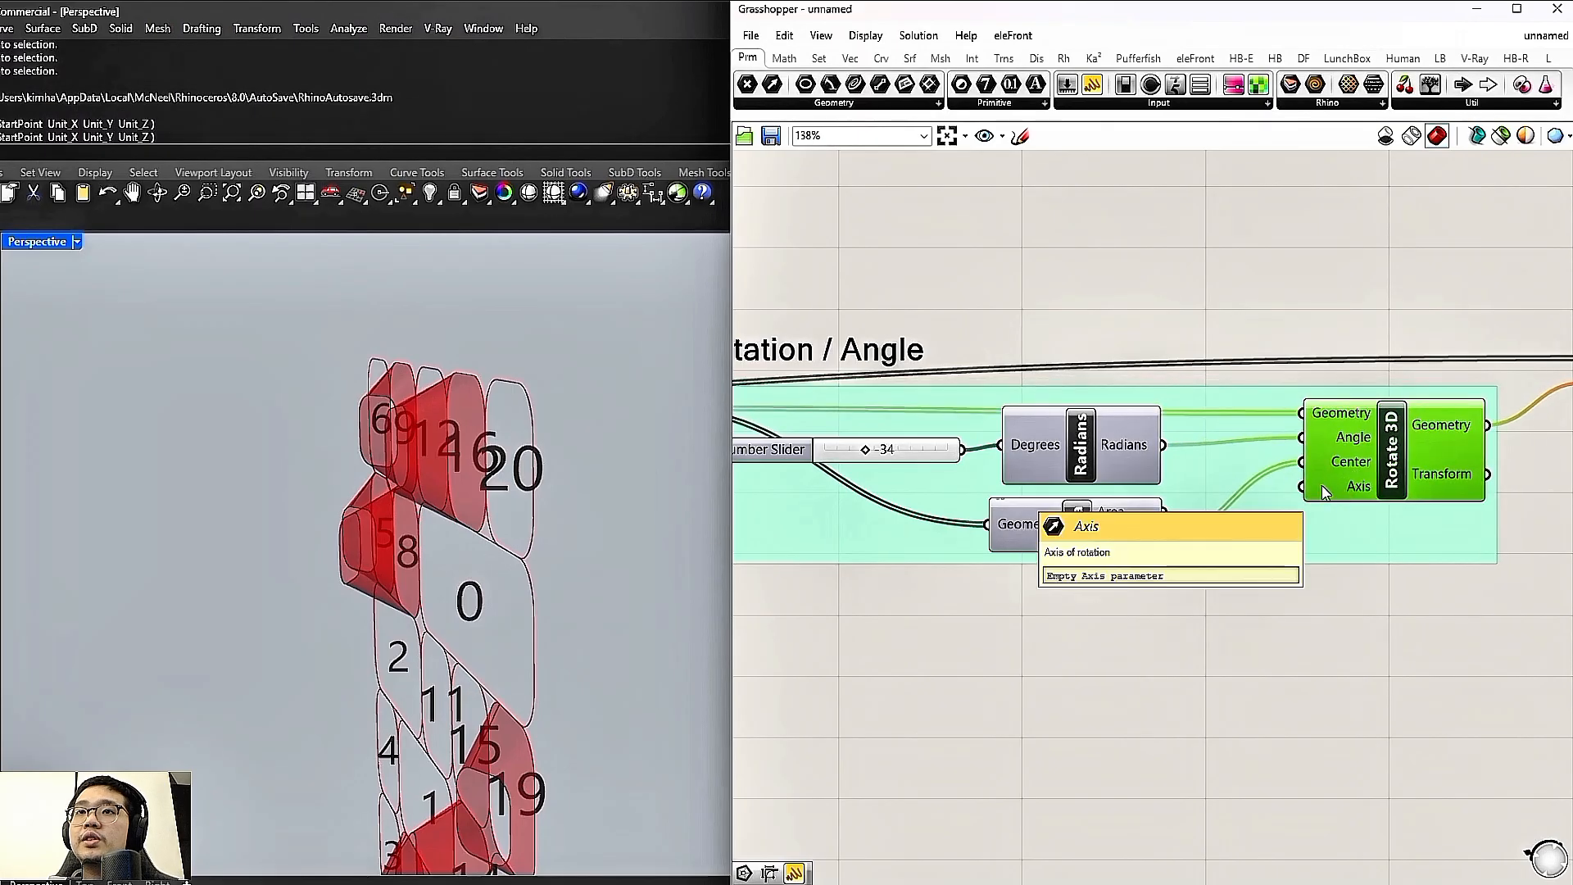
Add a Unit Y vector below the Area component, connect it to Rotate 3D's Axis input, and slightly lower the Up row's rotation angle
double_click(1139, 609)
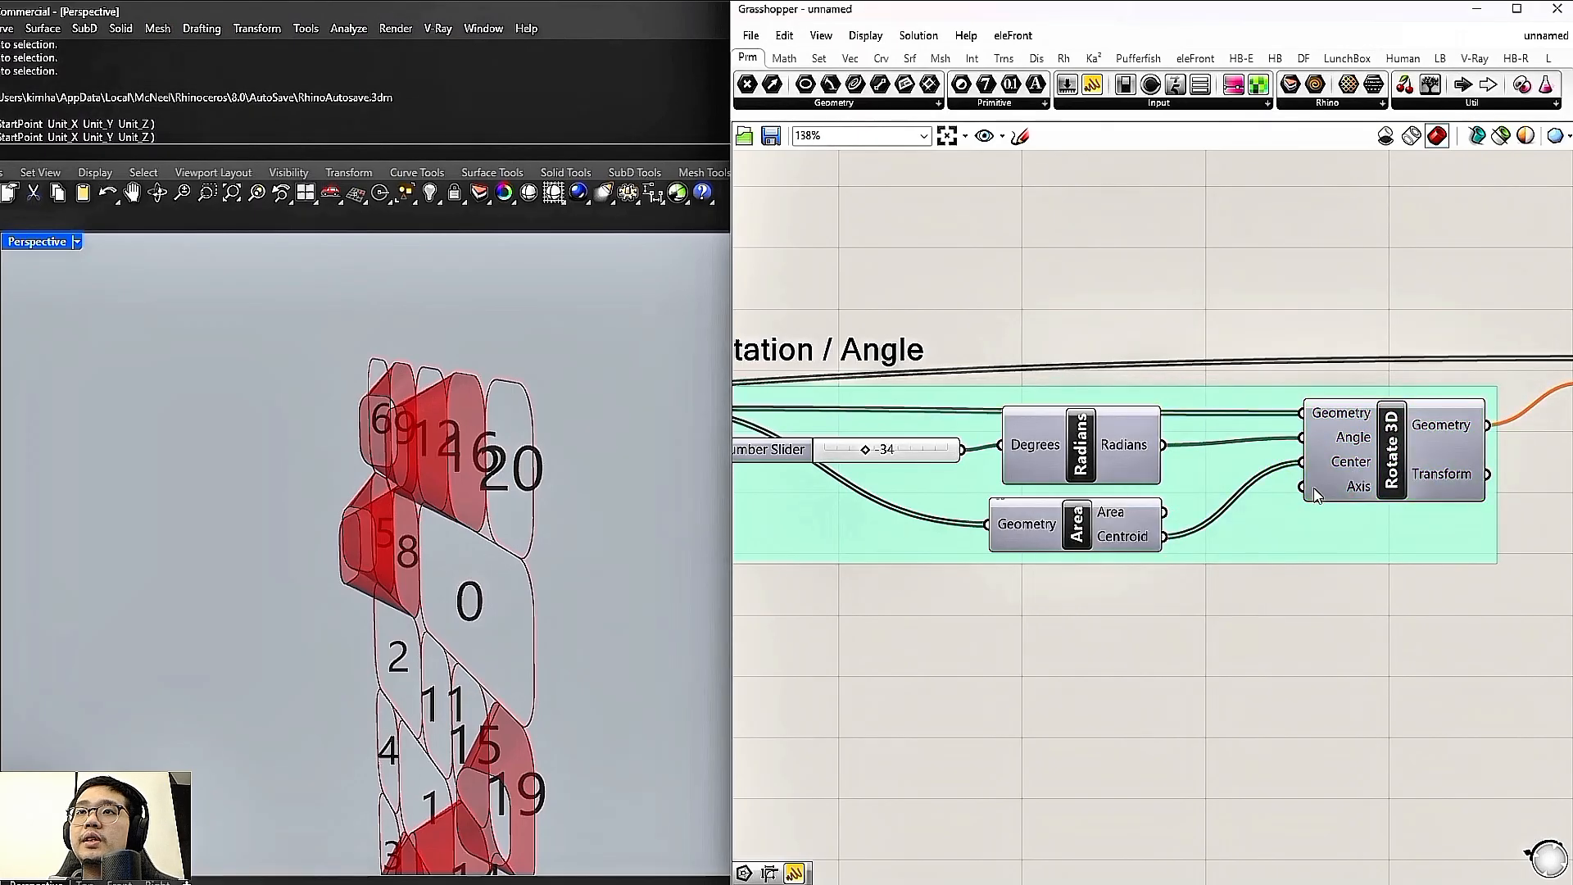
double_click(1139, 584)
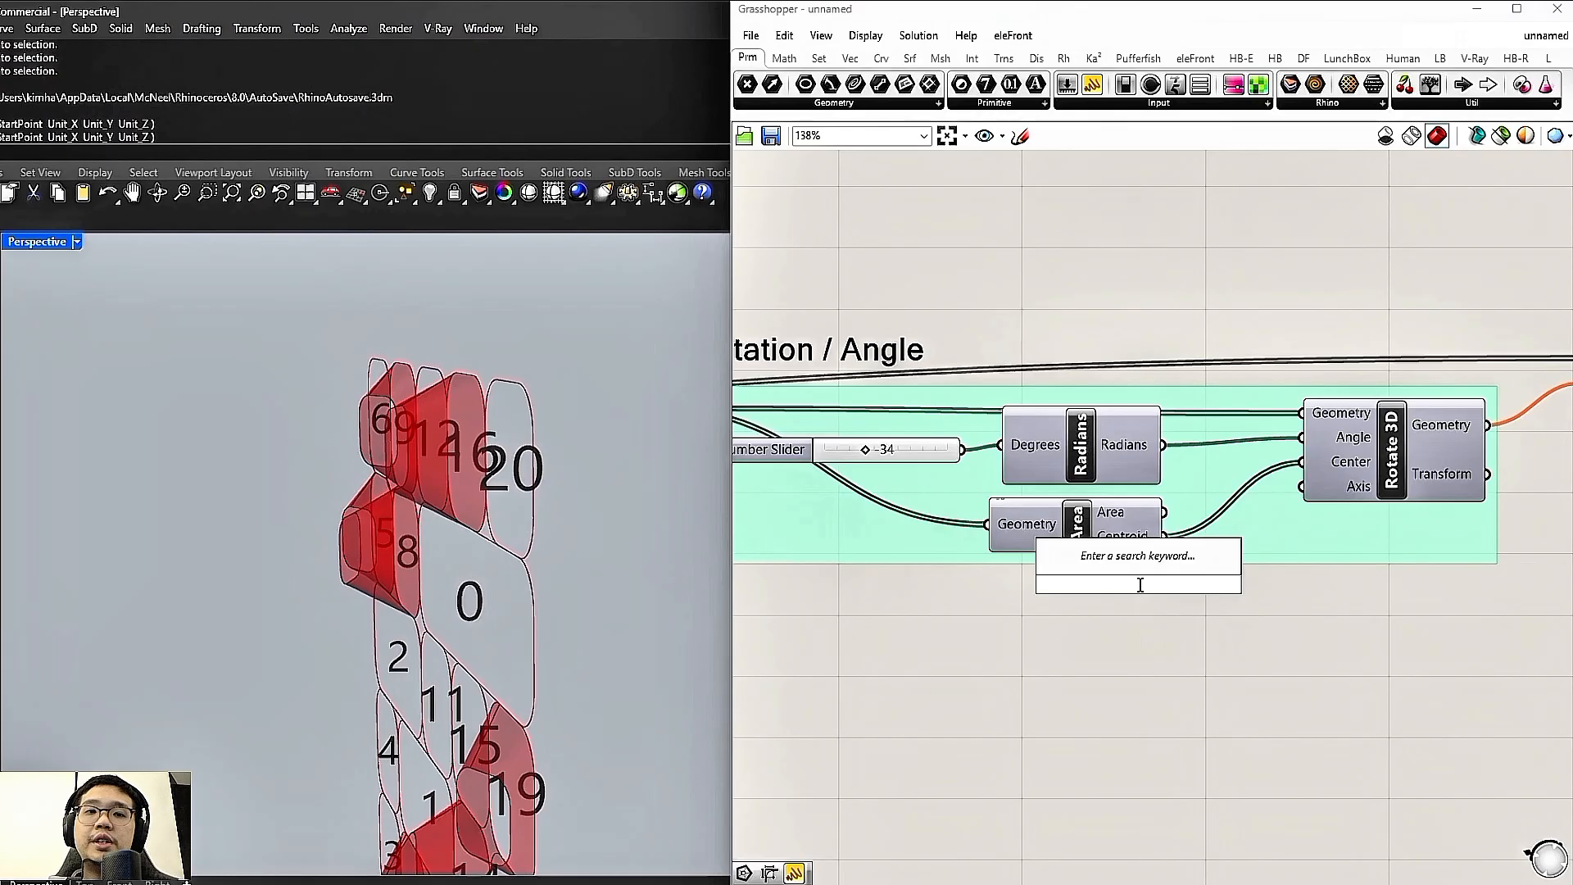
text(y)
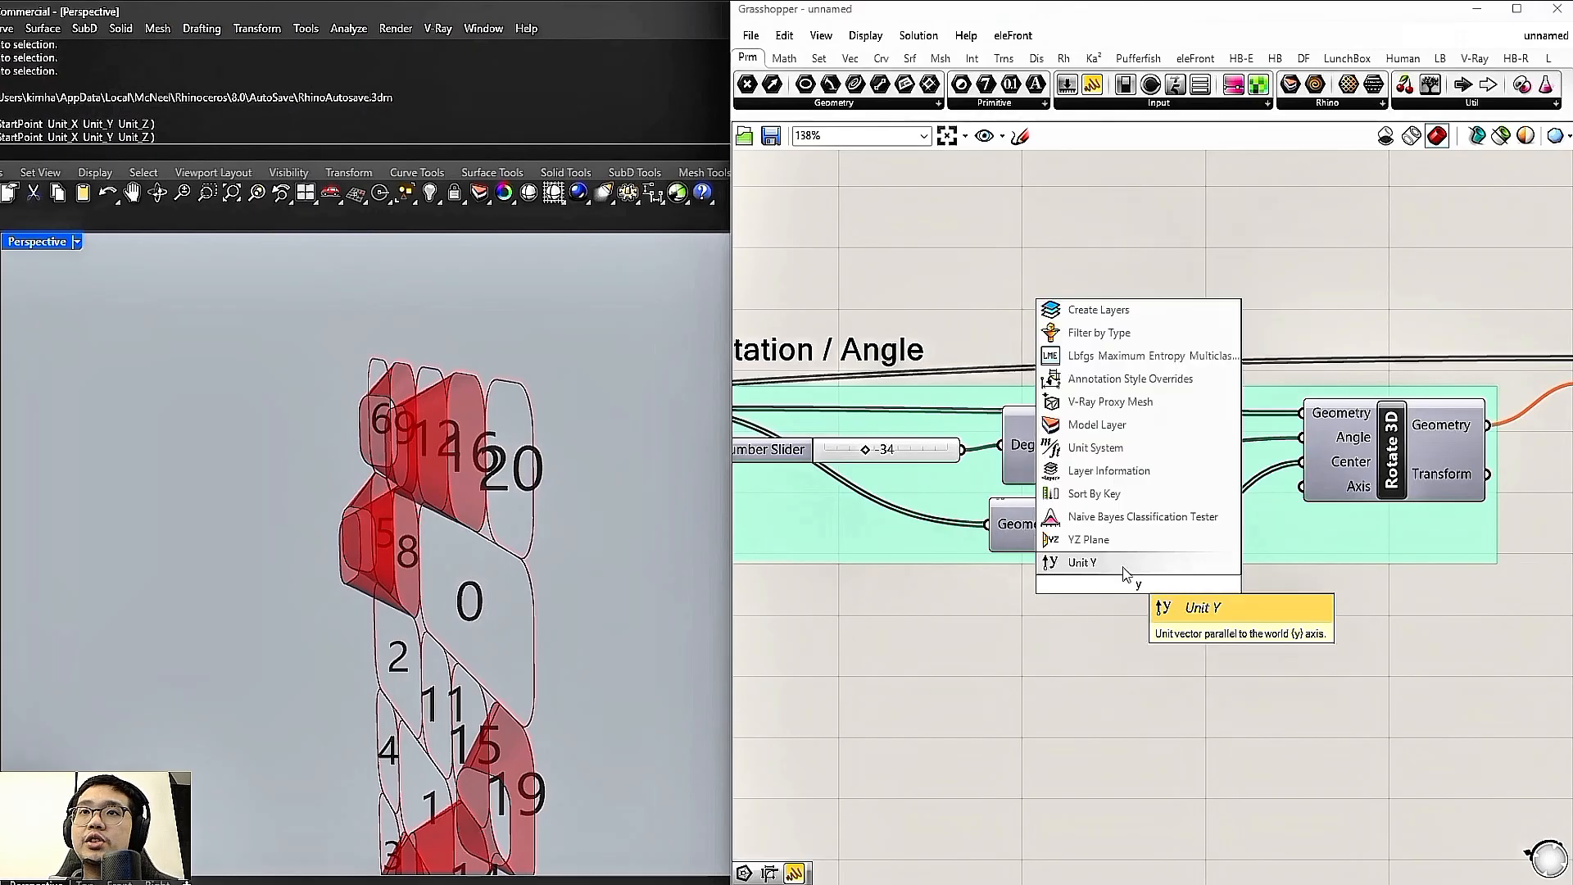
click(1123, 564)
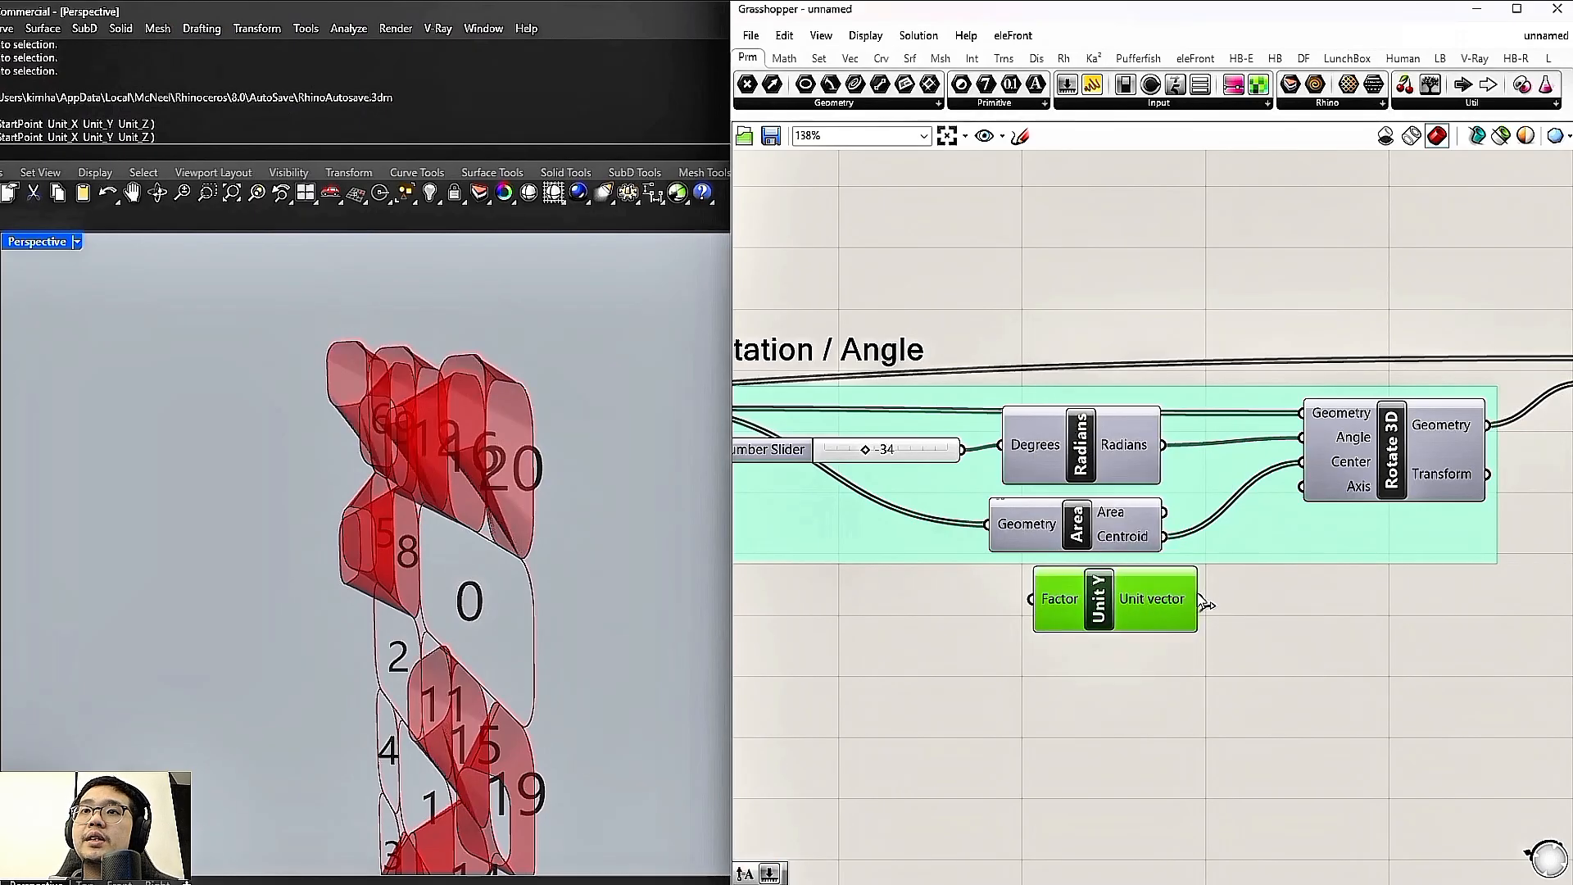
drag(1282, 541, 1305, 501)
drag(1162, 585, 1141, 582)
right_drag(631, 453, 702, 457)
mouse_move(866, 453)
mouse_down()
mouse_move(883, 453)
mouse_move(853, 465)
mouse_up()
Set the lower scale slider in the Up row's Scaling group to 0.344
right_drag(853, 465, 1282, 493)
scroll(1282, 493, down, 2)
scroll(885, 566, up, 2)
right_drag(884, 567, 1024, 567)
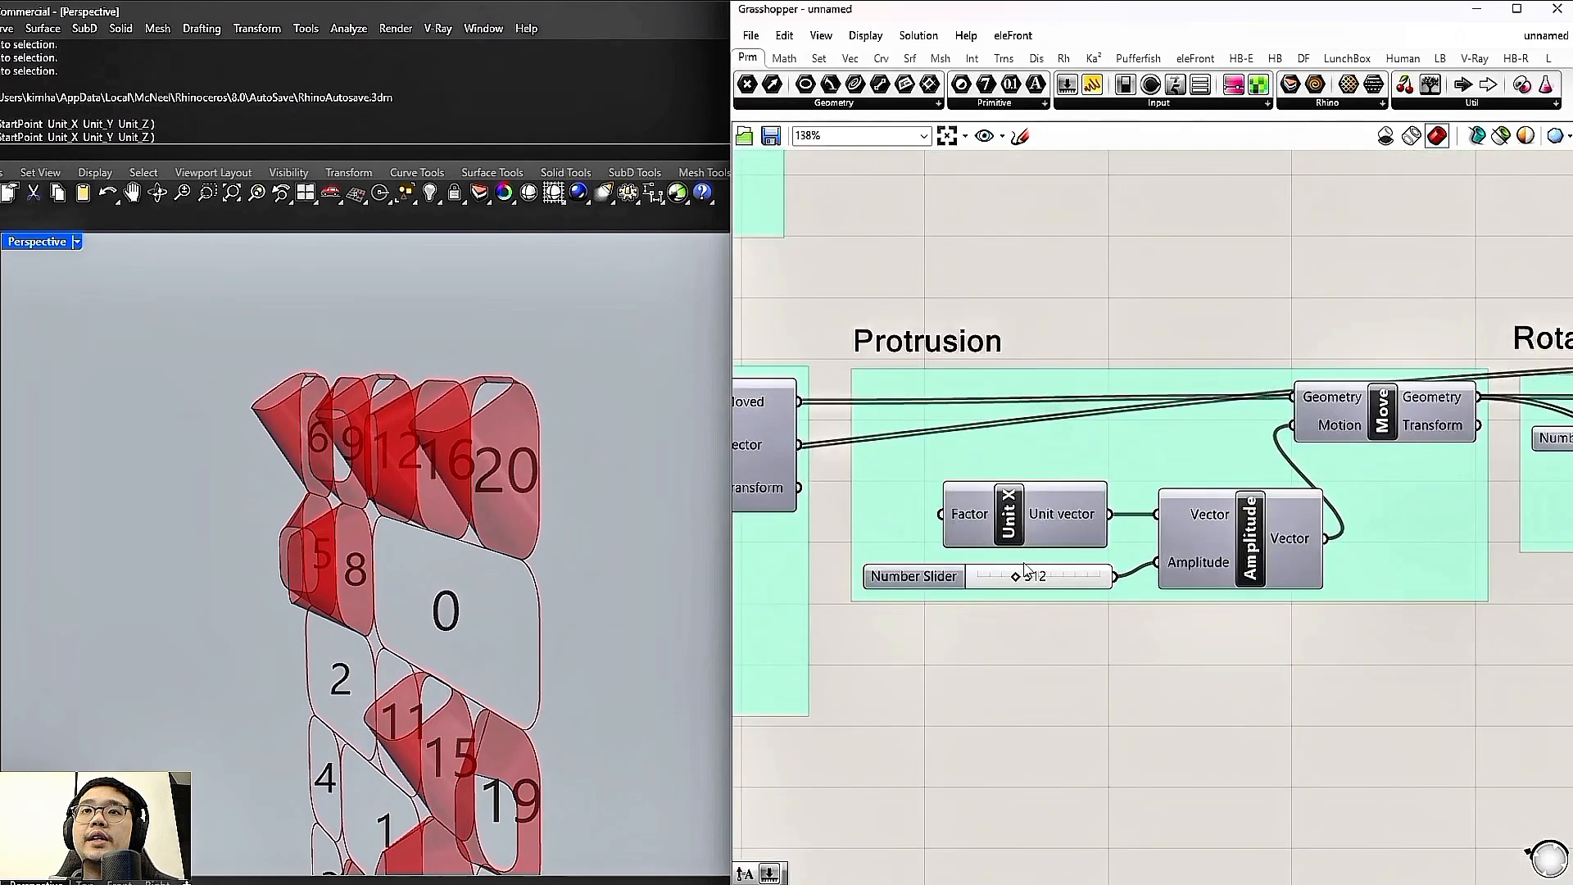
scroll(1026, 574, down, 1)
right_drag(615, 492, 531, 486)
right_drag(923, 511, 1433, 515)
right_drag(1048, 519, 1261, 520)
scroll(1040, 623, up, 2)
right_drag(1039, 622, 1311, 603)
scroll(1228, 598, down, 5)
right_drag(1057, 594, 1247, 559)
scroll(1376, 565, up, 6)
drag(1269, 578, 1236, 578)
Set the upper scale slider in the Up row's Scaling group to 0.641
right_drag(565, 471, 784, 514)
drag(1315, 517, 1293, 517)
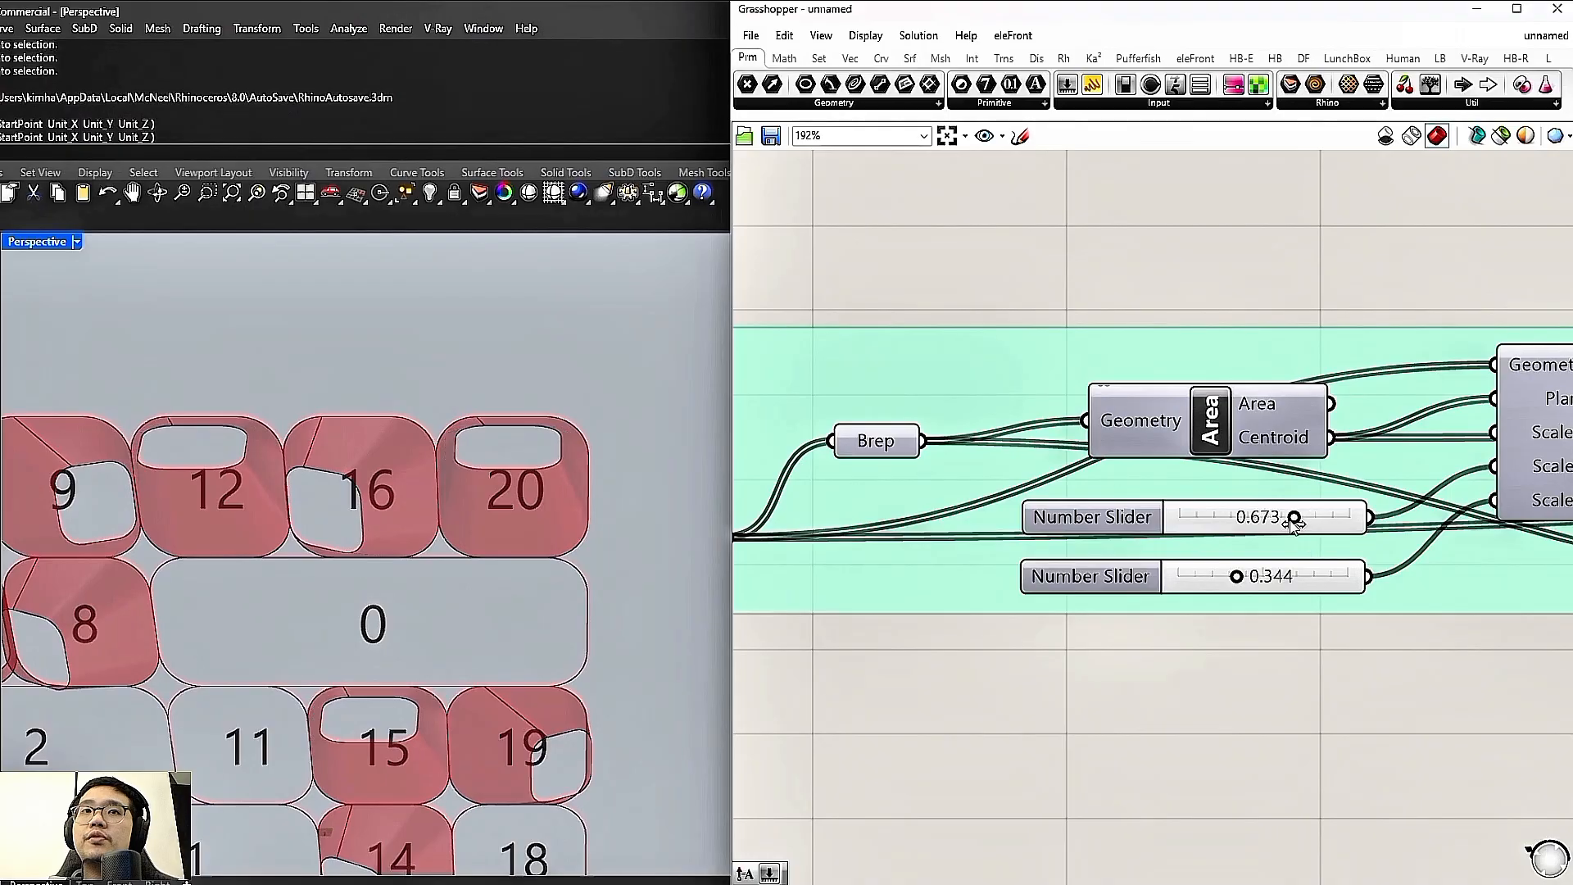
right_drag(463, 459, 580, 369)
scroll(491, 393, down, 6)
scroll(473, 535, up, 6)
right_drag(473, 534, 332, 504)
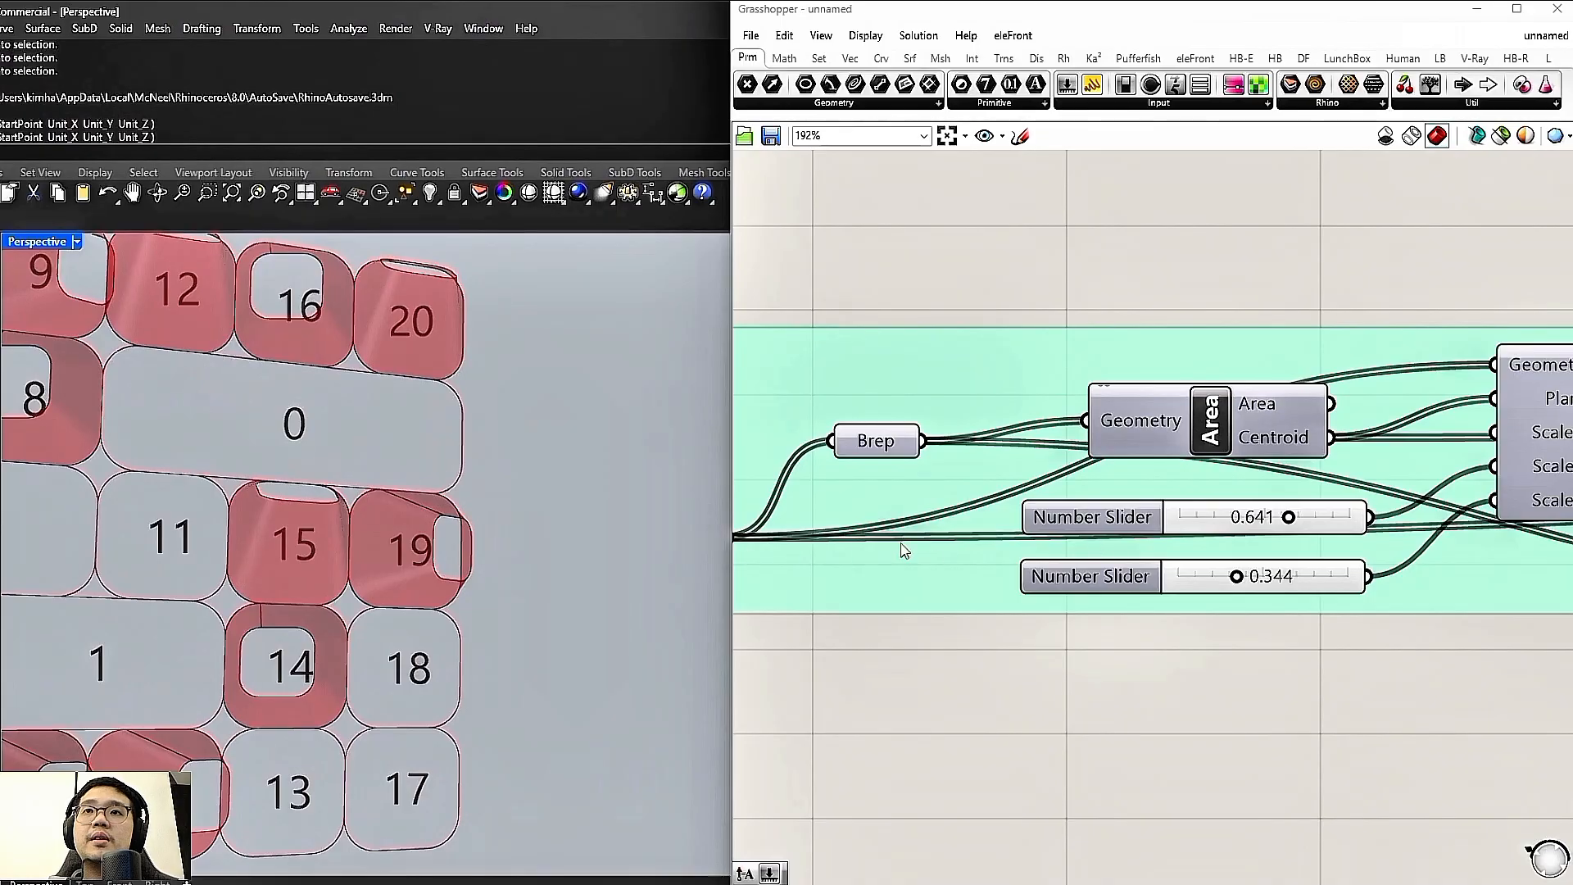
Set the Up row's rotation angle slider to -33 and check the tilt of the lofted panels
scroll(1213, 553, down, 6)
right_drag(1466, 536, 983, 526)
right_drag(1524, 521, 1143, 517)
scroll(1144, 516, up, 2)
scroll(1139, 513, up, 4)
drag(1043, 459, 1051, 461)
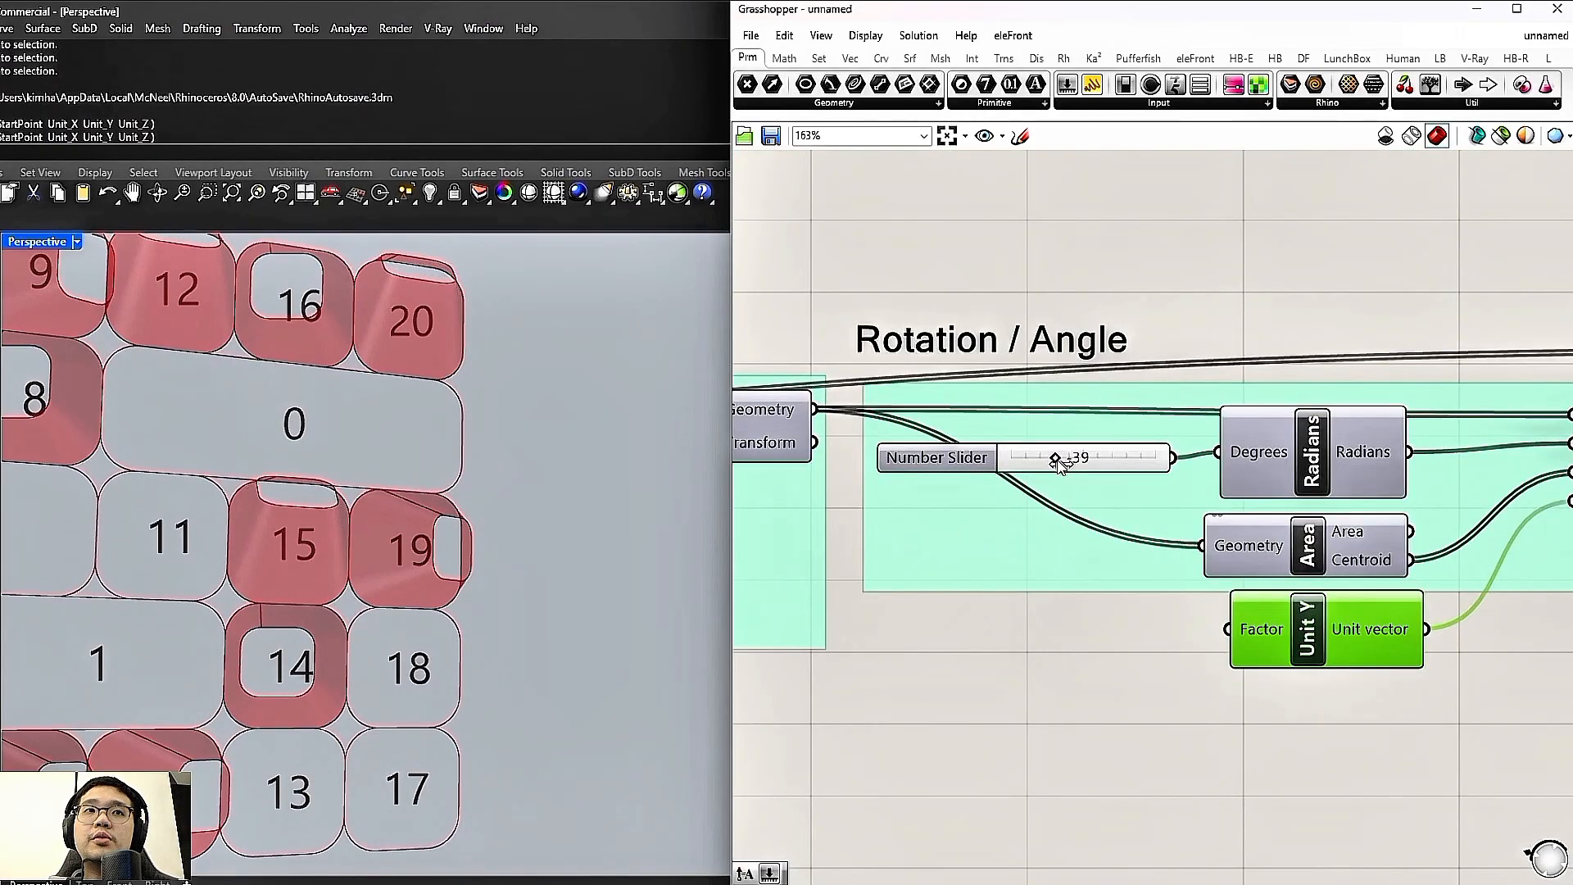
scroll(1063, 467, down, 1)
right_drag(491, 439, 584, 464)
Set the Up row's lower scale slider to 0.584 and its upper scale slider to 0.659
scroll(1030, 495, down, 4)
right_drag(885, 506, 1467, 524)
scroll(1261, 565, up, 7)
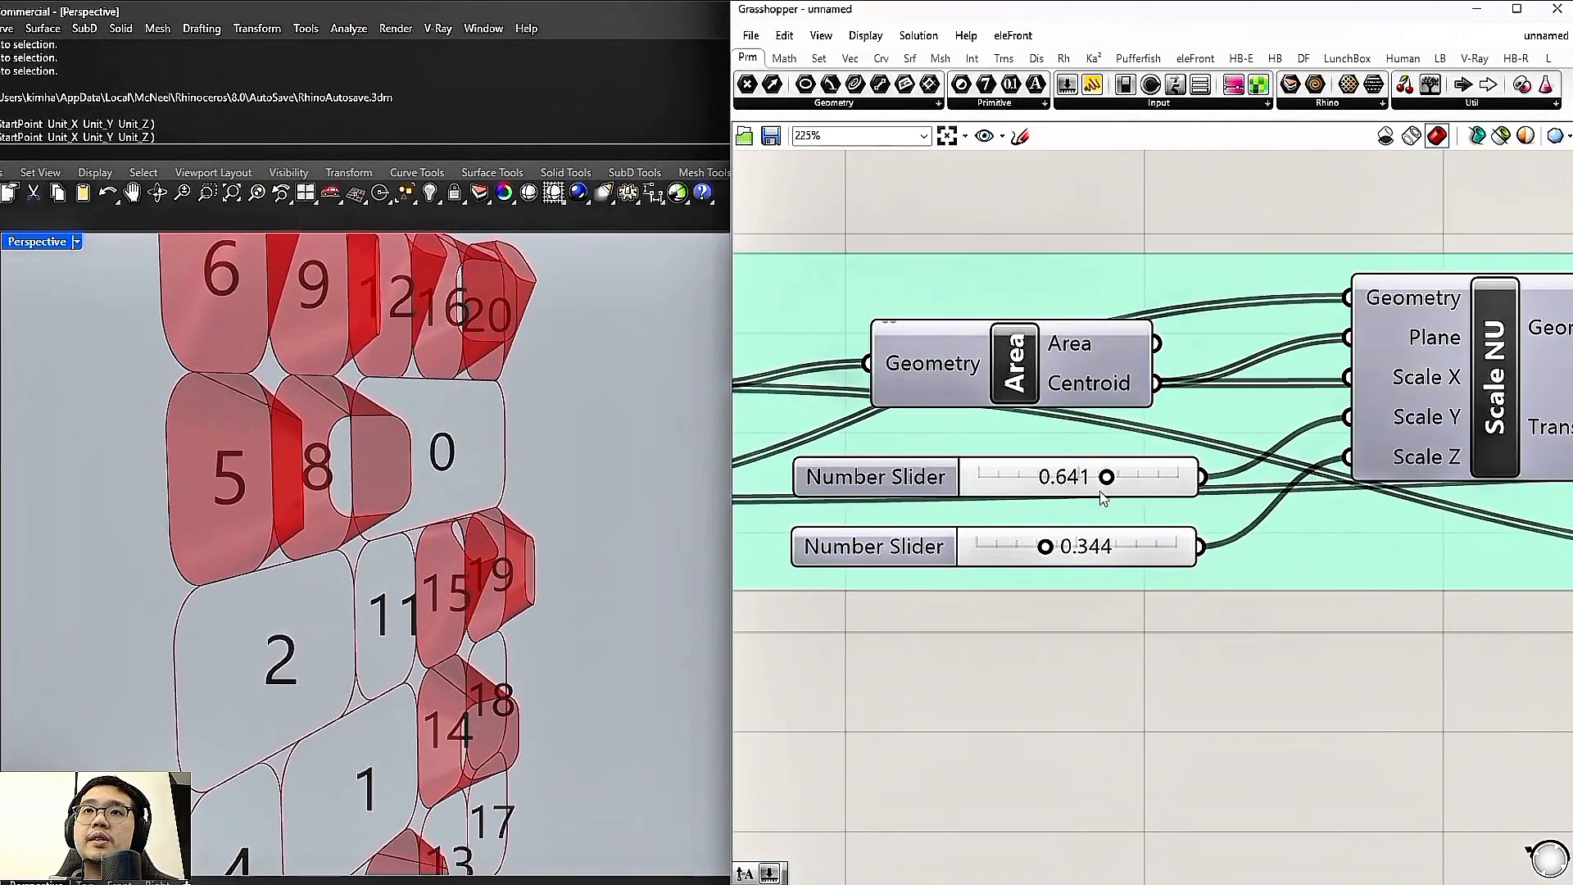
drag(1066, 547, 1097, 562)
drag(1091, 476, 1106, 482)
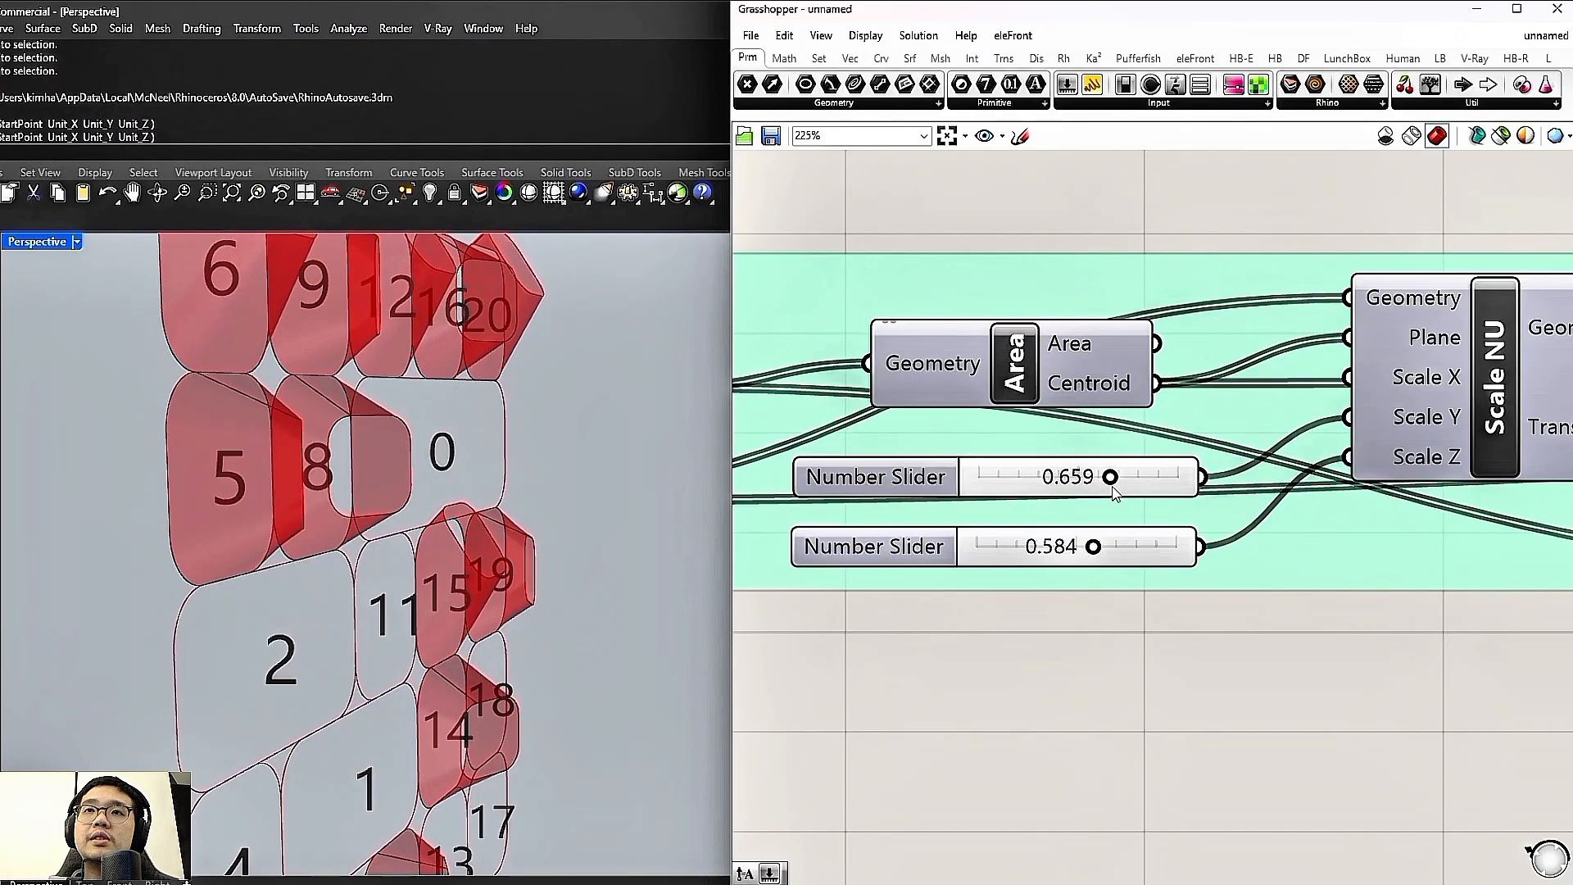
Set the degrees slider in the Up row's Rotation / Angle group to -19
scroll(1147, 491, down, 8)
scroll(1174, 475, up, 3)
scroll(1187, 436, up, 8)
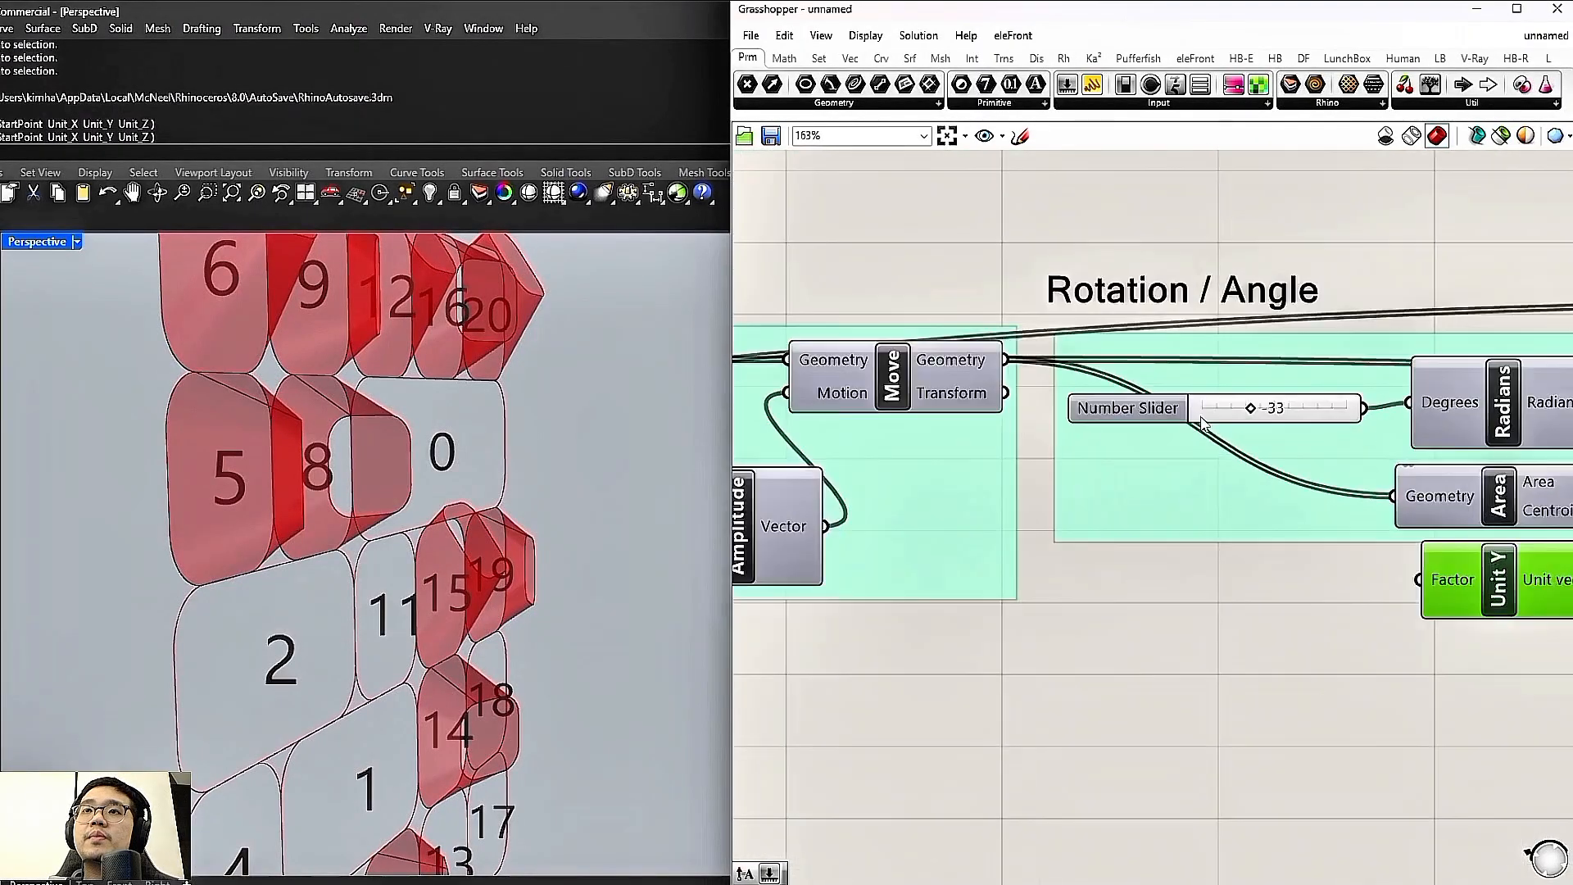
drag(1257, 409, 1274, 408)
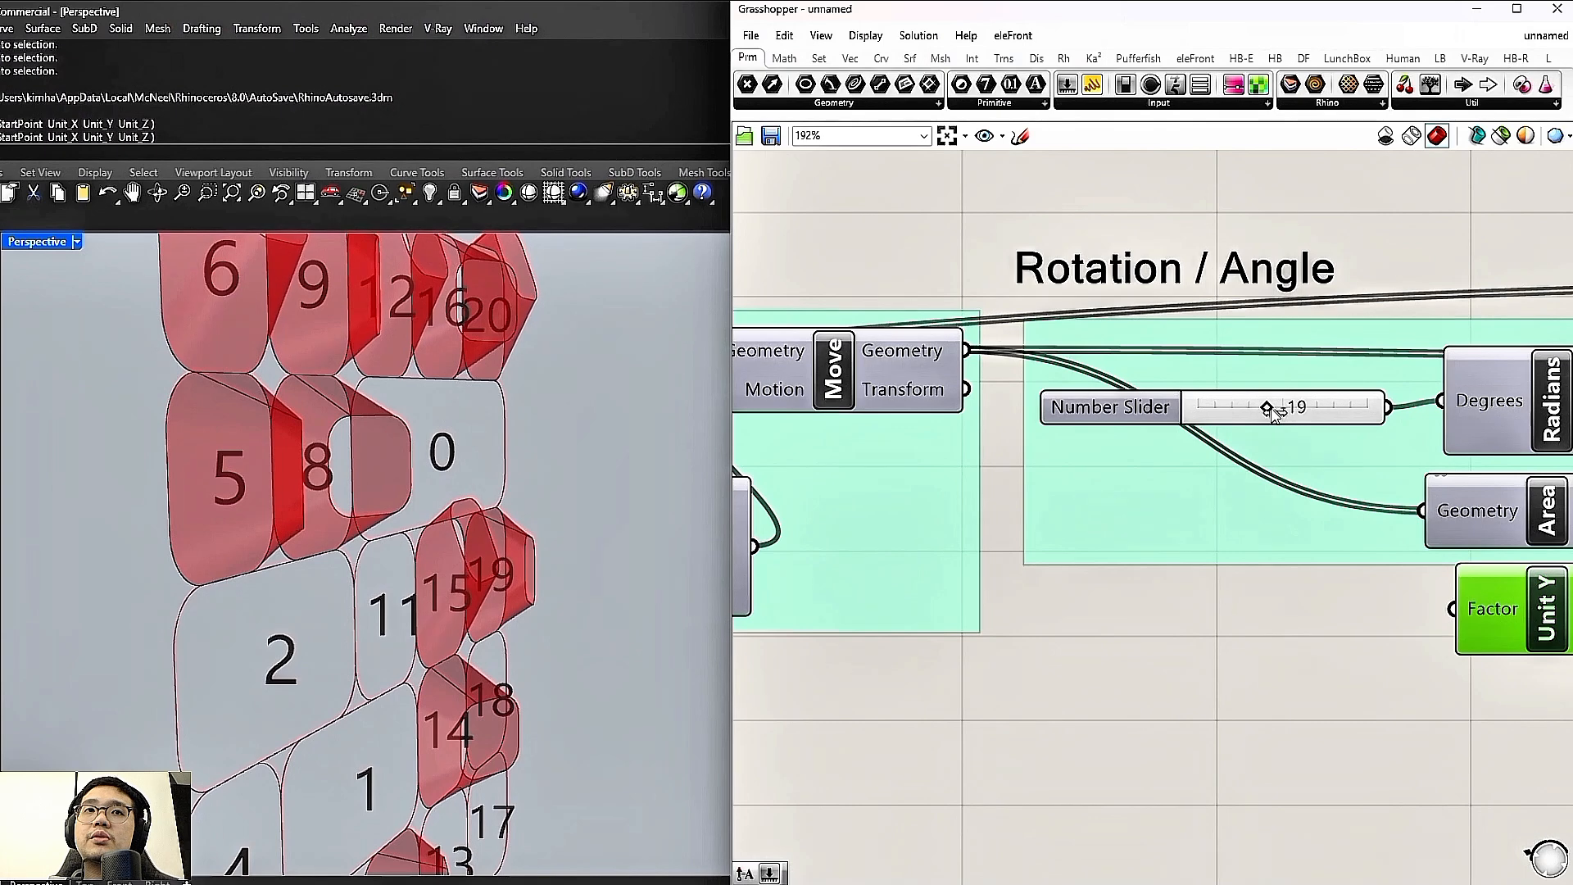
Set the Up row's Orientation point slider to 0.51 ; 0.71
scroll(1272, 414, down, 3)
right_drag(774, 457, 1517, 437)
right_drag(1123, 474, 1348, 477)
scroll(1024, 537, up, 8)
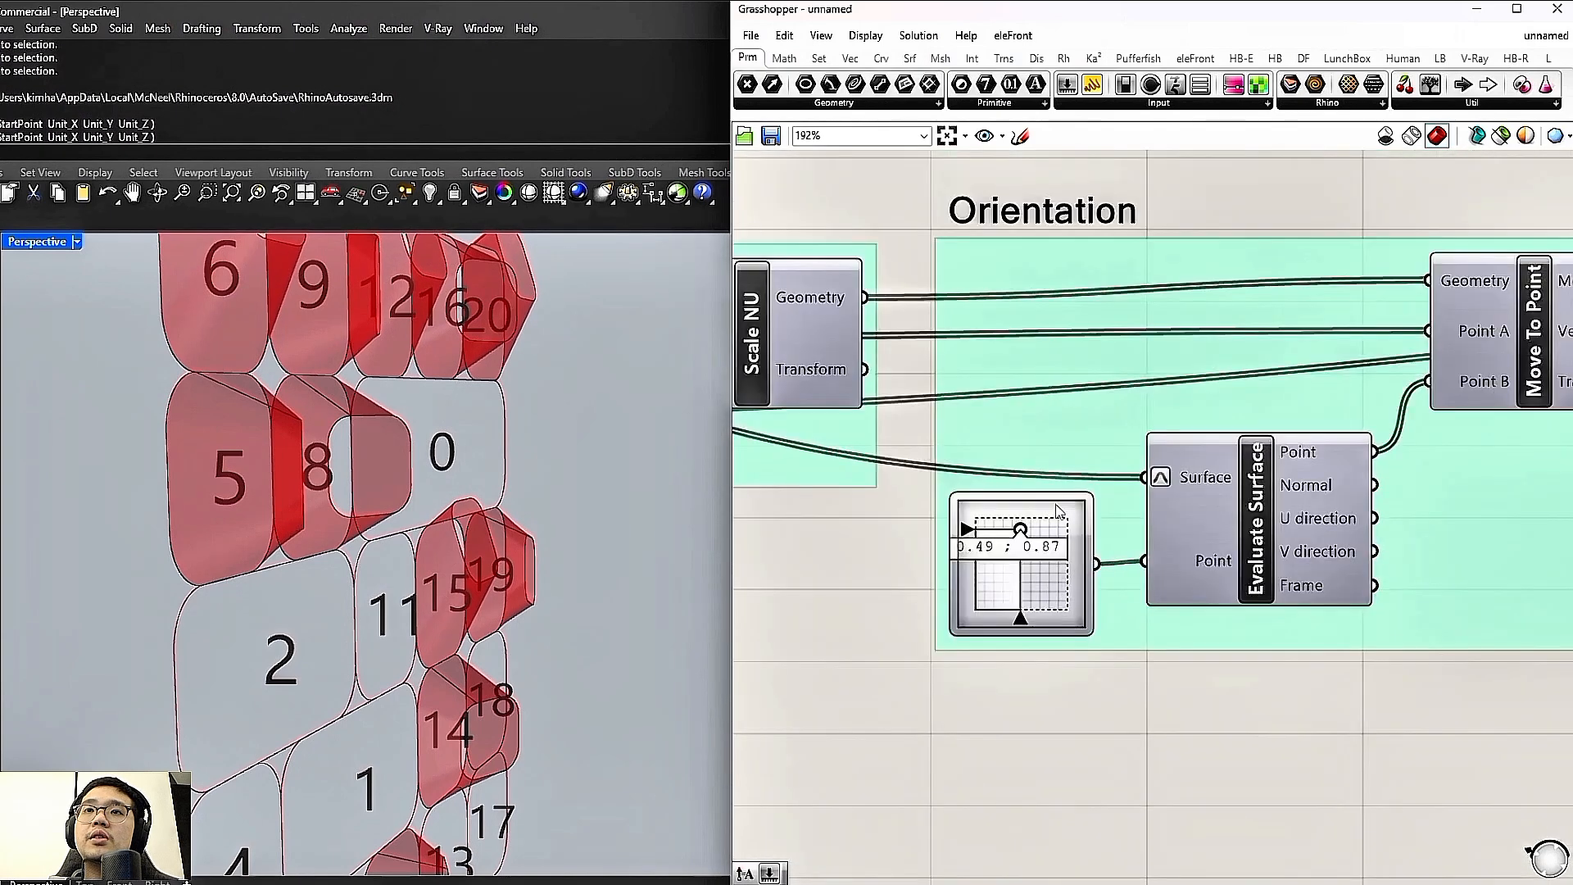
drag(991, 544, 997, 579)
mouse_move(607, 506)
right_down()
mouse_move(411, 501)
mouse_move(583, 501)
right_up()
right_drag(584, 501, 549, 531)
scroll(548, 531, down, 3)
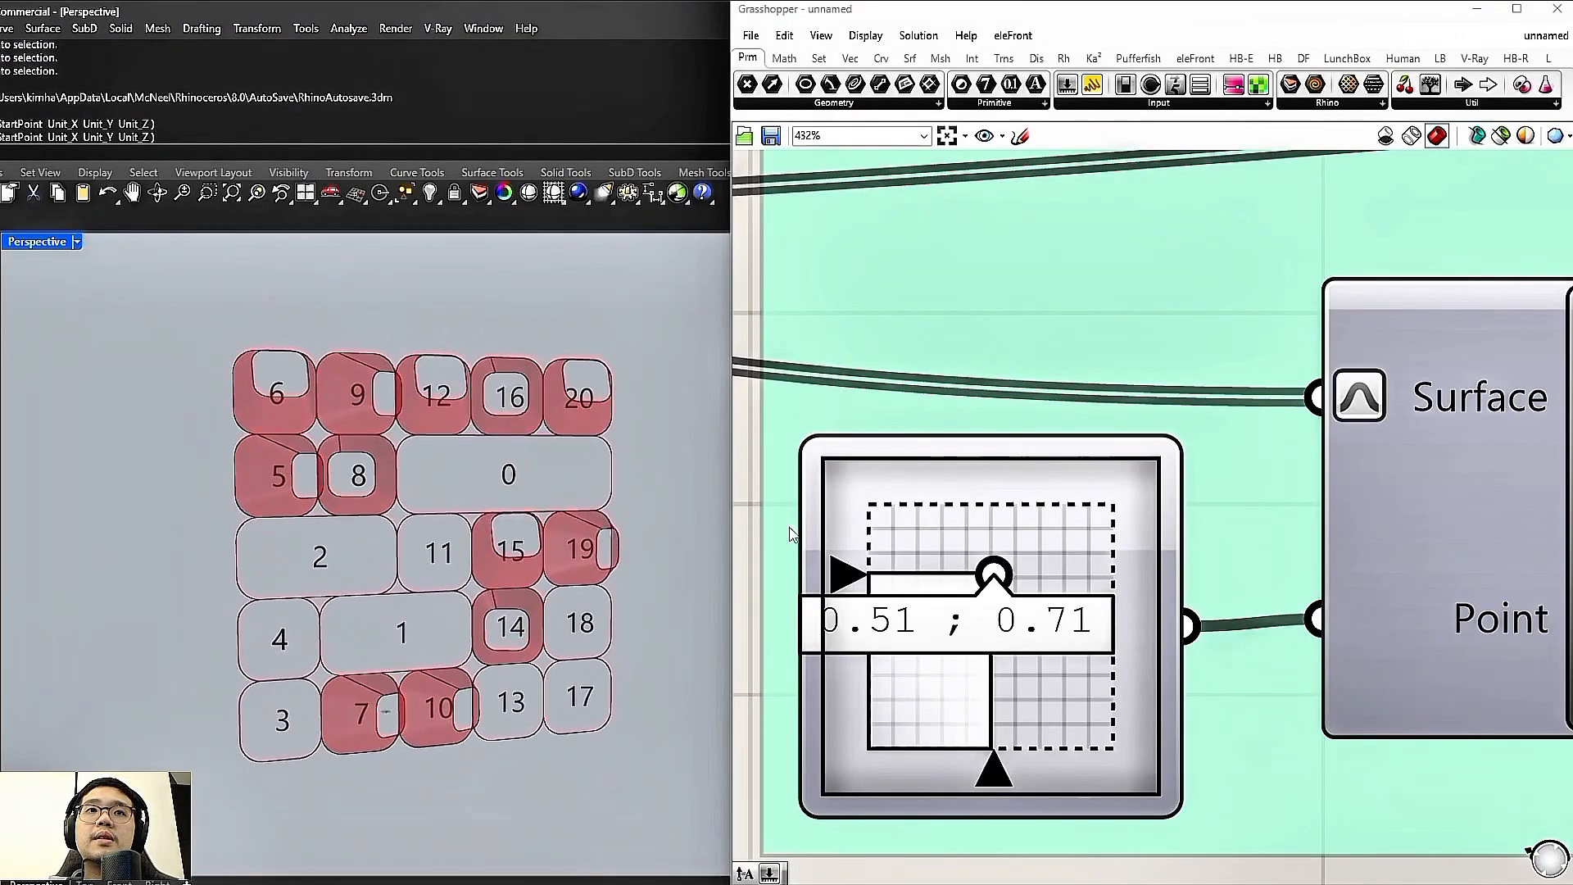
Duplicate the entire Up row directly below the original and relabel the copy as "Flat"
scroll(1098, 505, down, 6)
scroll(1098, 506, down, 5)
drag(1553, 554, 885, 577)
scroll(884, 578, up, 8)
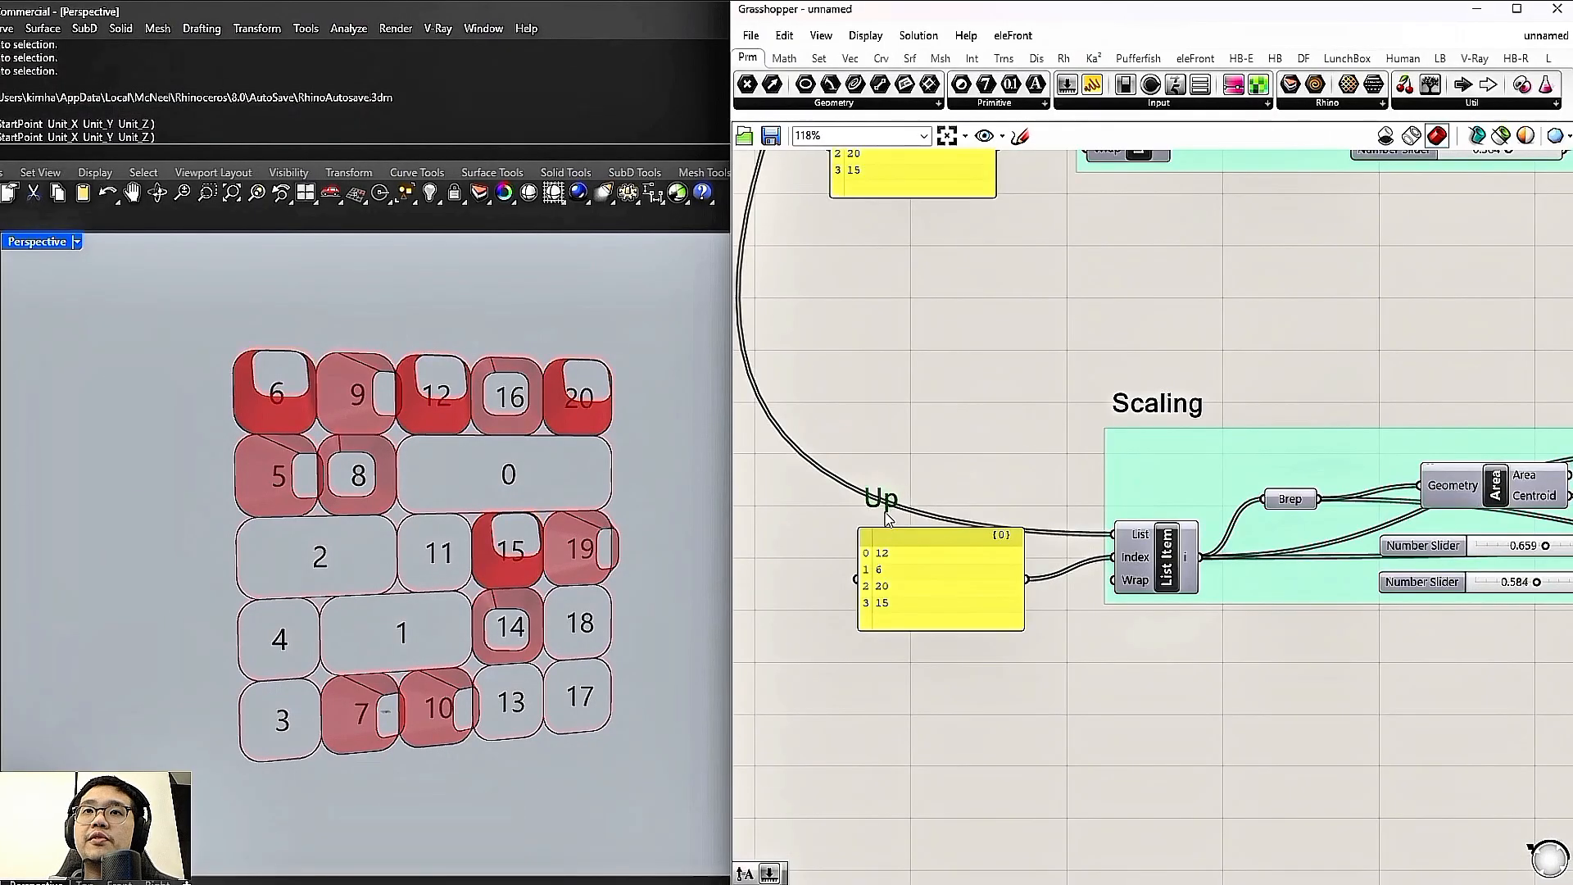
double_click(875, 493)
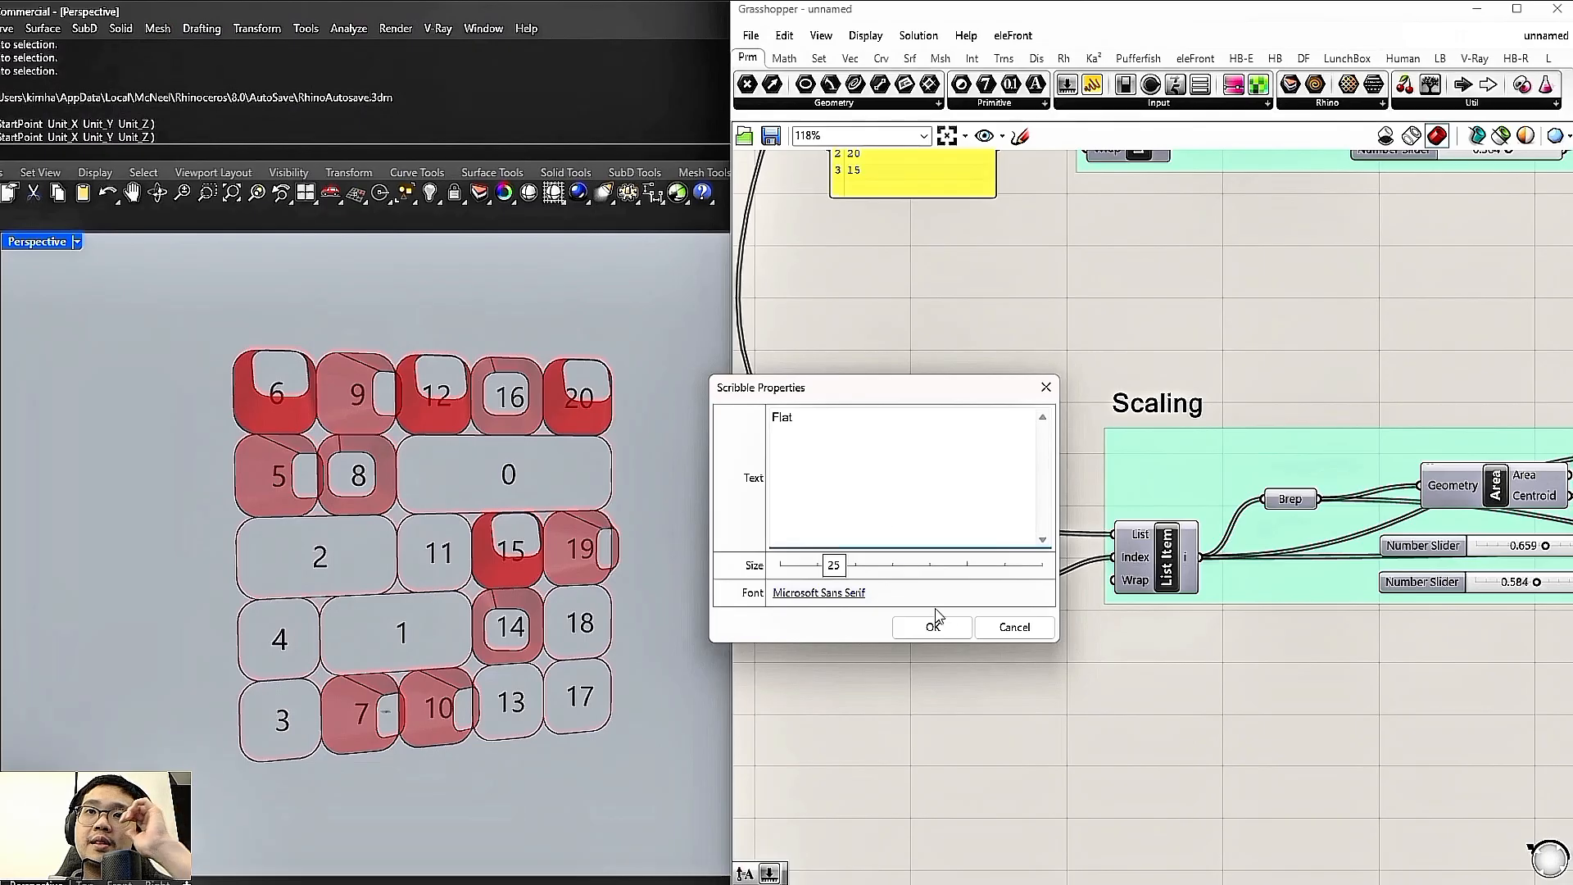
click(935, 622)
Set the Flat row's Orientation point slider to 0.5 ; 0.5
scroll(1012, 622, down, 5)
right_drag(1363, 613, 1222, 603)
scroll(1221, 603, up, 4)
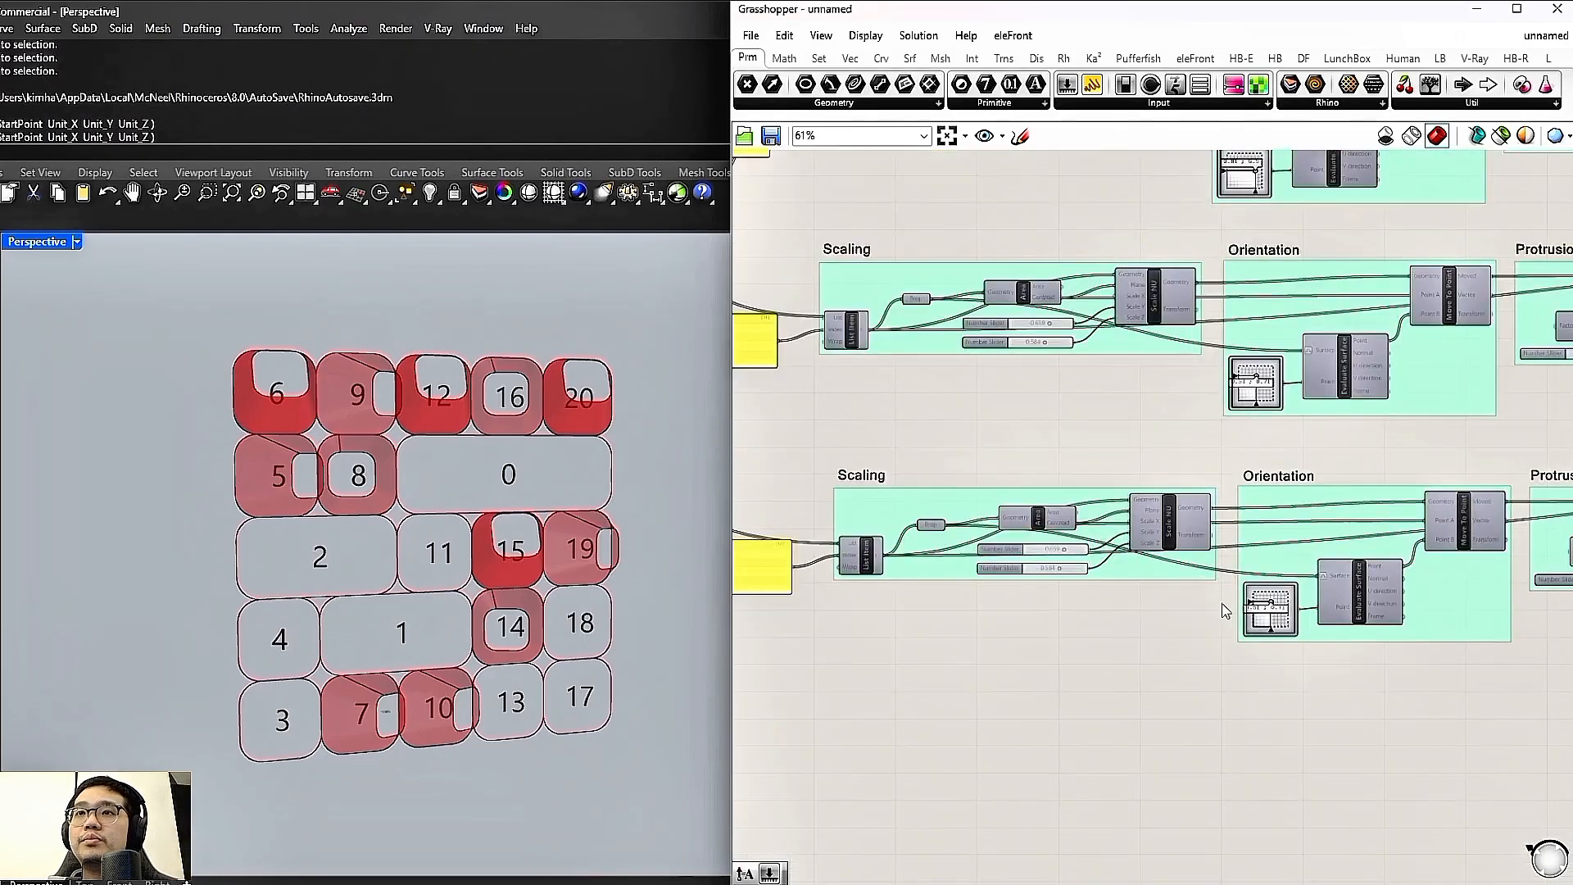
scroll(1303, 622, up, 7)
drag(1288, 591, 1293, 643)
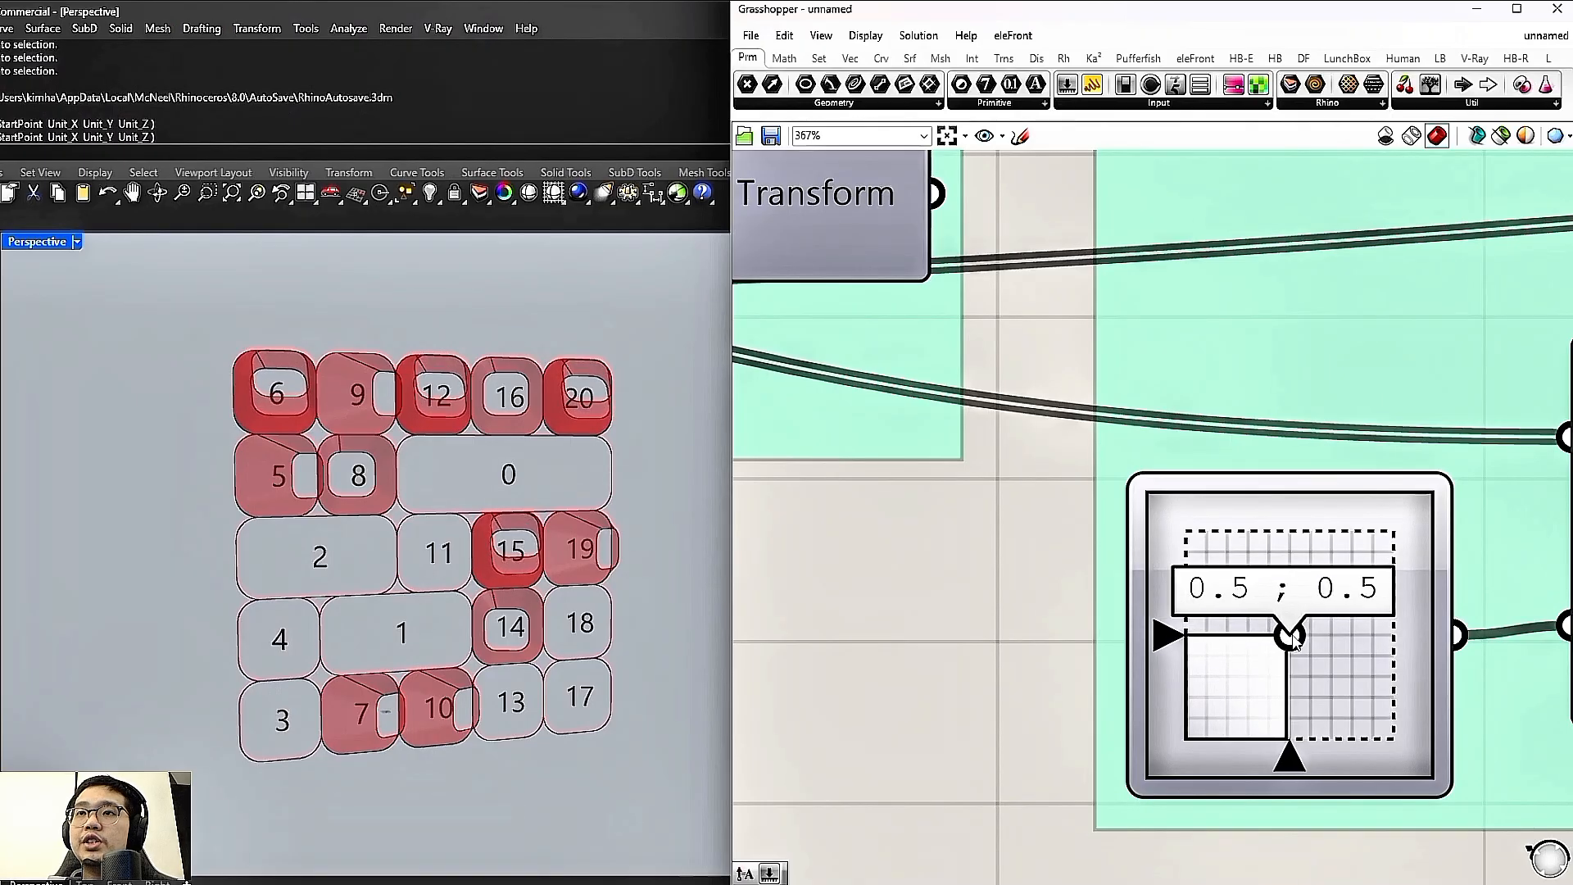
scroll(1293, 641, down, 5)
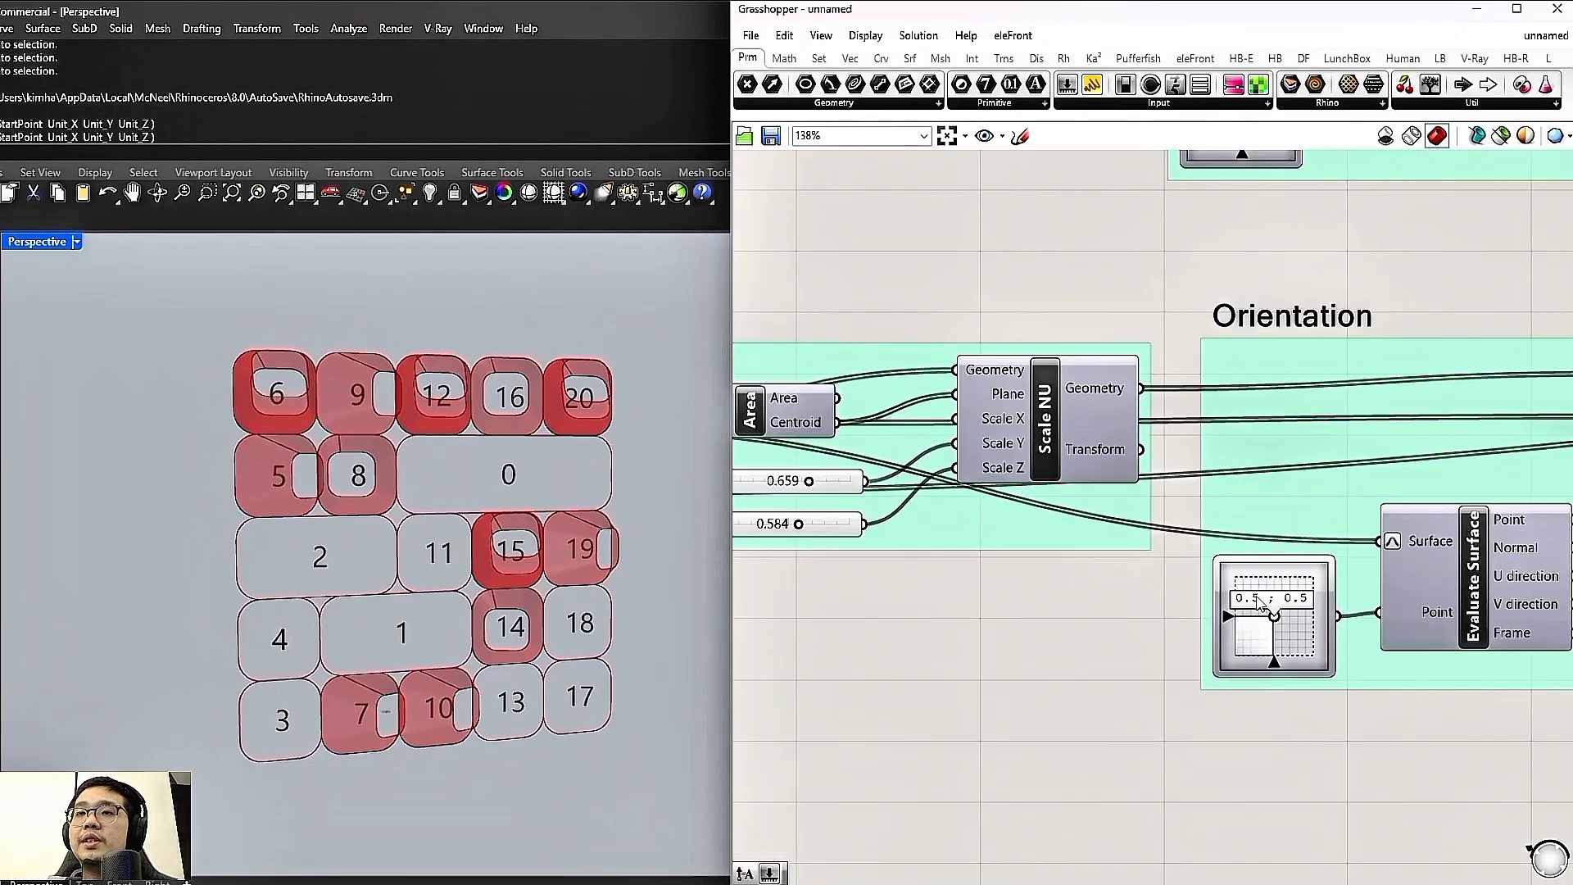
Set the index panel of the Flat row to 2, 11, 4 and 18
scroll(1259, 600, down, 3)
right_drag(1530, 583, 1101, 566)
right_drag(736, 539, 1335, 542)
right_drag(807, 531, 961, 545)
scroll(960, 546, up, 5)
double_click(988, 556)
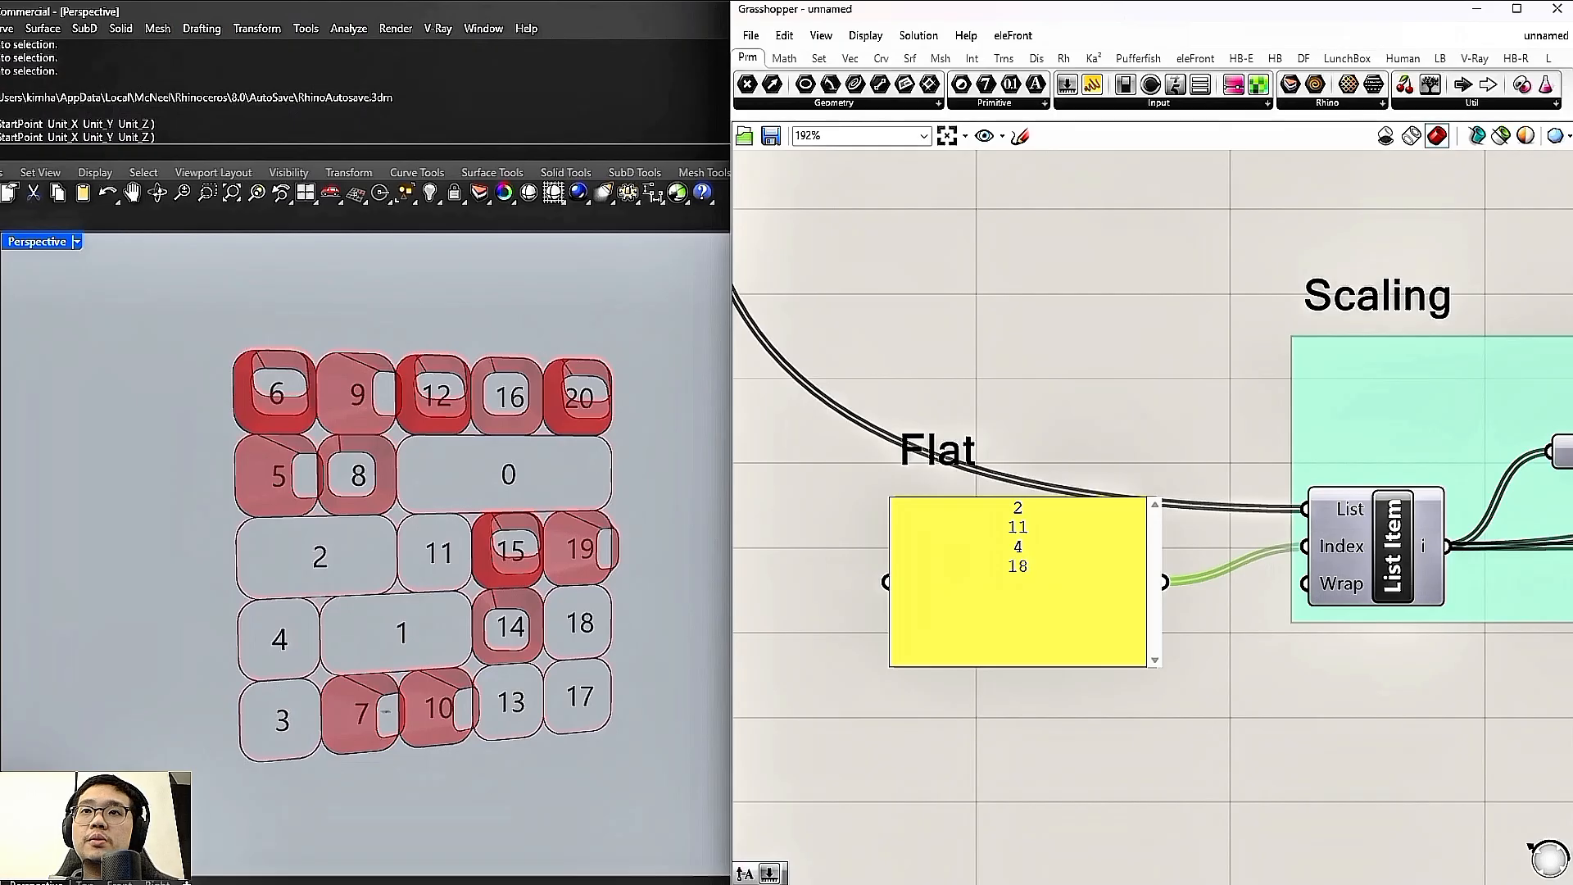
click(1078, 462)
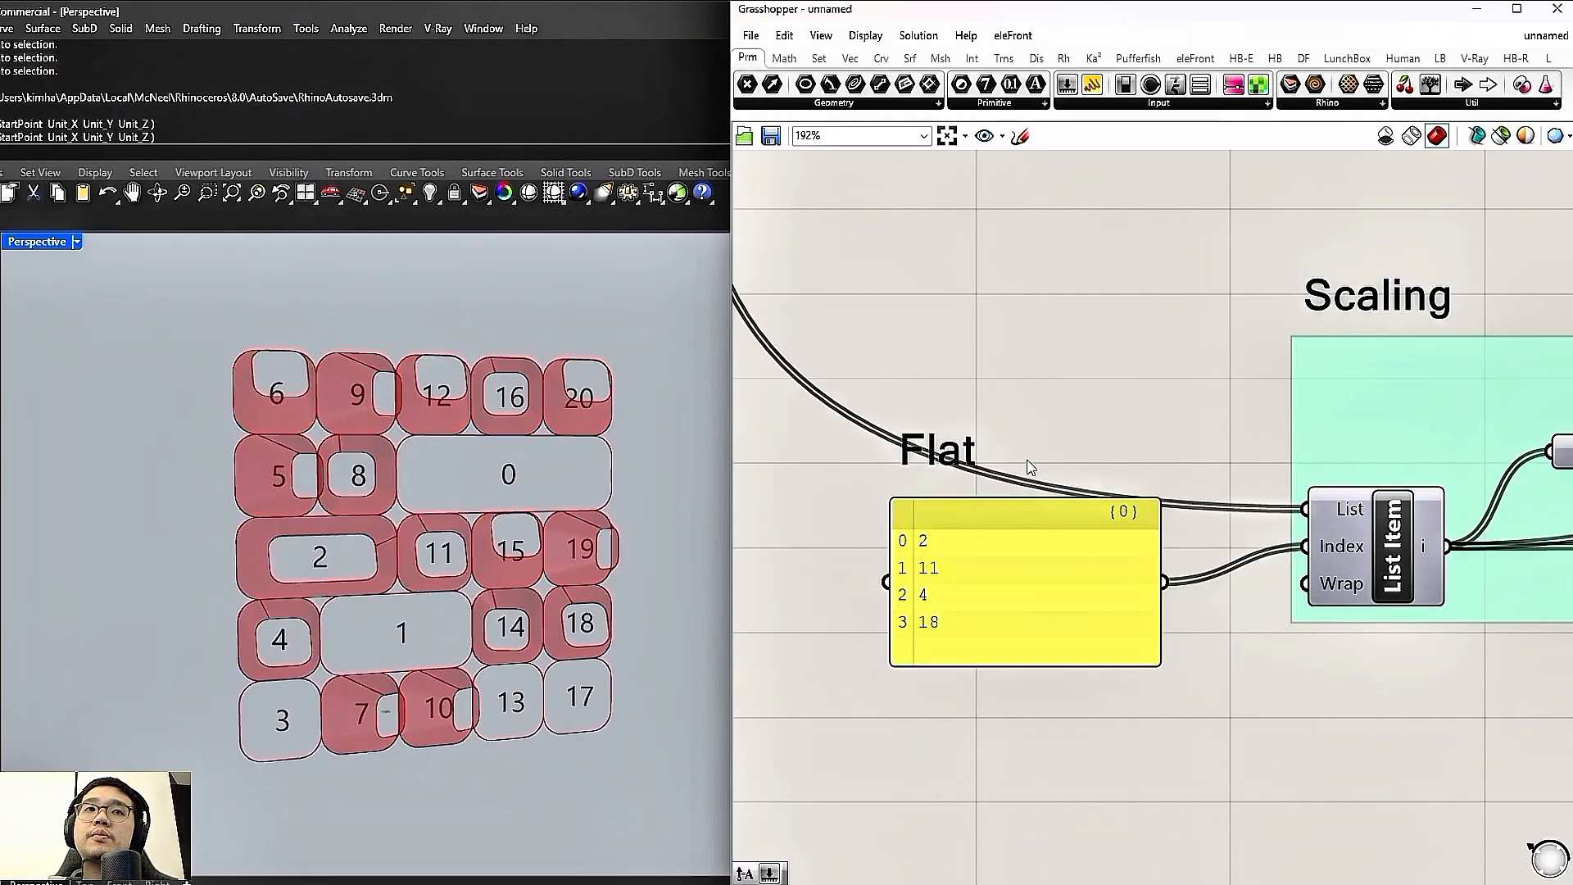
Set the degrees slider in the Flat row's Rotation / Angle group to 0
scroll(1031, 465, down, 5)
scroll(1260, 444, up, 5)
double_click(1260, 444)
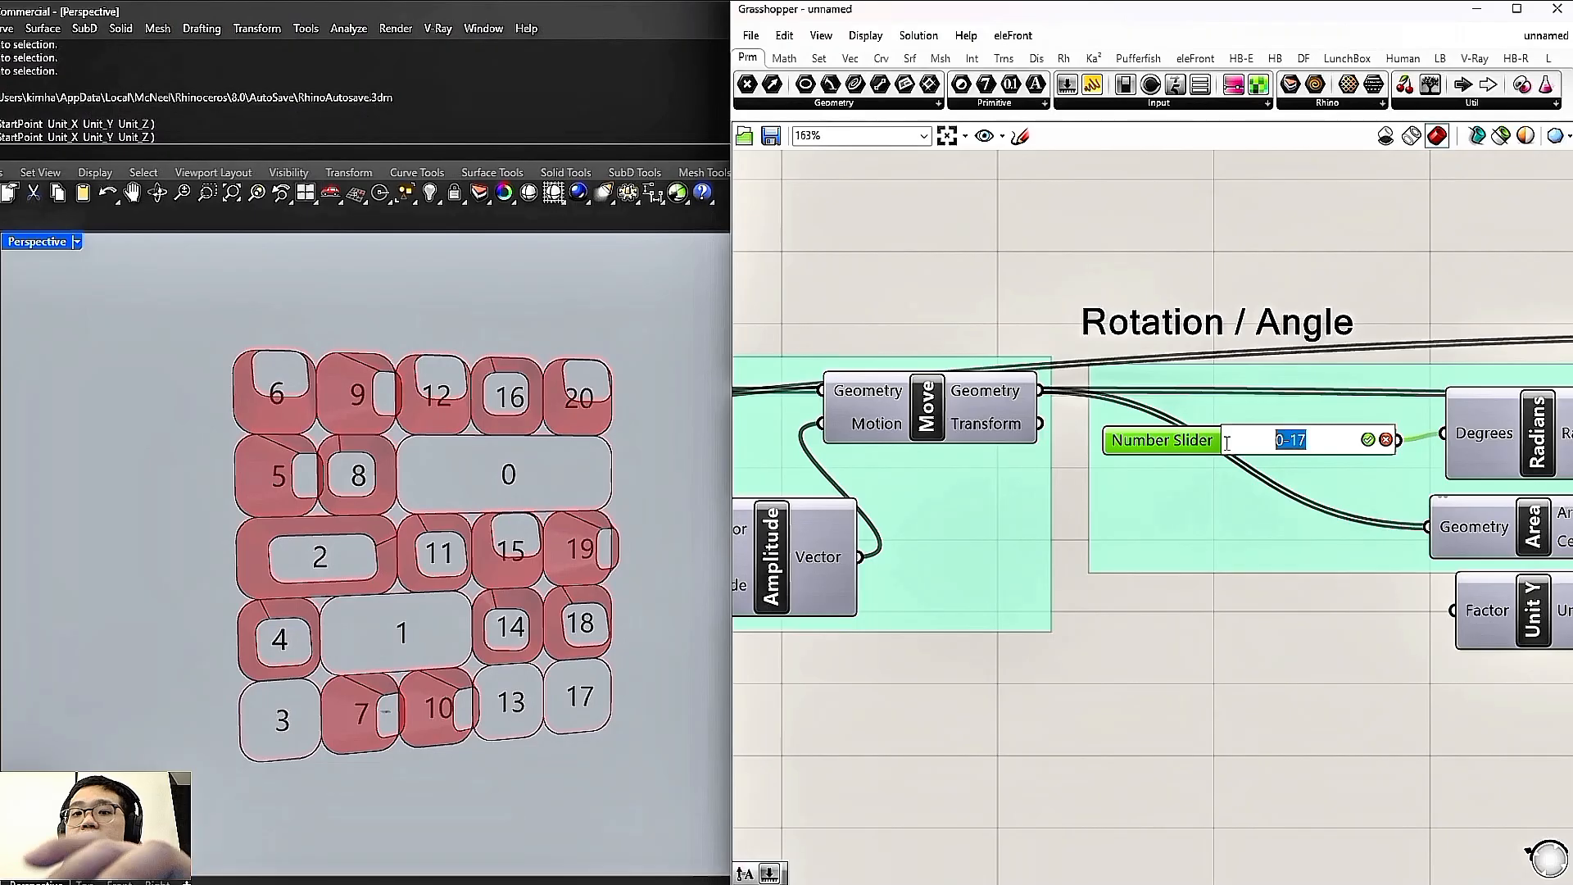
key(Return)
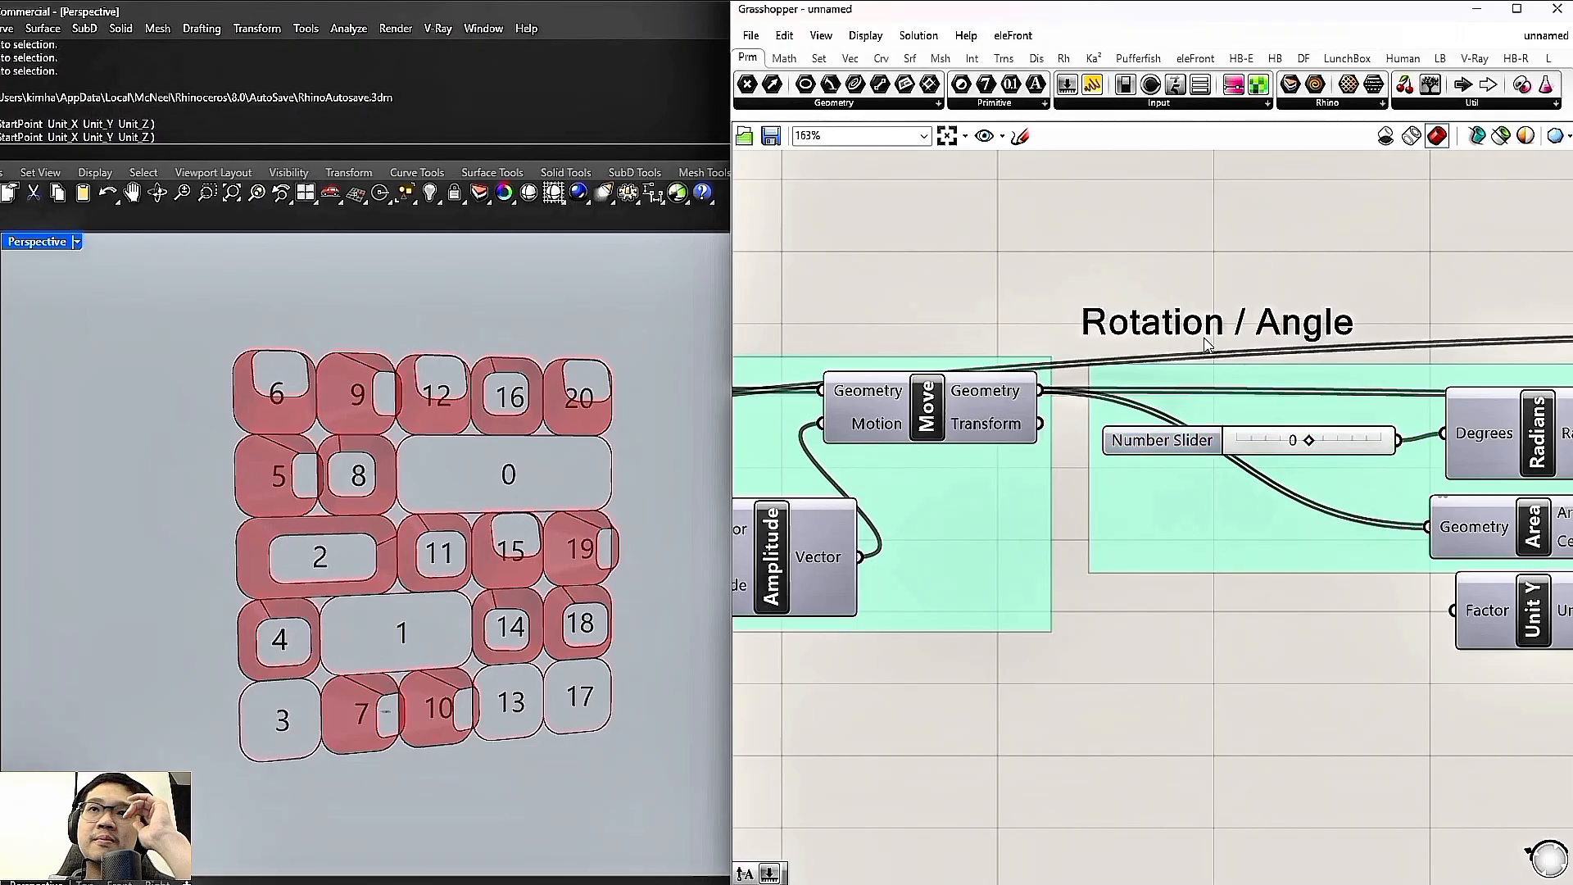
Duplicate the entire Flat row directly below the original and relabel the copy as "Straight Protrusion"
scroll(1205, 337, down, 5)
right_drag(1282, 377, 834, 419)
right_drag(467, 537, 358, 551)
scroll(1276, 537, down, 5)
drag(1284, 553, 792, 480)
alt+drag(1016, 521, 1016, 578)
scroll(878, 590, up, 5)
double_click(918, 562)
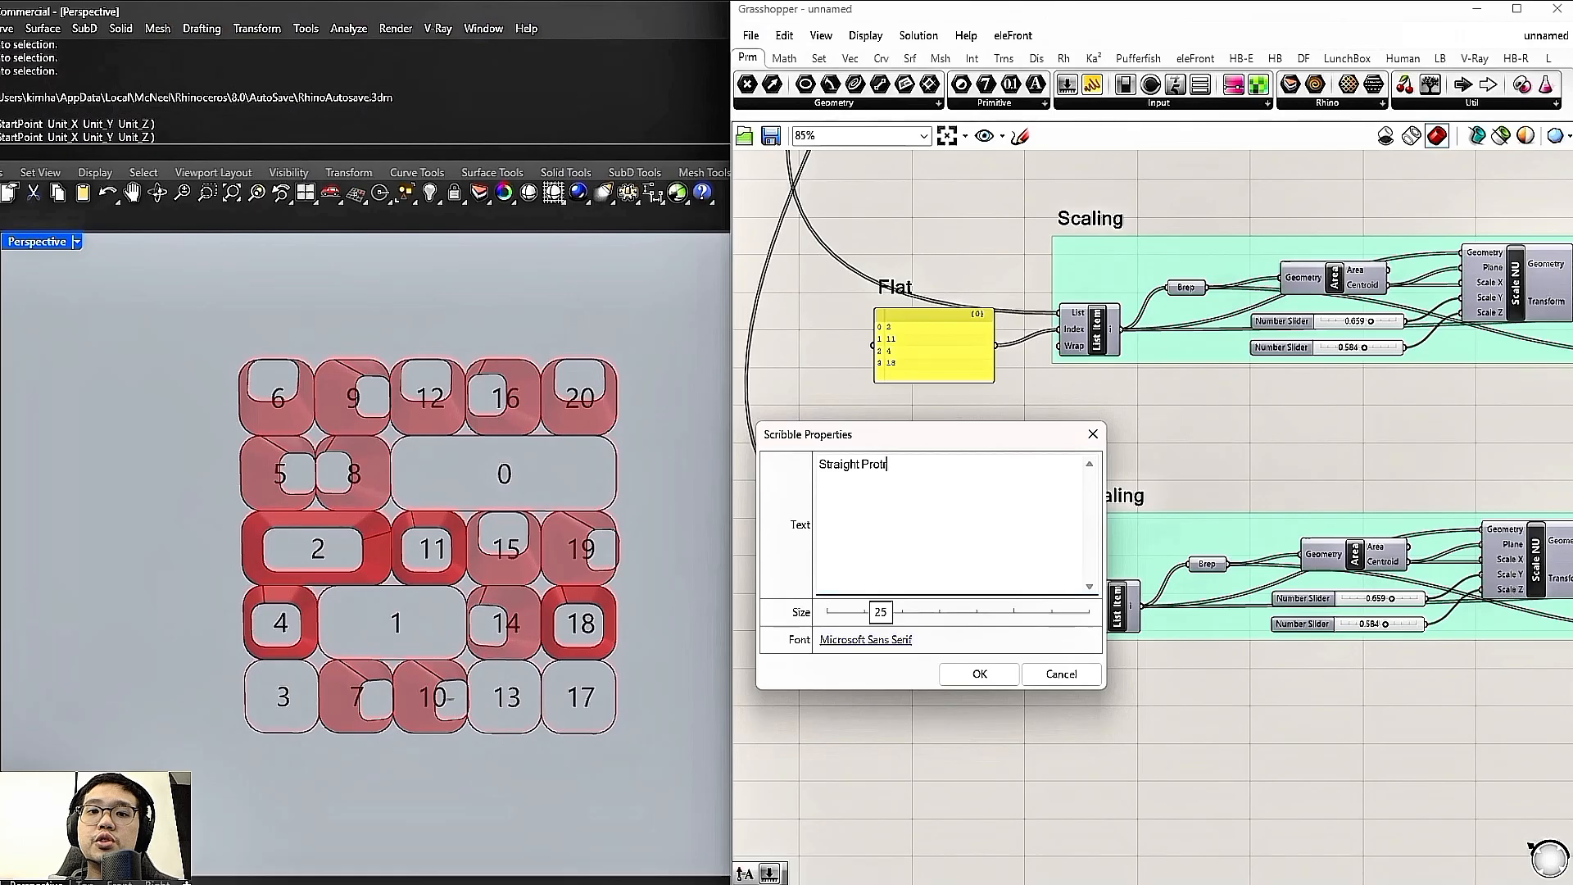
click(966, 682)
Set the index panel of the Straight Protrusion row to 0 and 1
scroll(965, 680, down, 4)
scroll(1308, 555, up, 2)
right_drag(1301, 585, 1096, 580)
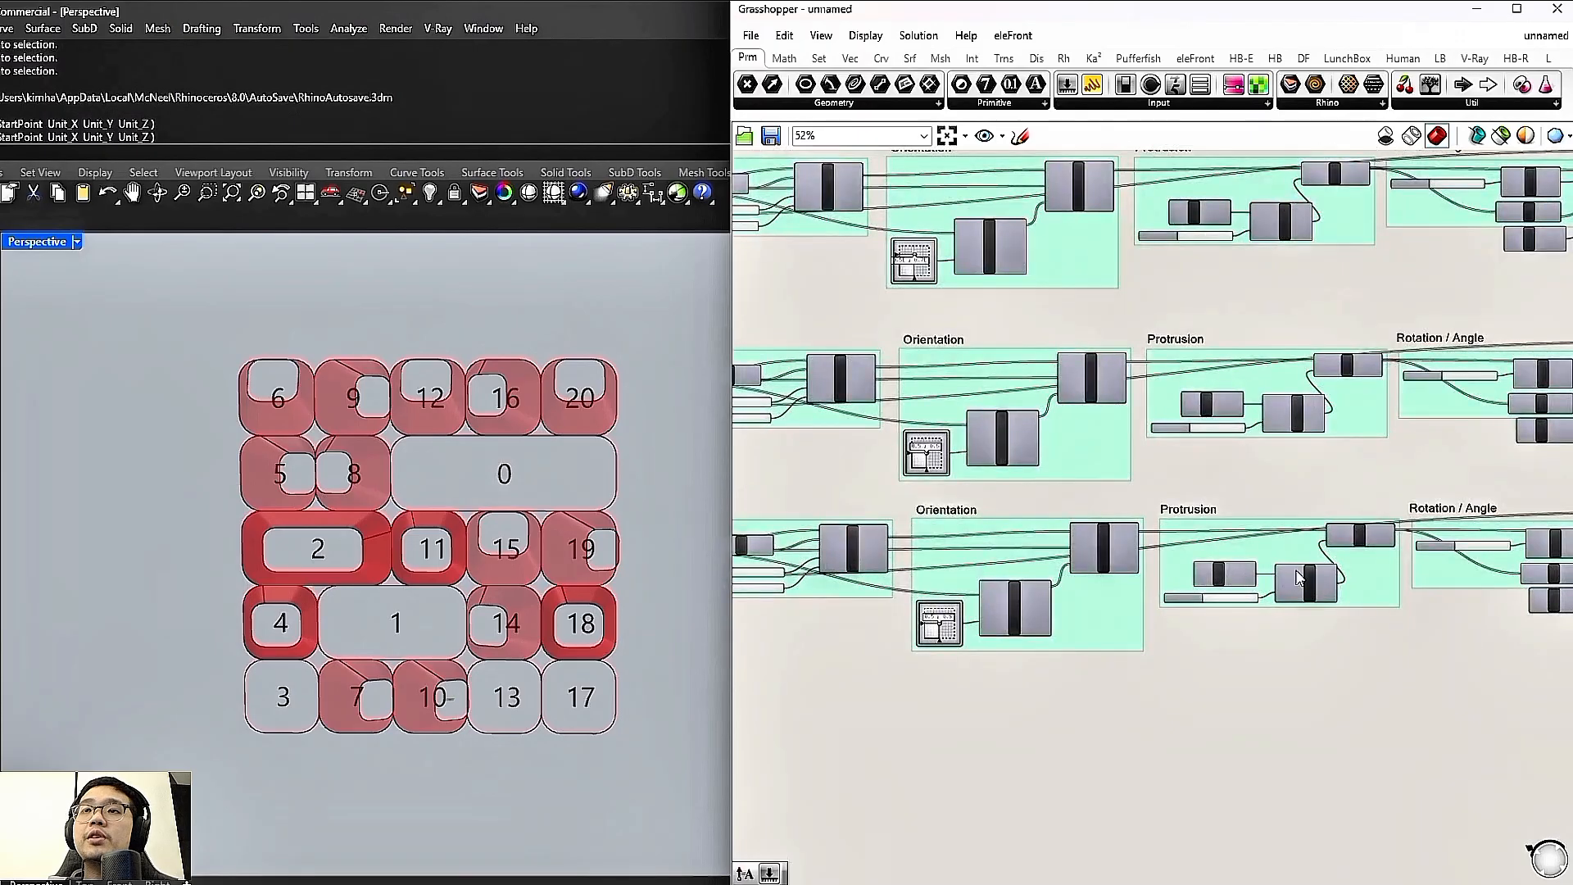
scroll(1254, 593, up, 6)
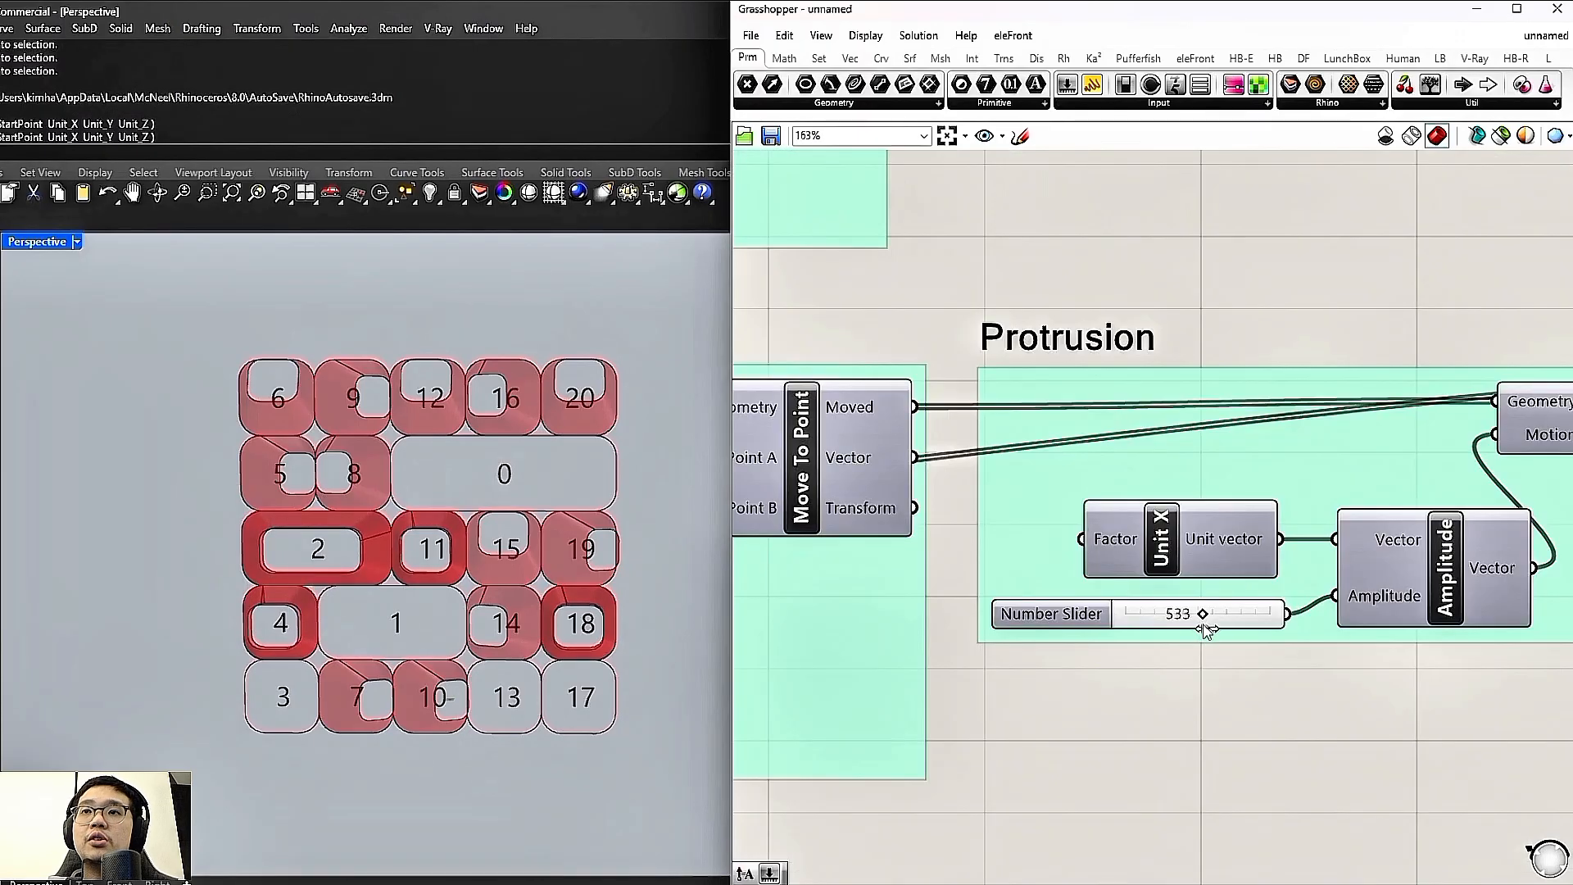
scroll(1219, 629, down, 6)
scroll(930, 589, up, 6)
double_click(930, 588)
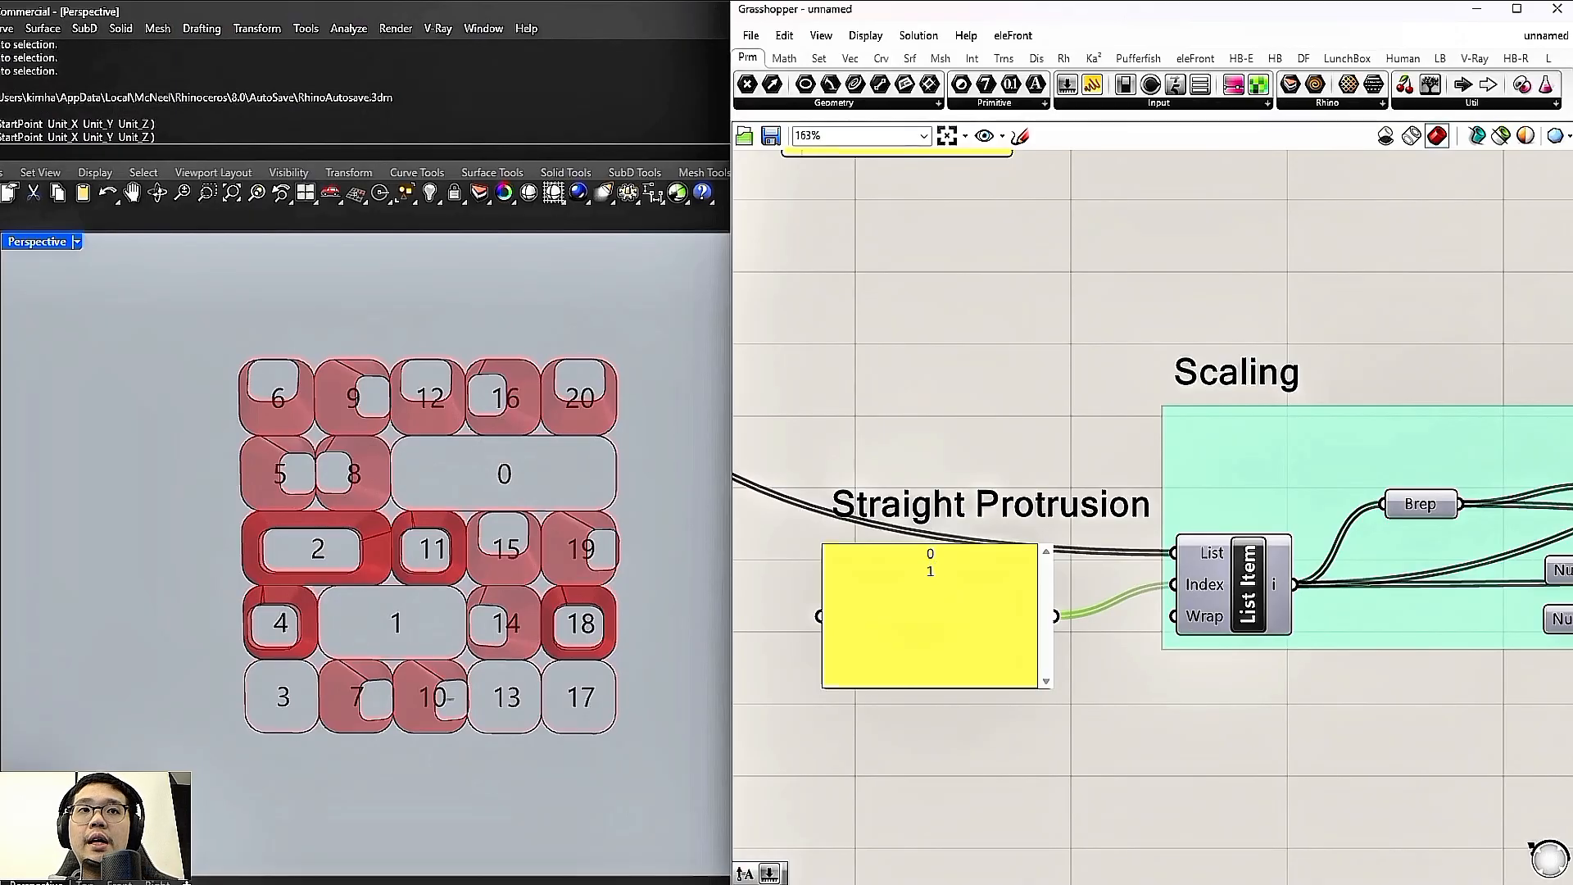
click(1108, 703)
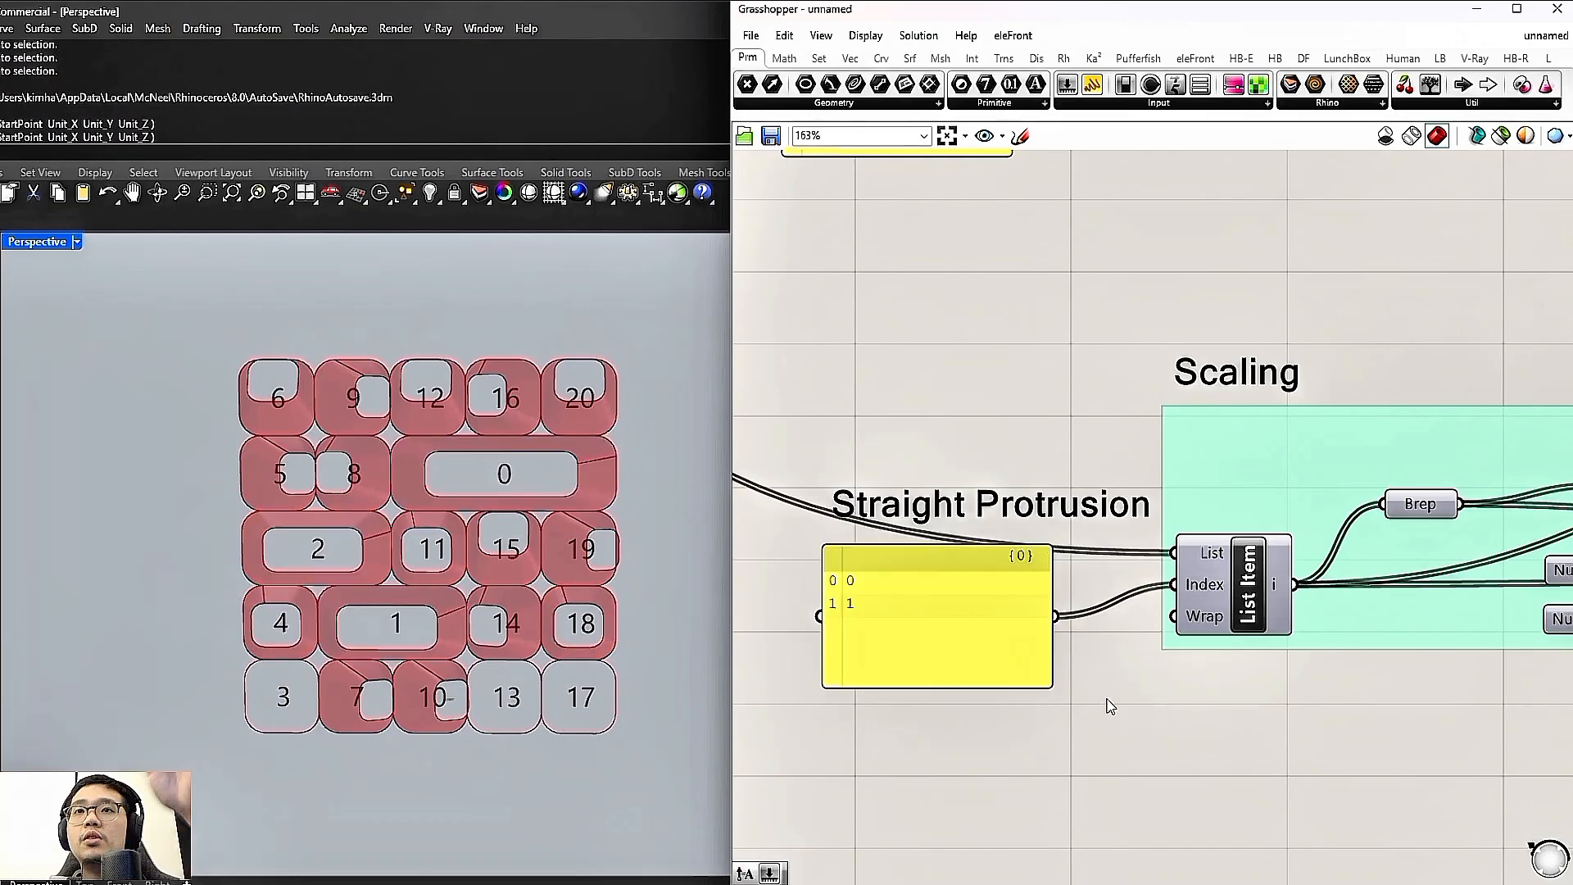
Increase the first scale factor slider in the Straight Protrusion row's Scaling group slightly
right_drag(573, 572, 574, 516)
scroll(1060, 521, down, 5)
right_drag(1176, 564, 1119, 545)
scroll(1235, 532, up, 6)
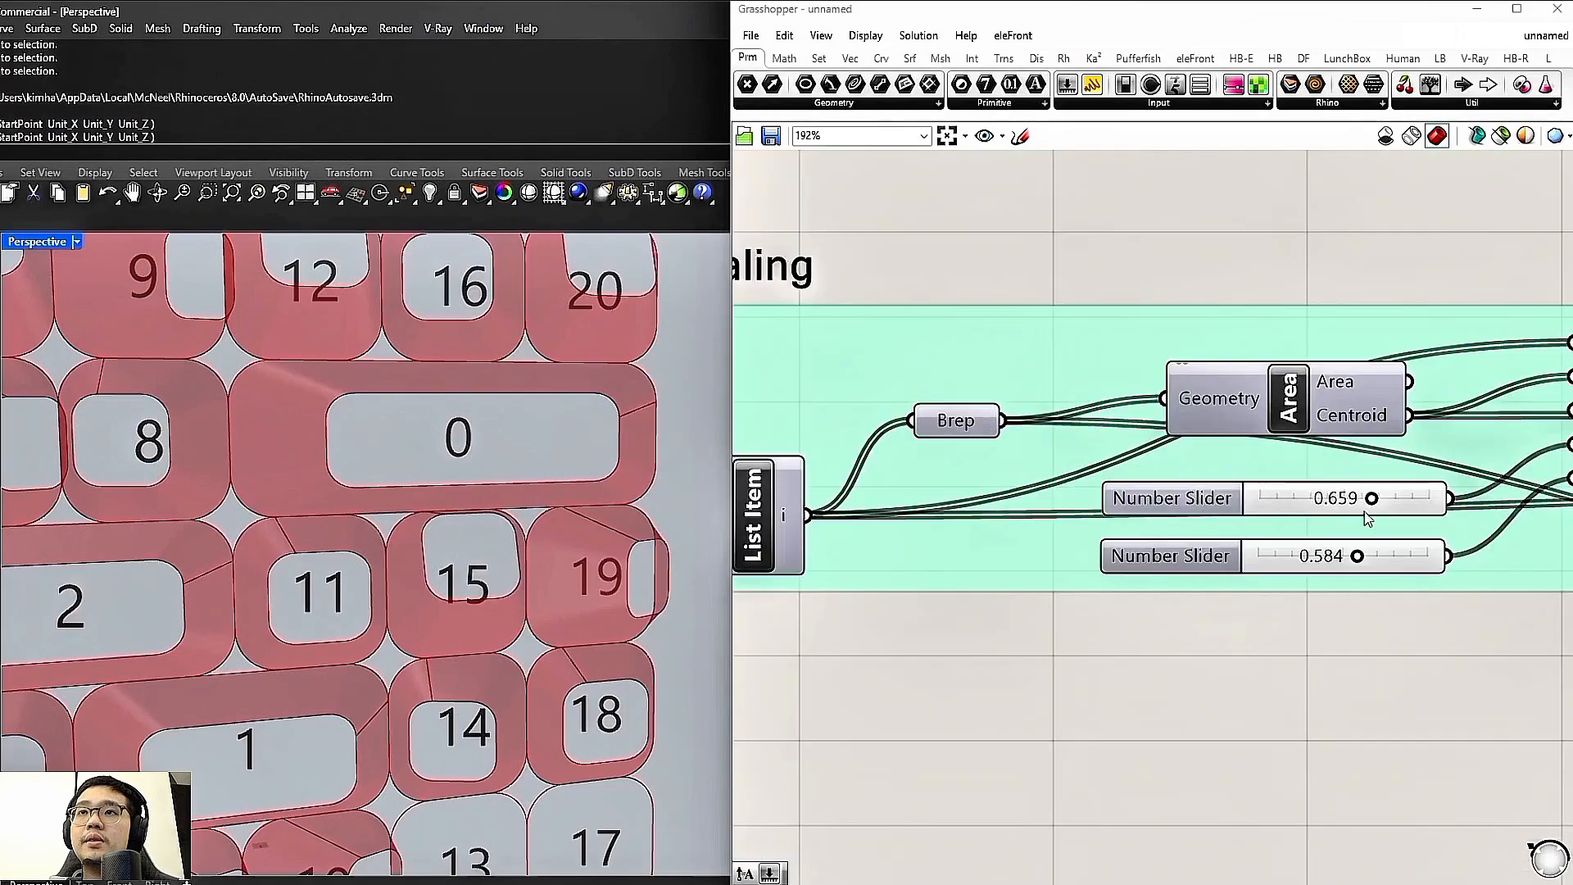
drag(1373, 499, 1397, 510)
right_drag(632, 521, 703, 522)
scroll(1106, 562, down, 7)
scroll(605, 560, down, 7)
shift+right_drag(498, 625, 503, 575)
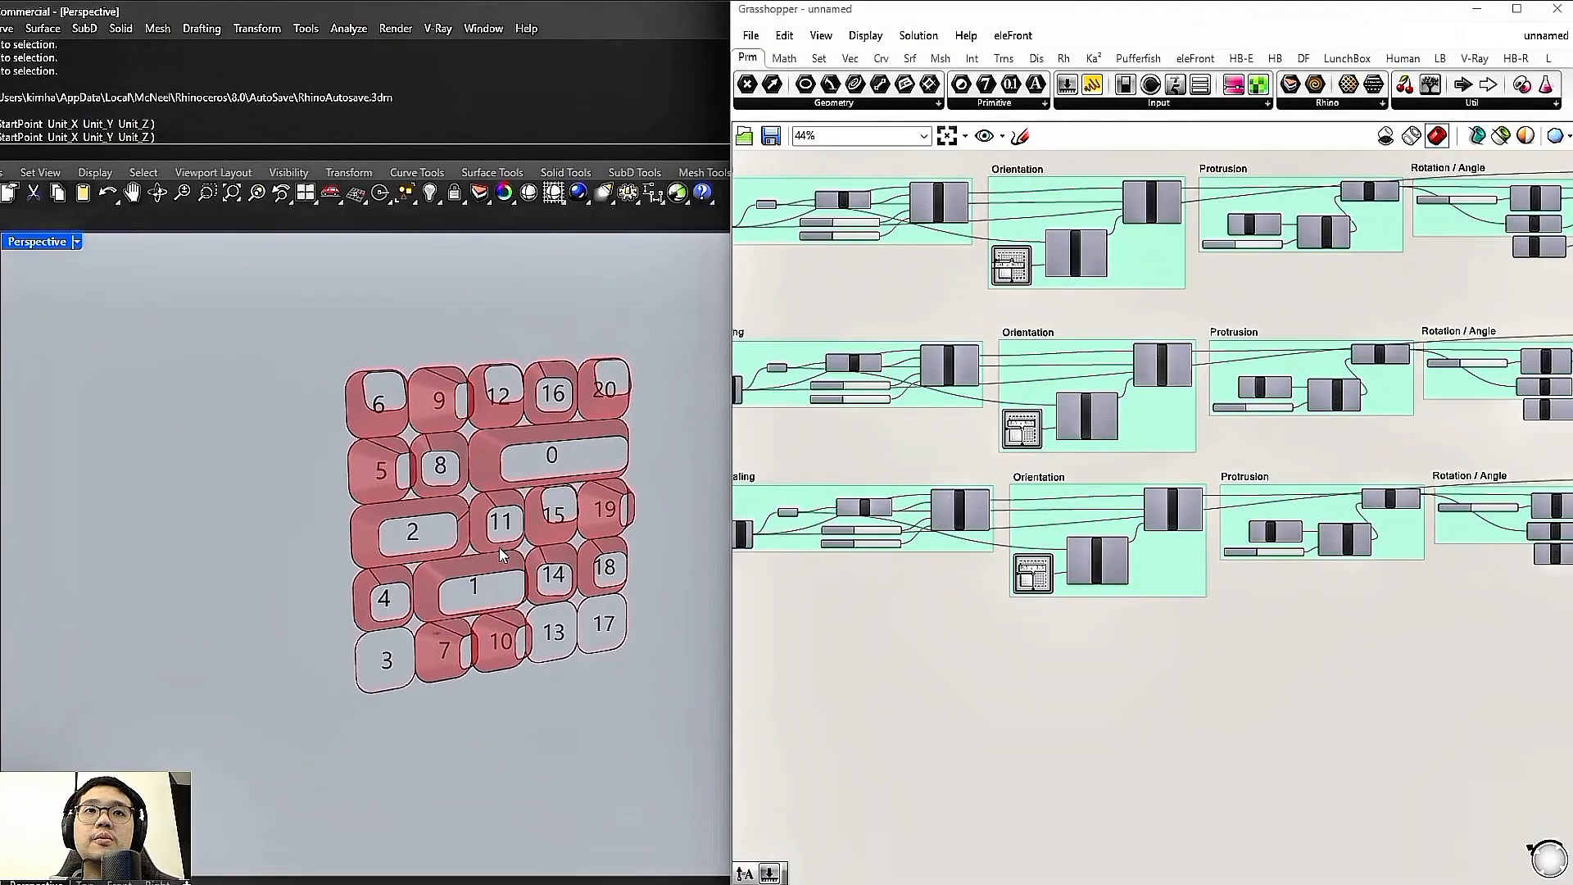
Add index 3 to the end of the Left row's index panel
scroll(502, 576, up, 4)
scroll(884, 545, down, 3)
right_drag(885, 545, 1172, 633)
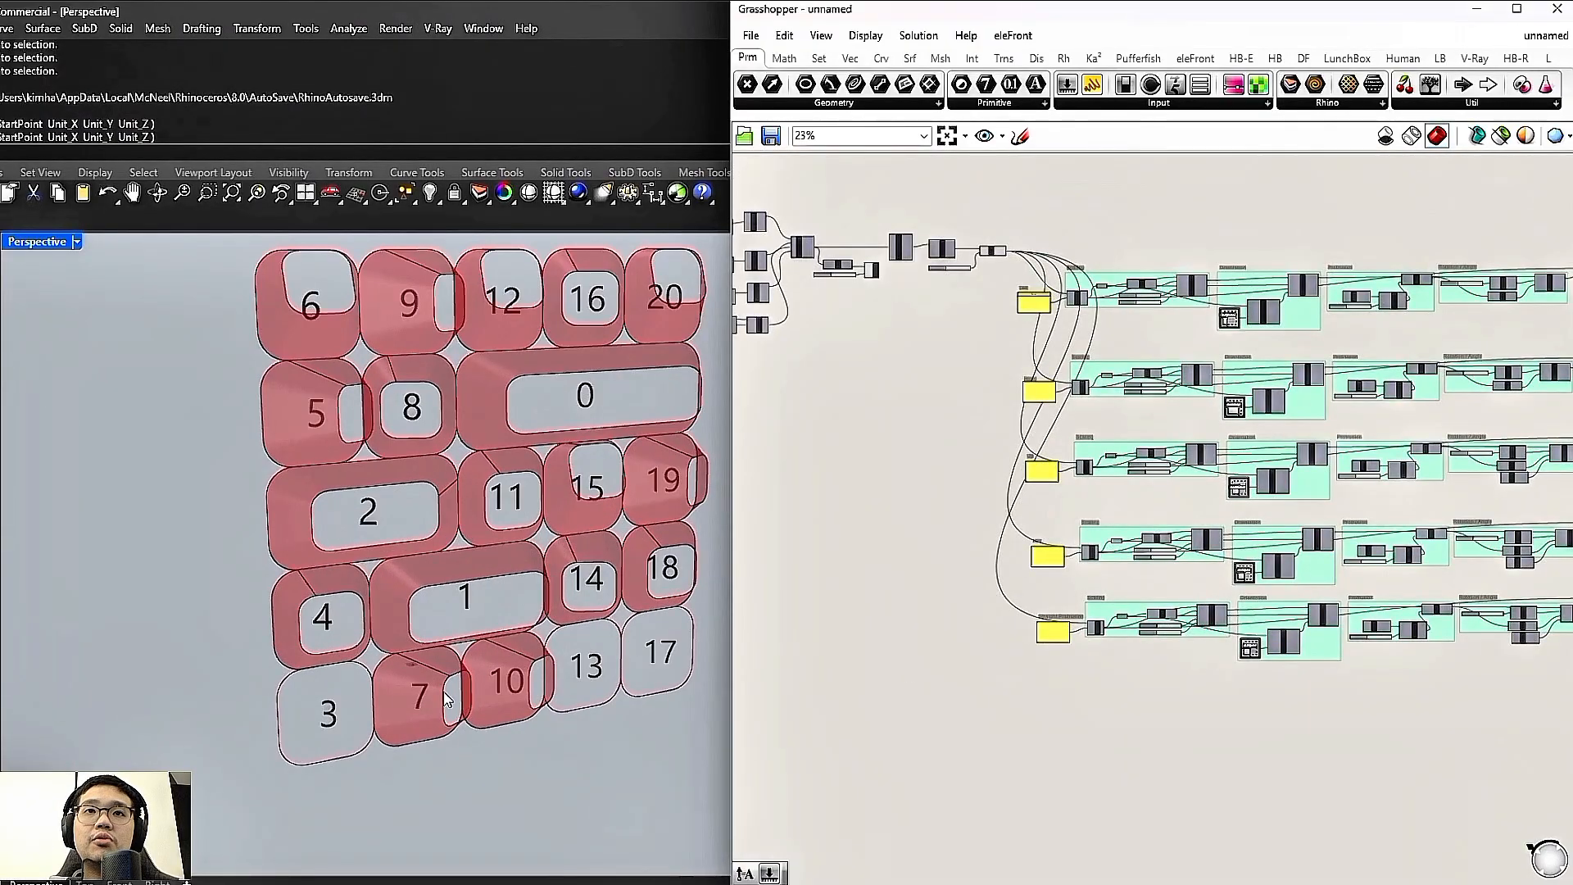
shift+right_drag(447, 698, 383, 719)
scroll(1038, 415, up, 8)
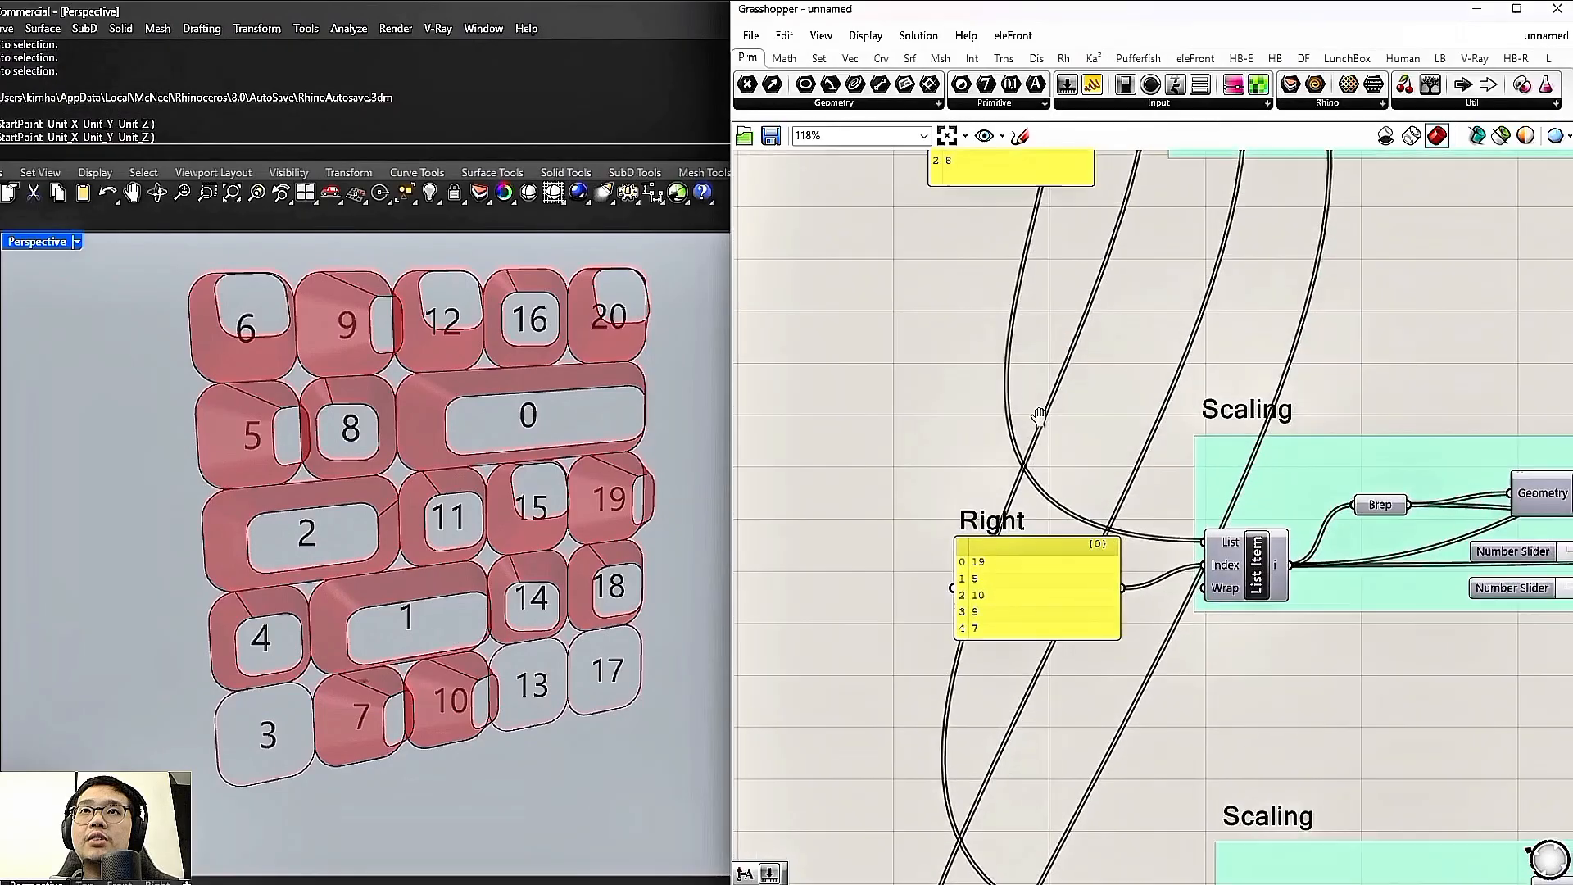
right_drag(1038, 415, 1027, 592)
double_click(1034, 305)
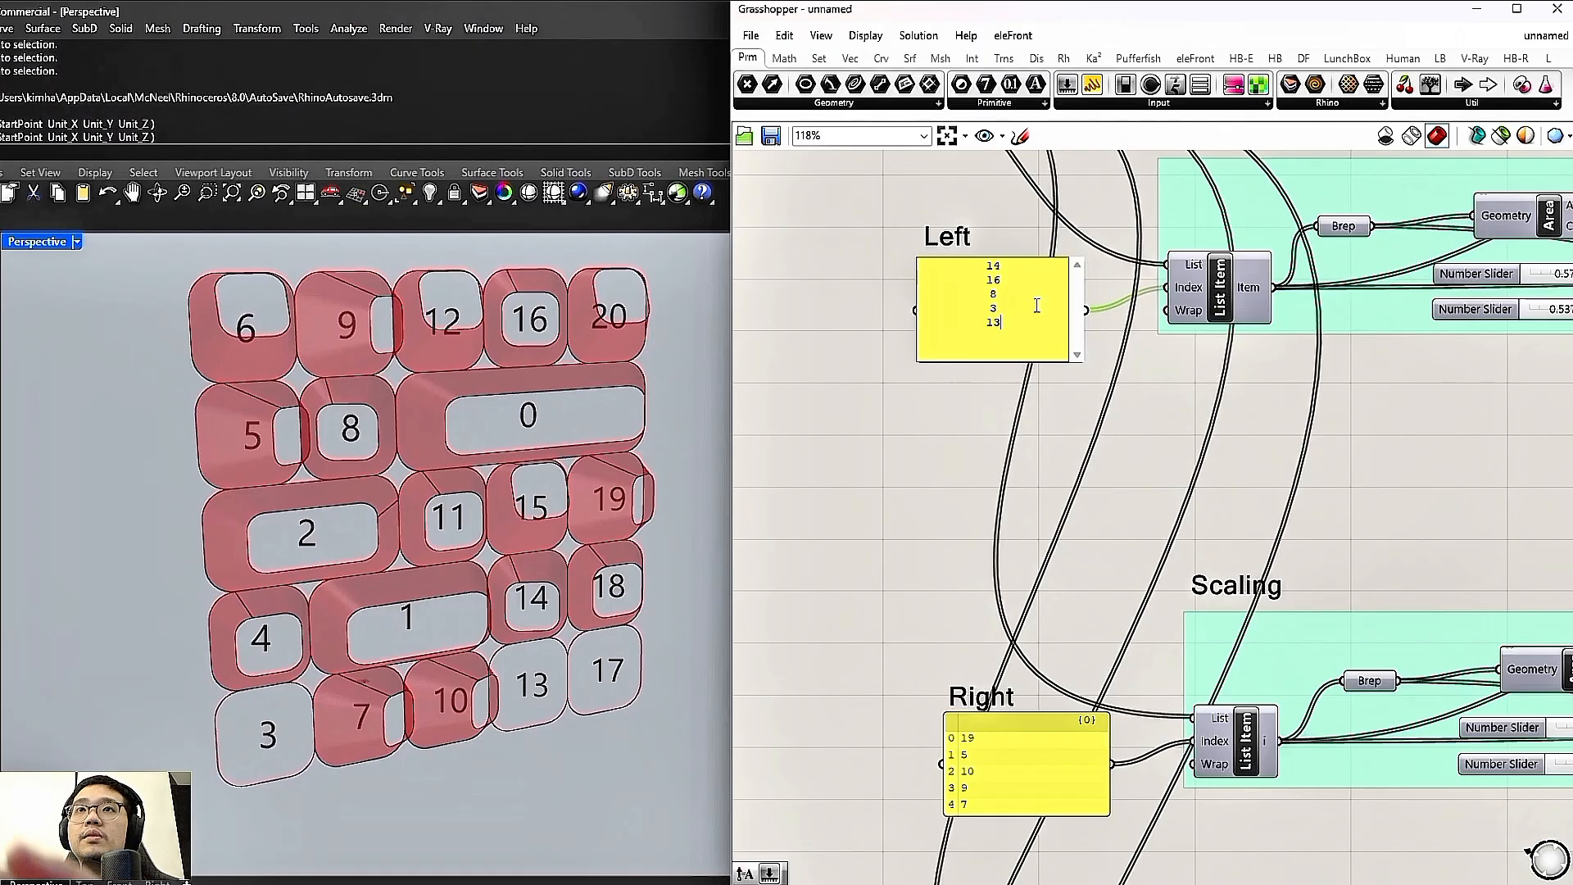
click(1174, 401)
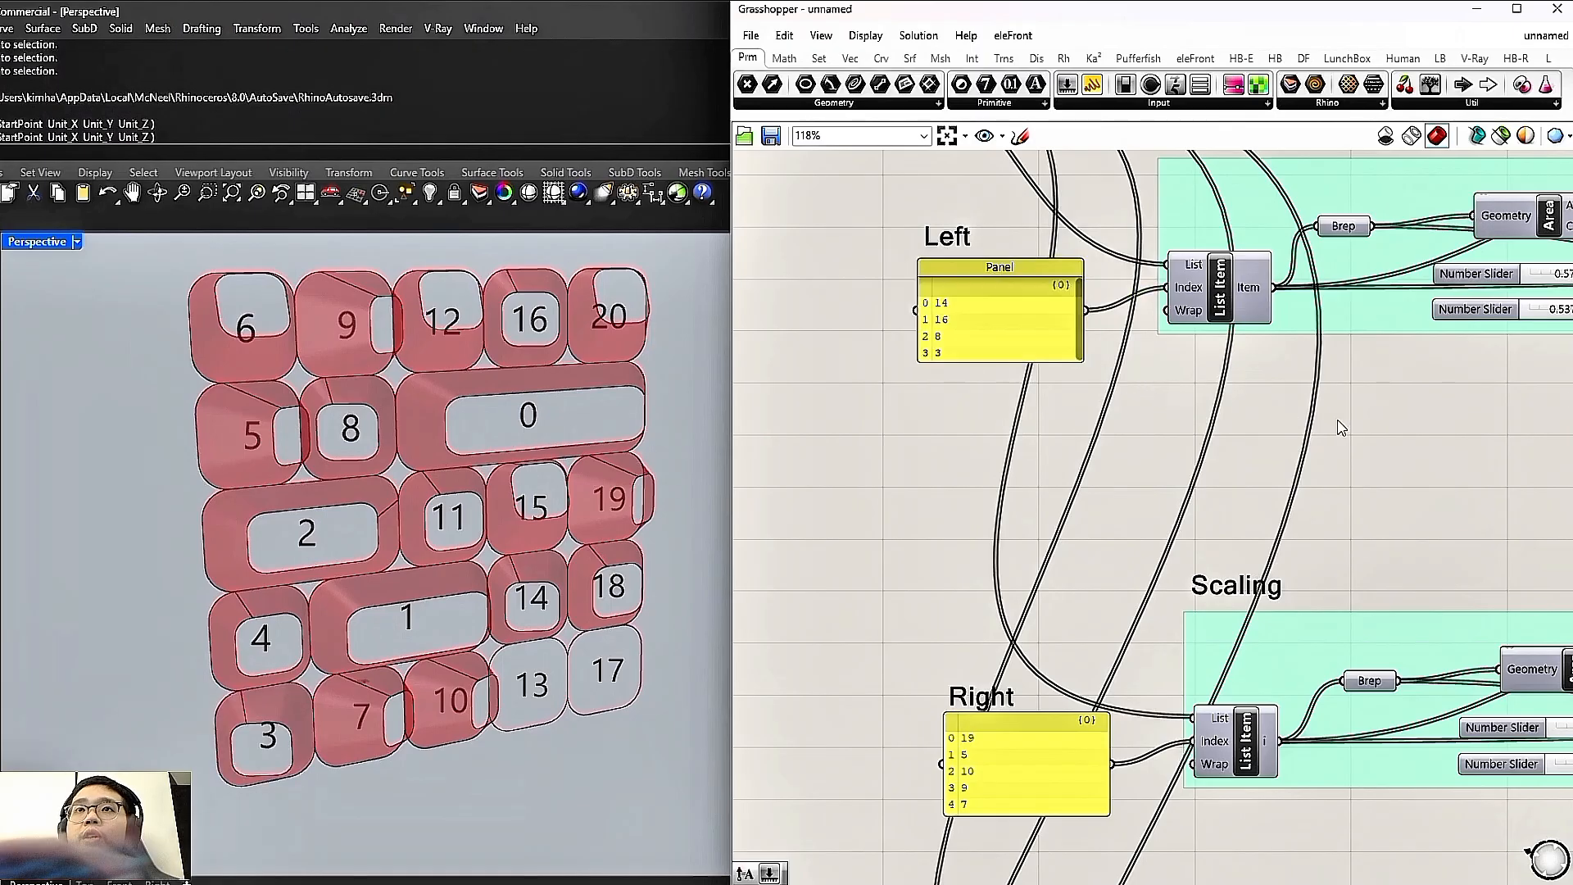
Add indices 13 and 17 to the end of the Flat row's index panel
scroll(1069, 422, down, 6)
scroll(1064, 610, up, 6)
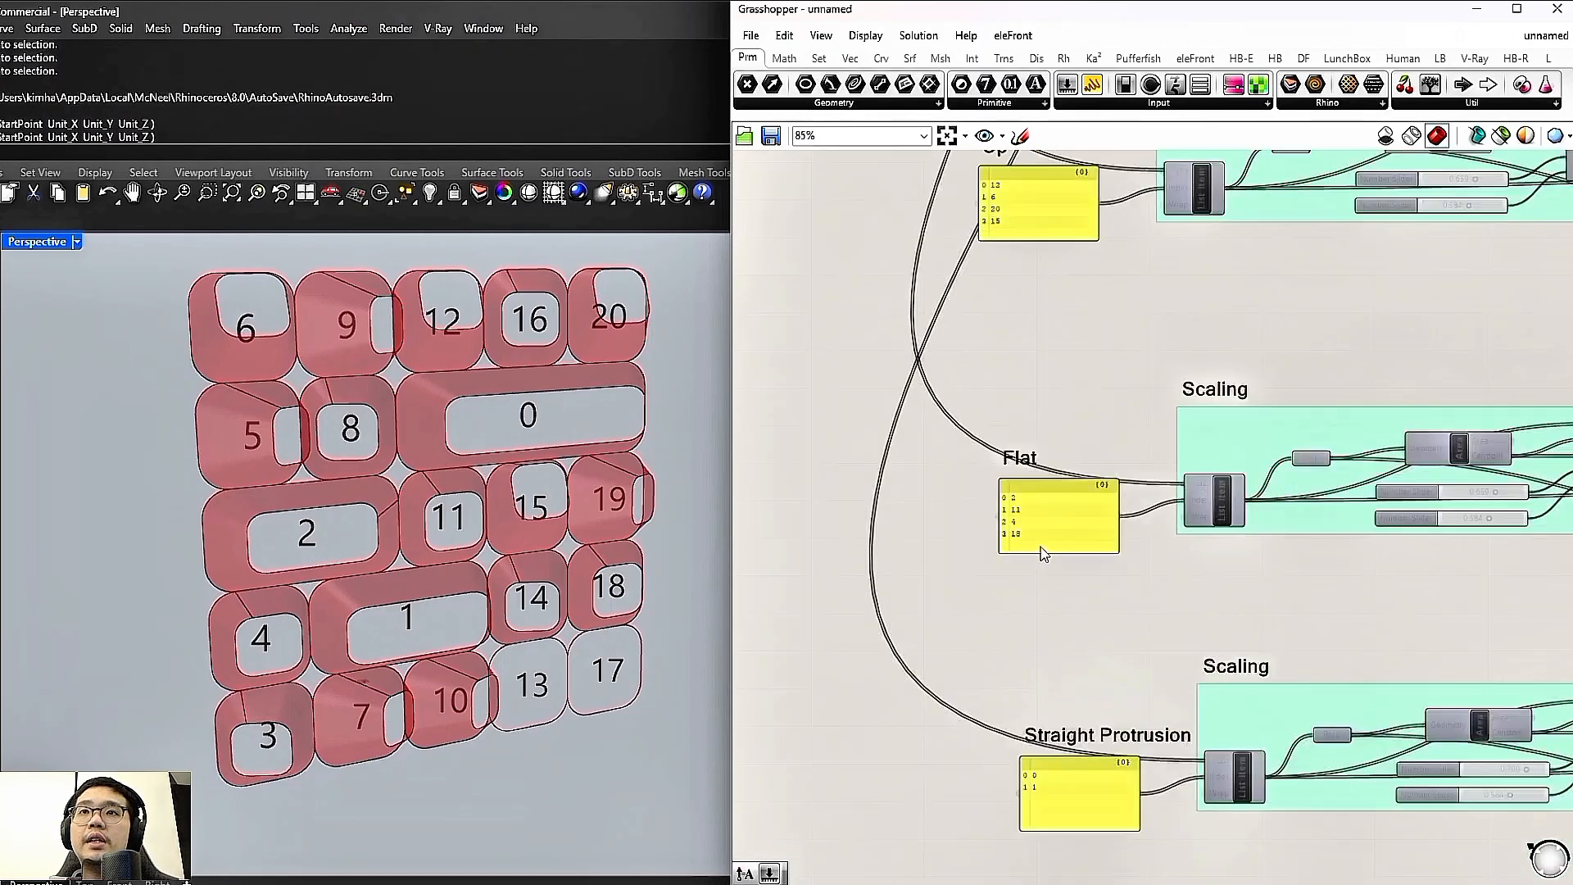
double_click(1080, 531)
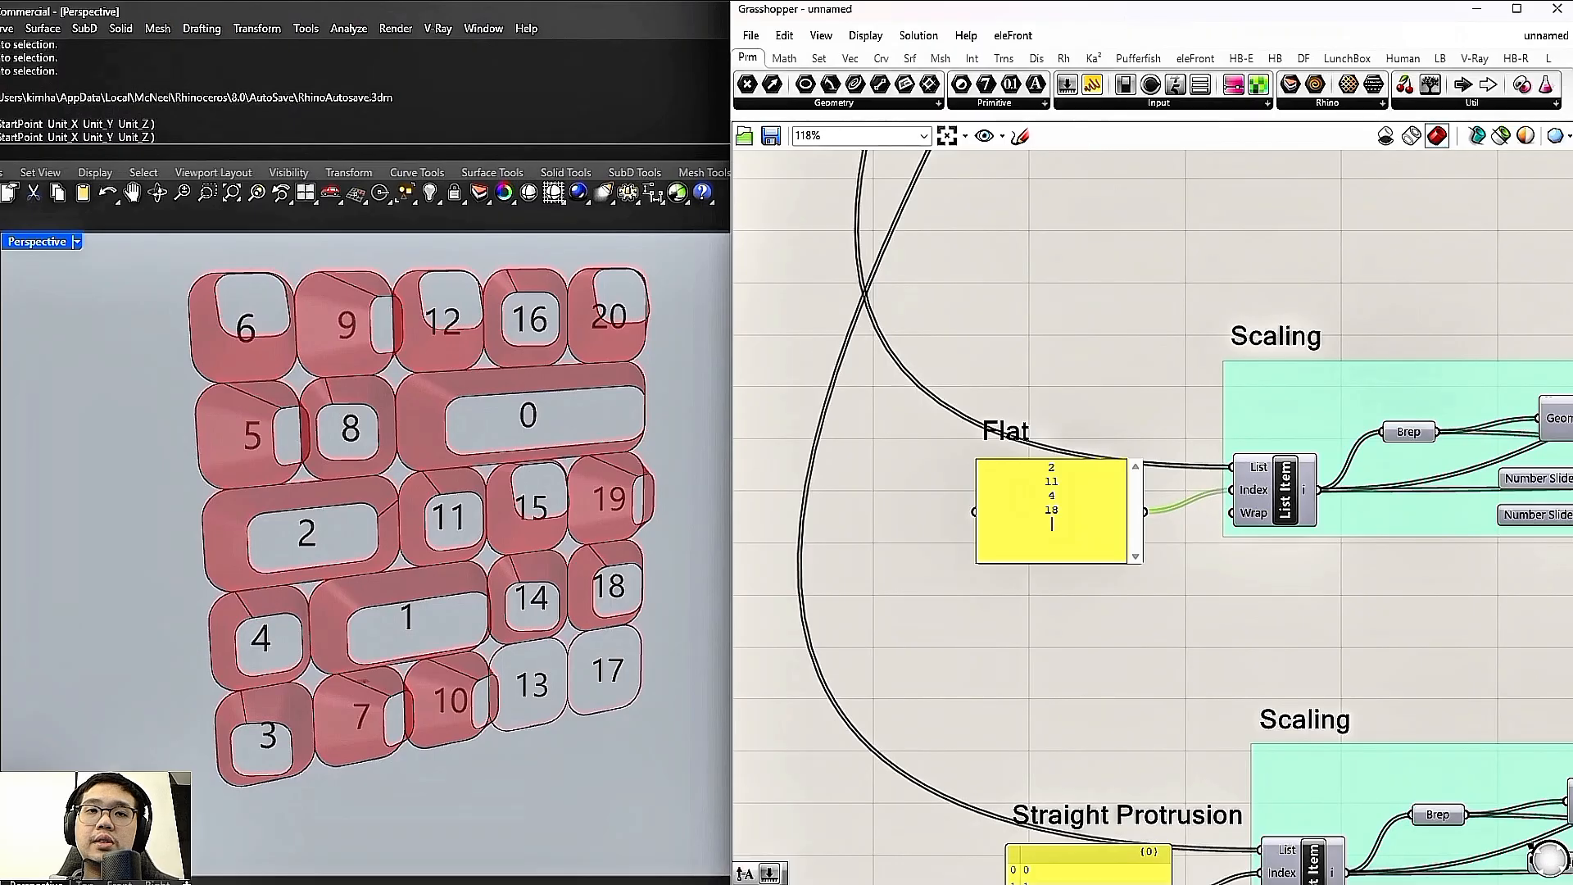
click(1053, 631)
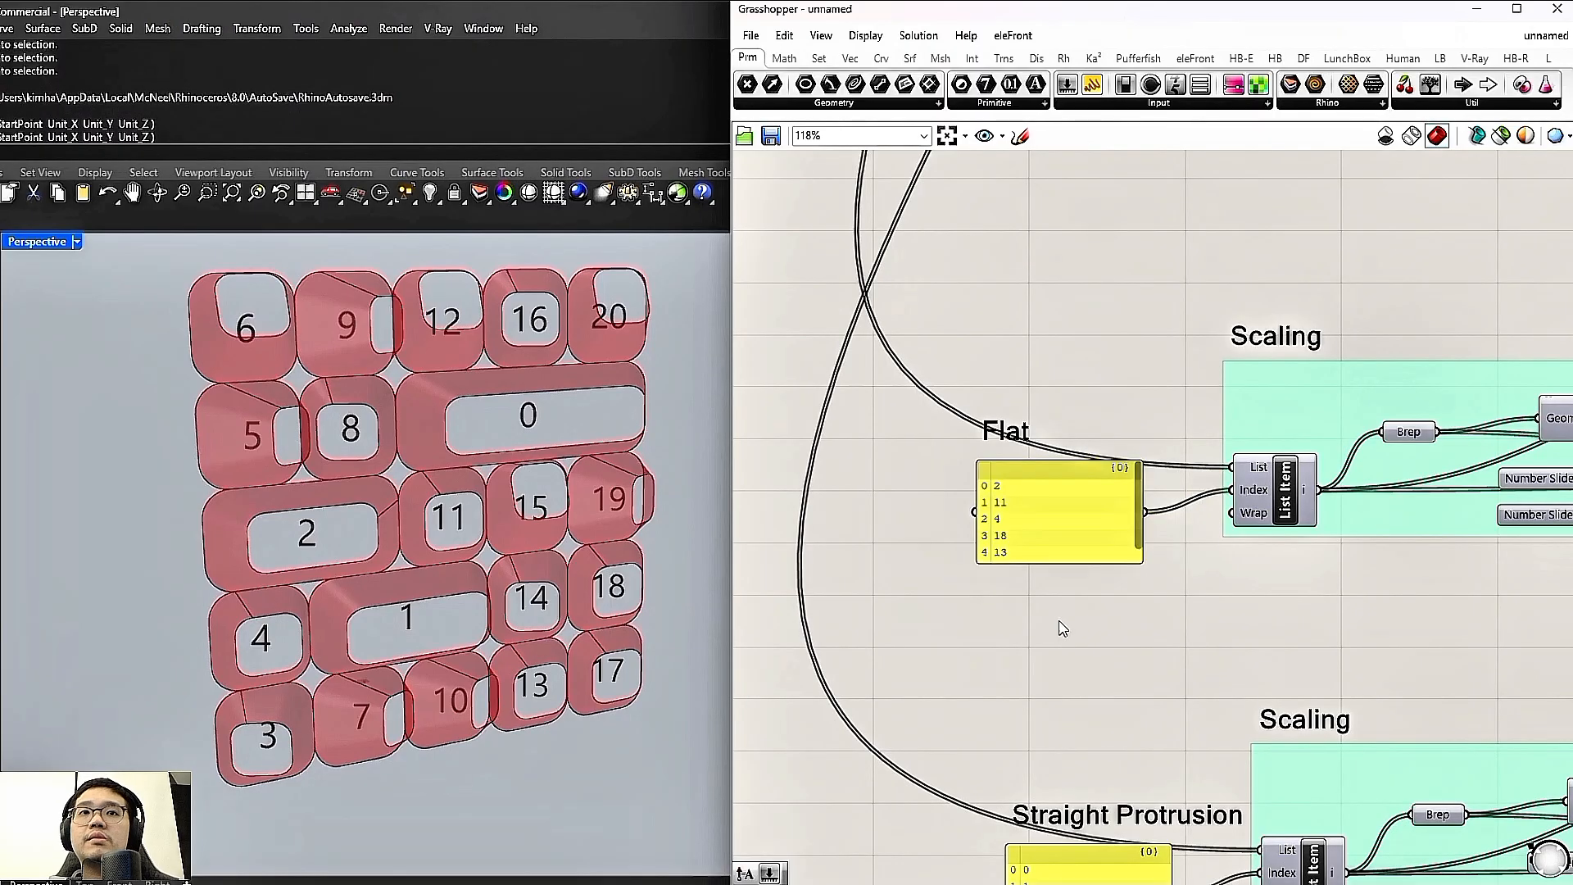
right_drag(575, 641, 590, 600)
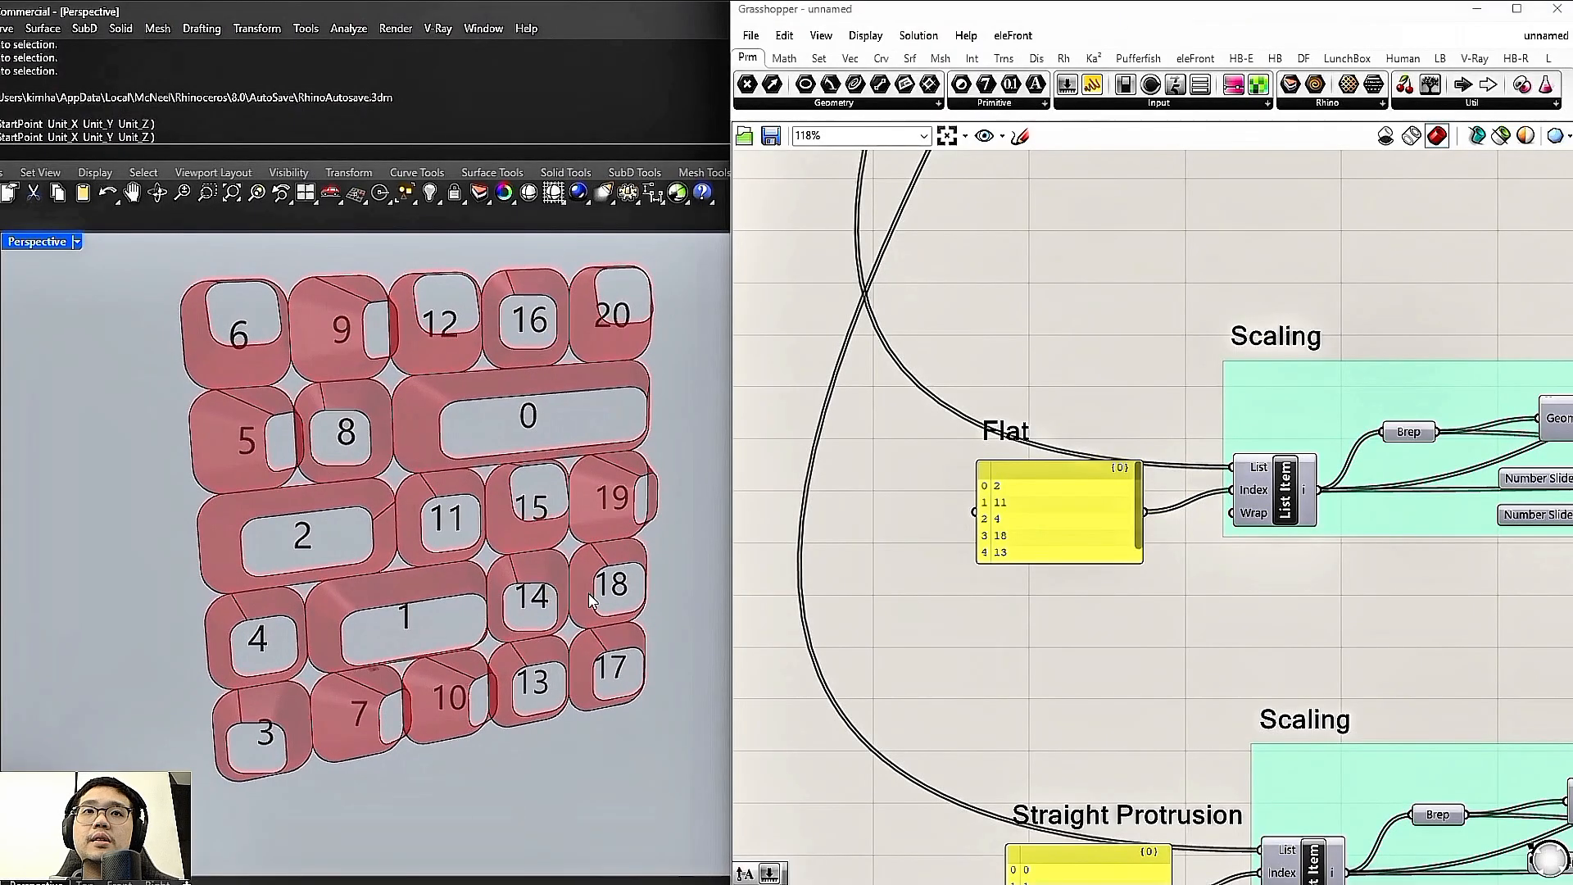
Save the definition as "AirBnB Rev4" in the project folder, basing the name on the existing AirBnB Rev3 file
click(750, 34)
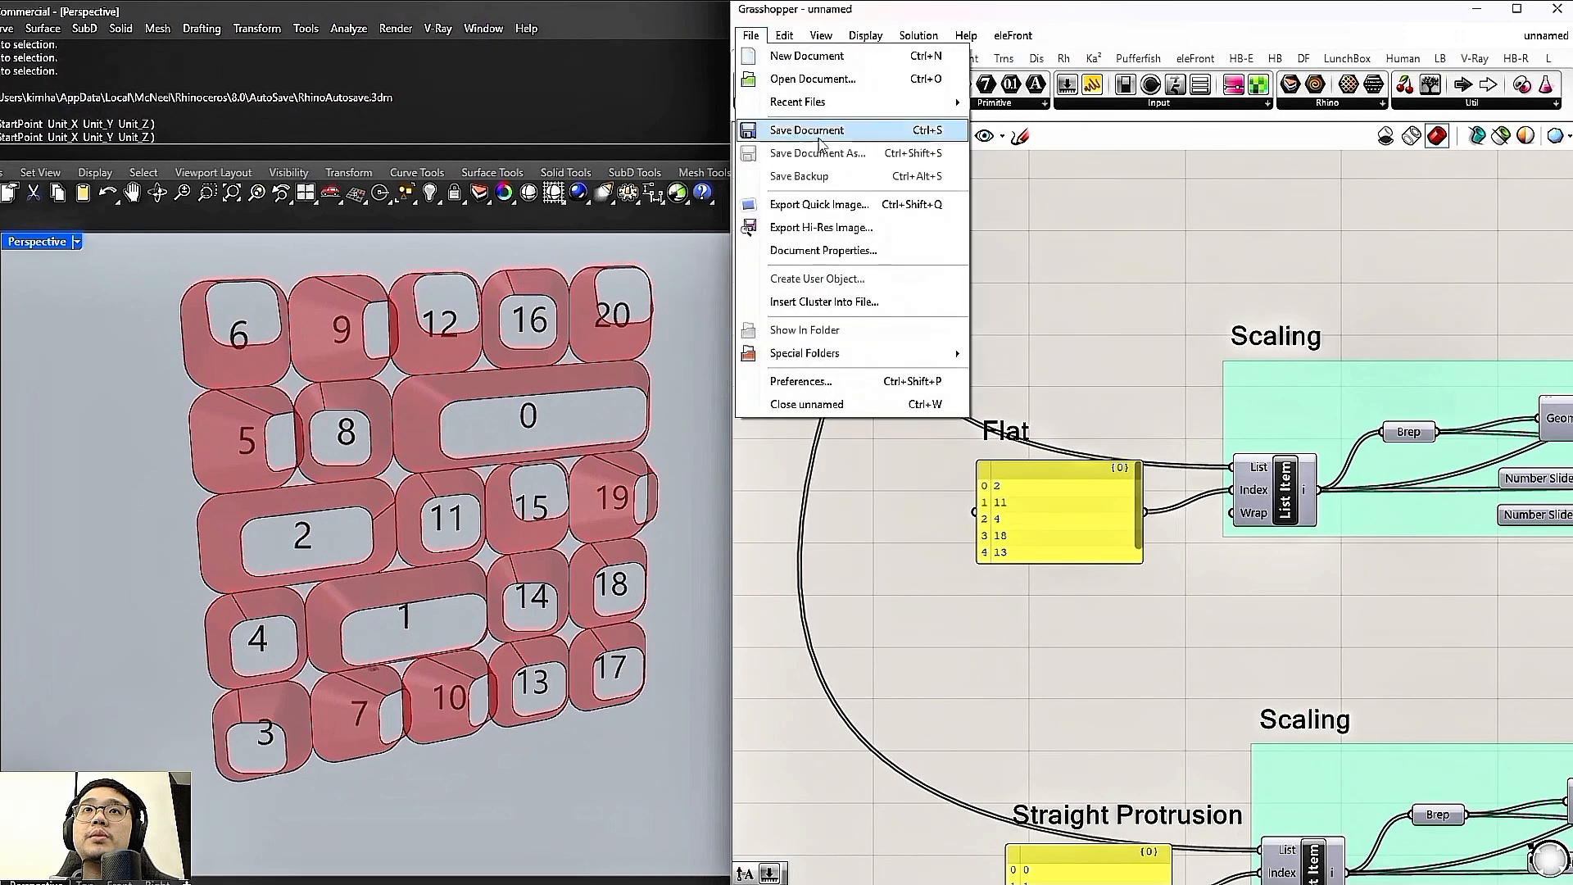
click(830, 131)
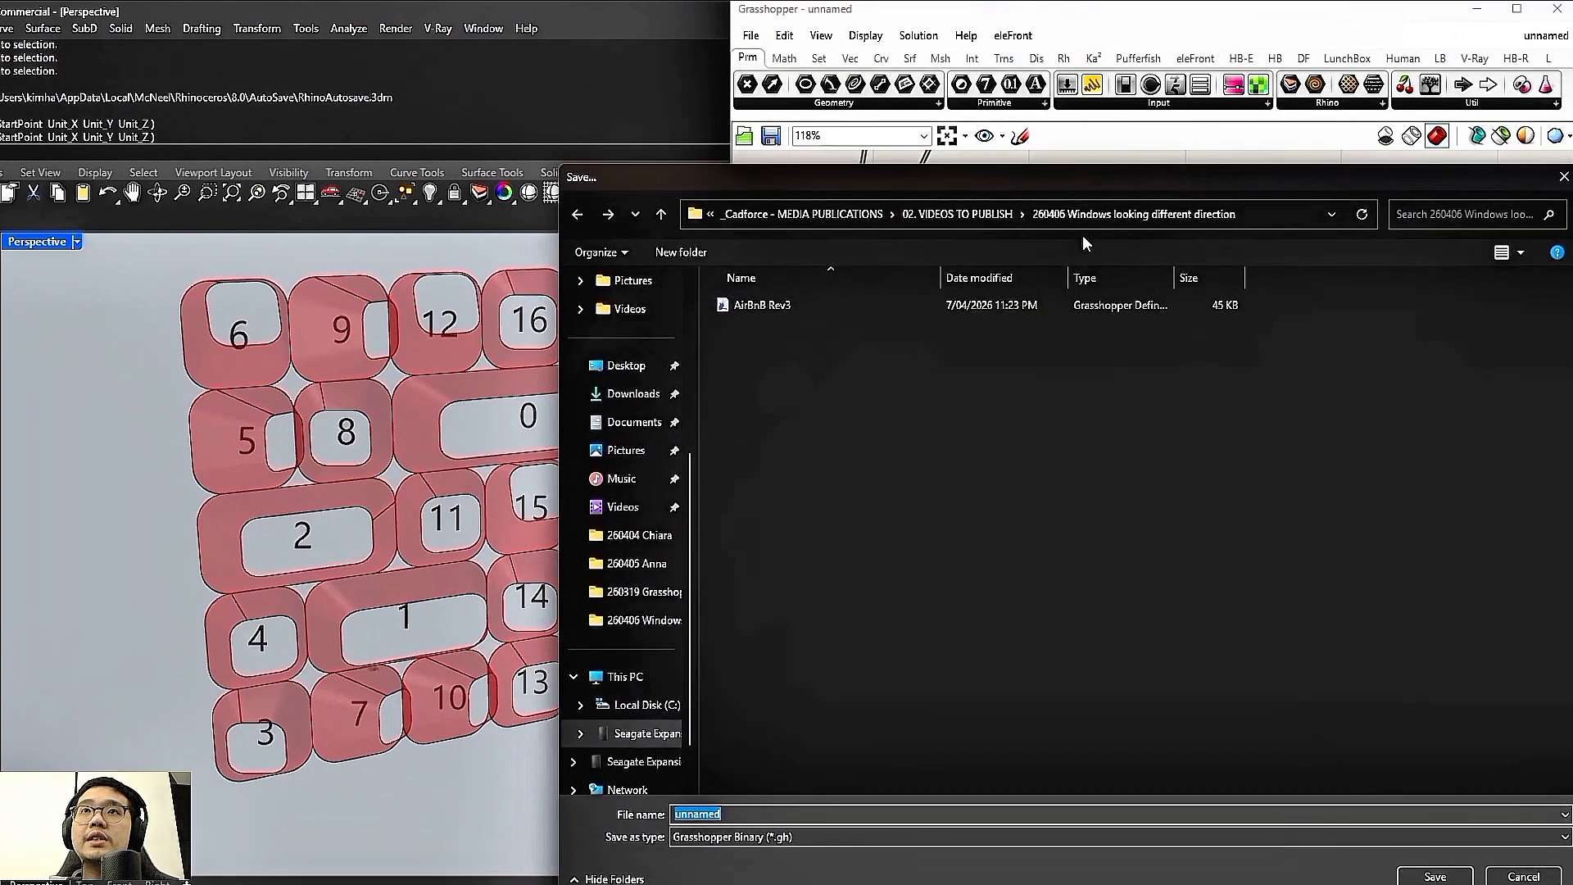
click(768, 304)
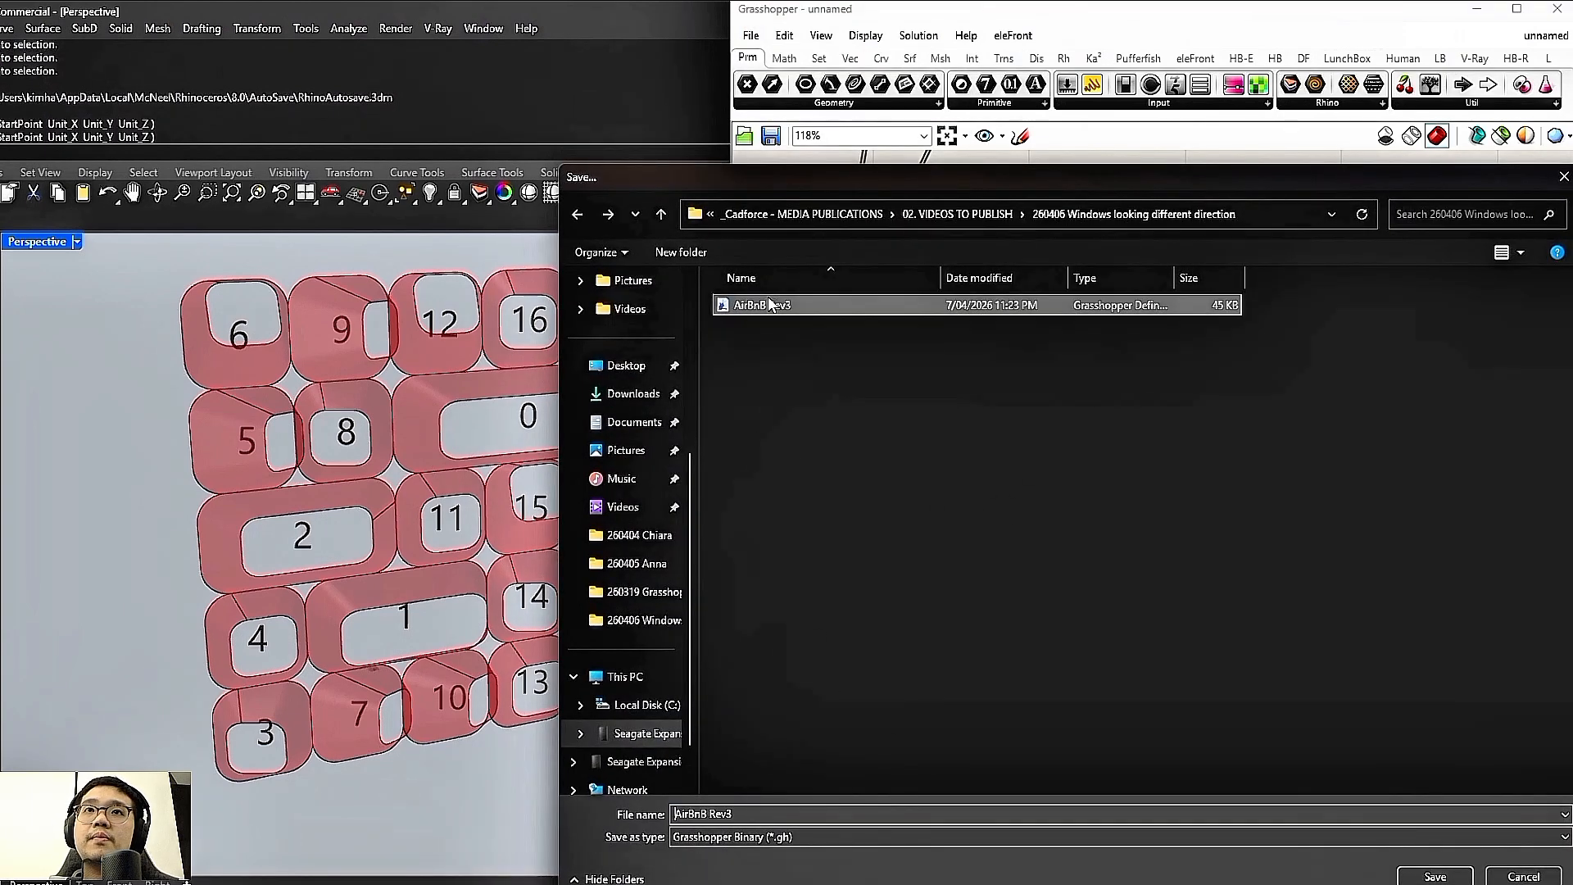
click(747, 813)
key(BackSpace)
text(4)
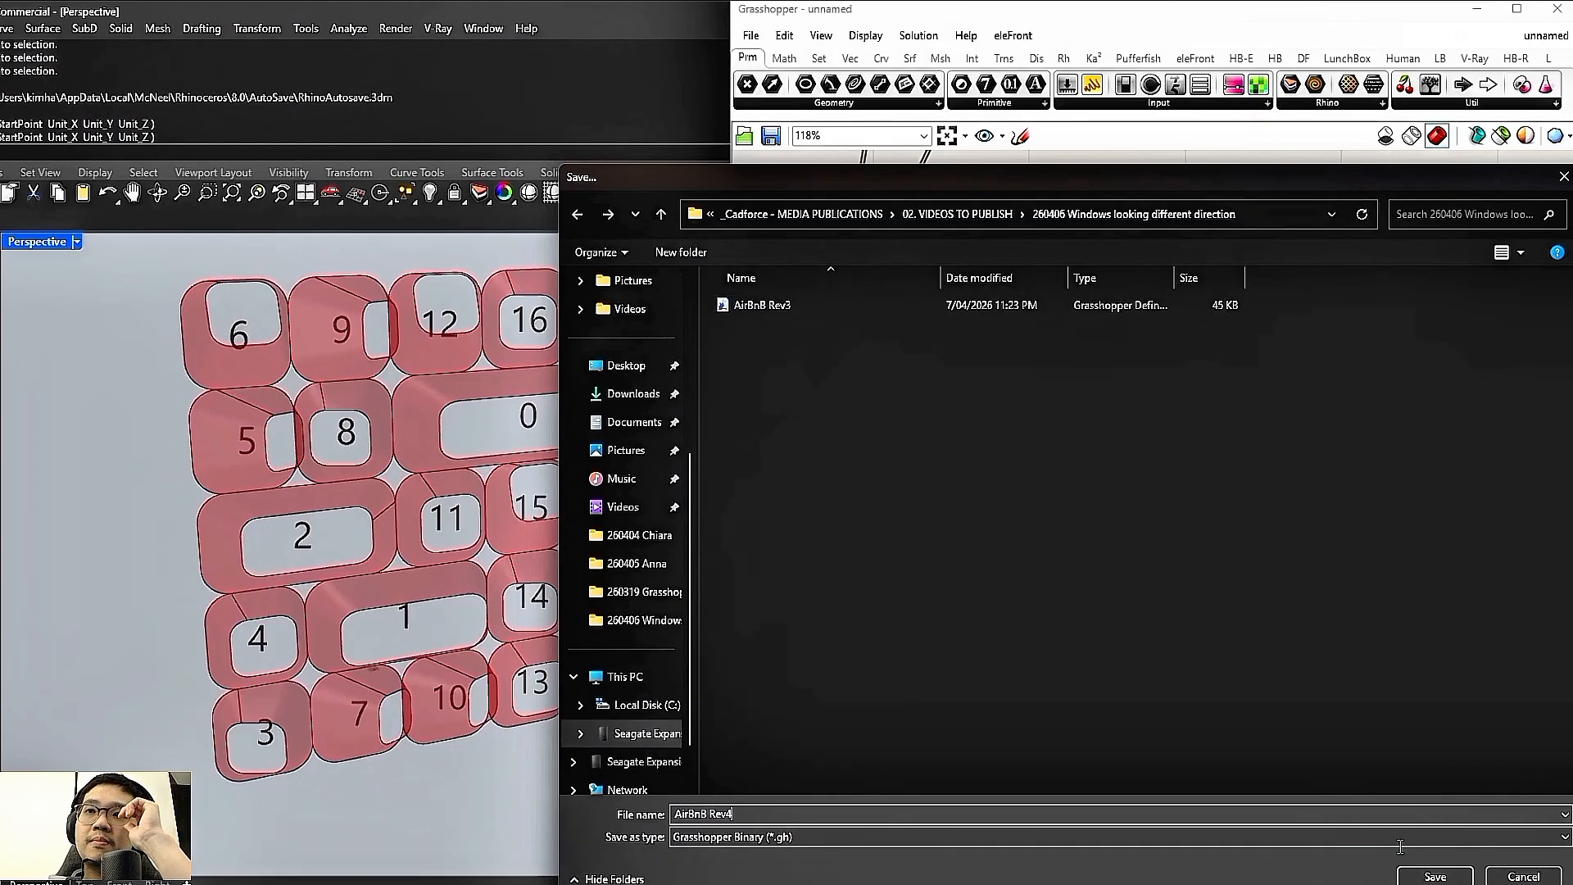
key(Return)
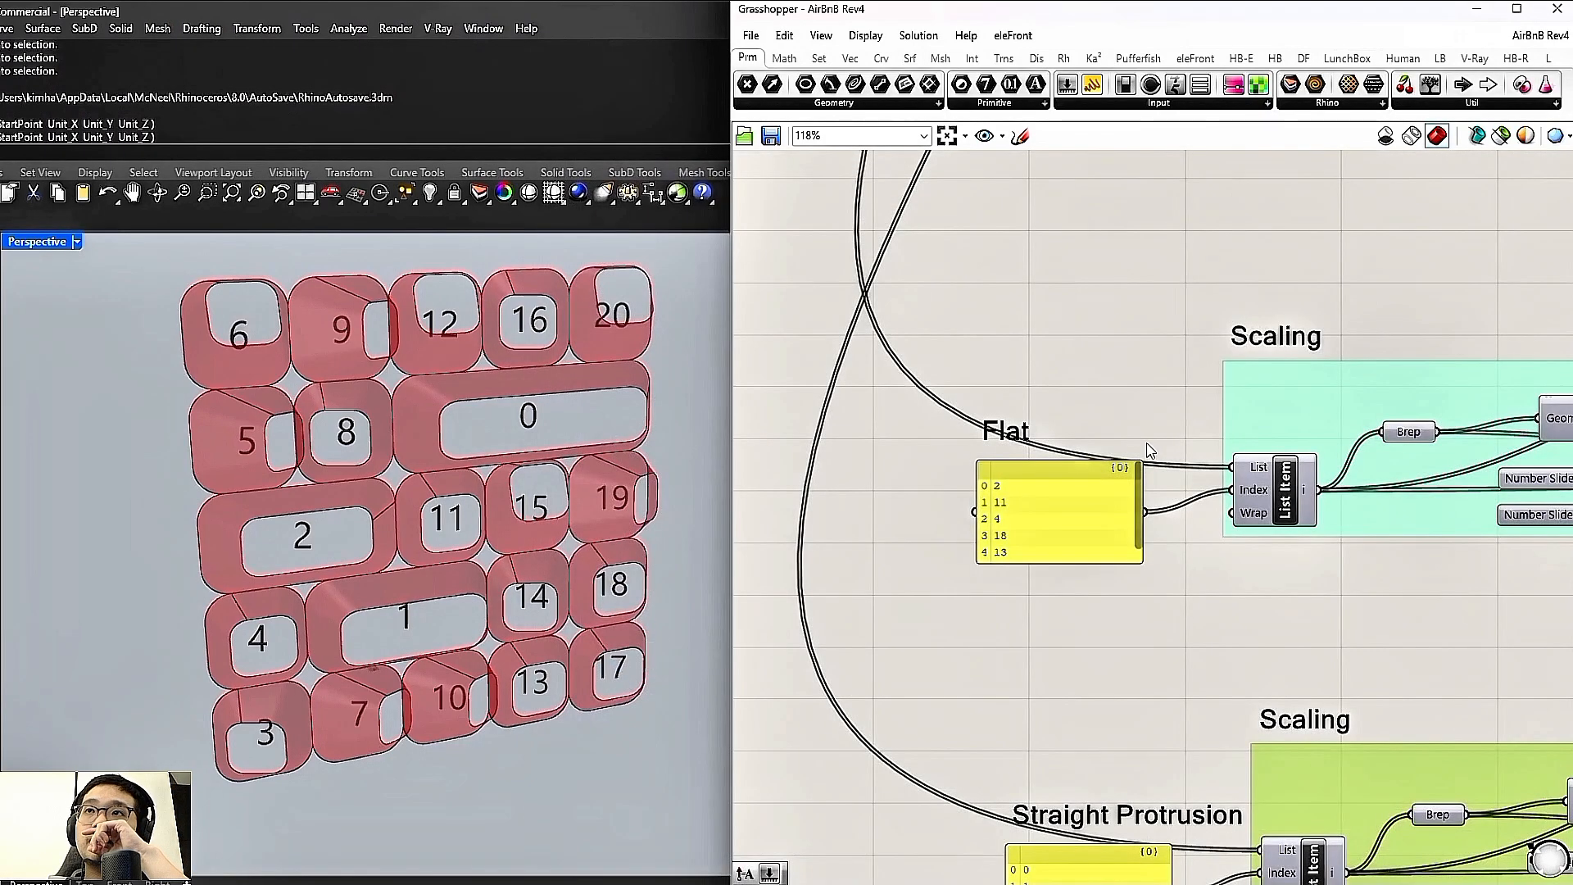
Add a Merge component beyond the Loft components at the end of the rows
scroll(1151, 451, down, 6)
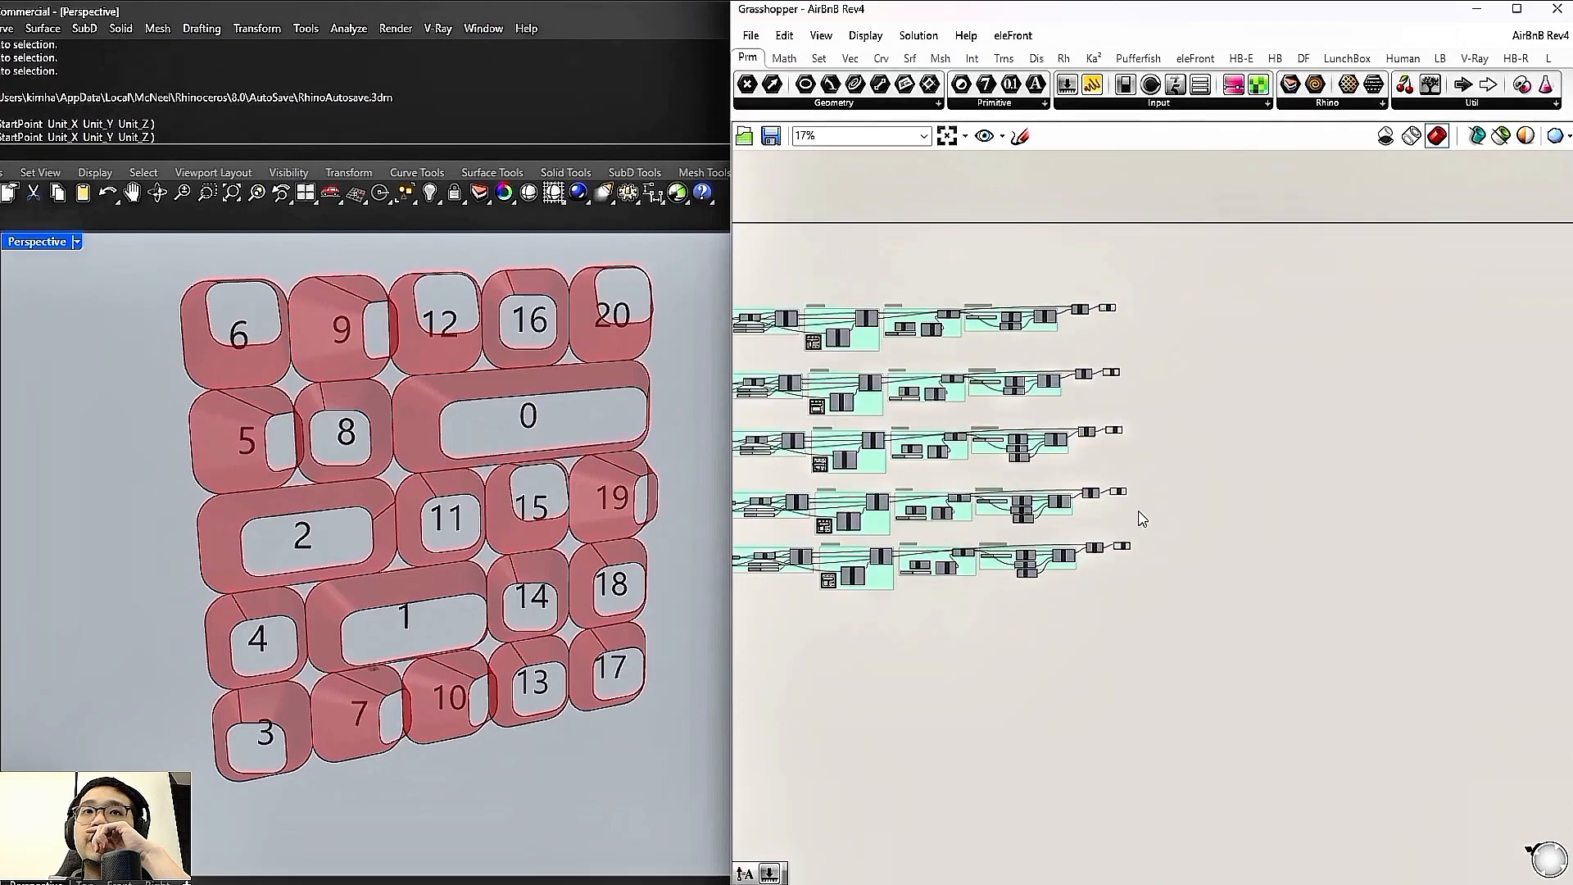
right_drag(483, 522, 510, 543)
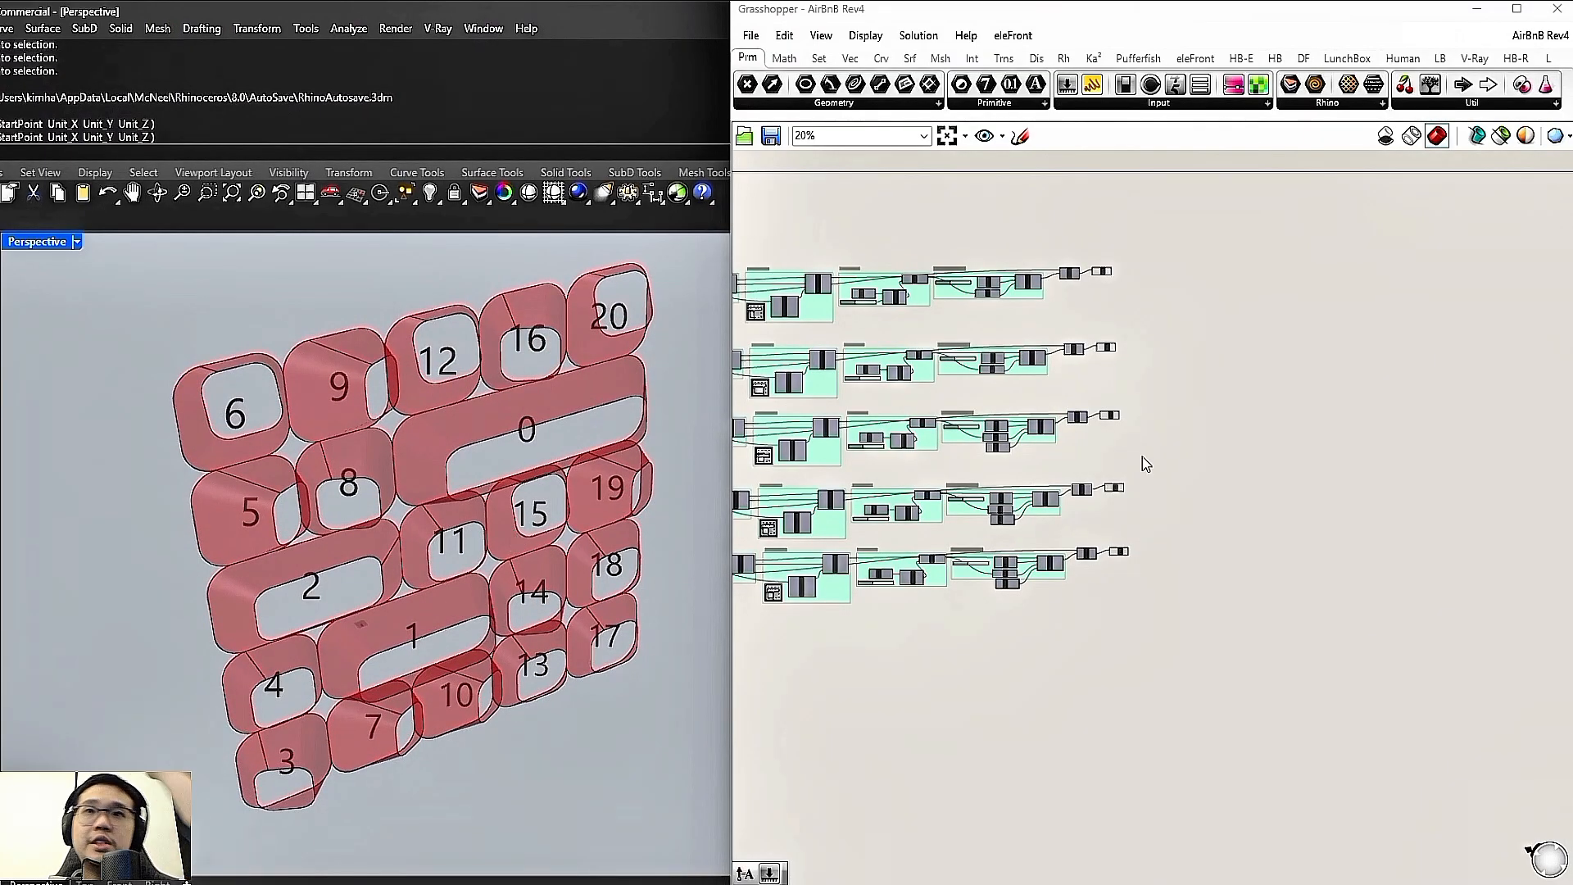
scroll(1145, 463, up, 3)
double_click(1162, 401)
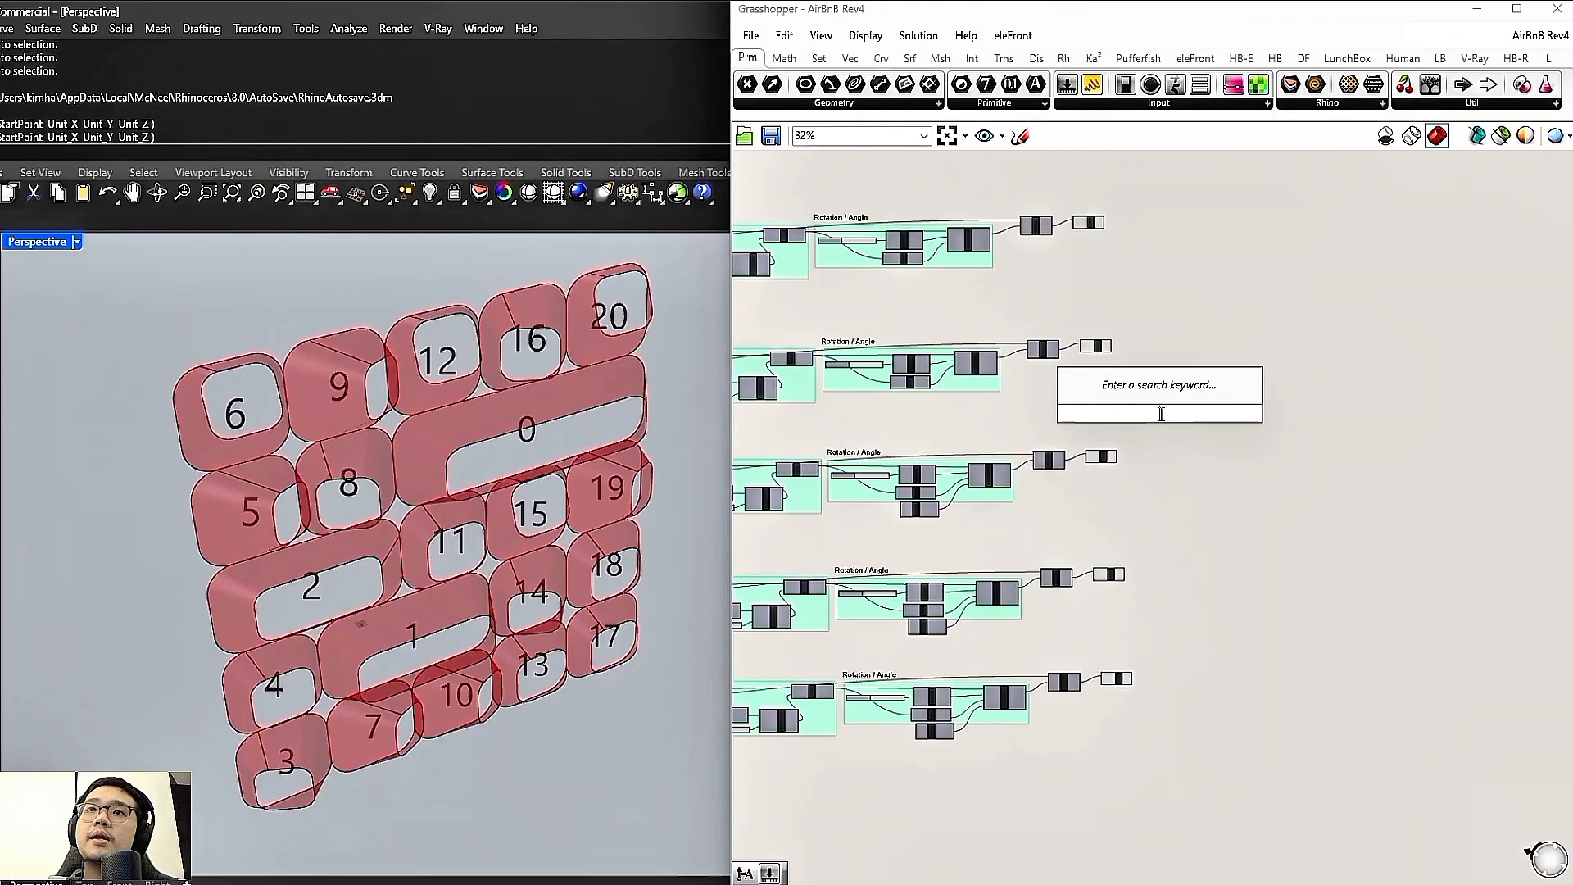
text(mer)
click(1145, 360)
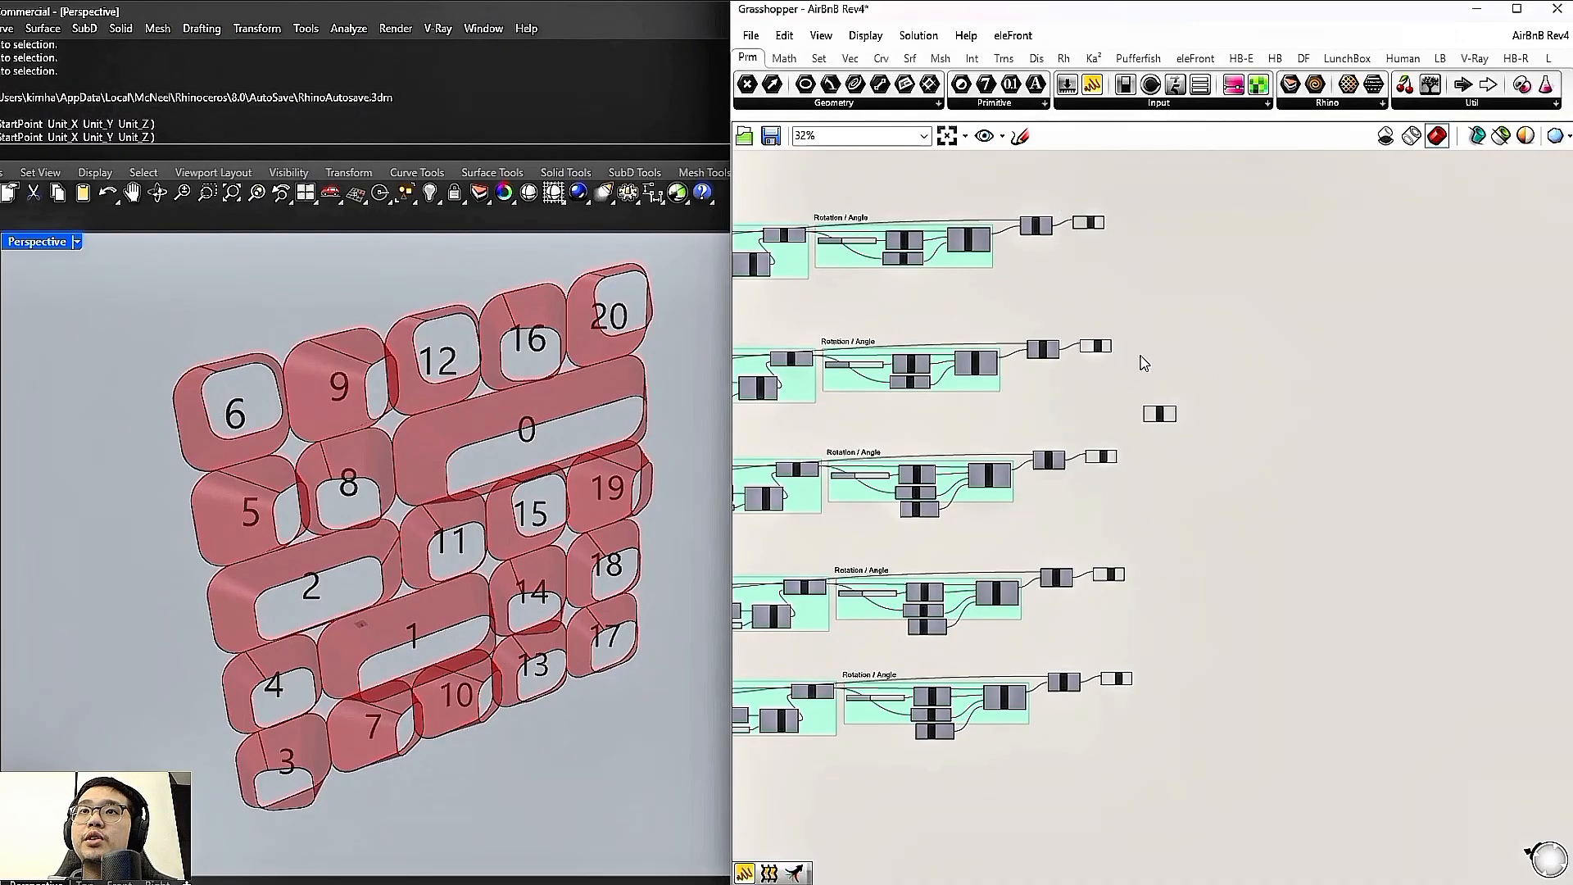
Connect the Loft outputs of all five rows to separate inputs of the new Merge component
scroll(1126, 385, up, 4)
drag(1102, 213, 1127, 400)
drag(1200, 639, 1245, 644)
scroll(1246, 644, down, 4)
scroll(1218, 648, up, 5)
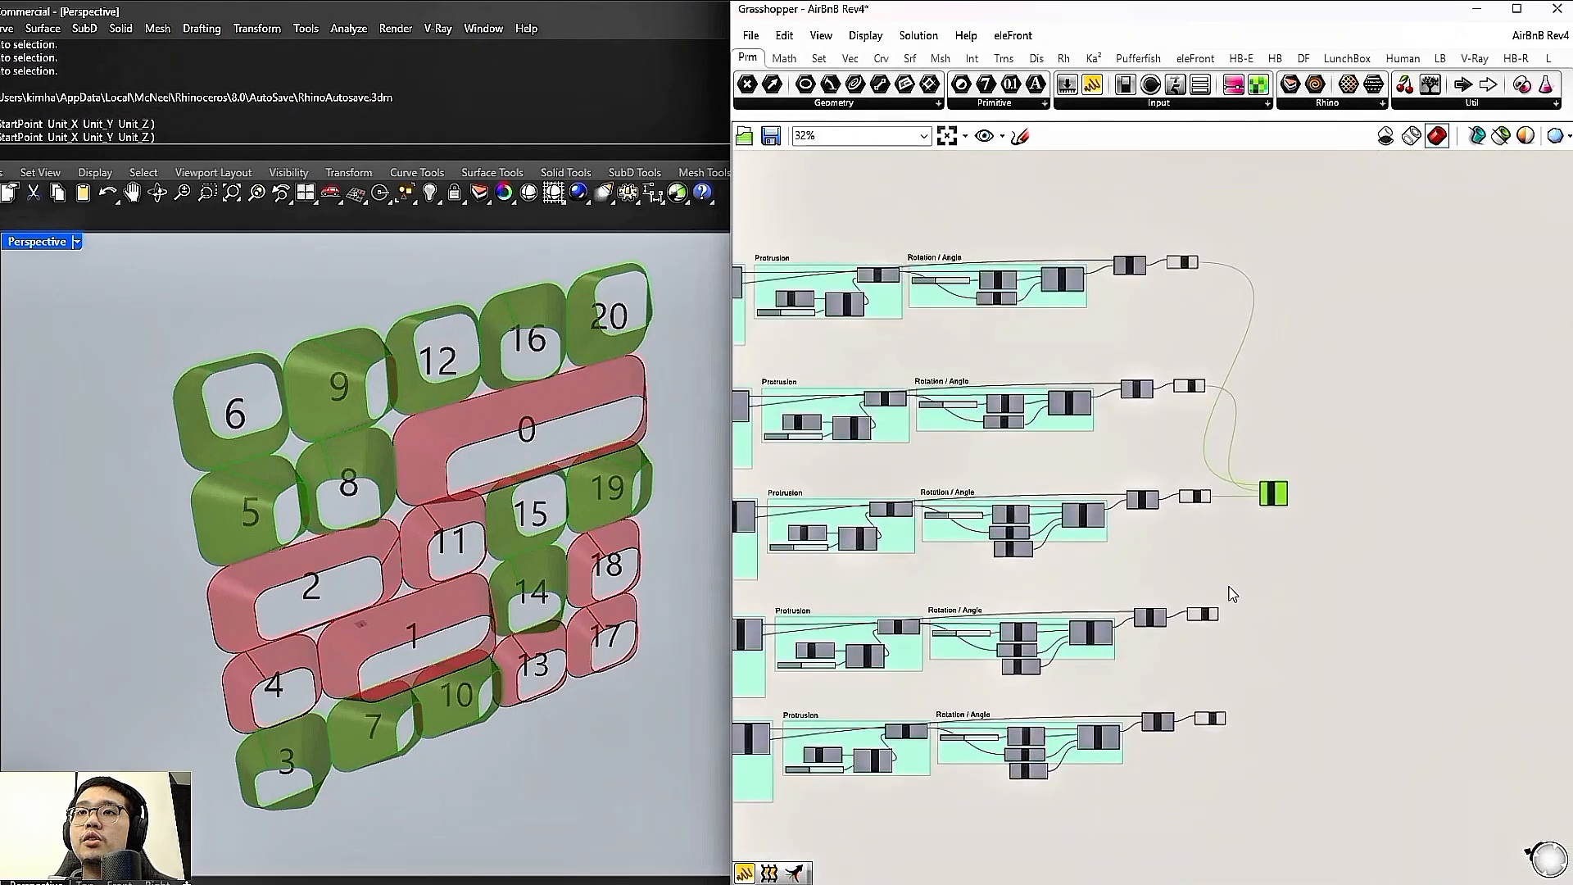
drag(1315, 358, 1322, 339)
scroll(1322, 339, down, 2)
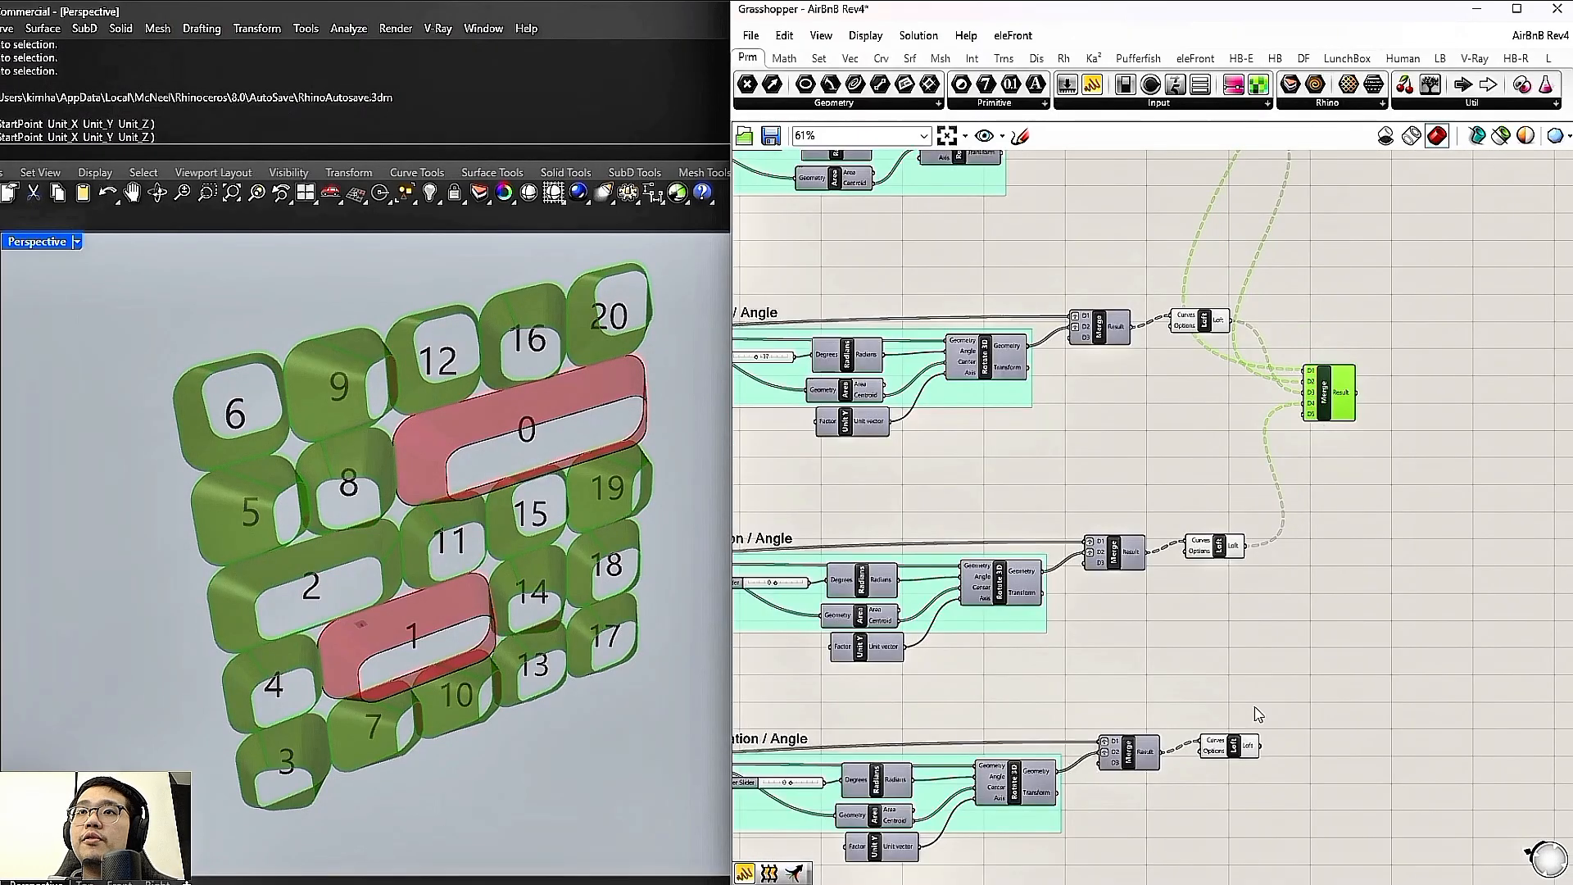
scroll(1250, 741, up, 4)
drag(1322, 282, 1362, 204)
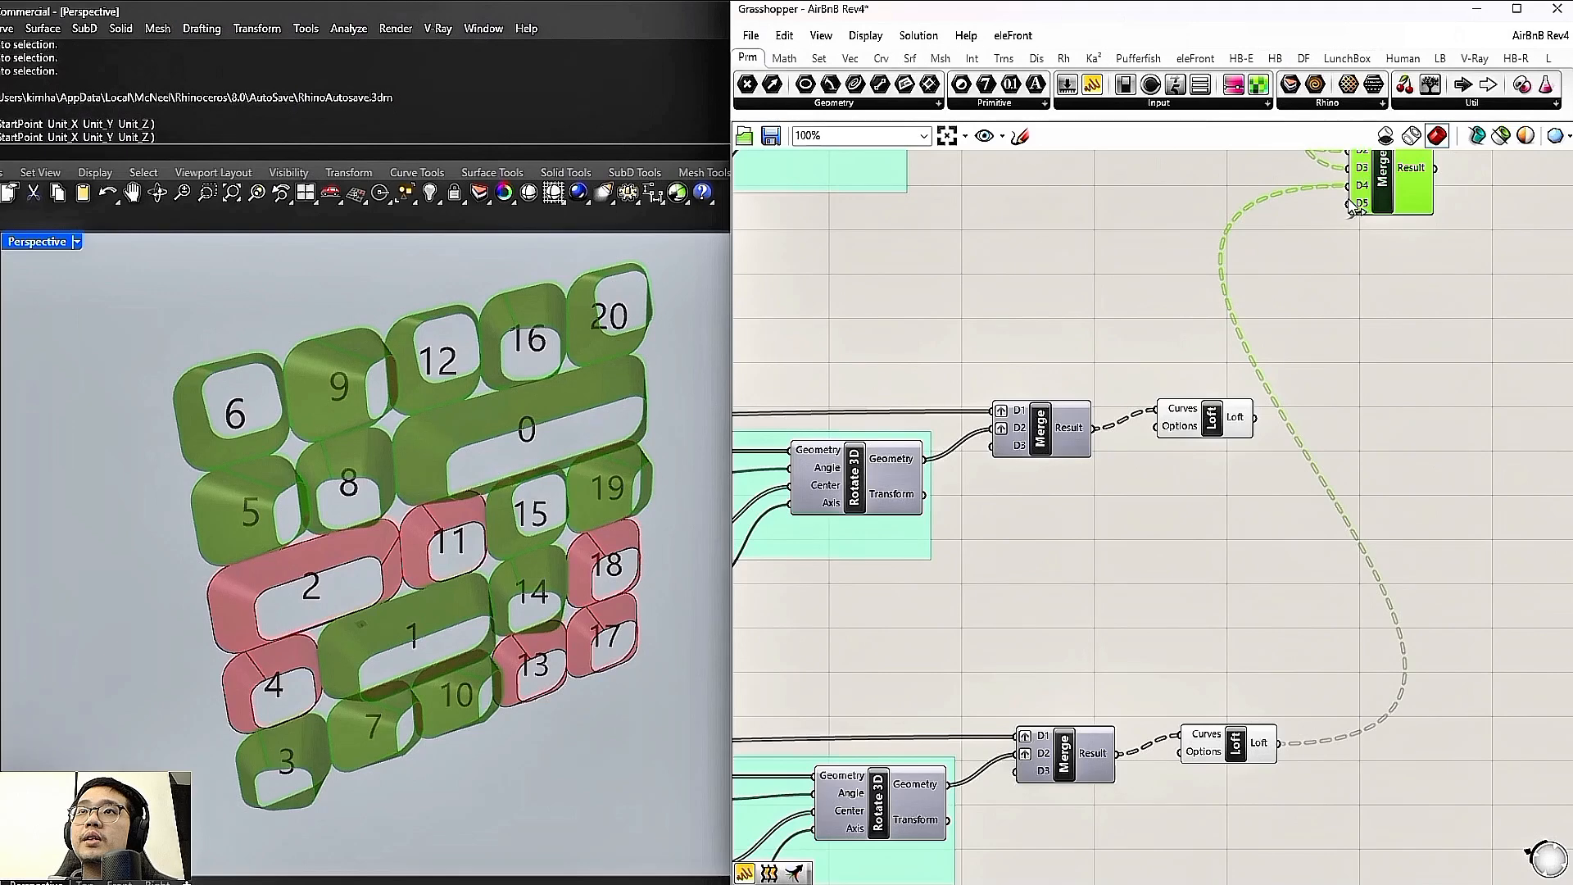
drag(1270, 425, 1267, 422)
drag(1324, 361, 1278, 745)
Add a Custom Preview component and connect the merged lofts to its Geometry input
scroll(1286, 446, down, 3)
right_drag(1286, 447, 1075, 516)
double_click(1247, 341)
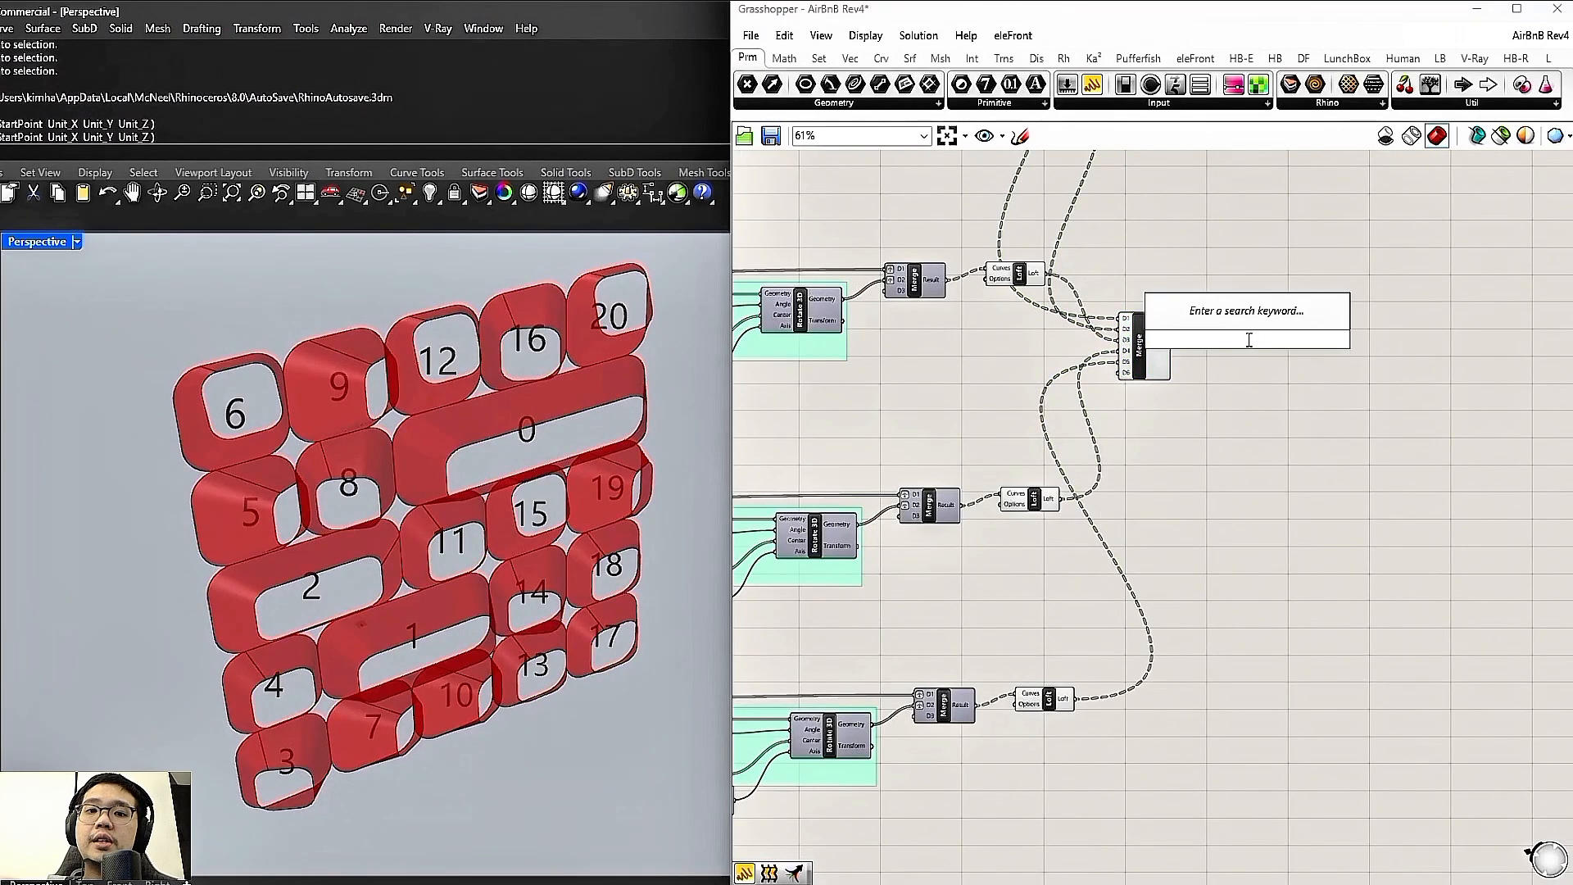
text(custom pre)
click(1267, 272)
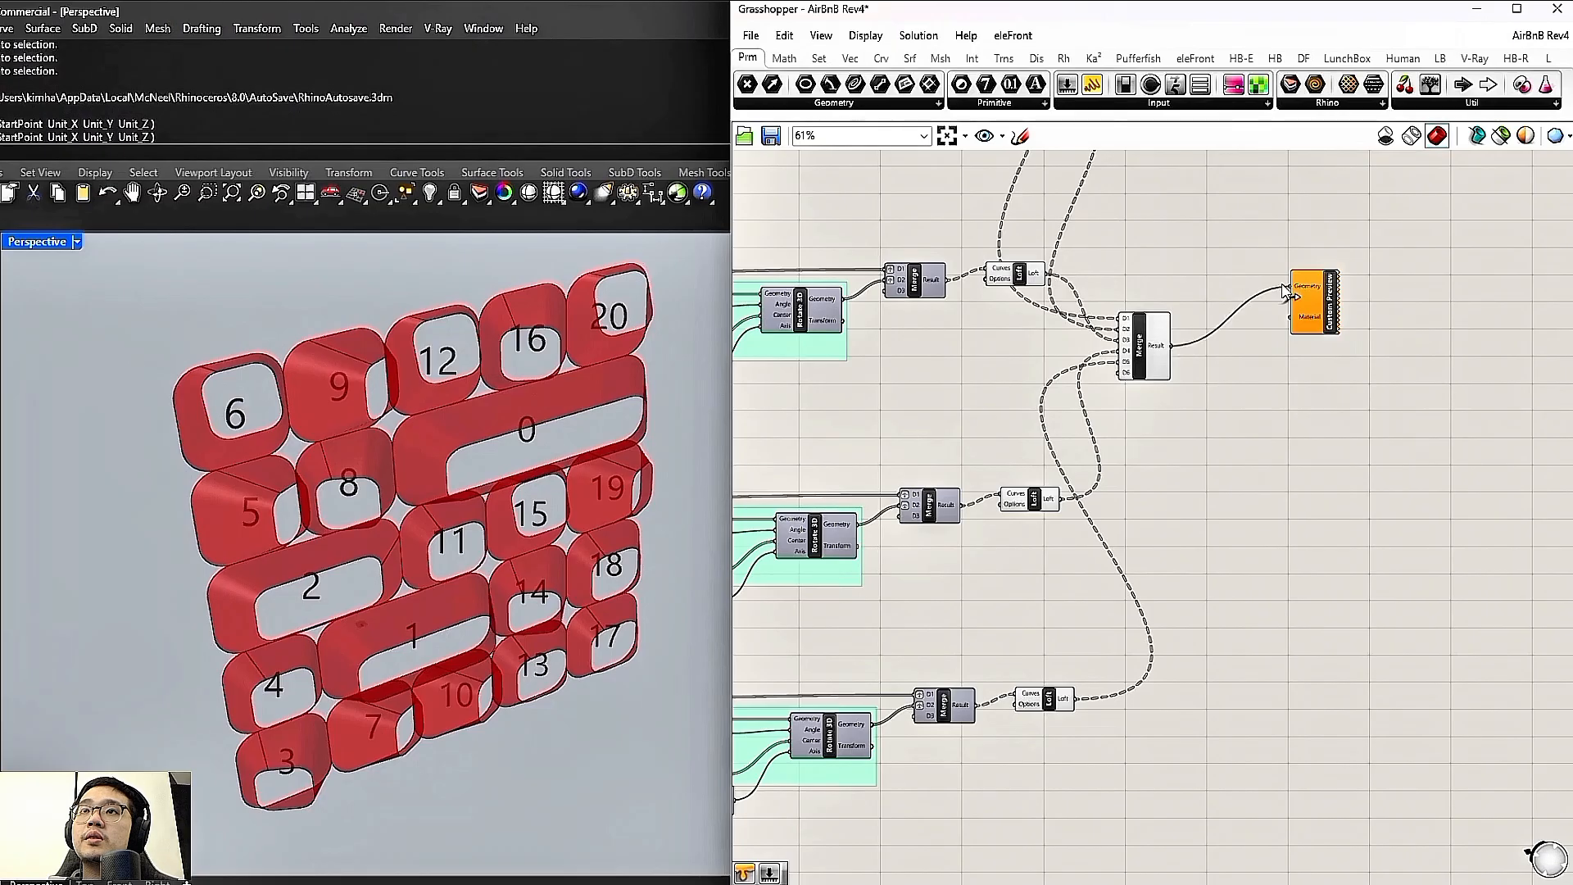
drag(1286, 293, 1291, 287)
Add a Colour Swatch near the Custom Preview component
double_click(1239, 401)
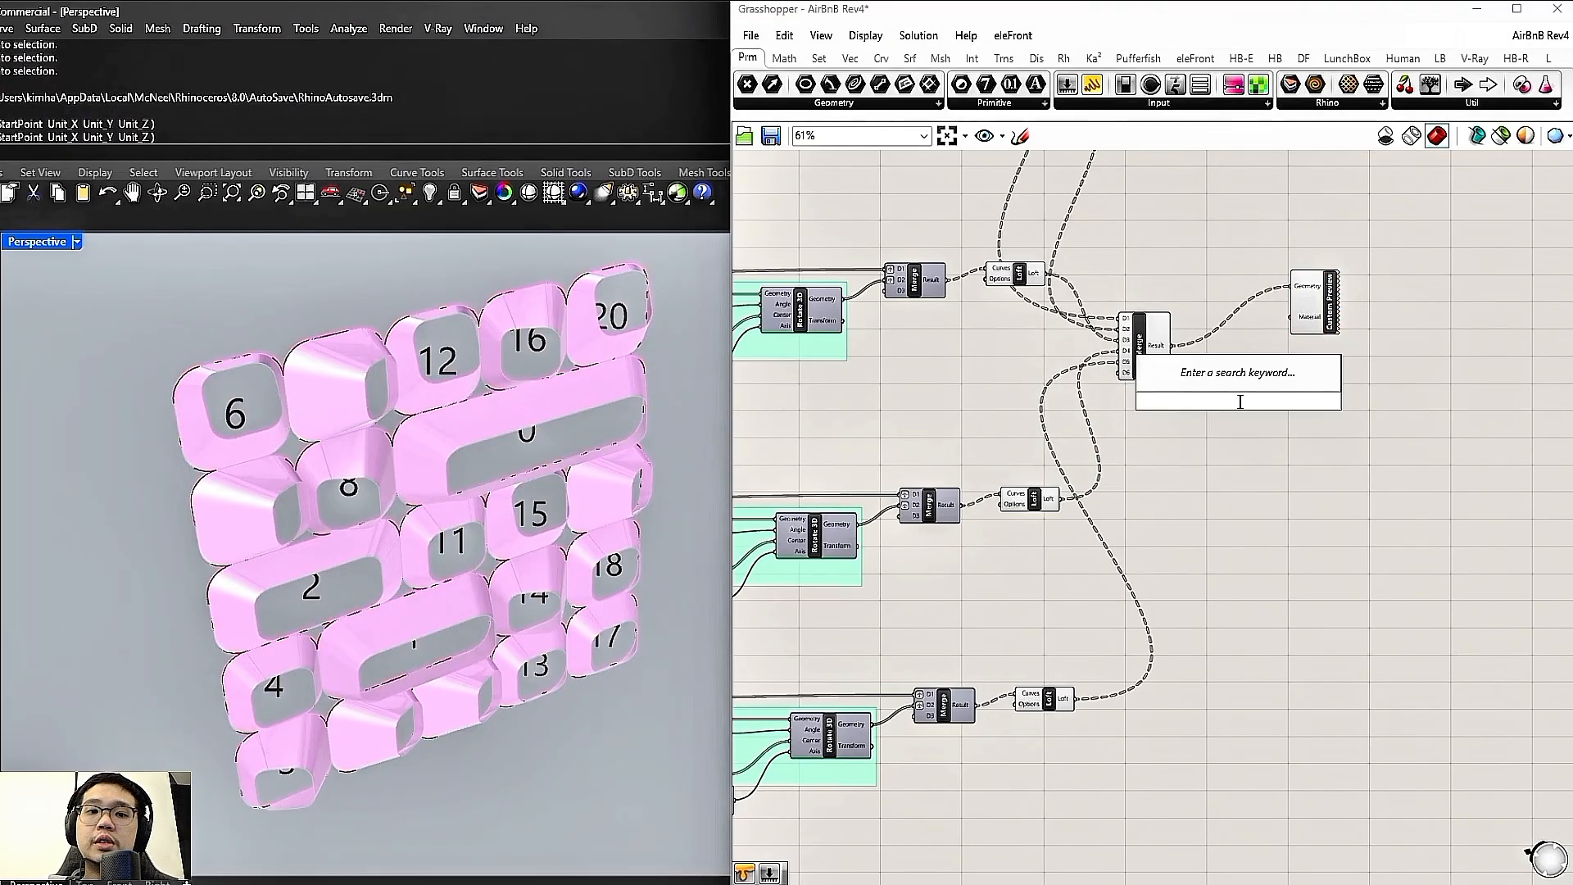
text(color swatch)
key(Return)
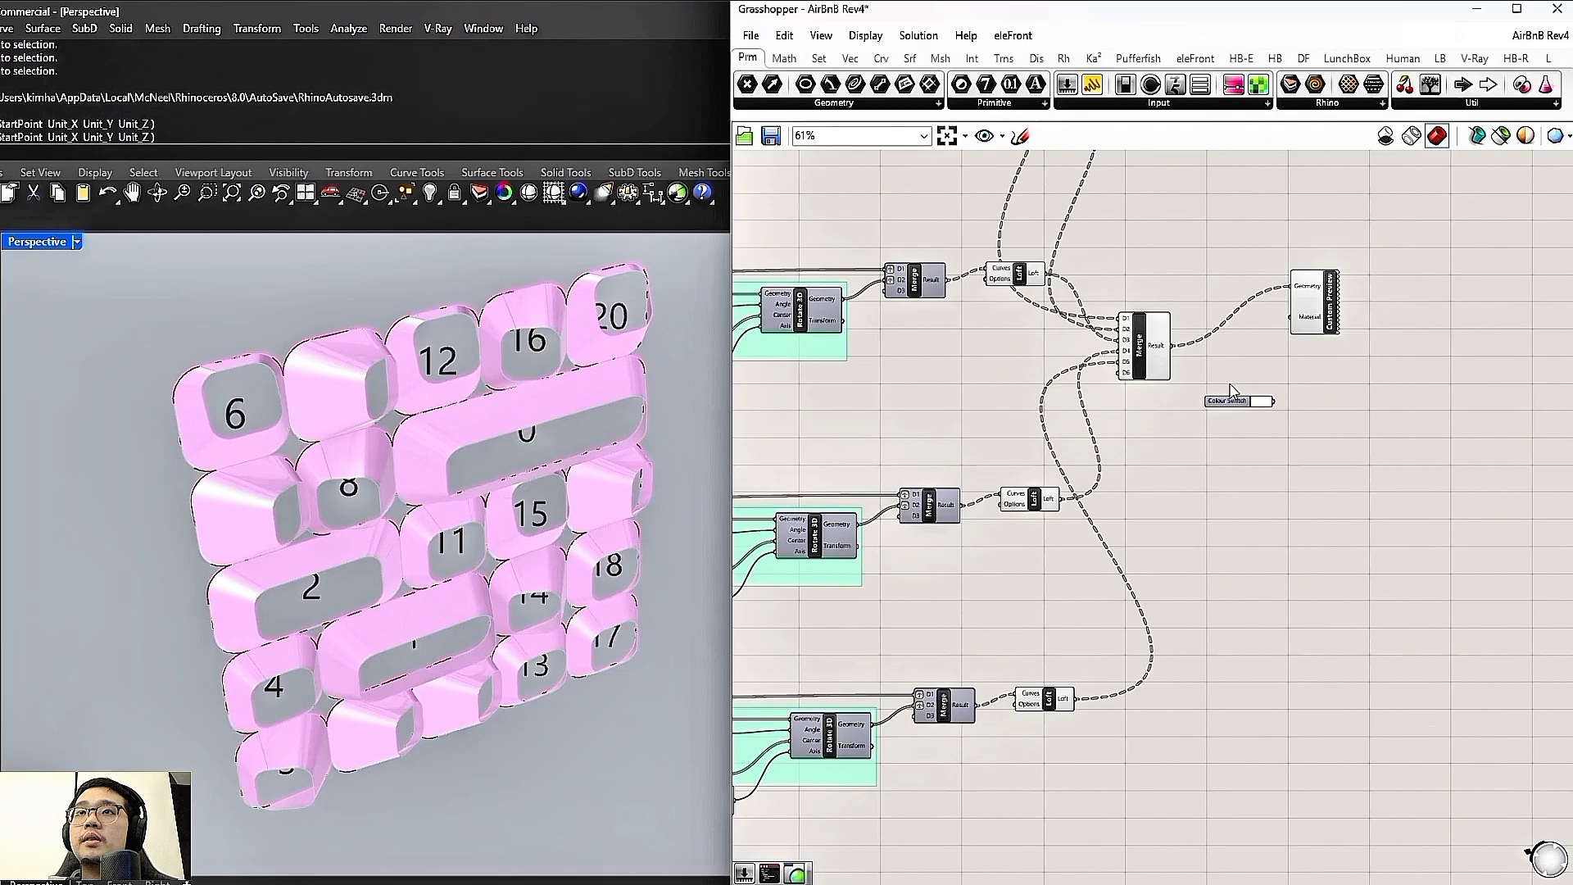
Connect the Colour Swatch to the Custom Preview's Material input and turn off the preview of the Loft and Merge components
click(1337, 321)
scroll(1269, 406, up, 3)
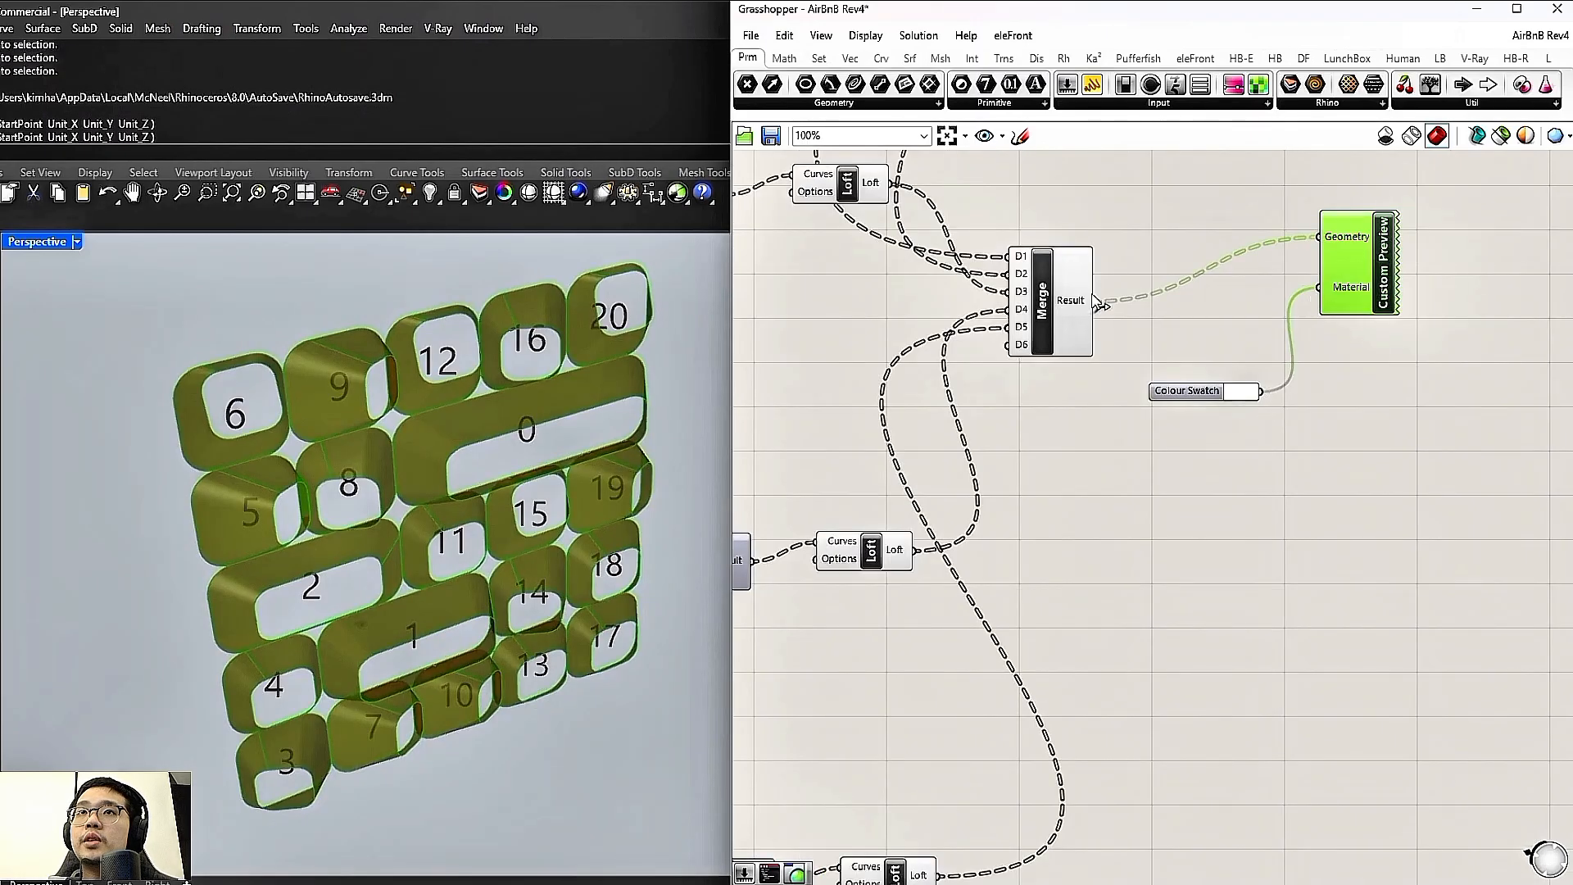
scroll(1090, 381, down, 10)
drag(1087, 603, 985, 273)
right_click(1116, 242)
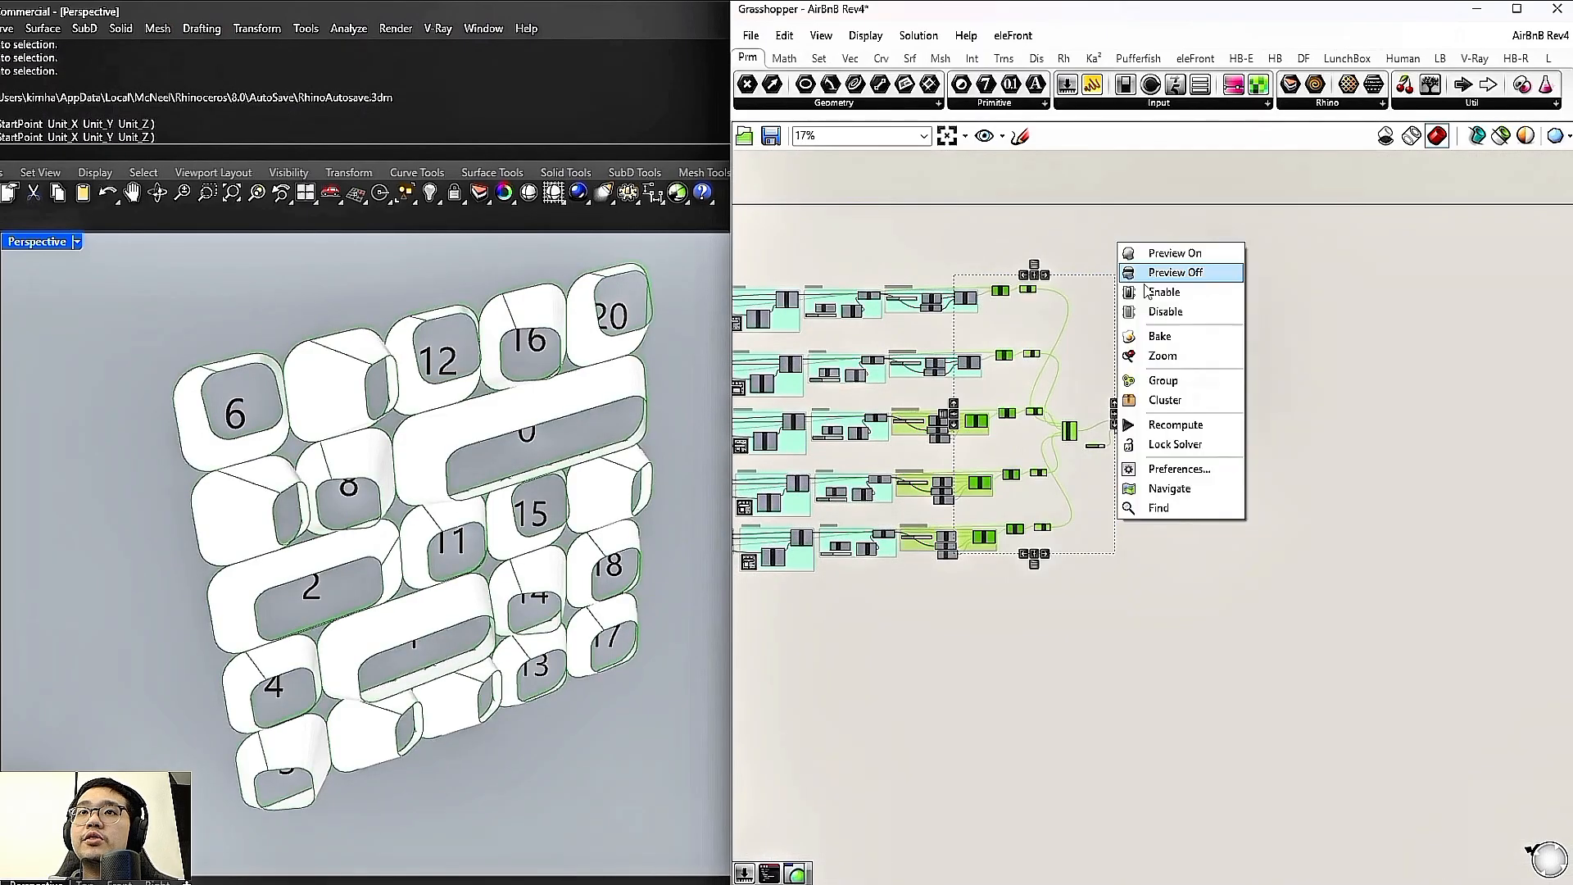
click(1177, 292)
click(1197, 305)
scroll(1097, 463, up, 5)
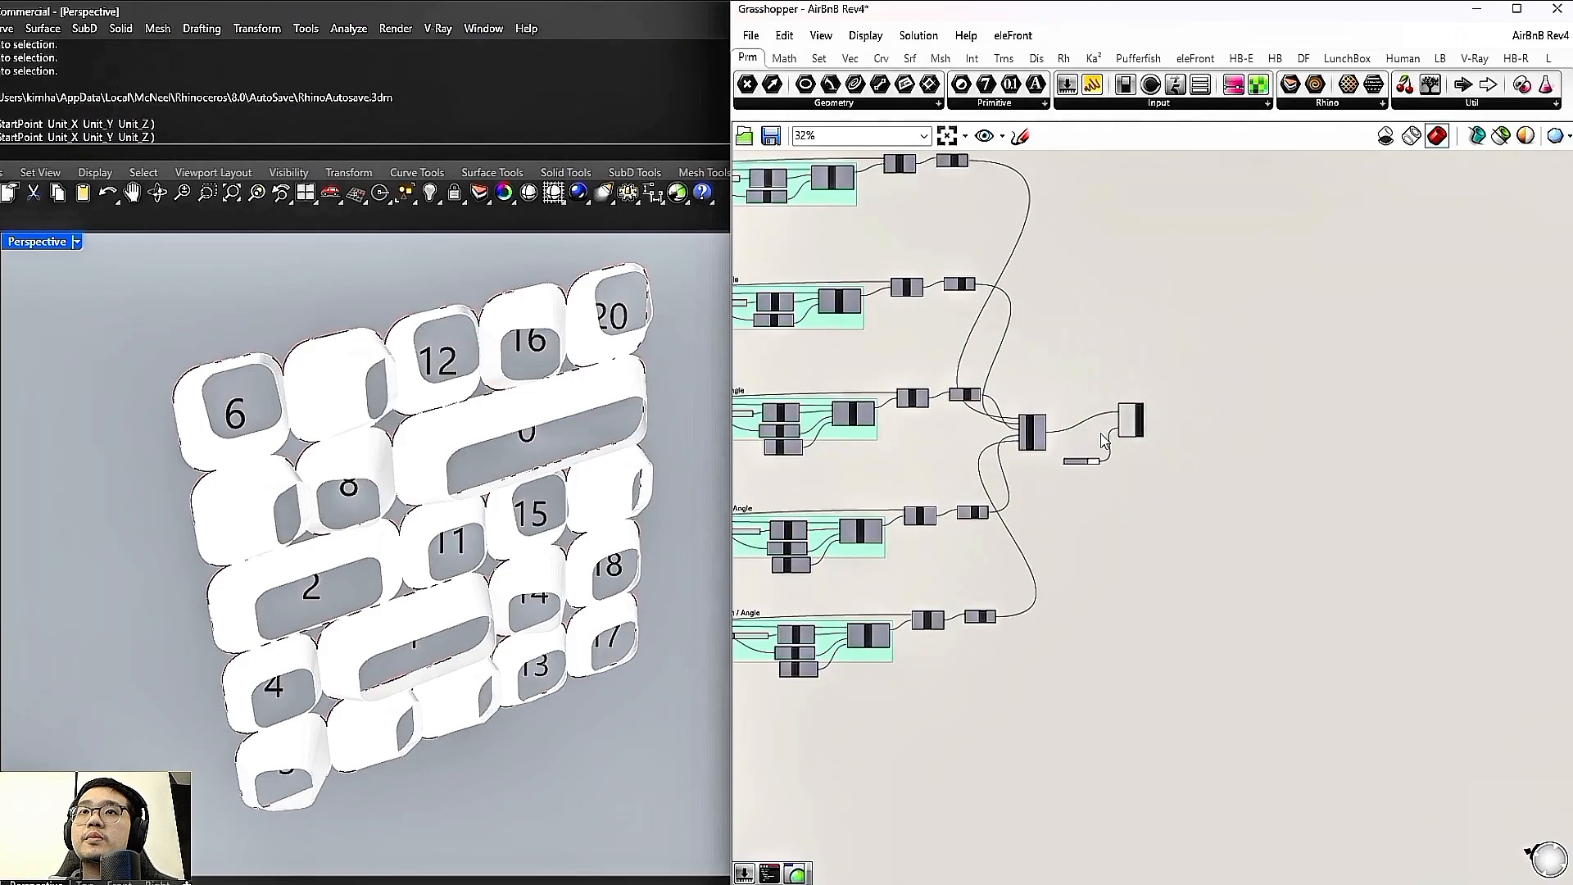
Set the Colour Swatch to a dark blue
scroll(1097, 465, up, 5)
click(1107, 467)
mouse_move(1192, 549)
mouse_down()
mouse_move(1218, 557)
mouse_move(1221, 590)
mouse_up()
drag(1167, 652, 1222, 665)
mouse_move(1215, 596)
mouse_down()
mouse_move(1216, 573)
mouse_move(1216, 588)
mouse_move(1192, 578)
mouse_up()
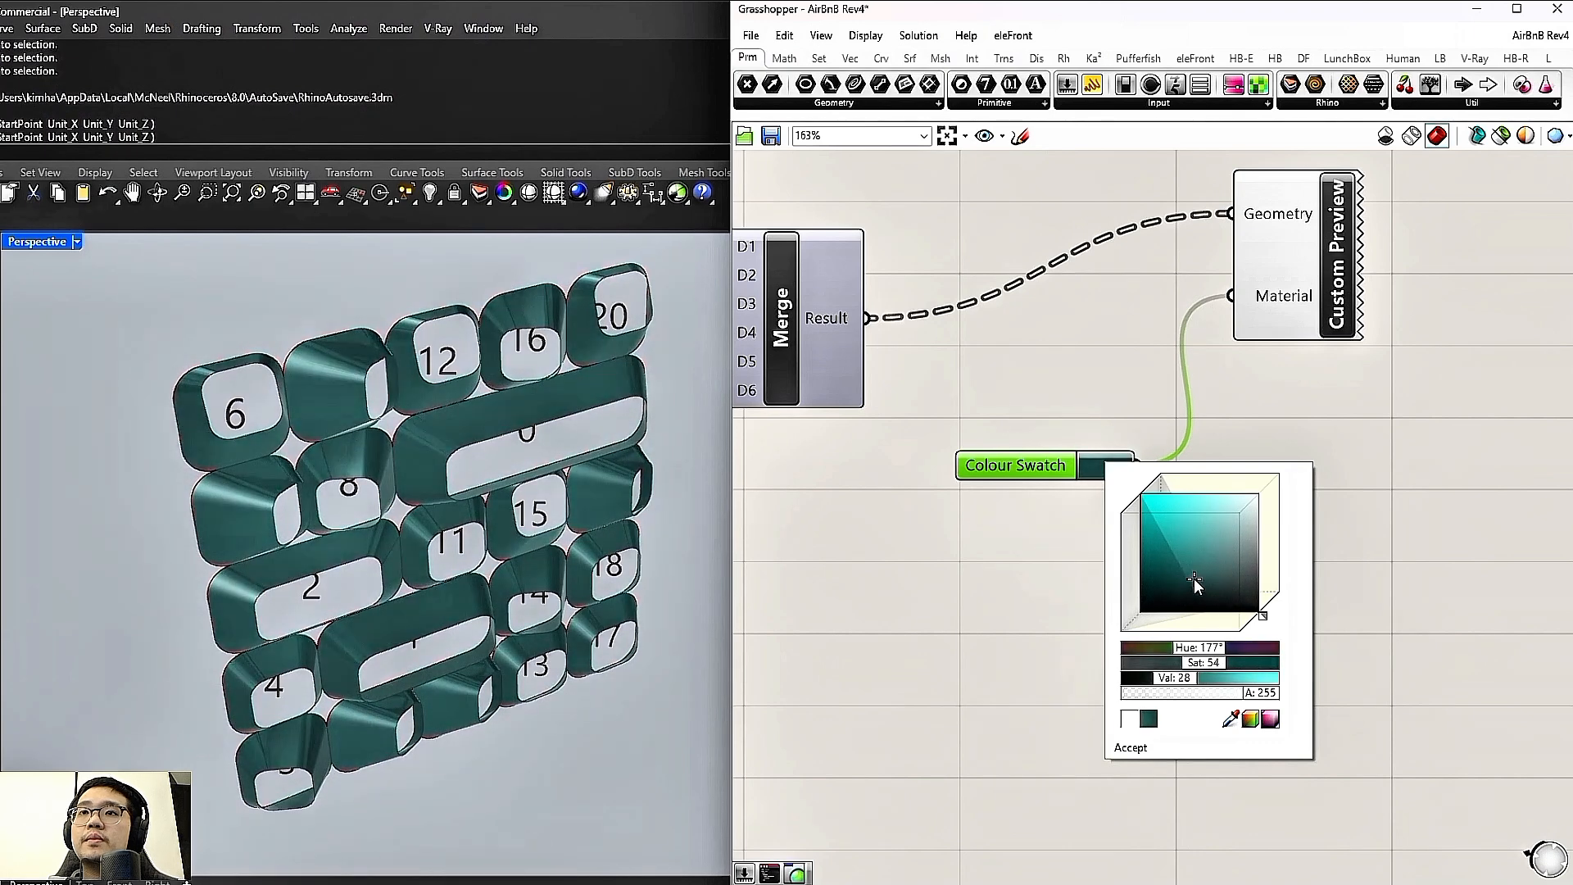
mouse_move(1201, 661)
mouse_down()
mouse_move(1218, 668)
mouse_move(1201, 649)
mouse_up()
click(1319, 572)
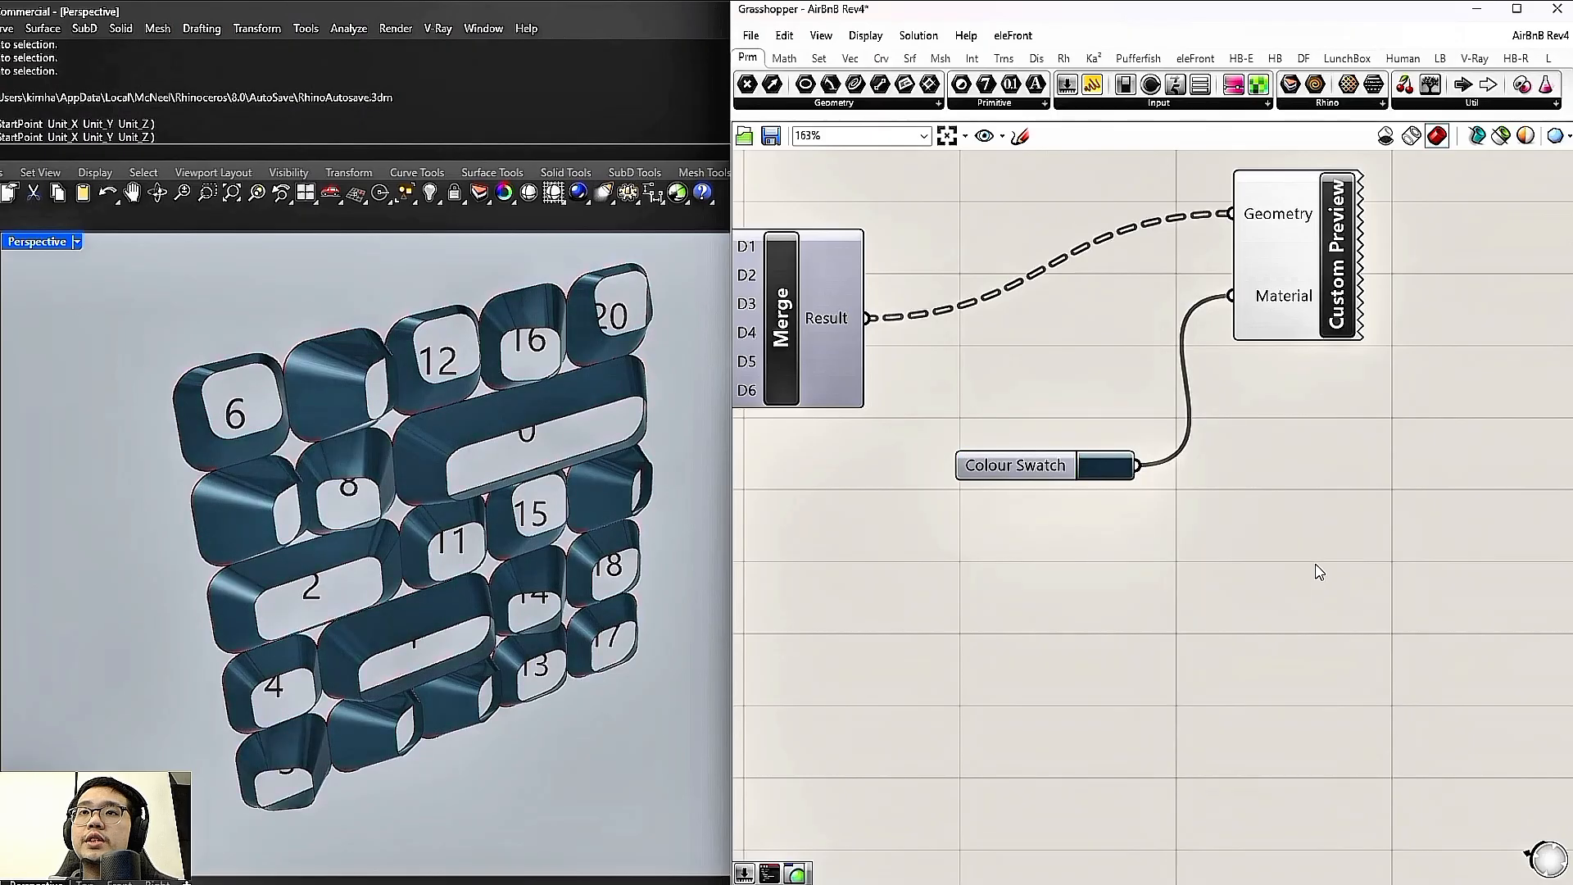
Turn off the preview of the components in the five direction rows
click(1344, 278)
click(1278, 549)
scroll(709, 553, up, 3)
scroll(1193, 555, down, 8)
scroll(1192, 555, down, 5)
drag(1225, 665, 909, 414)
right_click(973, 420)
click(1018, 446)
scroll(929, 563, up, 4)
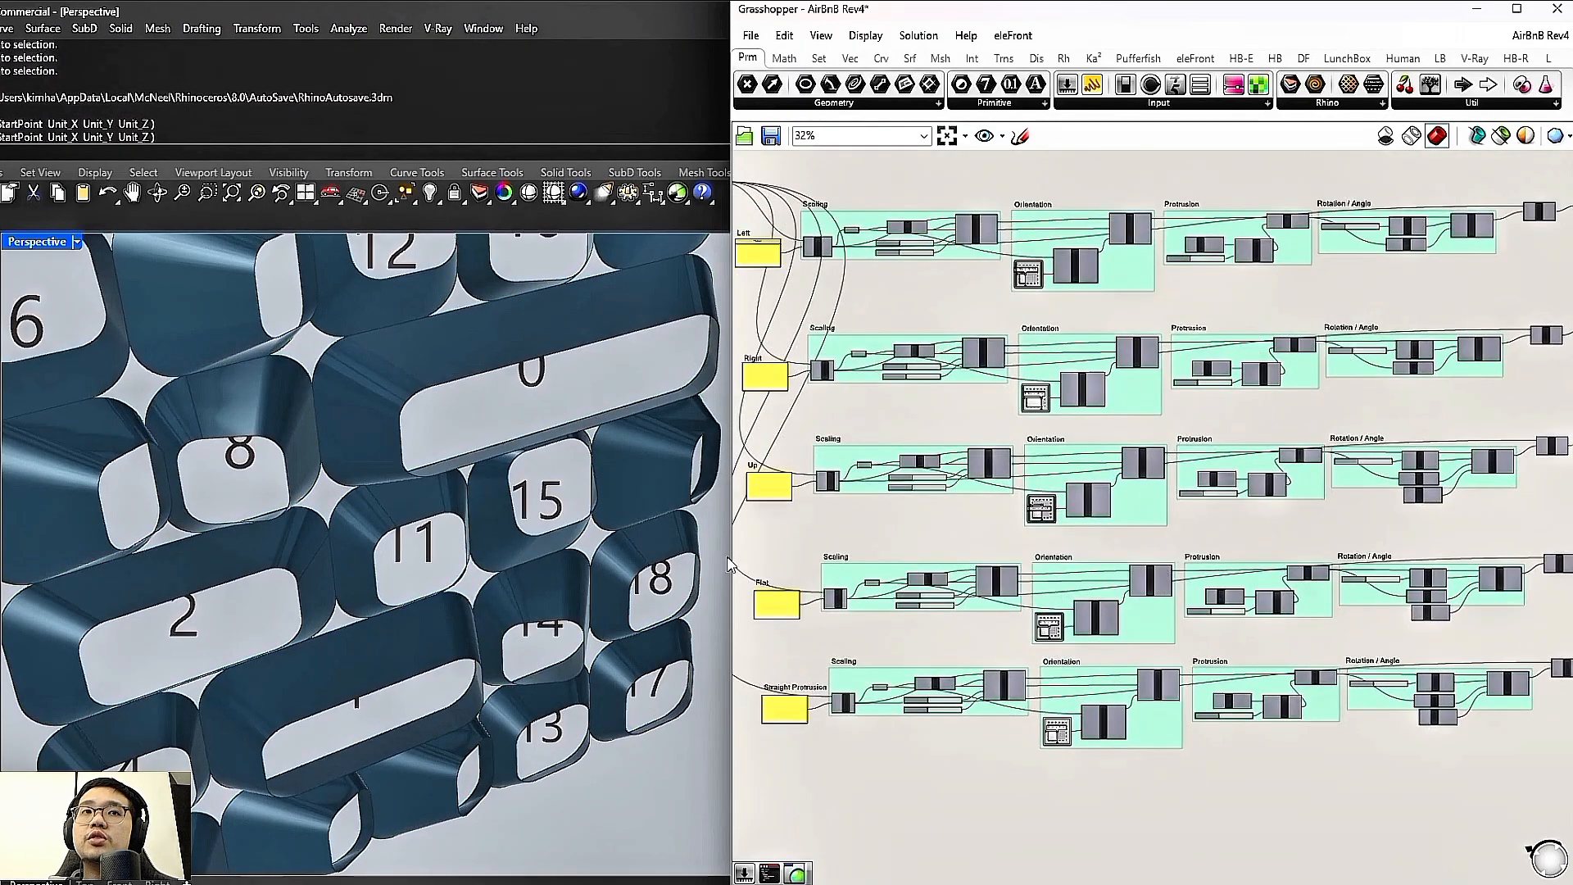
Examine the coloured façade panels and their index numbers alongside the direction rows
scroll(647, 602, down, 5)
right_drag(635, 590, 532, 465)
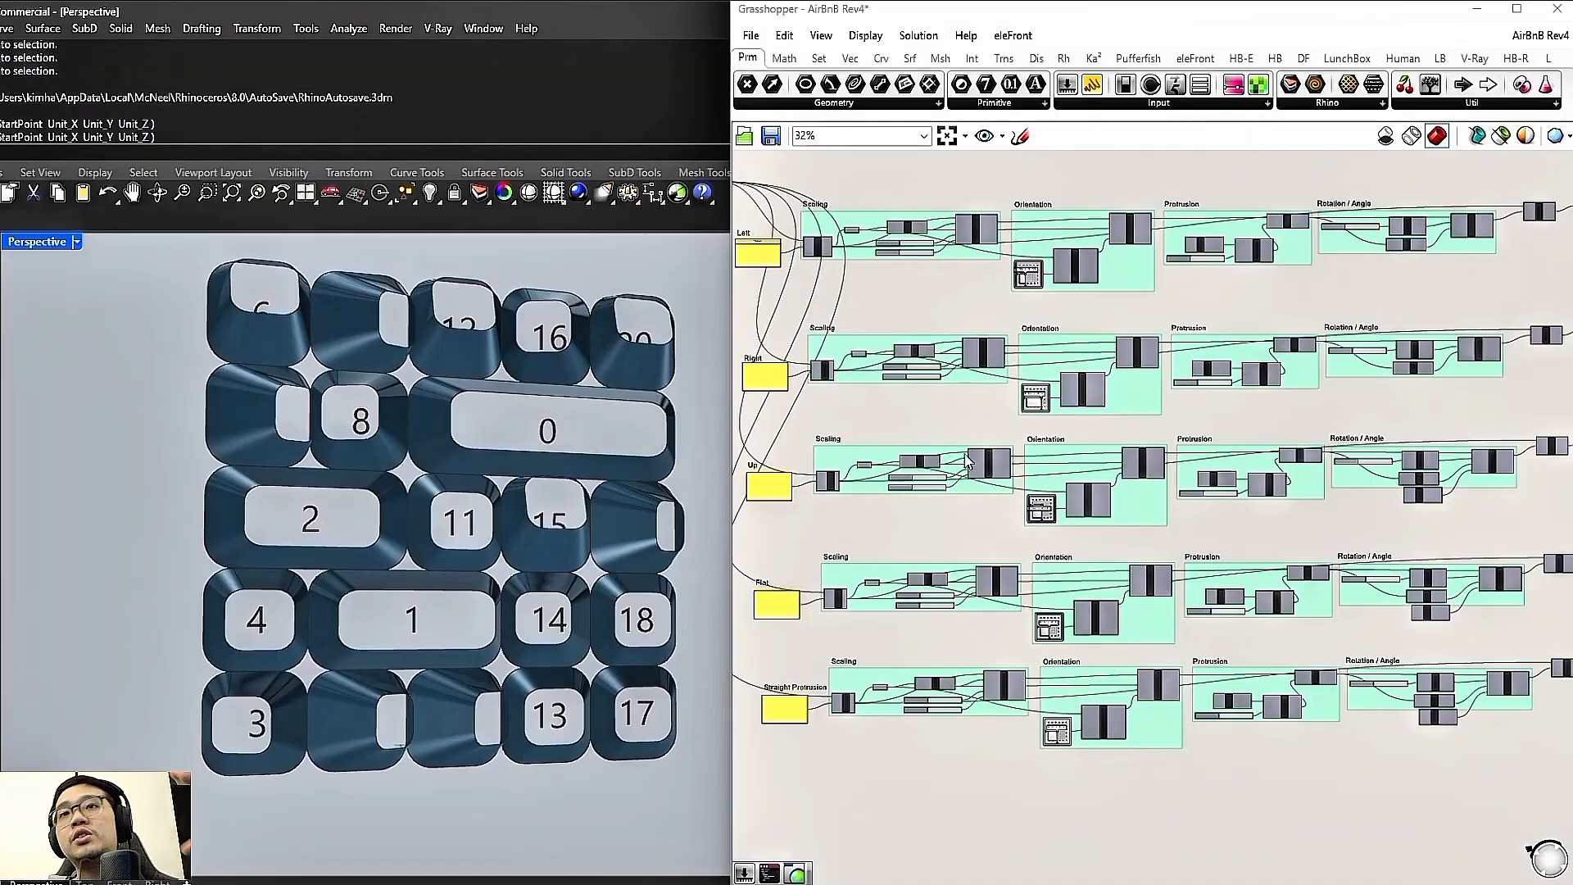
scroll(971, 459, down, 3)
scroll(926, 354, up, 3)
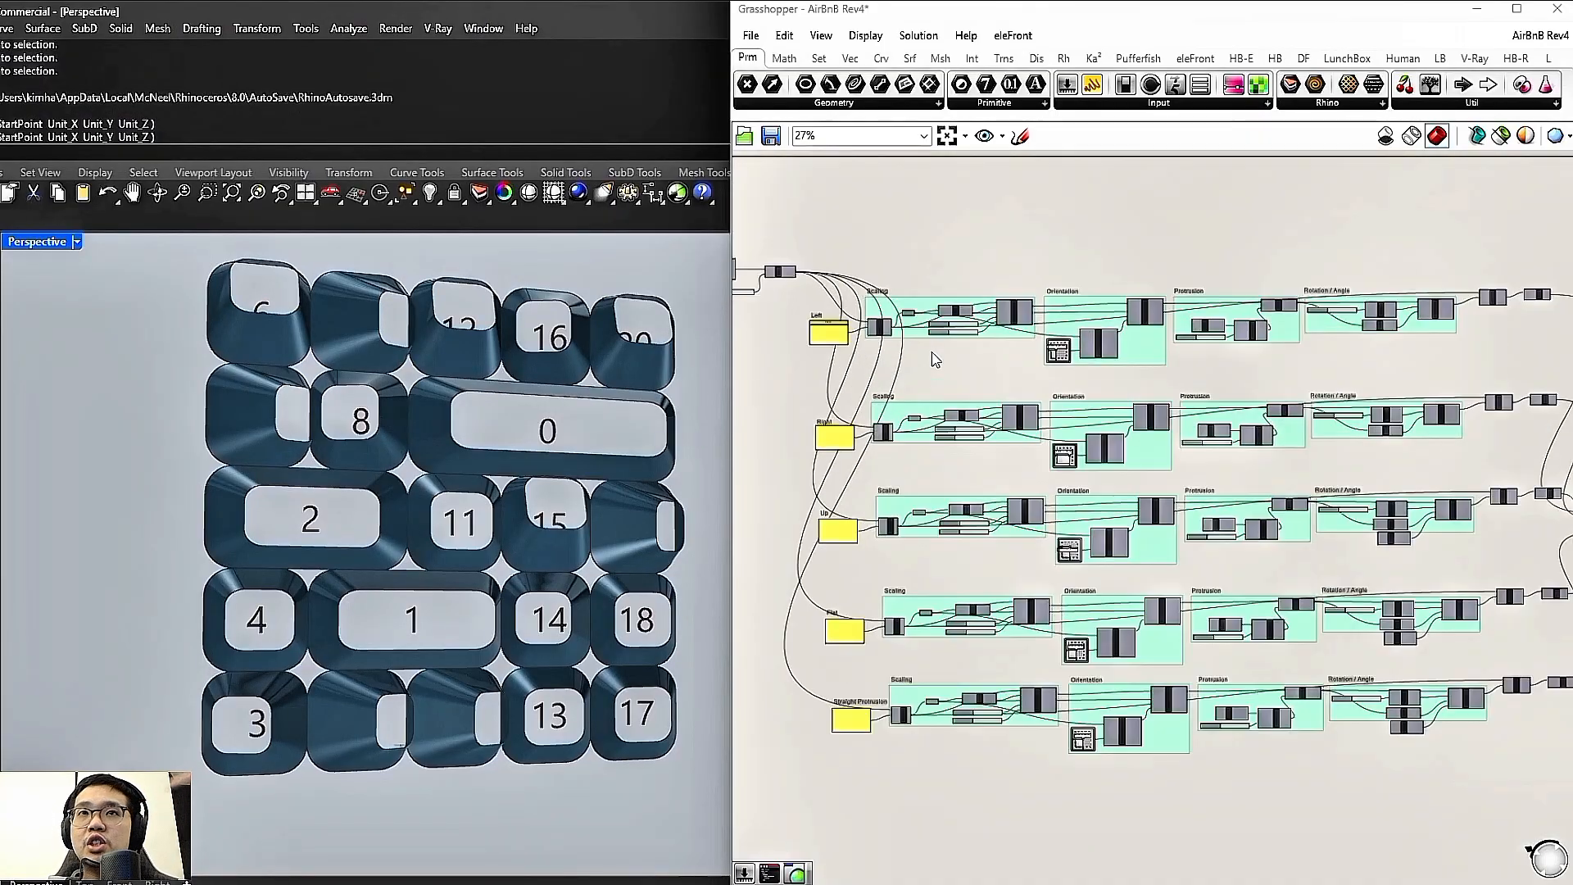
scroll(790, 358, up, 3)
scroll(781, 387, up, 2)
right_drag(532, 409, 416, 514)
scroll(415, 510, up, 8)
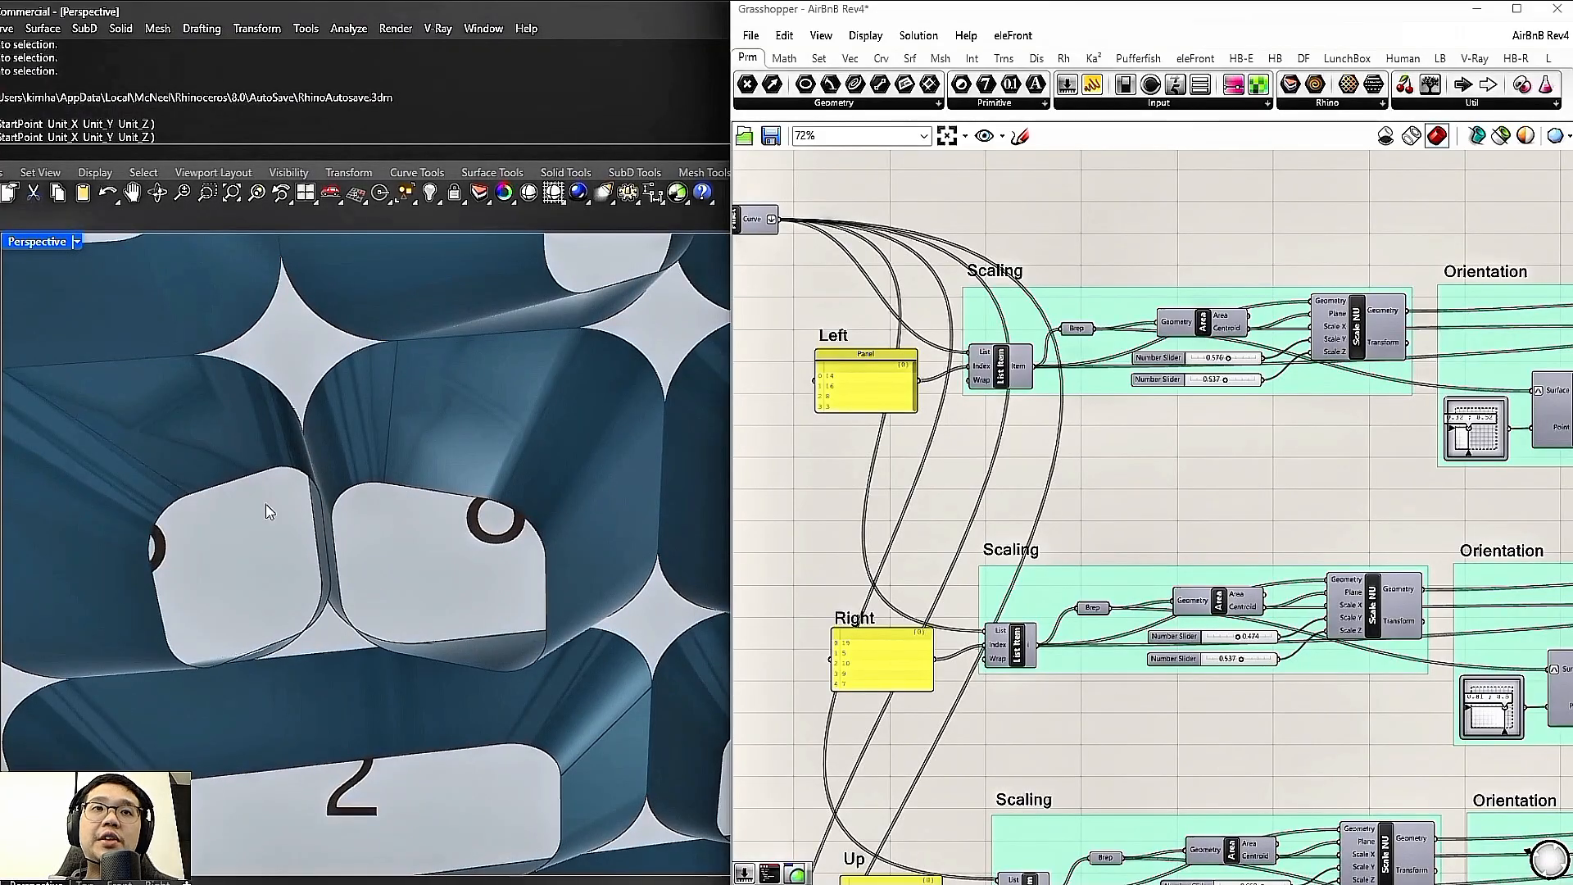
scroll(332, 504, down, 7)
right_drag(337, 494, 357, 442)
right_drag(845, 537, 953, 447)
scroll(431, 426, up, 2)
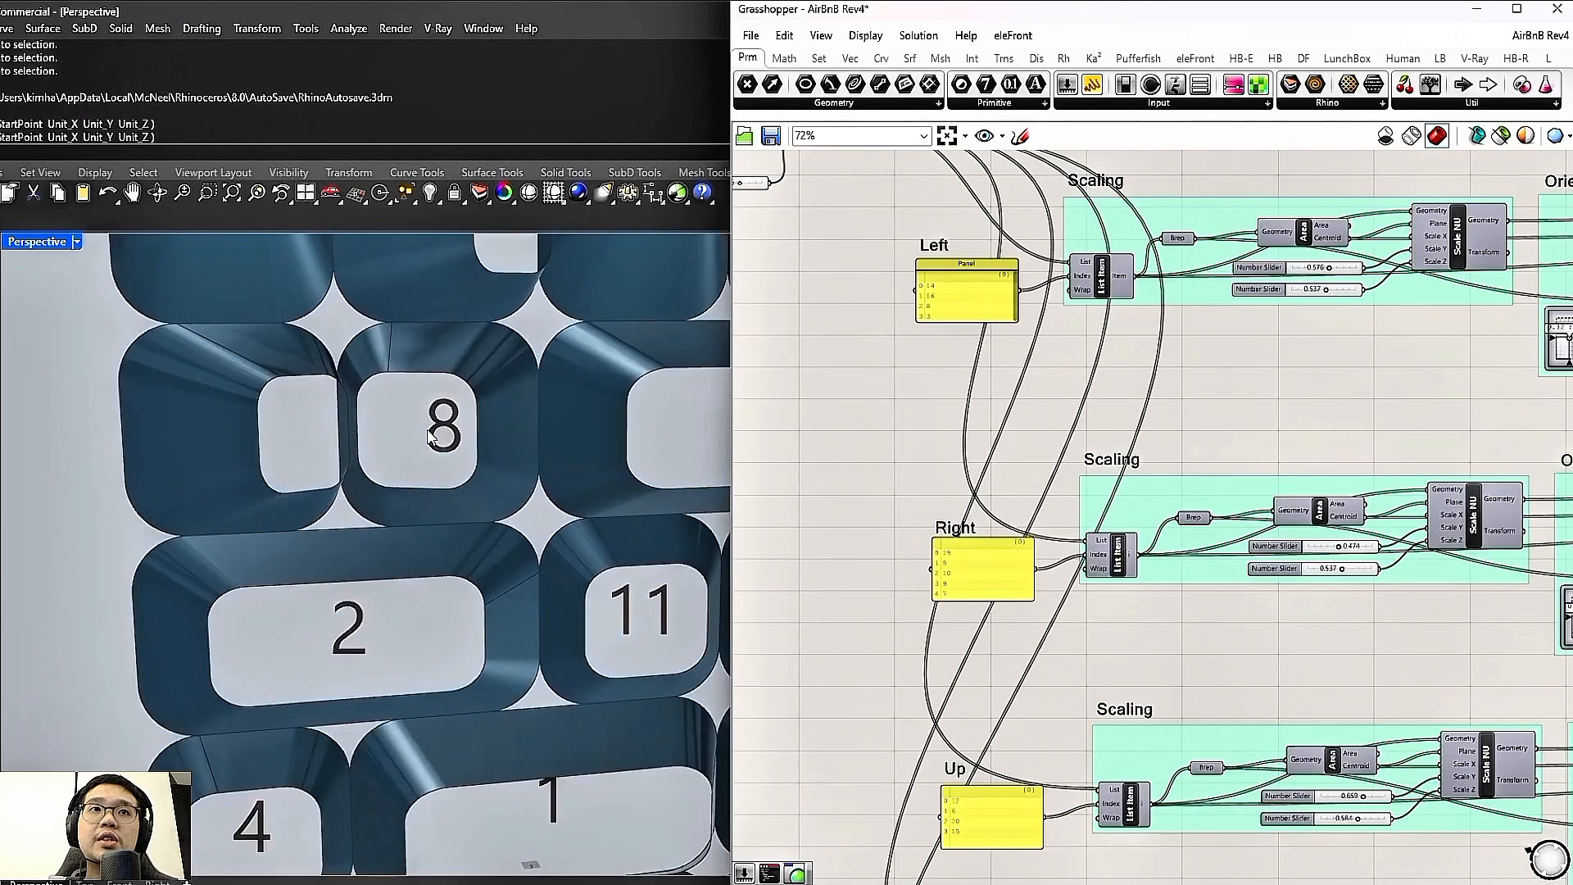
Replace index 8 with 5 in the Left row's panel list
right_drag(998, 758, 974, 454)
right_drag(1007, 696, 998, 462)
right_drag(965, 229, 1004, 850)
scroll(967, 385, up, 4)
double_click(969, 366)
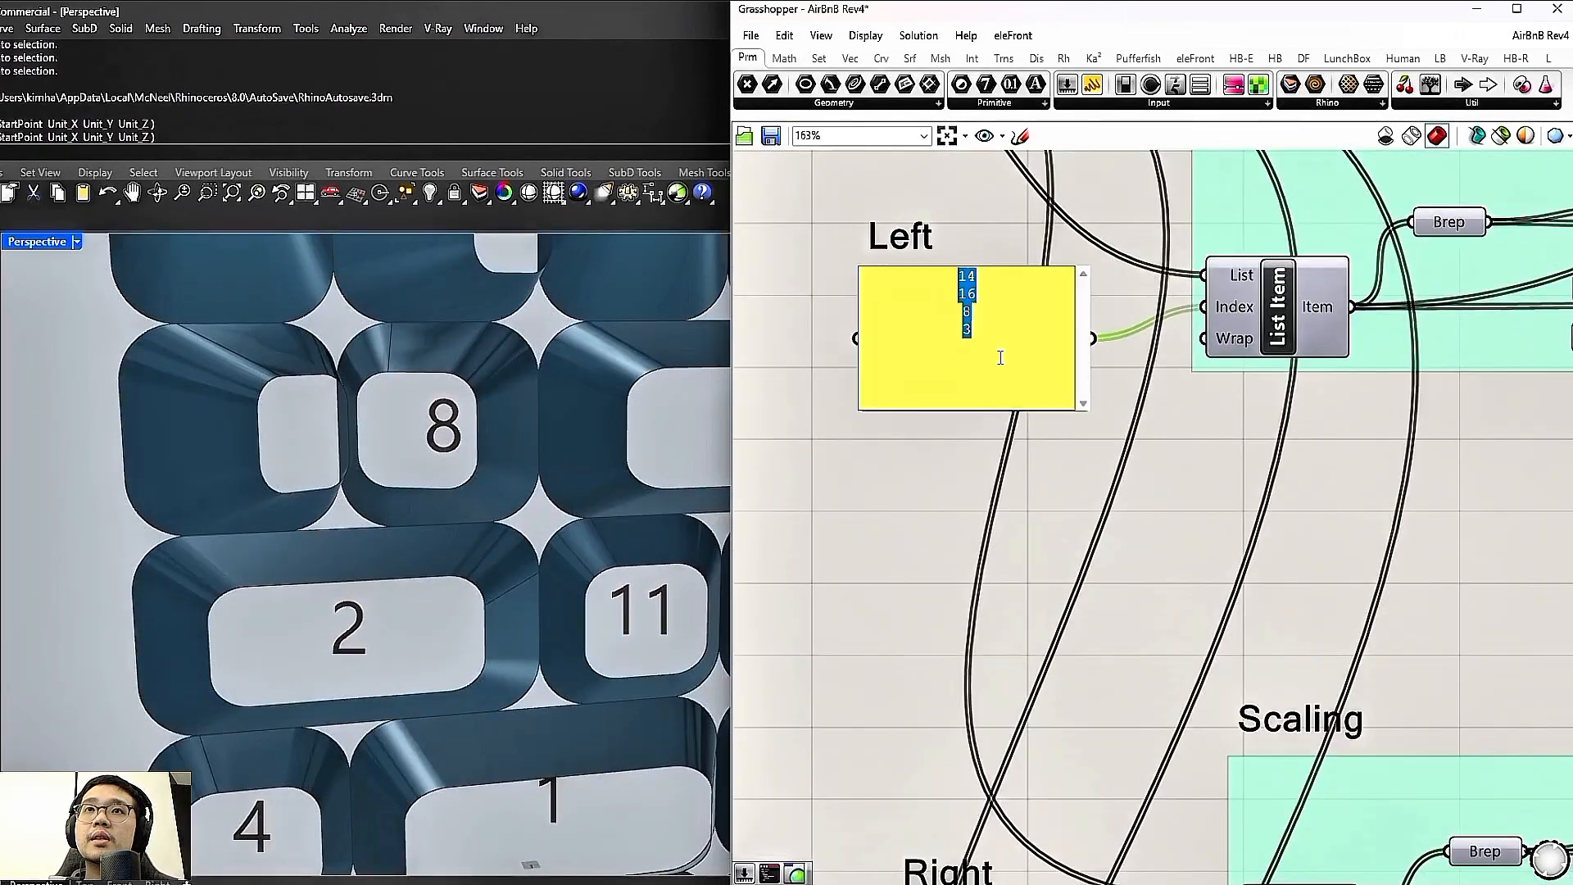
click(1013, 497)
right_drag(547, 453, 447, 461)
double_click(942, 373)
click(967, 326)
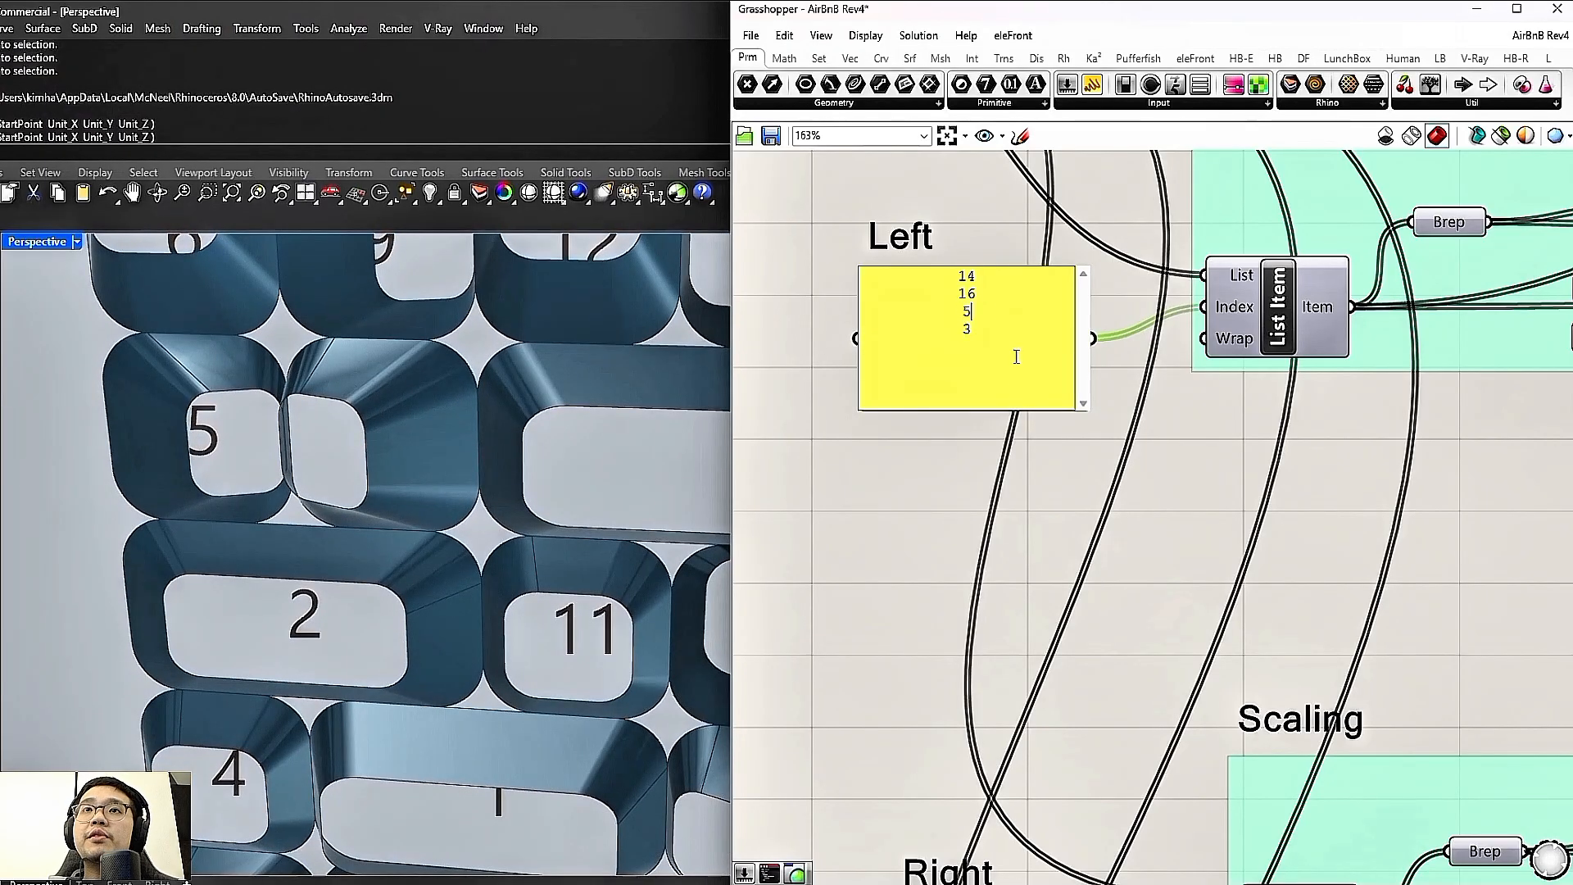
click(909, 471)
Replace index 5 with 8 in the Right row's panel list
scroll(910, 471, down, 4)
scroll(1012, 348, up, 3)
scroll(1013, 349, up, 4)
double_click(955, 328)
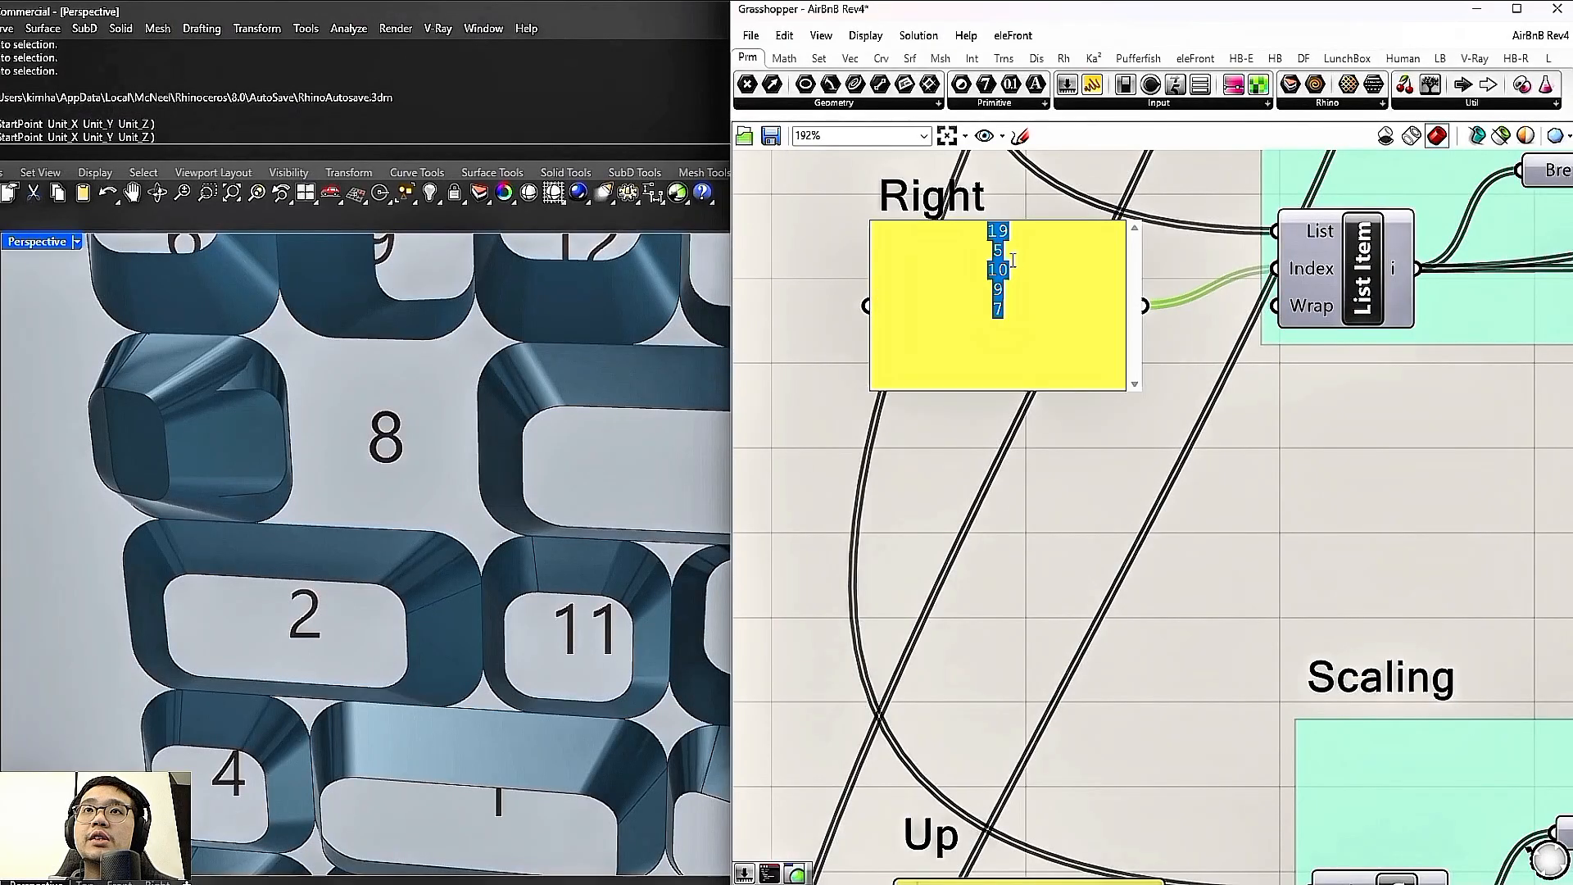
text(8)
click(942, 439)
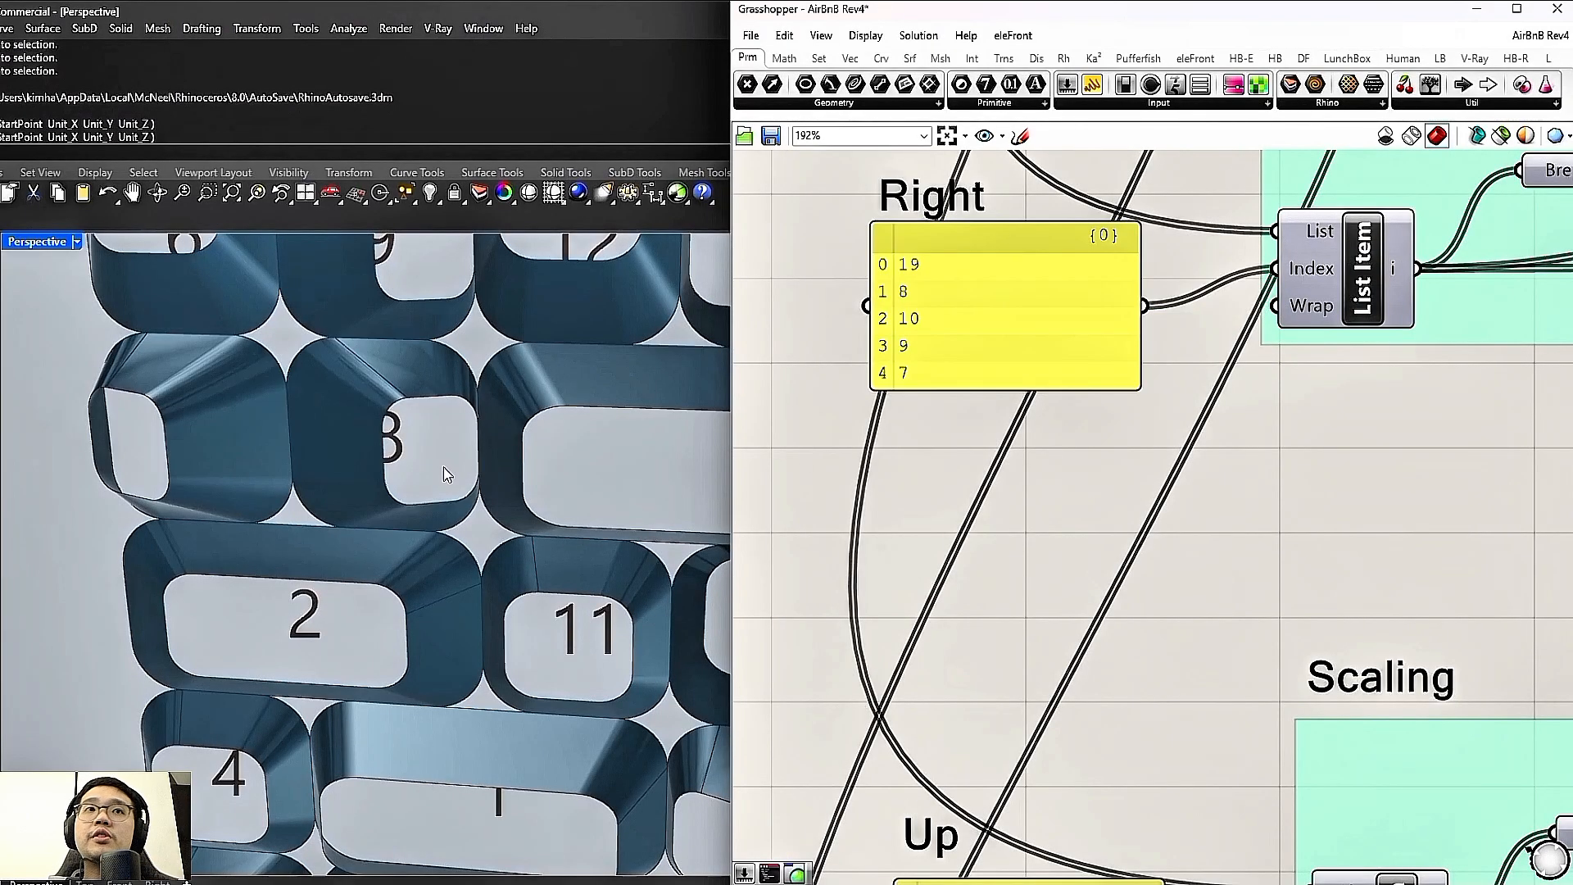
Set the amplitude slider in the Flat row's Protrusion group to 72
scroll(444, 474, down, 5)
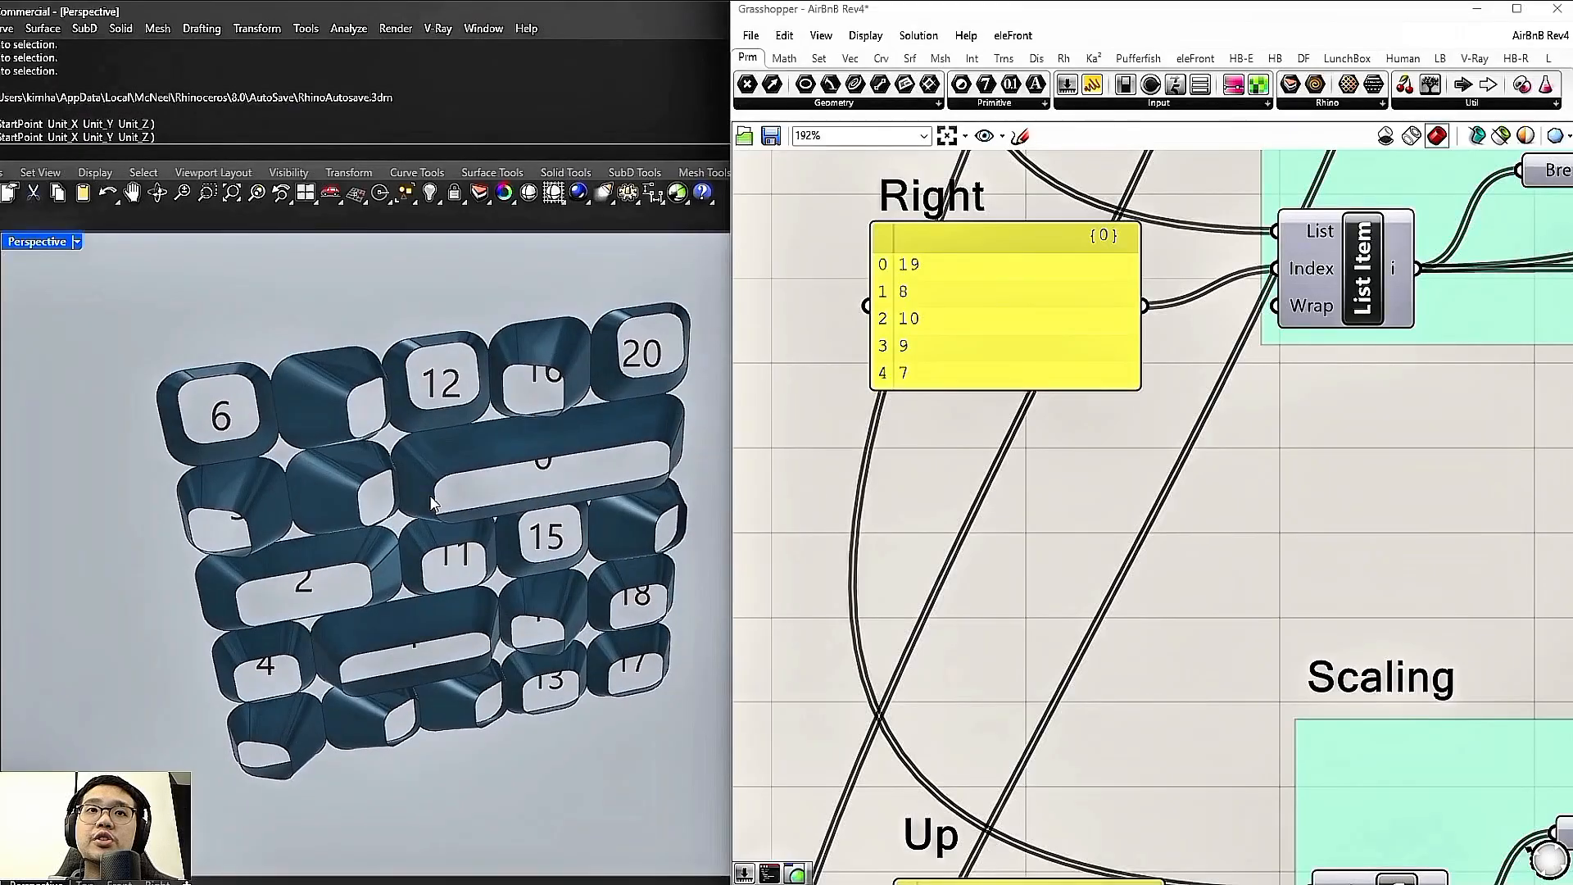
scroll(970, 483, down, 6)
right_drag(640, 584, 548, 496)
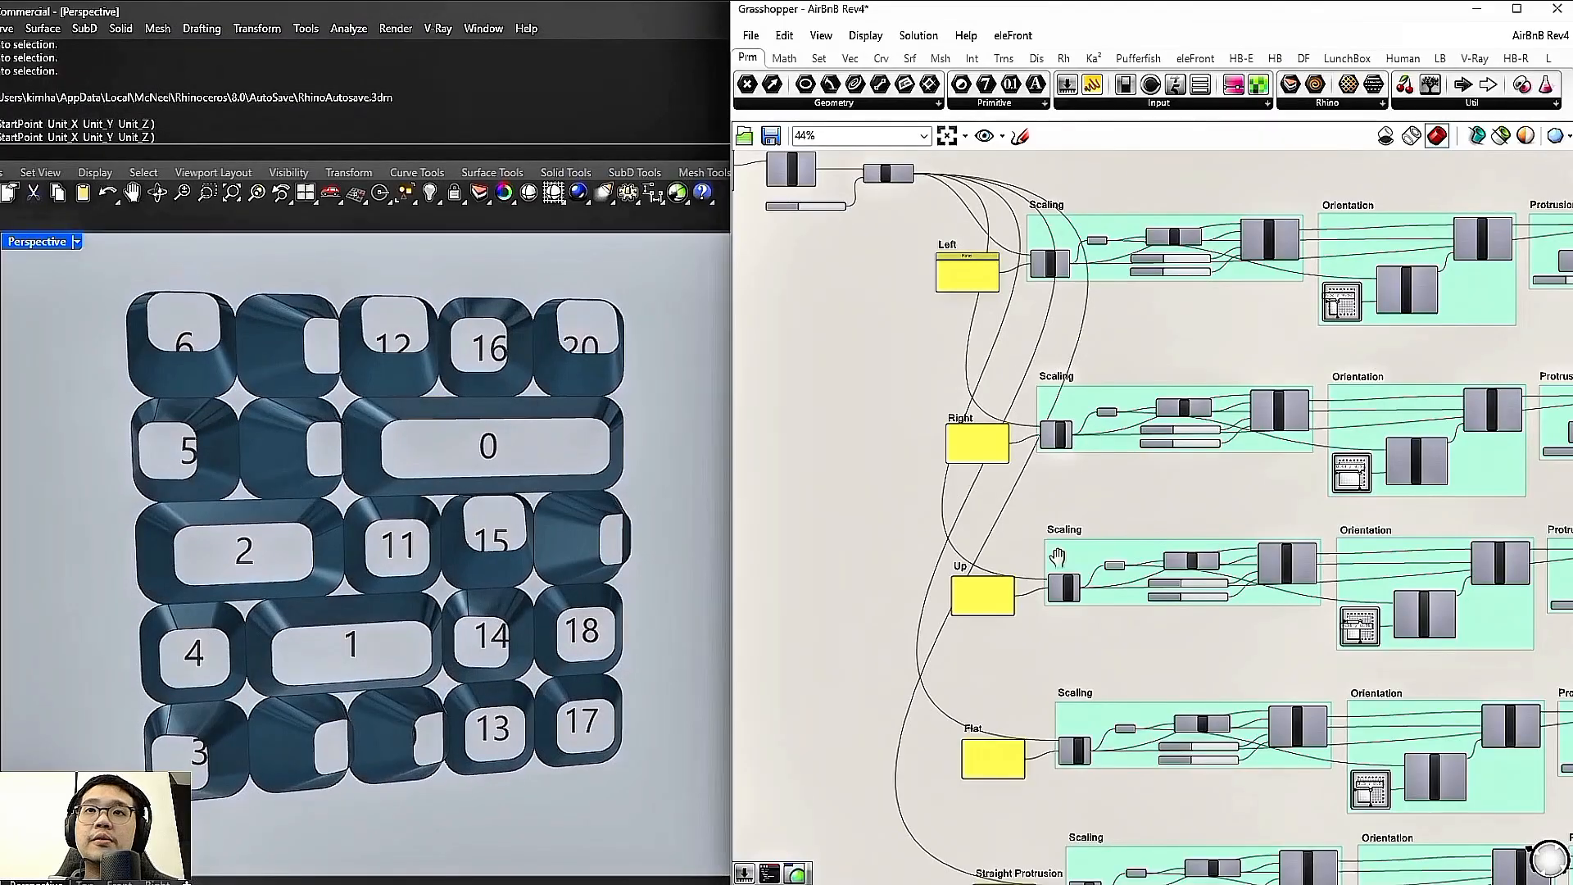
right_drag(1057, 557, 917, 360)
right_drag(1434, 562, 1229, 570)
scroll(1245, 576, up, 7)
drag(1068, 600, 1016, 603)
right_drag(647, 610, 487, 599)
scroll(565, 635, up, 4)
drag(1023, 606, 1016, 610)
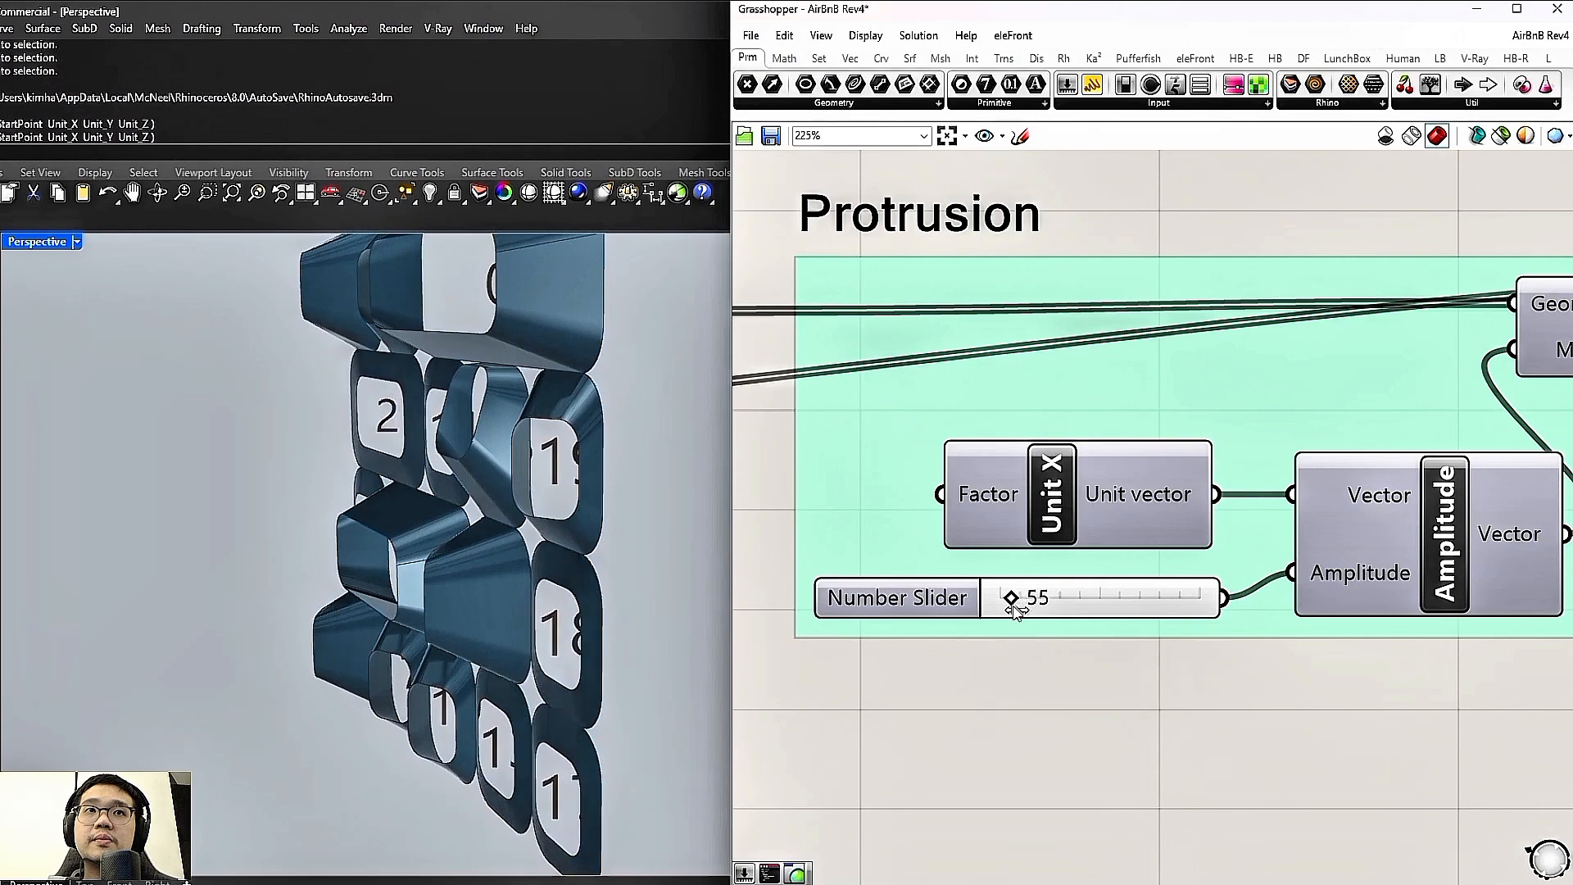
Set the point slider in the Right row's Orientation group to 0.71 ; 0.5
right_drag(619, 616, 557, 541)
scroll(572, 509, up, 5)
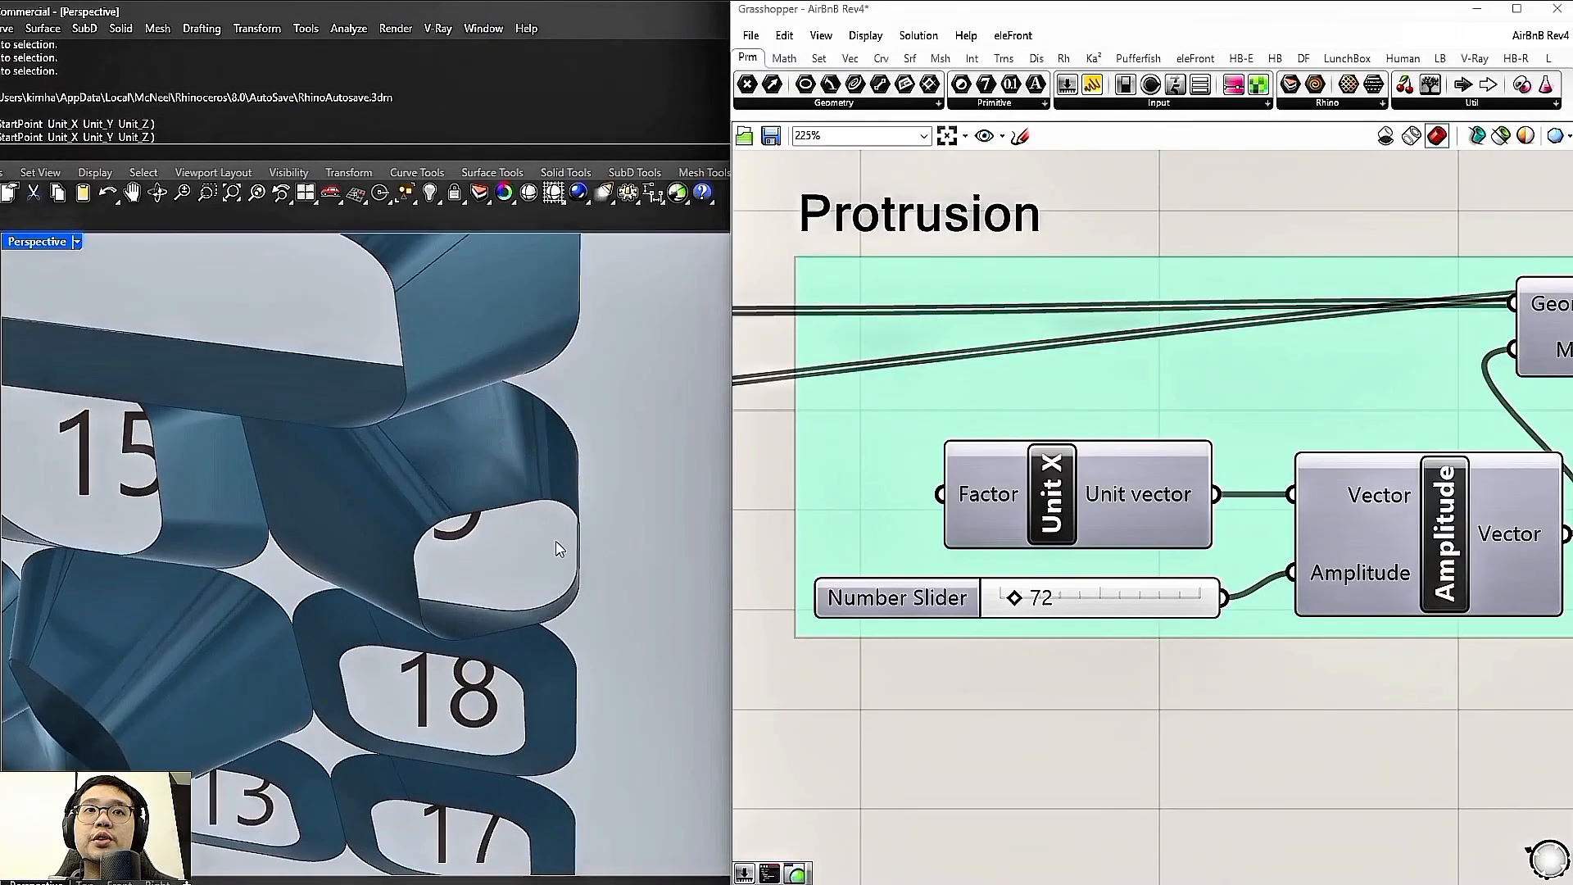
scroll(1100, 535, down, 10)
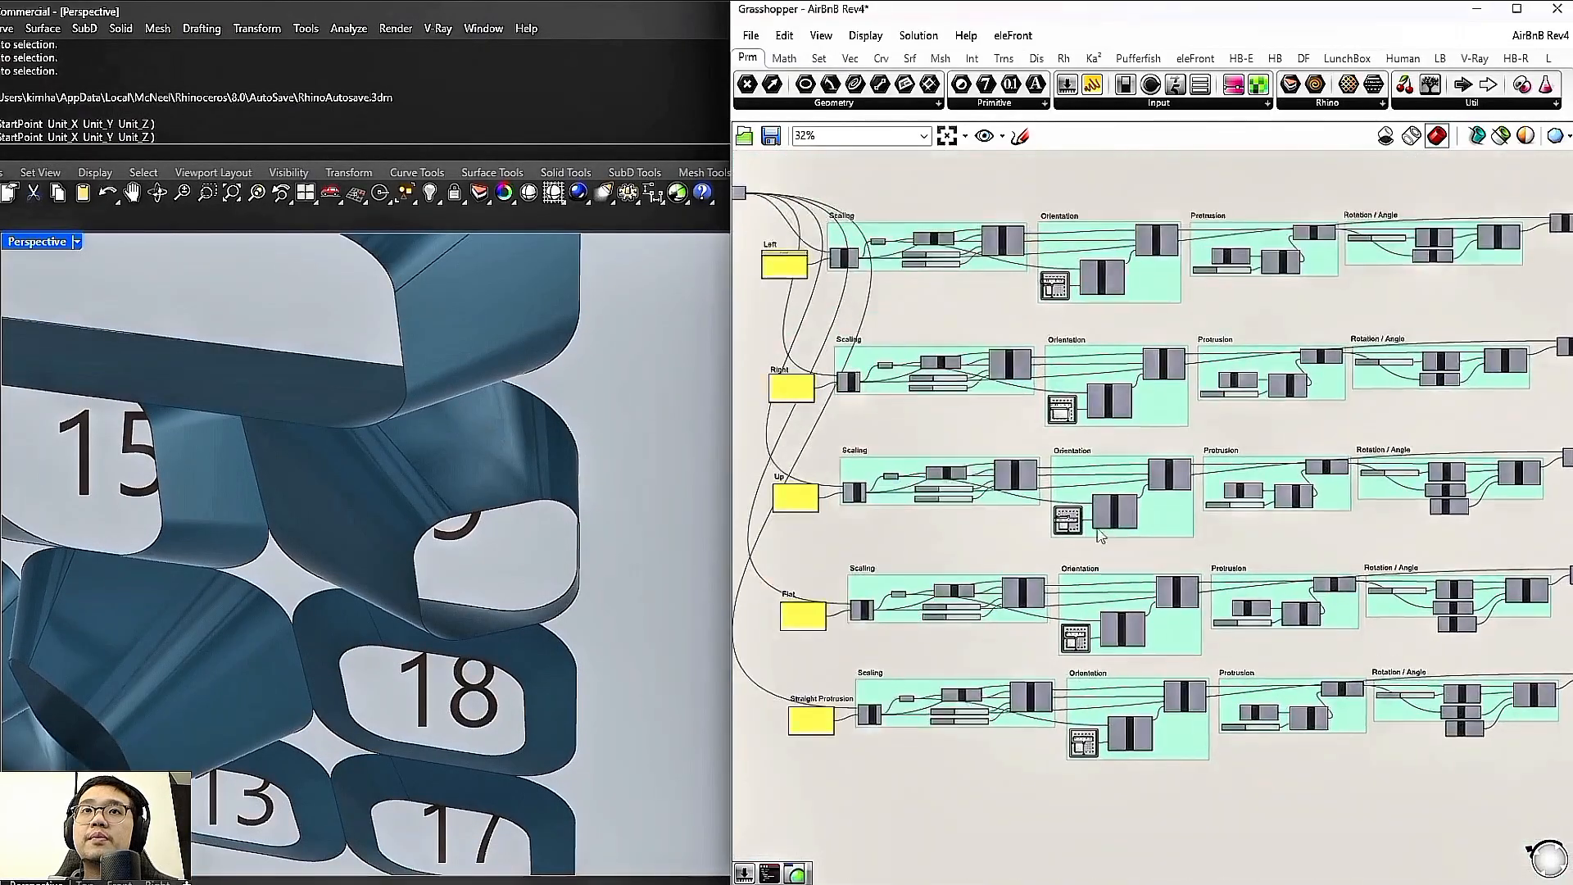
scroll(1224, 379, up, 5)
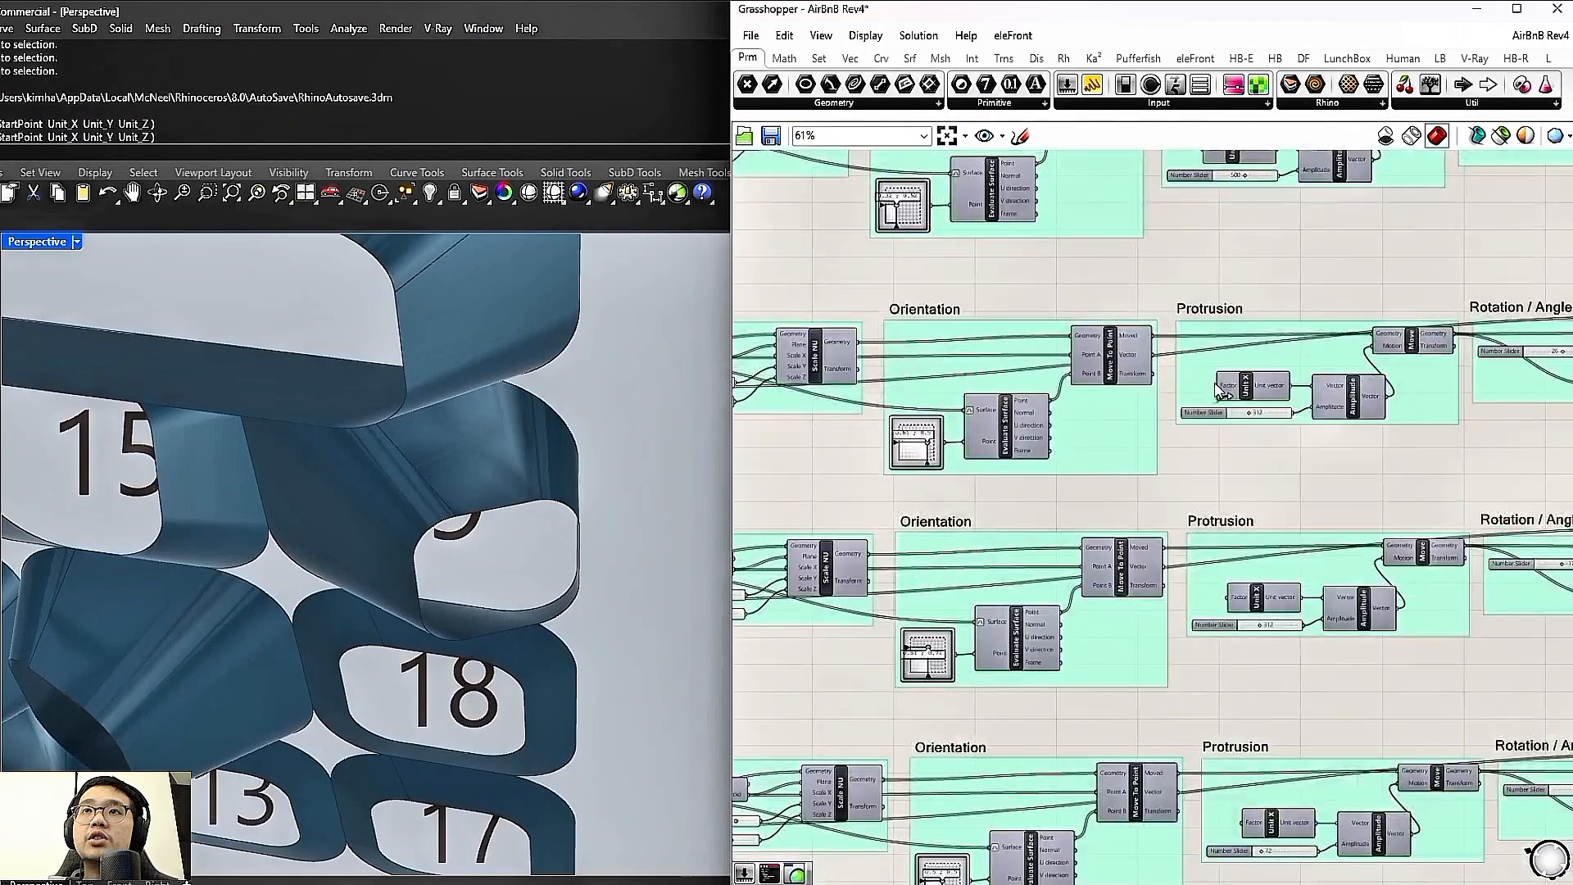
scroll(1253, 445, up, 2)
right_drag(1026, 417, 1473, 436)
scroll(1007, 523, up, 7)
drag(1037, 505, 1008, 509)
scroll(1020, 510, up, 2)
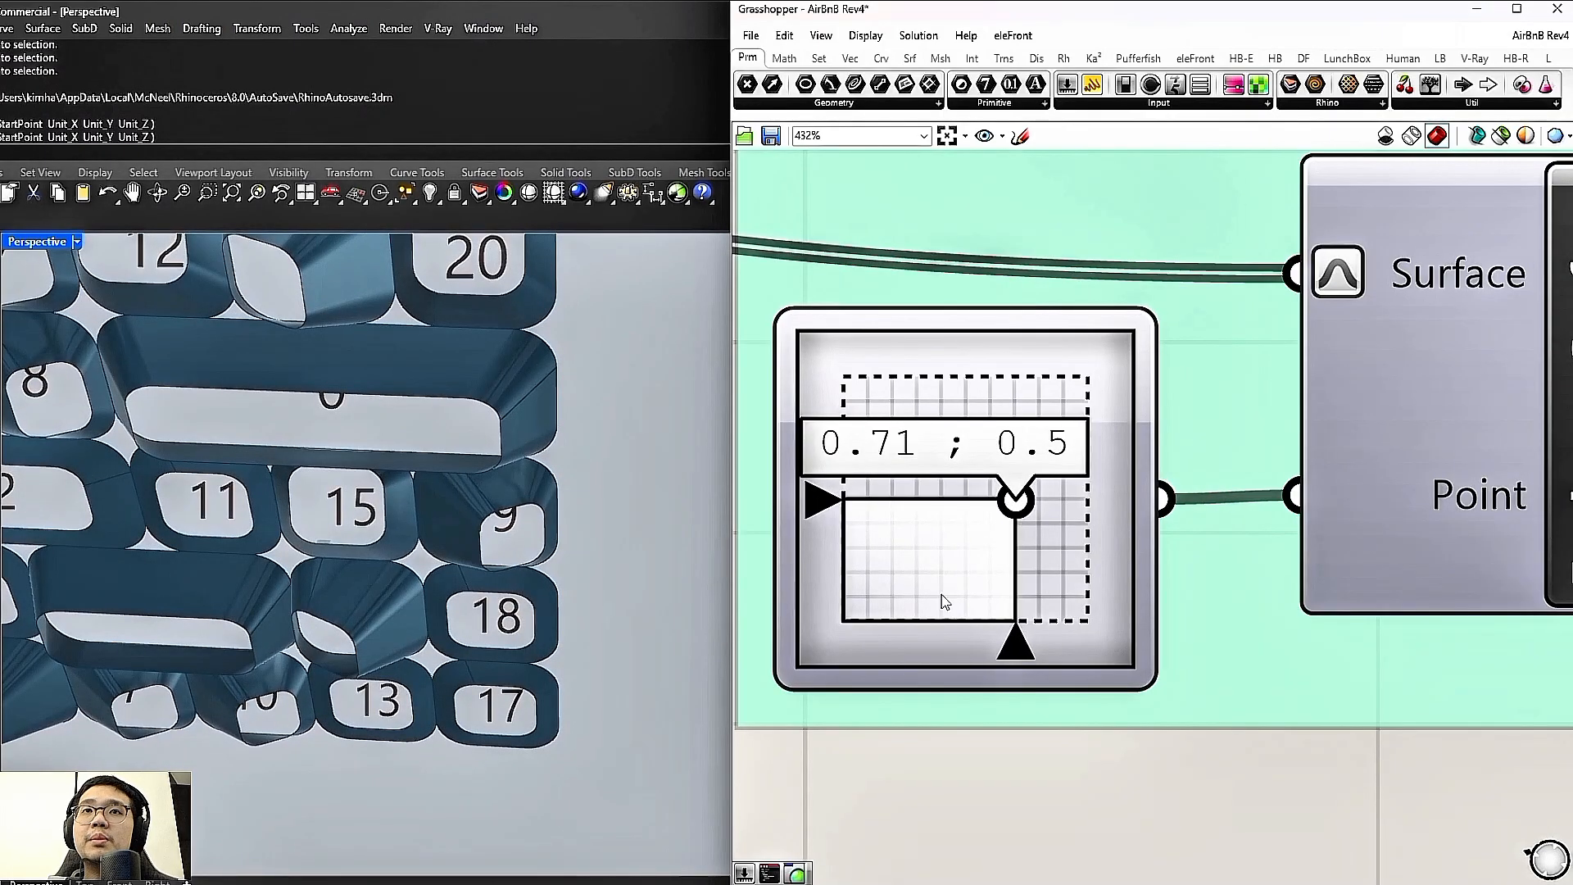
Examine the lofted façade panels from below and up close
scroll(501, 537, down, 5)
scroll(444, 514, up, 5)
scroll(504, 500, down, 5)
right_drag(509, 498, 517, 652)
scroll(1143, 483, down, 10)
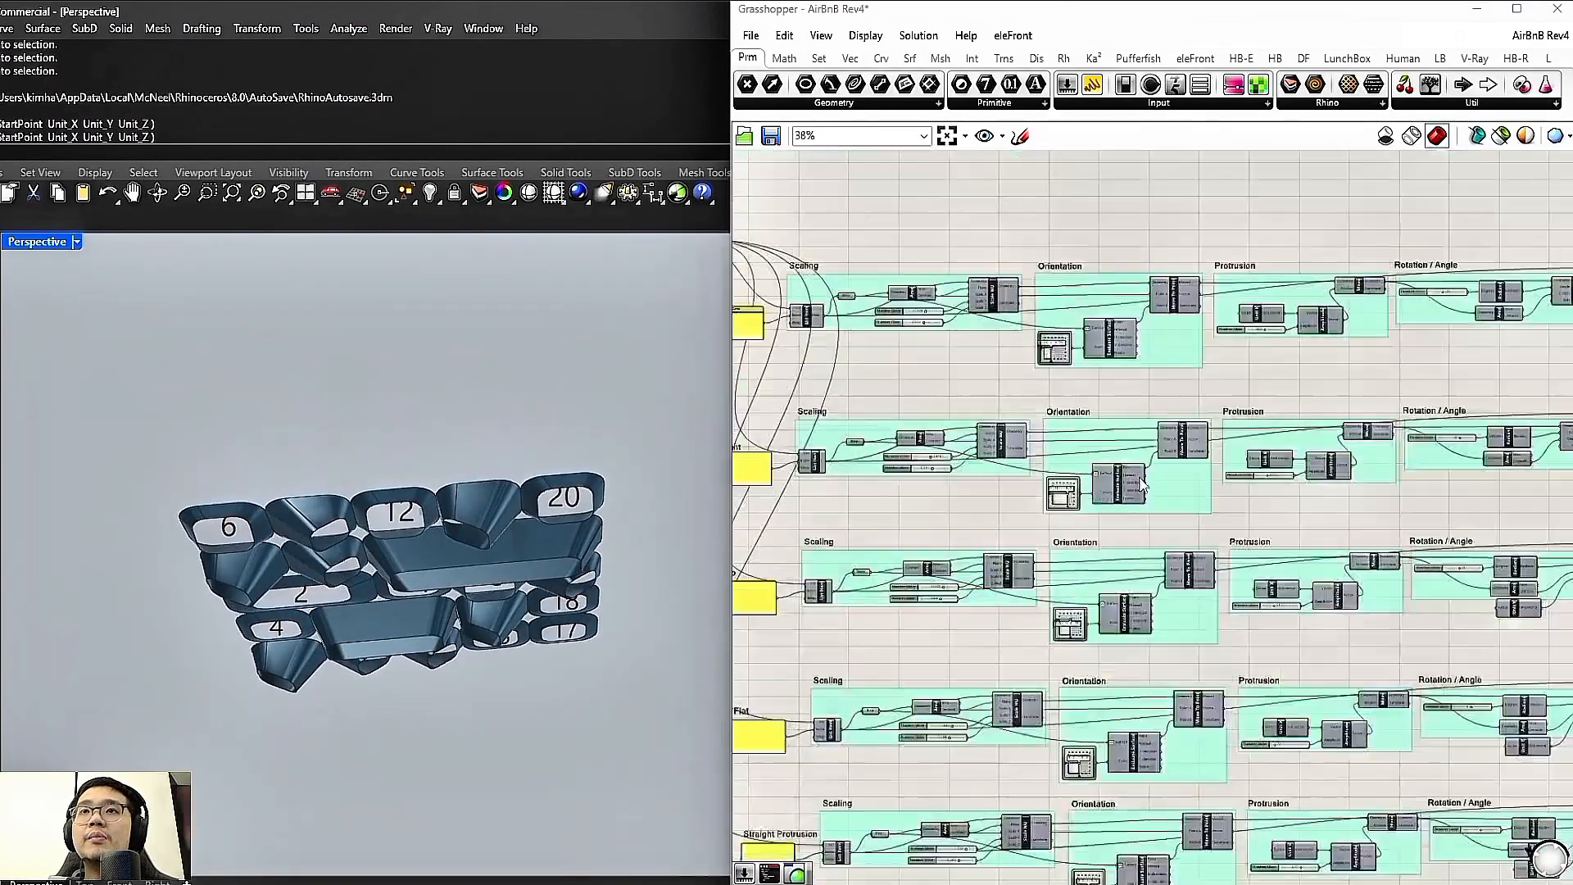
right_drag(1143, 484, 1031, 538)
scroll(480, 615, up, 8)
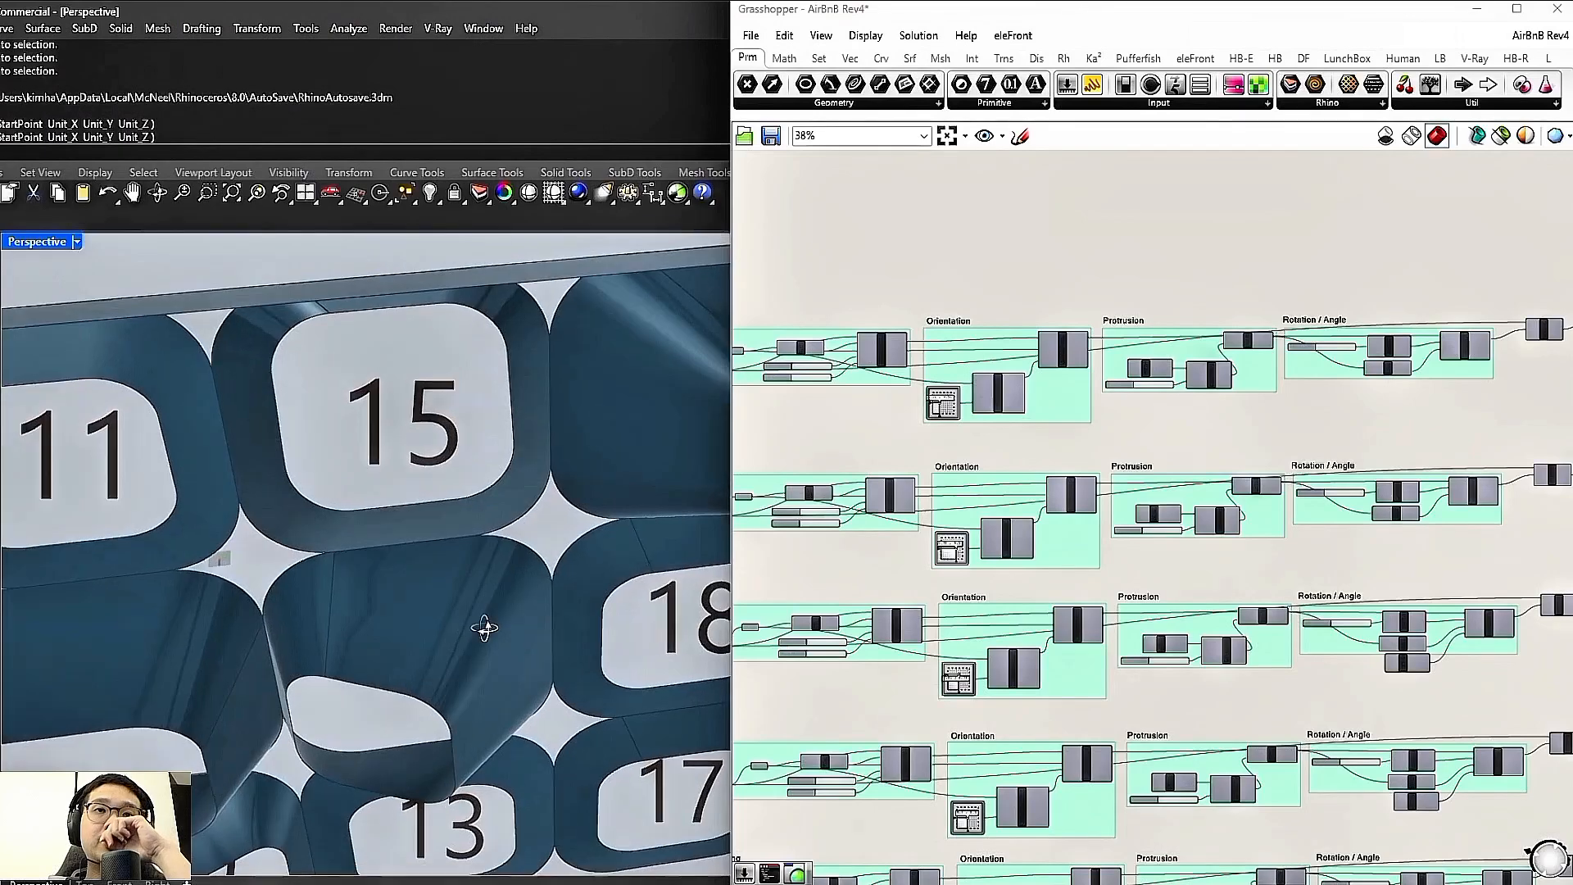
right_drag(484, 629, 429, 648)
Set the amplitude slider in the Left row's Protrusion group to 307
right_drag(770, 566, 1015, 435)
right_click(1099, 637)
right_drag(1096, 574, 1064, 660)
right_drag(1072, 471, 844, 623)
scroll(1311, 430, up, 3)
scroll(1041, 476, up, 5)
drag(1004, 492, 974, 496)
scroll(1090, 500, down, 5)
right_drag(576, 562, 623, 501)
scroll(599, 455, down, 10)
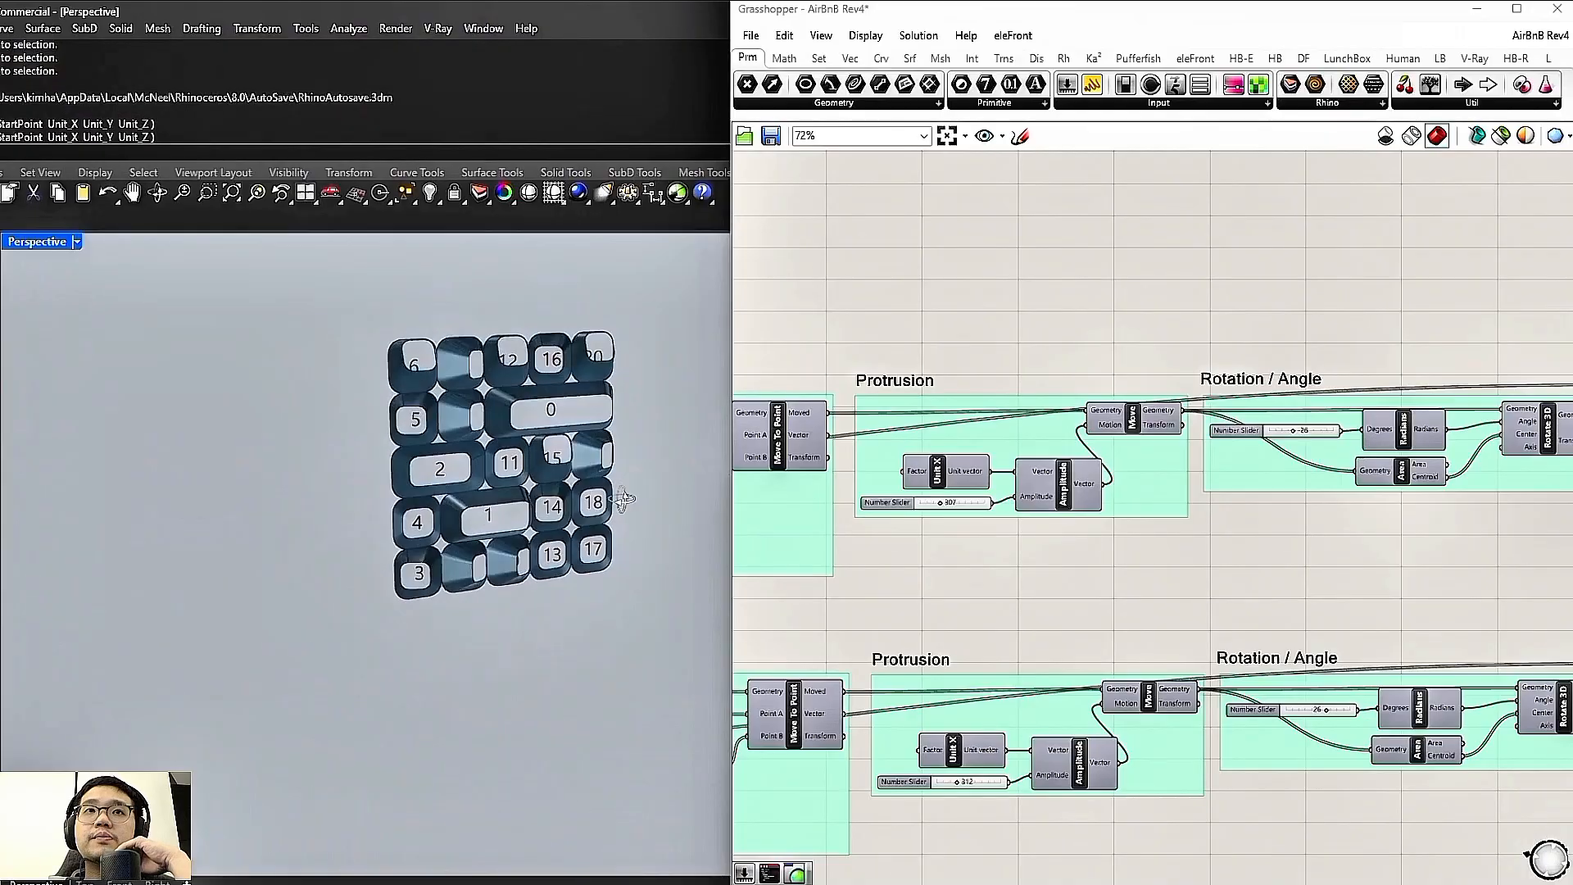
scroll(569, 478, up, 5)
right_drag(564, 447, 551, 509)
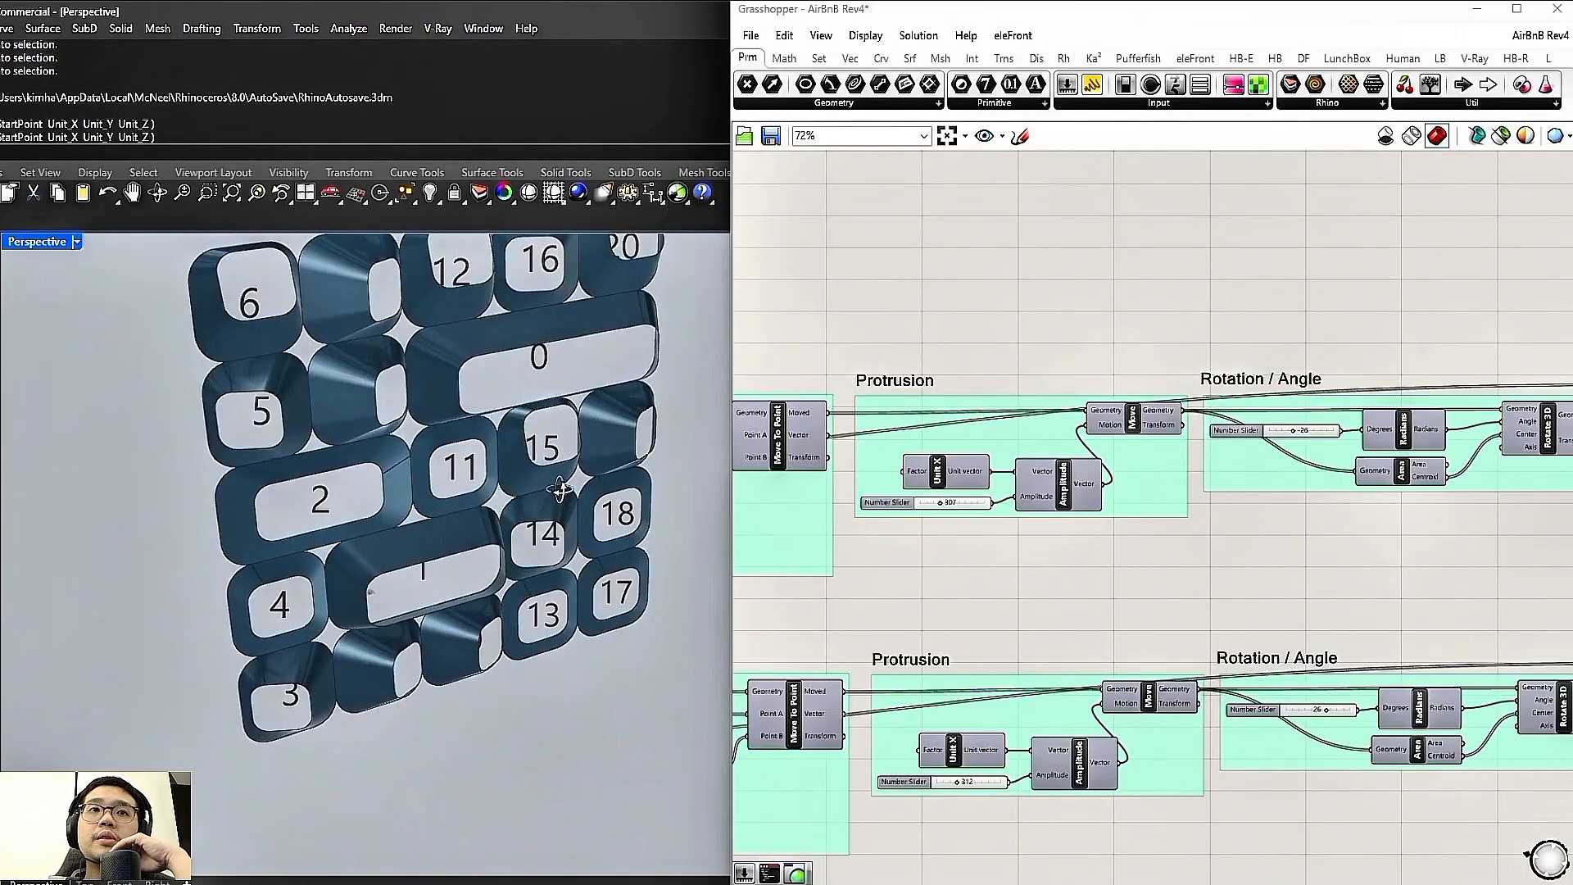
Rearrange the final Merge, Colour Swatch and Custom Preview components closer together at the end of the rows
scroll(1236, 337, down, 6)
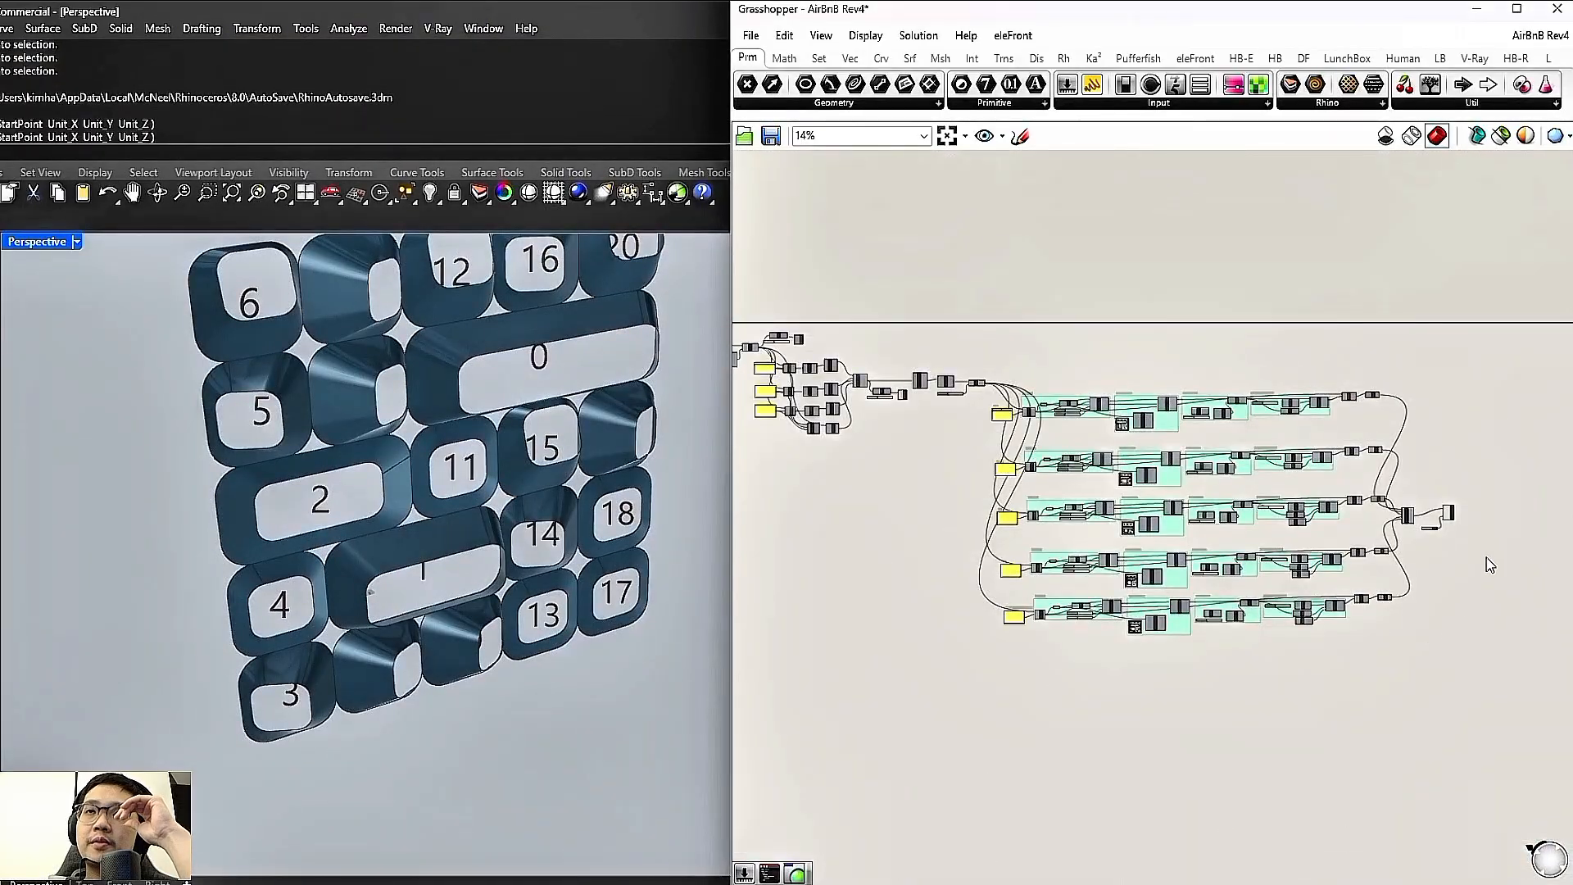
scroll(1483, 559, up, 4)
drag(1322, 475, 1324, 432)
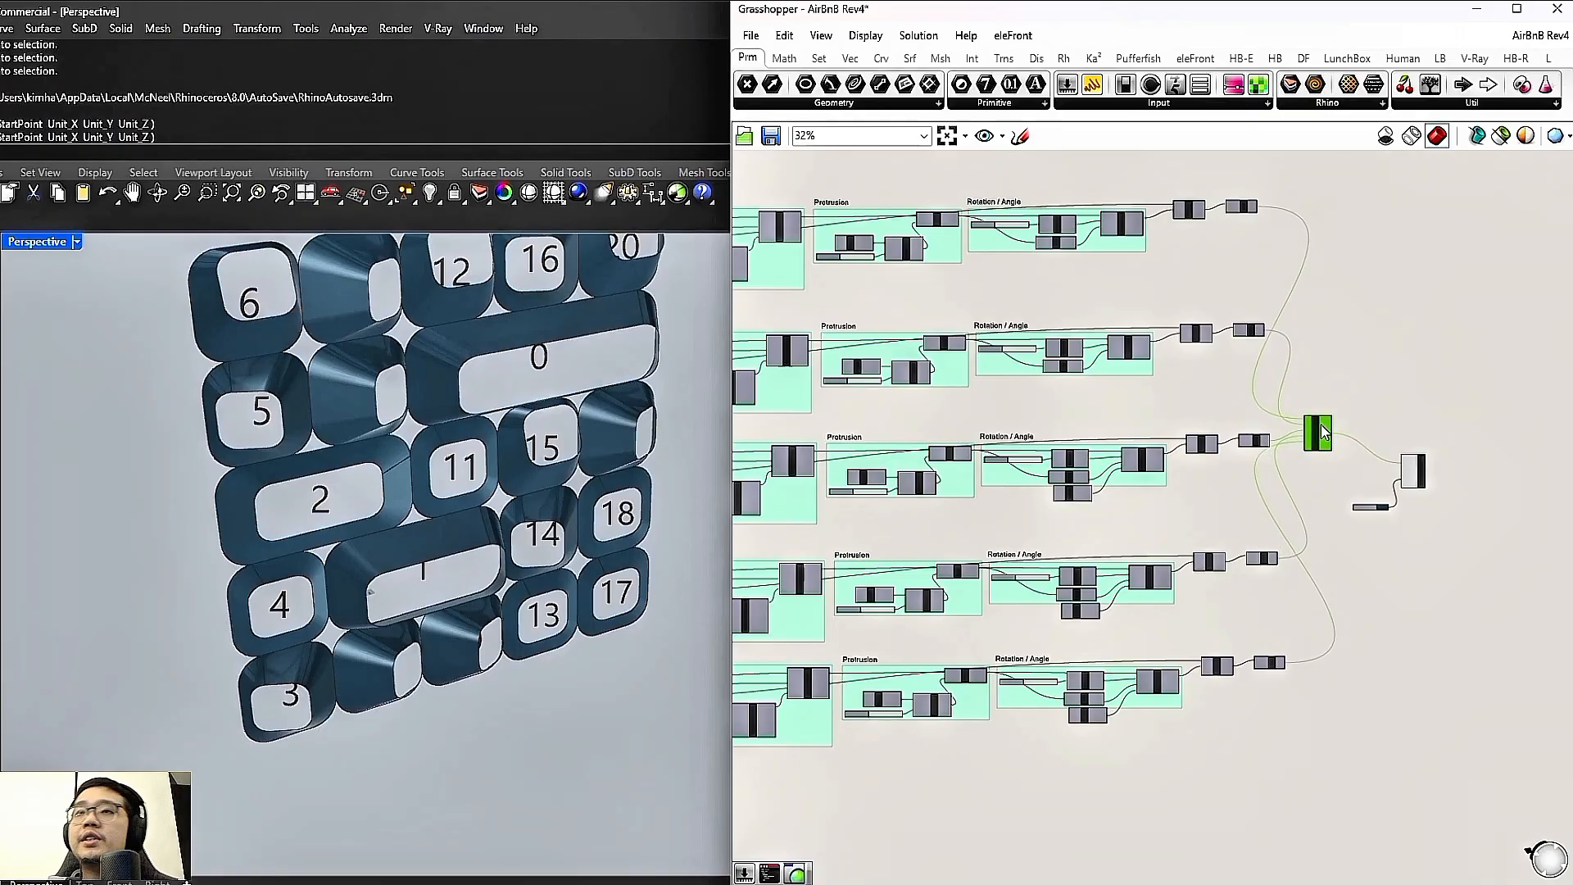
scroll(1419, 473, up, 2)
click(1409, 405)
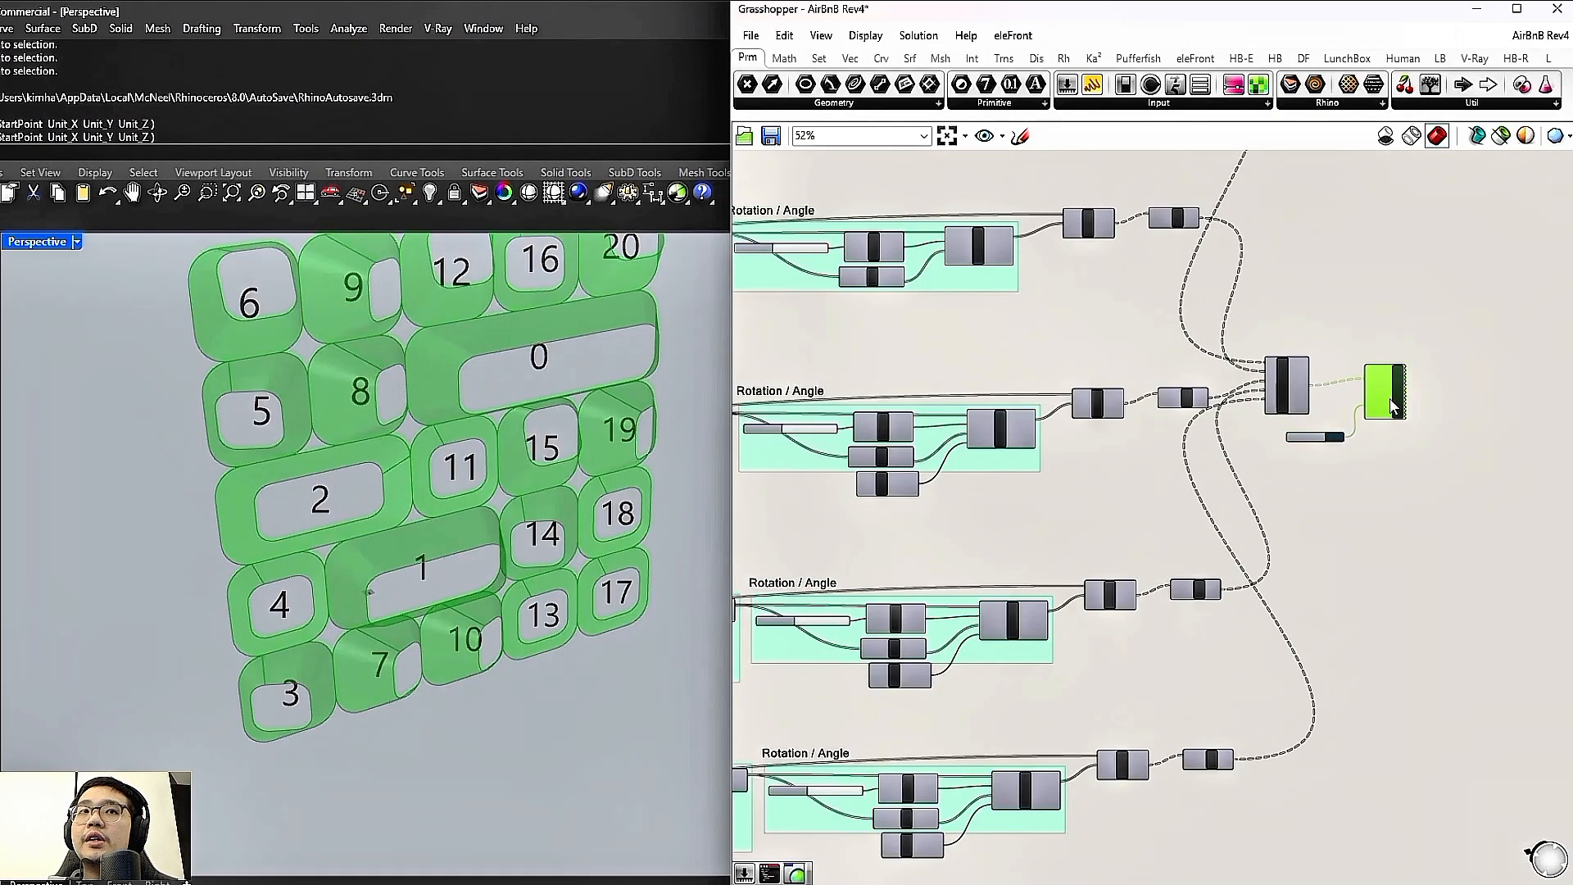
scroll(1309, 442, up, 2)
click(1305, 436)
drag(1398, 398, 1377, 410)
click(1372, 475)
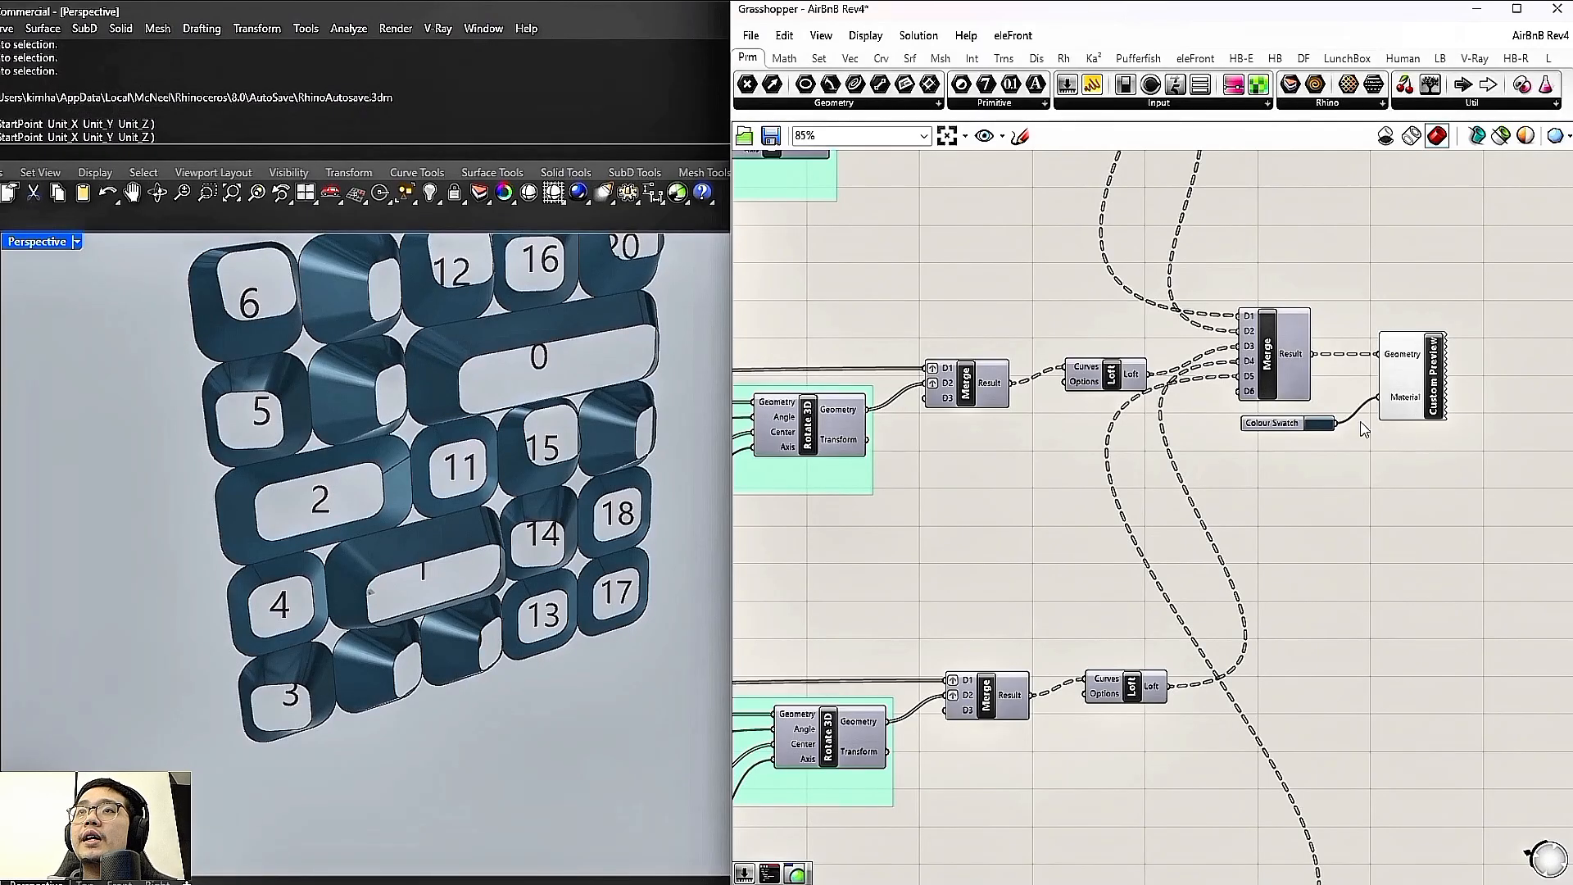
drag(1428, 402, 1418, 403)
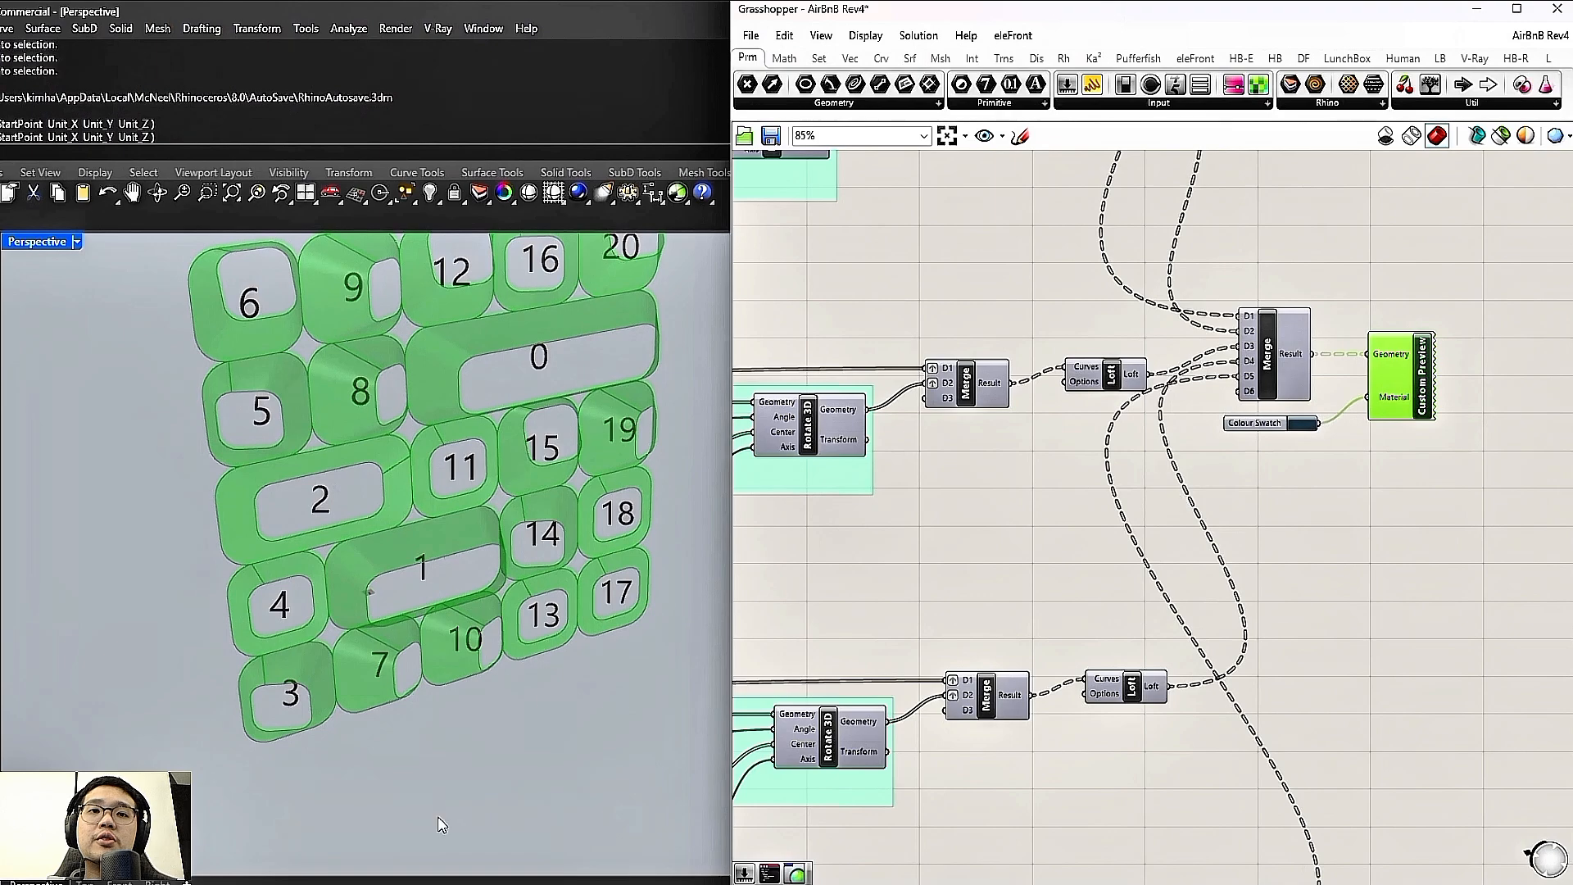
click(1050, 555)
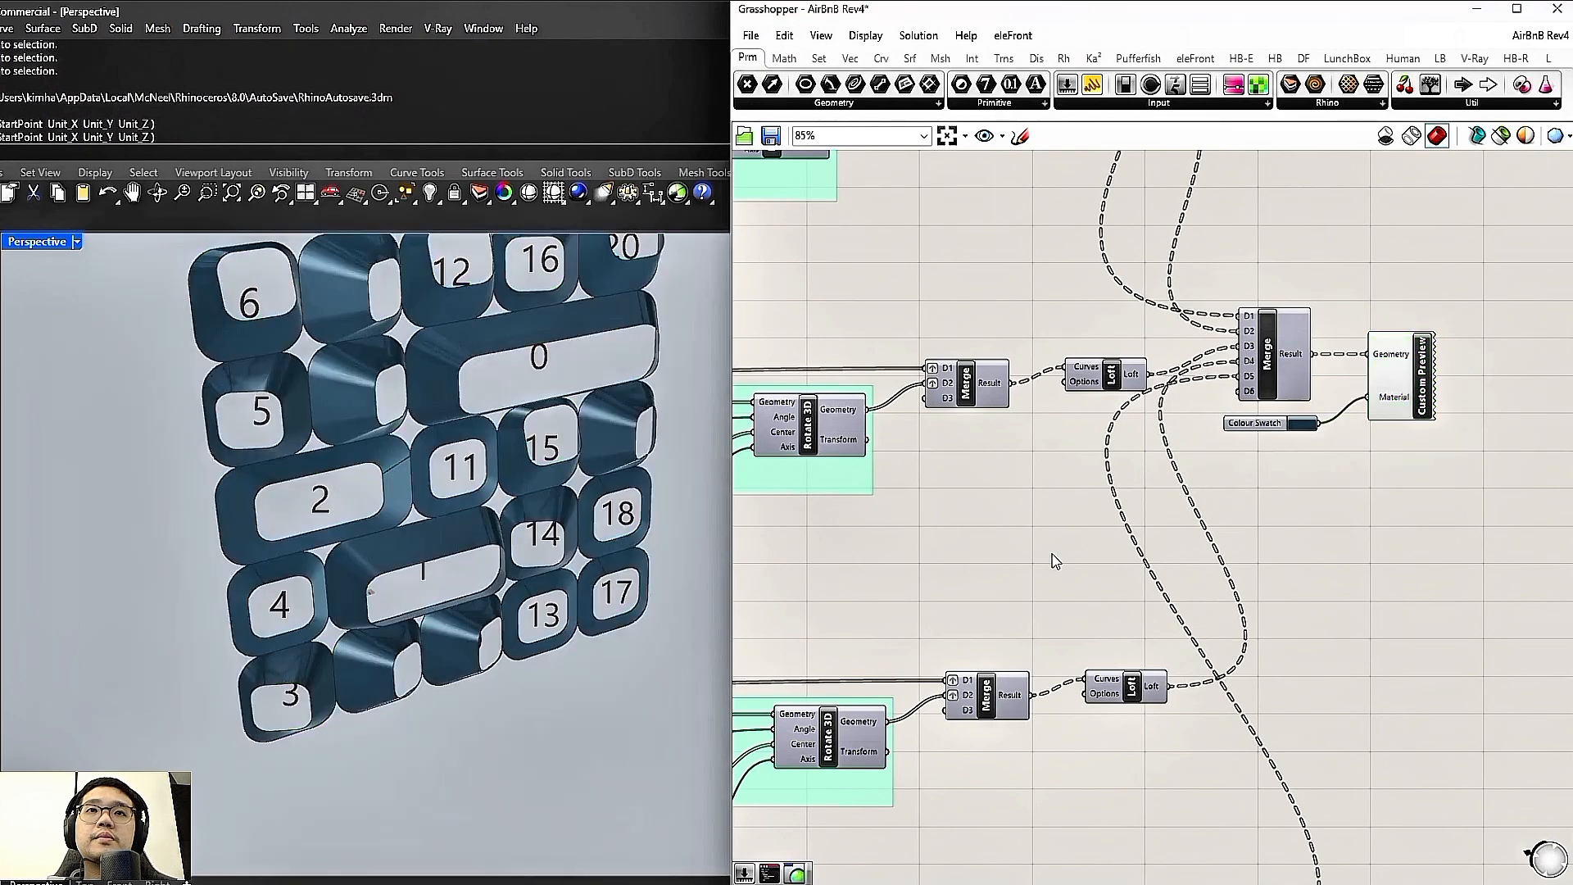